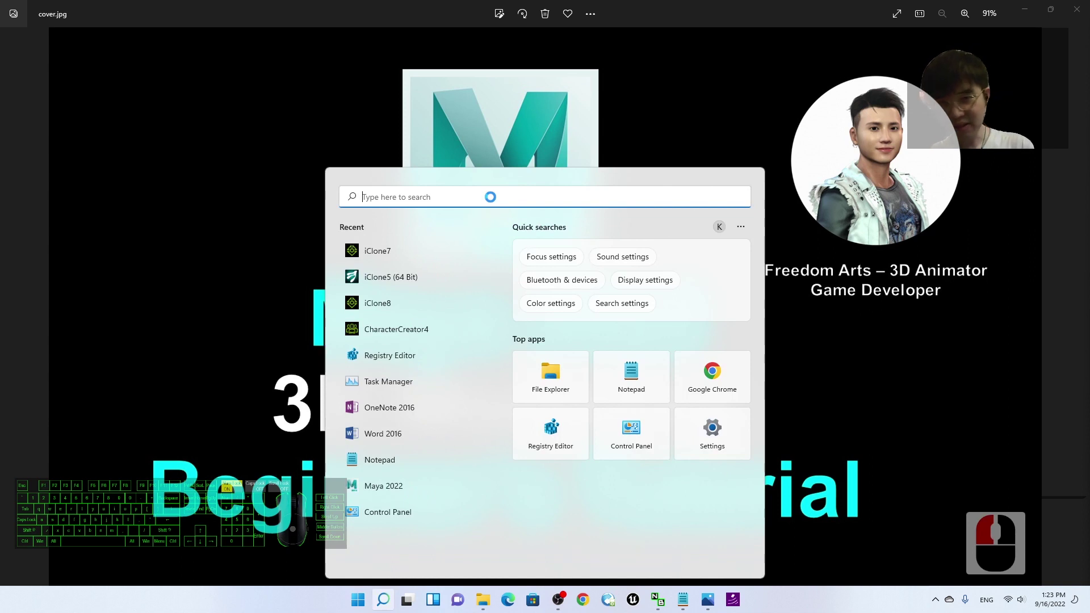
# Launch Maya 2022 by searching 'maya' in the Start menu.
pyautogui.write('maya')
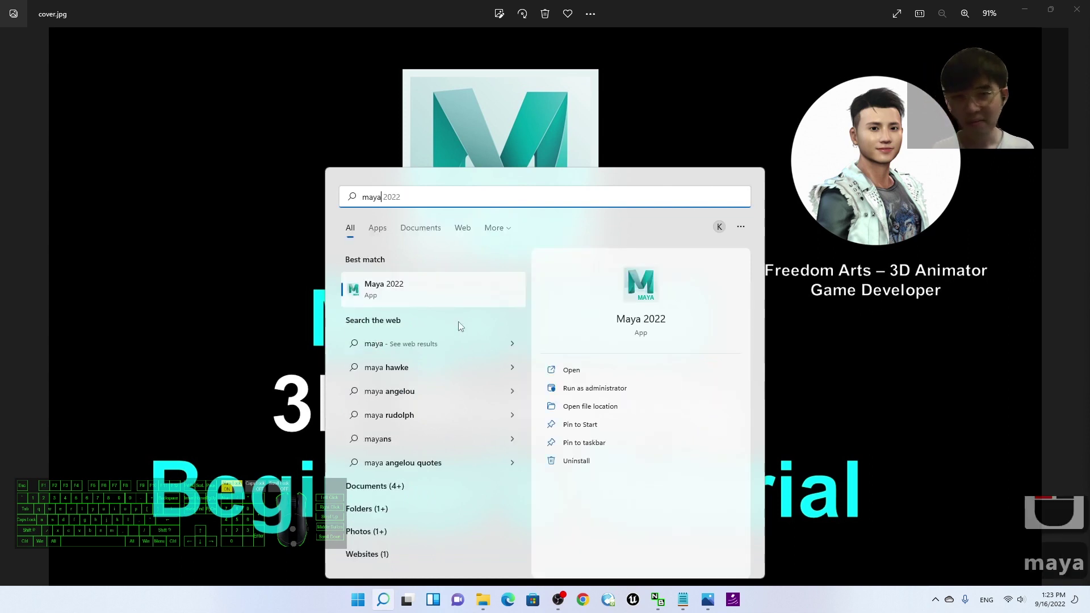
pyautogui.click(399, 302)
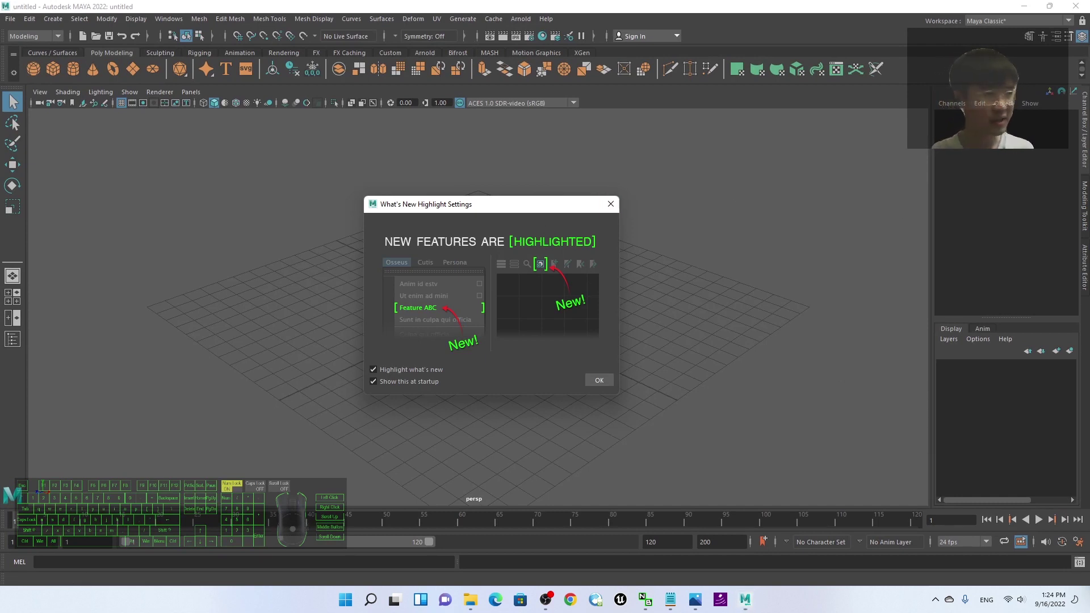
# Close the What's New Highlight Settings dialog and zoom the viewport in and out.
pyautogui.click(638, 481)
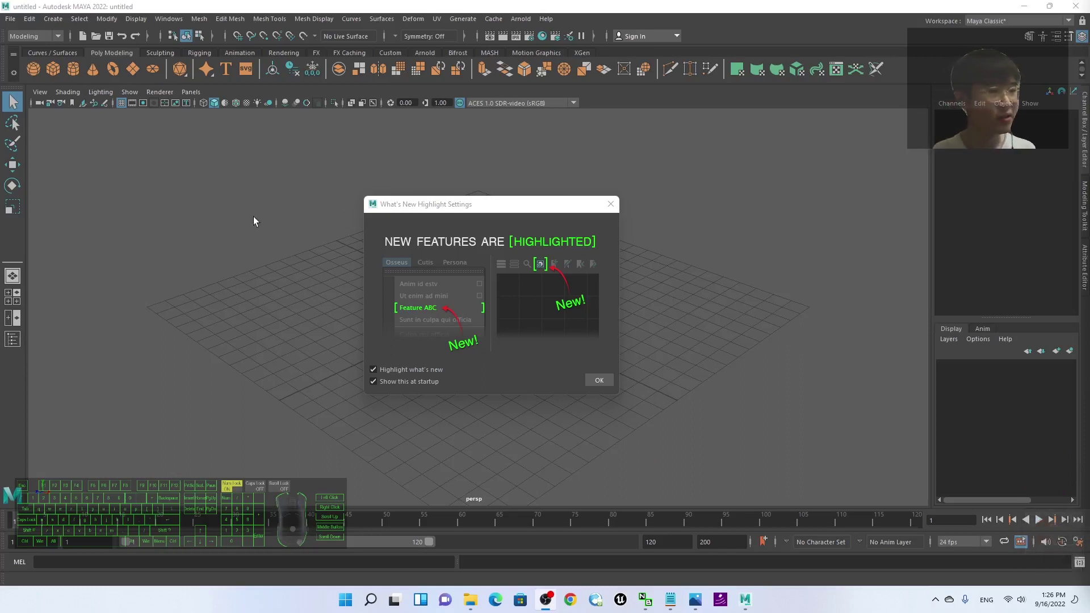
pyautogui.click(611, 204)
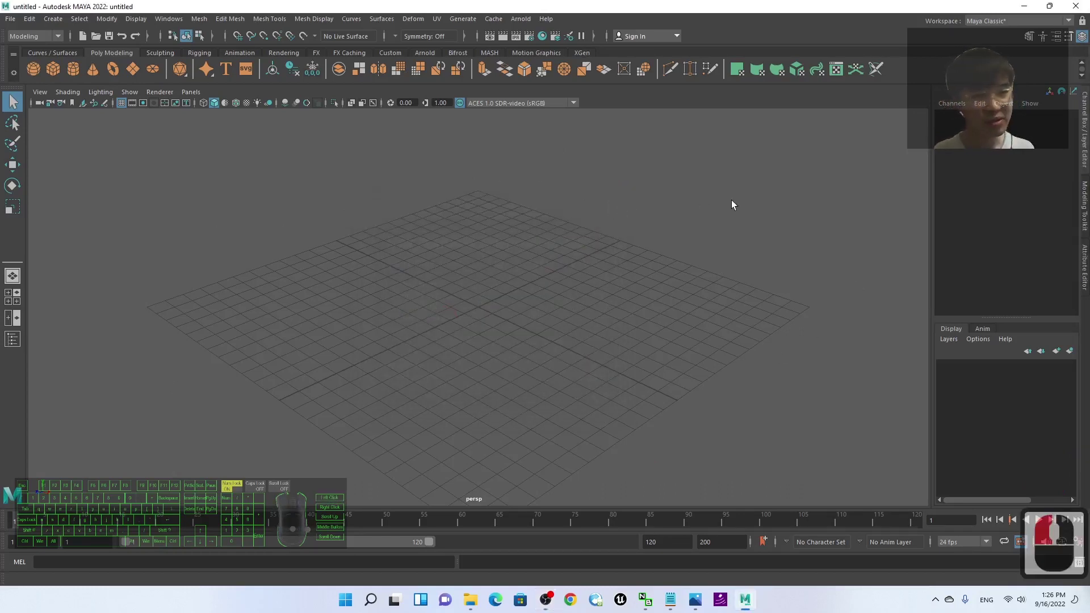
pyautogui.scroll(-7, 620, 322)
pyautogui.scroll(7, 620, 322)
pyautogui.scroll(-6, 620, 322)
pyautogui.scroll(7, 619, 324)
pyautogui.scroll(-7, 618, 325)
pyautogui.scroll(6, 618, 325)
pyautogui.scroll(-5, 561, 294)
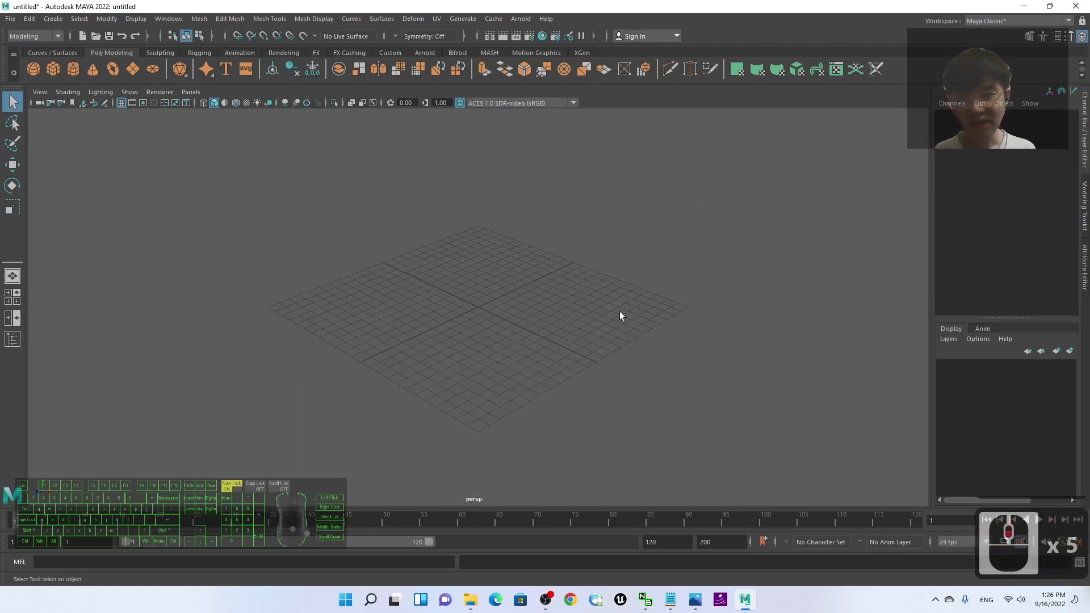
pyautogui.scroll(2, 695, 329)
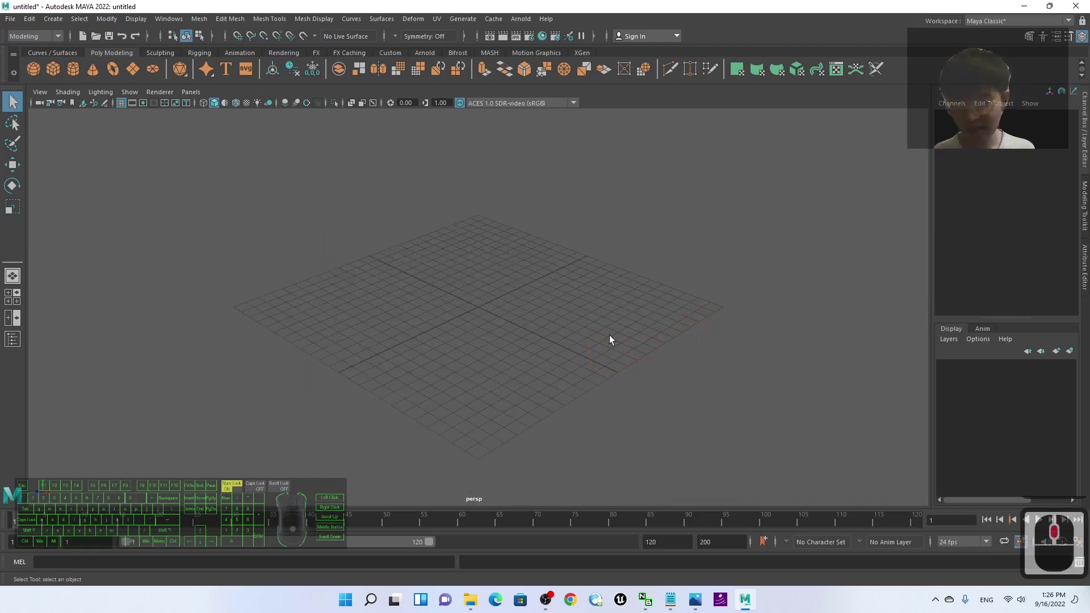
# Pan and tumble around the empty grid, and bring the Notes.txt window on screen.
pyautogui.keyDown('alt'); pyautogui.moveTo(607, 312); pyautogui.dragTo(667, 295, button='middle'); pyautogui.keyUp('alt')
pyautogui.keyDown('alt'); pyautogui.moveTo(528, 320); pyautogui.dragTo(549, 322, button='middle'); pyautogui.keyUp('alt')
pyautogui.keyDown('alt'); pyautogui.middleClick(505, 318); pyautogui.keyUp('alt')
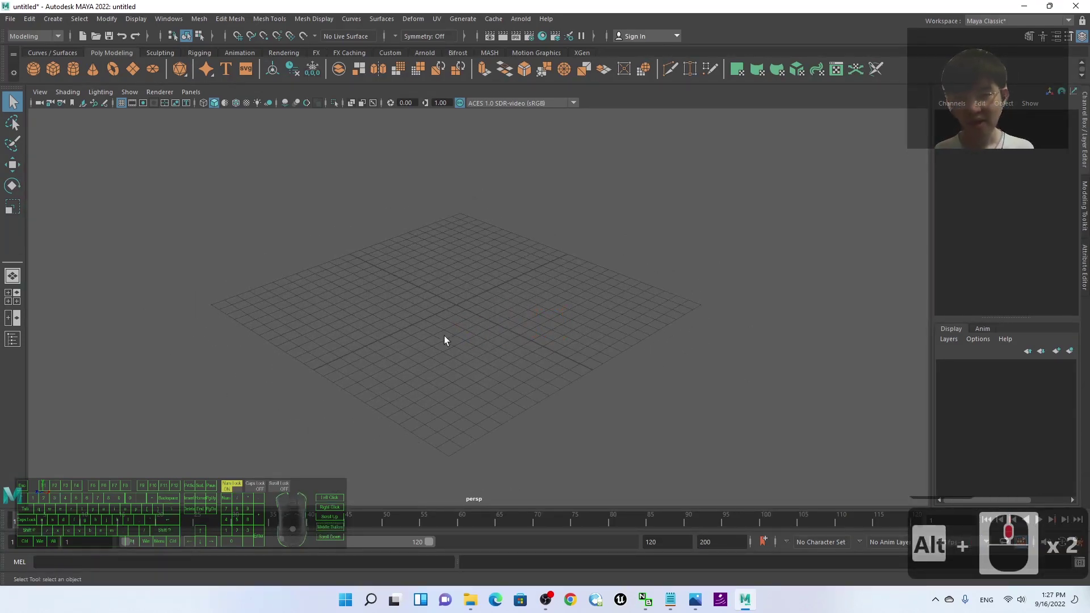
pyautogui.moveTo(462, 348)
pyautogui.keyDown('alt'); pyautogui.mouseDown()
pyautogui.moveTo(448, 333)
pyautogui.moveTo(591, 360)
pyautogui.moveTo(533, 299)
pyautogui.moveTo(444, 327)
pyautogui.moveTo(444, 351)
pyautogui.moveTo(451, 314)
pyautogui.moveTo(423, 348)
pyautogui.moveTo(473, 352)
pyautogui.moveTo(457, 348)
pyautogui.mouseUp(); pyautogui.keyUp('alt')
pyautogui.keyDown('alt'); pyautogui.moveTo(458, 349); pyautogui.dragTo(497, 334, button='right'); pyautogui.keyUp('alt')
pyautogui.scroll(-4, 496, 336)
pyautogui.scroll(7, 498, 340)
pyautogui.scroll(-3, 502, 355)
pyautogui.keyDown('alt'); pyautogui.moveTo(509, 401); pyautogui.dragTo(492, 312); pyautogui.keyUp('alt')
pyautogui.scroll(7, 489, 310)
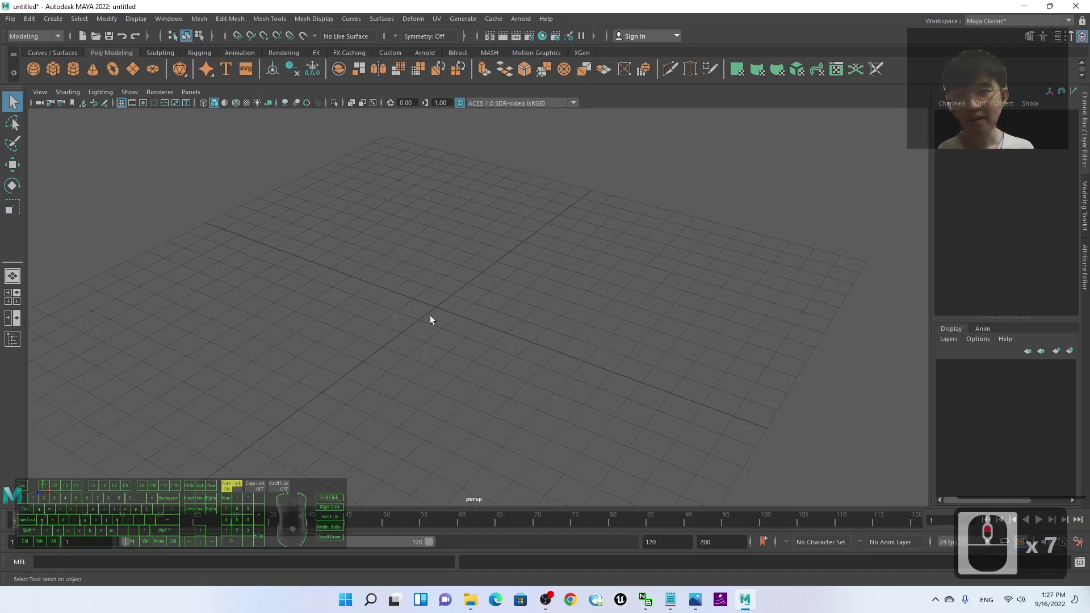
pyautogui.moveTo(570, 358)
pyautogui.keyDown('alt'); pyautogui.mouseDown()
pyautogui.moveTo(453, 353)
pyautogui.moveTo(559, 407)
pyautogui.moveTo(574, 375)
pyautogui.mouseUp(); pyautogui.keyUp('alt')
pyautogui.moveTo(0, 131); pyautogui.dragTo(382, 103)
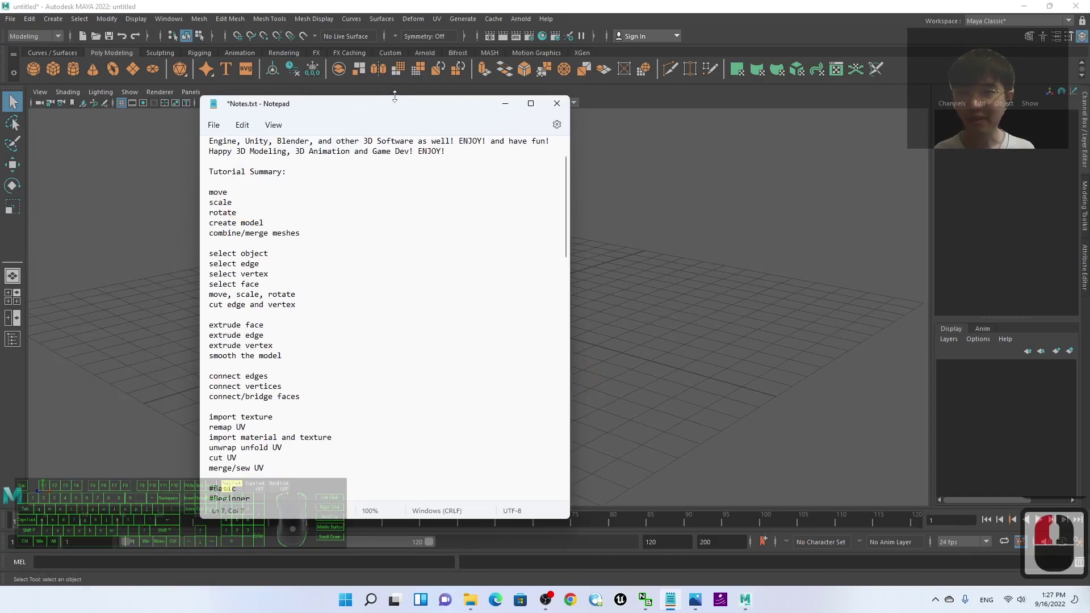
# Move the Notes.txt window off-screen and orbit the empty grid view.
pyautogui.moveTo(396, 105); pyautogui.dragTo(0, 96)
pyautogui.keyDown('alt'); pyautogui.moveTo(471, 323); pyautogui.dragTo(498, 342, button='middle'); pyautogui.keyUp('alt')
pyautogui.keyDown('alt'); pyautogui.moveTo(531, 326); pyautogui.dragTo(564, 292); pyautogui.keyUp('alt')
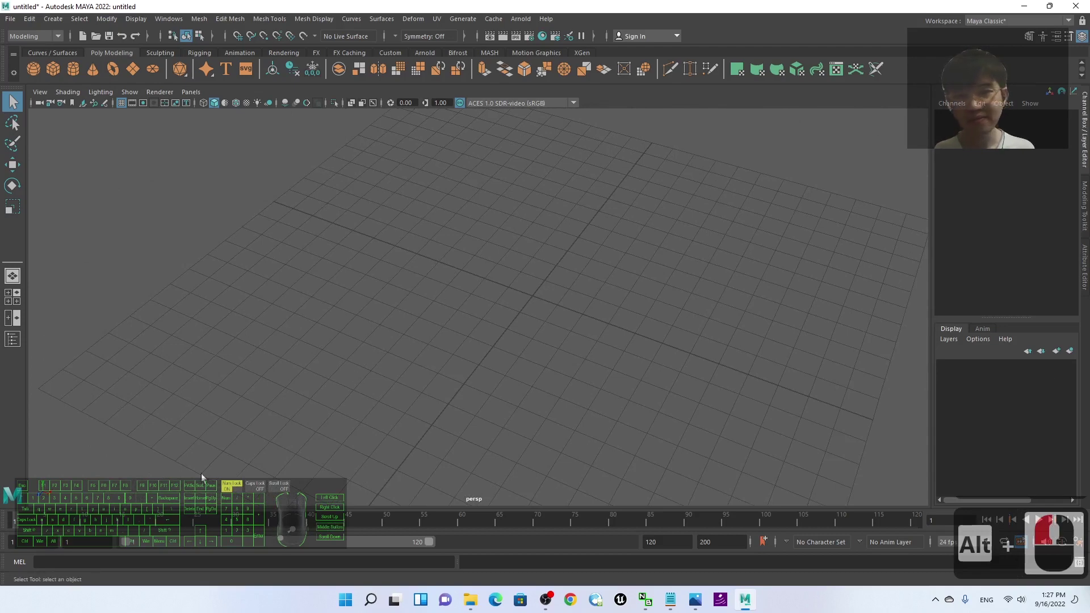
pyautogui.scroll(-3, 584, 312)
pyautogui.keyDown('alt'); pyautogui.moveTo(552, 378); pyautogui.dragTo(515, 392, button='middle'); pyautogui.keyUp('alt')
pyautogui.keyDown('alt'); pyautogui.moveTo(507, 390); pyautogui.dragTo(485, 396); pyautogui.keyUp('alt')
pyautogui.scroll(2, 449, 338)
pyautogui.scroll(1, 449, 339)
pyautogui.keyDown('alt'); pyautogui.moveTo(448, 339); pyautogui.dragTo(481, 355, button='middle'); pyautogui.keyUp('alt')
pyautogui.keyDown('alt'); pyautogui.moveTo(493, 369); pyautogui.dragTo(529, 401); pyautogui.keyUp('alt')
# Briefly bring back Notes.txt, then hide it and open the menu set list.
pyautogui.click(670, 600)
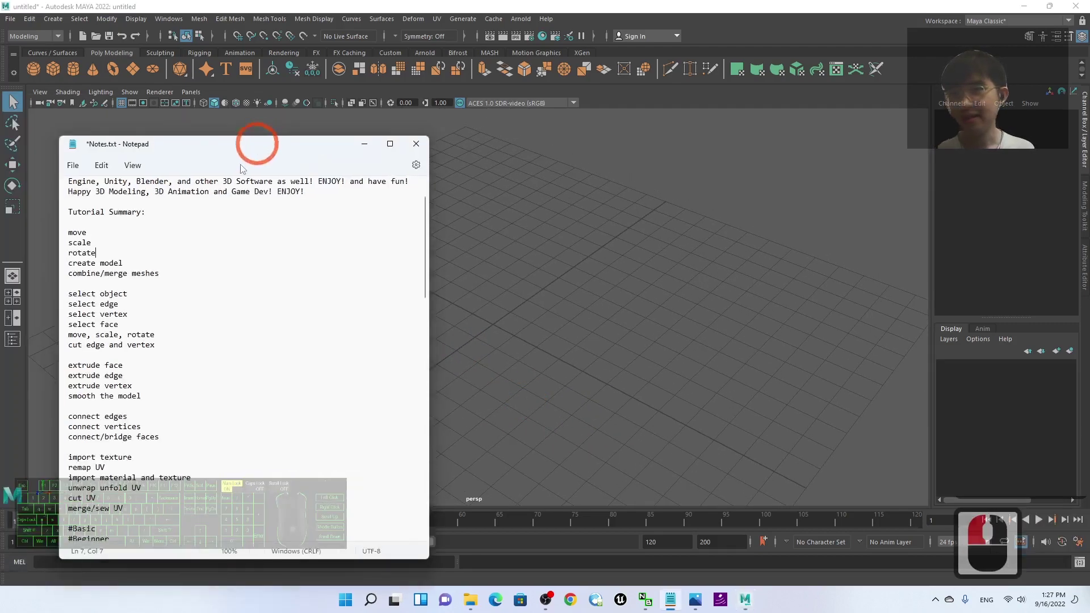
pyautogui.hotkey('alt', 'Tab')
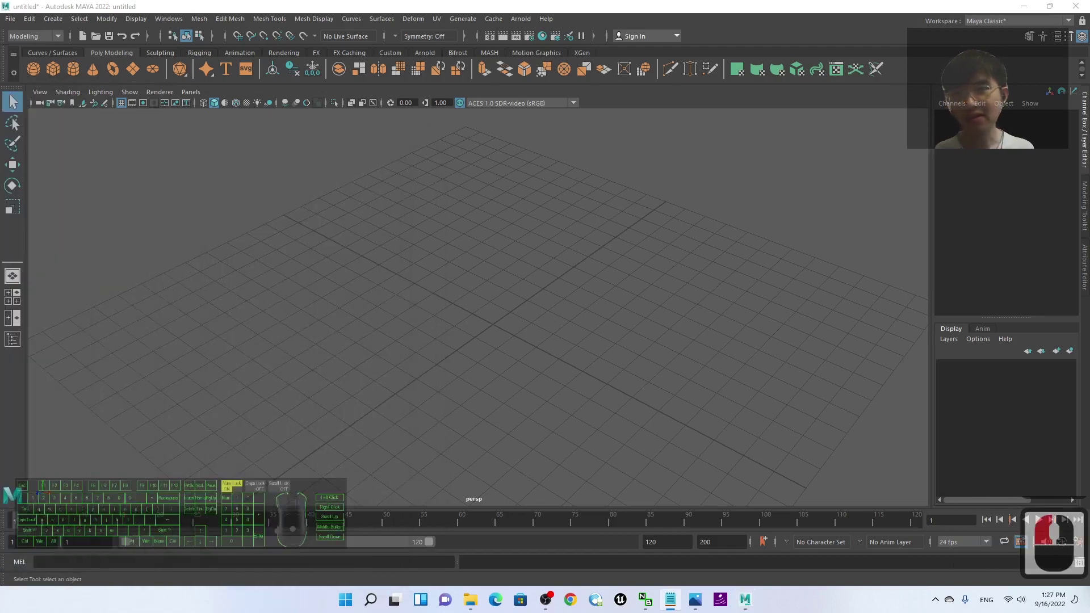
pyautogui.click(58, 37)
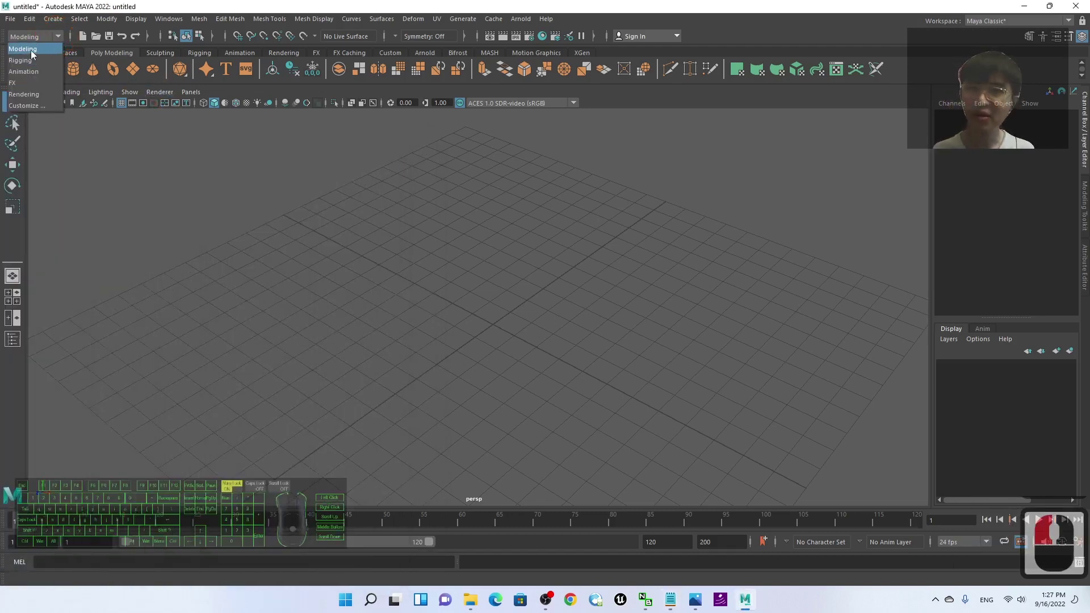
pyautogui.click(29, 50)
pyautogui.click(58, 37)
pyautogui.click(35, 61)
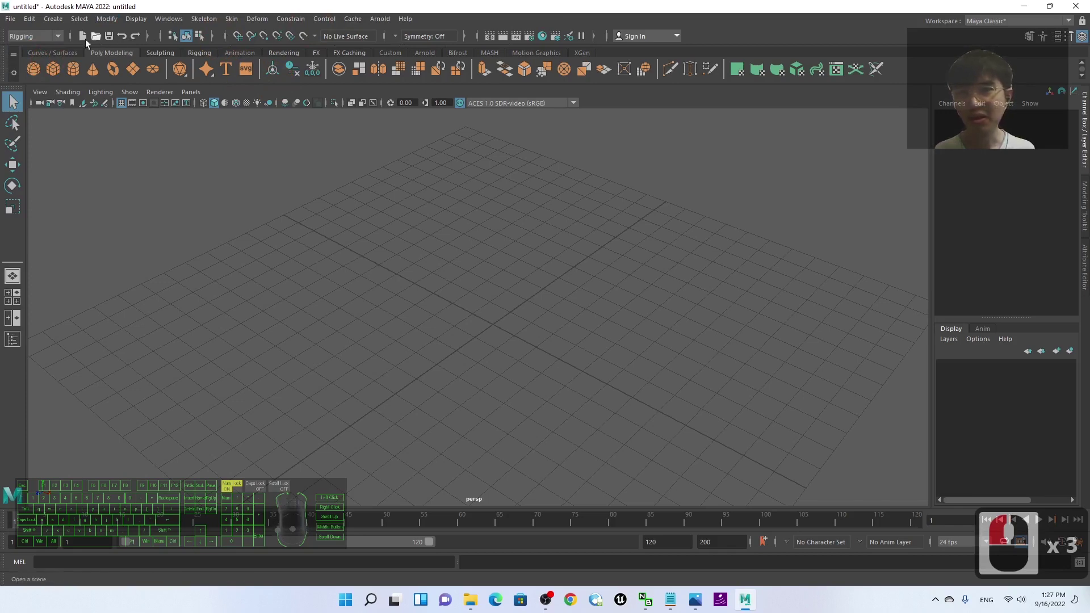
pyautogui.click(56, 38)
pyautogui.click(32, 48)
pyautogui.click(159, 53)
pyautogui.click(108, 53)
pyautogui.click(57, 52)
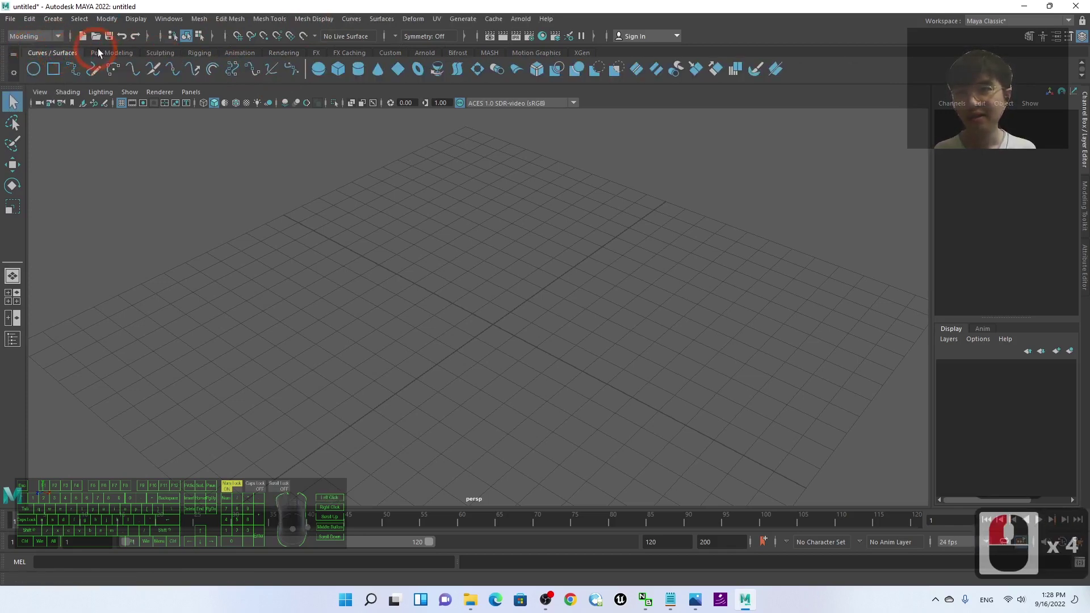
pyautogui.click(116, 53)
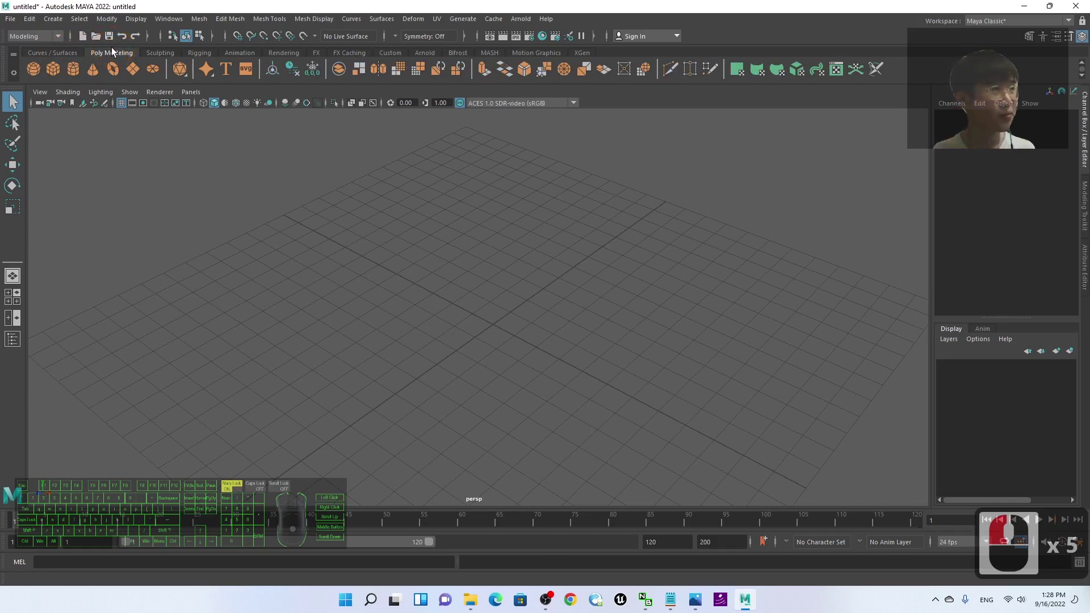
pyautogui.scroll(2, 491, 307)
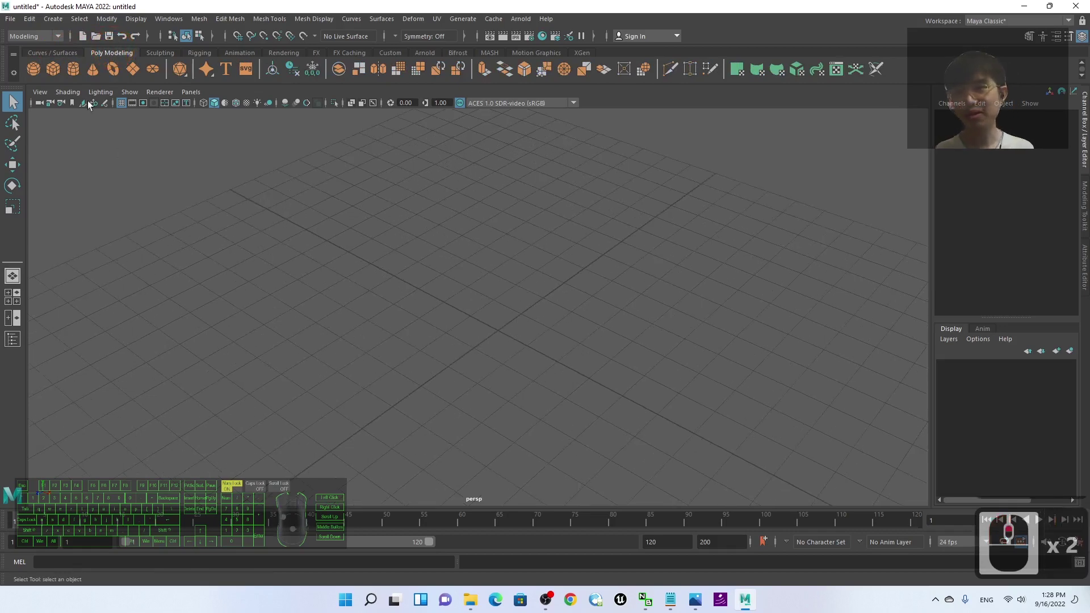
# Create a polygon cube at the origin and orbit around it.
pyautogui.click(53, 70)
pyautogui.keyDown('alt'); pyautogui.moveTo(667, 383); pyautogui.dragTo(587, 336); pyautogui.keyUp('alt')
pyautogui.click(472, 325)
pyautogui.click(476, 314)
pyautogui.click(763, 284)
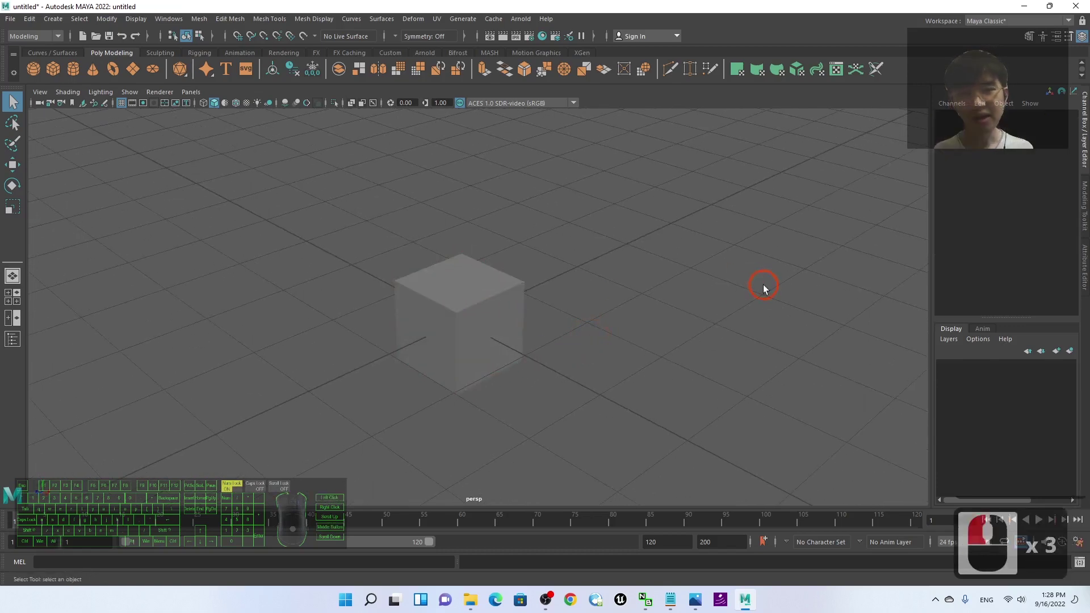
# Add a polygon cylinder and move it left to Translate X -3.127.
pyautogui.click(74, 68)
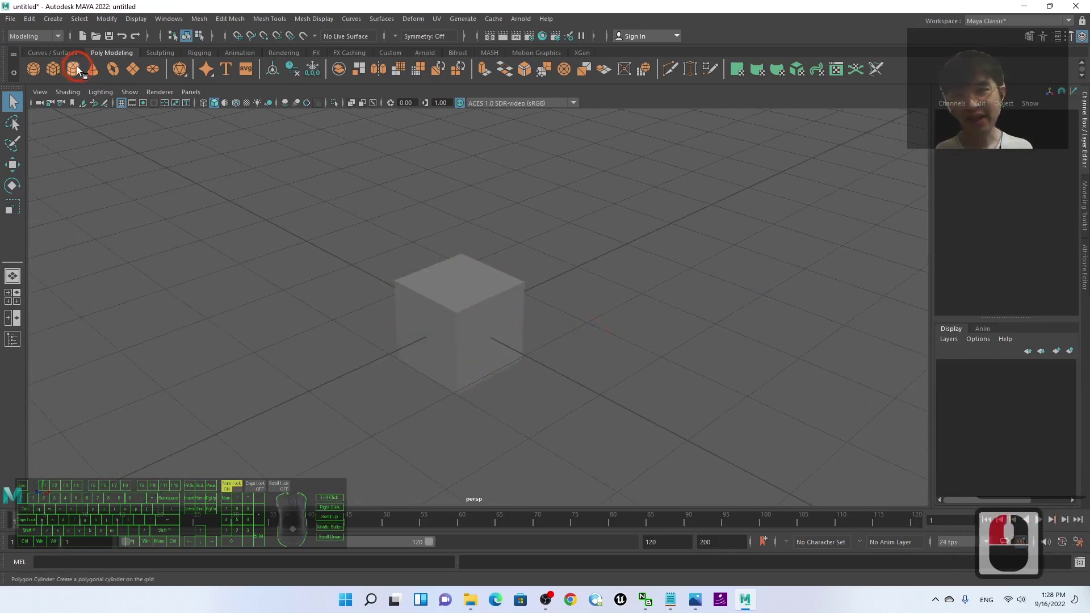
pyautogui.click(677, 283)
pyautogui.click(488, 287)
pyautogui.keyDown('alt'); pyautogui.moveTo(545, 302); pyautogui.dragTo(588, 278); pyautogui.keyUp('alt')
pyautogui.click(739, 284)
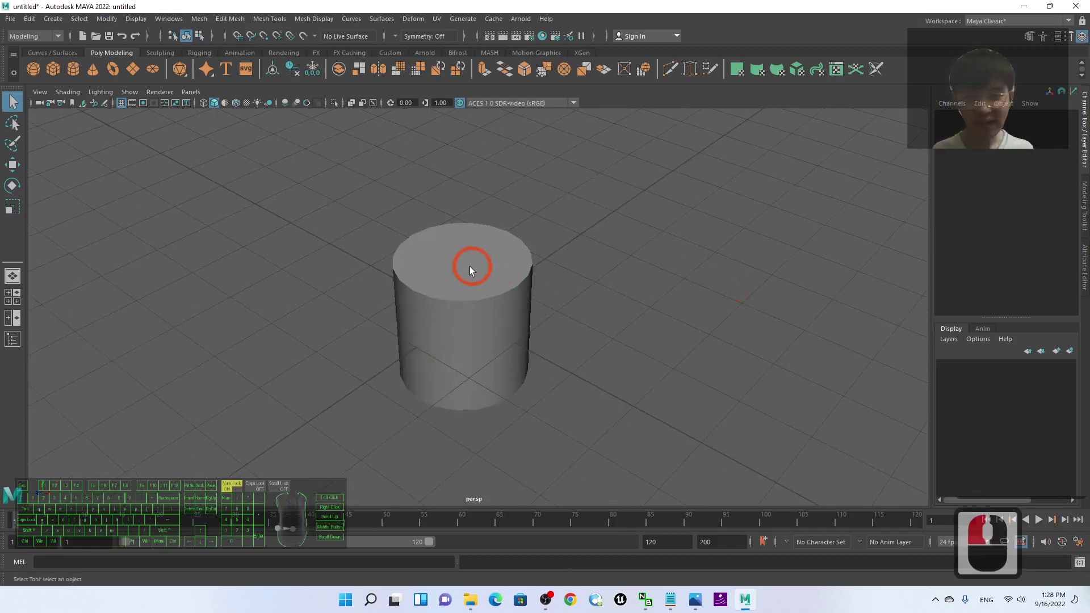
pyautogui.click(462, 274)
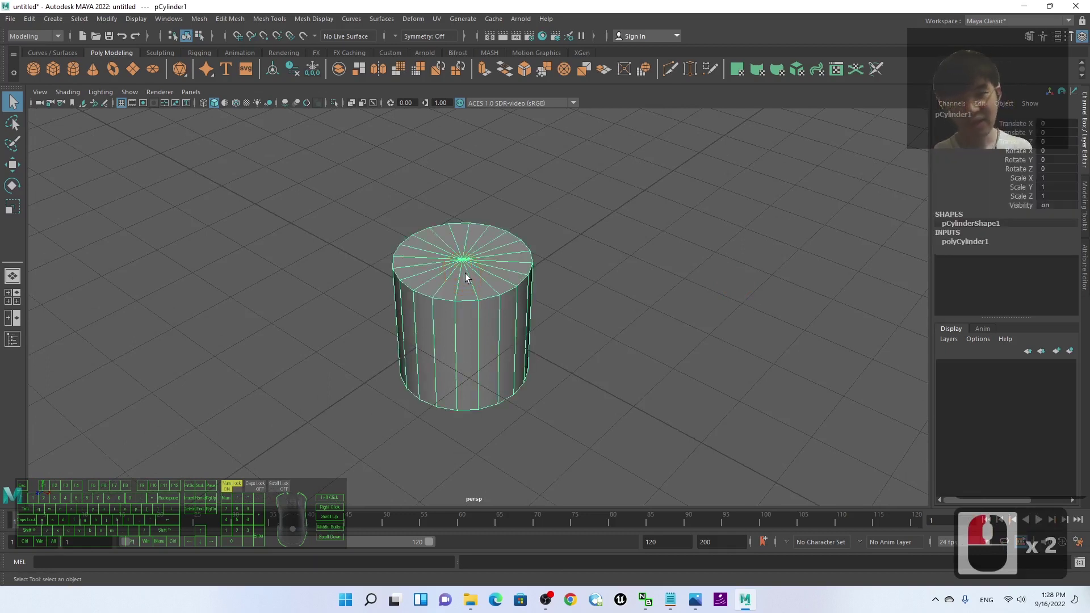
pyautogui.press('w')
pyautogui.moveTo(502, 336); pyautogui.dragTo(323, 270)
pyautogui.scroll(2, 476, 323)
pyautogui.keyDown('alt'); pyautogui.moveTo(331, 425); pyautogui.dragTo(404, 377); pyautogui.keyUp('alt')
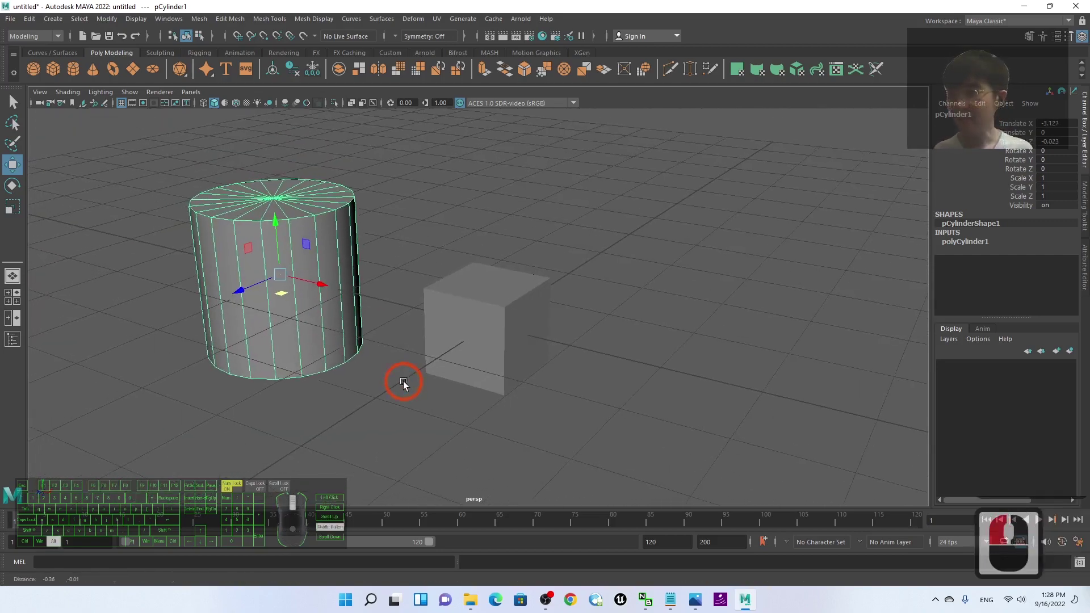
# Select the cube pCube1 after switching the selection between cube and cylinder.
pyautogui.click(577, 298)
pyautogui.click(511, 317)
pyautogui.click(297, 279)
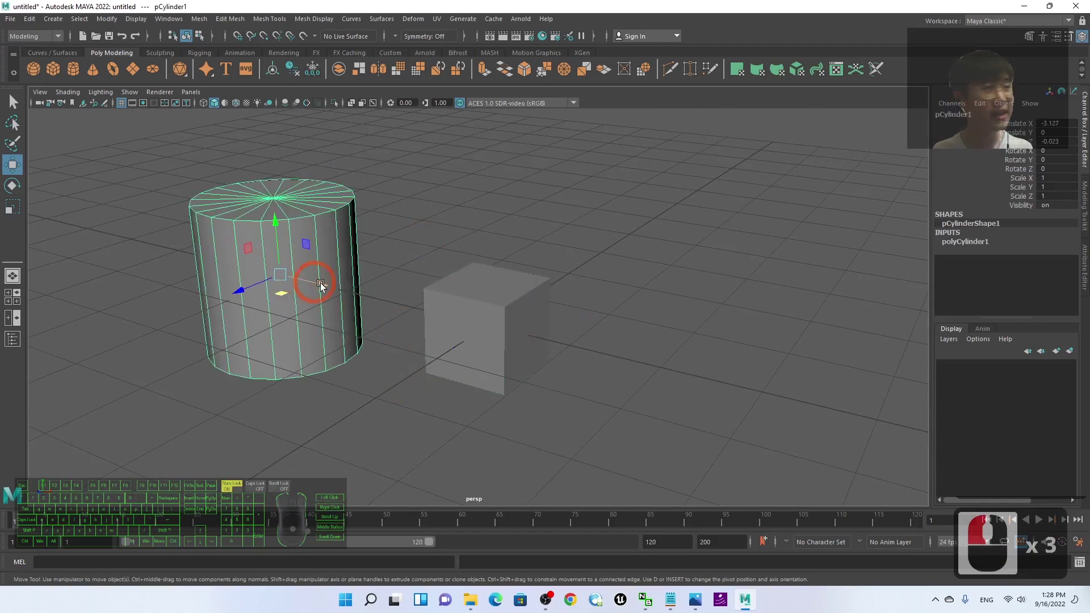
pyautogui.click(727, 299)
pyautogui.click(520, 297)
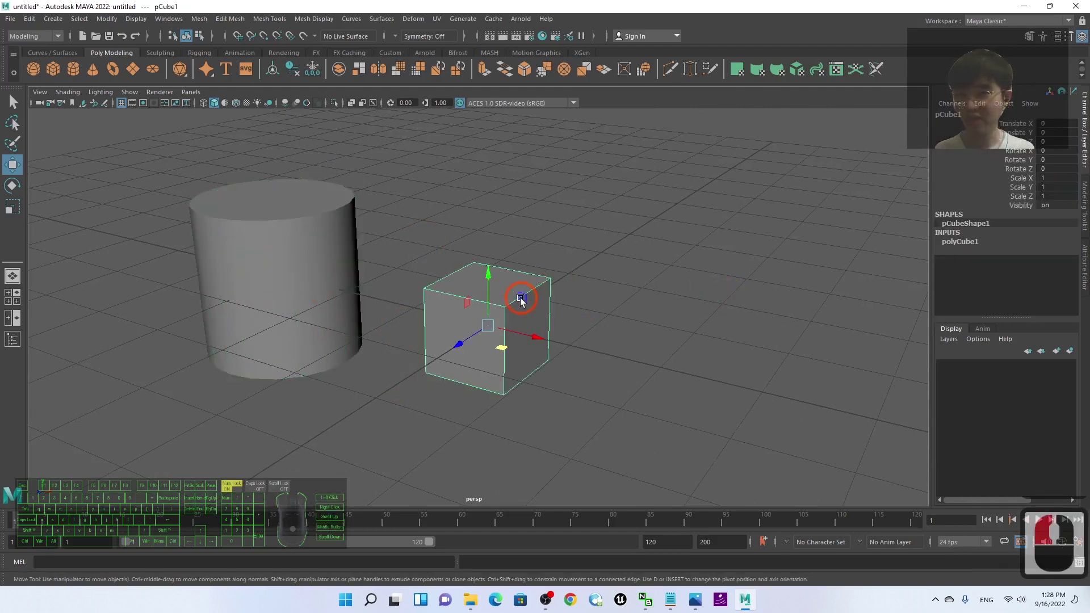
pyautogui.click(315, 254)
pyautogui.click(466, 298)
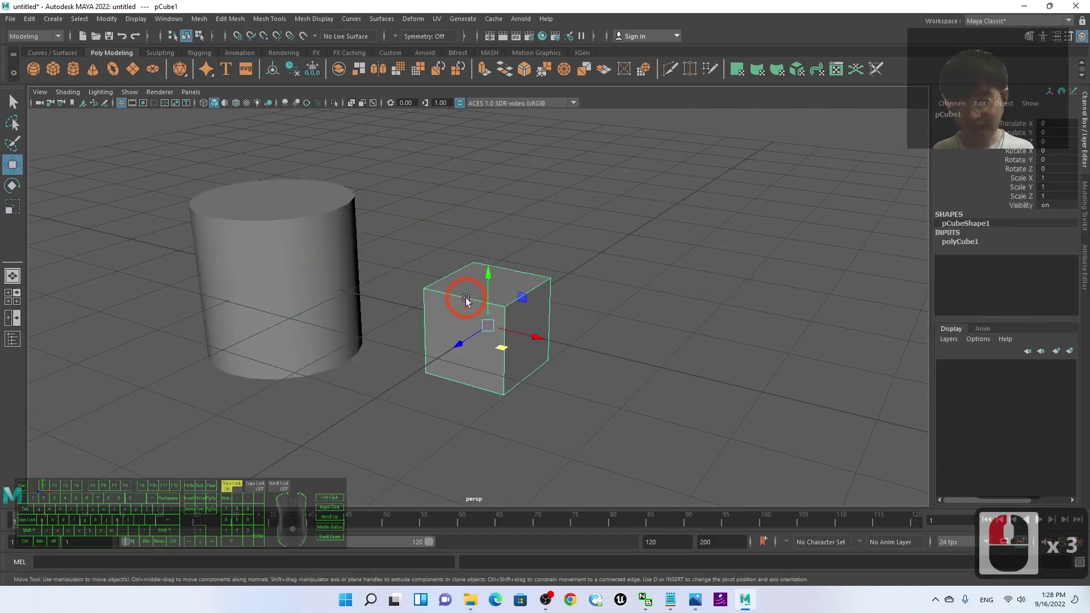
# Scale the cube non-uniformly to X 1.003, Y 1.068, Z 0.855.
pyautogui.press('e')
pyautogui.press('r')
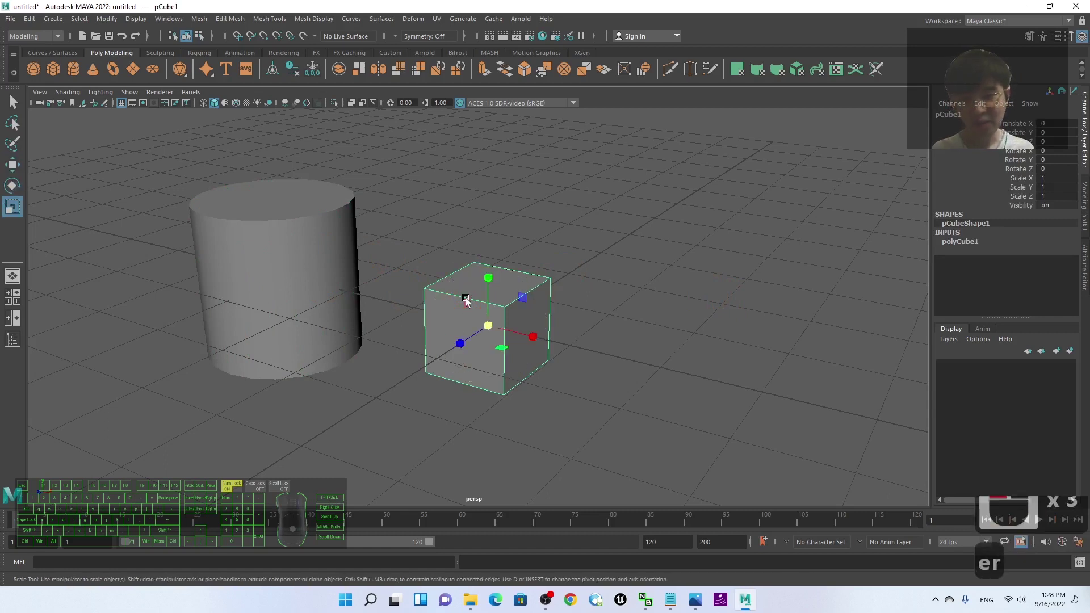
pyautogui.press('r')
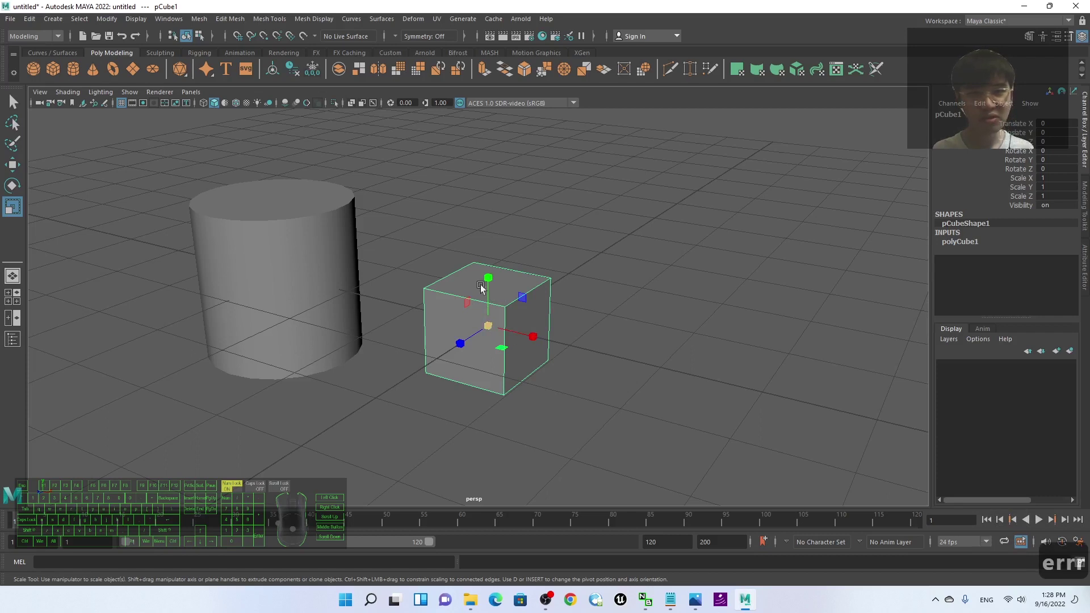
pyautogui.moveTo(492, 327); pyautogui.dragTo(549, 352)
pyautogui.moveTo(488, 286); pyautogui.dragTo(491, 230)
pyautogui.moveTo(462, 343)
pyautogui.mouseDown()
pyautogui.moveTo(413, 377)
pyautogui.moveTo(482, 339)
pyautogui.mouseUp()
pyautogui.moveTo(526, 304); pyautogui.dragTo(490, 309)
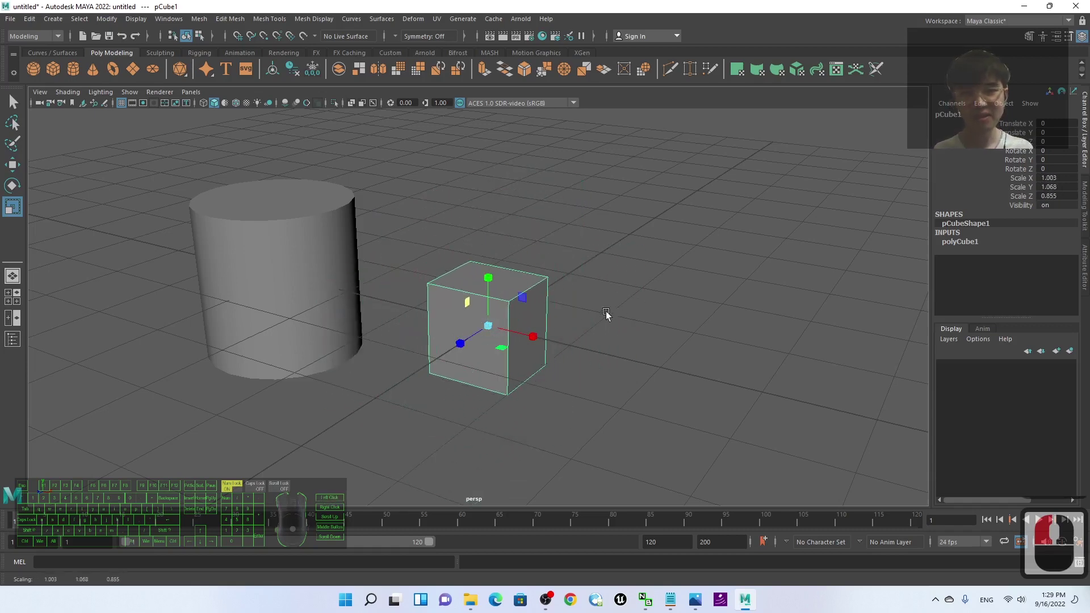
pyautogui.scroll(2, 588, 328)
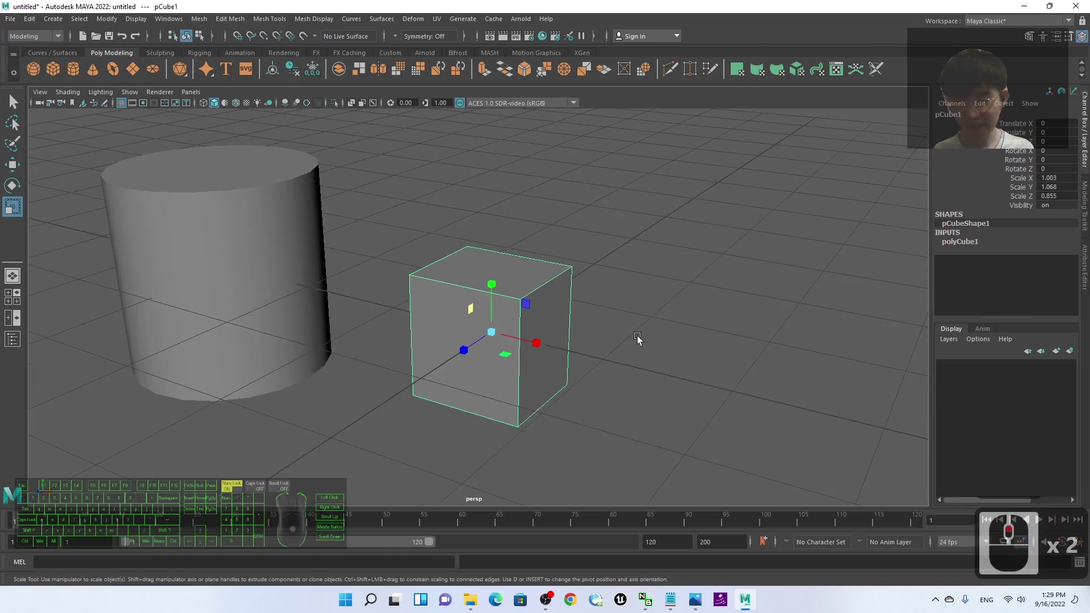
pyautogui.keyDown('alt'); pyautogui.moveTo(637, 339); pyautogui.dragTo(684, 309); pyautogui.keyUp('alt')
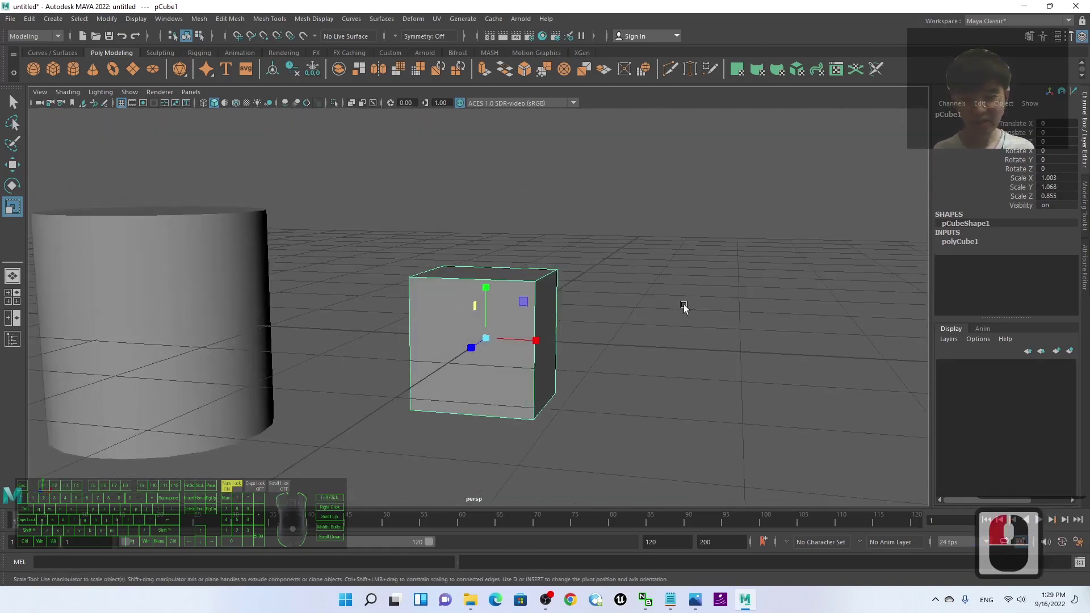
pyautogui.press('space')
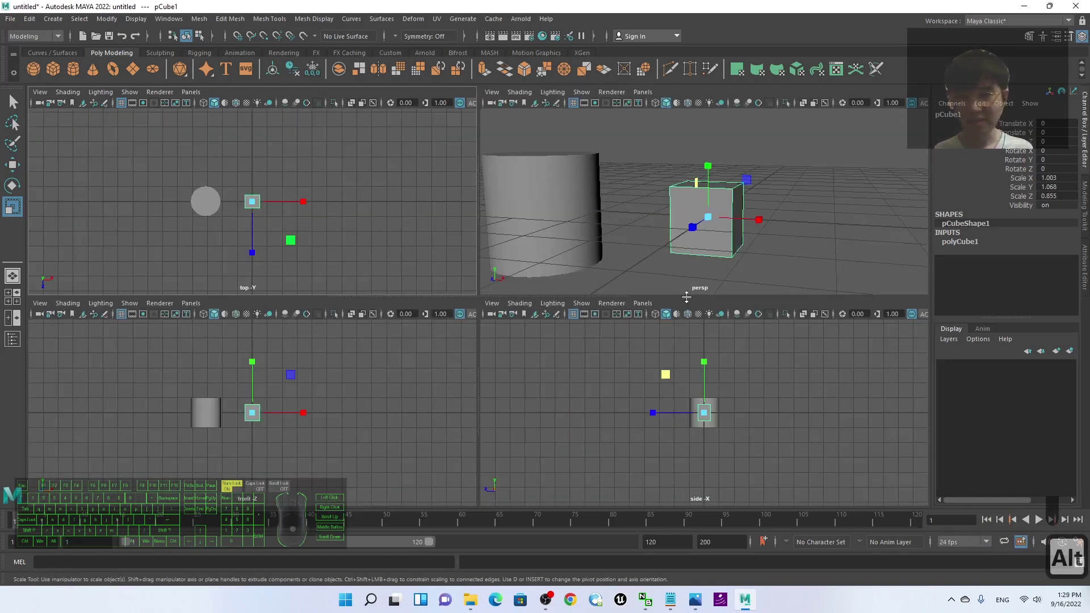
pyautogui.keyDown('alt'); pyautogui.moveTo(791, 246); pyautogui.dragTo(540, 201); pyautogui.keyUp('alt')
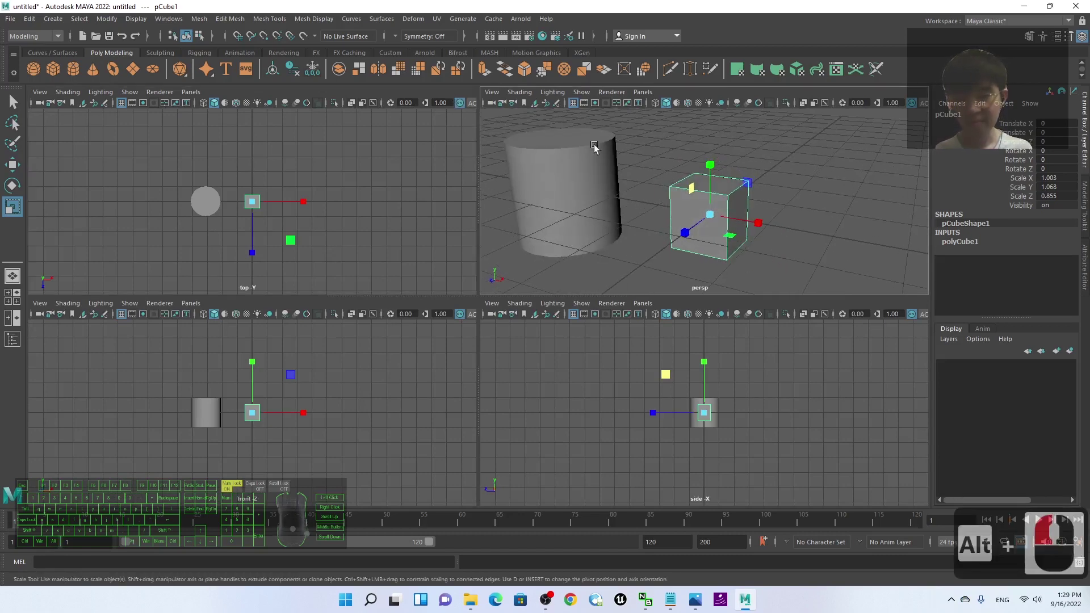
pyautogui.hotkey('alt', 'space')
pyautogui.click(703, 234)
pyautogui.keyDown('alt'); pyautogui.moveTo(703, 233); pyautogui.dragTo(795, 284); pyautogui.keyUp('alt')
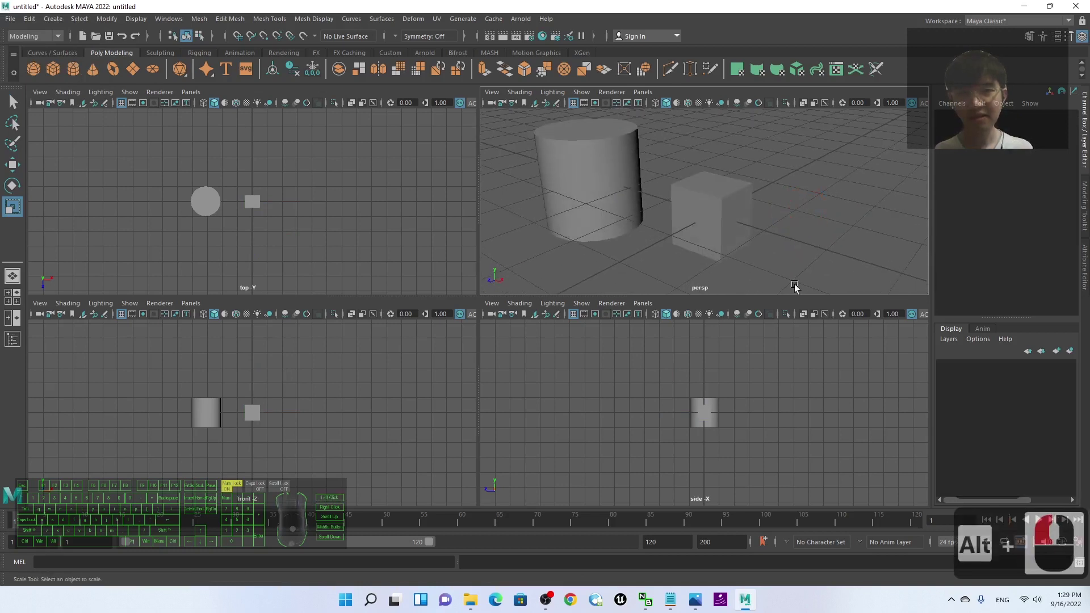
pyautogui.click(420, 271)
pyautogui.moveTo(757, 195)
pyautogui.keyDown('alt'); pyautogui.mouseDown()
pyautogui.moveTo(747, 205)
pyautogui.moveTo(769, 195)
pyautogui.mouseUp(); pyautogui.keyUp('alt')
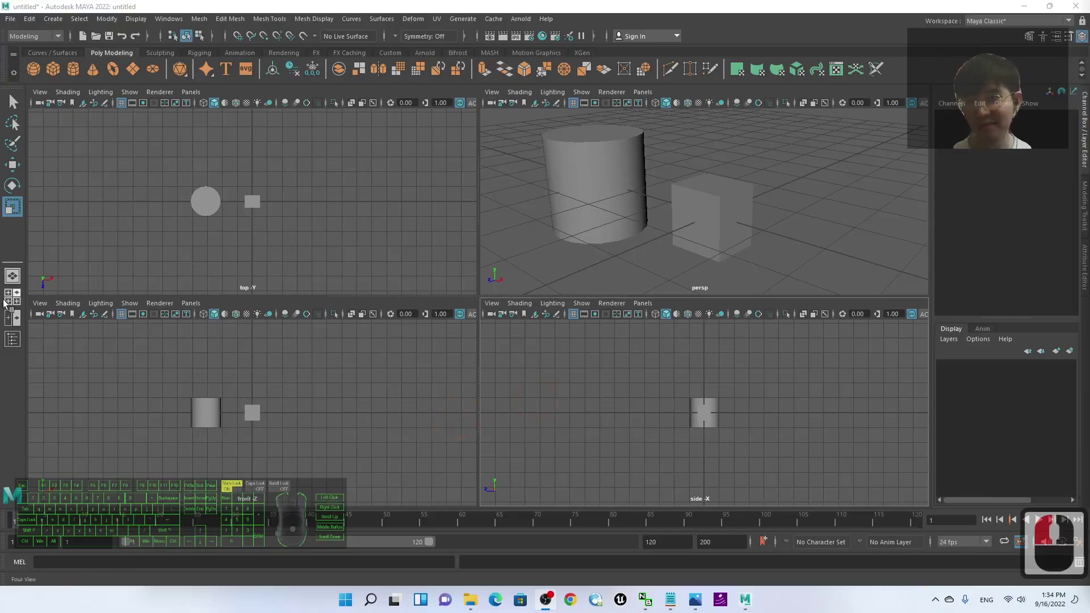
pyautogui.click(12, 276)
pyautogui.click(13, 295)
pyautogui.click(560, 175)
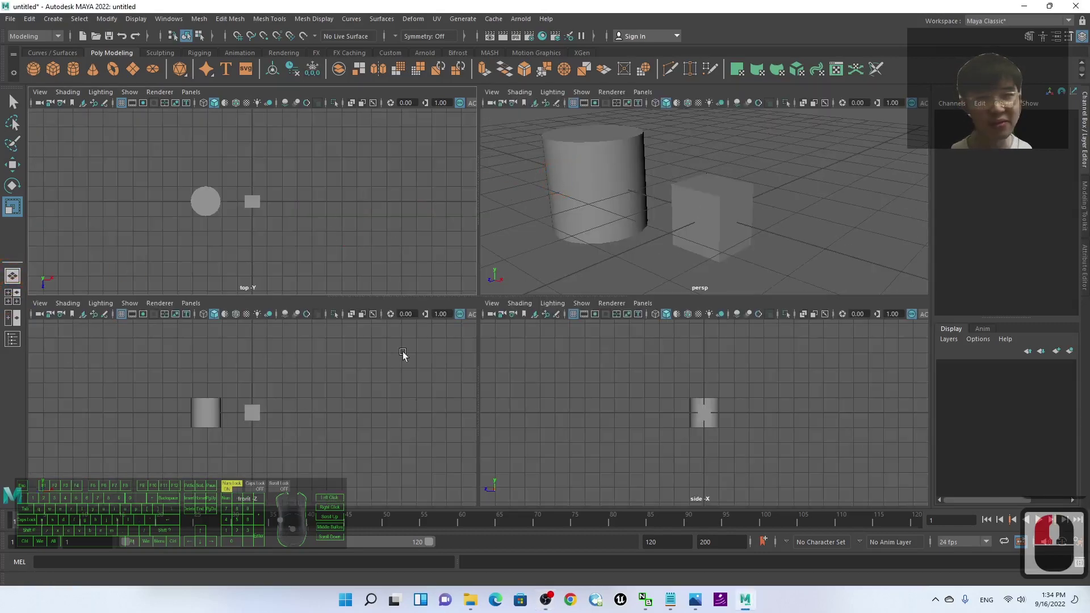
pyautogui.keyDown('alt'); pyautogui.moveTo(343, 462); pyautogui.dragTo(292, 326); pyautogui.keyUp('alt')
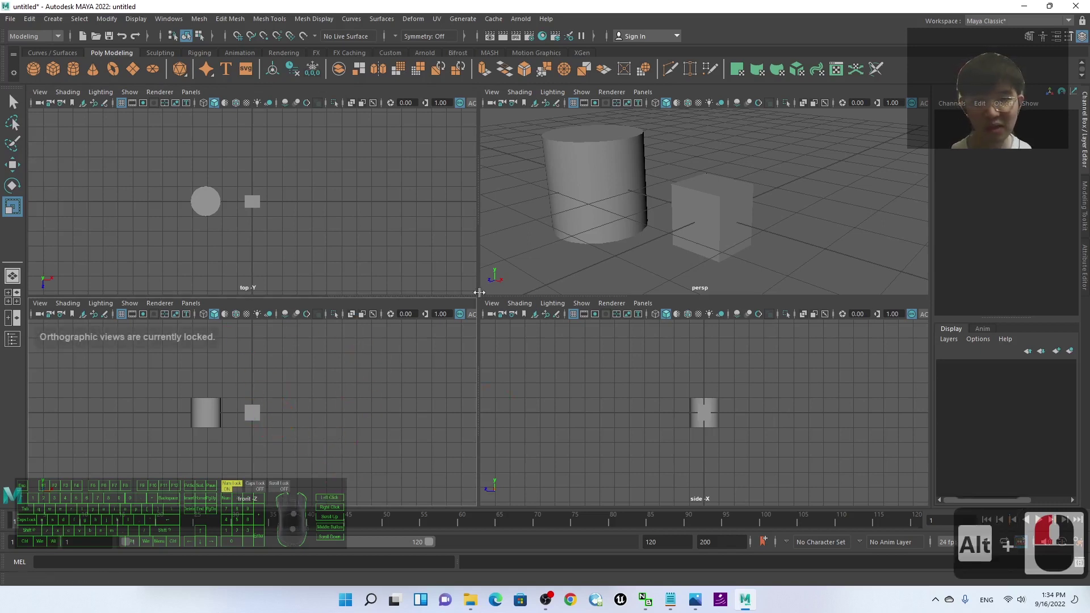
pyautogui.moveTo(480, 293); pyautogui.dragTo(400, 290)
pyautogui.click(580, 304)
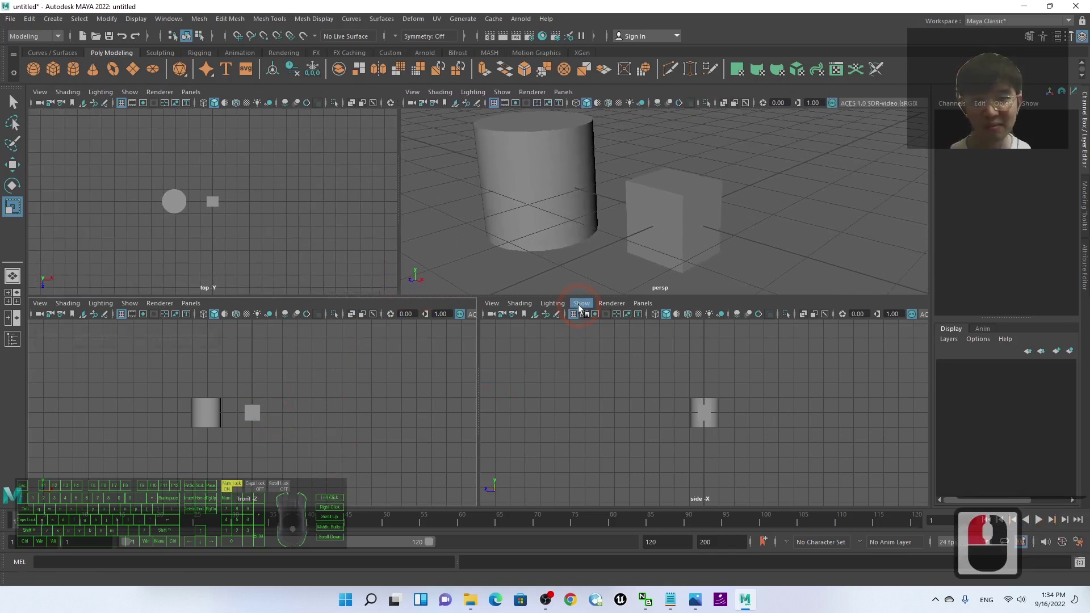
pyautogui.moveTo(578, 297); pyautogui.dragTo(561, 367)
pyautogui.moveTo(479, 433); pyautogui.dragTo(397, 434)
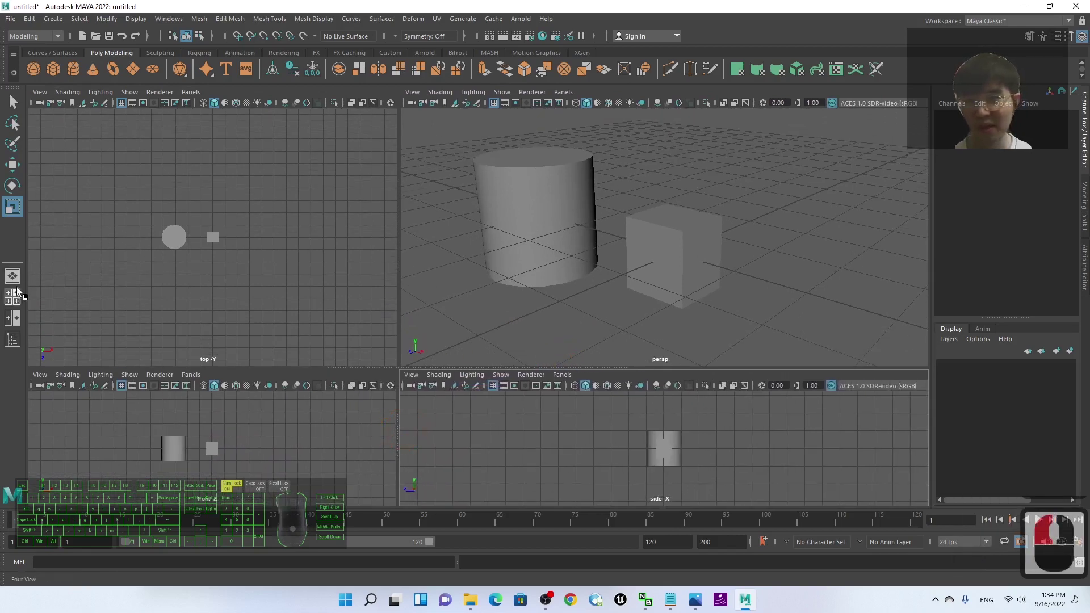
pyautogui.click(12, 277)
pyautogui.click(14, 296)
pyautogui.click(14, 319)
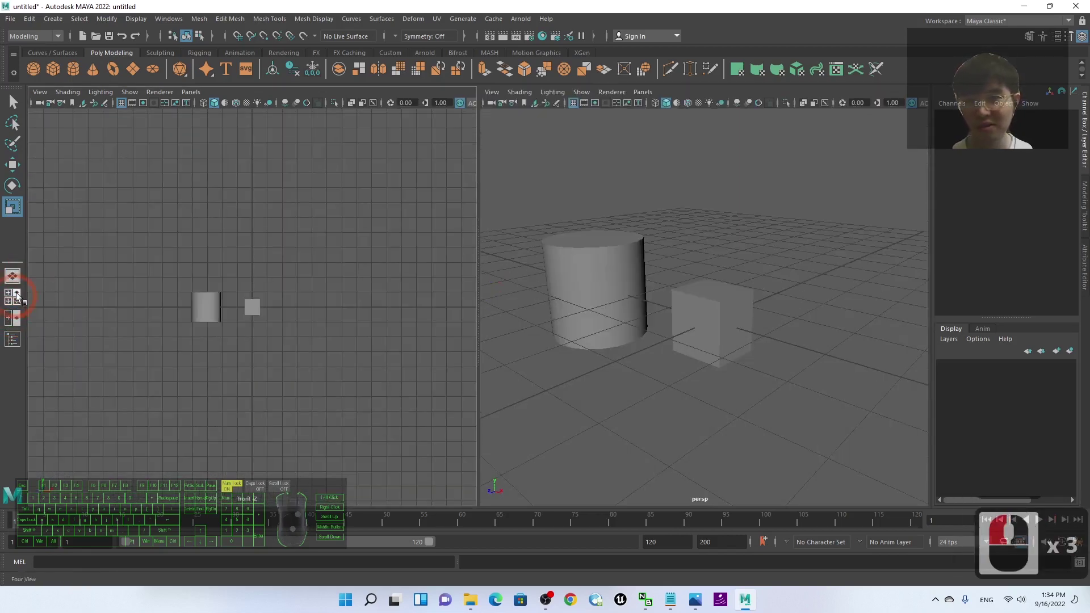
pyautogui.click(14, 296)
pyautogui.click(13, 277)
pyautogui.click(12, 276)
pyautogui.click(13, 276)
pyautogui.scroll(2, 485, 262)
pyautogui.scroll(-2, 485, 264)
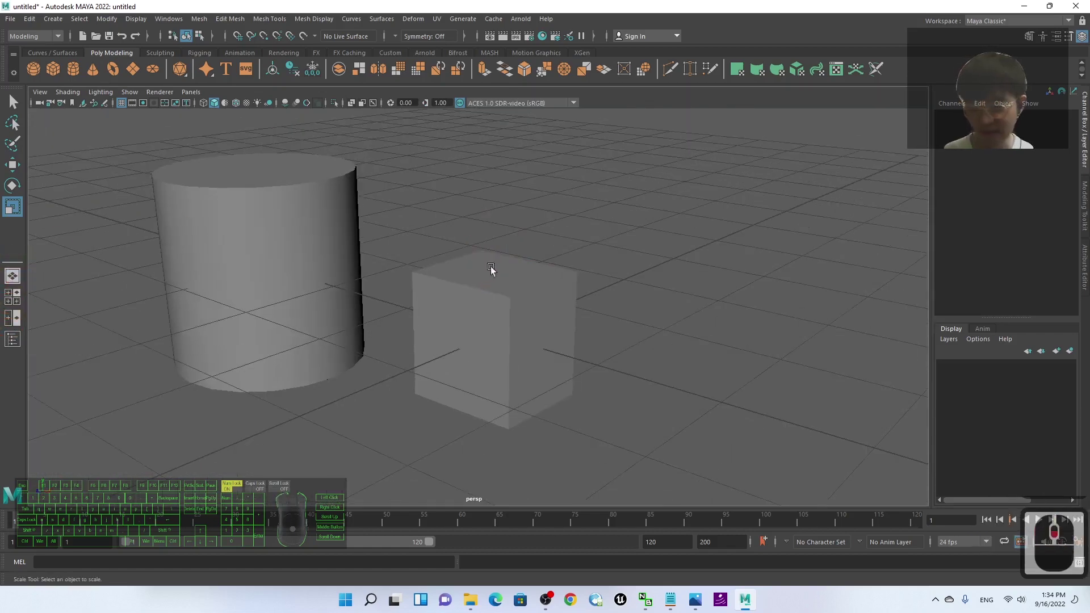
pyautogui.scroll(1, 523, 318)
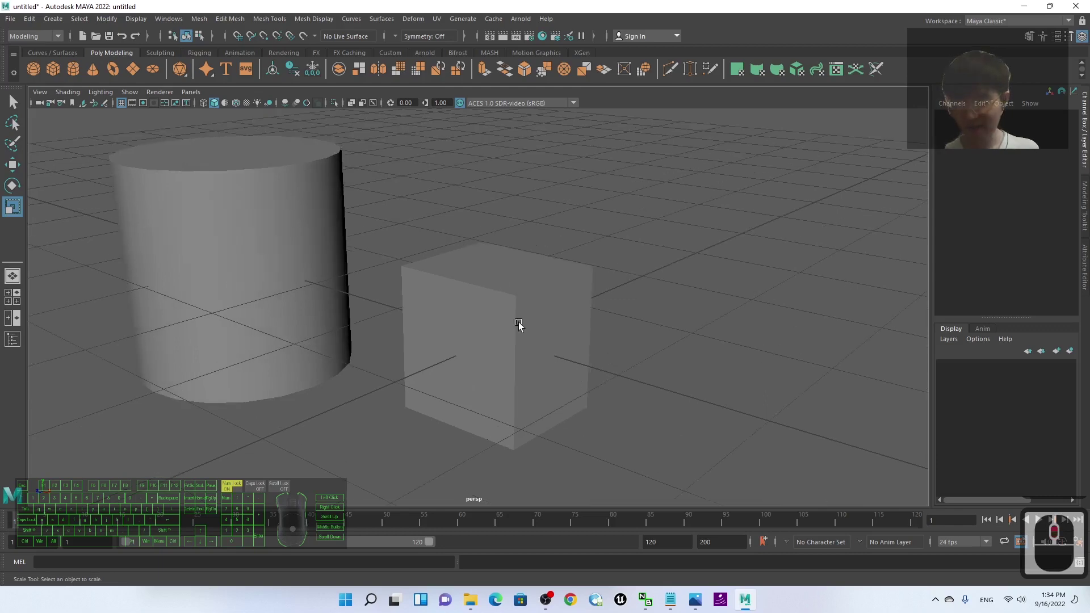
pyautogui.scroll(-2, 490, 312)
pyautogui.keyDown('alt'); pyautogui.moveTo(425, 313); pyautogui.dragTo(296, 321, button='middle'); pyautogui.keyUp('alt')
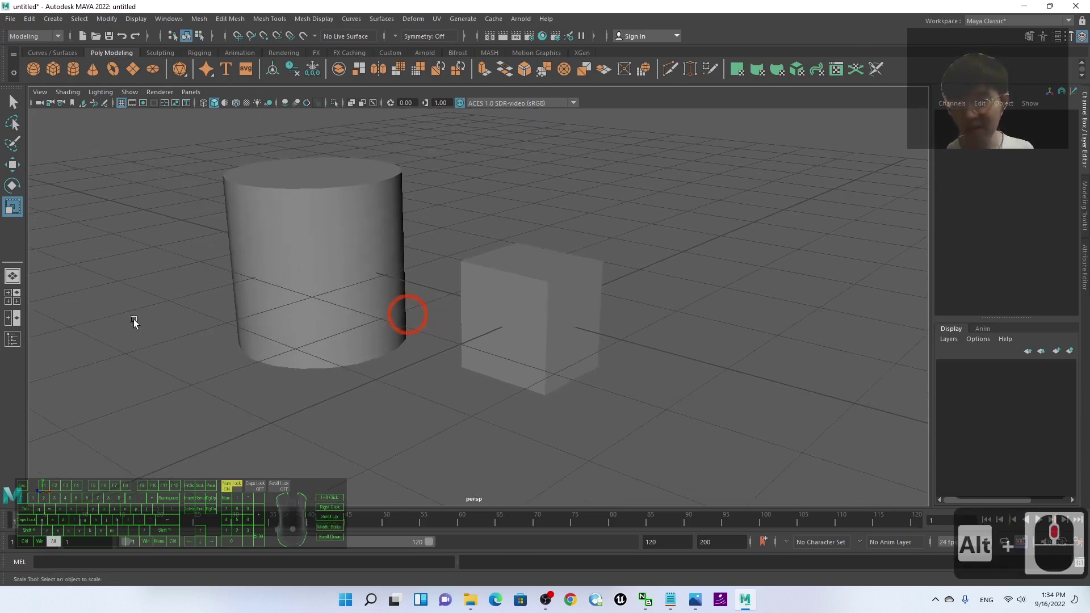
pyautogui.click(17, 298)
pyautogui.click(12, 275)
pyautogui.click(17, 298)
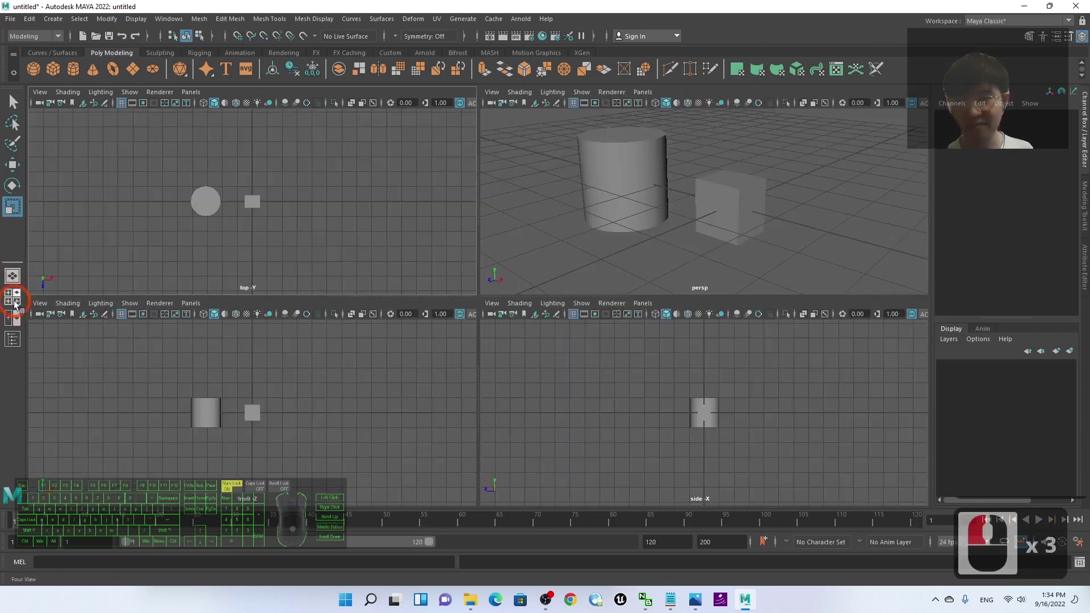
pyautogui.scroll(2, 717, 207)
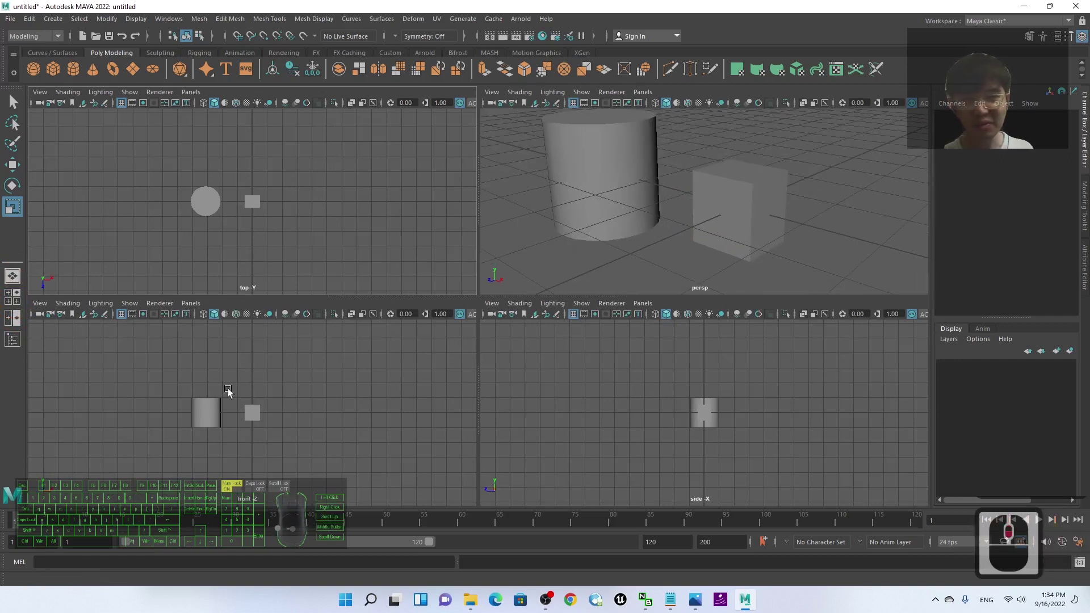
pyautogui.scroll(-2, 742, 222)
pyautogui.scroll(2, 727, 230)
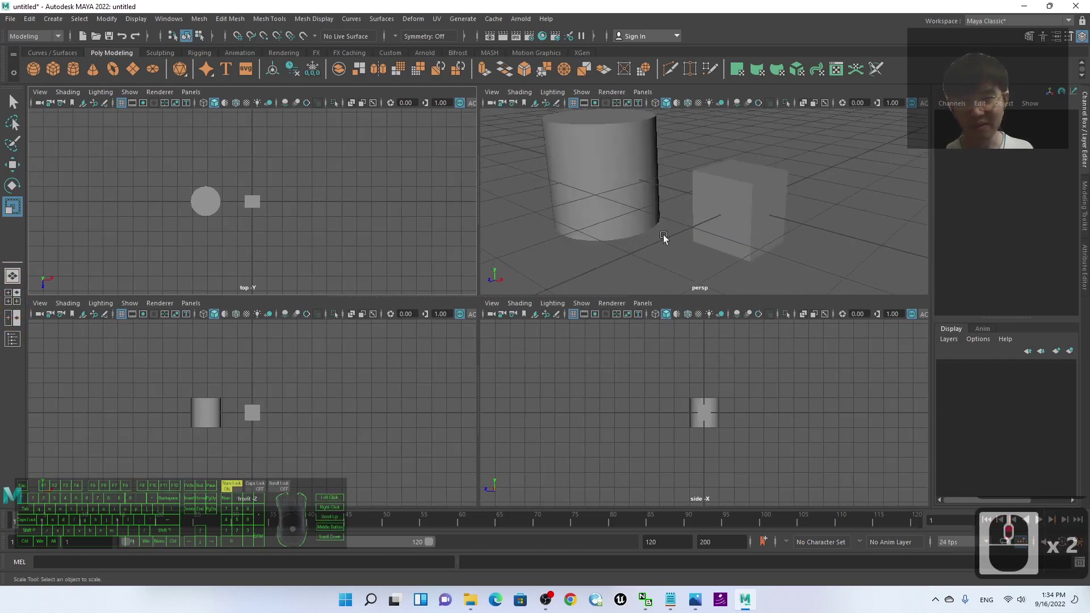
pyautogui.click(13, 276)
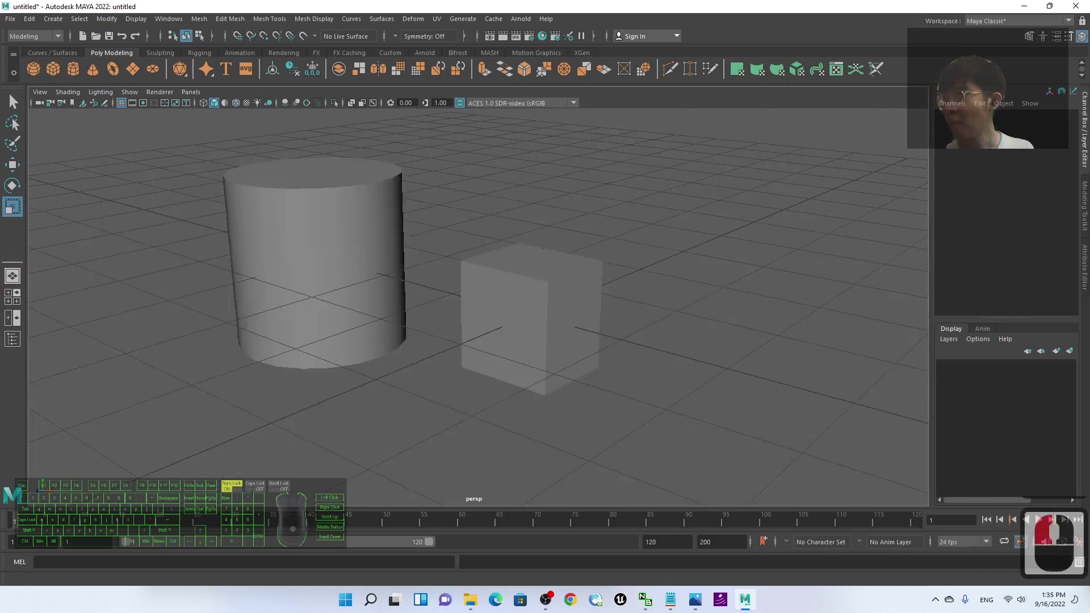
pyautogui.moveTo(0, 148); pyautogui.dragTo(459, 126)
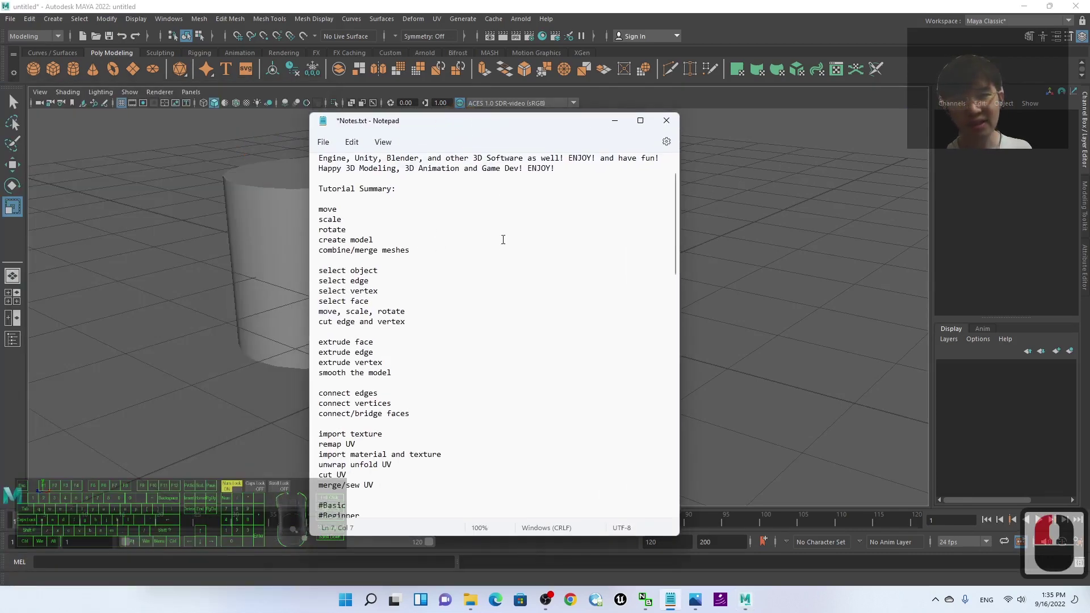
pyautogui.moveTo(503, 131); pyautogui.dragTo(0, 127)
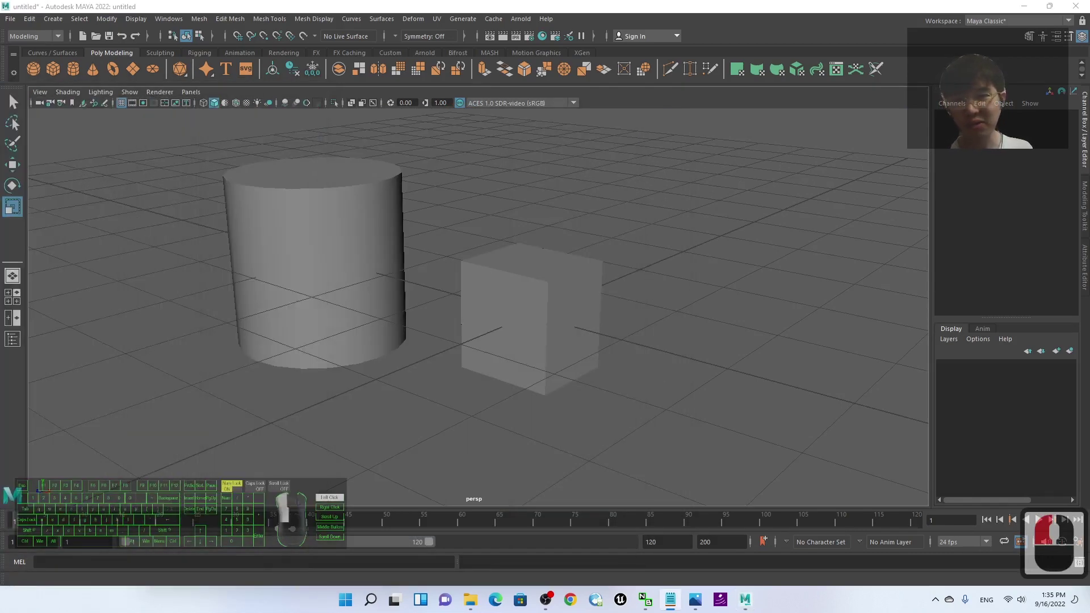
pyautogui.click(522, 283)
pyautogui.scroll(-3, 523, 283)
# Rotate the cylinder around its Z axis to tilt it.
pyautogui.scroll(2, 523, 283)
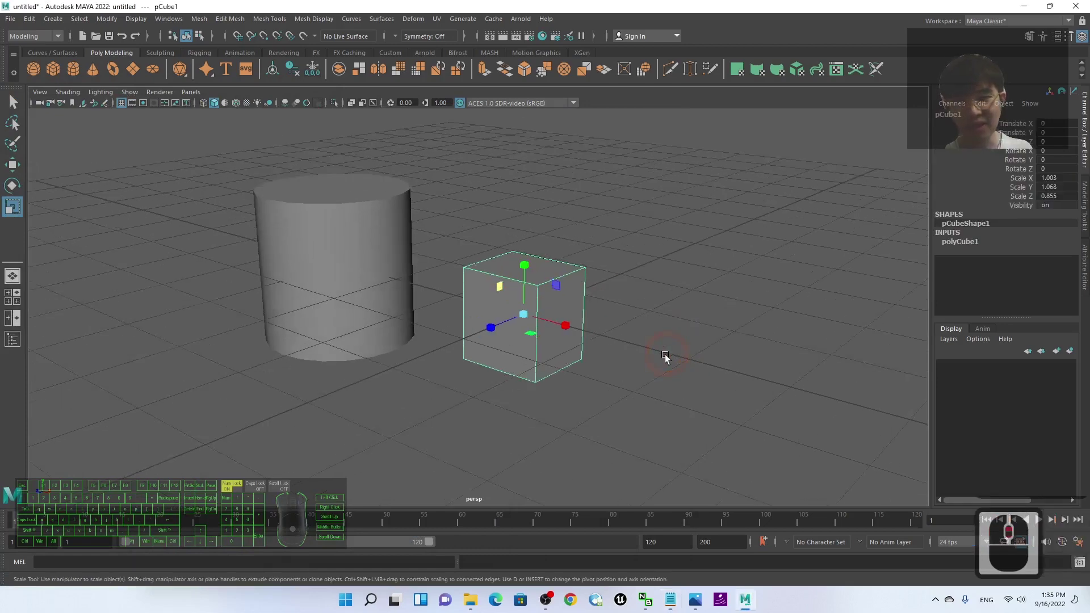
pyautogui.click(782, 305)
pyautogui.click(359, 254)
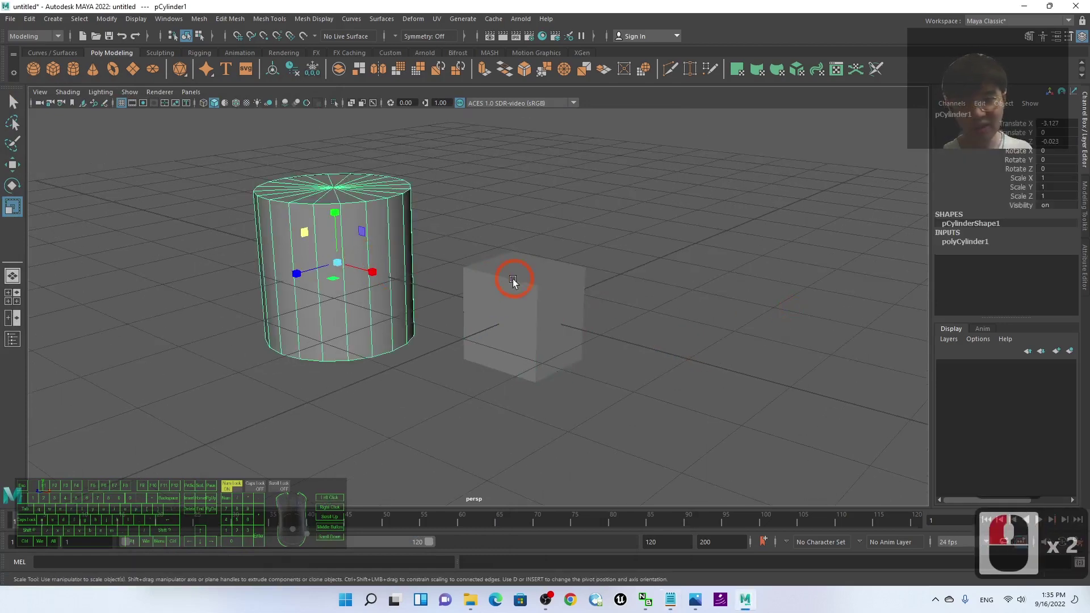
pyautogui.press('e')
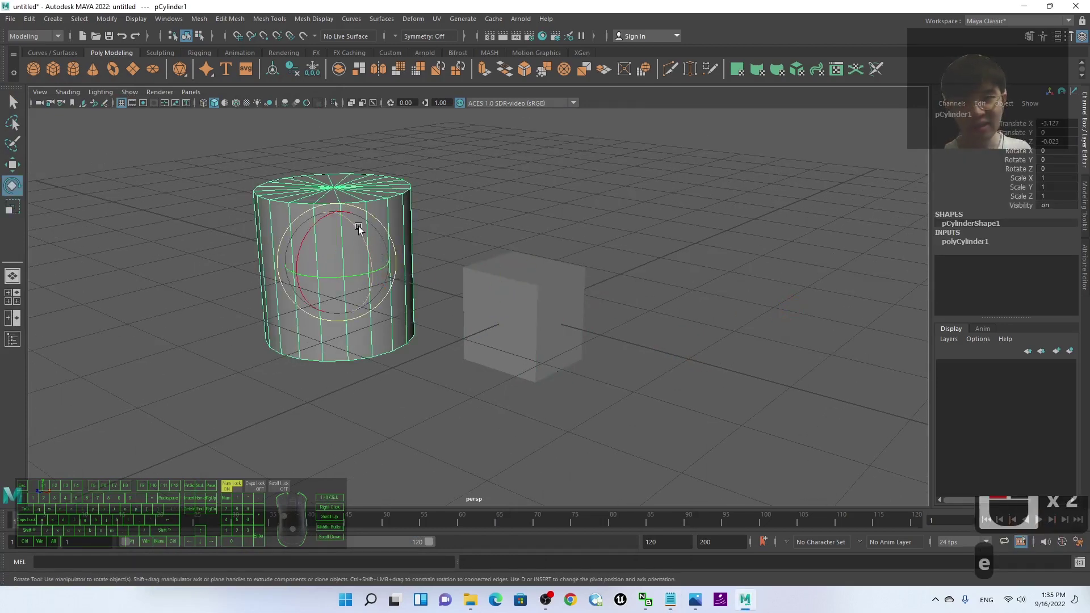
pyautogui.scroll(1, 346, 241)
pyautogui.keyDown('alt'); pyautogui.moveTo(343, 409); pyautogui.dragTo(170, 287); pyautogui.keyUp('alt')
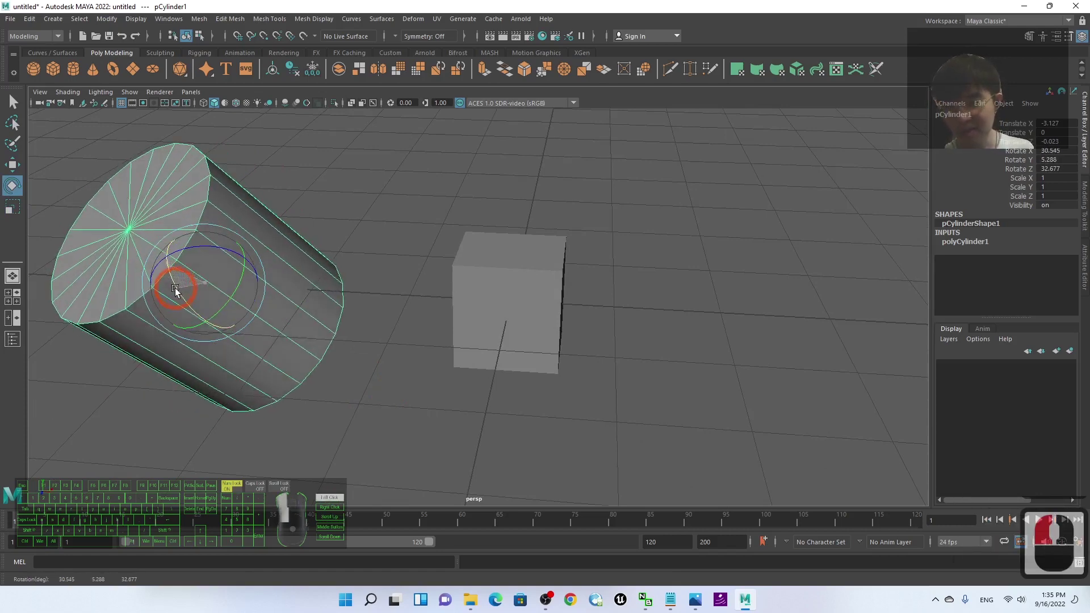
# Tilt the cube to Rotate X 44.472 and Rotate Z -52.726.
pyautogui.click(527, 285)
pyautogui.moveTo(526, 263); pyautogui.dragTo(596, 304)
pyautogui.moveTo(525, 293); pyautogui.dragTo(506, 318)
pyautogui.scroll(-5, 636, 325)
pyautogui.keyDown('alt'); pyautogui.moveTo(430, 388); pyautogui.dragTo(407, 384); pyautogui.keyUp('alt')
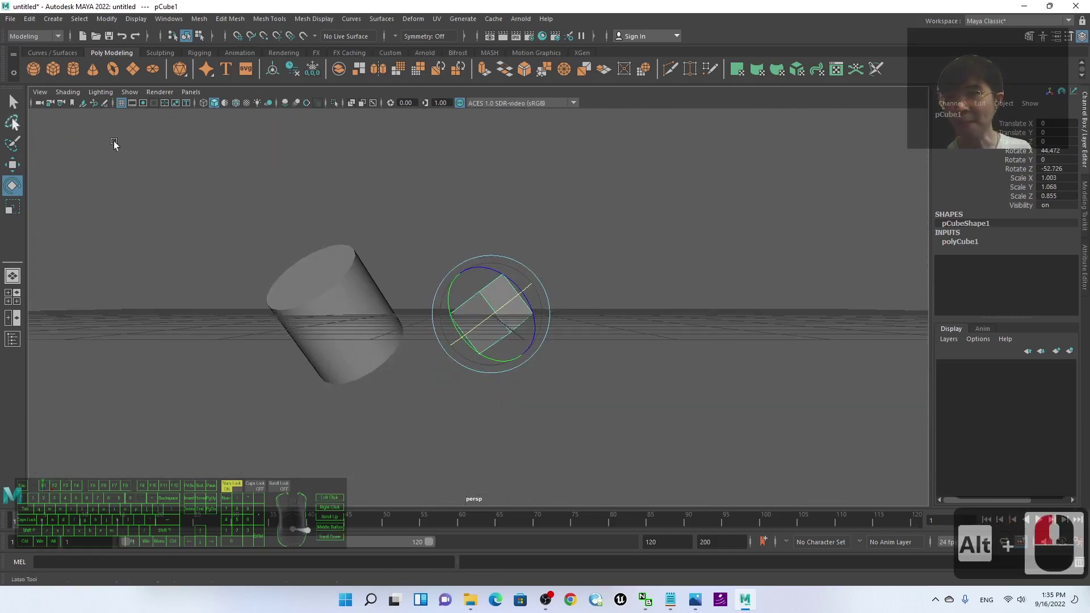
# Open the Outliner and select pCube1 and pCylinder1 from its list.
pyautogui.click(14, 341)
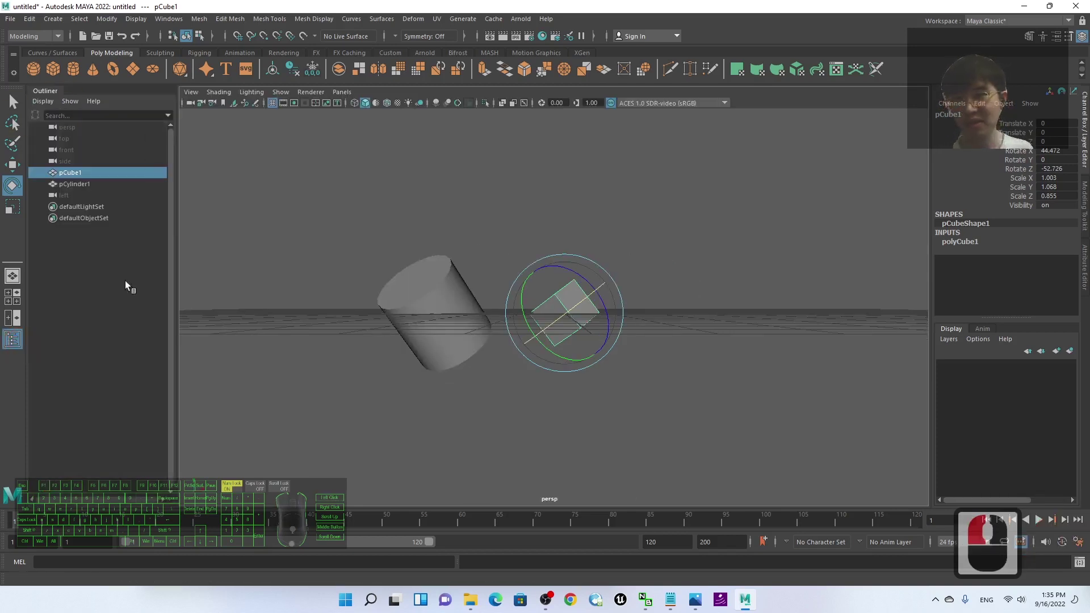
pyautogui.click(75, 184)
pyautogui.click(69, 173)
pyautogui.scroll(3, 648, 295)
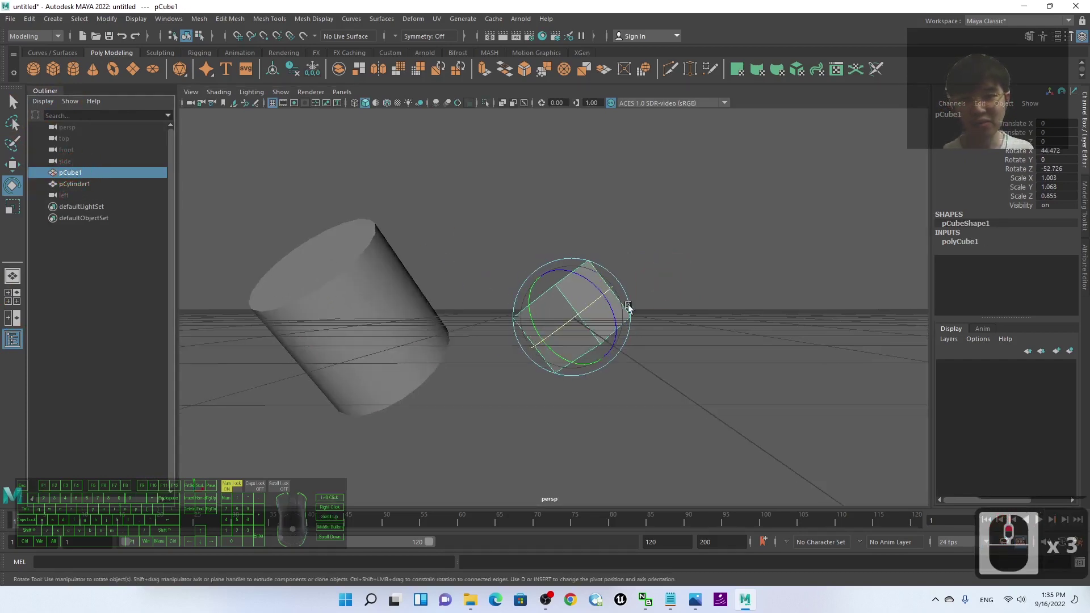
pyautogui.keyDown('alt'); pyautogui.moveTo(484, 311); pyautogui.dragTo(289, 258); pyautogui.keyUp('alt')
pyautogui.click(57, 175)
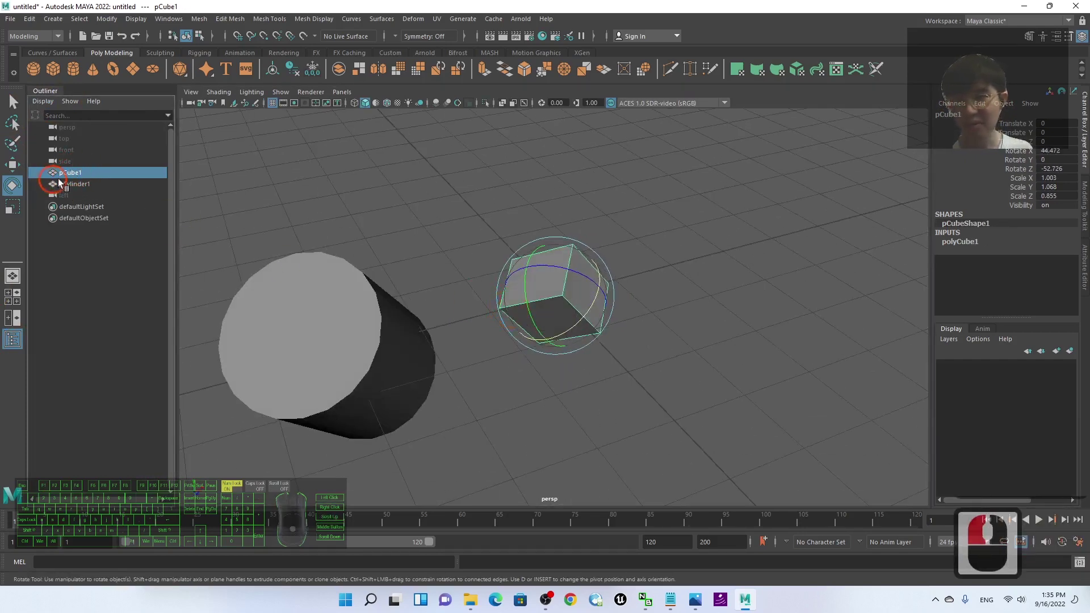
pyautogui.click(72, 182)
pyautogui.click(70, 174)
pyautogui.click(72, 185)
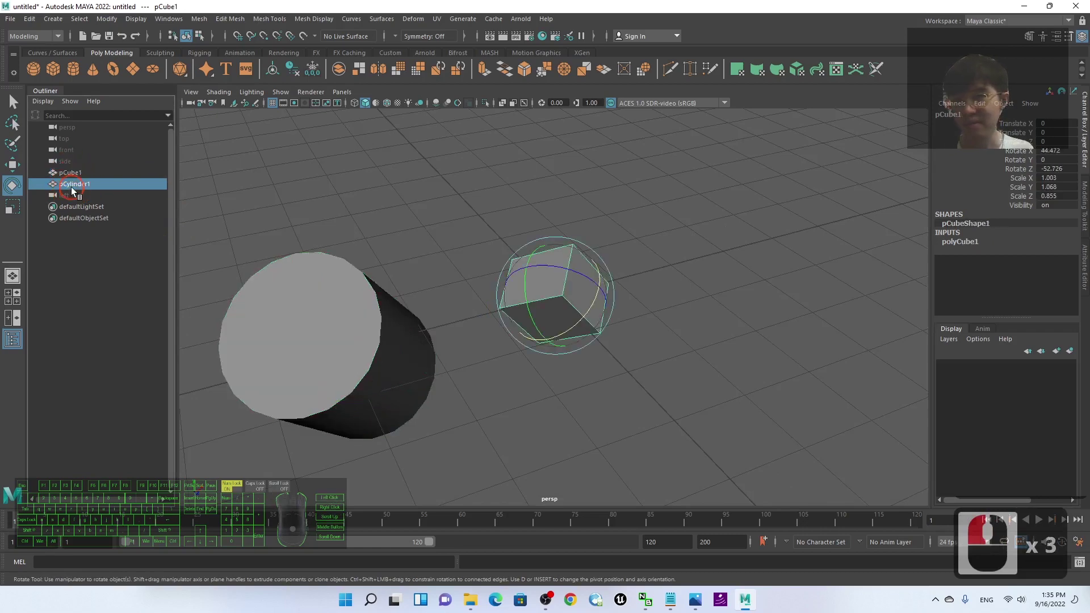
pyautogui.click(70, 172)
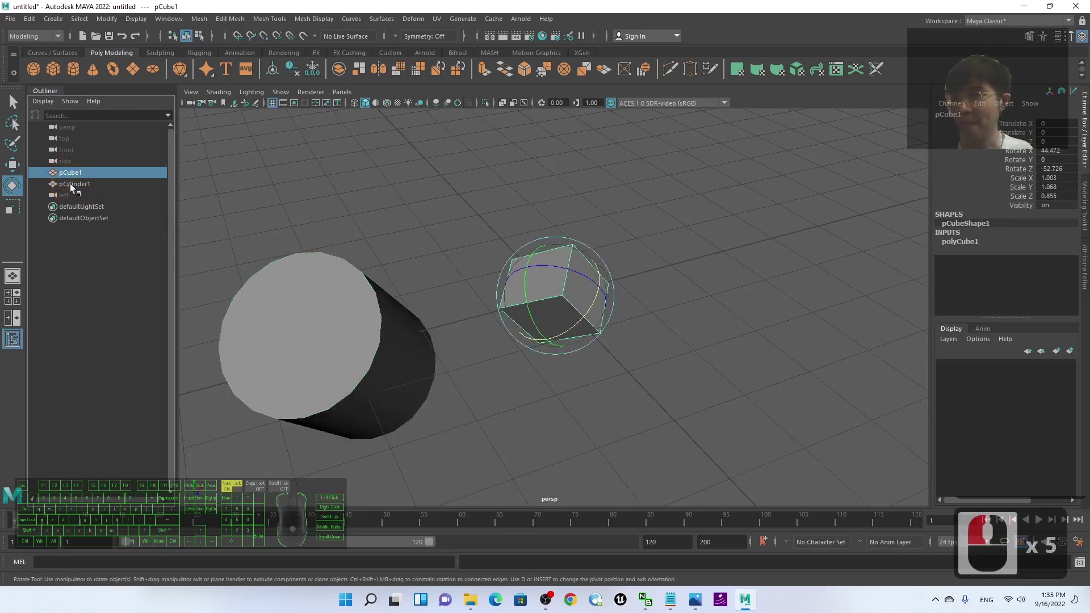
pyautogui.click(70, 183)
pyautogui.click(67, 173)
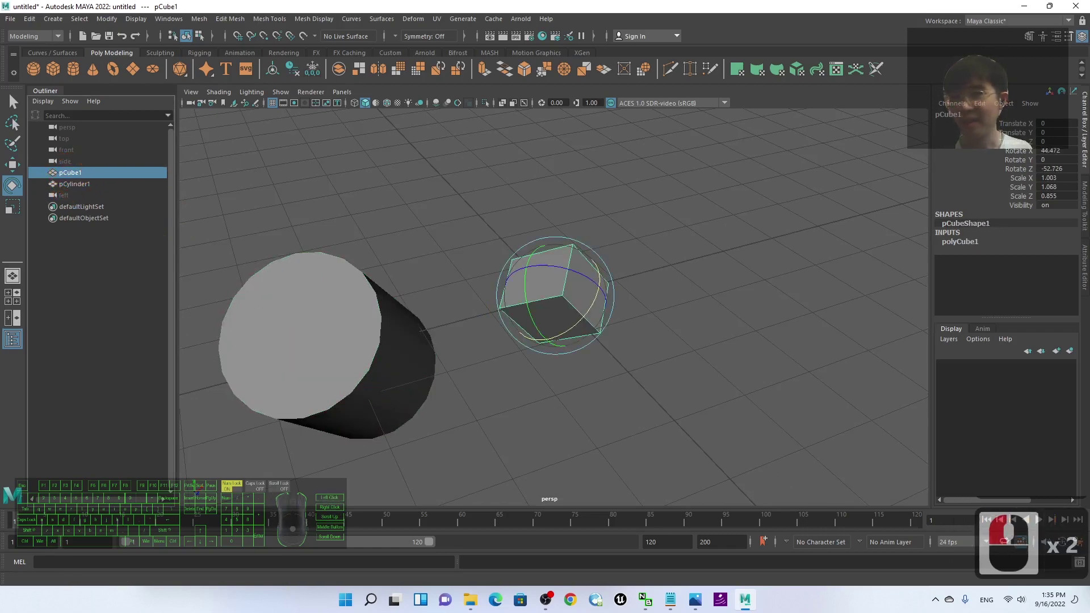
# Review the combine/merge meshes line in Notes.txt, then return to Maya.
pyautogui.click(670, 600)
pyautogui.moveTo(0, 139); pyautogui.dragTo(642, 129)
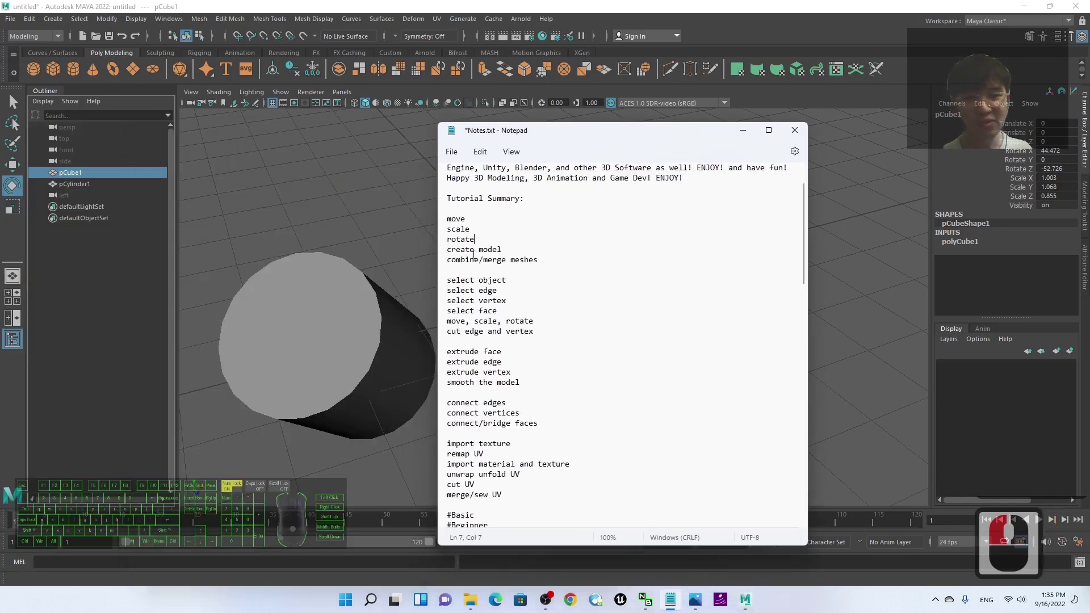
pyautogui.moveTo(447, 260); pyautogui.dragTo(537, 259)
pyautogui.click(659, 279)
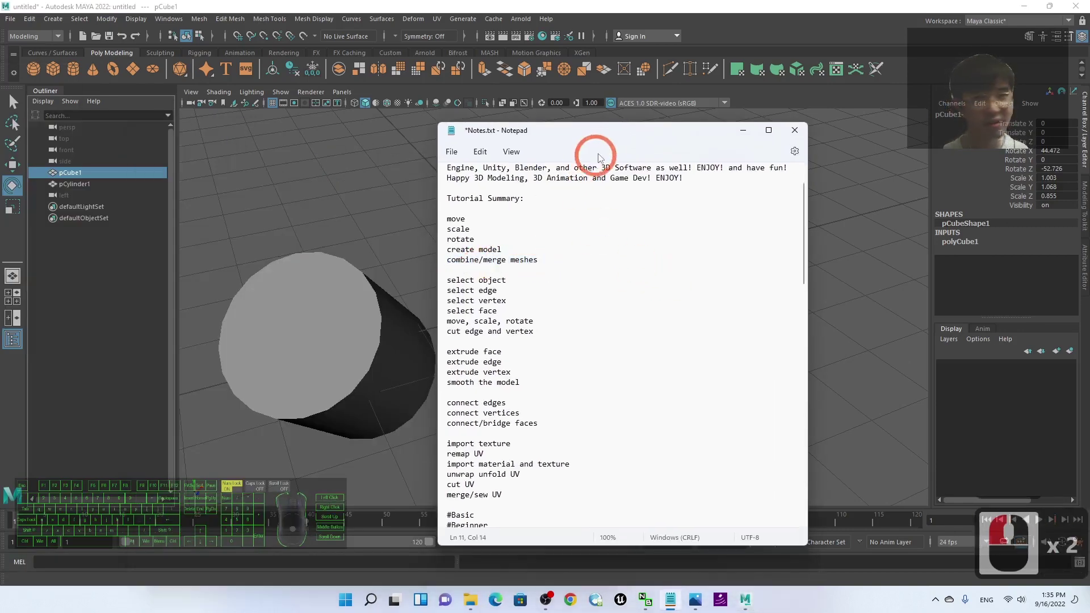
pyautogui.moveTo(583, 130); pyautogui.dragTo(558, 132)
pyautogui.hotkey('alt', 'Tab')
# Flatten the cylinder into a disc at Scale Y 0.309.
pyautogui.click(341, 343)
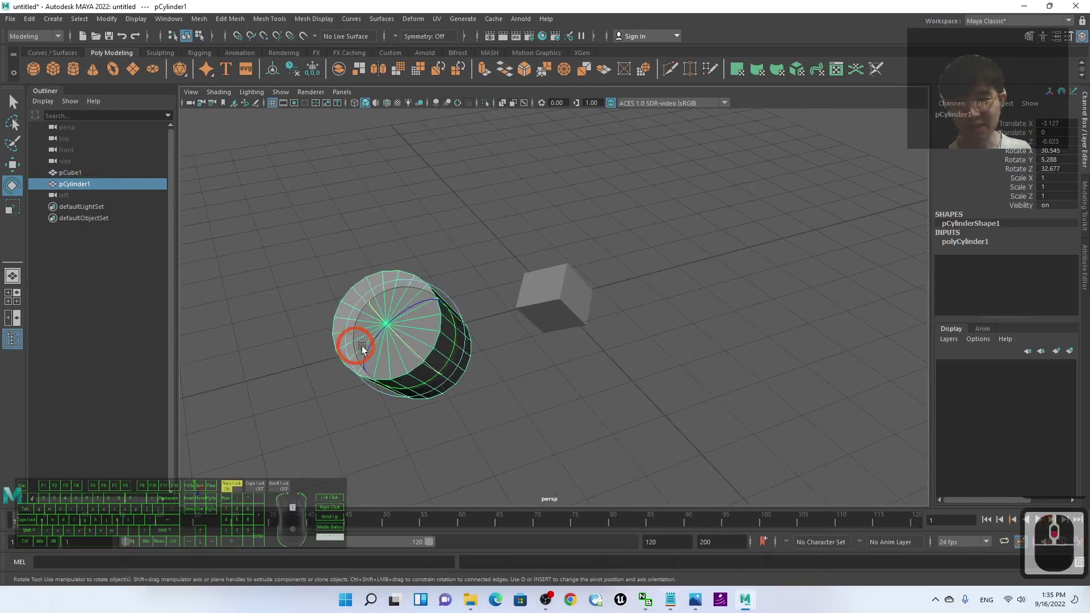
pyautogui.moveTo(575, 418)
pyautogui.keyDown('alt'); pyautogui.mouseDown()
pyautogui.moveTo(562, 410)
pyautogui.moveTo(591, 420)
pyautogui.mouseUp(); pyautogui.keyUp('alt')
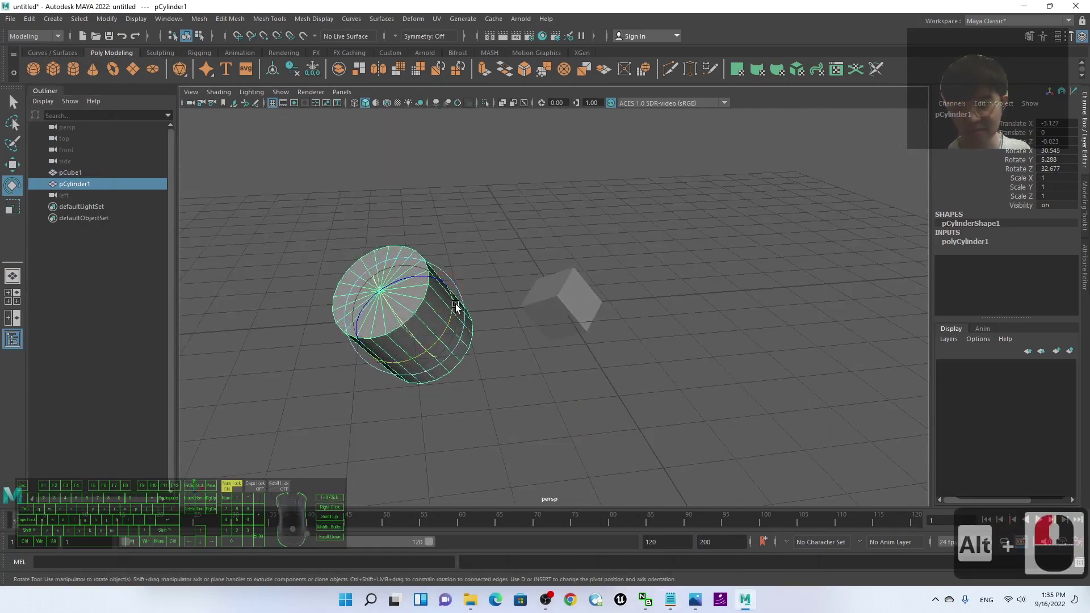
pyautogui.scroll(3, 384, 295)
pyautogui.press('r')
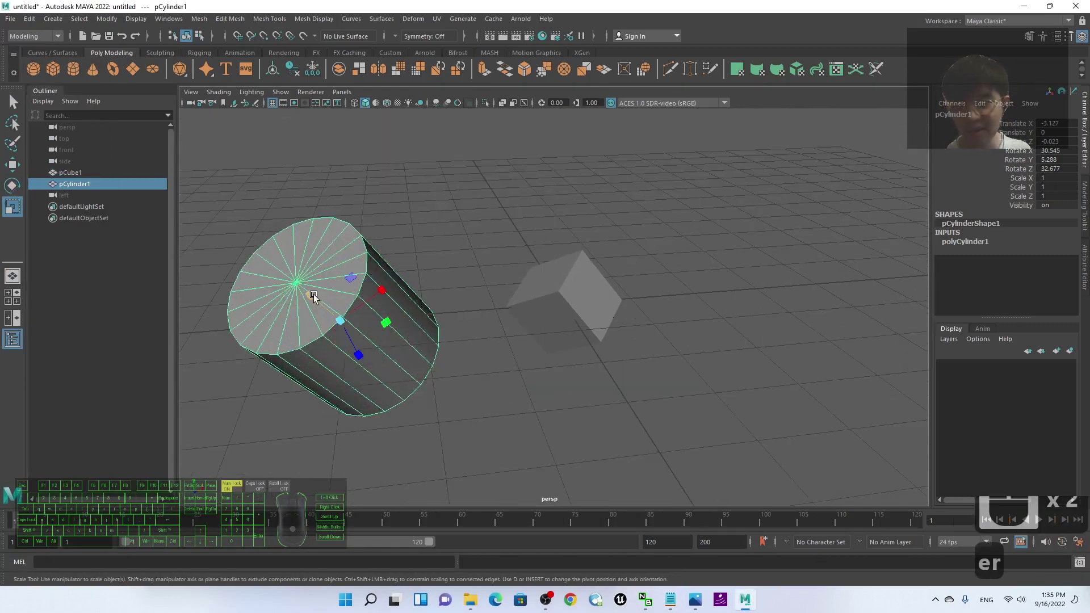
pyautogui.moveTo(313, 294); pyautogui.dragTo(348, 312)
pyautogui.scroll(2, 630, 382)
# Raise the flattened cylinder above the cube.
pyautogui.click(580, 300)
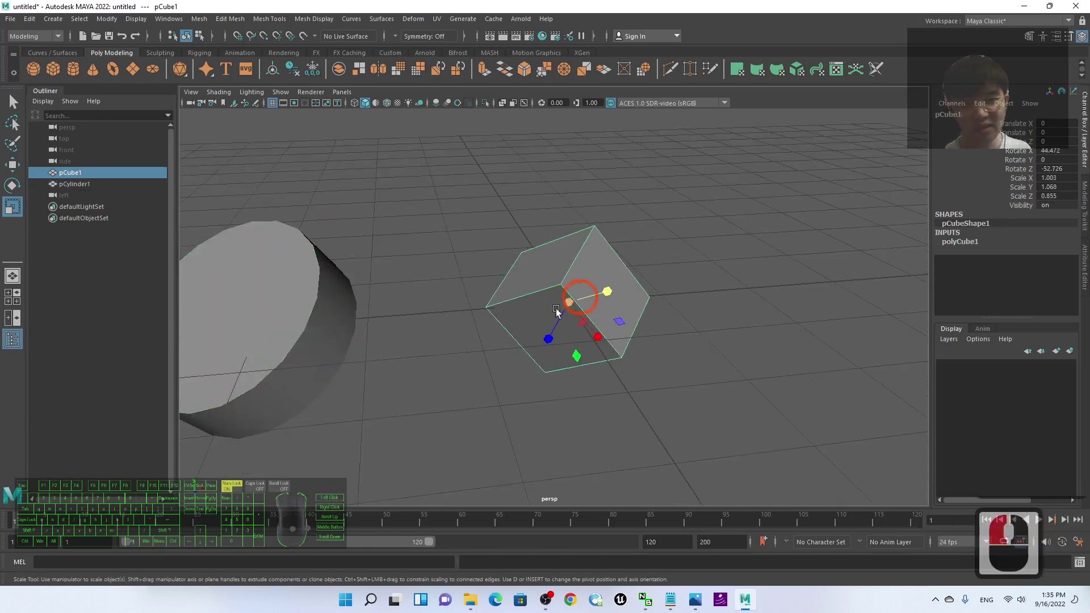
pyautogui.click(443, 370)
pyautogui.click(312, 312)
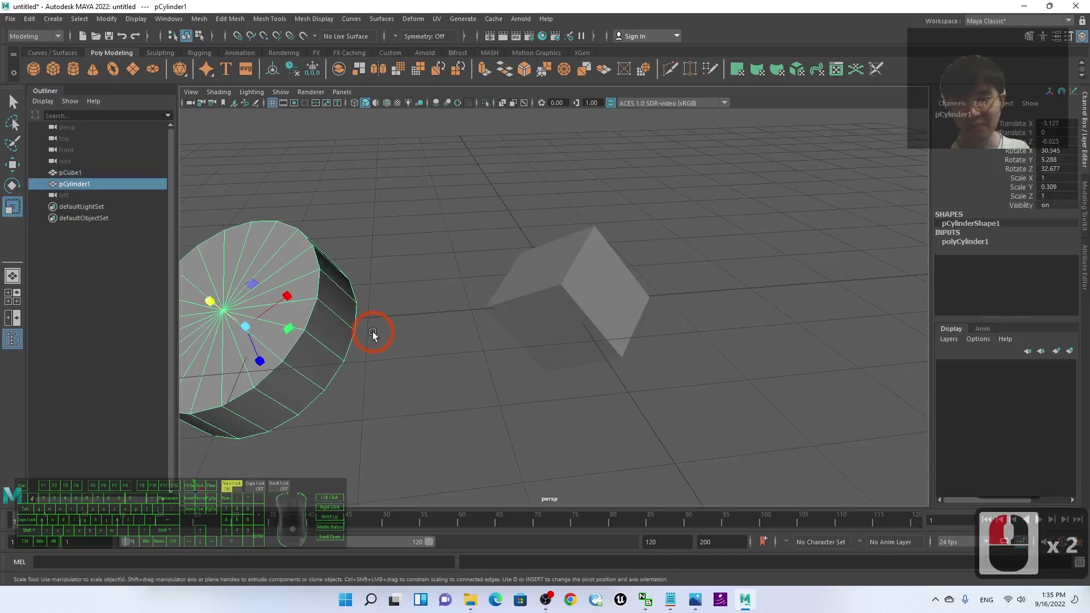
pyautogui.keyDown('alt'); pyautogui.moveTo(373, 335); pyautogui.dragTo(543, 301); pyautogui.keyUp('alt')
pyautogui.press('w')
pyautogui.press('w')
pyautogui.press('w')
pyautogui.moveTo(509, 241); pyautogui.dragTo(505, 196)
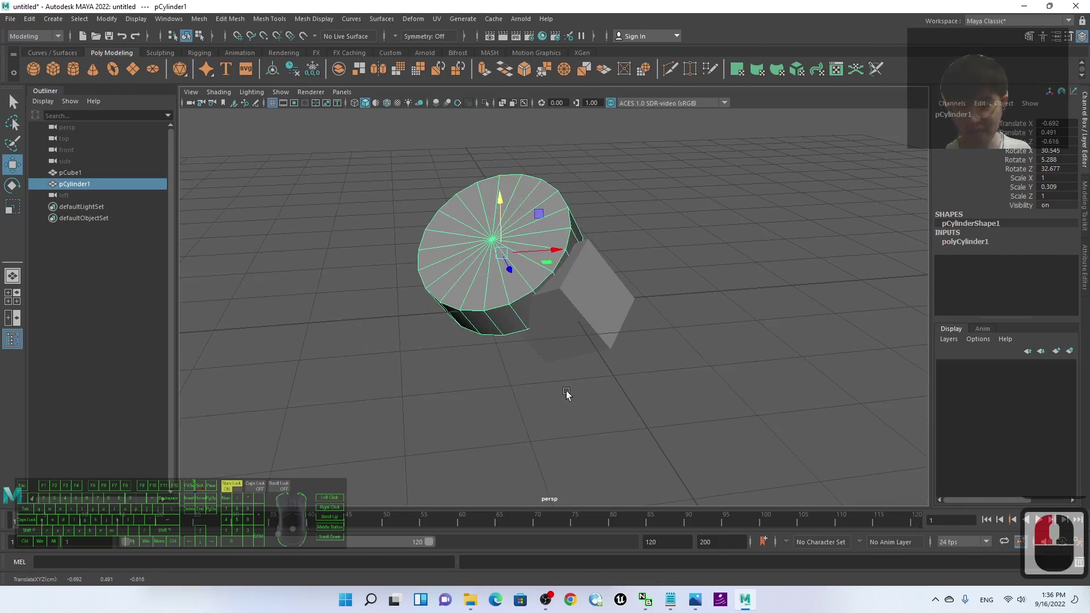
pyautogui.scroll(5, 568, 393)
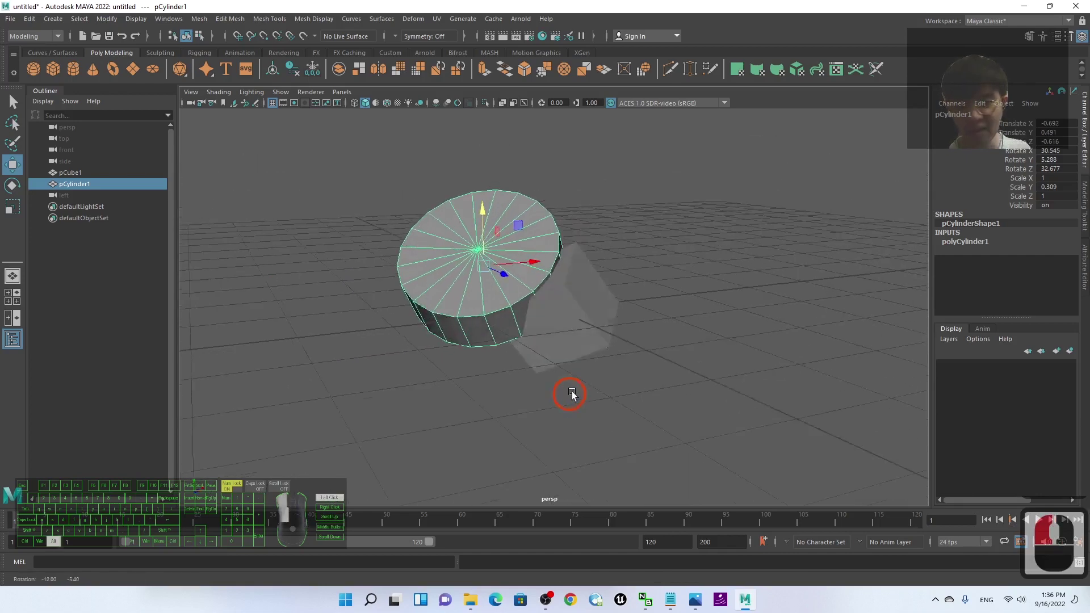
pyautogui.click(583, 288)
pyautogui.click(458, 268)
pyautogui.scroll(-2, 700, 317)
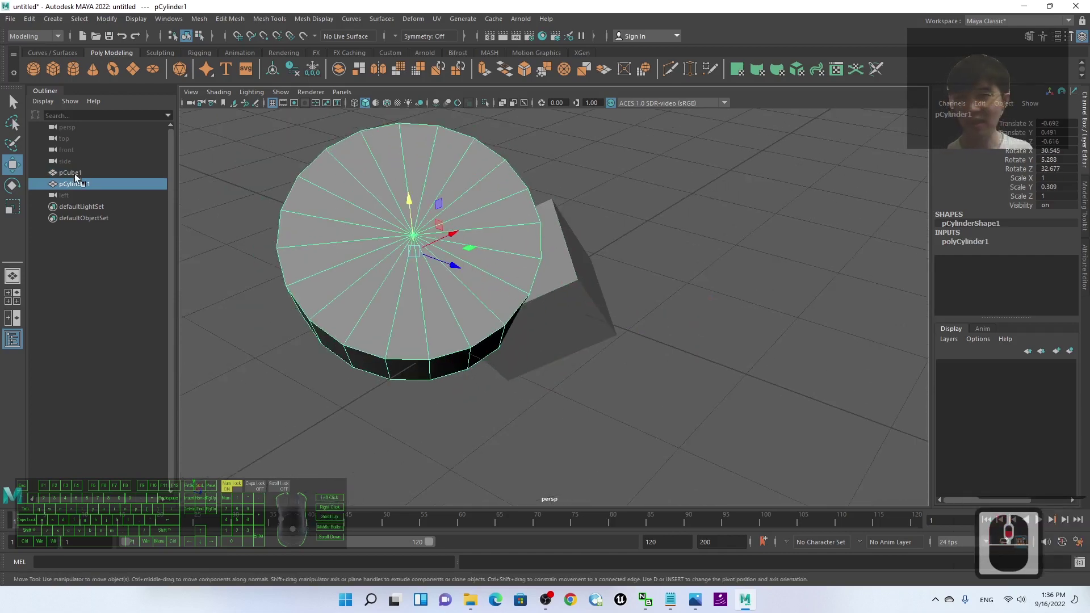
# Show the Modeling Toolkit panel and clear the selection.
pyautogui.click(1085, 202)
pyautogui.scroll(1, 630, 249)
pyautogui.scroll(-1, 633, 253)
pyautogui.keyDown('alt'); pyautogui.moveTo(719, 273); pyautogui.dragTo(563, 256); pyautogui.keyUp('alt')
pyautogui.click(744, 269)
# Combine pCylinder1 and pCube1 into one mesh with Modeling Toolkit's Combine.
pyautogui.click(499, 247)
pyautogui.press('shift')
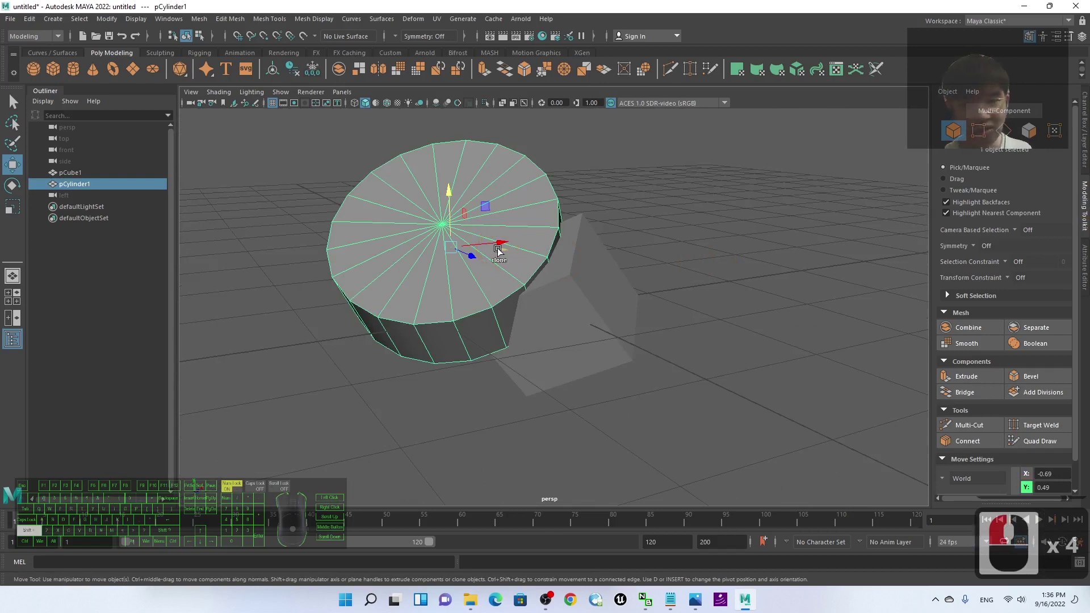
pyautogui.keyDown('shift'); pyautogui.click(590, 303); pyautogui.keyUp('shift')
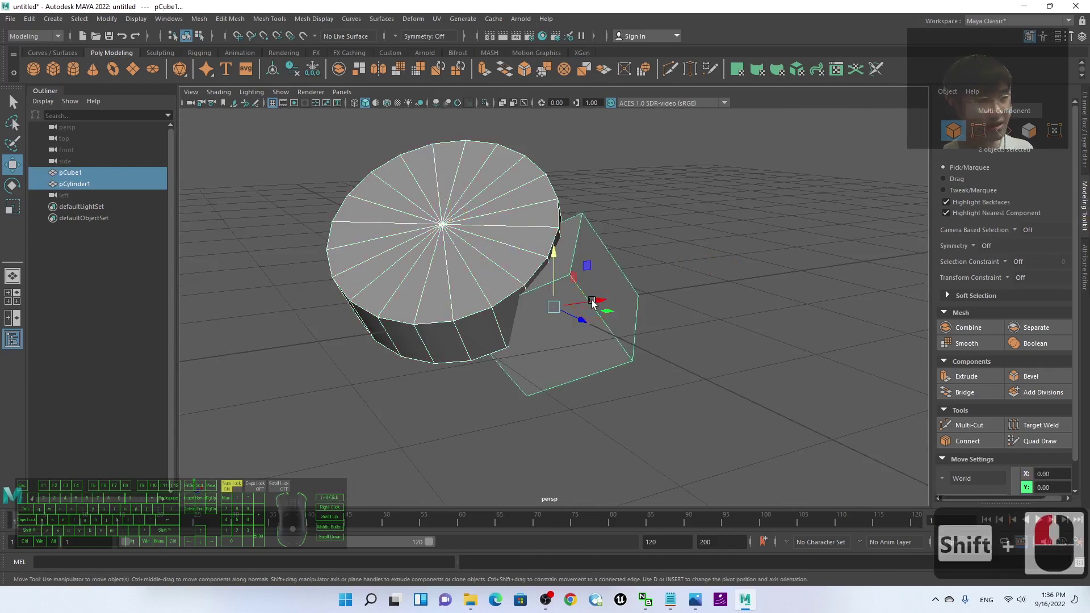
pyautogui.click(976, 334)
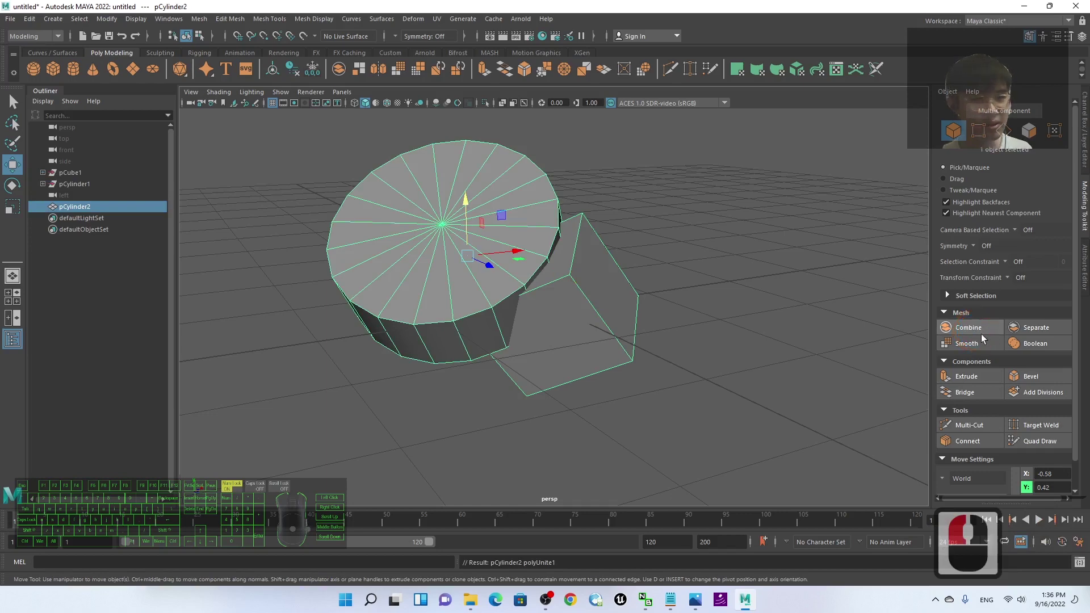
pyautogui.click(78, 217)
# Nudge the combined pCylinder2 along X and upward, with Notes.txt placed beside the scene.
pyautogui.click(470, 264)
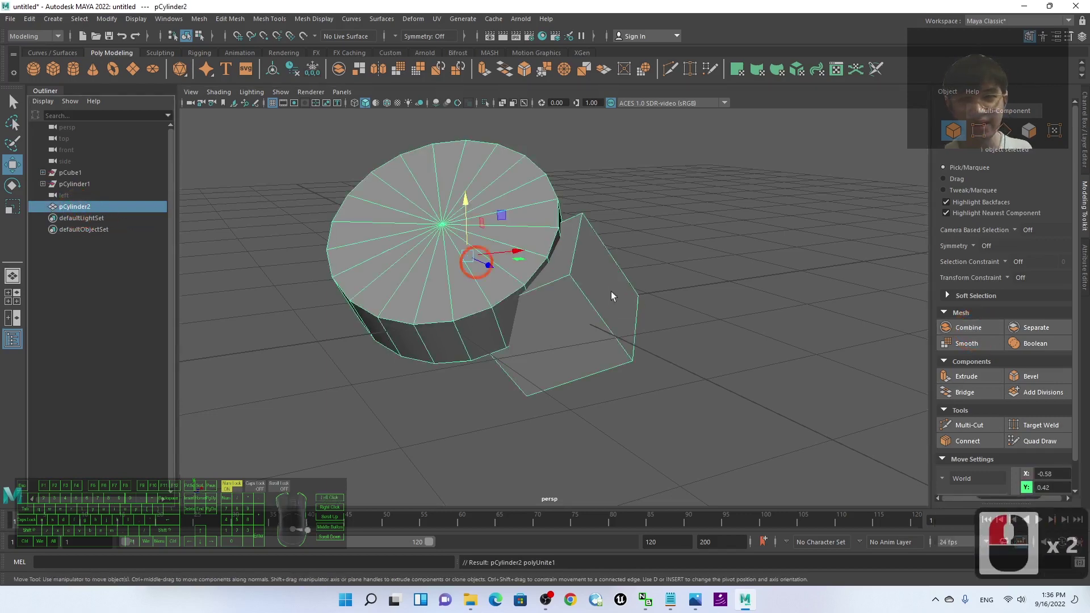
pyautogui.scroll(-2, 572, 294)
pyautogui.click(584, 304)
pyautogui.press('w')
pyautogui.moveTo(518, 257)
pyautogui.mouseDown()
pyautogui.moveTo(447, 258)
pyautogui.moveTo(502, 255)
pyautogui.mouseUp()
pyautogui.moveTo(465, 213); pyautogui.dragTo(502, 194)
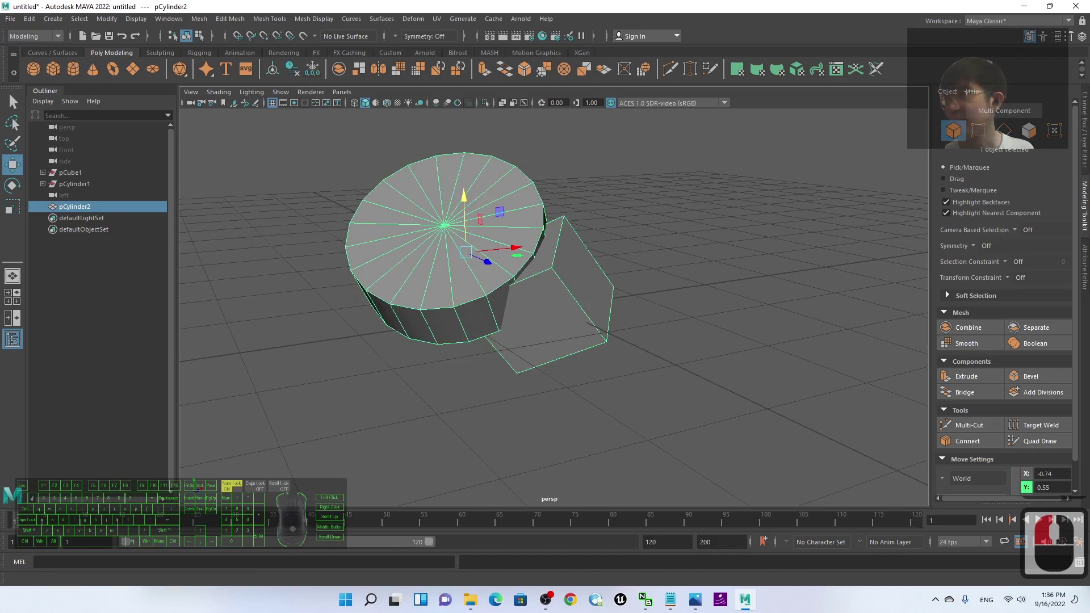
pyautogui.click(670, 600)
pyautogui.moveTo(418, 93); pyautogui.dragTo(761, 106)
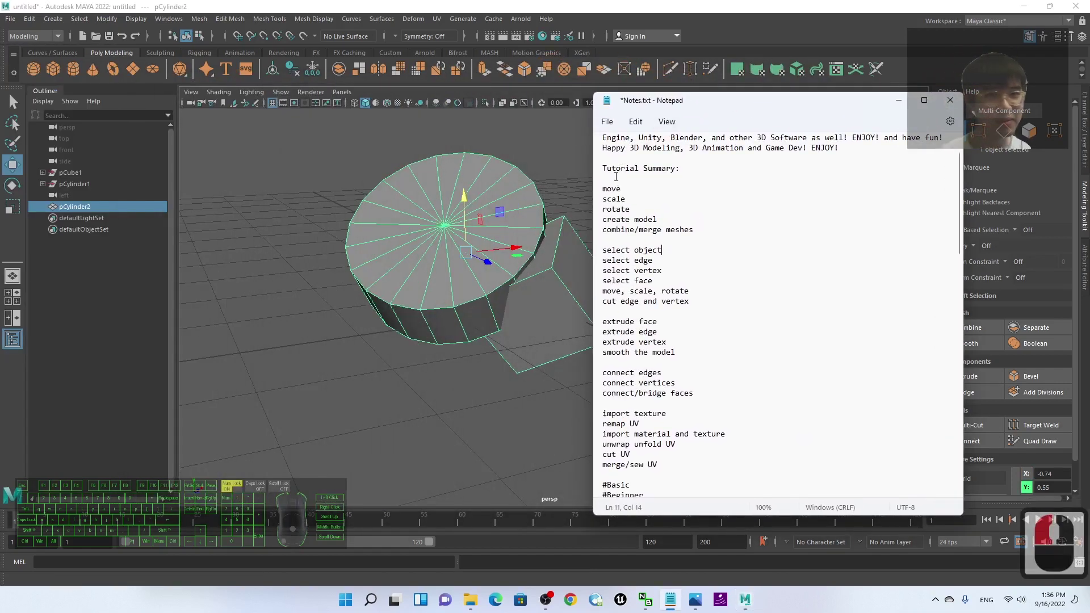
pyautogui.moveTo(607, 189); pyautogui.dragTo(628, 210)
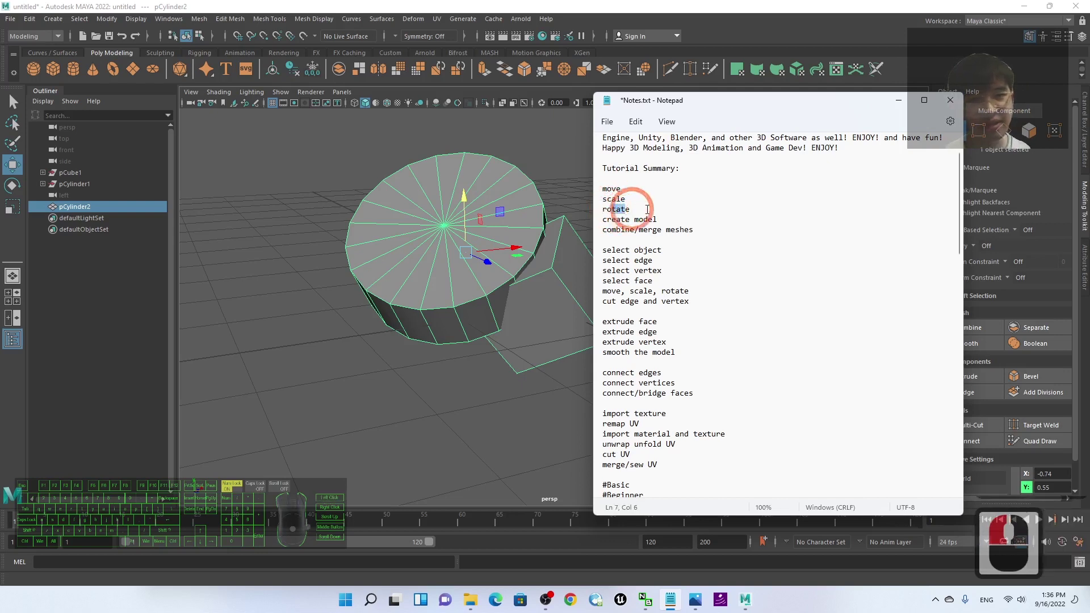
pyautogui.click(612, 219)
pyautogui.moveTo(603, 188); pyautogui.dragTo(622, 209)
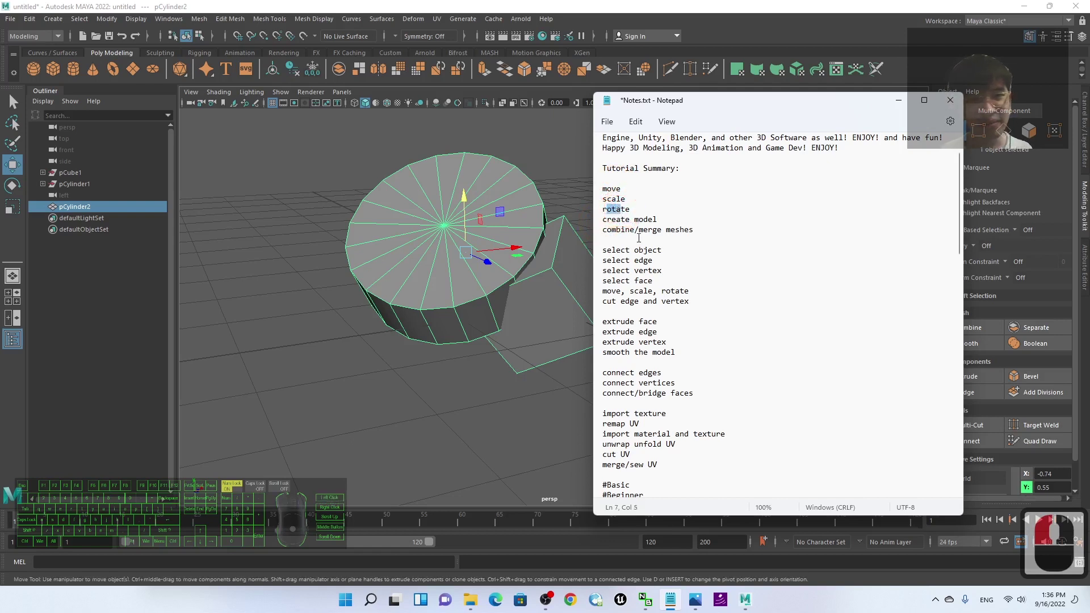
pyautogui.moveTo(621, 229); pyautogui.dragTo(639, 261)
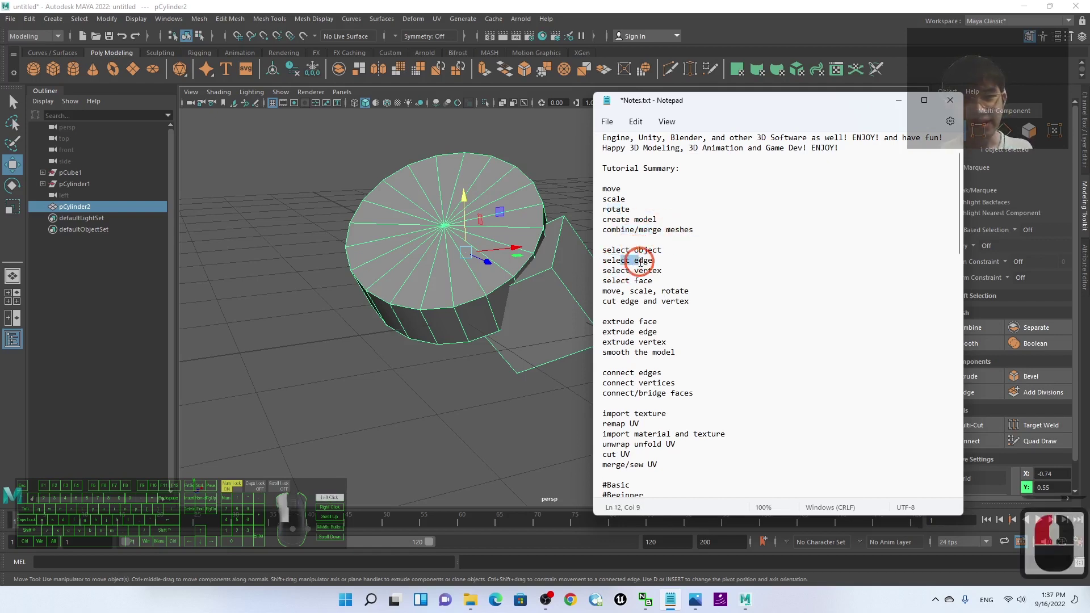
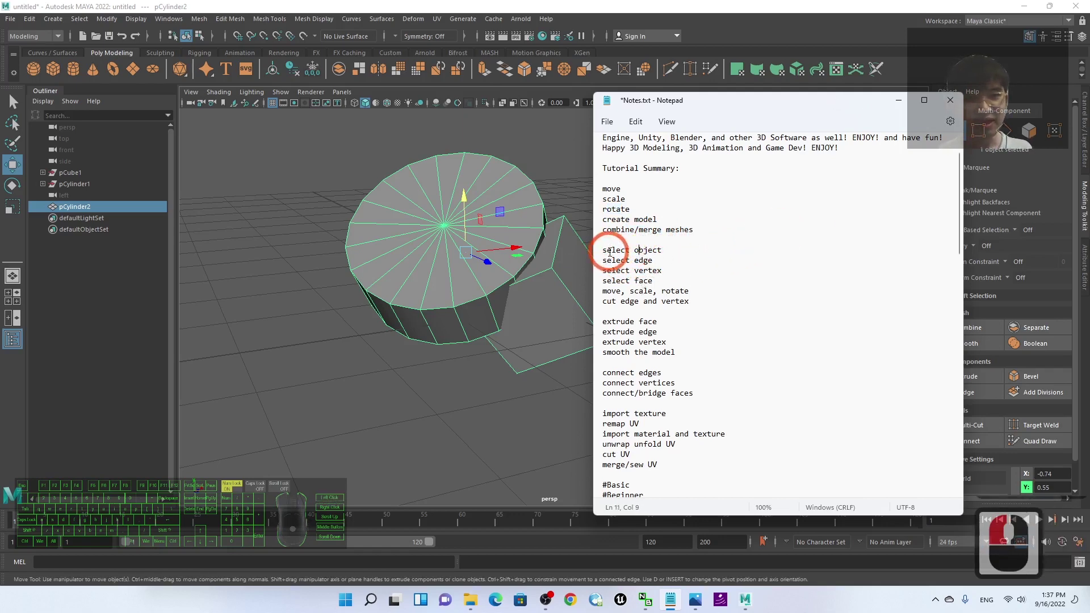
# Highlight the select-object step in Notes.txt and move the notes window off screen.
pyautogui.moveTo(616, 250); pyautogui.dragTo(661, 250)
pyautogui.moveTo(825, 104); pyautogui.dragTo(0, 71)
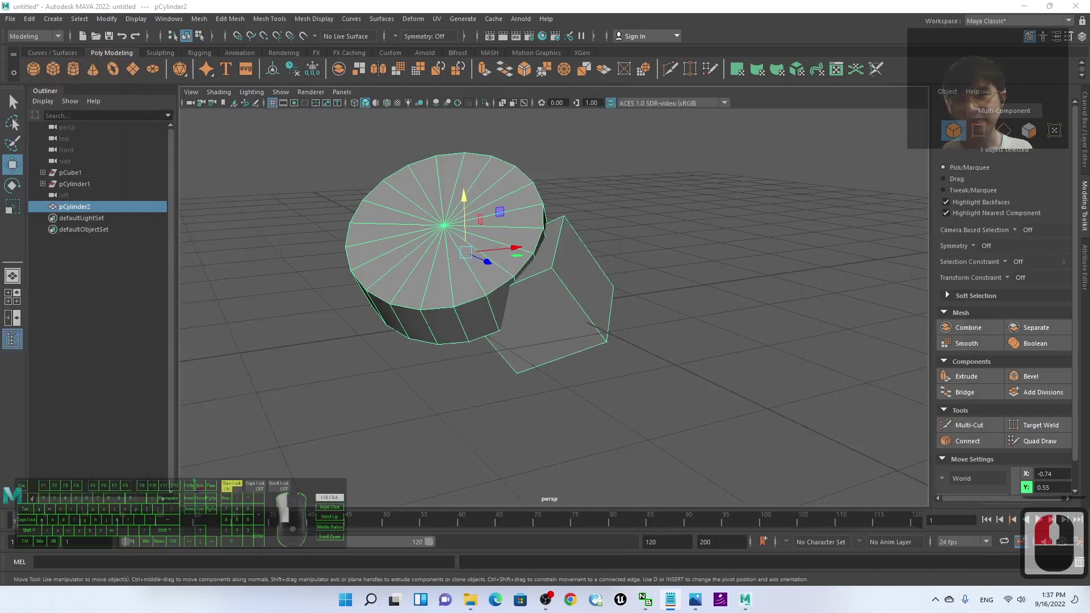
# Reselect pCylinder2 and tilt it around two axes with the Rotate tool.
pyautogui.click(687, 264)
pyautogui.scroll(2, 478, 251)
pyautogui.click(488, 249)
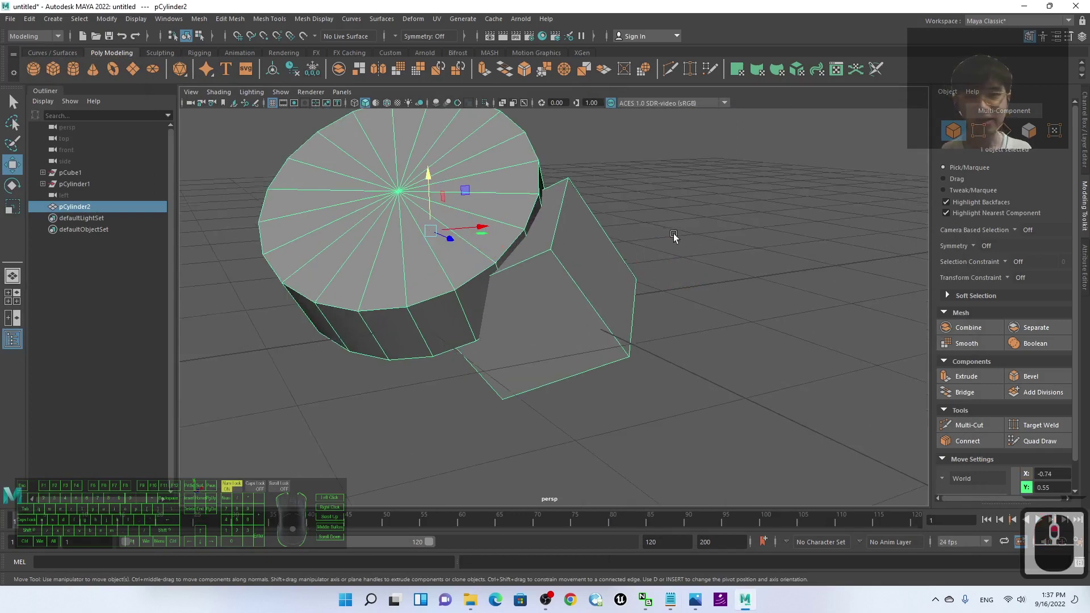
pyautogui.press('x')
pyautogui.click(649, 298)
pyautogui.click(650, 288)
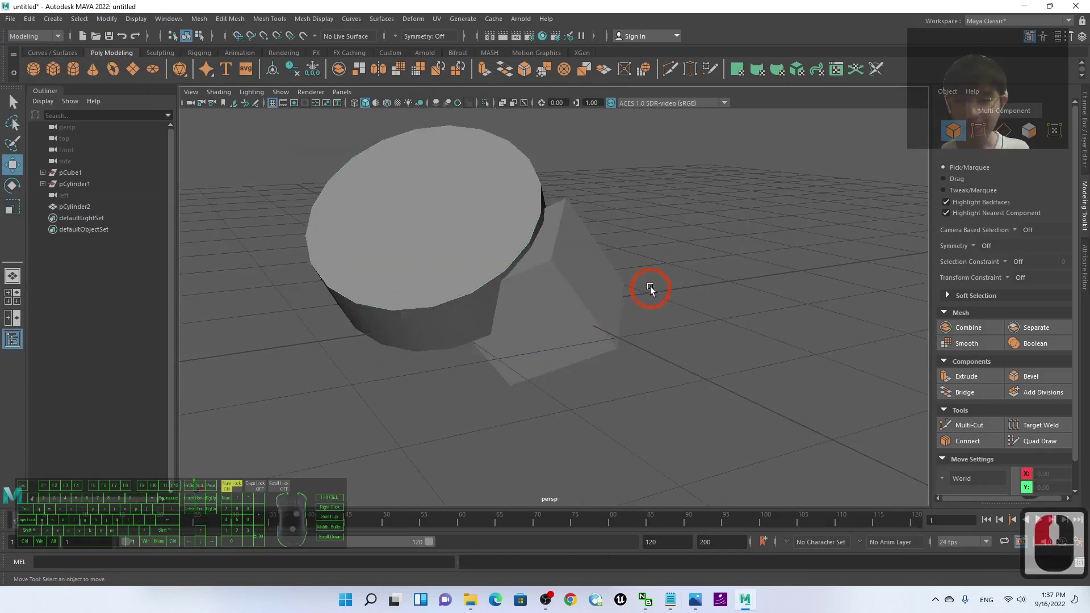
pyautogui.click(443, 242)
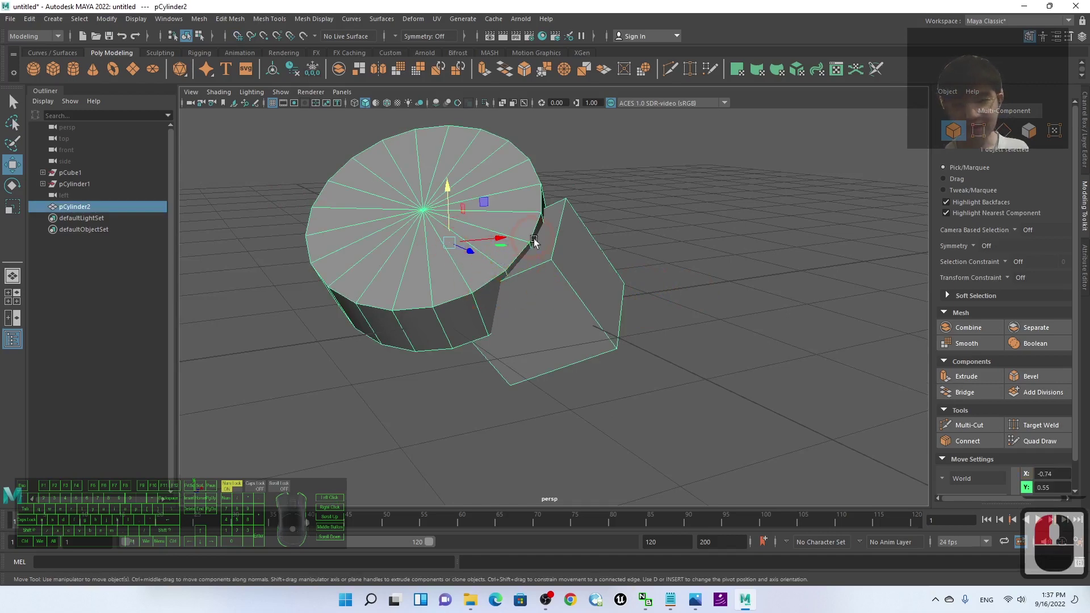
pyautogui.press('e')
pyautogui.moveTo(464, 222); pyautogui.dragTo(513, 260)
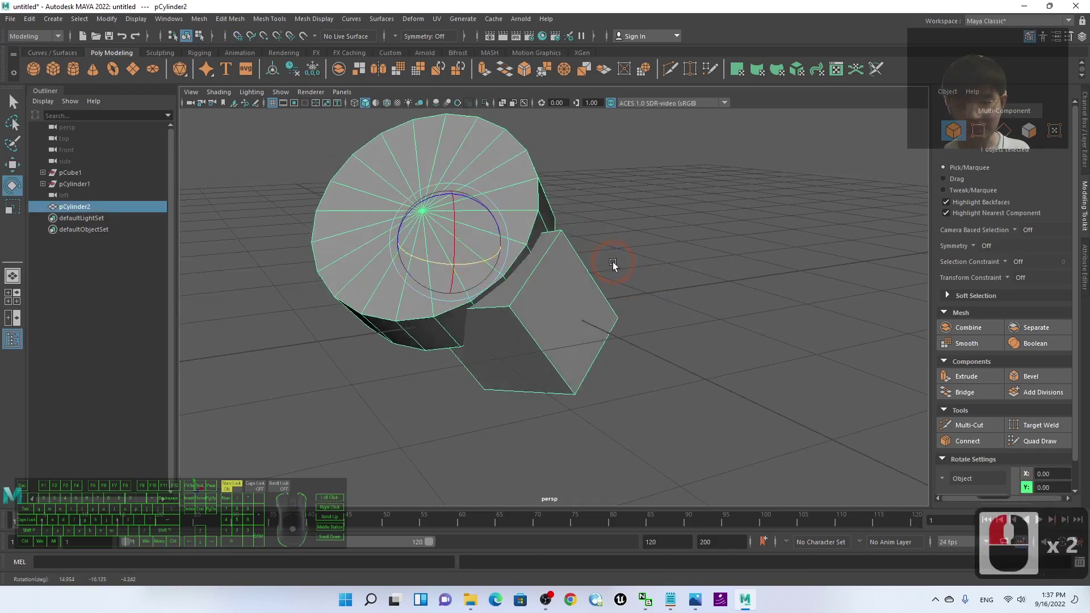
# Shift pCylinder2 to the right, tilt it slightly and squash it along one axis.
pyautogui.press('w')
pyautogui.moveTo(498, 237); pyautogui.dragTo(638, 269, button='middle')
pyautogui.moveTo(638, 269)
pyautogui.keyDown('alt'); pyautogui.mouseDown()
pyautogui.moveTo(684, 287)
pyautogui.moveTo(548, 241)
pyautogui.moveTo(640, 254)
pyautogui.mouseUp(); pyautogui.keyUp('alt')
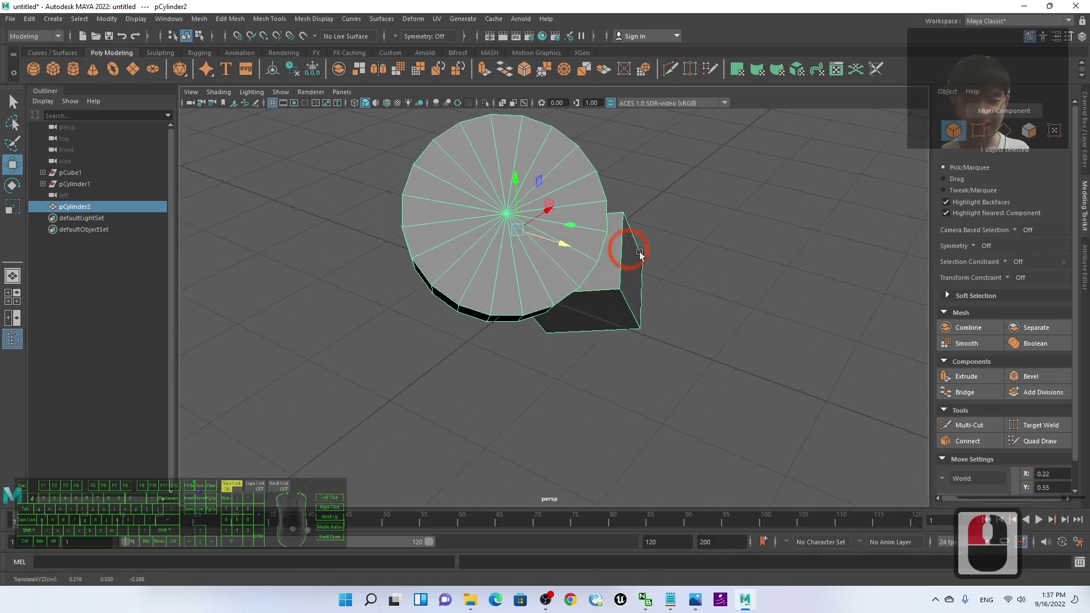
pyautogui.press('e')
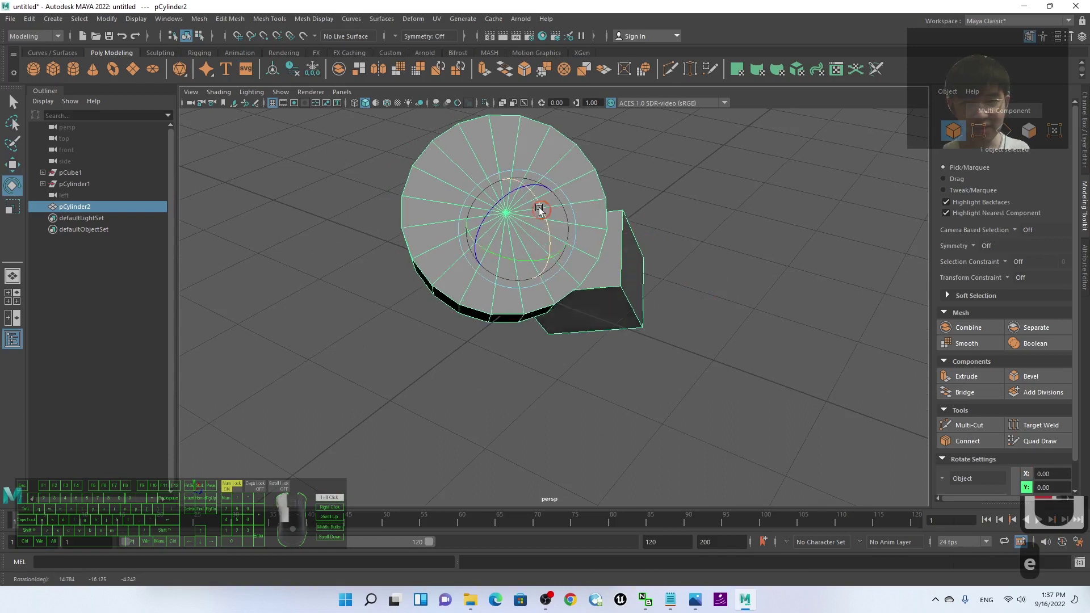
pyautogui.moveTo(540, 206); pyautogui.dragTo(546, 204)
pyautogui.press('r')
pyautogui.moveTo(547, 251)
pyautogui.mouseDown()
pyautogui.moveTo(530, 236)
pyautogui.moveTo(560, 244)
pyautogui.moveTo(541, 233)
pyautogui.moveTo(553, 260)
pyautogui.mouseUp()
# Enlarge pCylinder2 and orbit around the cylinder and block to inspect them.
pyautogui.press('x')
pyautogui.moveTo(730, 294); pyautogui.dragTo(791, 288)
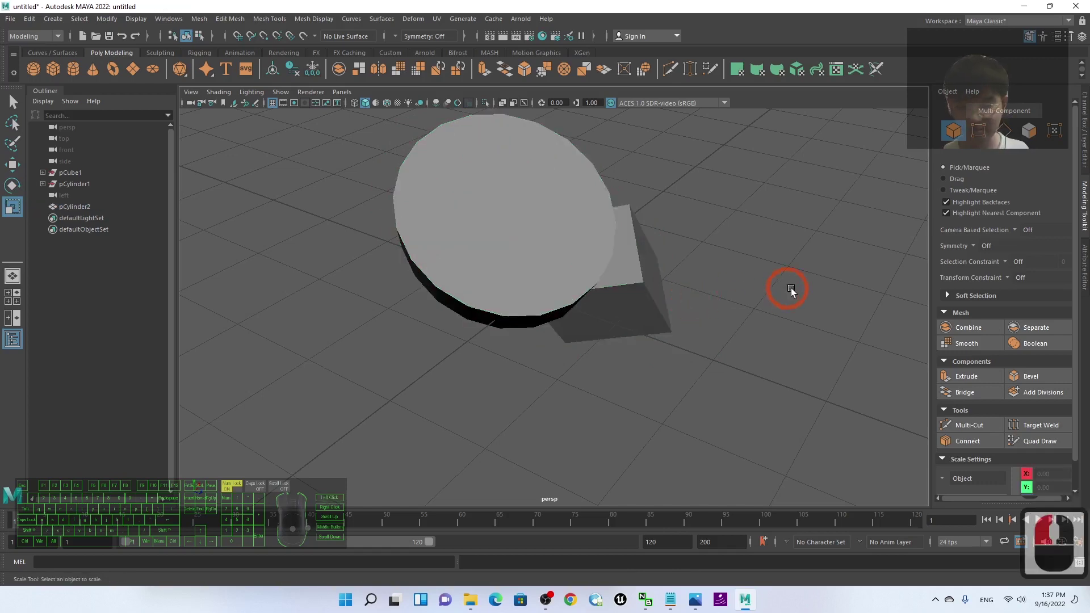
pyautogui.scroll(-5, 776, 297)
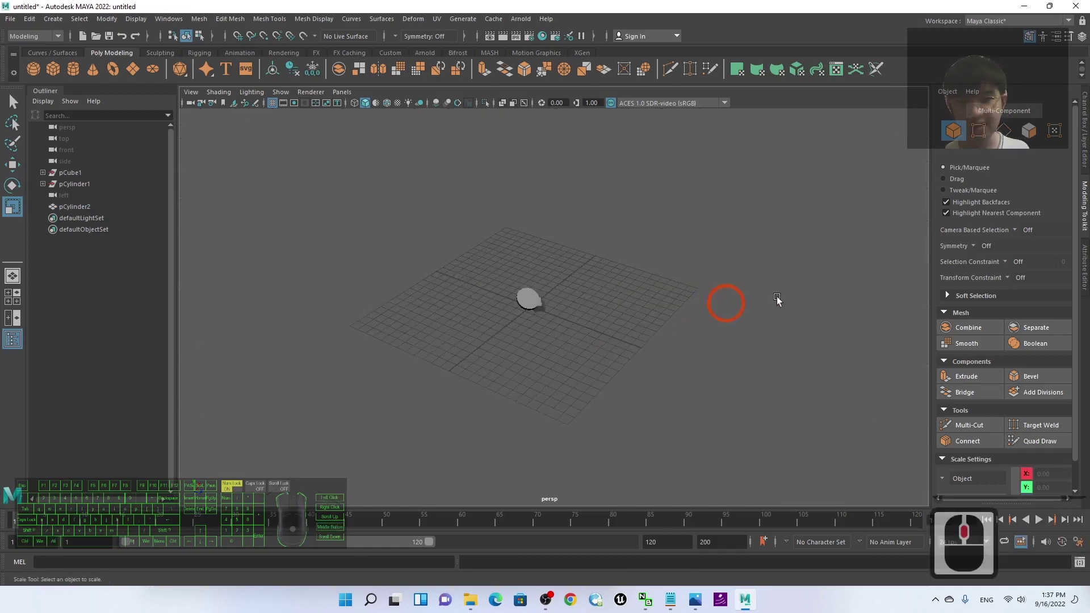
pyautogui.click(540, 298)
pyautogui.scroll(11, 557, 298)
pyautogui.keyDown('alt'); pyautogui.moveTo(629, 334); pyautogui.dragTo(608, 295); pyautogui.keyUp('alt')
pyautogui.keyDown('alt'); pyautogui.moveTo(633, 359); pyautogui.dragTo(591, 366); pyautogui.keyUp('alt')
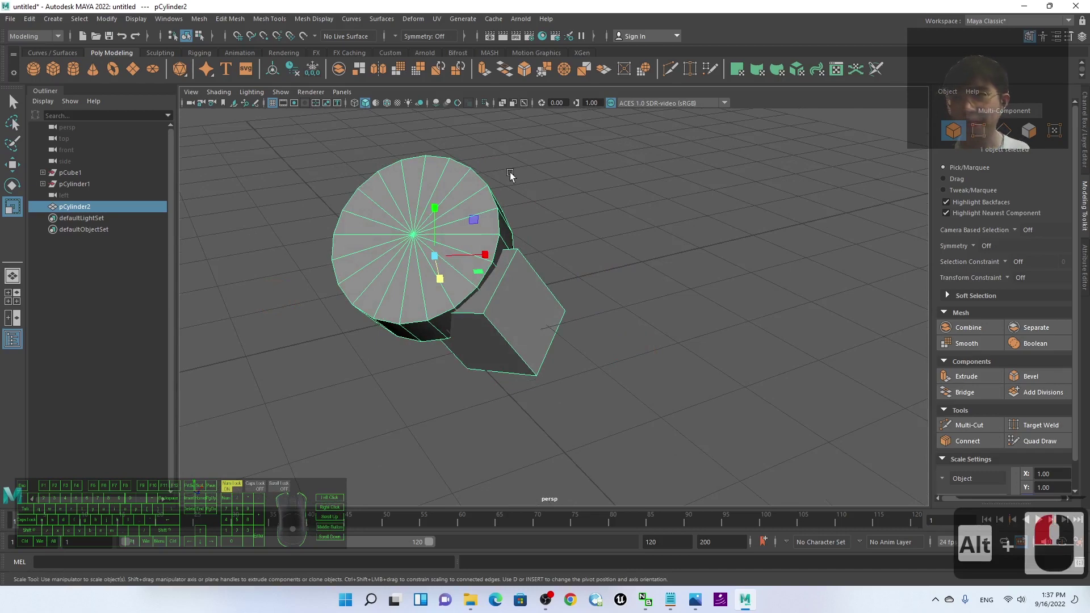
pyautogui.scroll(3, 412, 304)
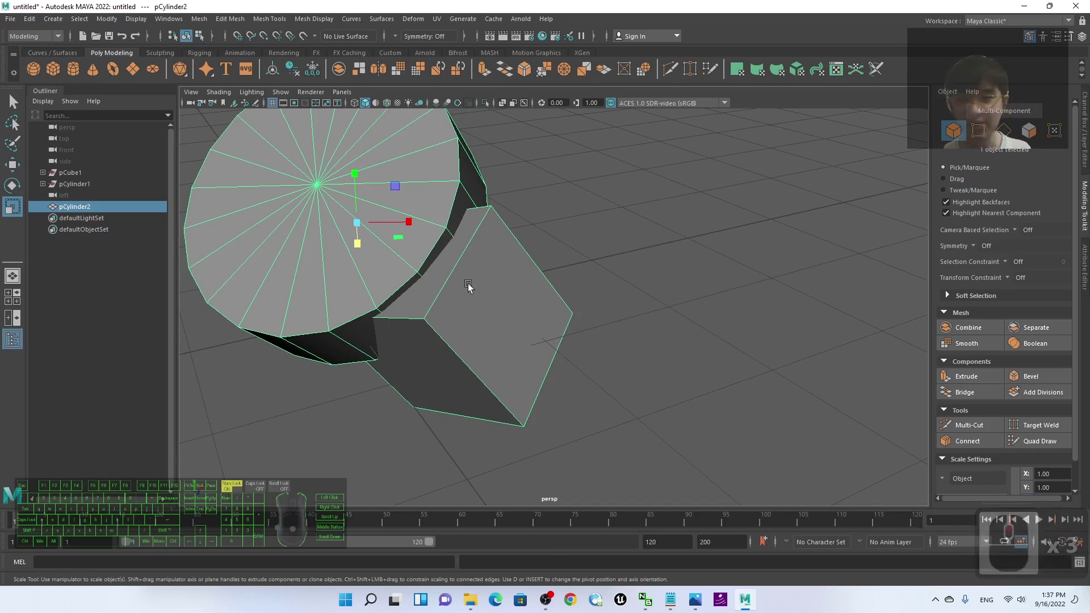
# Switch to edge mode and select the edges at the block's end.
pyautogui.rightClick(467, 278)
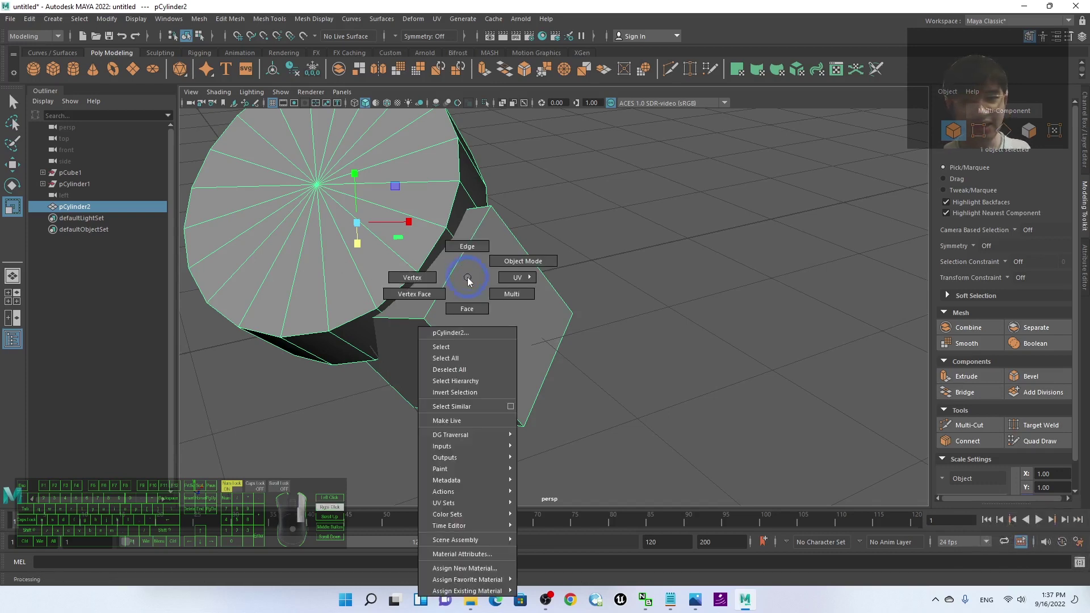
pyautogui.click(466, 247)
pyautogui.click(534, 257)
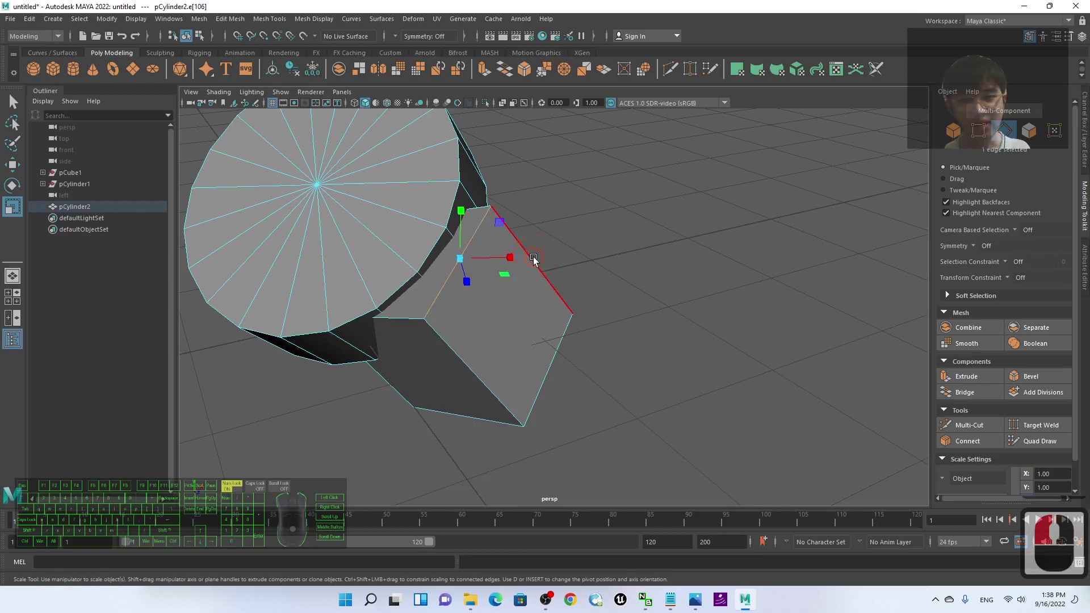
pyautogui.click(488, 381)
pyautogui.scroll(2, 645, 315)
pyautogui.scroll(-1, 645, 315)
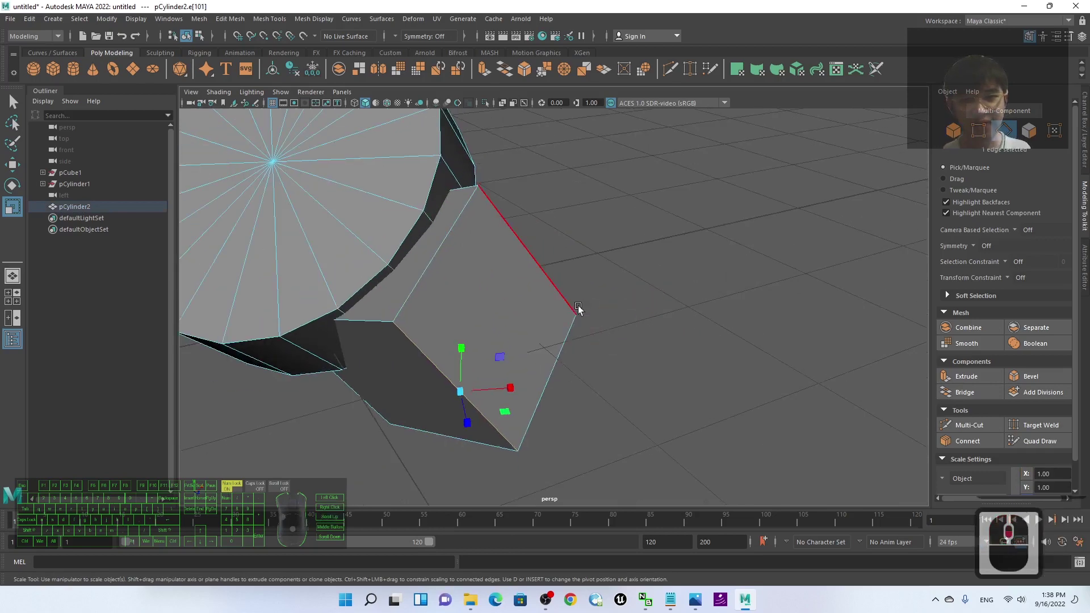
pyautogui.keyDown('alt'); pyautogui.moveTo(657, 324); pyautogui.dragTo(591, 313); pyautogui.keyUp('alt')
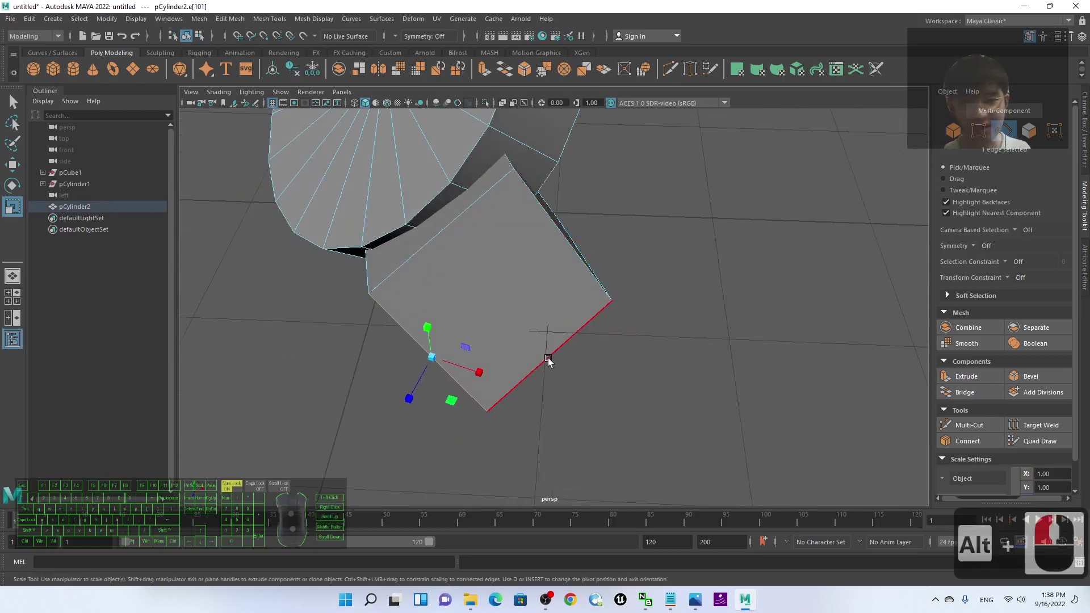
# Select the block's outer end edge and scale it down to taper the block.
pyautogui.click(547, 358)
pyautogui.keyDown('alt'); pyautogui.moveTo(336, 412); pyautogui.dragTo(389, 396); pyautogui.keyUp('alt')
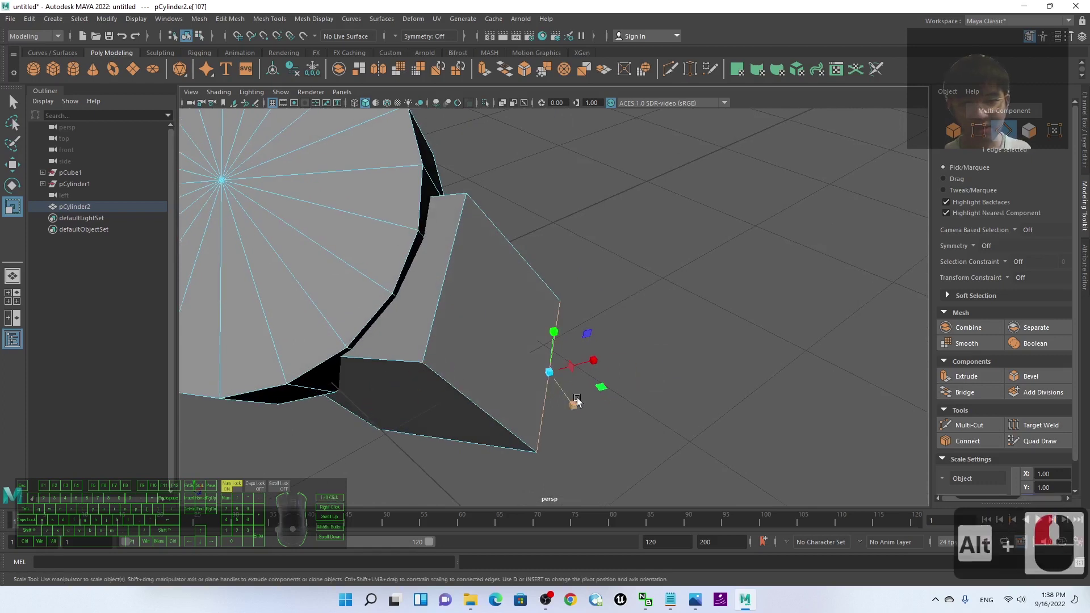
pyautogui.moveTo(574, 404); pyautogui.dragTo(605, 349)
pyautogui.press('w')
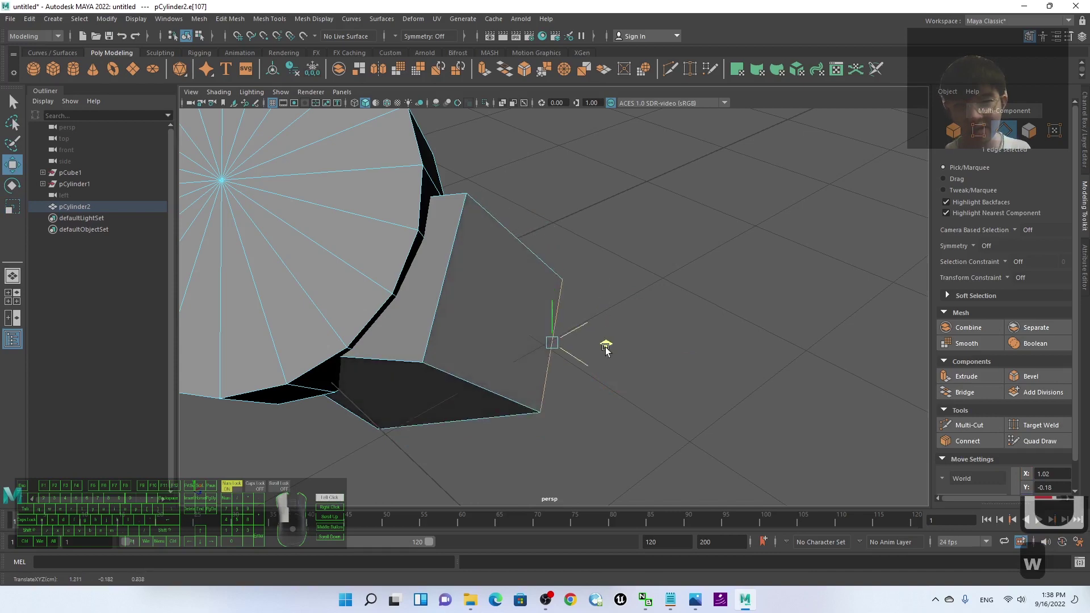
pyautogui.scroll(-3, 658, 328)
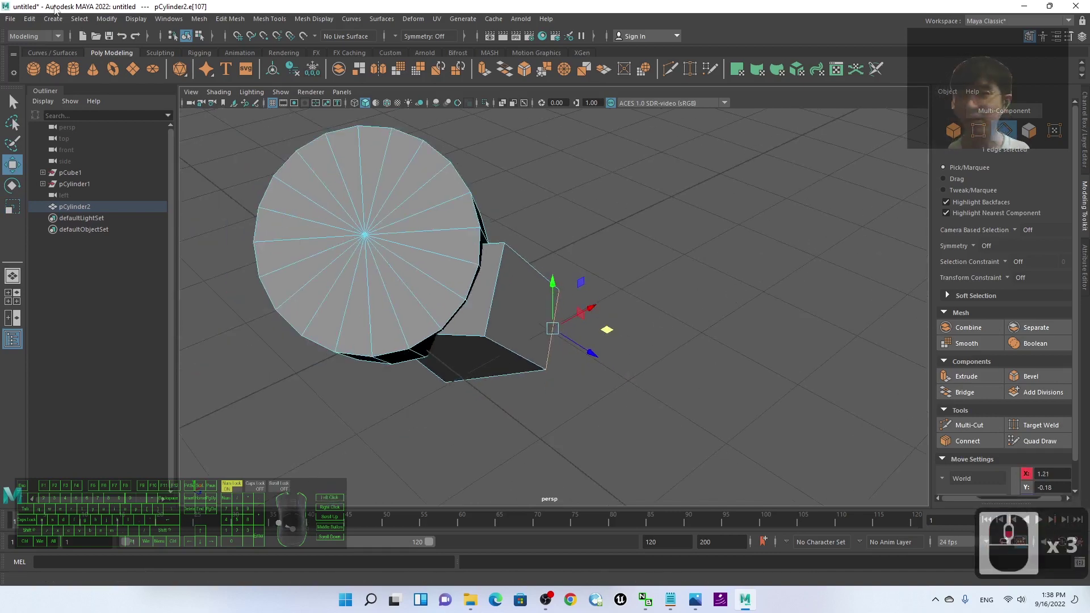
pyautogui.click(10, 19)
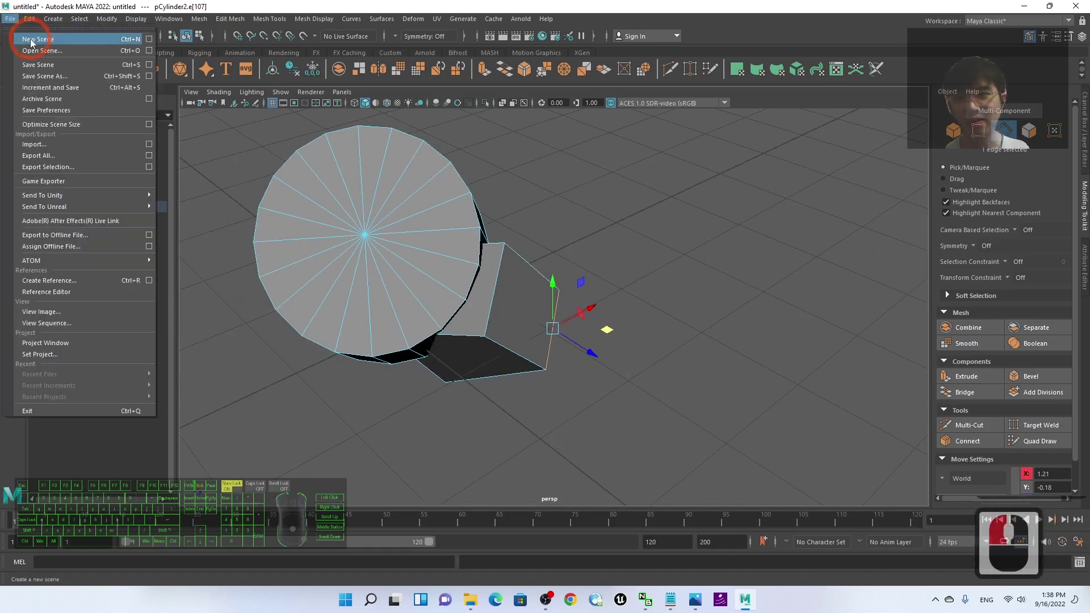
# Start a new scene without saving and create a polygon cube, pCube1.
pyautogui.click(20, 29)
pyautogui.click(544, 302)
pyautogui.scroll(3, 587, 343)
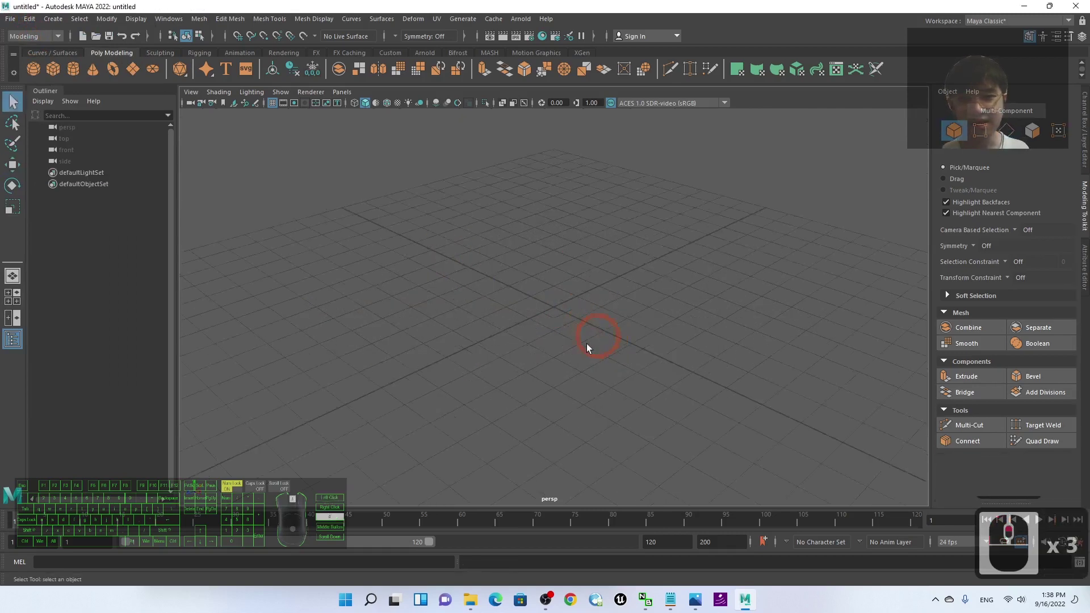
pyautogui.click(53, 69)
pyautogui.scroll(8, 642, 289)
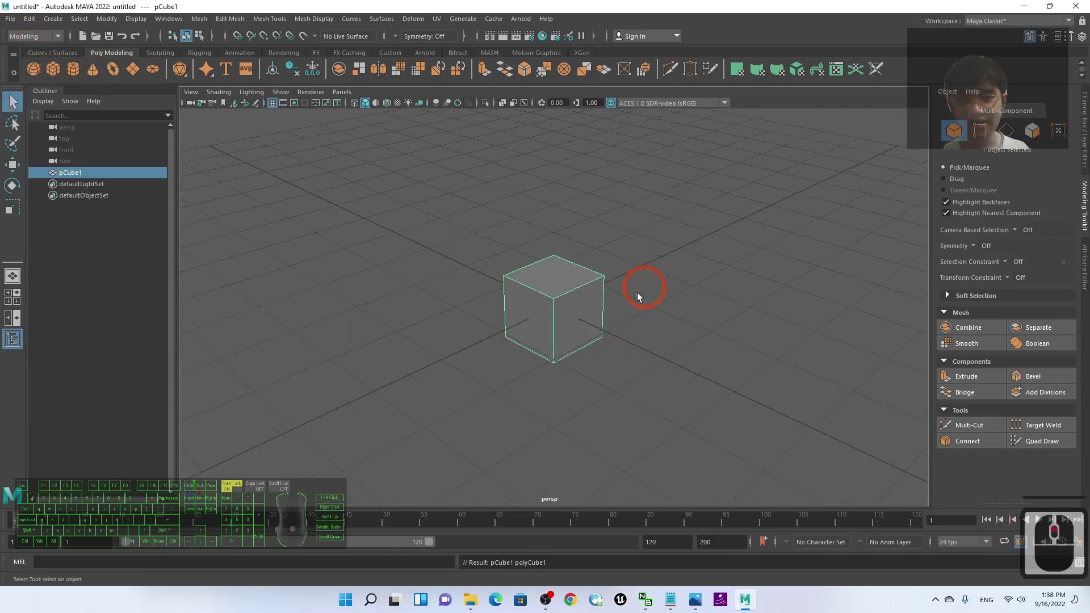
pyautogui.scroll(-2, 676, 306)
pyautogui.click(656, 304)
pyautogui.click(502, 301)
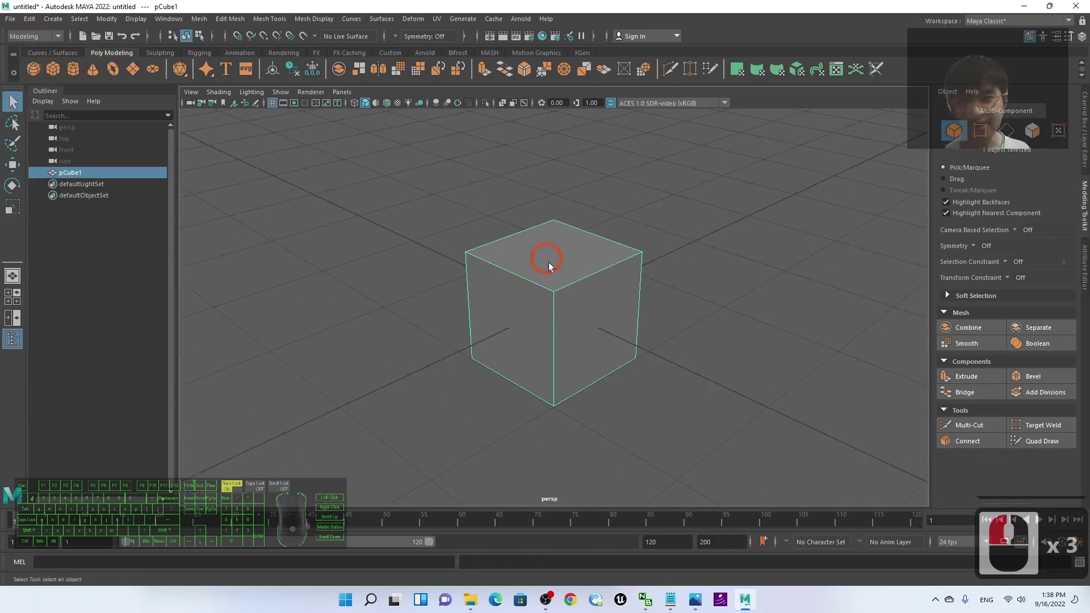
# Switch to face mode, select the cube's right side face and tilt it.
pyautogui.rightClick(518, 266)
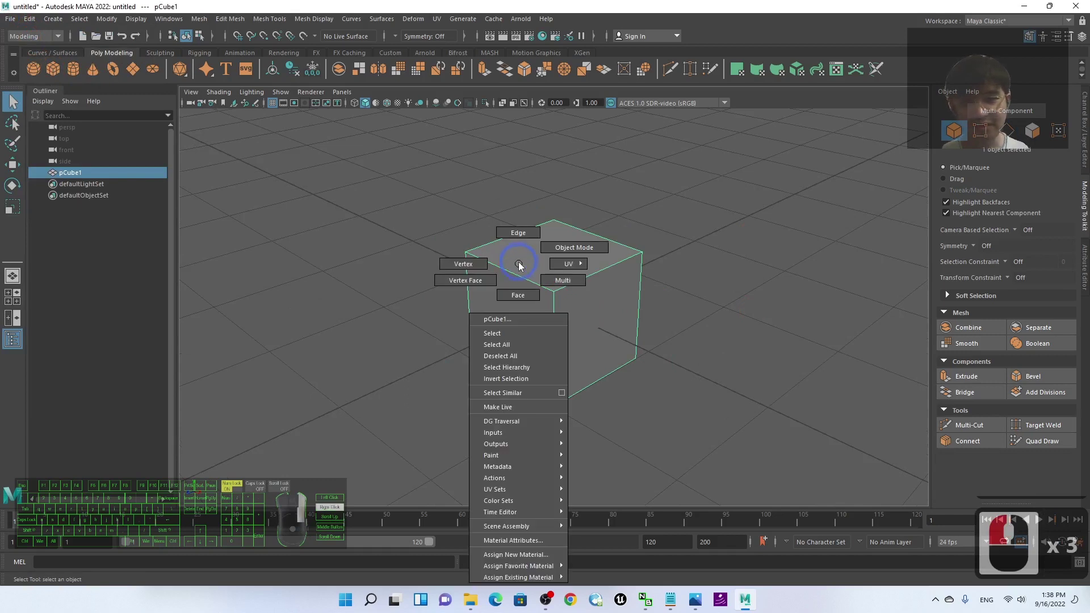
pyautogui.click(522, 295)
pyautogui.click(519, 329)
pyautogui.click(556, 275)
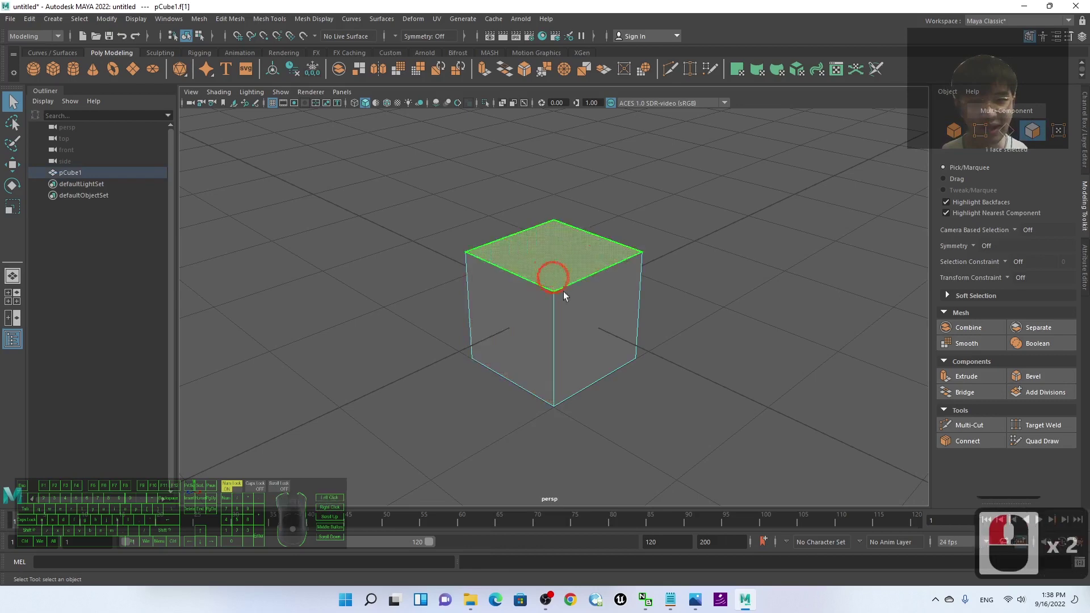
pyautogui.click(636, 335)
pyautogui.scroll(3, 703, 364)
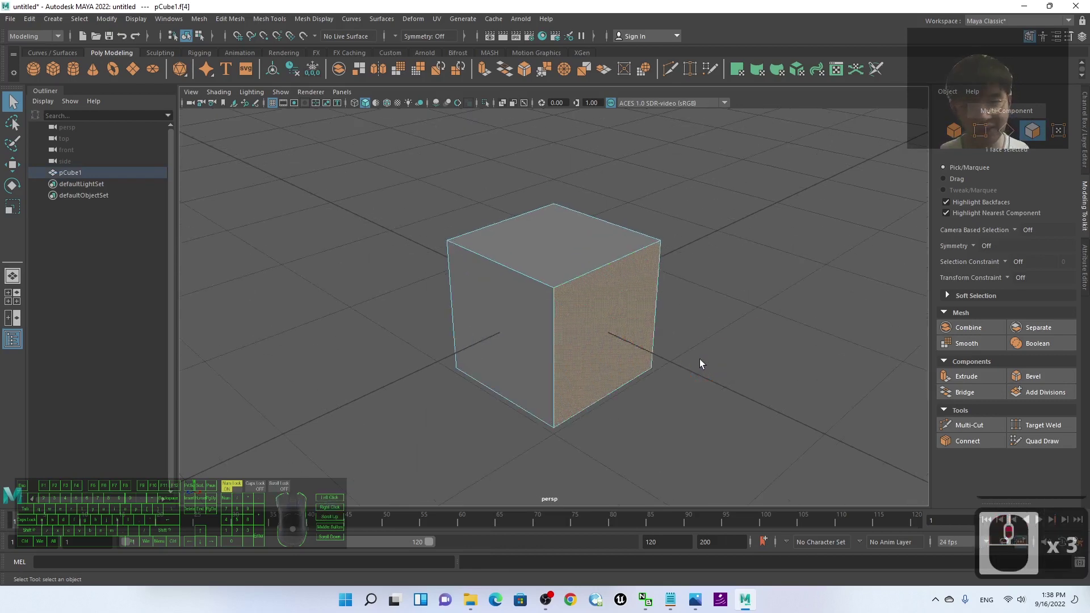
pyautogui.press('e')
pyautogui.moveTo(624, 331); pyautogui.dragTo(563, 383)
# Turn the side face around the vertical axis, resize it, then clear the selection.
pyautogui.press('w')
pyautogui.keyDown('alt'); pyautogui.moveTo(786, 366); pyautogui.dragTo(806, 378); pyautogui.keyUp('alt')
pyautogui.press('w')
pyautogui.press('e')
pyautogui.moveTo(624, 387); pyautogui.dragTo(574, 384)
pyautogui.press('r')
pyautogui.moveTo(788, 418)
pyautogui.keyDown('alt'); pyautogui.mouseDown()
pyautogui.moveTo(738, 401)
pyautogui.moveTo(645, 401)
pyautogui.moveTo(711, 436)
pyautogui.moveTo(715, 469)
pyautogui.moveTo(735, 420)
pyautogui.moveTo(839, 382)
pyautogui.moveTo(771, 414)
pyautogui.mouseUp(); pyautogui.keyUp('alt')
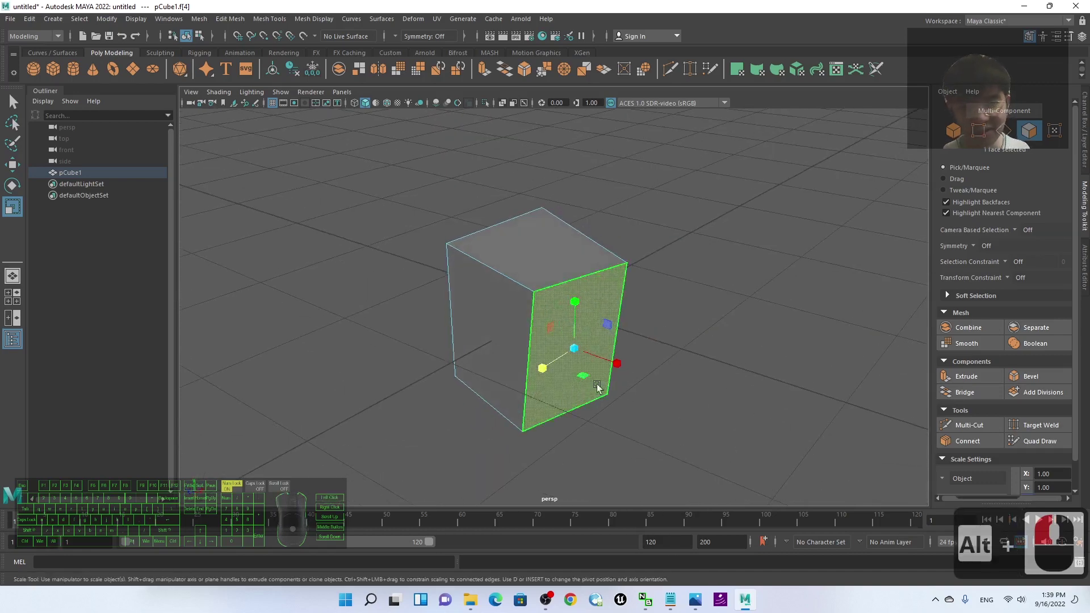
pyautogui.scroll(2, 619, 405)
pyautogui.click(776, 413)
pyautogui.click(142, 153)
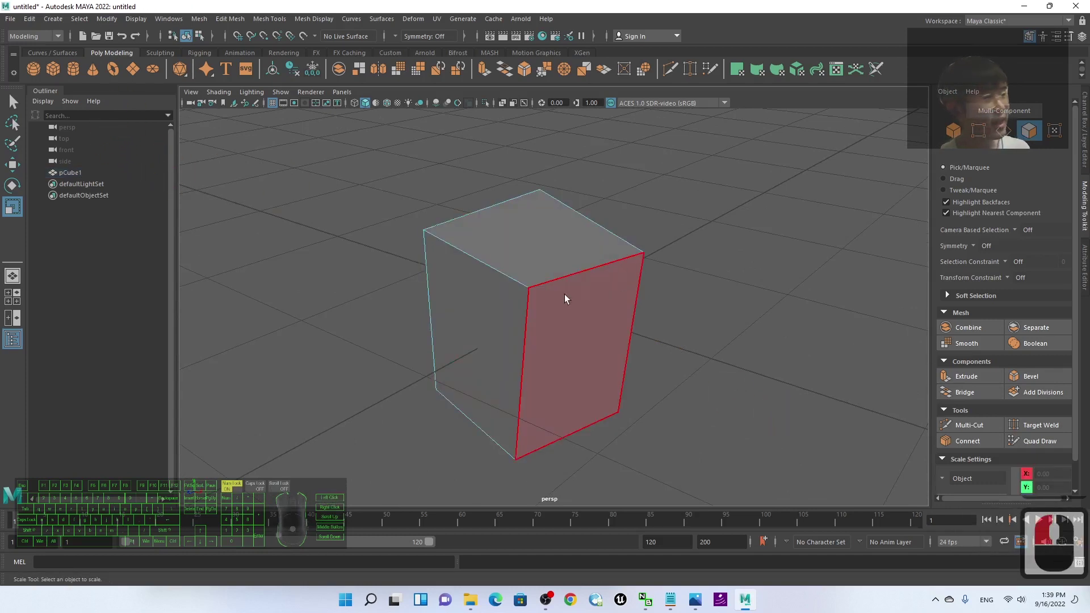
pyautogui.rightClick(526, 266)
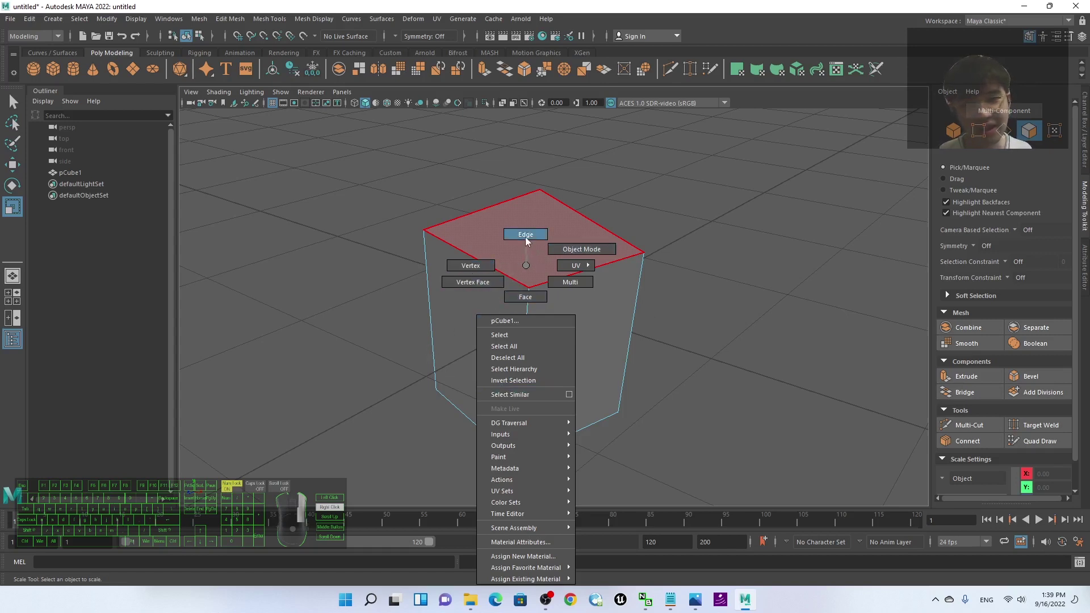
# Switch to edge mode, lengthen the cube's top back edge and shift it along X.
pyautogui.moveTo(526, 237); pyautogui.dragTo(525, 236, button='right')
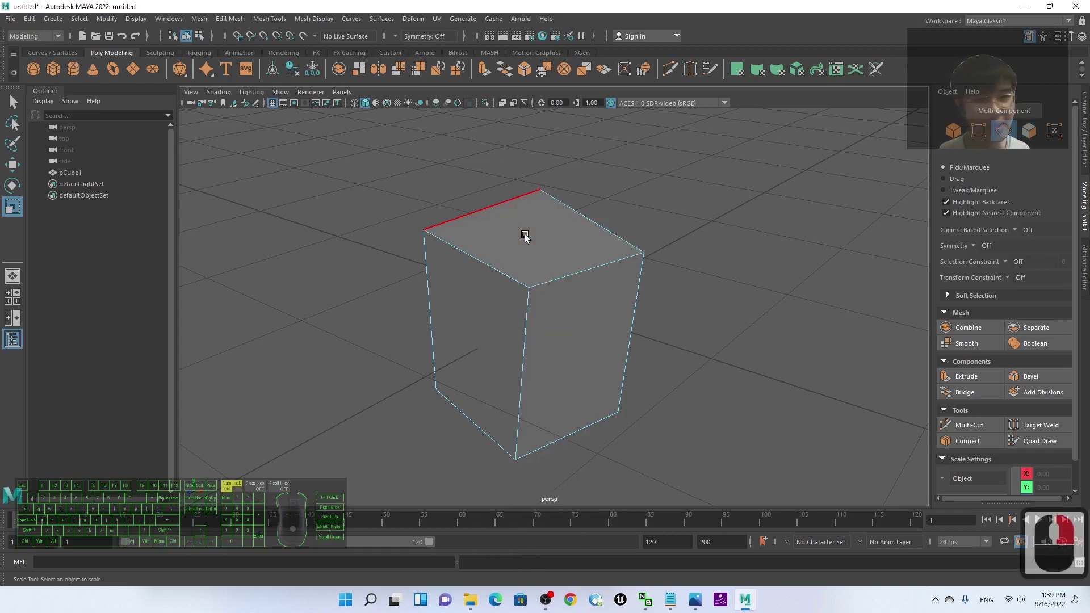
pyautogui.click(595, 271)
pyautogui.moveTo(559, 285)
pyautogui.mouseDown()
pyautogui.moveTo(574, 275)
pyautogui.moveTo(550, 289)
pyautogui.mouseUp()
pyautogui.click(617, 259)
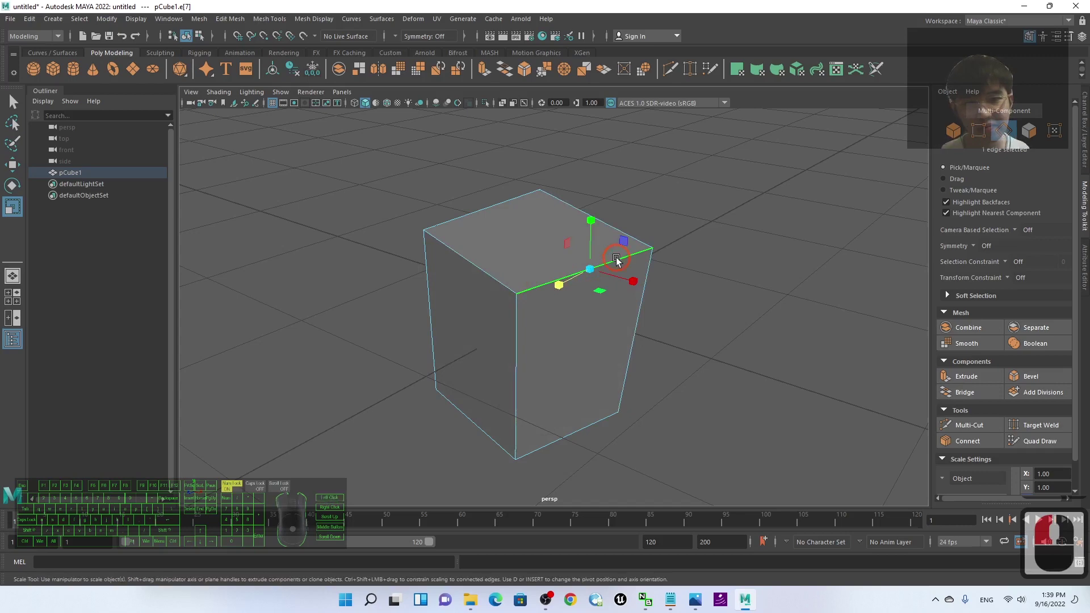
pyautogui.scroll(2, 619, 261)
pyautogui.press('w')
pyautogui.moveTo(644, 257); pyautogui.dragTo(545, 233)
# Rotate another top edge to twist the cube's top faces.
pyautogui.keyDown('alt'); pyautogui.moveTo(393, 424); pyautogui.dragTo(599, 282); pyautogui.keyUp('alt')
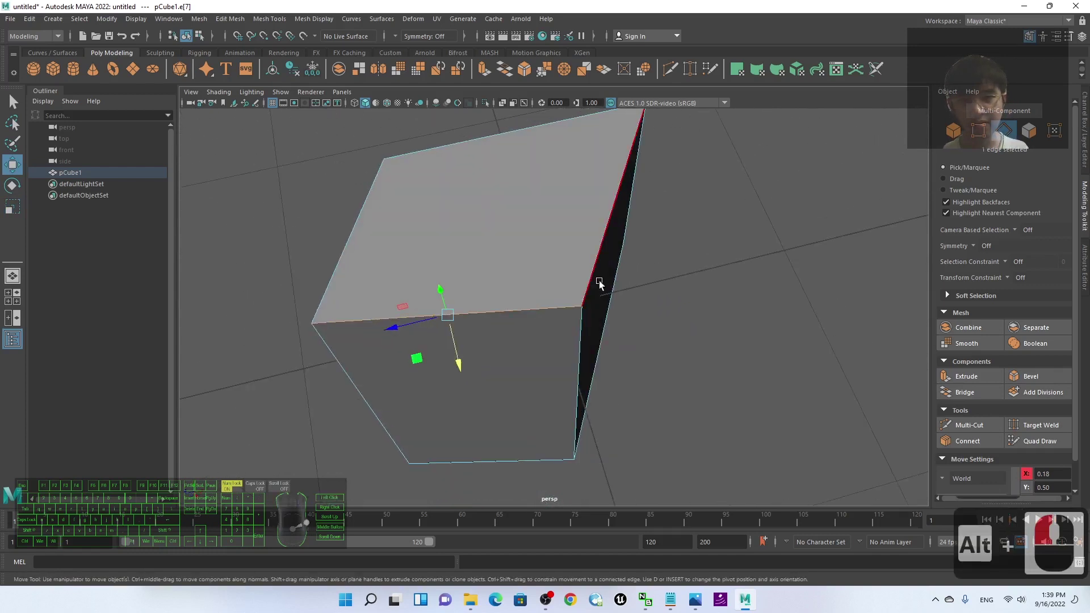
pyautogui.click(605, 226)
pyautogui.scroll(-2, 606, 227)
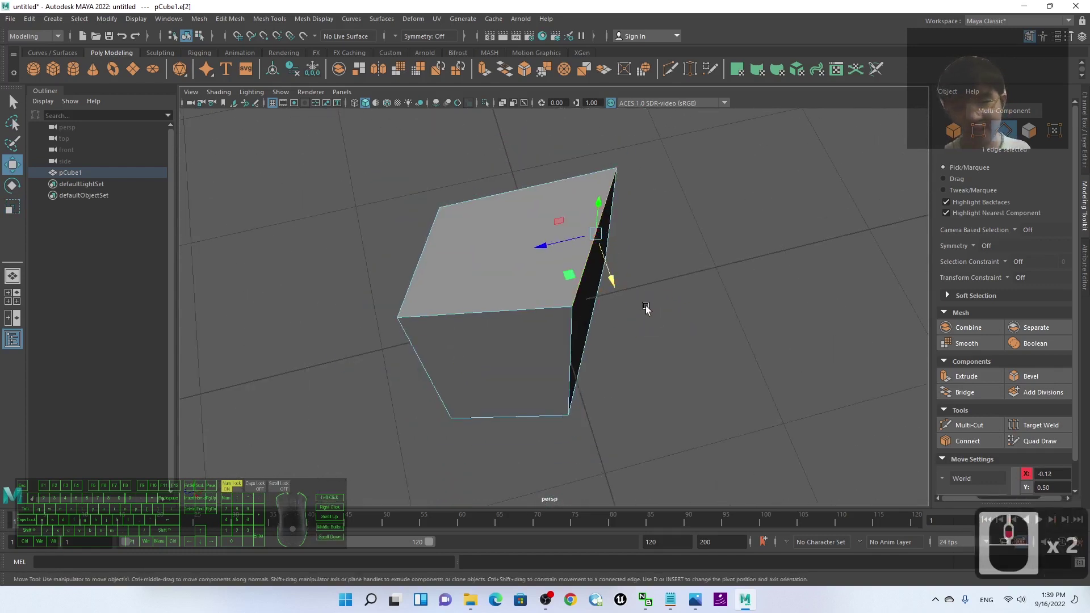
pyautogui.press('e')
pyautogui.moveTo(601, 267); pyautogui.dragTo(663, 237)
# Select the left vertical edge and the top-right edge of the cube.
pyautogui.keyDown('alt'); pyautogui.moveTo(727, 363); pyautogui.dragTo(775, 329); pyautogui.keyUp('alt')
pyautogui.click(425, 268)
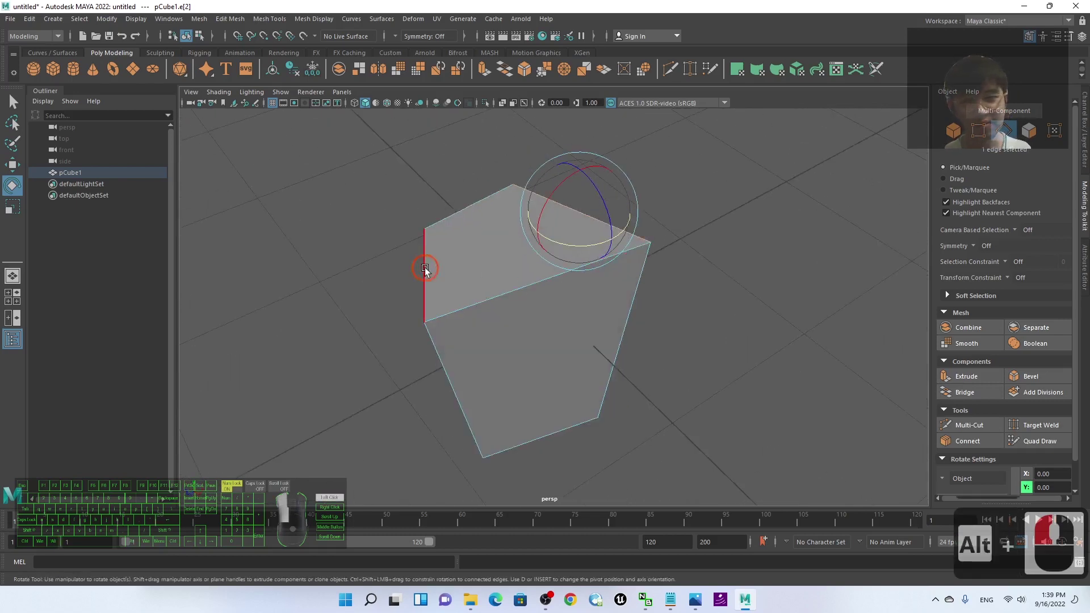
pyautogui.scroll(2, 542, 302)
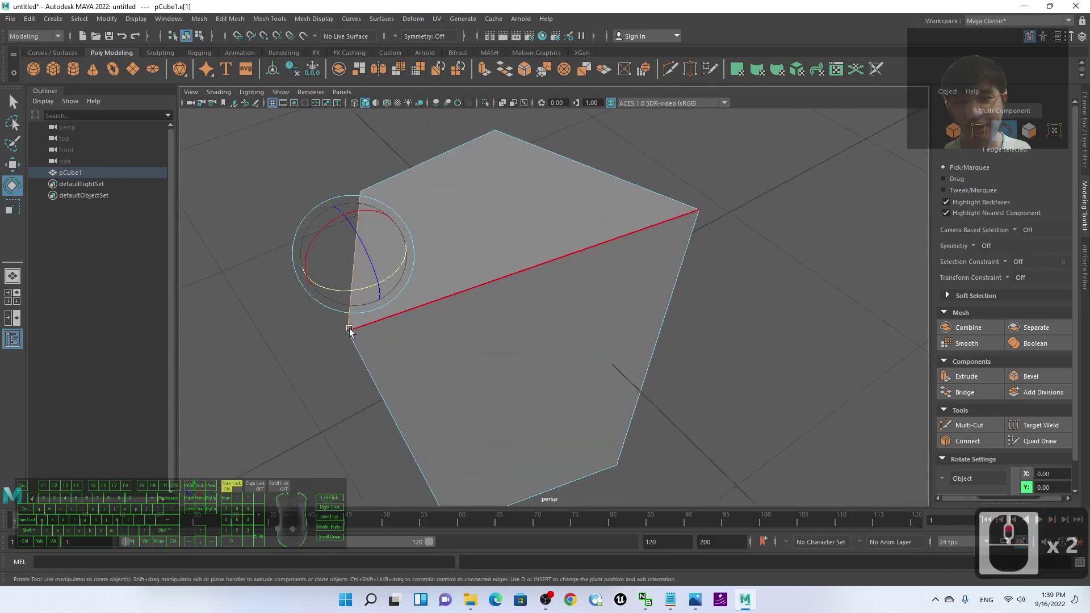
pyautogui.keyDown('alt'); pyautogui.moveTo(346, 336); pyautogui.dragTo(355, 370); pyautogui.keyUp('alt')
pyautogui.click(483, 276)
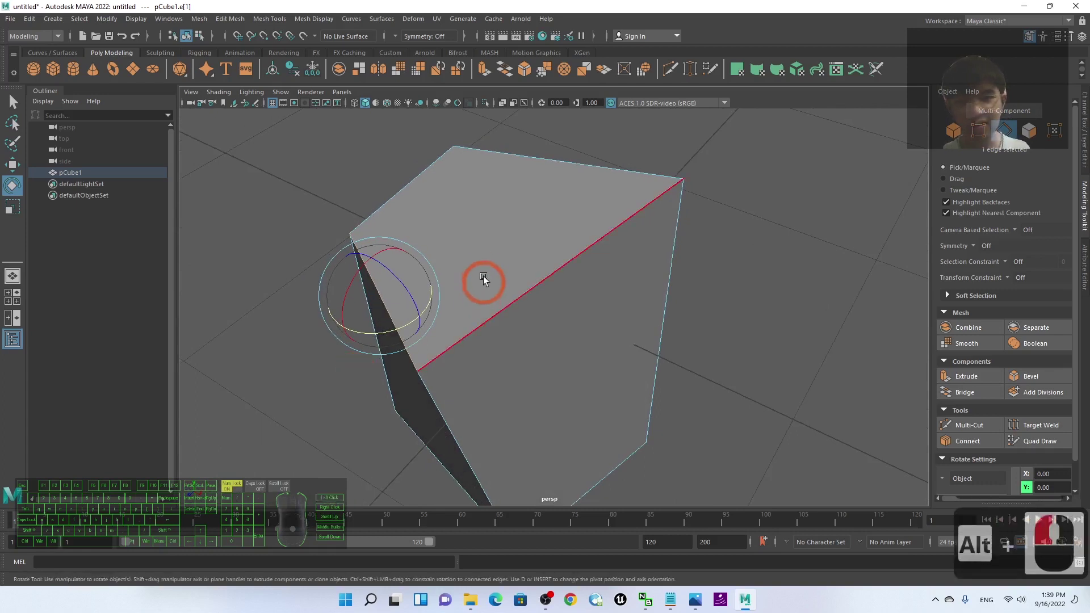
pyautogui.rightClick(462, 250)
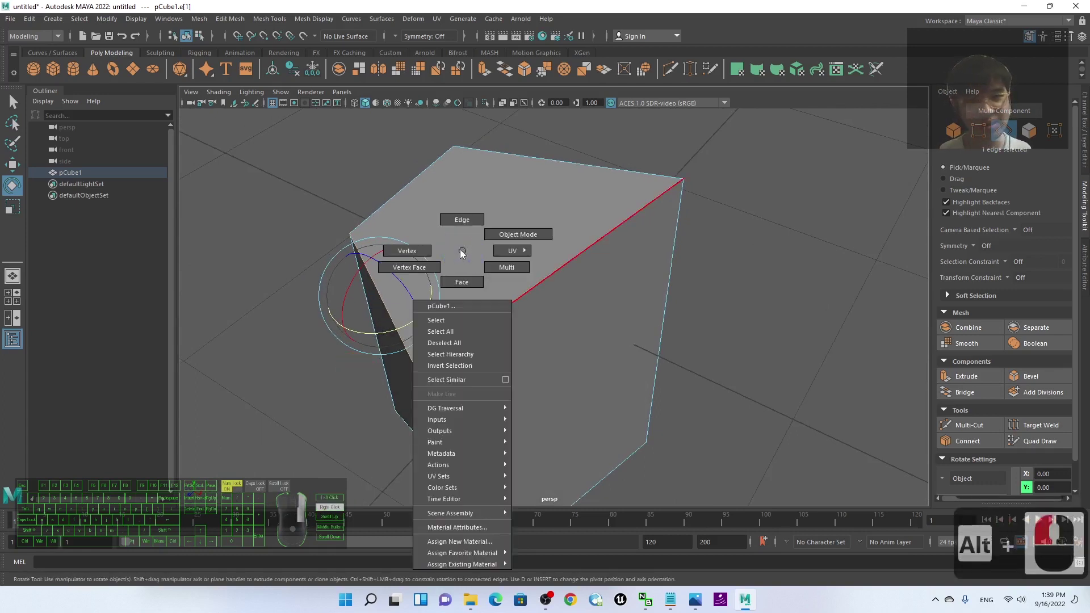
# Switch to vertex mode and pull a top corner vertex upward.
pyautogui.click(407, 251)
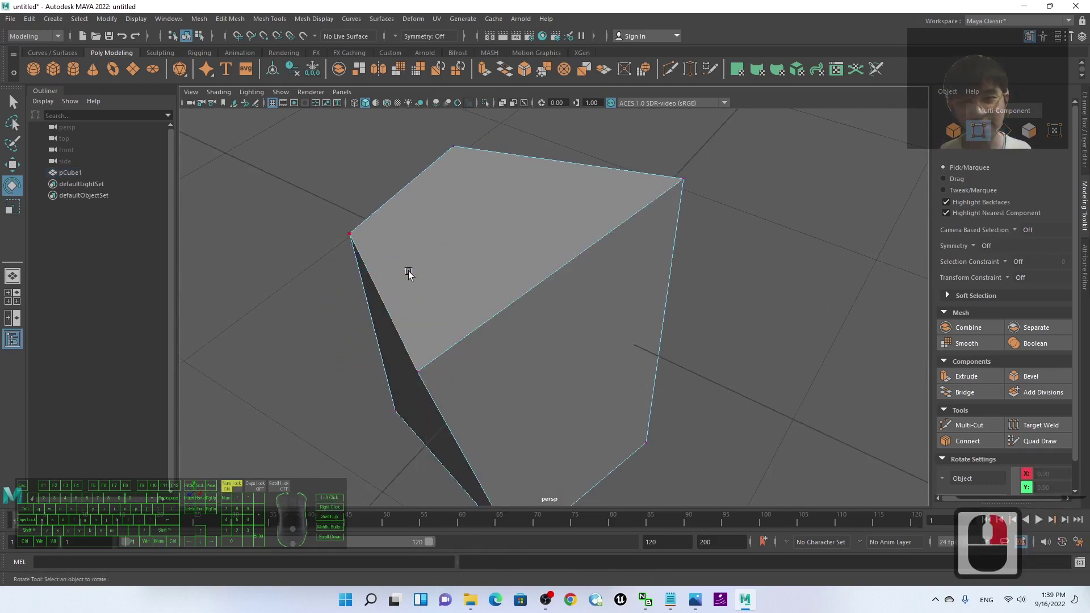
pyautogui.click(420, 375)
pyautogui.keyDown('alt'); pyautogui.moveTo(420, 373); pyautogui.dragTo(451, 376); pyautogui.keyUp('alt')
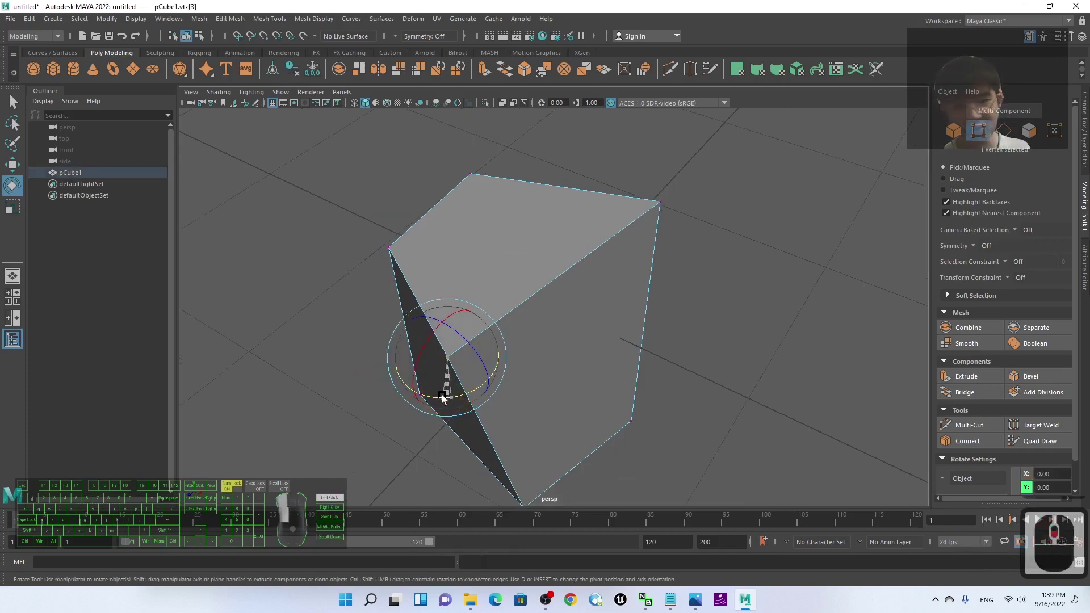
pyautogui.keyDown('alt'); pyautogui.moveTo(442, 394); pyautogui.dragTo(403, 377); pyautogui.keyUp('alt')
pyautogui.keyDown('alt'); pyautogui.moveTo(404, 451); pyautogui.dragTo(423, 448); pyautogui.keyUp('alt')
pyautogui.press('w')
pyautogui.moveTo(507, 382); pyautogui.dragTo(537, 270)
# Pull the neighbouring top corner vertex upward as well.
pyautogui.keyDown('alt'); pyautogui.moveTo(393, 364); pyautogui.dragTo(654, 229); pyautogui.keyUp('alt')
pyautogui.click(463, 322)
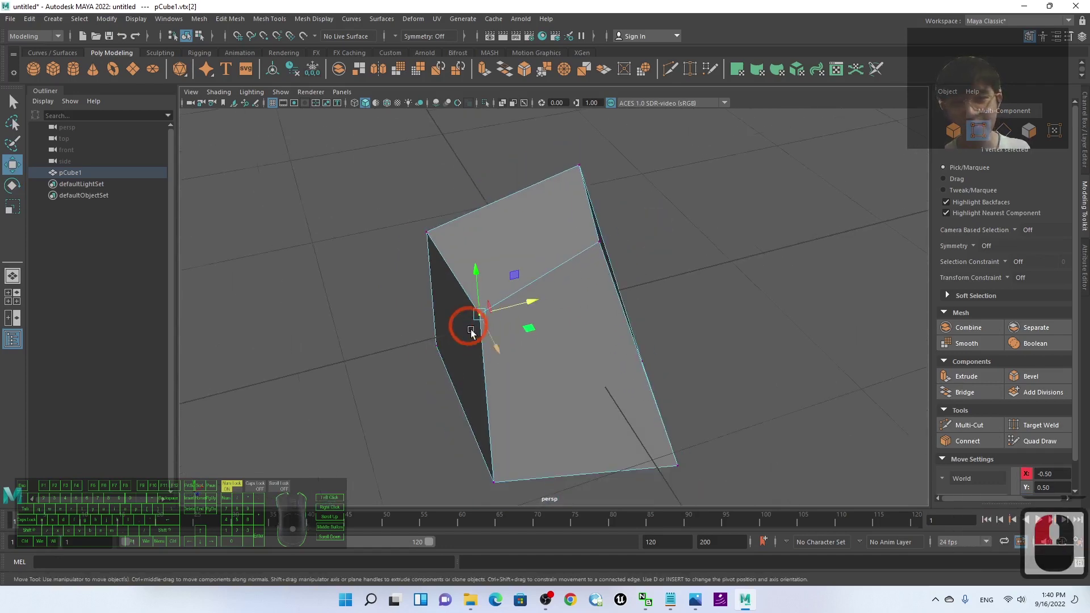
pyautogui.keyDown('alt'); pyautogui.moveTo(530, 367); pyautogui.dragTo(546, 396); pyautogui.keyUp('alt')
pyautogui.moveTo(572, 432); pyautogui.dragTo(321, 315)
pyautogui.hotkey('alt', 'Tab')
pyautogui.moveTo(192, 131); pyautogui.dragTo(244, 128)
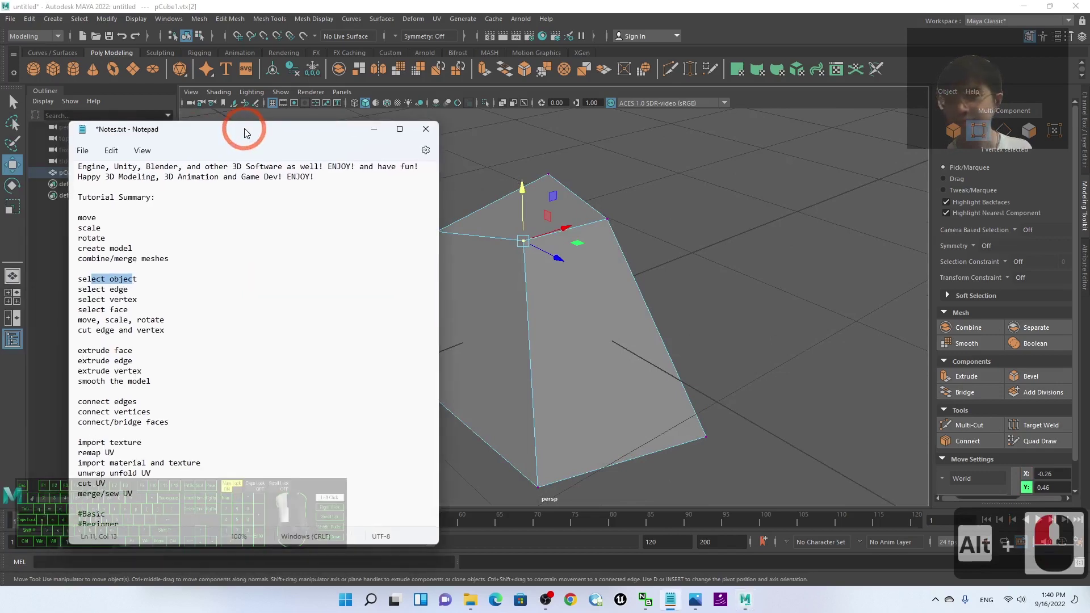
pyautogui.moveTo(138, 319); pyautogui.dragTo(156, 319)
pyautogui.click(128, 311)
pyautogui.click(138, 298)
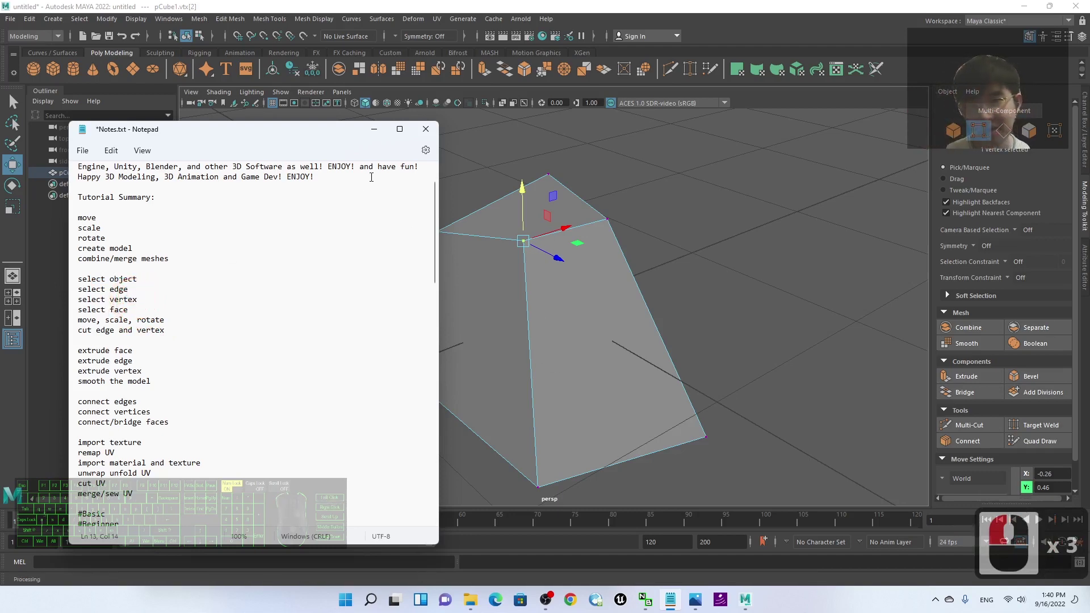
pyautogui.click(375, 129)
pyautogui.scroll(-5, 577, 315)
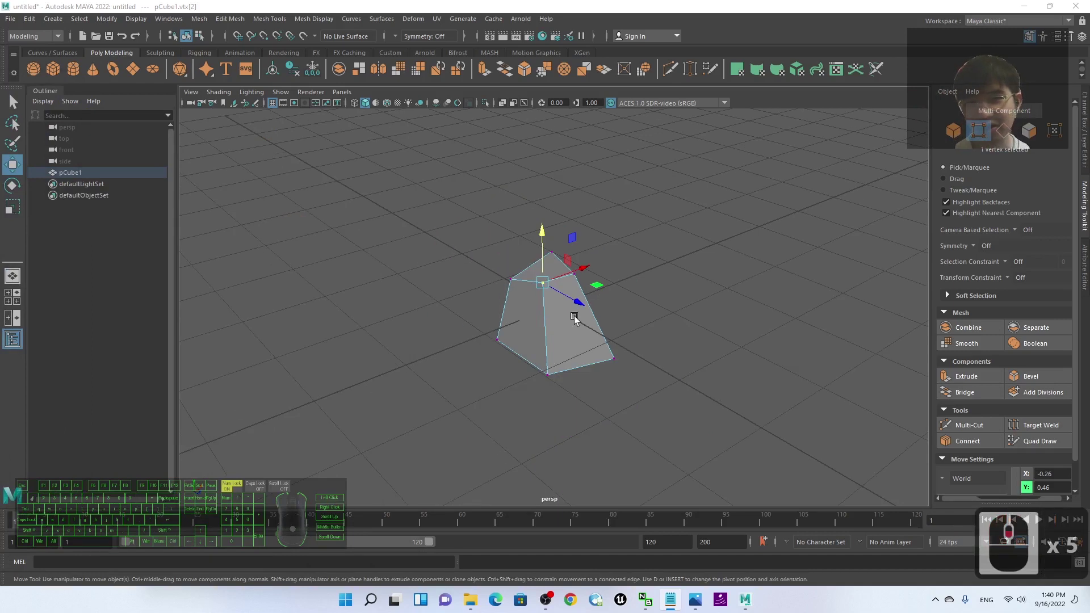
# Return to object mode and slide pCube1 across the ground plane.
pyautogui.rightClick(560, 328)
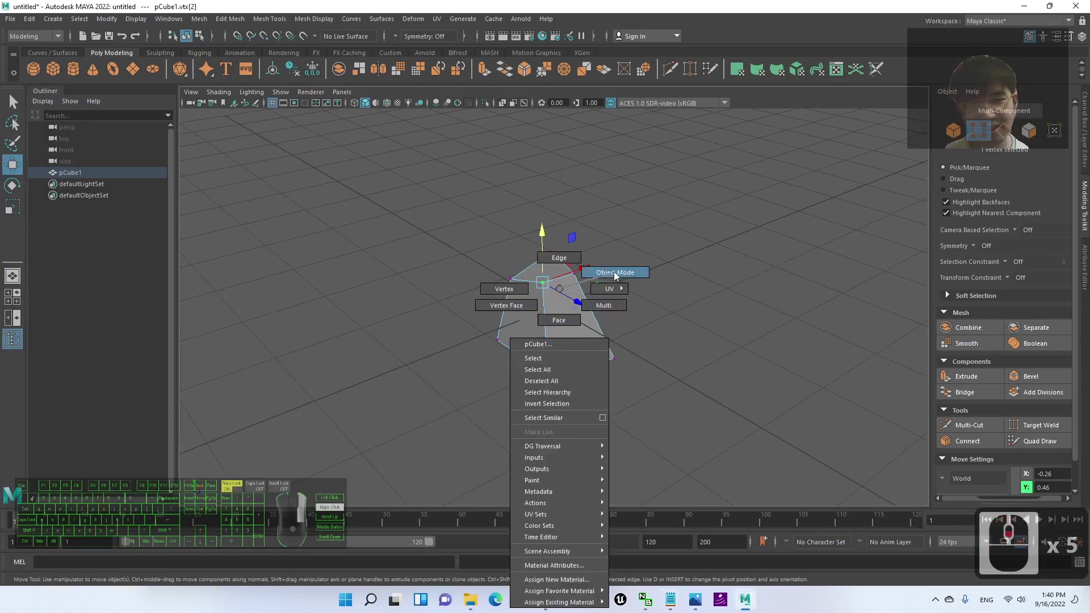
pyautogui.moveTo(634, 270)
pyautogui.mouseDown(button='right')
pyautogui.moveTo(616, 271)
pyautogui.moveTo(628, 273)
pyautogui.mouseUp(button='right')
pyautogui.click(639, 276)
pyautogui.click(580, 332)
pyautogui.moveTo(609, 311); pyautogui.dragTo(649, 259)
pyautogui.scroll(4, 455, 248)
pyautogui.scroll(-2, 462, 248)
# Stretch pCube1 to 1.79 along X, deselect it, and bring the Notepad notes back into view.
pyautogui.press('e')
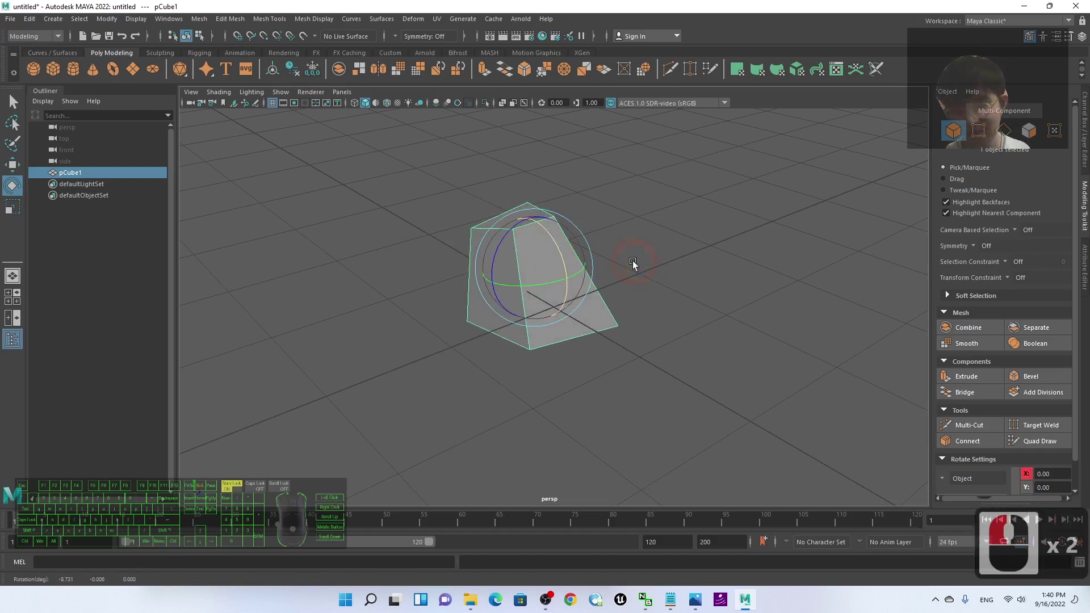
pyautogui.press('r')
pyautogui.moveTo(572, 285); pyautogui.dragTo(615, 262)
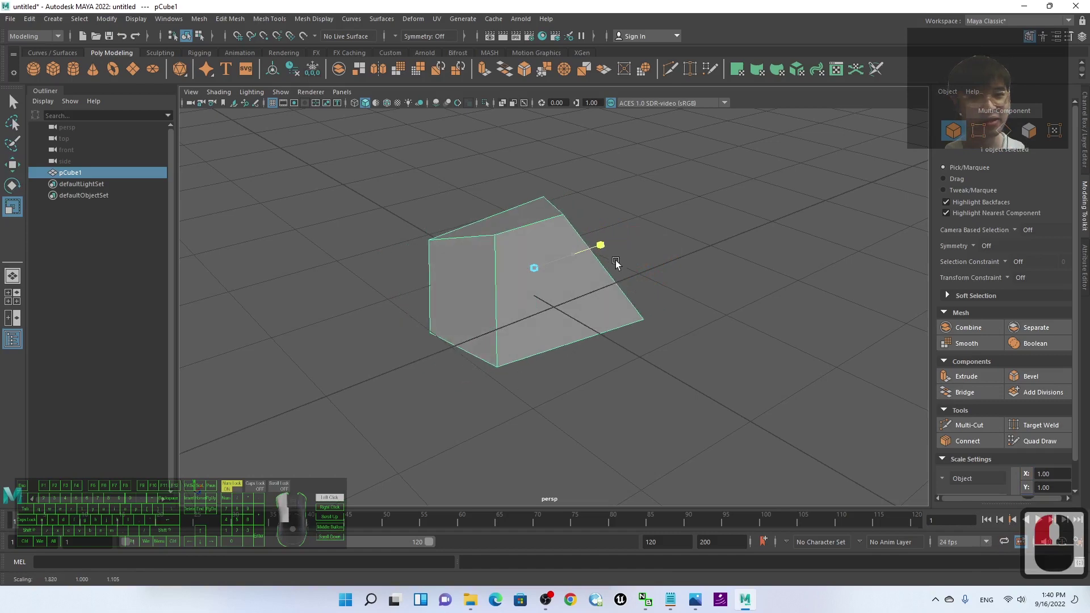
pyautogui.scroll(-3, 608, 287)
pyautogui.press('c')
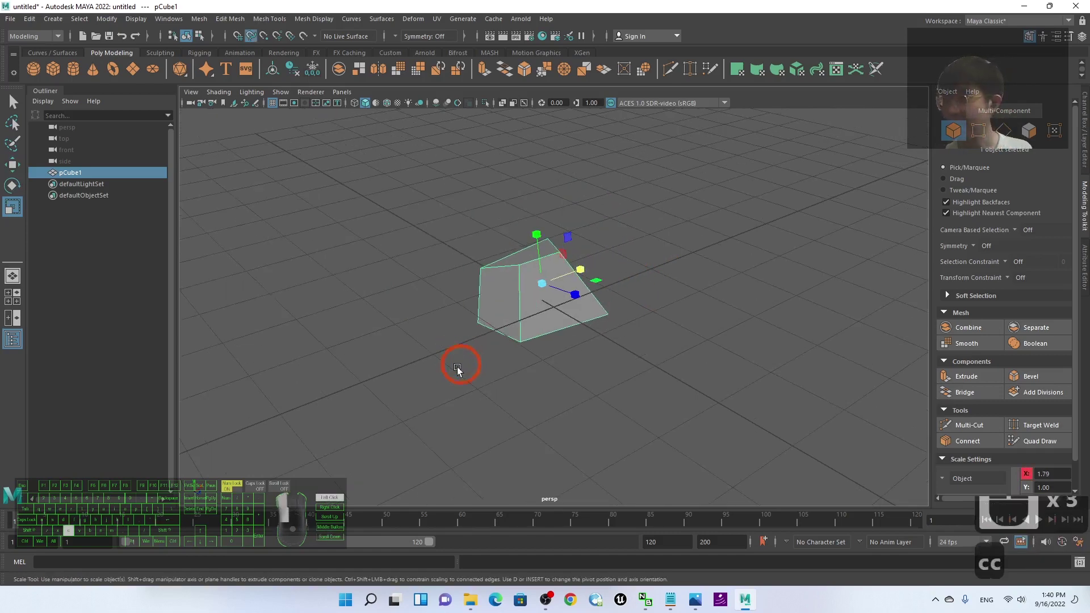
pyautogui.click(458, 369)
pyautogui.click(670, 599)
pyautogui.moveTo(53, 135); pyautogui.dragTo(353, 139)
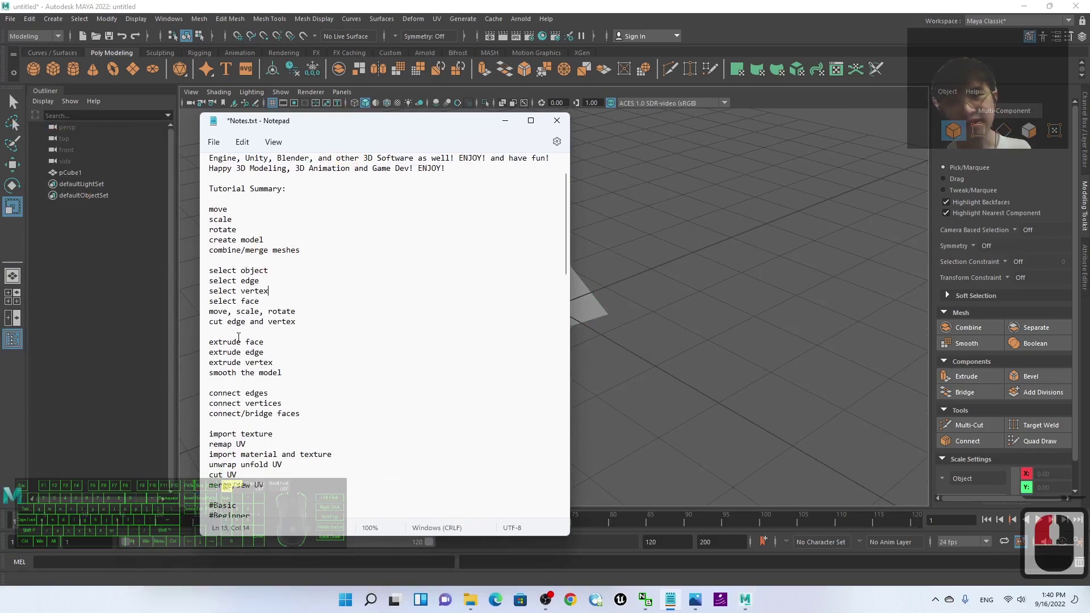
# Highlight 'extrude face' in Notes.txt, then move the notes aside and return to Maya.
pyautogui.scroll(-5, 239, 337)
pyautogui.scroll(1, 213, 219)
pyautogui.moveTo(212, 219); pyautogui.dragTo(264, 220)
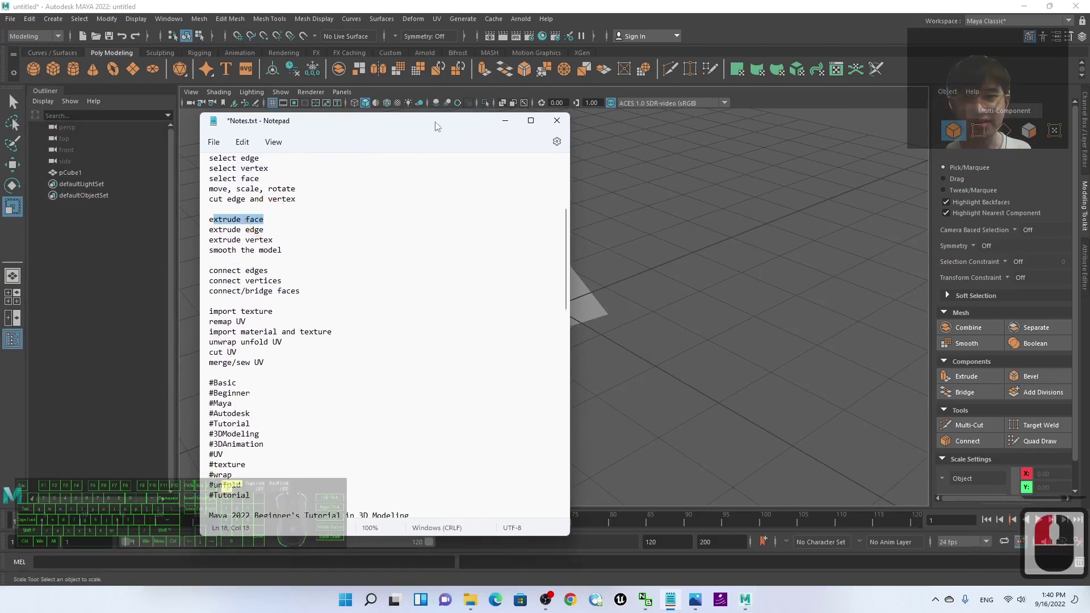
pyautogui.moveTo(436, 122); pyautogui.dragTo(0, 100)
pyautogui.click(319, 216)
pyautogui.scroll(4, 432, 230)
pyautogui.scroll(-2, 352, 216)
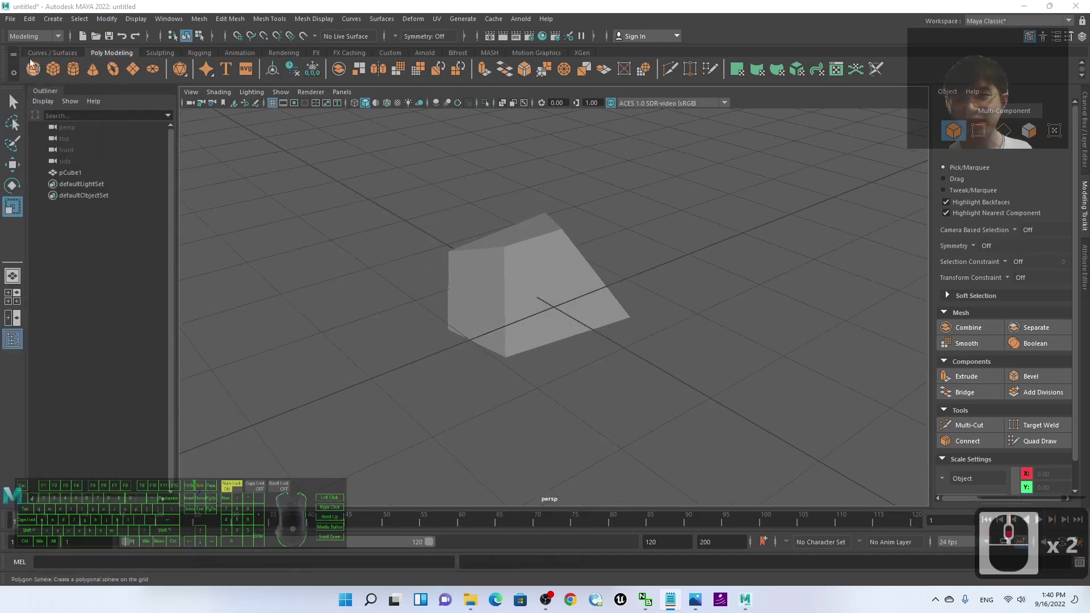
# Start a new scene, discarding the unsaved cube scene.
pyautogui.click(10, 19)
pyautogui.click(26, 38)
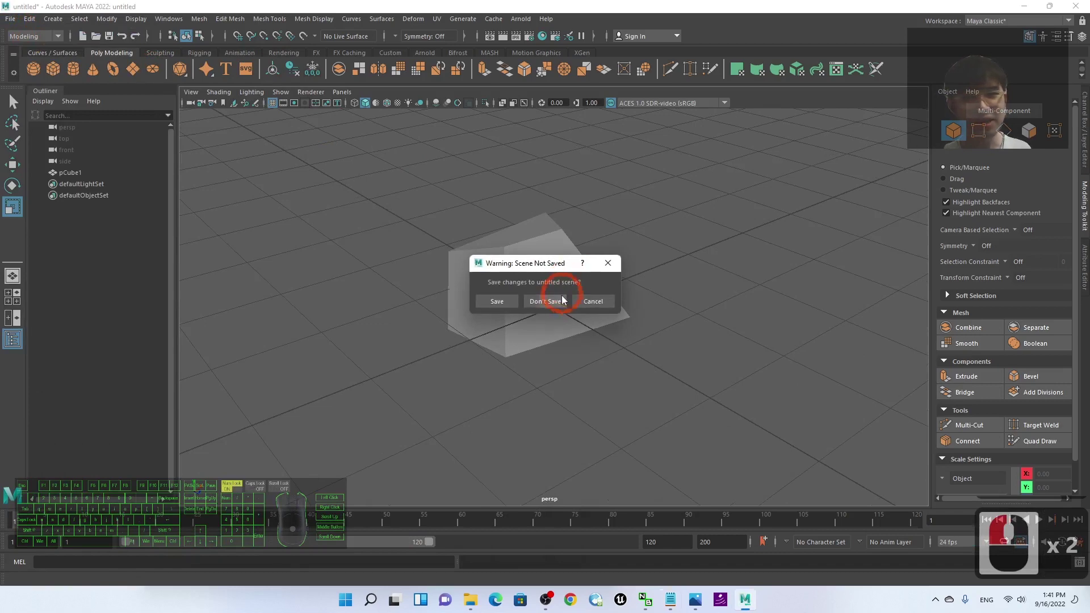
pyautogui.click(555, 297)
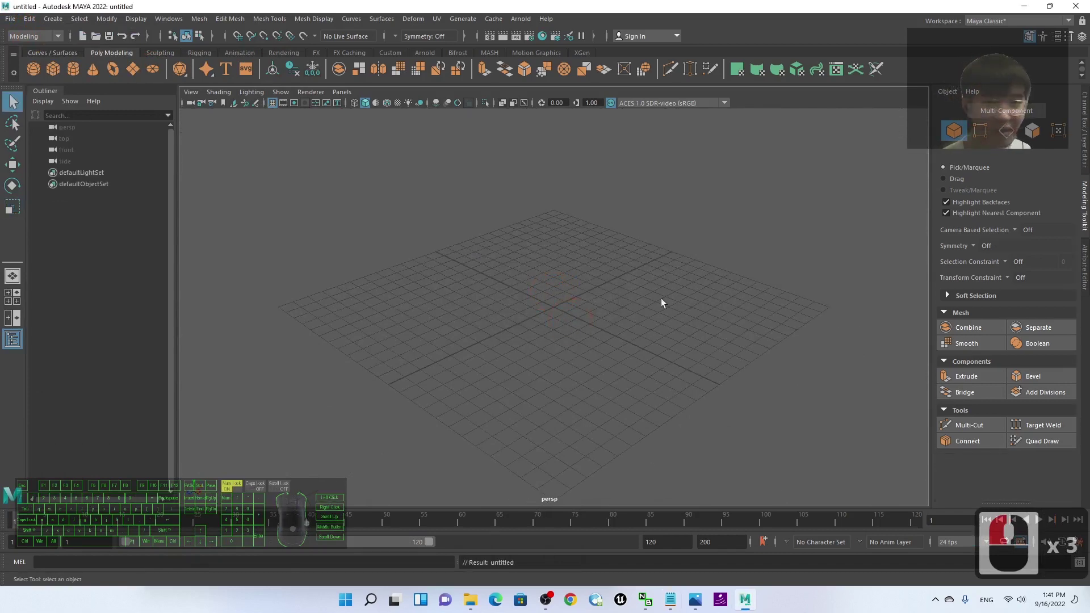
pyautogui.scroll(5, 653, 302)
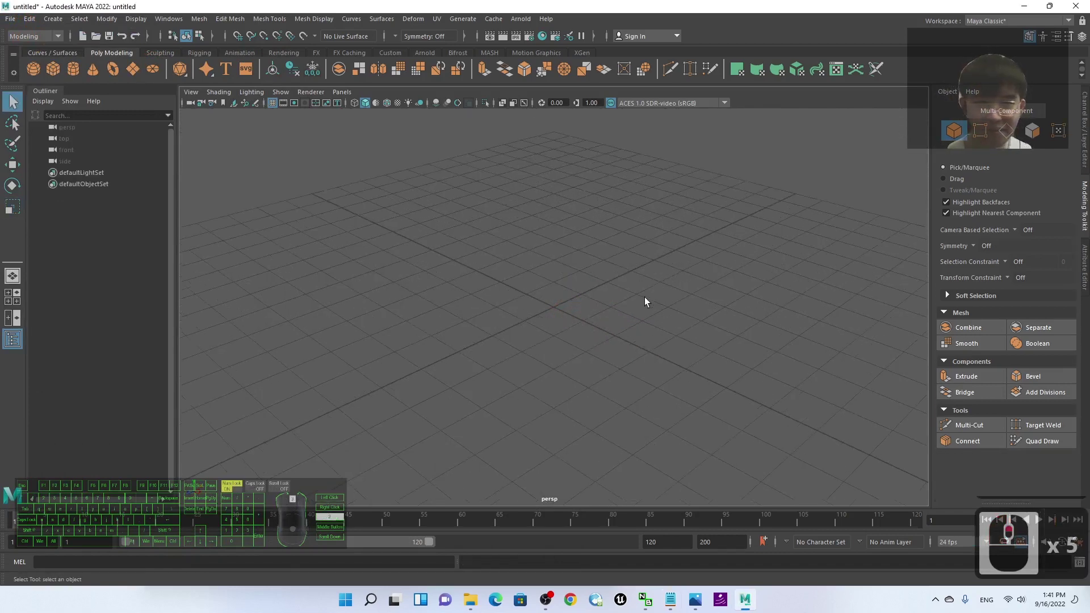
# Create a polygon cylinder, pCylinder1, and orbit to view its top.
pyautogui.click(72, 69)
pyautogui.scroll(4, 540, 245)
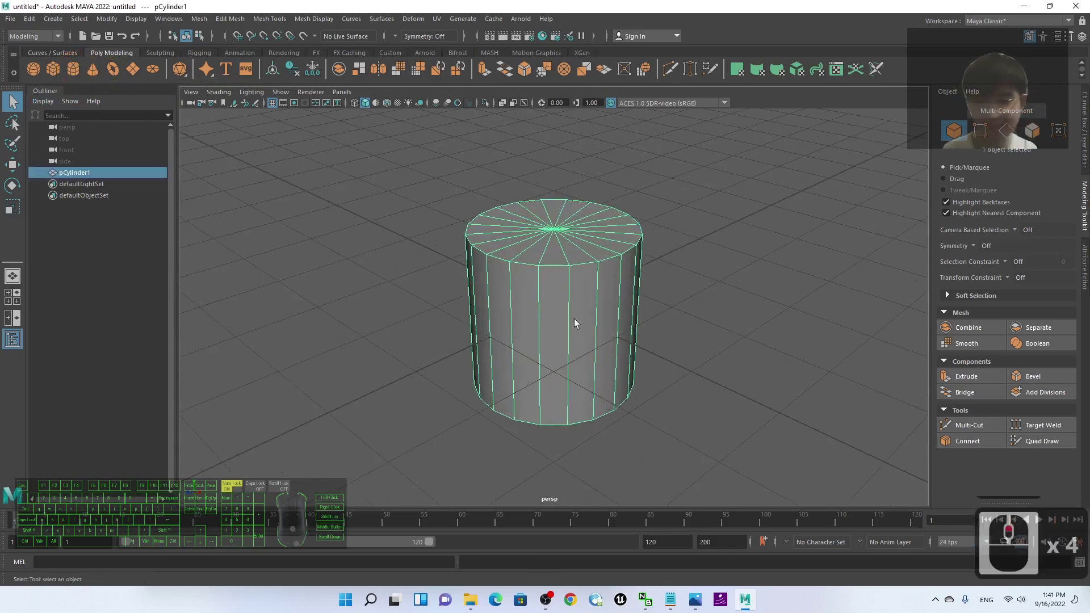
pyautogui.click(766, 310)
pyautogui.click(556, 272)
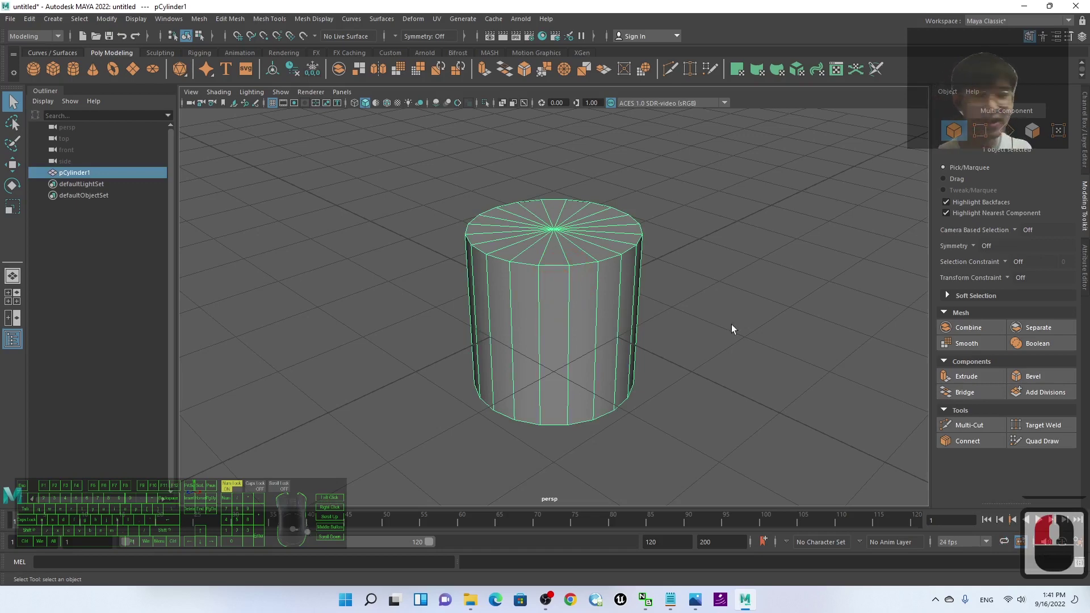
pyautogui.keyDown('alt'); pyautogui.moveTo(900, 435); pyautogui.dragTo(720, 356); pyautogui.keyUp('alt')
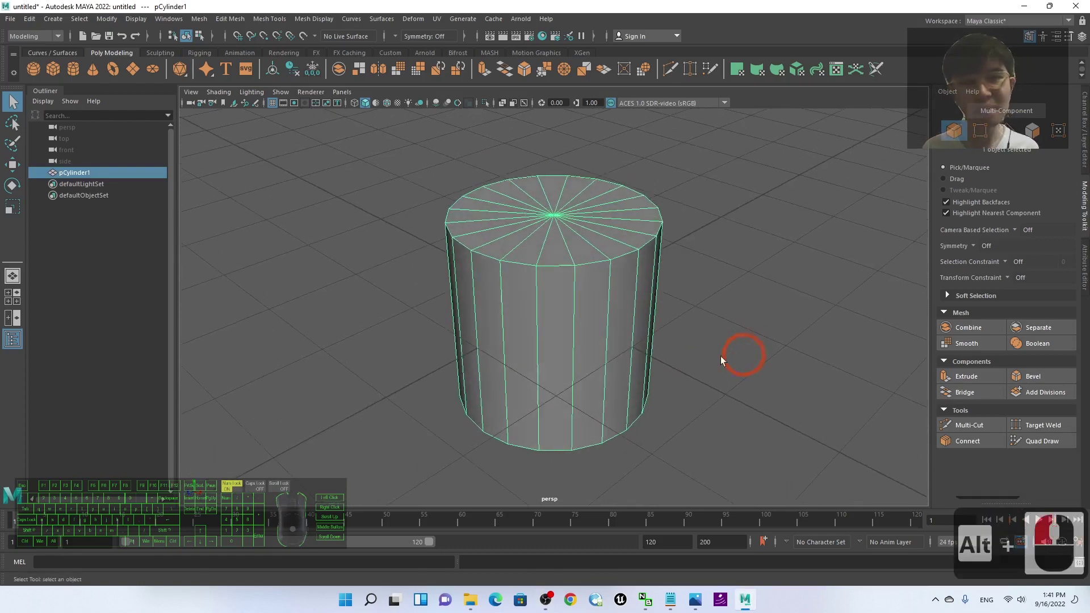
pyautogui.click(556, 257)
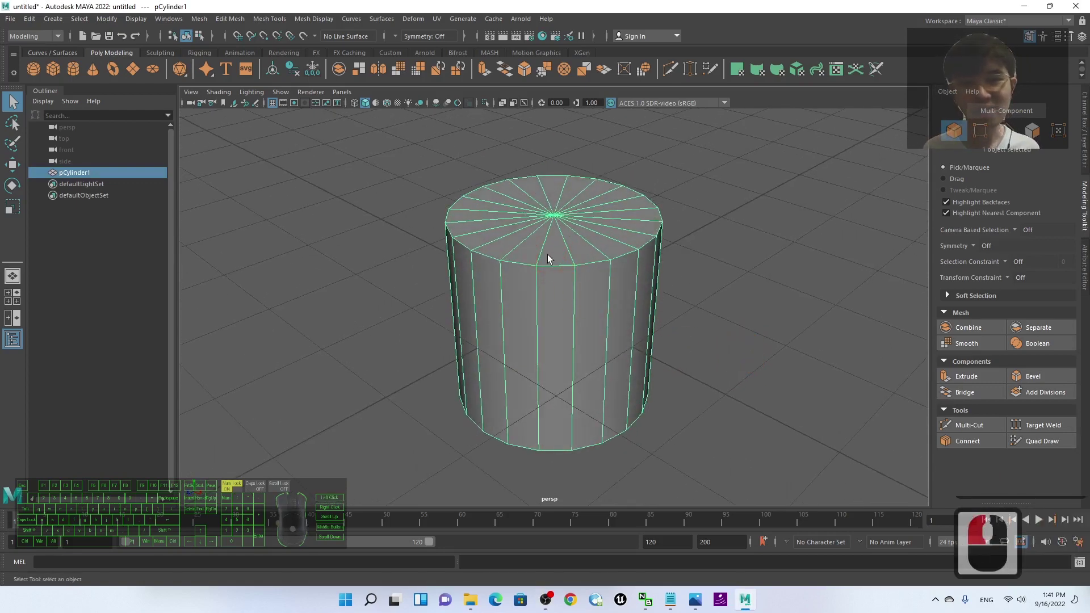
pyautogui.rightClick(548, 254)
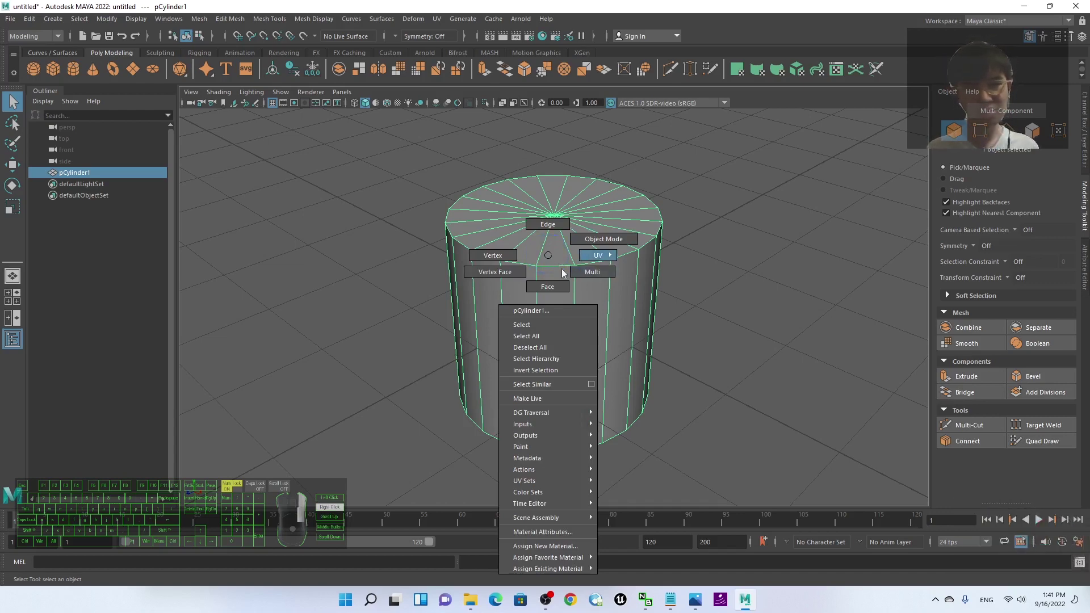
# Switch to Face mode and select two adjacent wedge faces on the top cap.
pyautogui.click(552, 285)
pyautogui.click(494, 243)
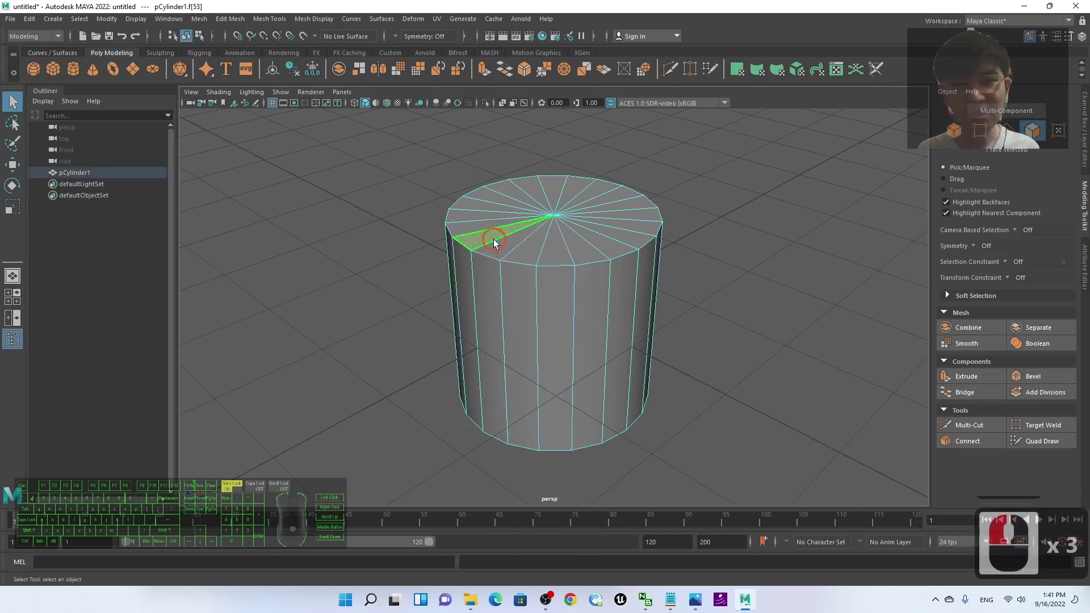
pyautogui.click(475, 219)
pyautogui.scroll(5, 537, 245)
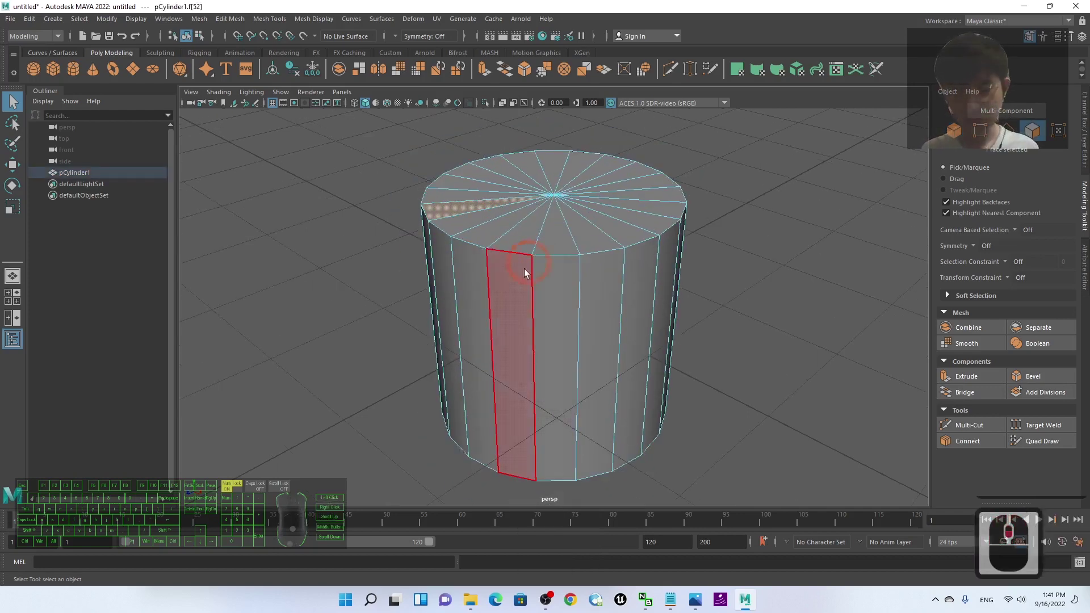
pyautogui.keyDown('alt'); pyautogui.moveTo(419, 390); pyautogui.dragTo(458, 401); pyautogui.keyUp('alt')
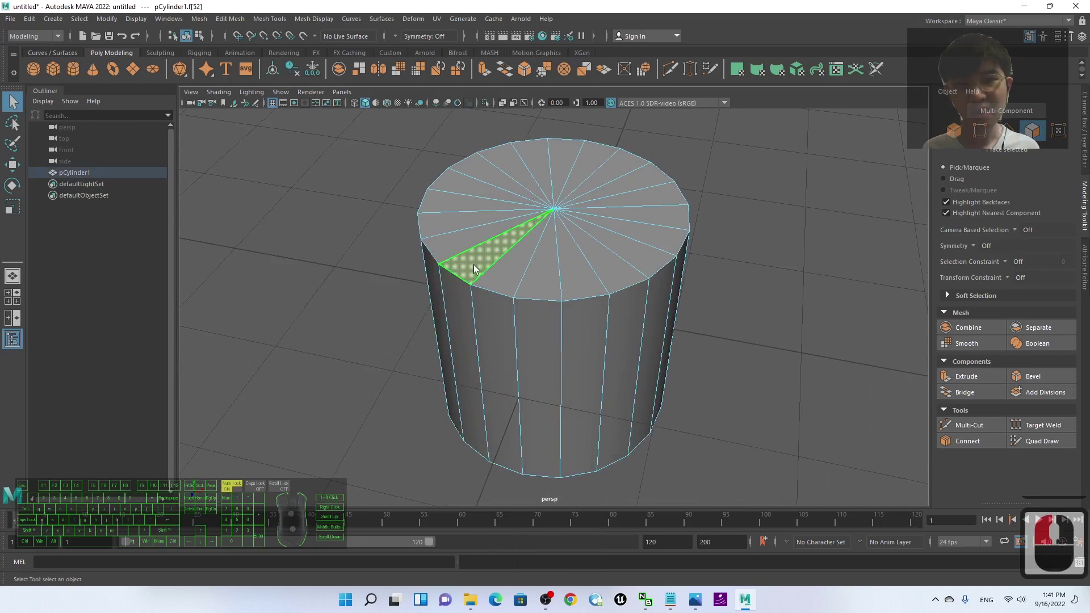
# Extrude the selected top-cap wedge upward by 0.291.
pyautogui.click(483, 70)
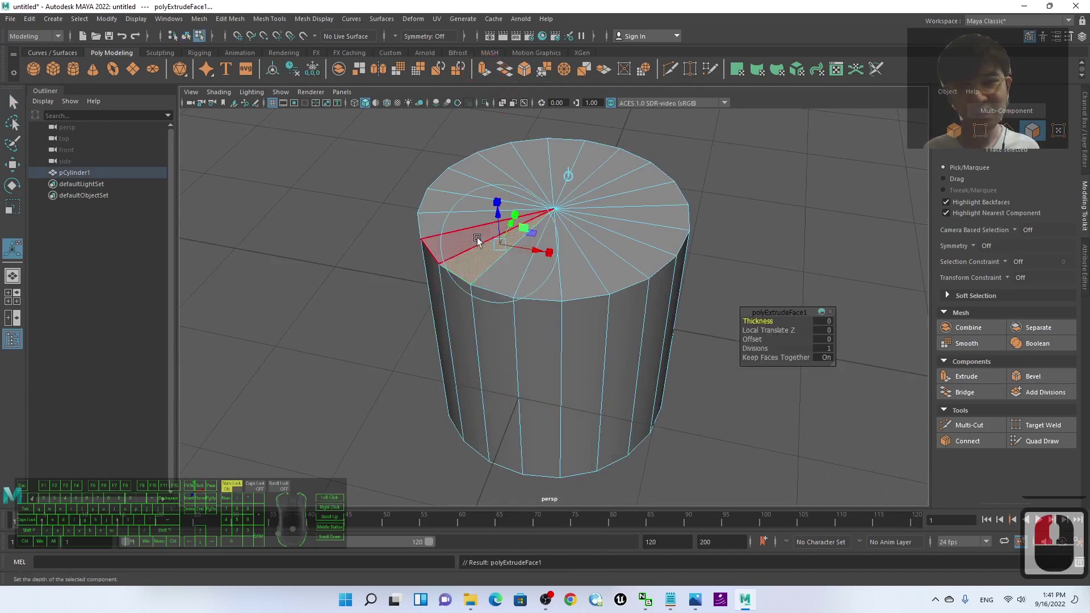
pyautogui.moveTo(496, 218); pyautogui.dragTo(591, 243)
pyautogui.keyDown('alt'); pyautogui.moveTo(460, 363); pyautogui.dragTo(508, 340); pyautogui.keyUp('alt')
pyautogui.moveTo(650, 173); pyautogui.dragTo(531, 163)
pyautogui.keyDown('alt'); pyautogui.moveTo(757, 275); pyautogui.dragTo(617, 268); pyautogui.keyUp('alt')
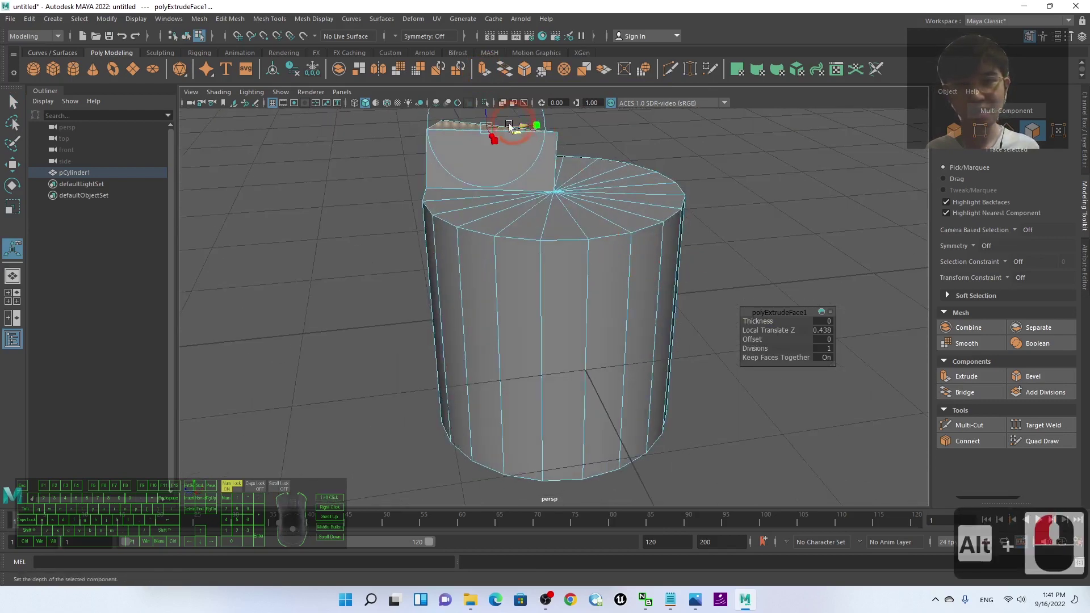
pyautogui.scroll(-2, 528, 165)
pyautogui.moveTo(508, 149); pyautogui.dragTo(528, 201)
pyautogui.scroll(2, 364, 244)
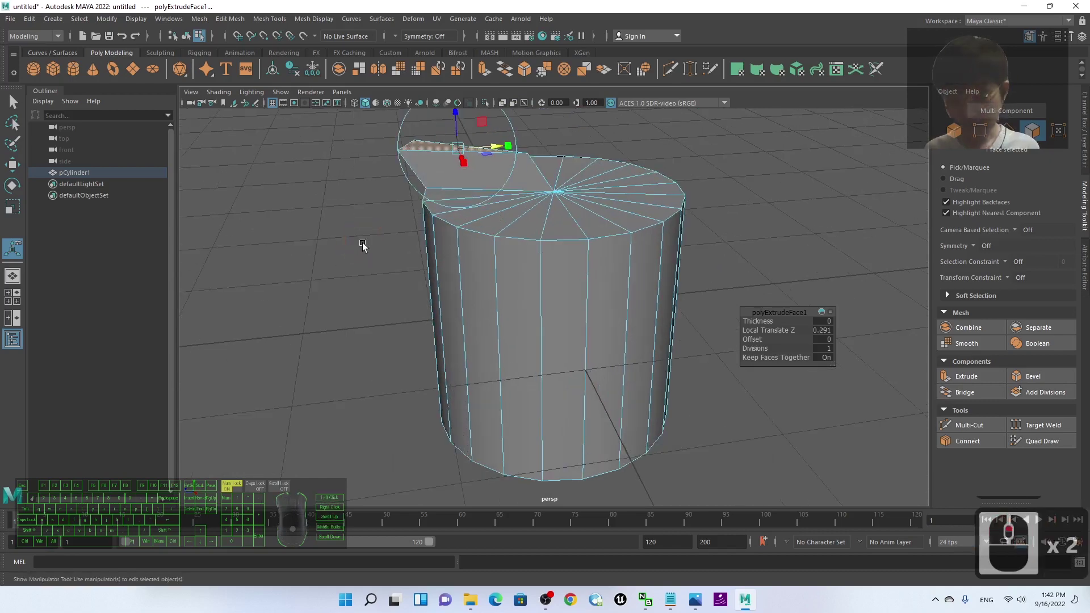
pyautogui.keyDown('alt'); pyautogui.moveTo(352, 249); pyautogui.dragTo(343, 266, button='middle'); pyautogui.keyUp('alt')
pyautogui.keyDown('alt'); pyautogui.moveTo(343, 265); pyautogui.dragTo(553, 275); pyautogui.keyUp('alt')
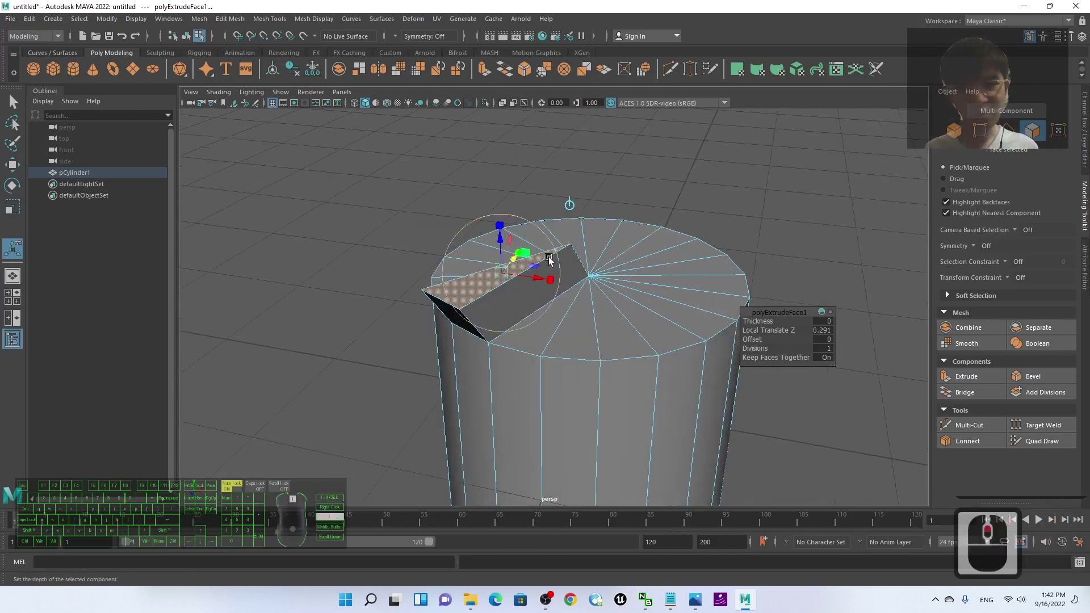
pyautogui.scroll(2, 558, 277)
# Rotate the extruded wedge outward into a slanted flap past the rim.
pyautogui.press('e')
pyautogui.moveTo(518, 242); pyautogui.dragTo(504, 216)
pyautogui.keyDown('alt'); pyautogui.moveTo(373, 370); pyautogui.dragTo(302, 374); pyautogui.keyUp('alt')
pyautogui.scroll(2, 459, 203)
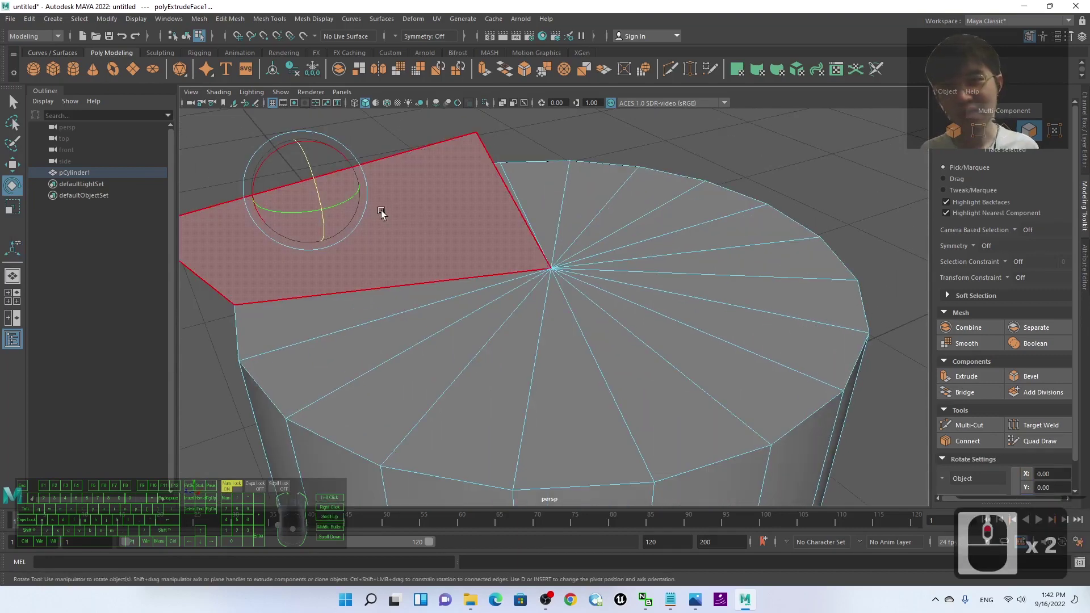
pyautogui.rightClick(417, 209)
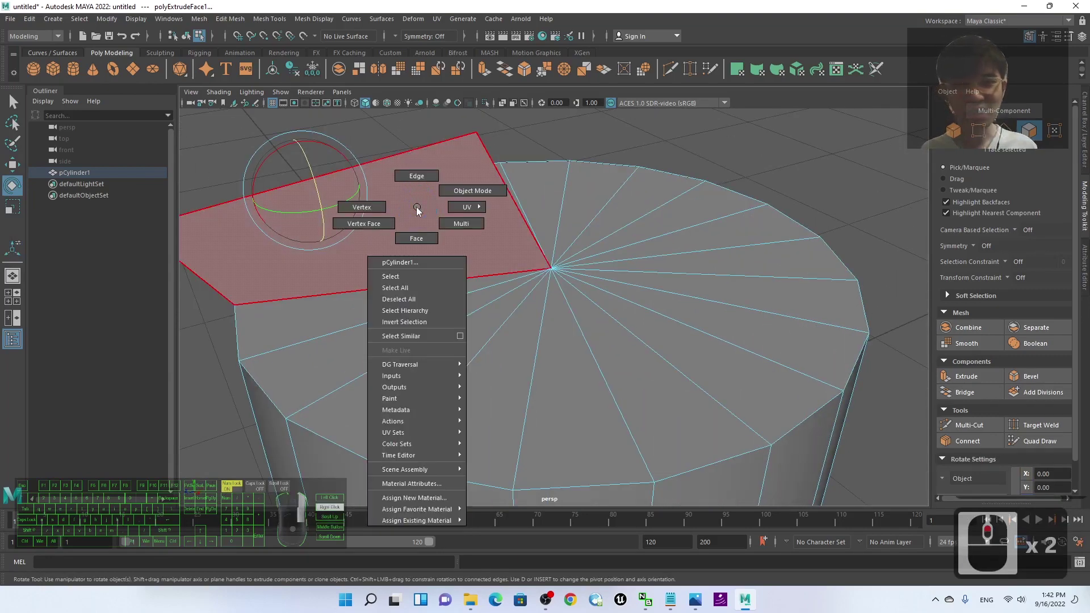
# Switch to Vertex mode and move one corner vertex of the raised wedge.
pyautogui.click(361, 207)
pyautogui.click(476, 134)
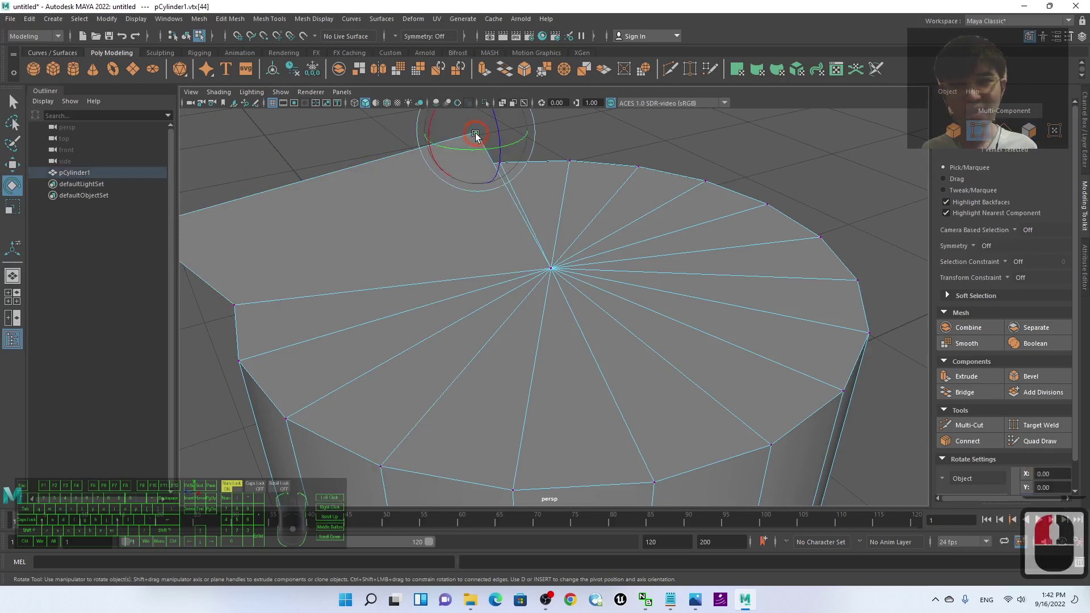
pyautogui.scroll(-2, 488, 153)
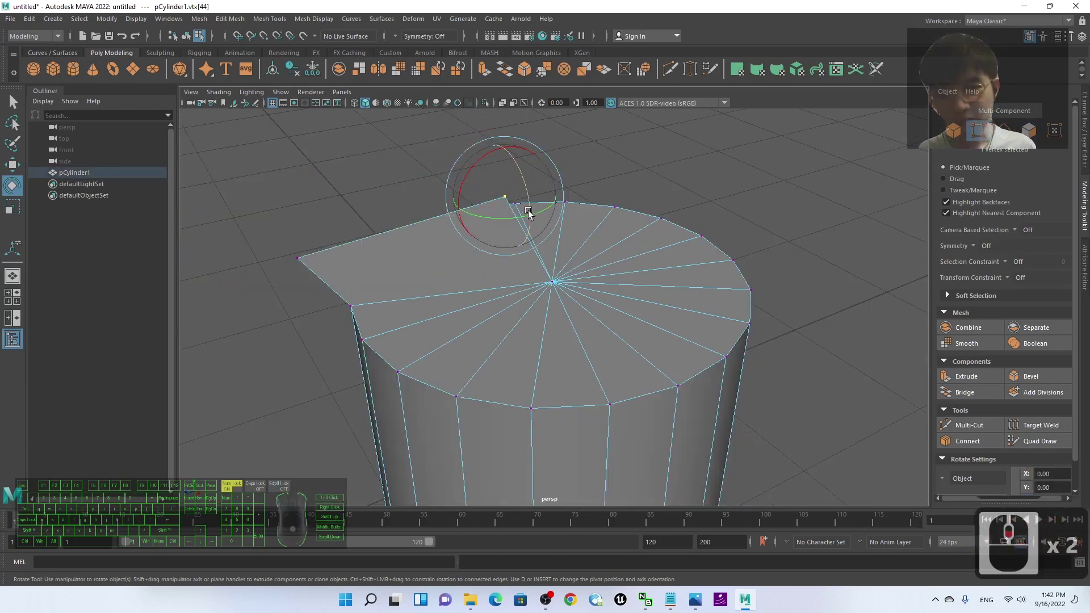
pyautogui.press('w')
pyautogui.moveTo(503, 149); pyautogui.dragTo(518, 211)
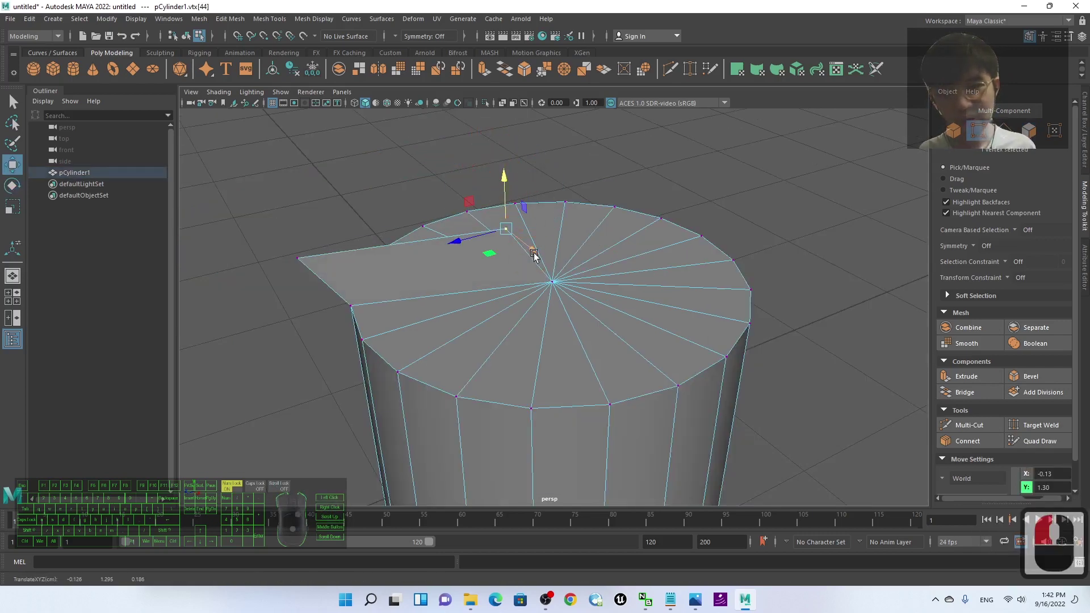
pyautogui.moveTo(533, 256); pyautogui.dragTo(555, 264)
pyautogui.moveTo(534, 195)
pyautogui.mouseDown()
pyautogui.moveTo(530, 226)
pyautogui.moveTo(530, 210)
pyautogui.mouseUp()
pyautogui.keyDown('alt'); pyautogui.moveTo(438, 333); pyautogui.dragTo(540, 333); pyautogui.keyUp('alt')
pyautogui.moveTo(704, 240); pyautogui.dragTo(622, 232)
# Lift a second corner vertex upward, then select the wedge's other vertices.
pyautogui.click(543, 347)
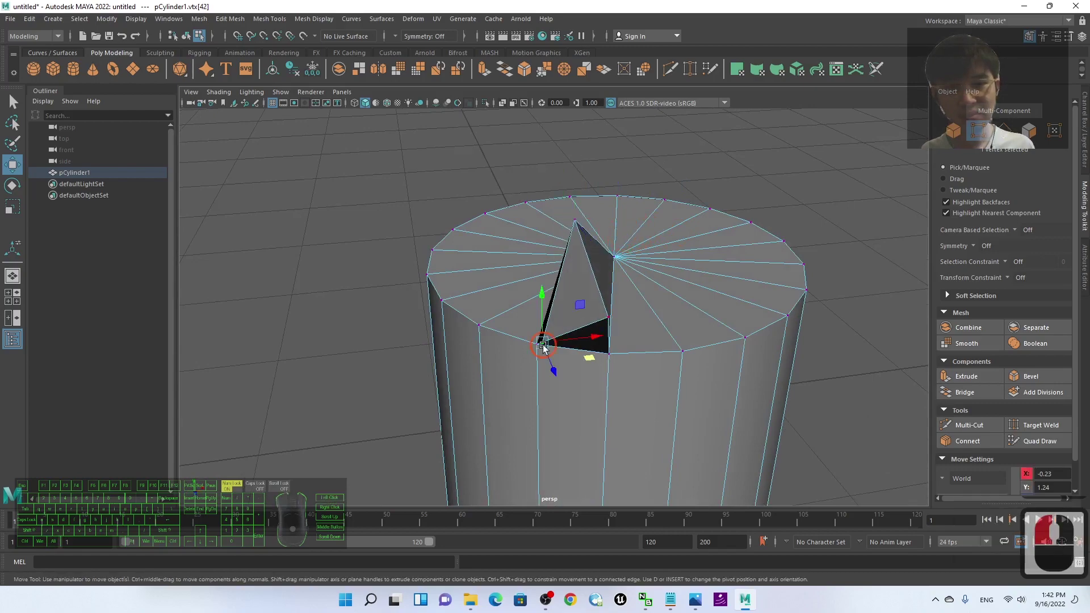
pyautogui.moveTo(543, 295); pyautogui.dragTo(413, 290)
pyautogui.scroll(-3, 503, 360)
pyautogui.keyDown('alt'); pyautogui.moveTo(503, 414); pyautogui.dragTo(477, 390); pyautogui.keyUp('alt')
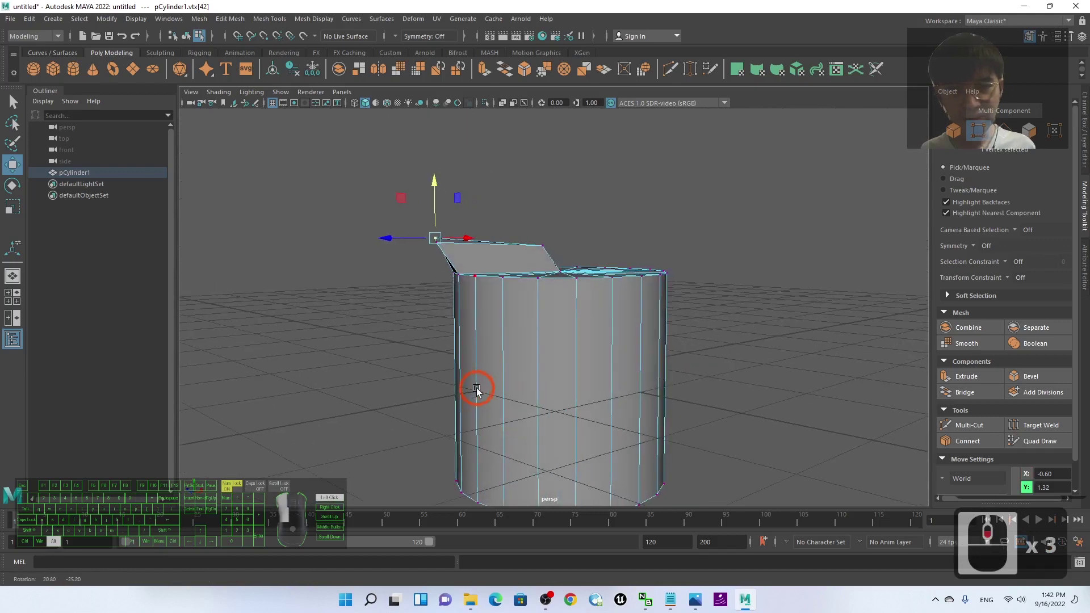
pyautogui.click(500, 374)
pyautogui.click(487, 306)
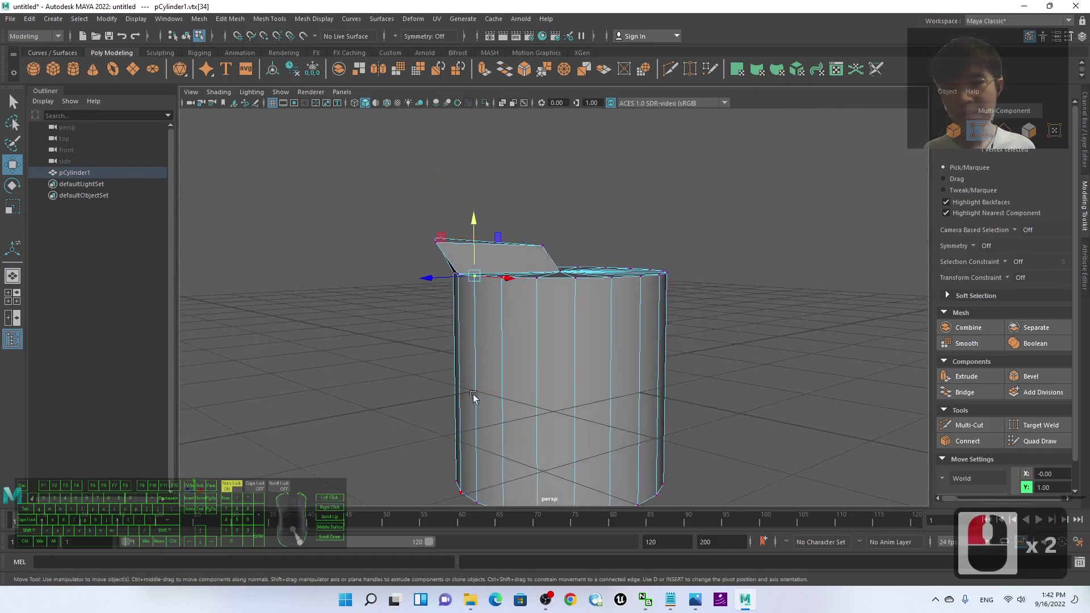
pyautogui.moveTo(487, 289); pyautogui.dragTo(487, 320, button='right')
# Select a side face of the cylinder and push it inward.
pyautogui.click(568, 340)
pyautogui.scroll(-3, 523, 355)
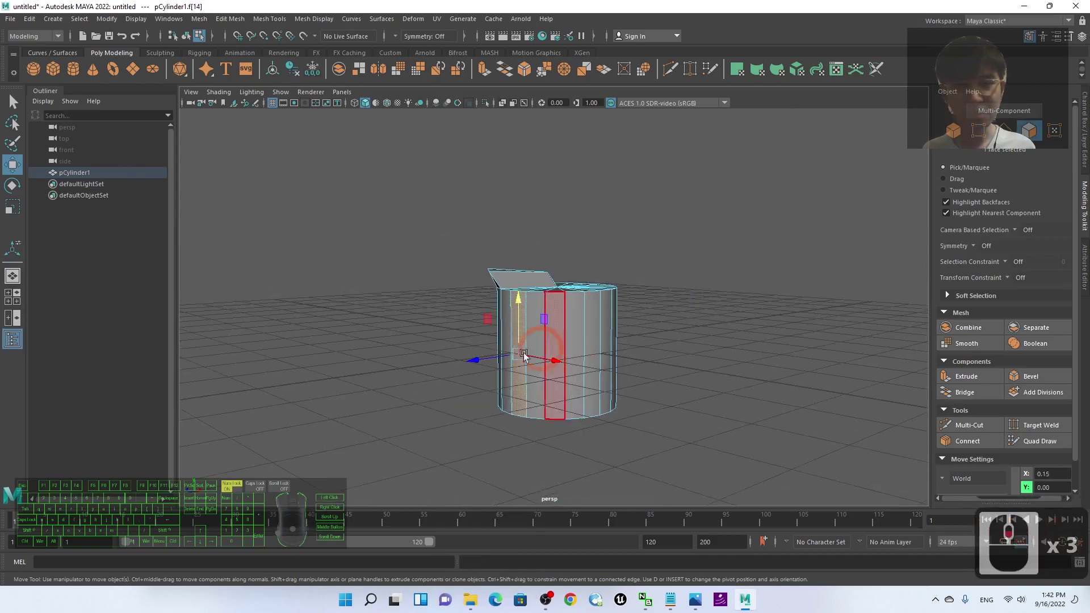
pyautogui.scroll(2, 616, 380)
pyautogui.keyDown('alt'); pyautogui.moveTo(616, 380); pyautogui.dragTo(660, 385); pyautogui.keyUp('alt')
pyautogui.moveTo(457, 421)
pyautogui.mouseDown()
pyautogui.moveTo(349, 453)
pyautogui.moveTo(502, 417)
pyautogui.moveTo(454, 426)
pyautogui.moveTo(473, 417)
pyautogui.mouseUp()
pyautogui.keyDown('alt'); pyautogui.moveTo(316, 427); pyautogui.dragTo(424, 424); pyautogui.keyUp('alt')
pyautogui.keyDown('alt'); pyautogui.moveTo(687, 398); pyautogui.dragTo(489, 386); pyautogui.keyUp('alt')
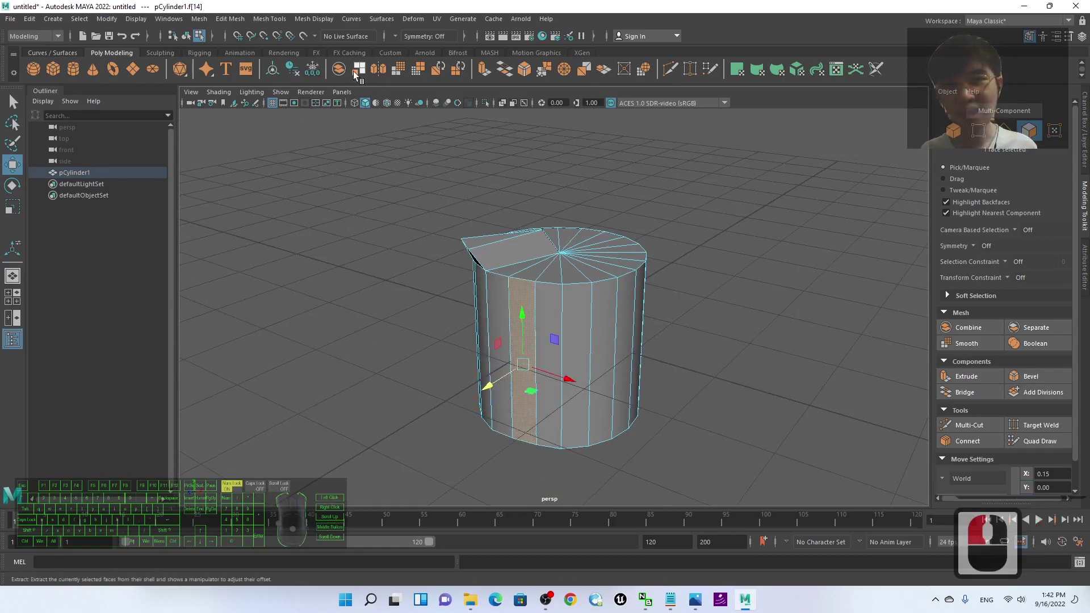
# Extrude the side face outward into a block at Local Translate Z 0.775.
pyautogui.click(484, 70)
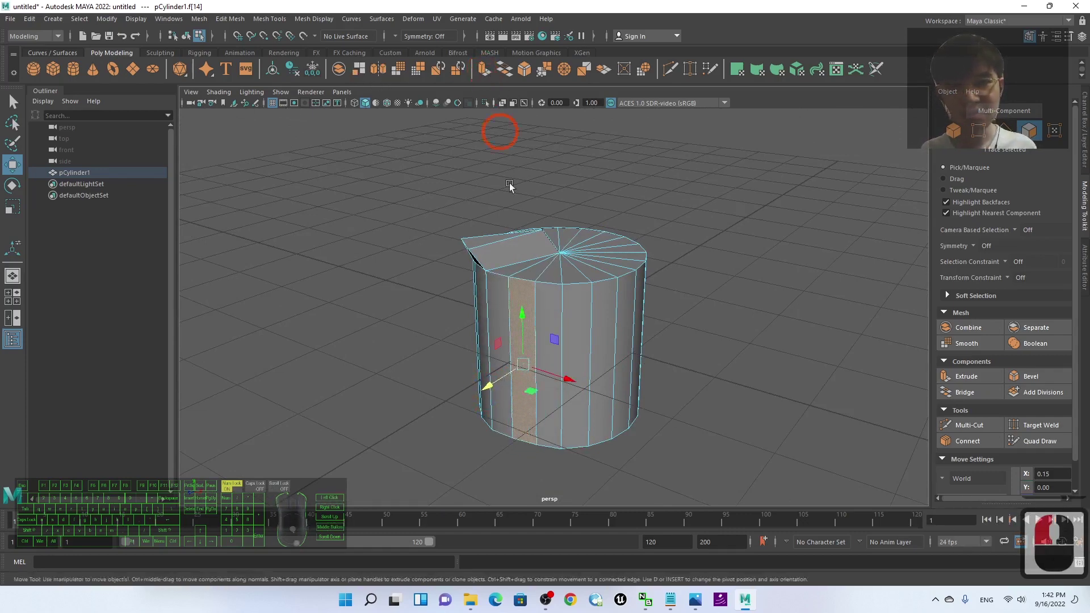
pyautogui.moveTo(489, 391); pyautogui.dragTo(449, 389)
pyautogui.keyDown('alt'); pyautogui.moveTo(329, 307); pyautogui.dragTo(338, 283); pyautogui.keyUp('alt')
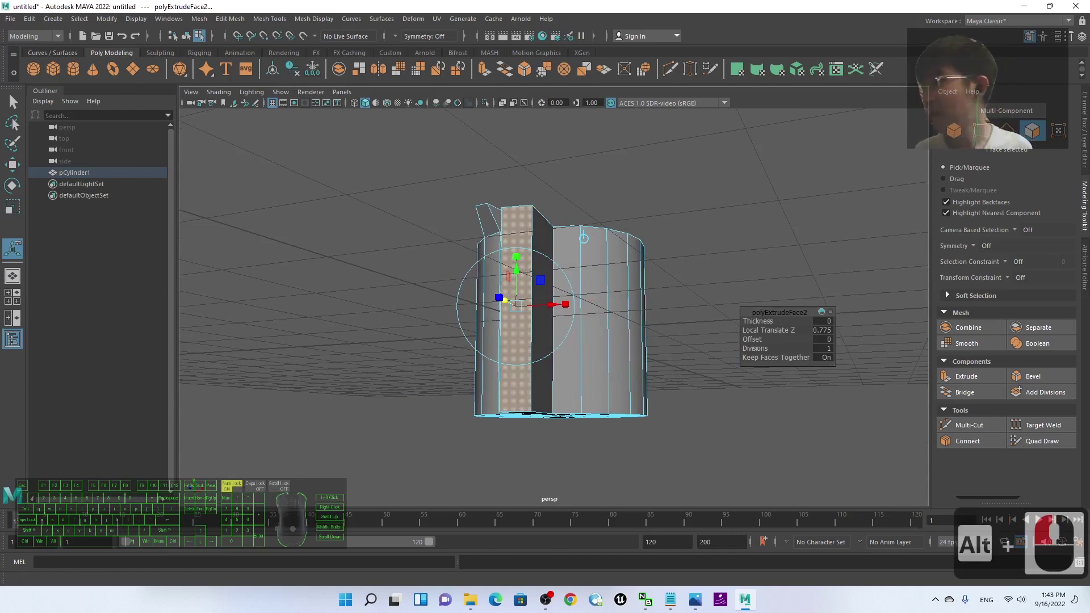
pyautogui.hotkey('alt', 'Tab')
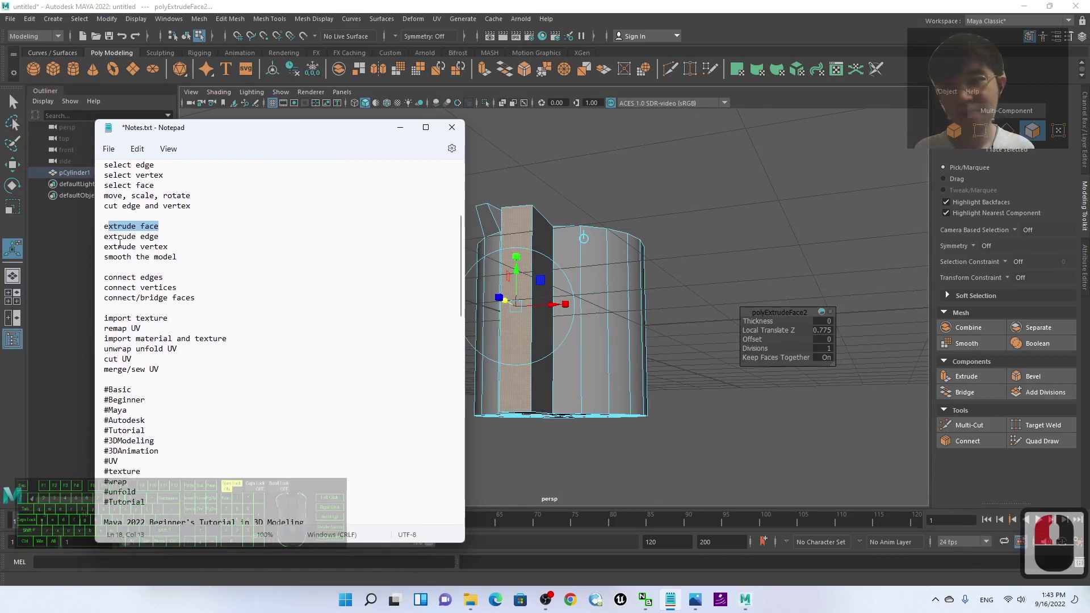
# Mark the 'edge' extrude step in Notes.txt and move Notepad off to the left.
pyautogui.doubleClick(149, 237)
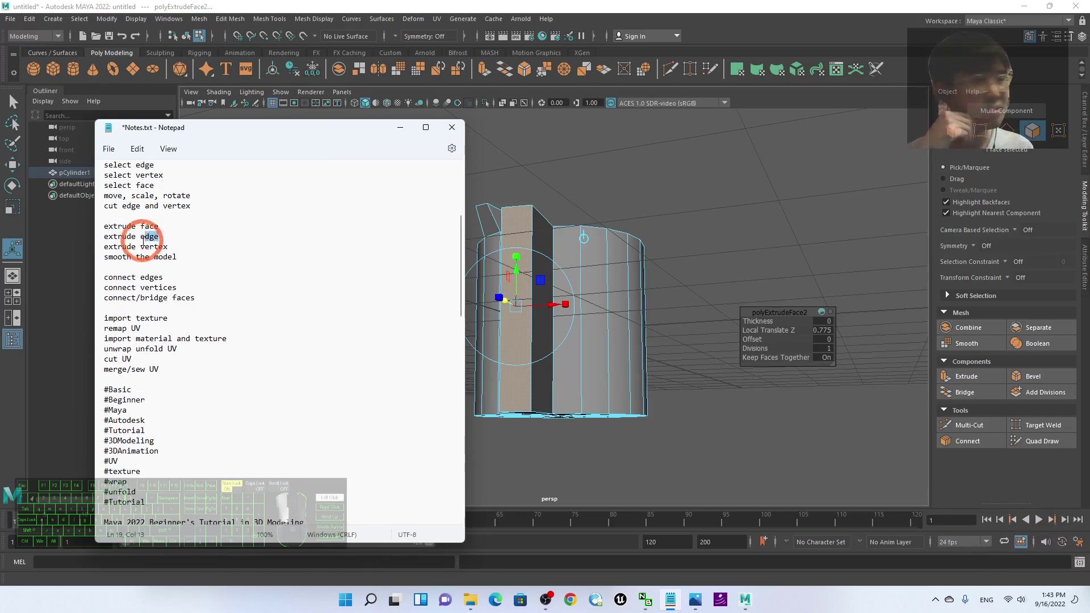
pyautogui.moveTo(143, 241); pyautogui.dragTo(143, 243)
pyautogui.moveTo(255, 136); pyautogui.dragTo(0, 162)
pyautogui.scroll(2, 681, 378)
pyautogui.scroll(-1, 703, 378)
# Switch the cylinder to Edge selection from the marking menu.
pyautogui.keyDown('alt'); pyautogui.moveTo(702, 379); pyautogui.dragTo(573, 353); pyautogui.keyUp('alt')
pyautogui.moveTo(573, 352); pyautogui.dragTo(605, 314, button='right')
pyautogui.moveTo(569, 262); pyautogui.dragTo(569, 262, button='right')
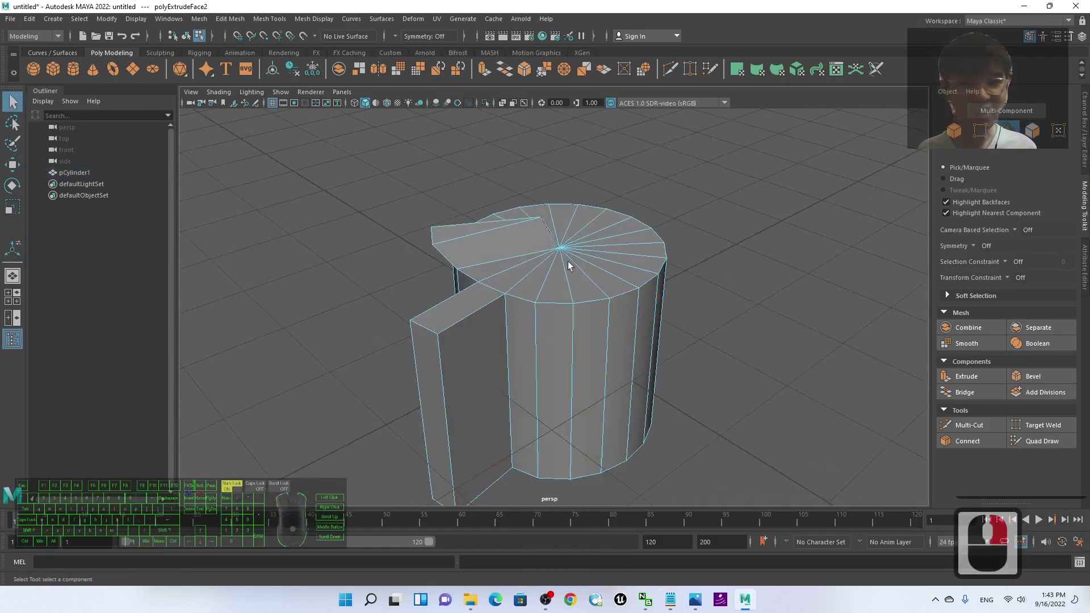
# Extrude a radial top-cap edge upward into a fin of 0.717.
pyautogui.click(591, 281)
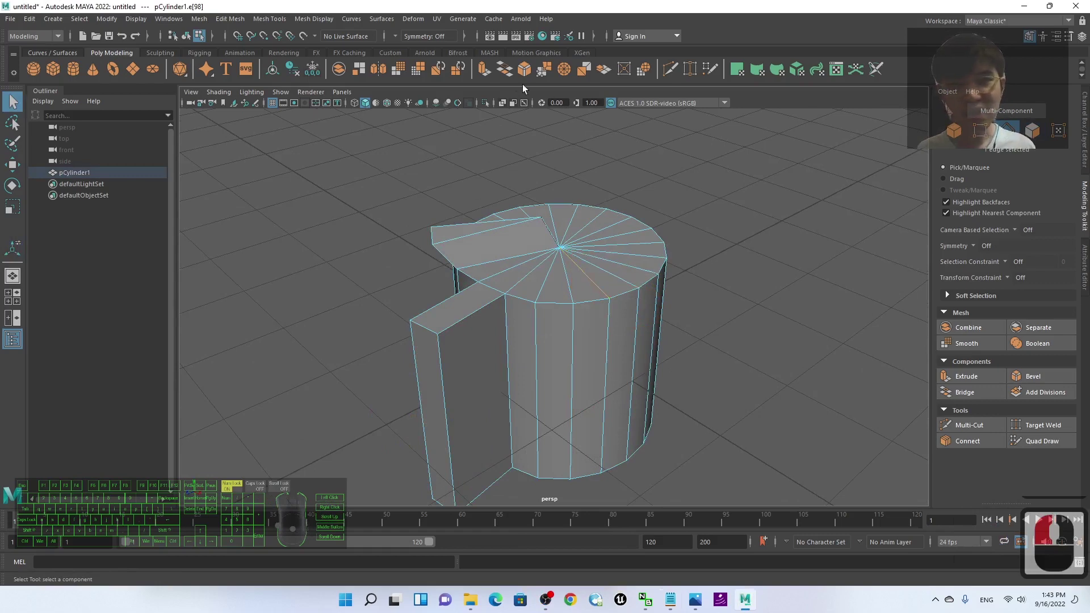
pyautogui.click(485, 70)
pyautogui.moveTo(585, 232); pyautogui.dragTo(611, 162)
pyautogui.keyDown('alt'); pyautogui.moveTo(737, 239); pyautogui.dragTo(477, 273); pyautogui.keyUp('alt')
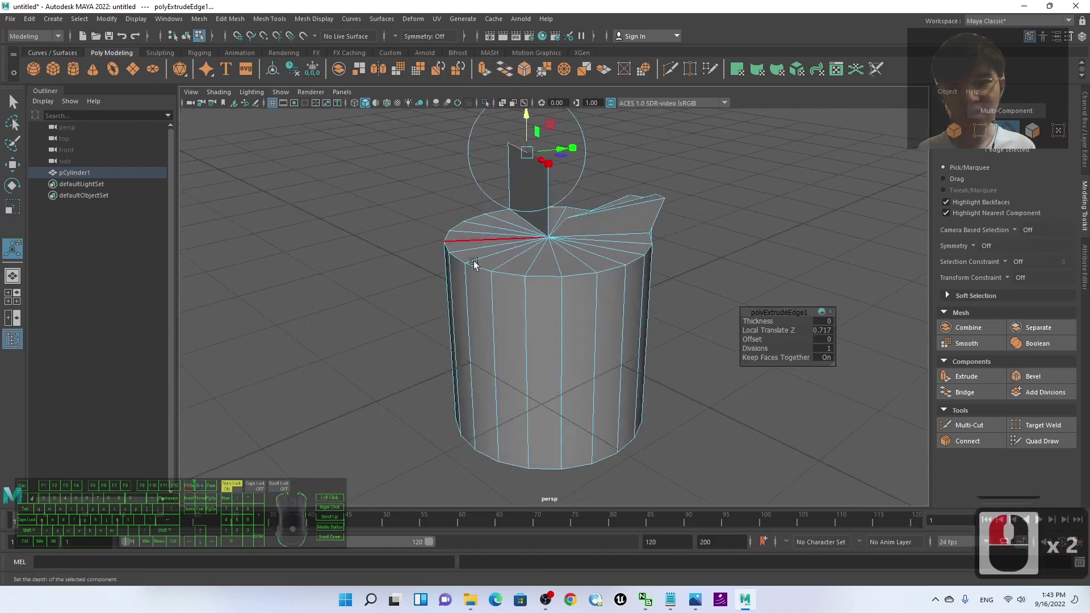
# Extrude a vertical side edge outward into a fin of 0.82.
pyautogui.click(467, 293)
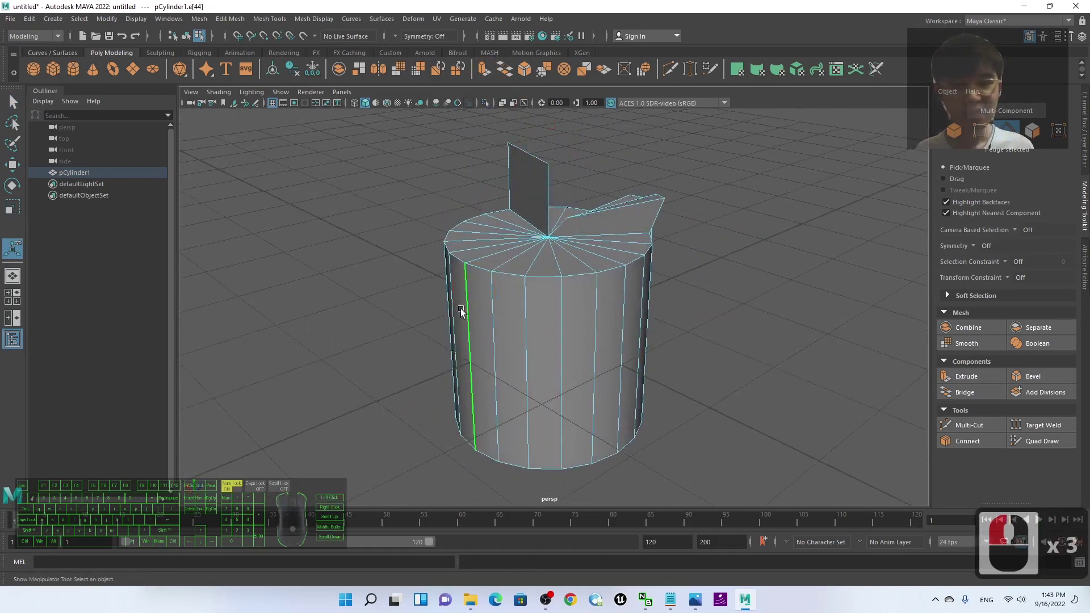
pyautogui.click(486, 70)
pyautogui.moveTo(437, 379); pyautogui.dragTo(463, 280)
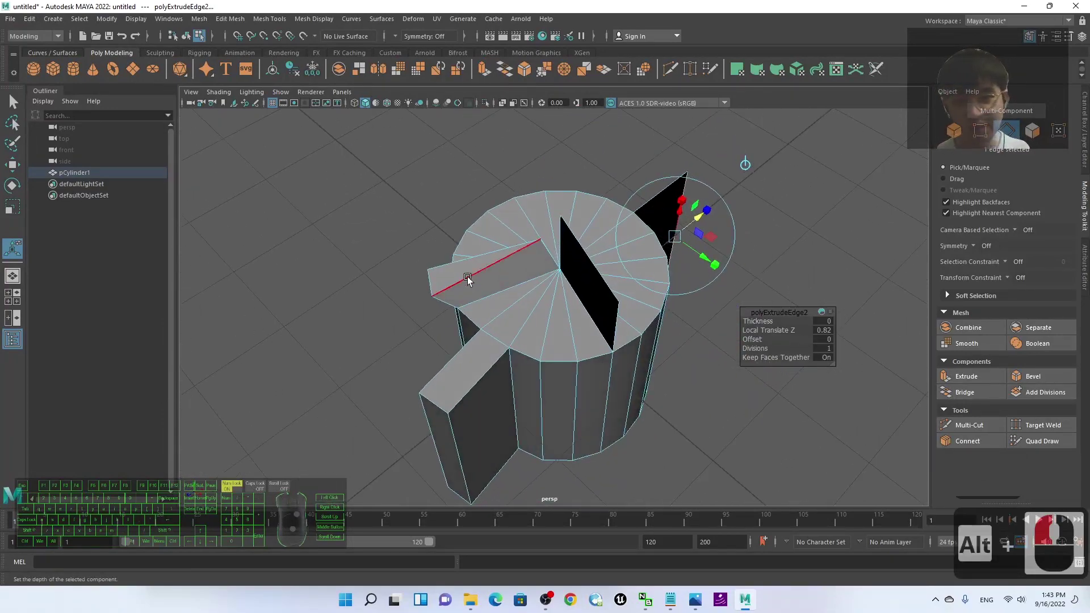
# Extrude the top edge of the side extension and move it up and outward.
pyautogui.click(463, 279)
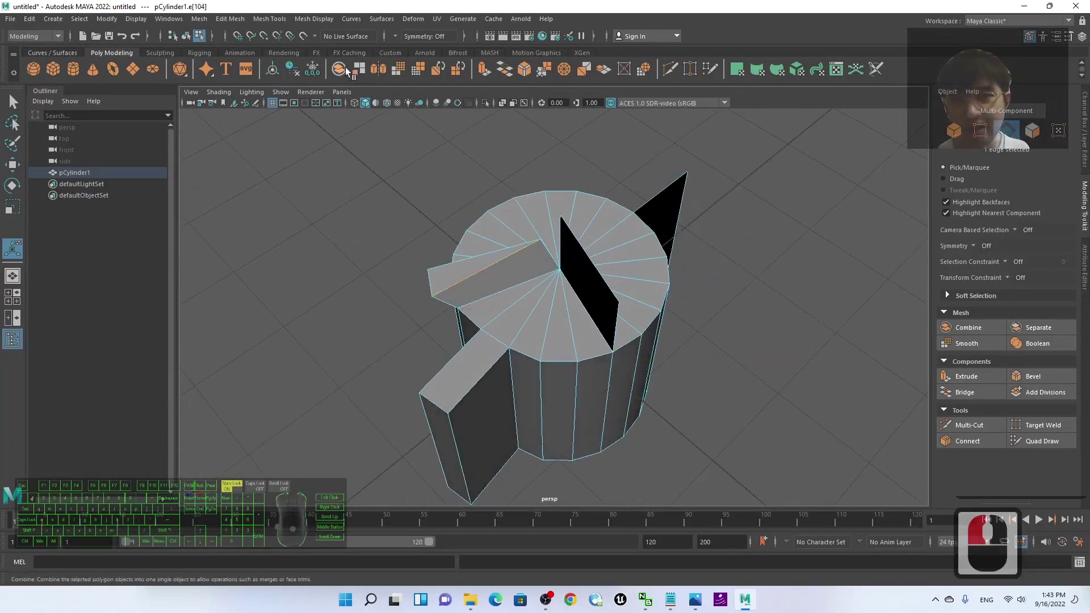
pyautogui.click(486, 68)
pyautogui.moveTo(474, 243); pyautogui.dragTo(457, 210)
pyautogui.keyDown('alt'); pyautogui.moveTo(315, 381); pyautogui.dragTo(365, 319); pyautogui.keyUp('alt')
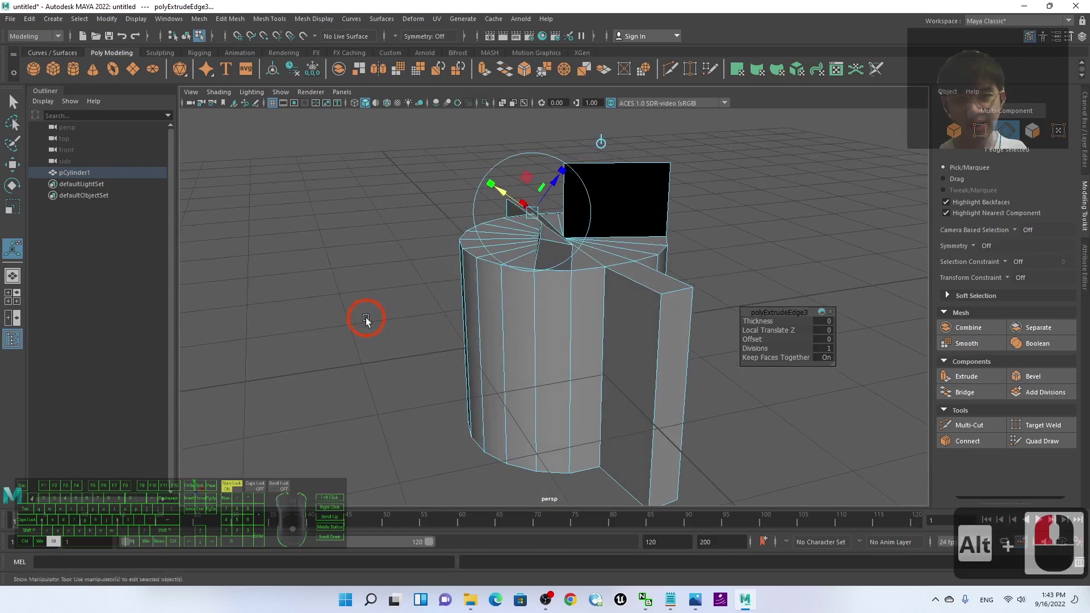
# Pull the newest fin out to 0.553 and rotate it away from the cylinder.
pyautogui.moveTo(642, 169); pyautogui.dragTo(647, 185)
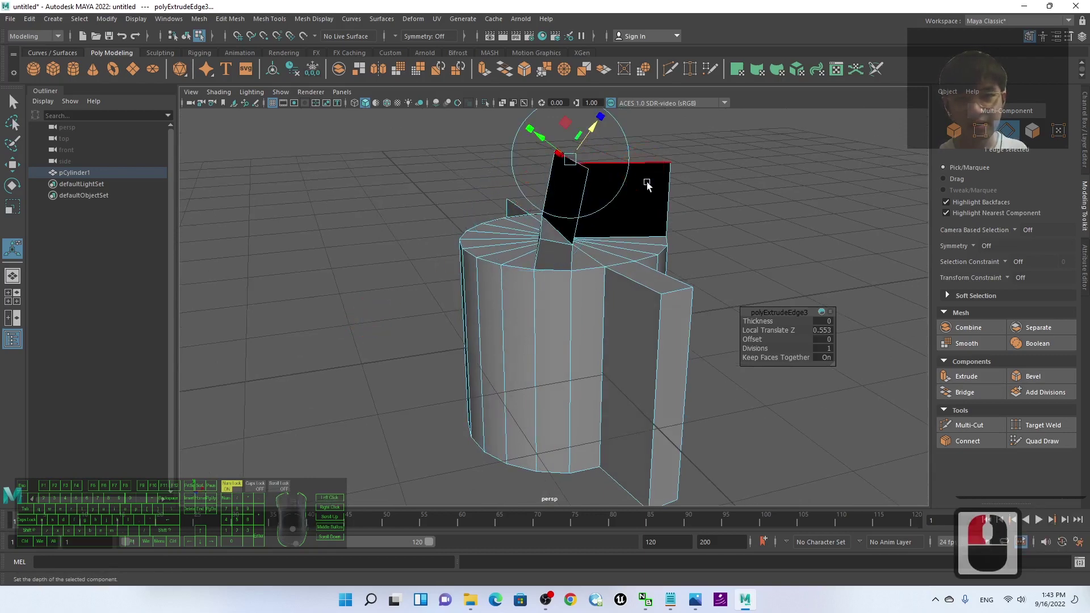
pyautogui.press('e')
pyautogui.moveTo(619, 133)
pyautogui.mouseDown()
pyautogui.moveTo(599, 132)
pyautogui.moveTo(610, 134)
pyautogui.mouseUp()
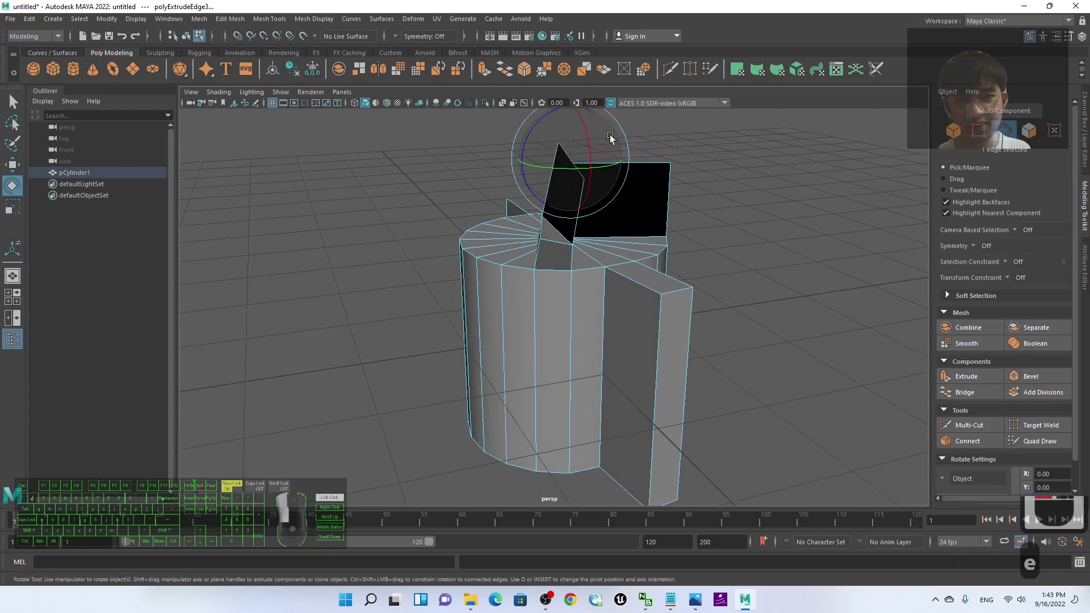
pyautogui.scroll(-2, 628, 169)
pyautogui.moveTo(604, 198)
pyautogui.mouseDown()
pyautogui.moveTo(622, 198)
pyautogui.moveTo(591, 196)
pyautogui.mouseUp()
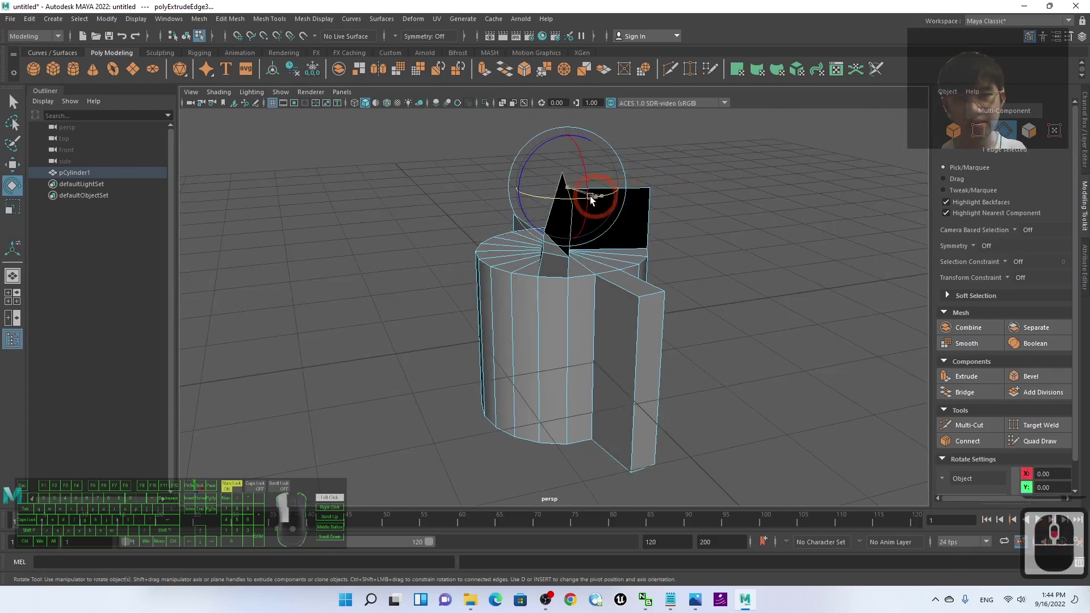
pyautogui.keyDown('alt'); pyautogui.moveTo(621, 205); pyautogui.dragTo(651, 257); pyautogui.keyUp('alt')
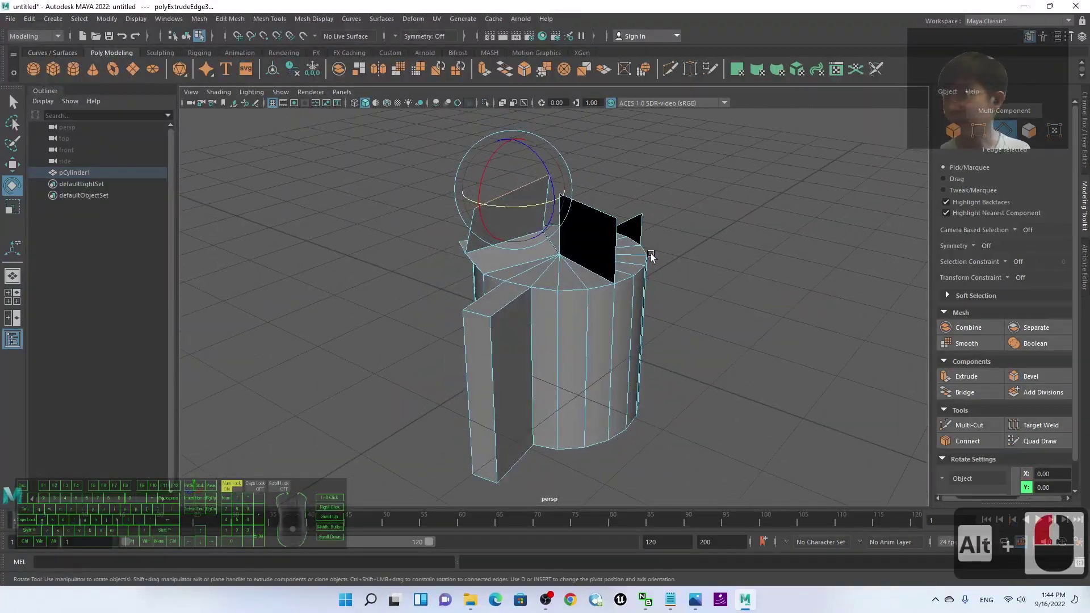
# Mark the 'smooth the model' step in the notes and recentre the cylinder in Maya.
pyautogui.moveTo(1, 196); pyautogui.dragTo(403, 113)
pyautogui.moveTo(245, 239); pyautogui.dragTo(178, 244)
pyautogui.hotkey('alt', 'Tab')
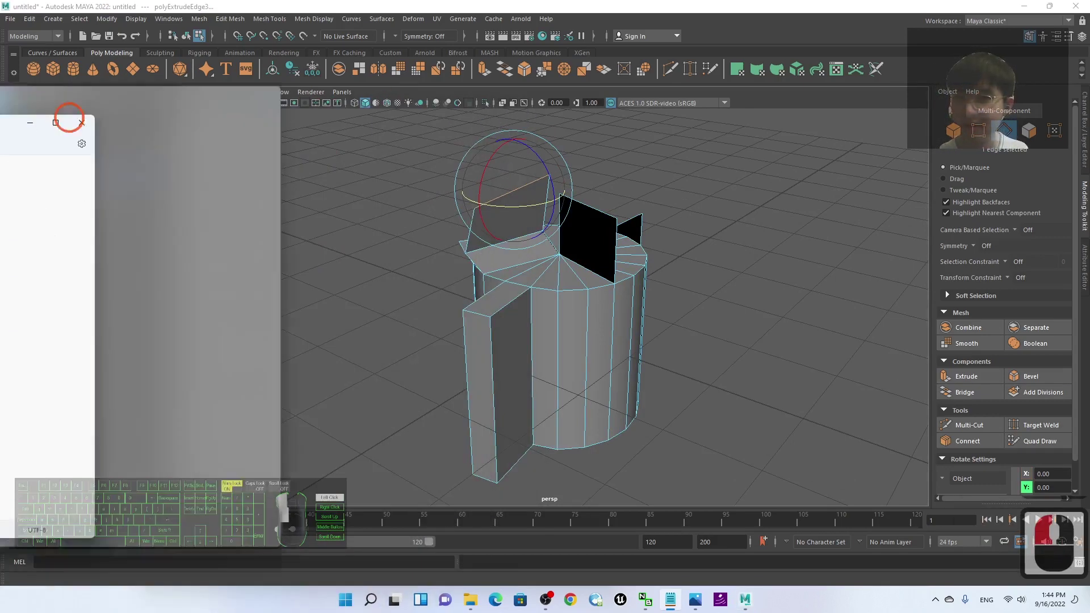
pyautogui.scroll(3, 679, 444)
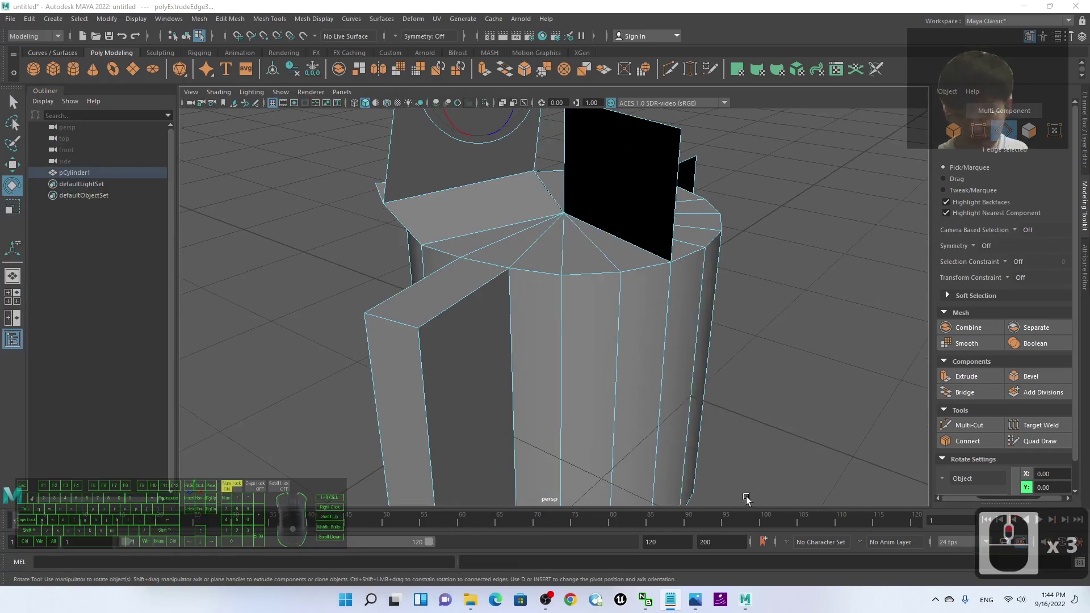
pyautogui.keyDown('alt'); pyautogui.moveTo(735, 483); pyautogui.dragTo(628, 457, button='middle'); pyautogui.keyUp('alt')
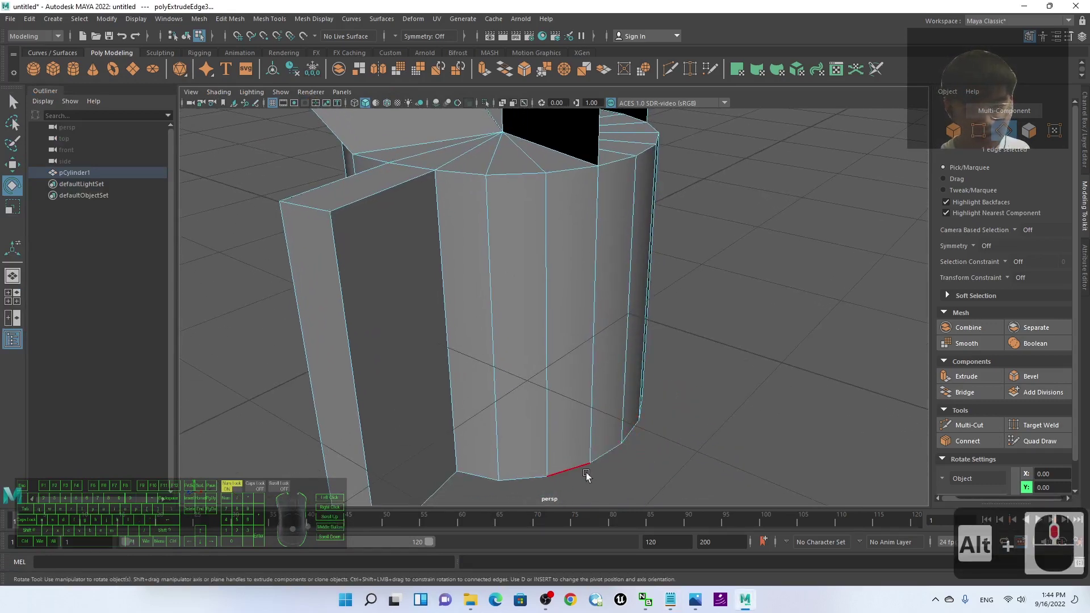
pyautogui.keyDown('alt'); pyautogui.moveTo(645, 467); pyautogui.dragTo(606, 464); pyautogui.keyUp('alt')
pyautogui.keyDown('alt'); pyautogui.moveTo(713, 448); pyautogui.dragTo(653, 432); pyautogui.keyUp('alt')
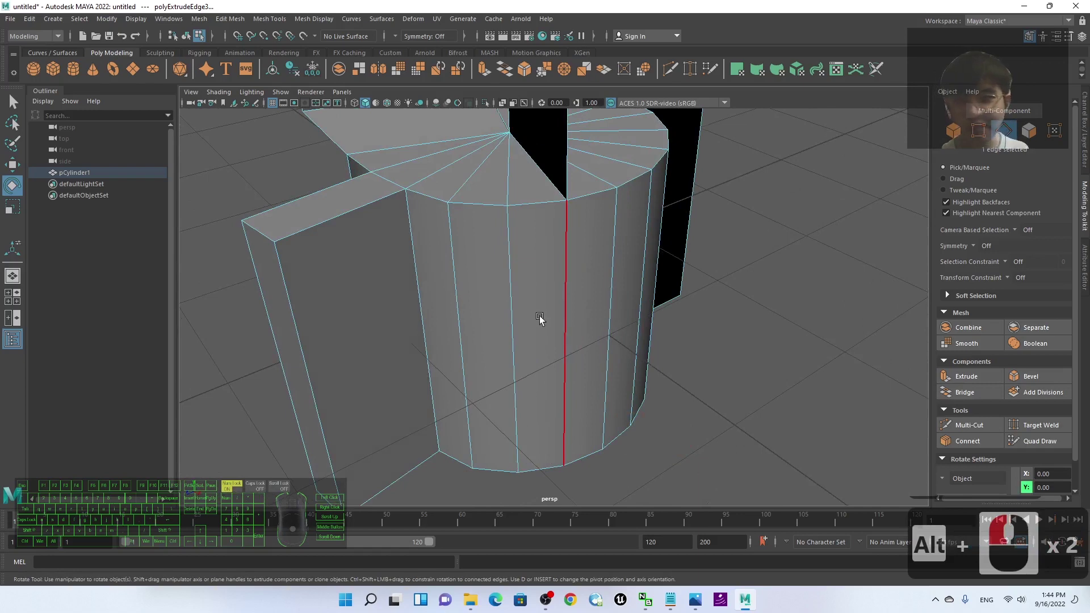
pyautogui.scroll(-2, 539, 316)
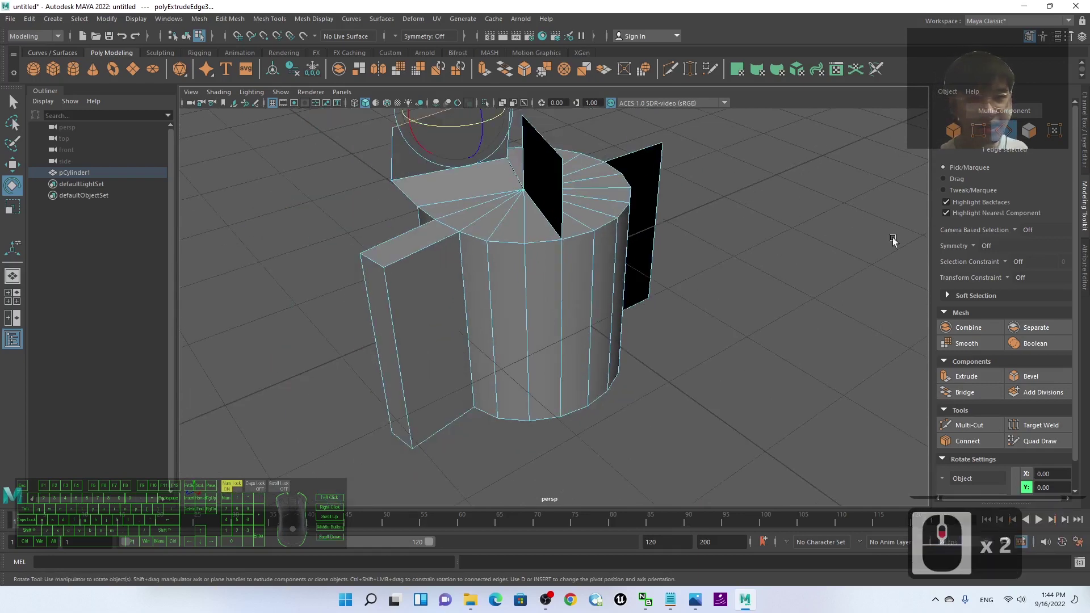
# Select the whole pCylinder1 in Object Mode and apply Smooth with 1 division.
pyautogui.rightClick(550, 268)
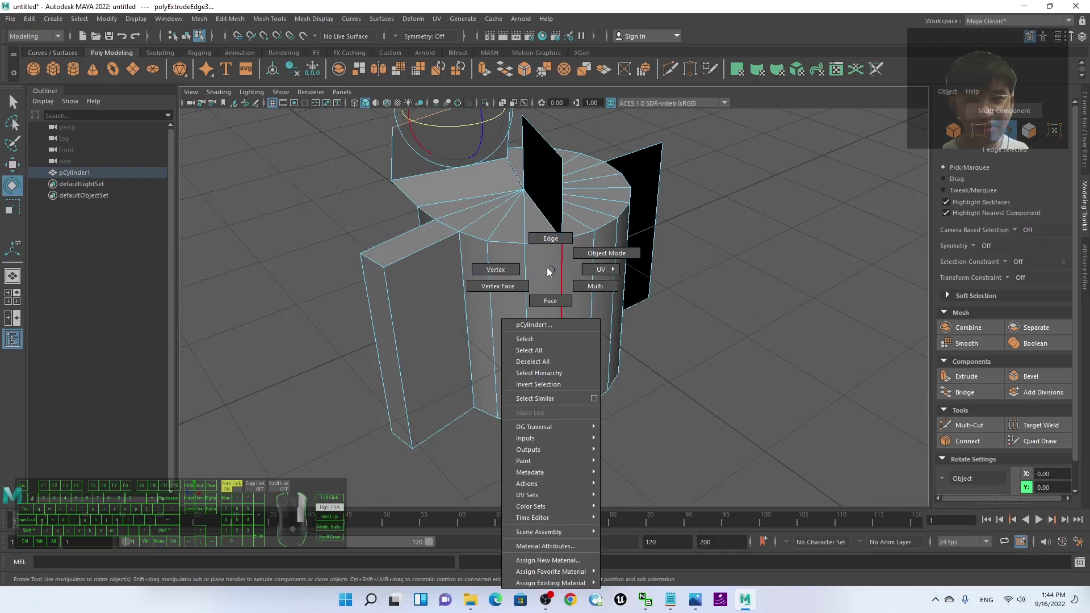
pyautogui.moveTo(551, 269); pyautogui.dragTo(593, 253, button='right')
pyautogui.click(865, 335)
pyautogui.click(501, 288)
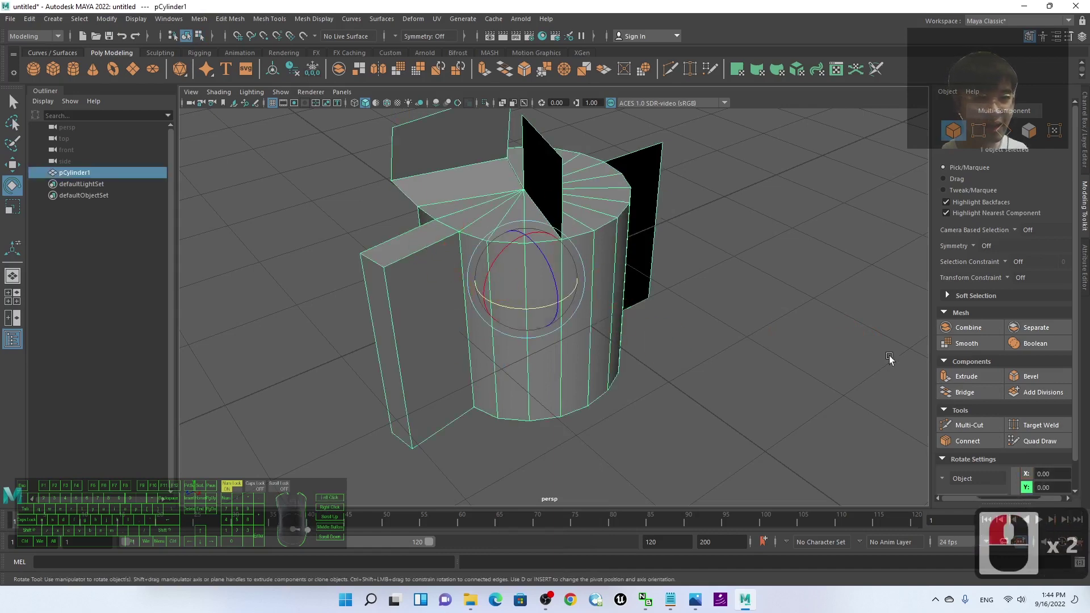
pyautogui.click(970, 345)
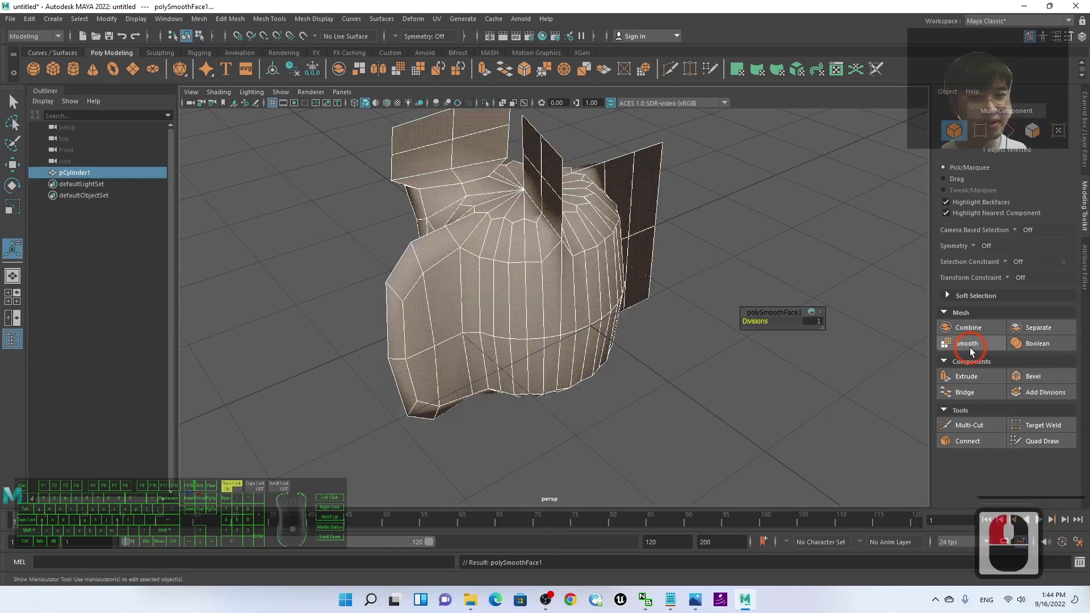
pyautogui.keyDown('alt'); pyautogui.moveTo(310, 372); pyautogui.dragTo(622, 249); pyautogui.keyUp('alt')
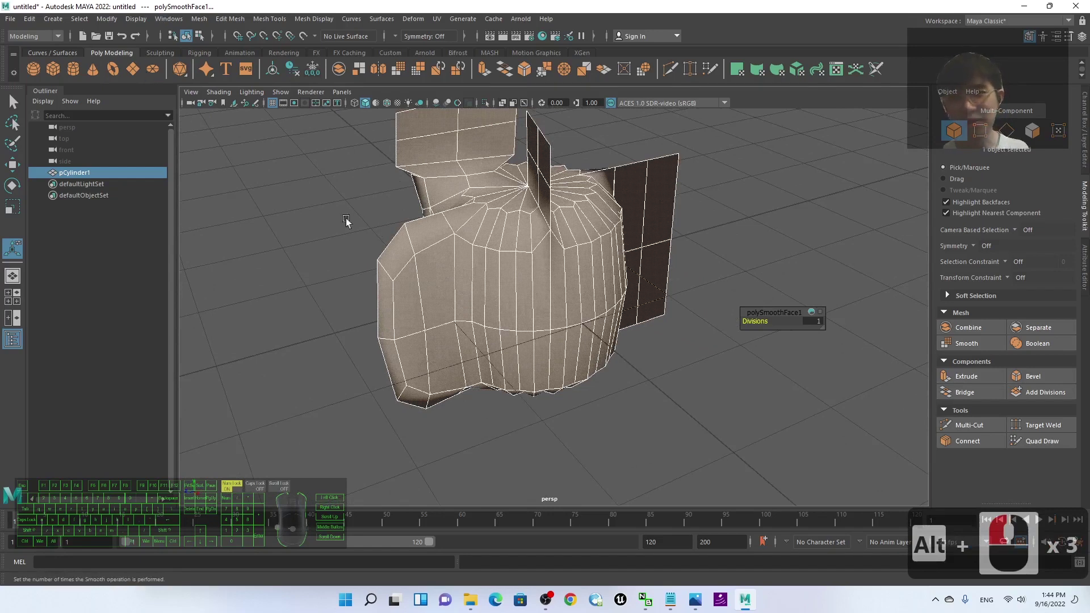
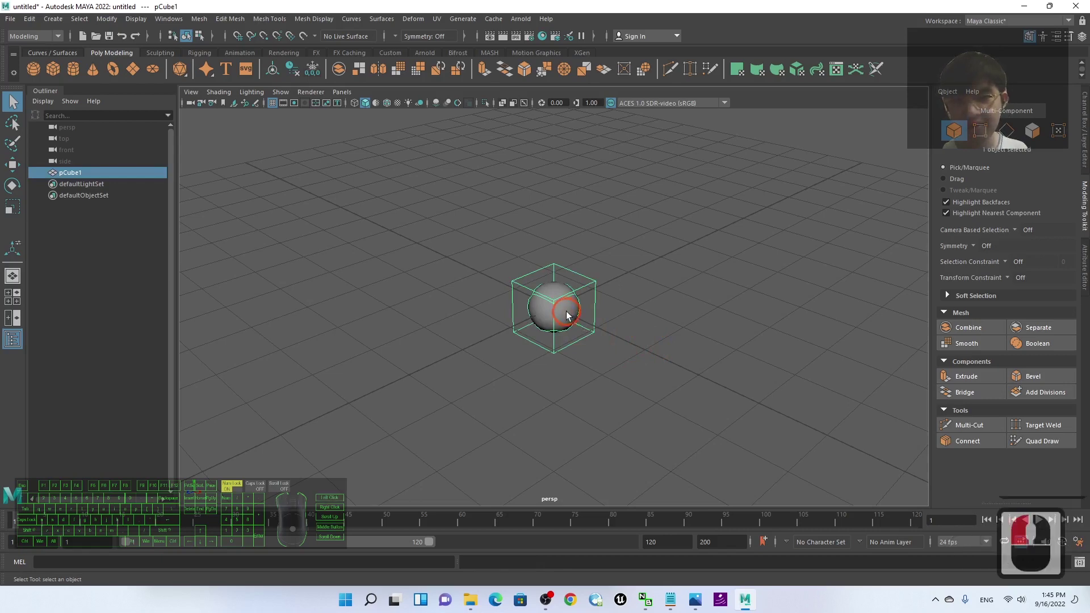
# Delete the old pCube1 and add a new polygon cylinder and polygon cube from the shelf.
pyautogui.press('Delete')
pyautogui.click(69, 70)
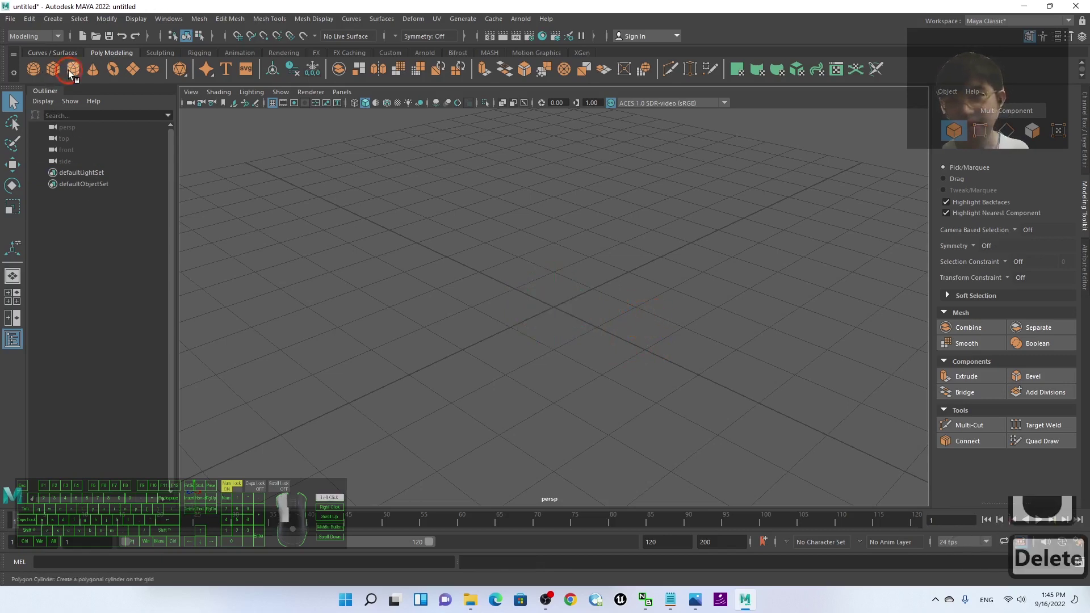
pyautogui.click(73, 69)
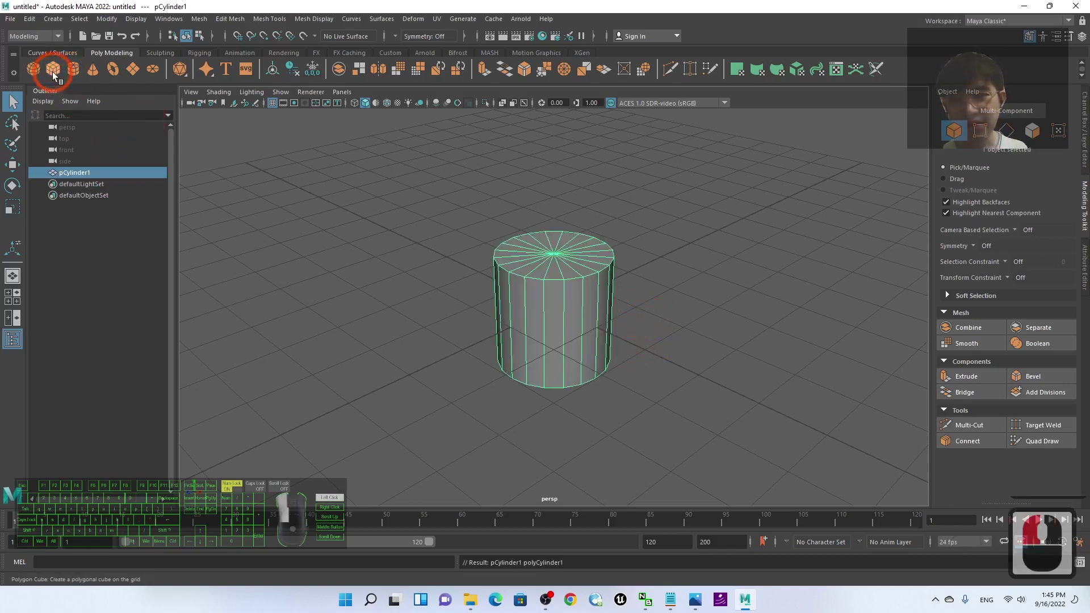
pyautogui.click(52, 71)
# Move the cylinder up and left off the cube, then select the cube.
pyautogui.click(548, 306)
pyautogui.press('w')
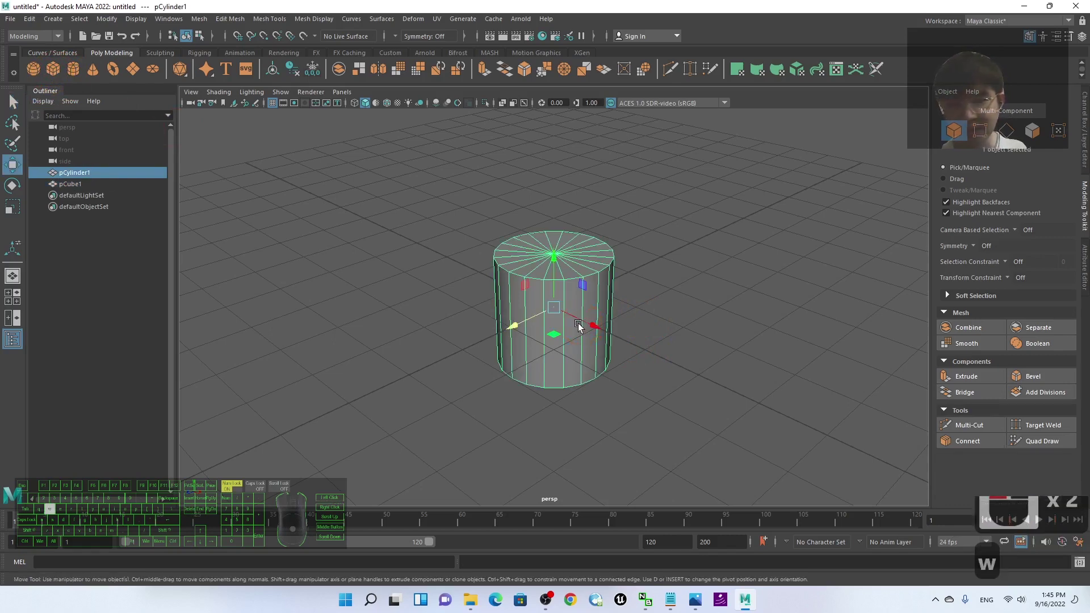
pyautogui.moveTo(578, 326); pyautogui.dragTo(473, 271)
pyautogui.click(553, 290)
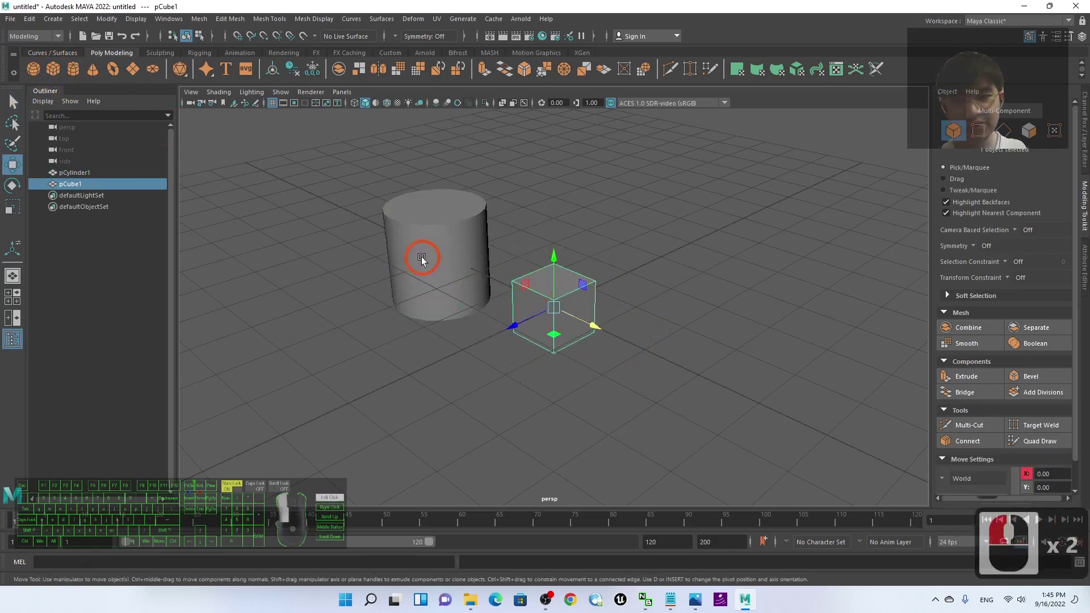
pyautogui.click(421, 257)
pyautogui.scroll(3, 568, 318)
pyautogui.keyDown('alt'); pyautogui.moveTo(457, 318); pyautogui.dragTo(465, 343); pyautogui.keyUp('alt')
pyautogui.click(516, 312)
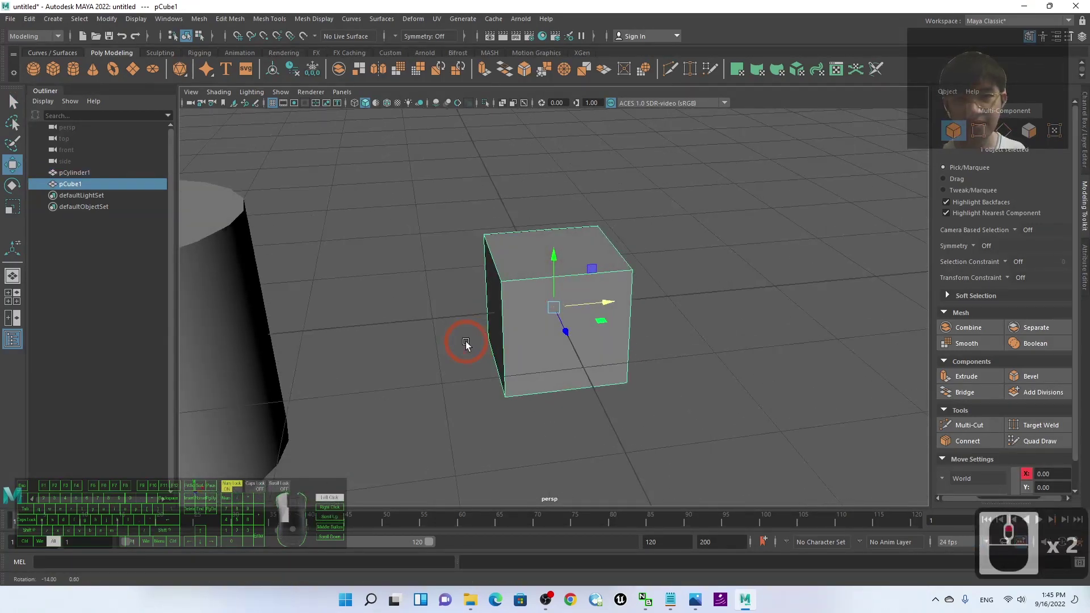
# Try Smooth on the cube, then undo it and reselect the unsmoothed cube.
pyautogui.click(401, 75)
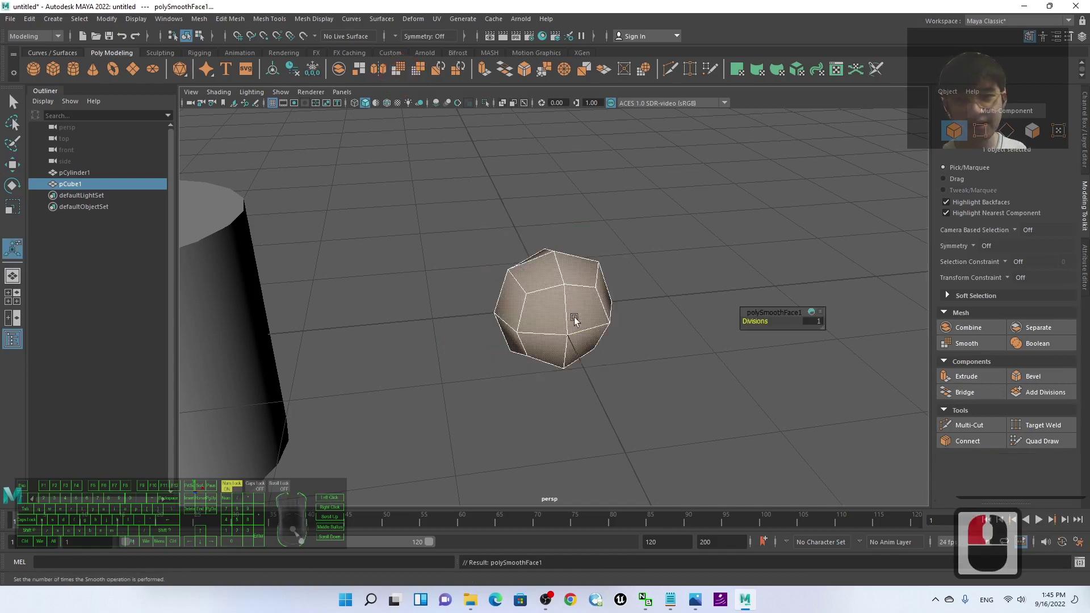
pyautogui.keyDown('alt'); pyautogui.moveTo(646, 325); pyautogui.dragTo(485, 292); pyautogui.keyUp('alt')
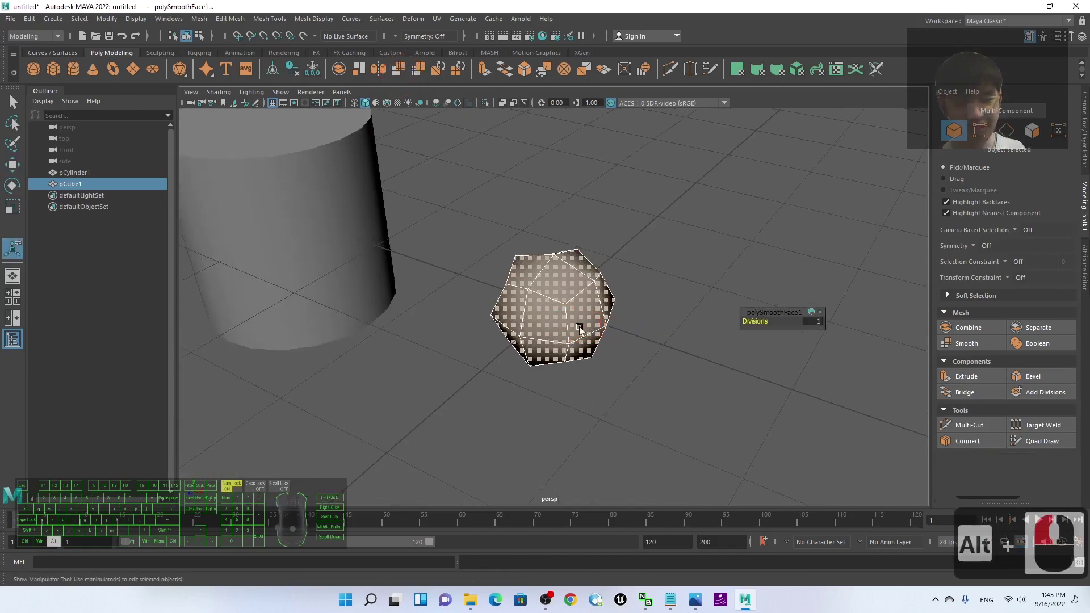
pyautogui.hotkey('ctrl', 'z')
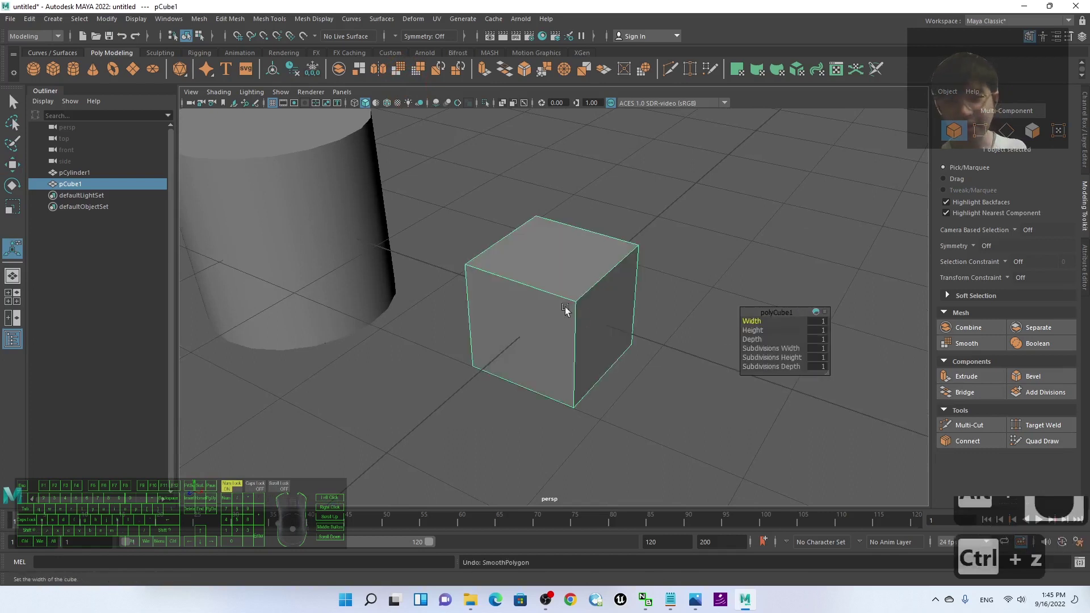
pyautogui.click(567, 264)
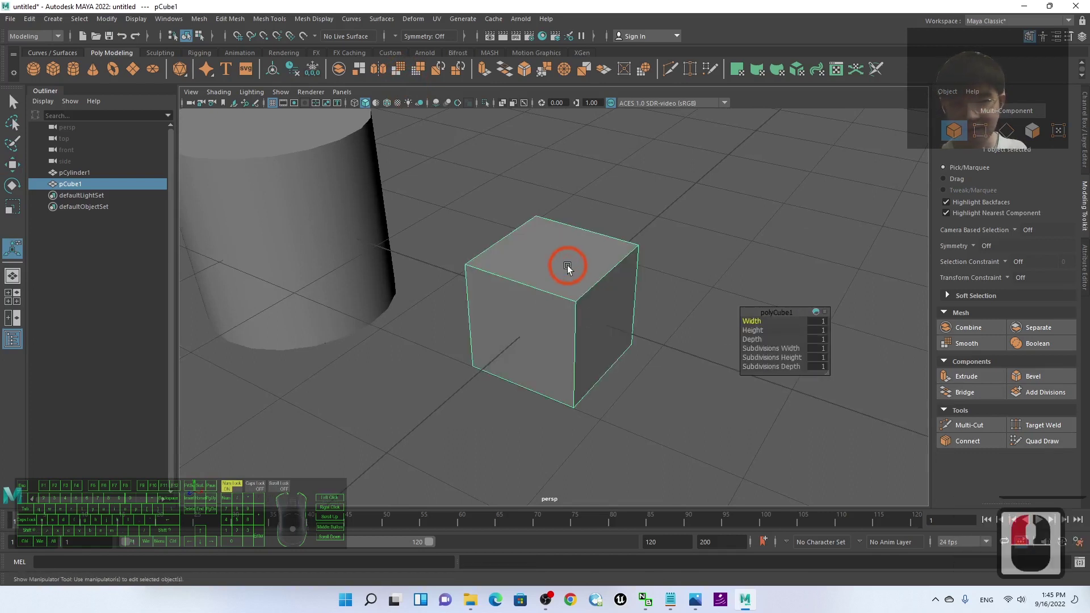
# Use Connect on a top edge of the cube to preview a midpoint loop (1 segment, slide 0.50).
pyautogui.click(969, 441)
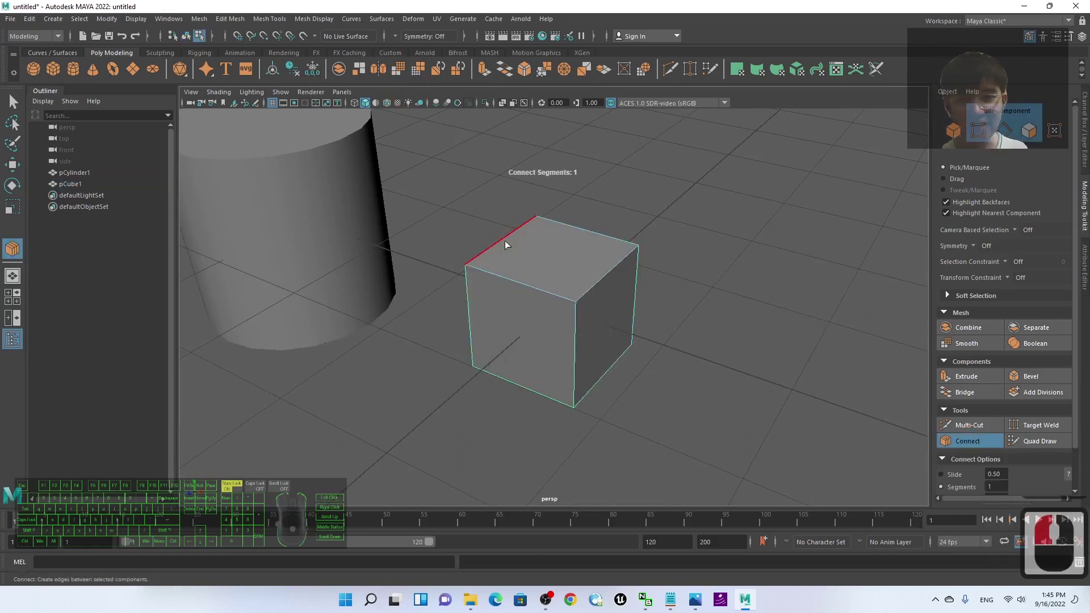
pyautogui.click(605, 274)
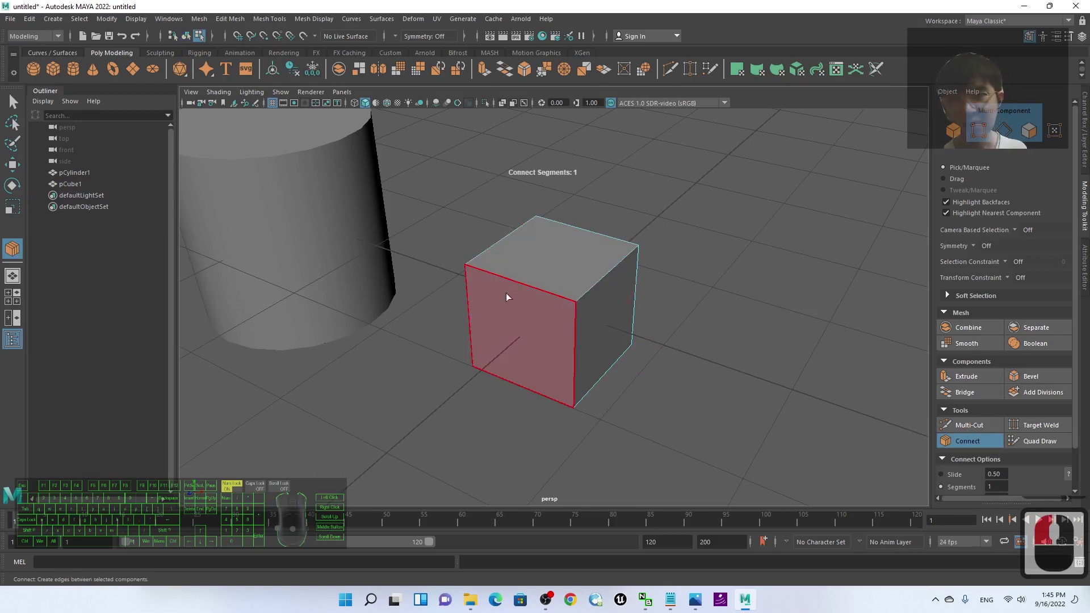
pyautogui.moveTo(526, 320); pyautogui.dragTo(526, 258, button='right')
pyautogui.moveTo(510, 239); pyautogui.dragTo(594, 268)
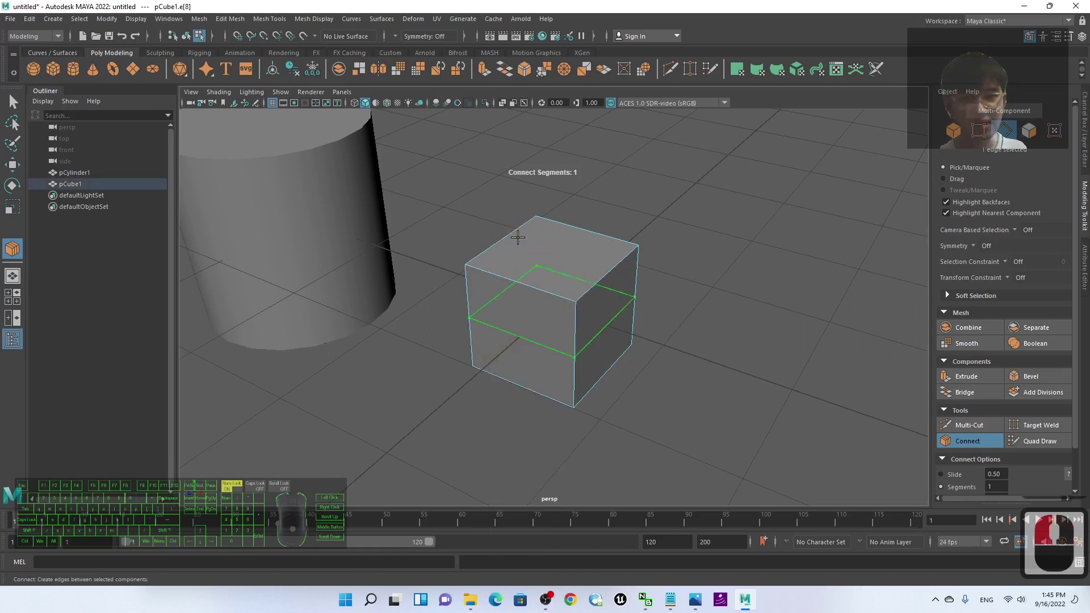
pyautogui.click(509, 234)
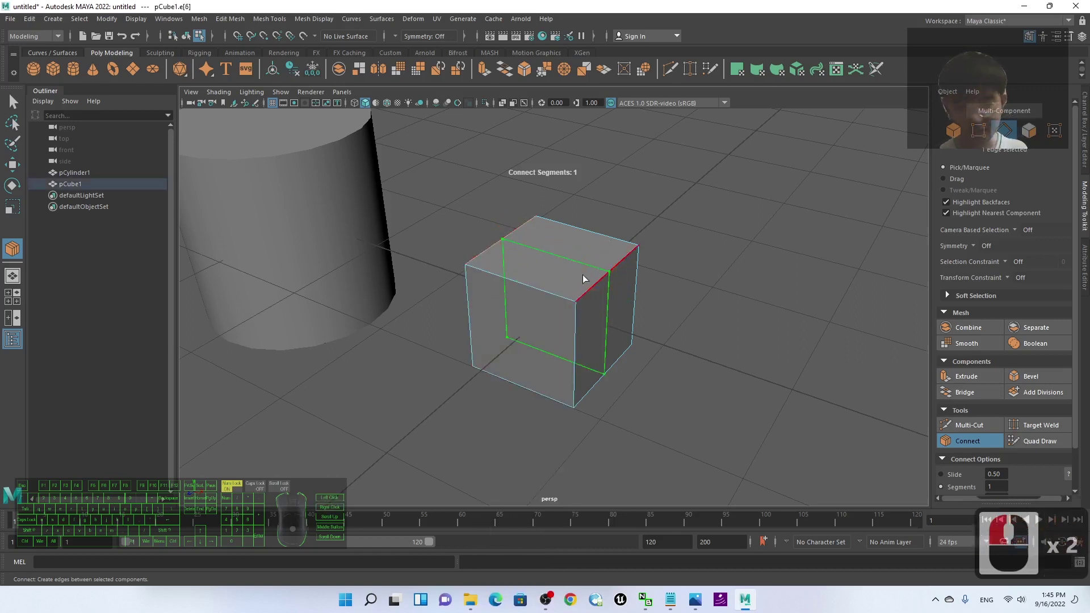
# Commit the edge loop and select the edges across the cube's top with the Move tool.
pyautogui.press('w')
pyautogui.click(515, 284)
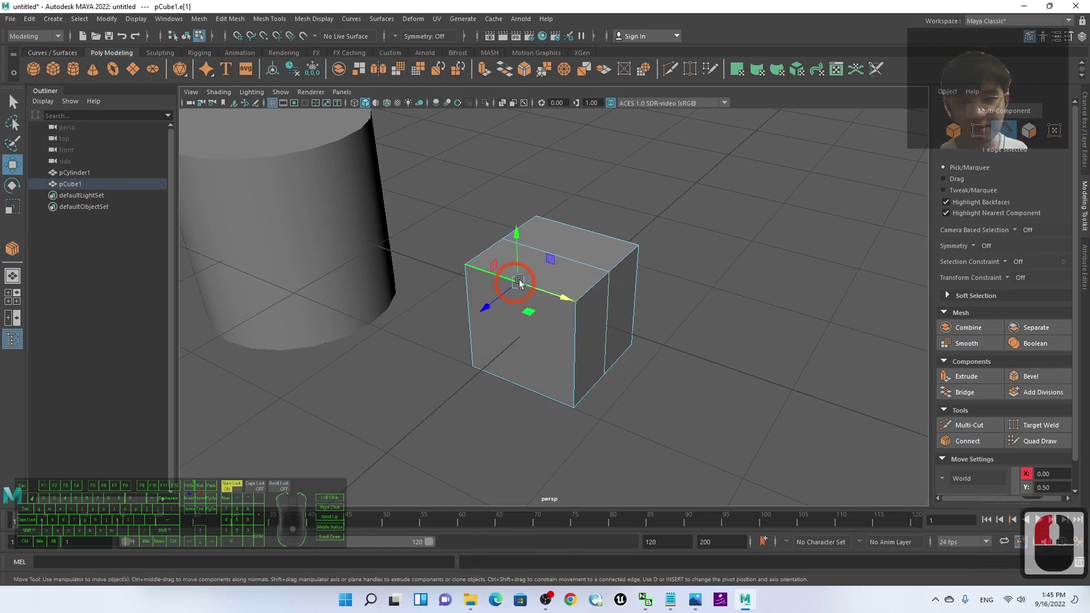
pyautogui.click(514, 233)
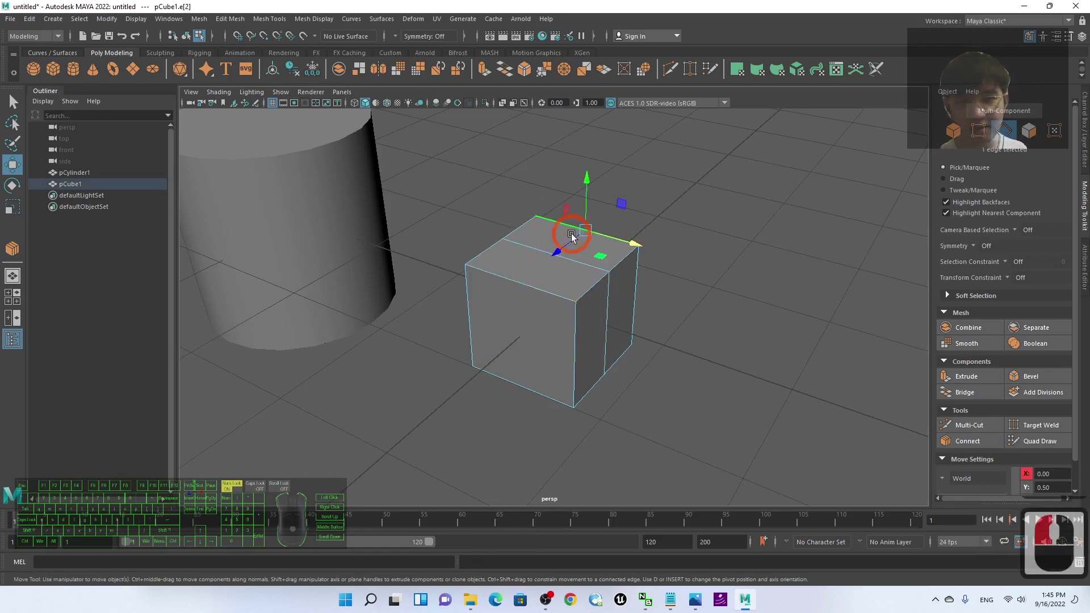
pyautogui.click(515, 233)
pyautogui.click(624, 262)
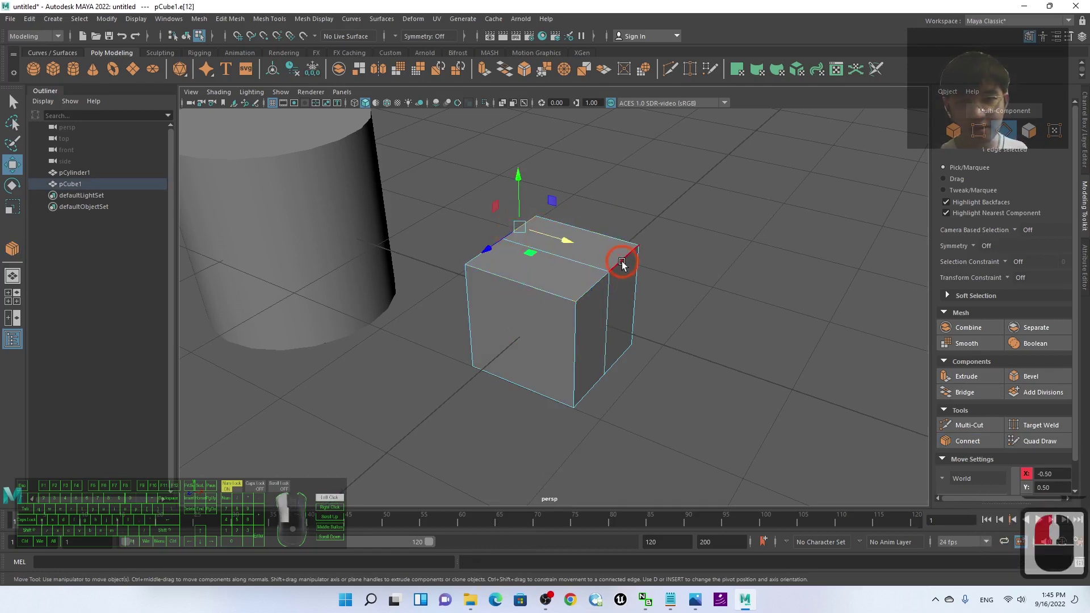
pyautogui.moveTo(492, 252); pyautogui.dragTo(600, 295)
# Select the cube's left vertical edge, nudge it slightly down, then switch to Face mode.
pyautogui.keyDown('alt'); pyautogui.moveTo(637, 389); pyautogui.dragTo(523, 347); pyautogui.keyUp('alt')
pyautogui.click(499, 327)
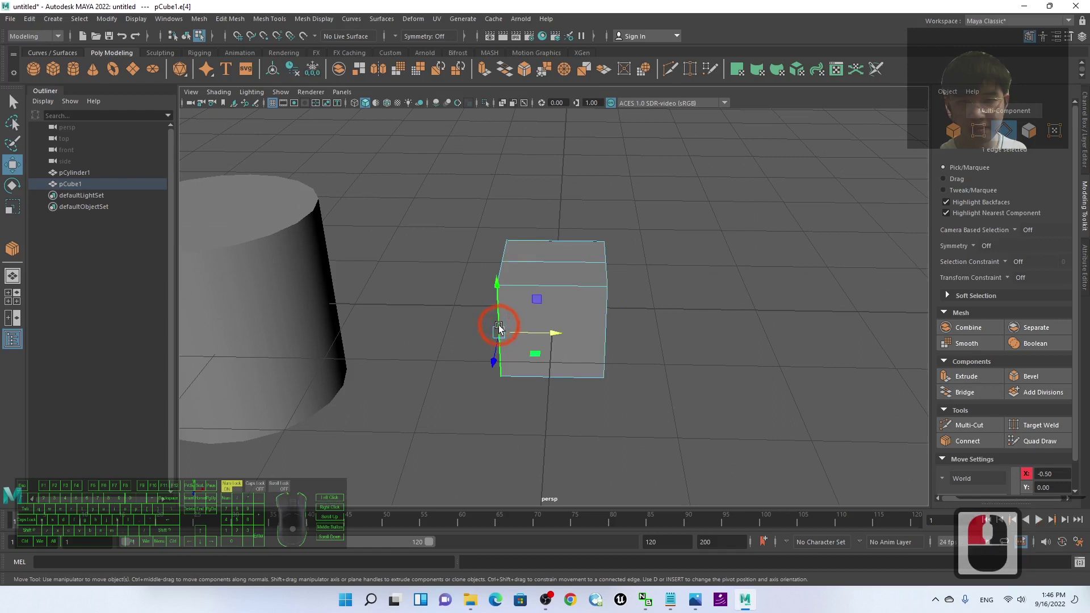
pyautogui.keyDown('shift'); pyautogui.click(606, 333); pyautogui.keyUp('shift')
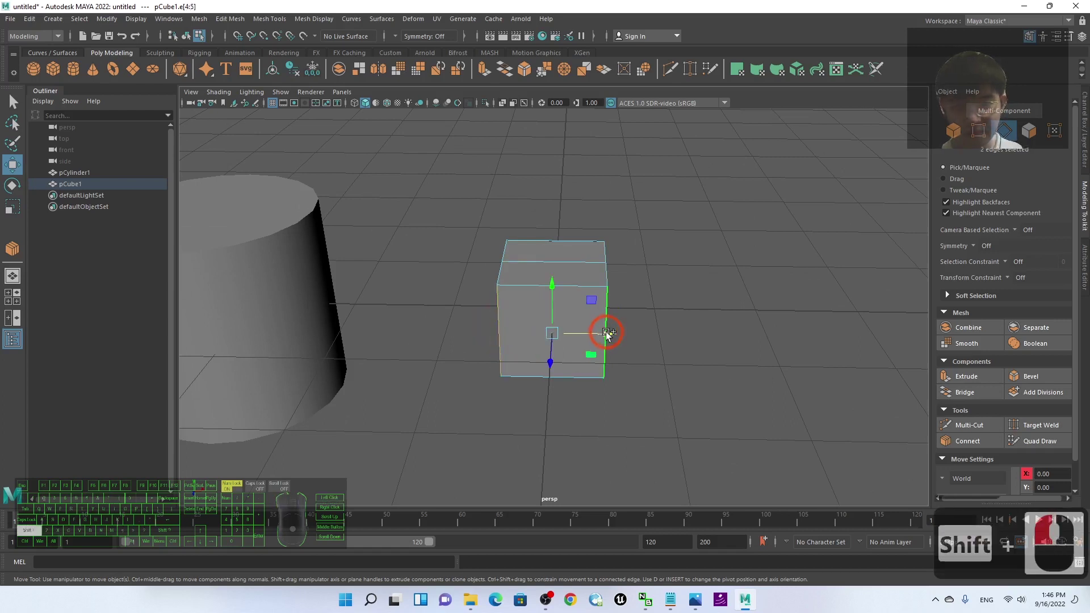
pyautogui.keyDown('shift'); pyautogui.moveTo(500, 318); pyautogui.dragTo(697, 358, button='right'); pyautogui.keyUp('shift')
pyautogui.click(531, 324)
pyautogui.click(520, 322)
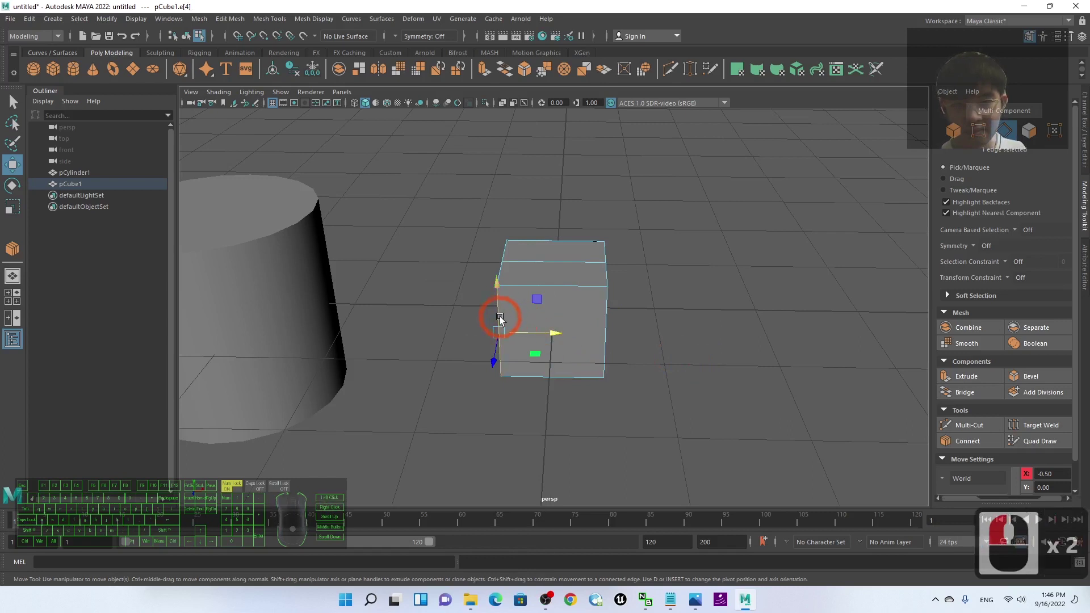
pyautogui.moveTo(499, 318); pyautogui.dragTo(520, 320)
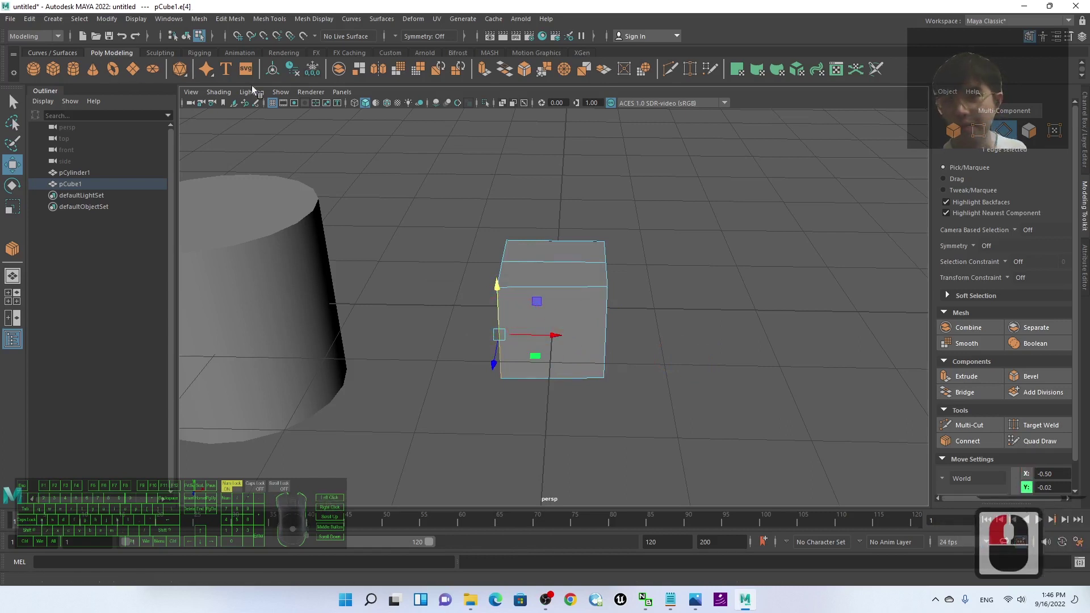
pyautogui.moveTo(544, 305); pyautogui.dragTo(509, 329, button='right')
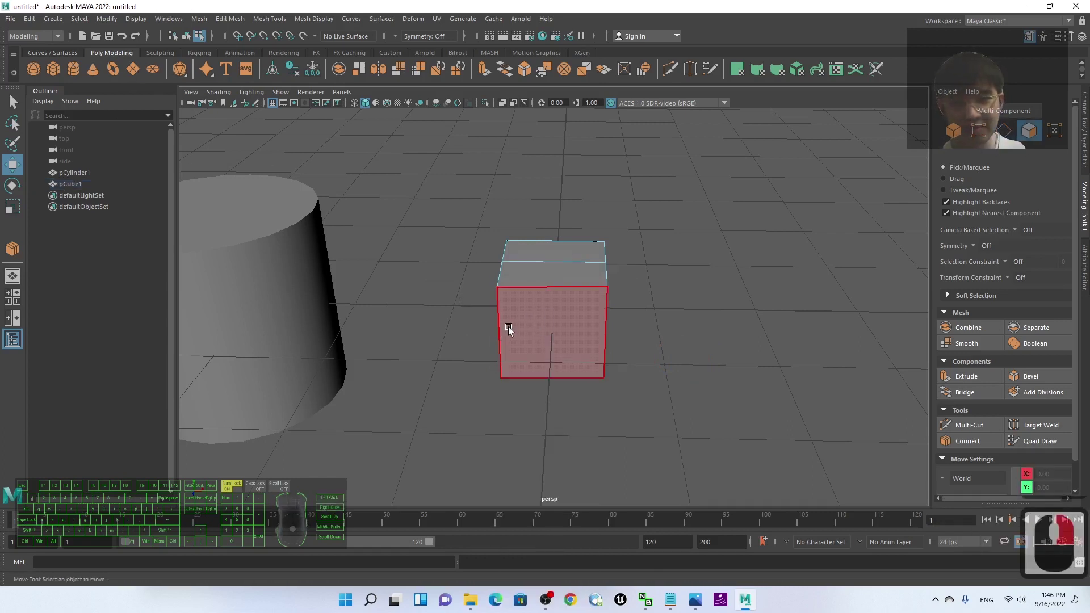
# Select the cube's faces and start Connect to split the top face with a new edge.
pyautogui.moveTo(616, 328); pyautogui.dragTo(619, 328)
pyautogui.keyDown('alt'); pyautogui.moveTo(752, 312); pyautogui.dragTo(700, 321); pyautogui.keyUp('alt')
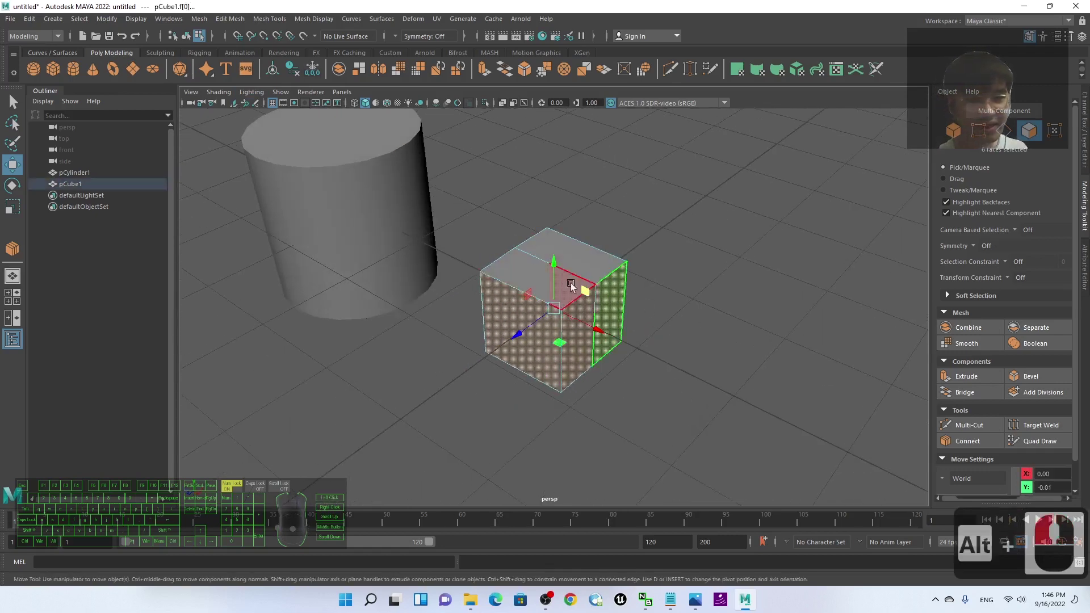
pyautogui.click(967, 442)
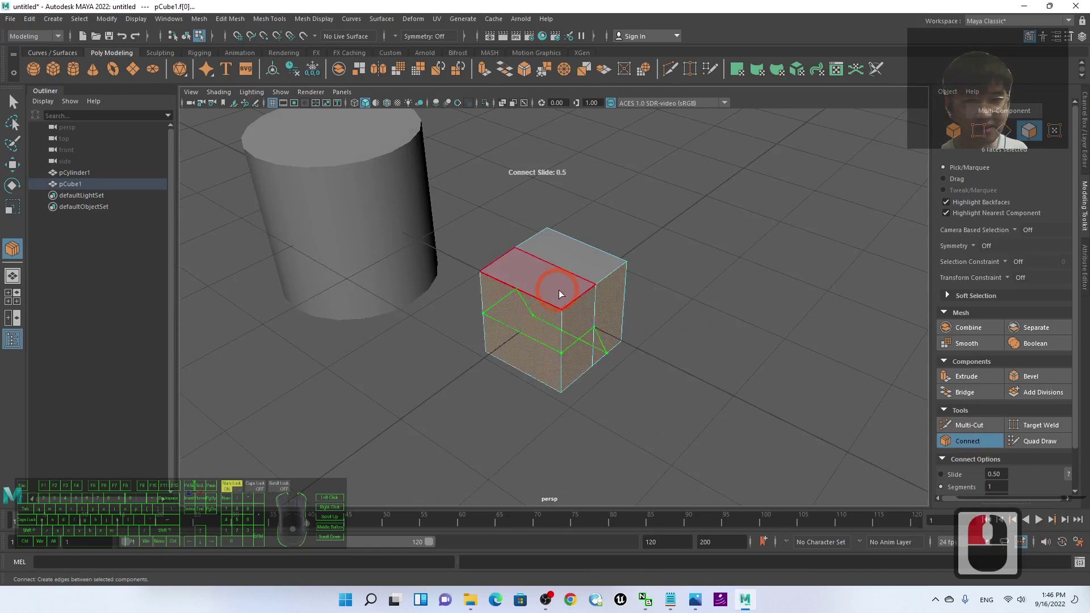
pyautogui.doubleClick(531, 239)
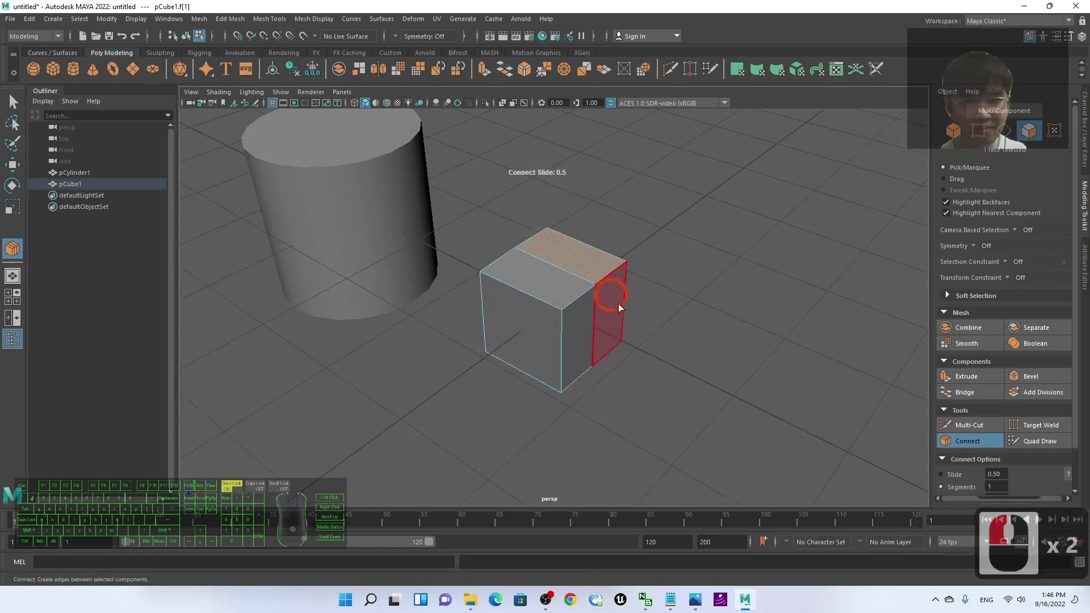
pyautogui.scroll(2, 670, 296)
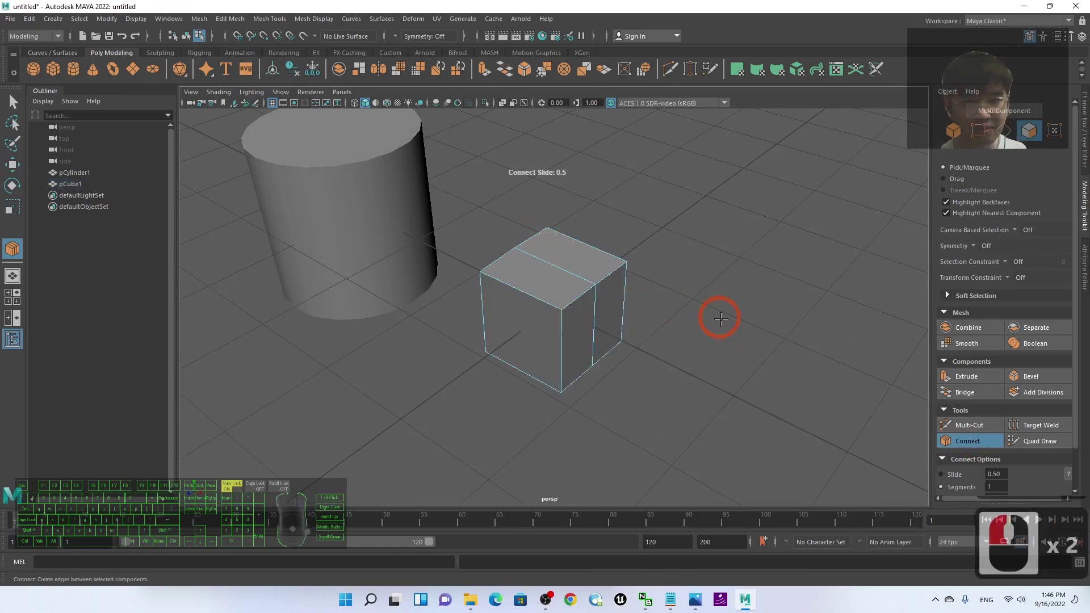
# Connect across the side faces to add a horizontal loop around pCube1's middle, then deselect.
pyautogui.moveTo(675, 323); pyautogui.dragTo(559, 343)
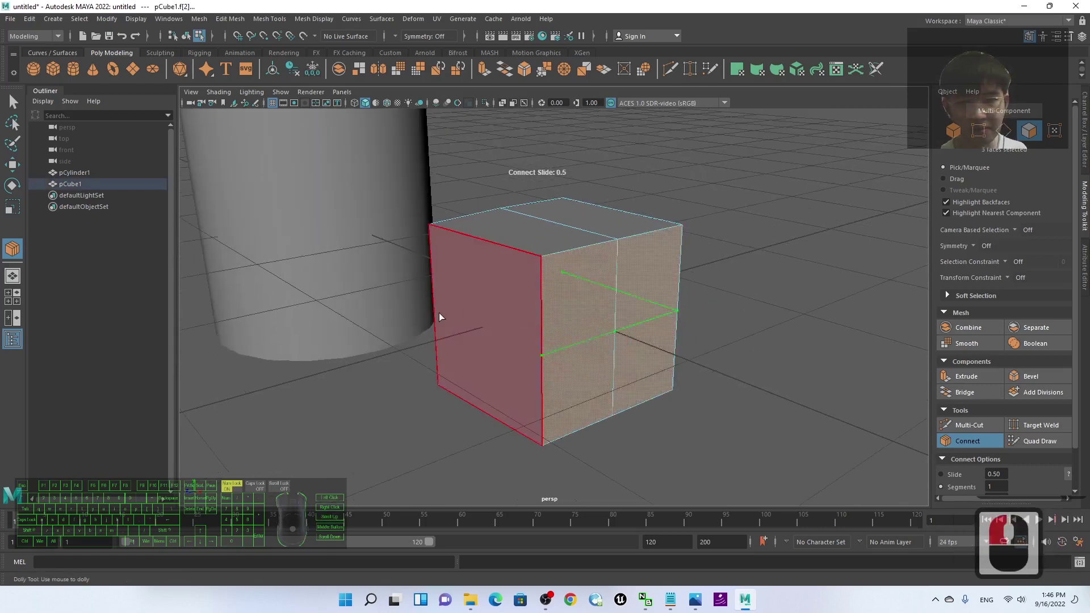
pyautogui.click(549, 360)
pyautogui.click(728, 382)
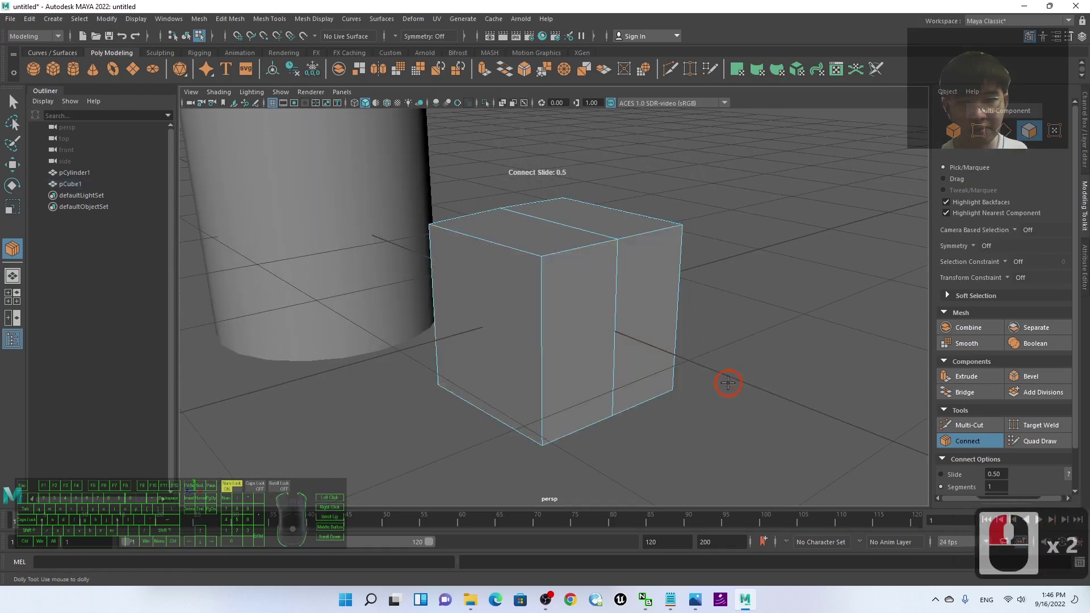
pyautogui.moveTo(676, 316); pyautogui.dragTo(528, 345)
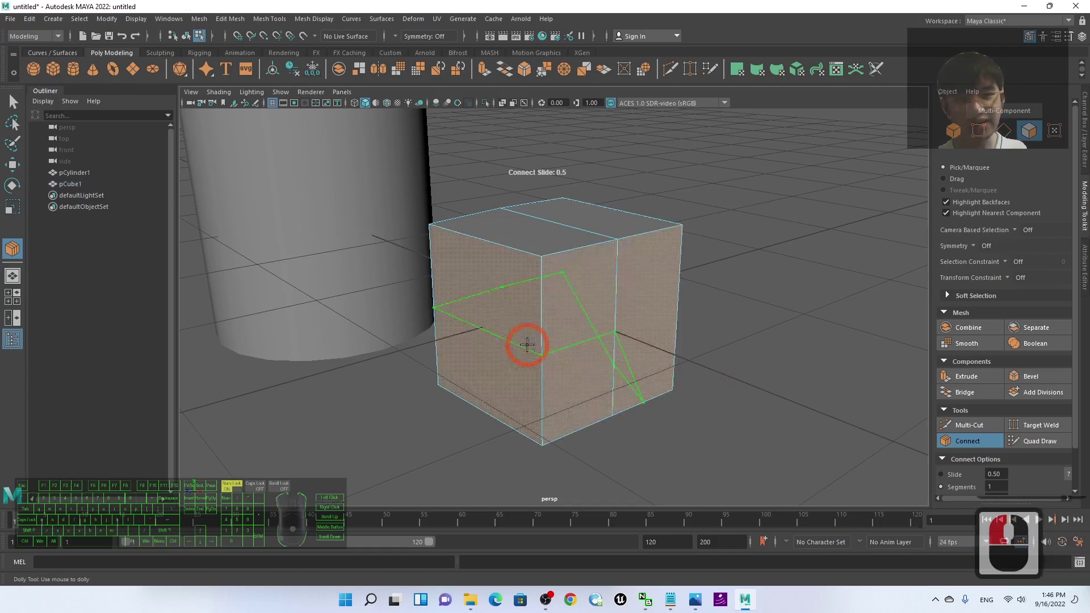
pyautogui.press('Return')
pyautogui.keyDown('alt'); pyautogui.moveTo(431, 443); pyautogui.dragTo(516, 453); pyautogui.keyUp('alt')
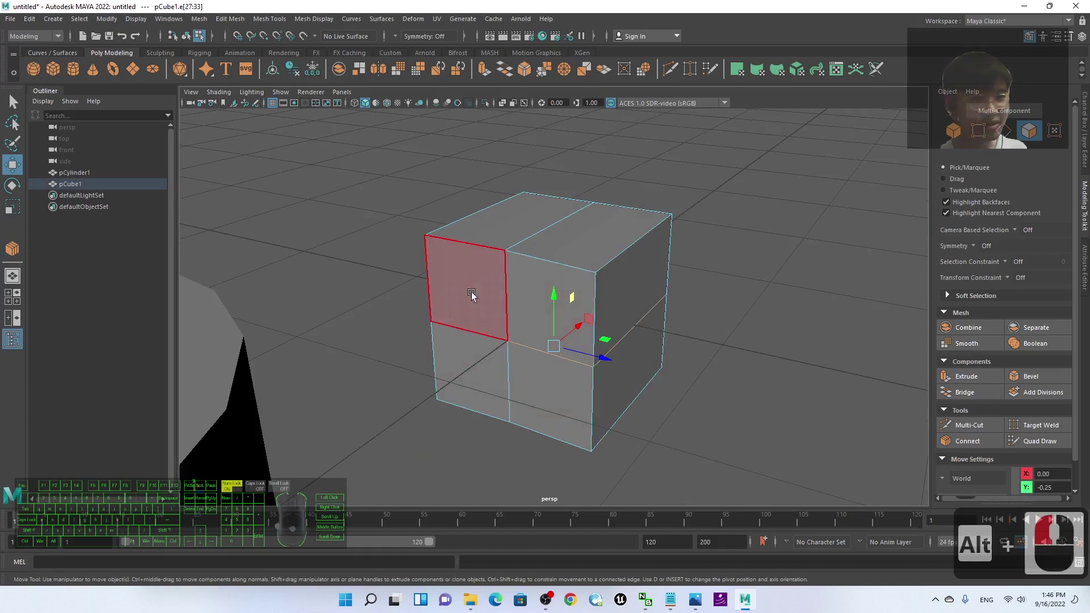
pyautogui.keyDown('alt'); pyautogui.moveTo(477, 294); pyautogui.dragTo(577, 318); pyautogui.keyUp('alt')
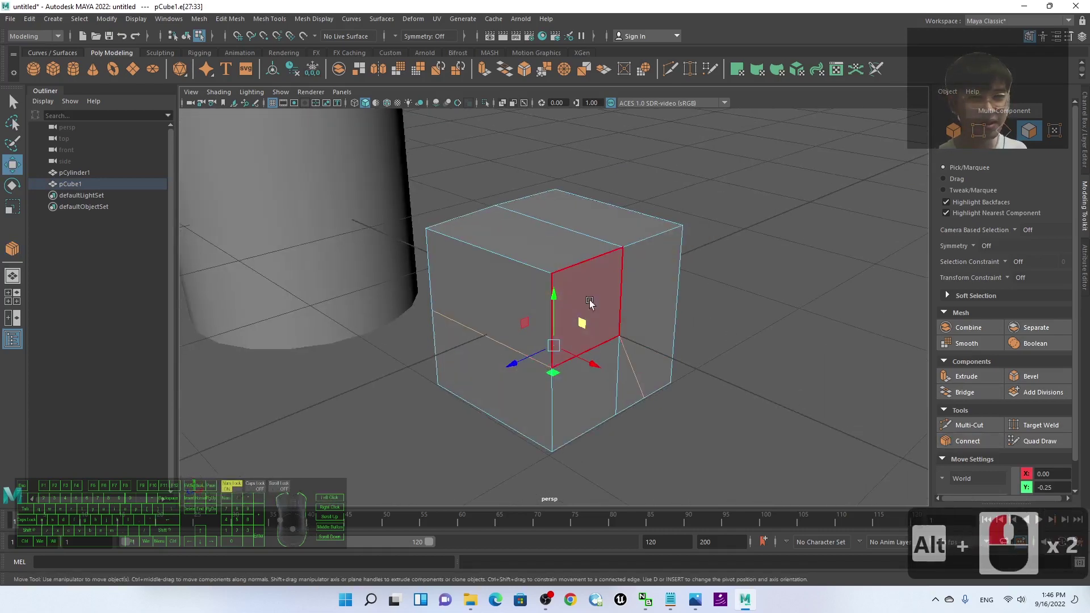
pyautogui.keyDown('alt'); pyautogui.moveTo(741, 363); pyautogui.dragTo(801, 366); pyautogui.keyUp('alt')
pyautogui.click(762, 360)
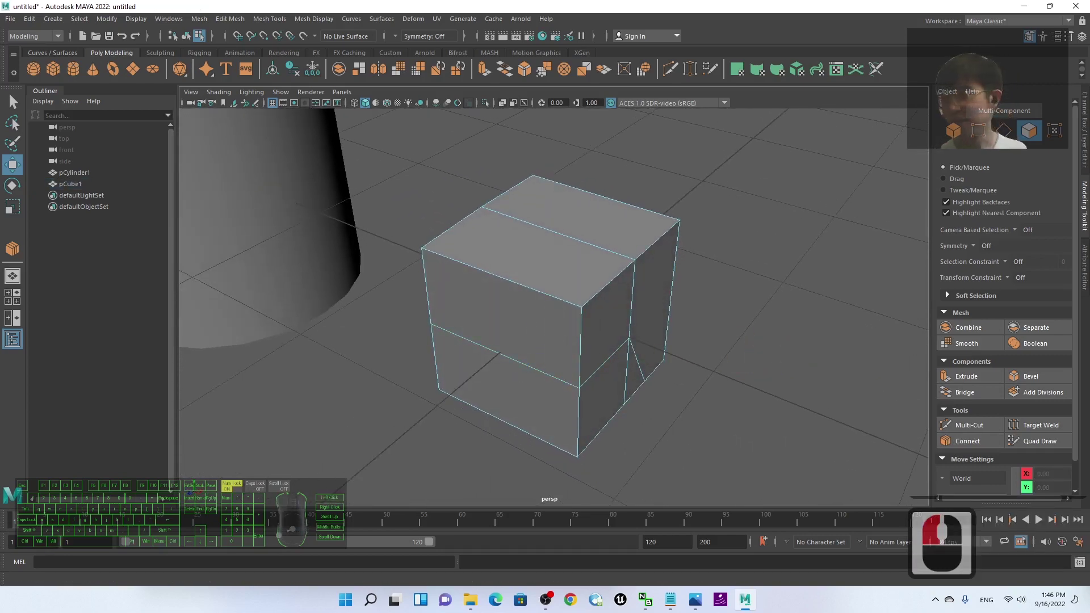
pyautogui.click(670, 599)
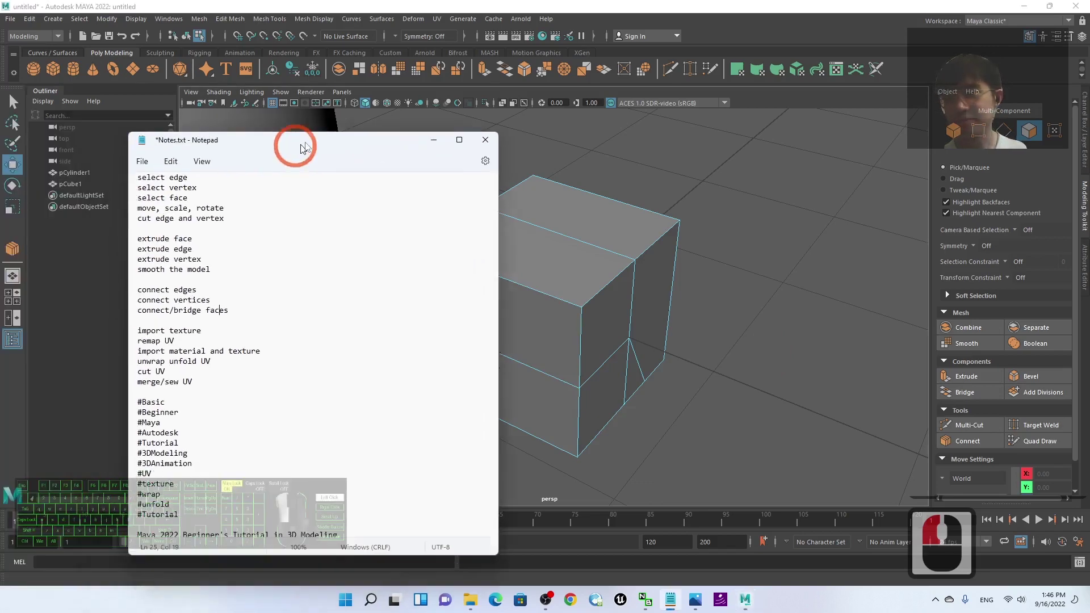
pyautogui.moveTo(299, 146); pyautogui.dragTo(297, 129)
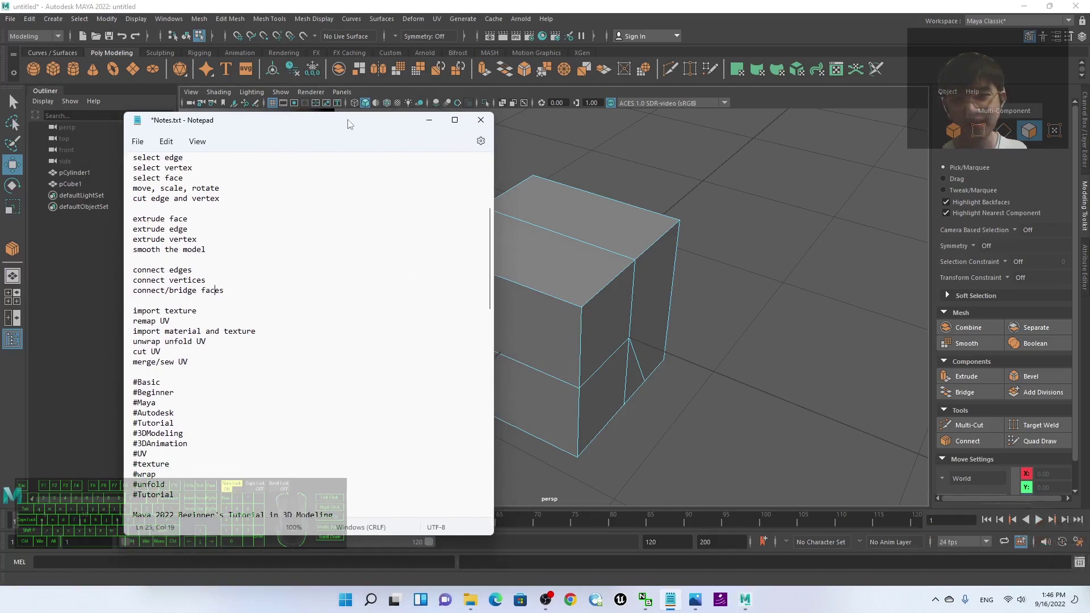
pyautogui.moveTo(351, 120); pyautogui.dragTo(1, 123)
pyautogui.scroll(-3, 397, 239)
# Reselect the cylinder and return to Object selection mode.
pyautogui.click(323, 205)
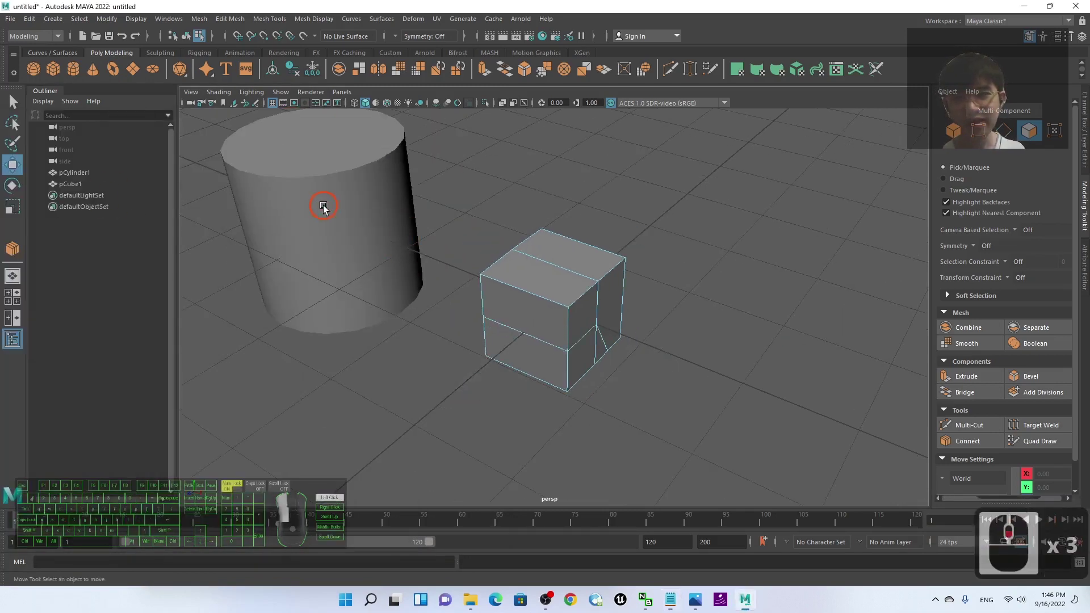
pyautogui.click(538, 222)
pyautogui.click(336, 228)
pyautogui.scroll(-2, 676, 236)
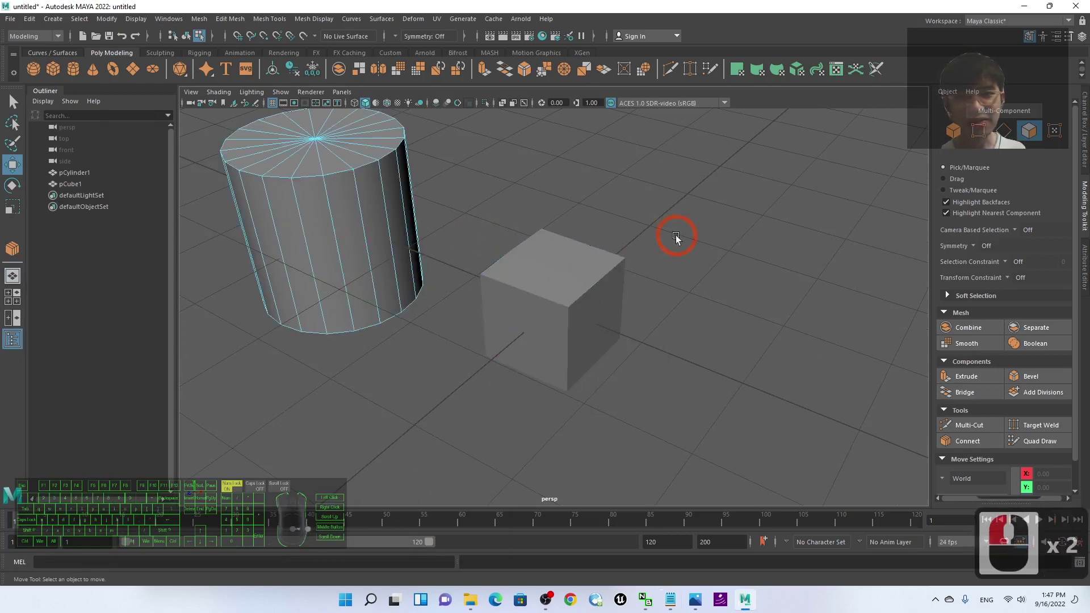
pyautogui.scroll(-1, 716, 328)
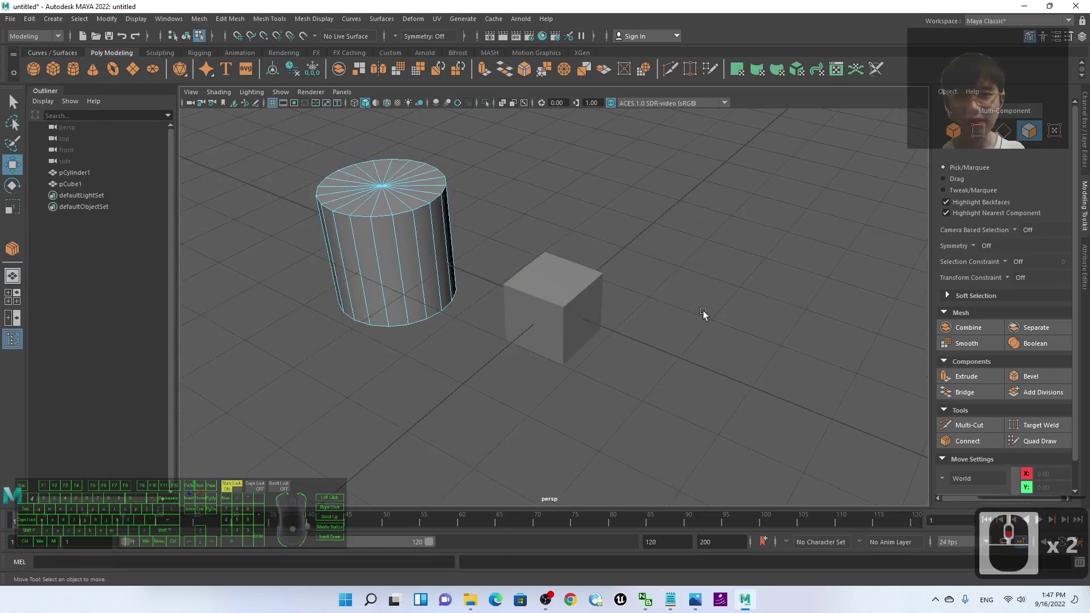
pyautogui.click(704, 313)
pyautogui.click(649, 225)
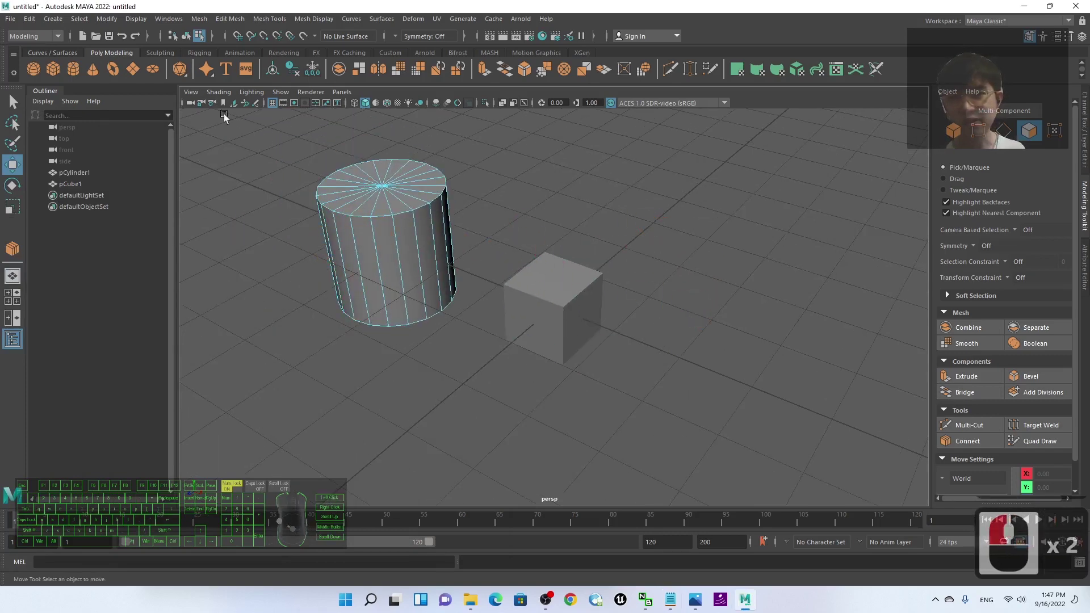
pyautogui.rightClick(369, 252)
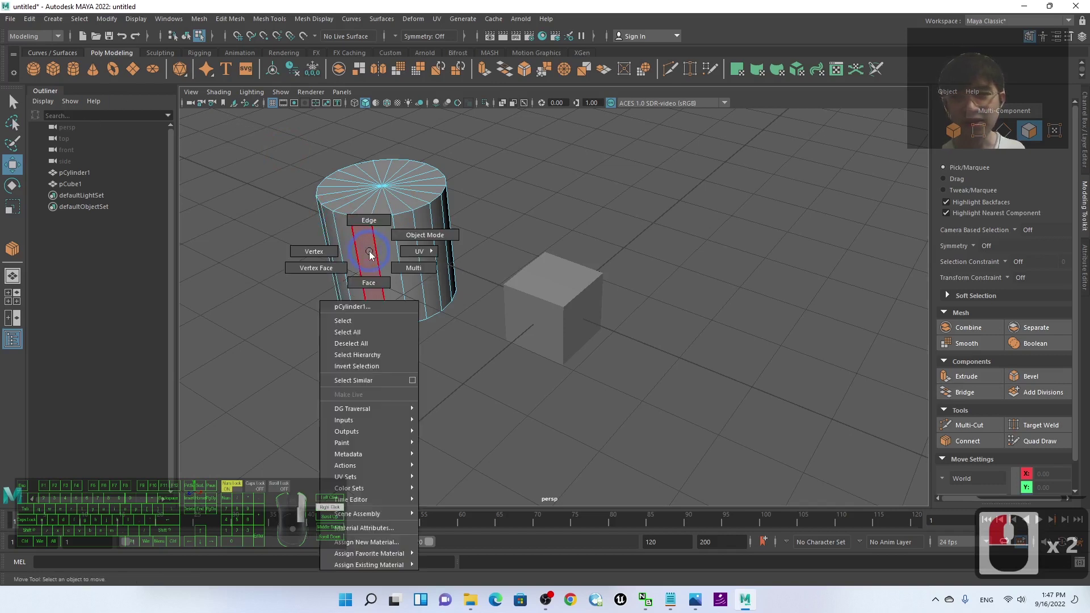
pyautogui.click(416, 236)
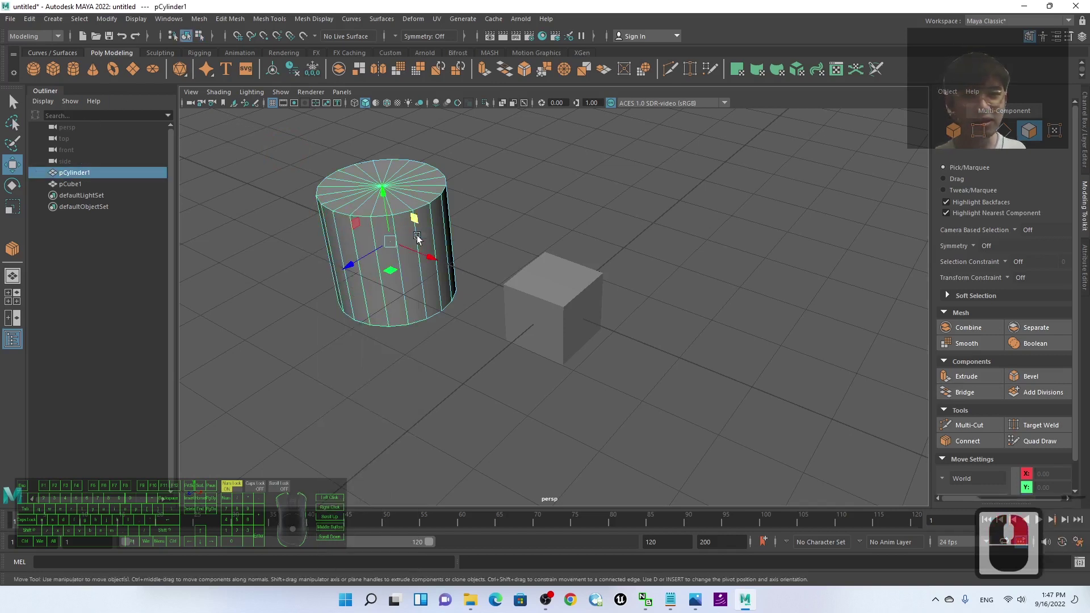
# Combine the cylinder and the cube into a single mesh, pCylinder2.
pyautogui.click(569, 214)
pyautogui.click(353, 226)
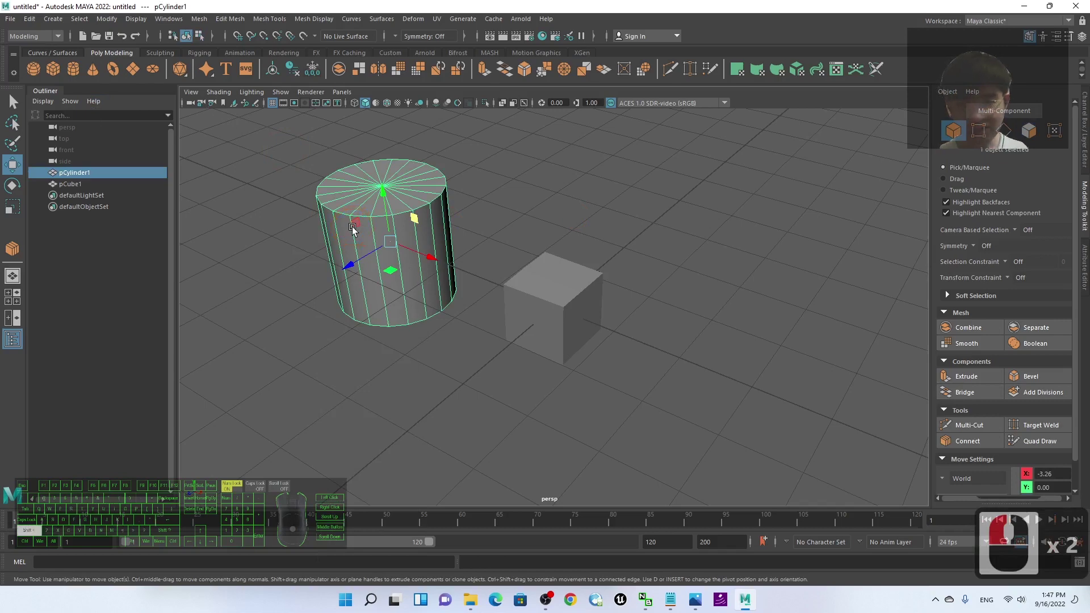
pyautogui.keyDown('shift'); pyautogui.click(568, 305); pyautogui.keyUp('shift')
pyautogui.scroll(2, 272, 240)
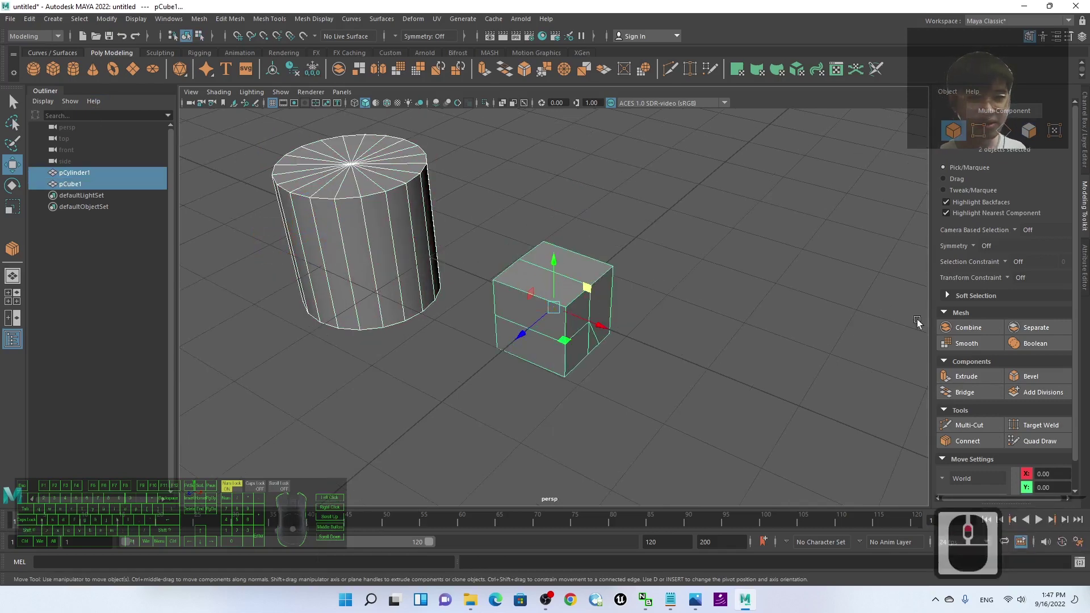
pyautogui.click(968, 328)
# In Face mode on pCylinder2, select the cube's left face facing the cylinder.
pyautogui.click(717, 291)
pyautogui.moveTo(694, 253); pyautogui.dragTo(482, 363)
pyautogui.keyDown('alt'); pyautogui.moveTo(407, 441); pyautogui.dragTo(494, 433, button='right'); pyautogui.keyUp('alt')
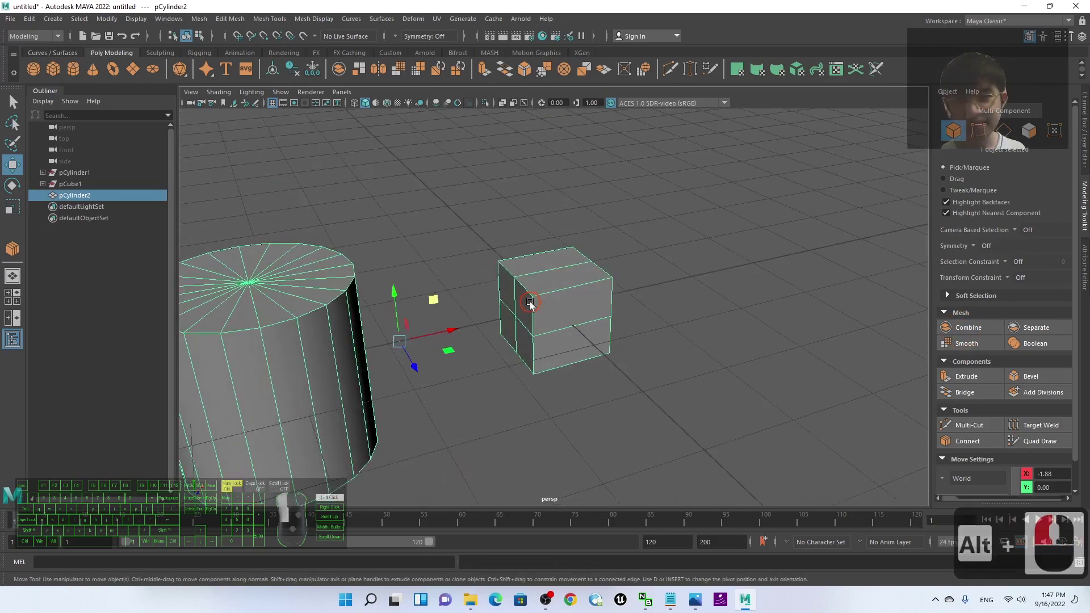
pyautogui.scroll(2, 728, 369)
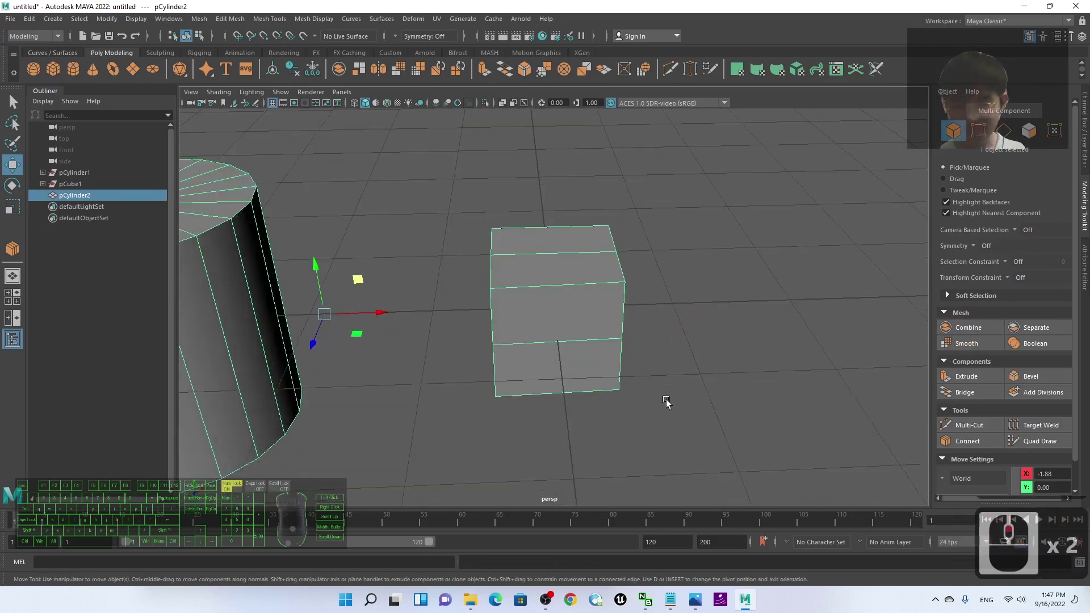
pyautogui.keyDown('shift'); pyautogui.moveTo(643, 409); pyautogui.dragTo(692, 425, button='middle'); pyautogui.keyUp('shift')
pyautogui.click(567, 449)
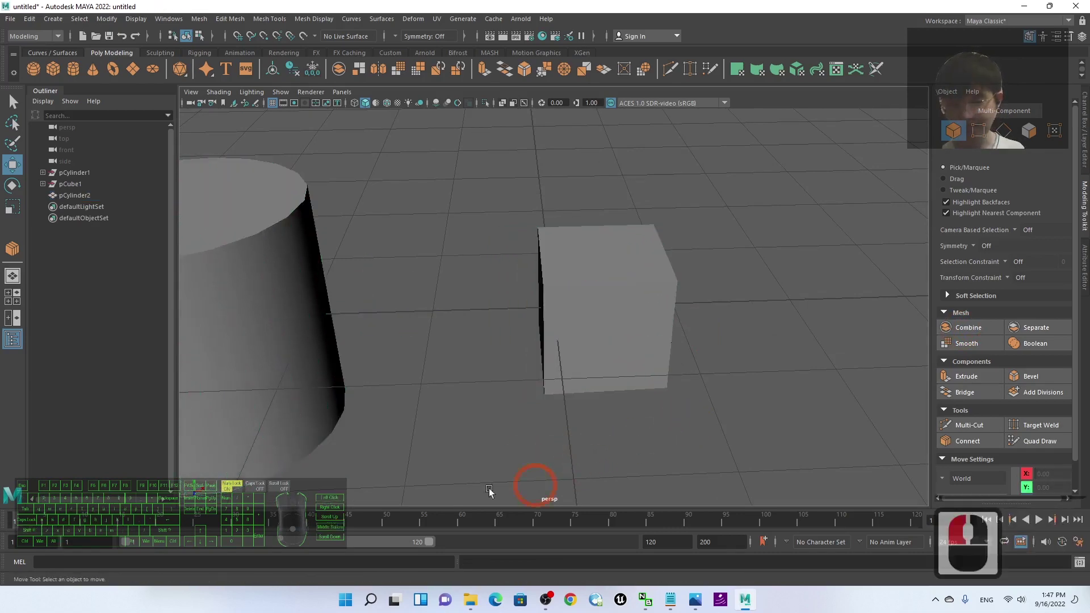
pyautogui.keyDown('alt'); pyautogui.moveTo(421, 459); pyautogui.dragTo(471, 451); pyautogui.keyUp('alt')
pyautogui.click(598, 313)
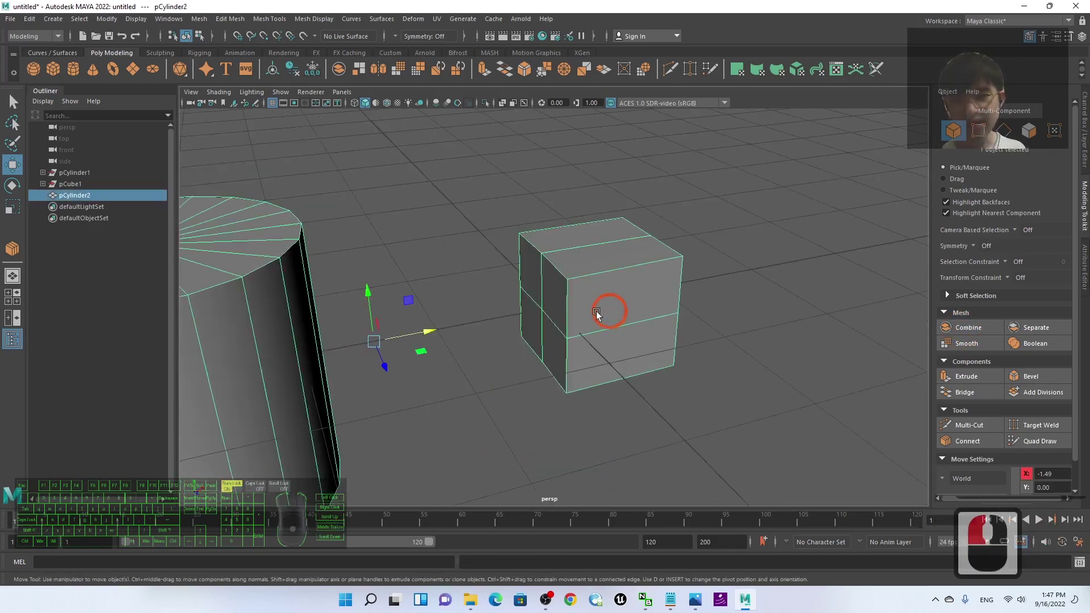
pyautogui.rightClick(564, 296)
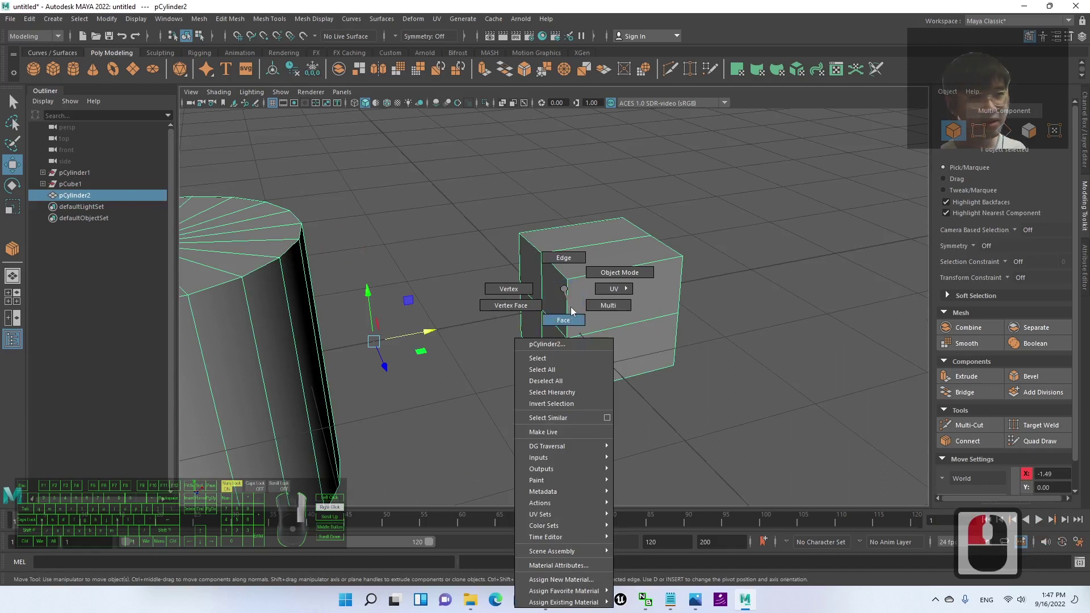
pyautogui.click(565, 316)
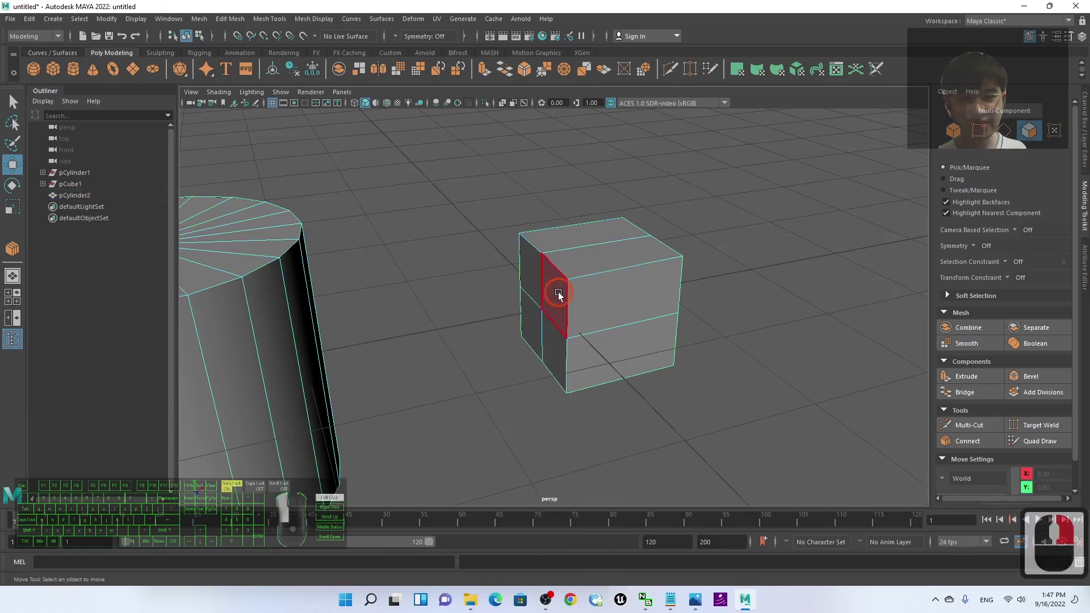
pyautogui.click(559, 294)
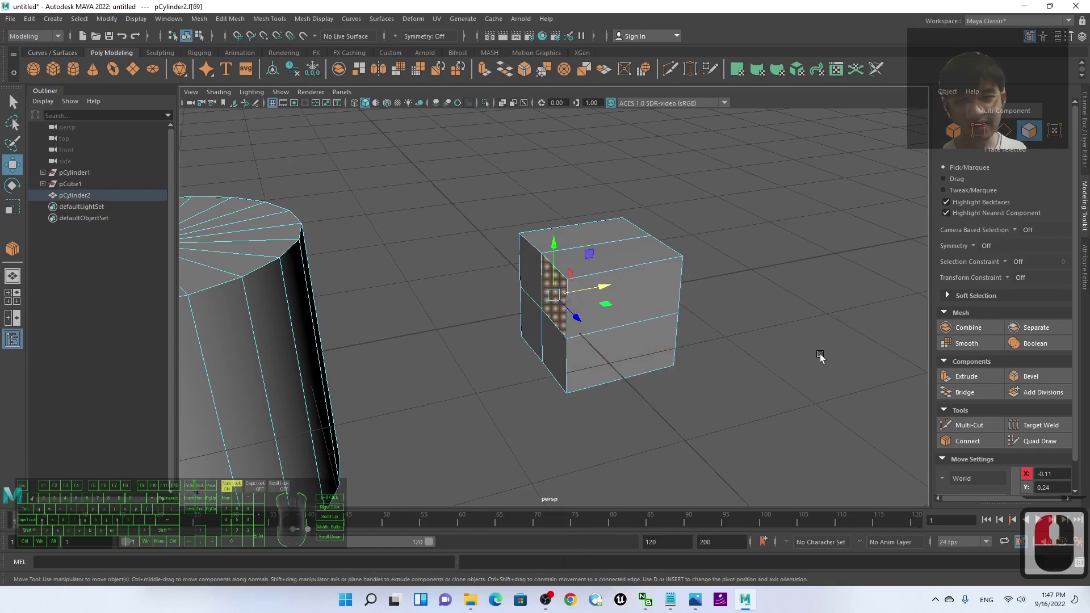
# Select the cylinder's side face and add the cube's left face facing it.
pyautogui.keyDown('alt'); pyautogui.moveTo(820, 356); pyautogui.dragTo(764, 356); pyautogui.keyUp('alt')
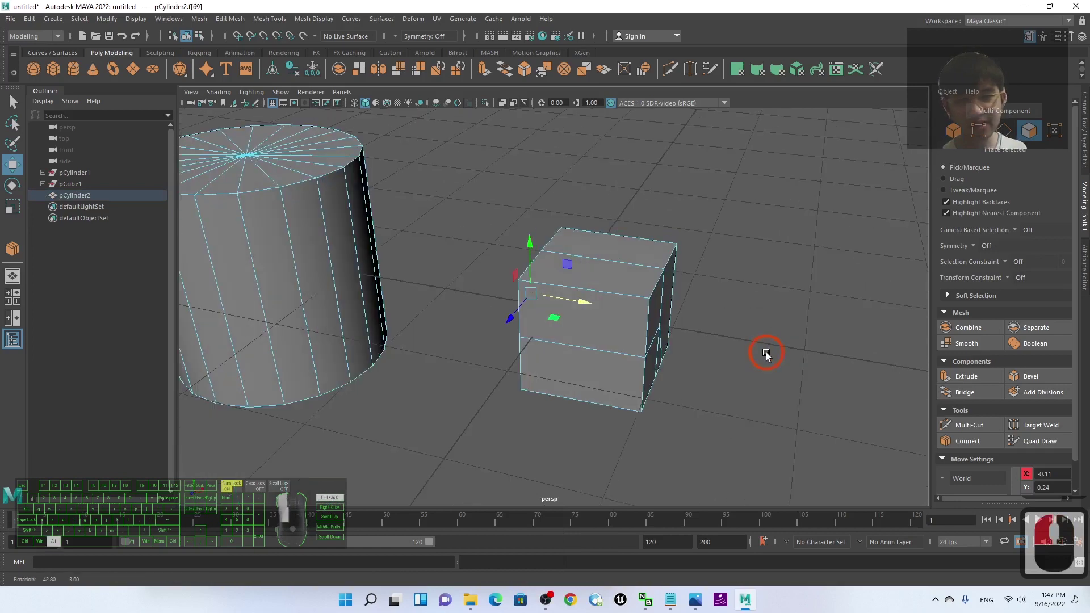
pyautogui.keyDown('shift'); pyautogui.click(338, 264); pyautogui.keyUp('shift')
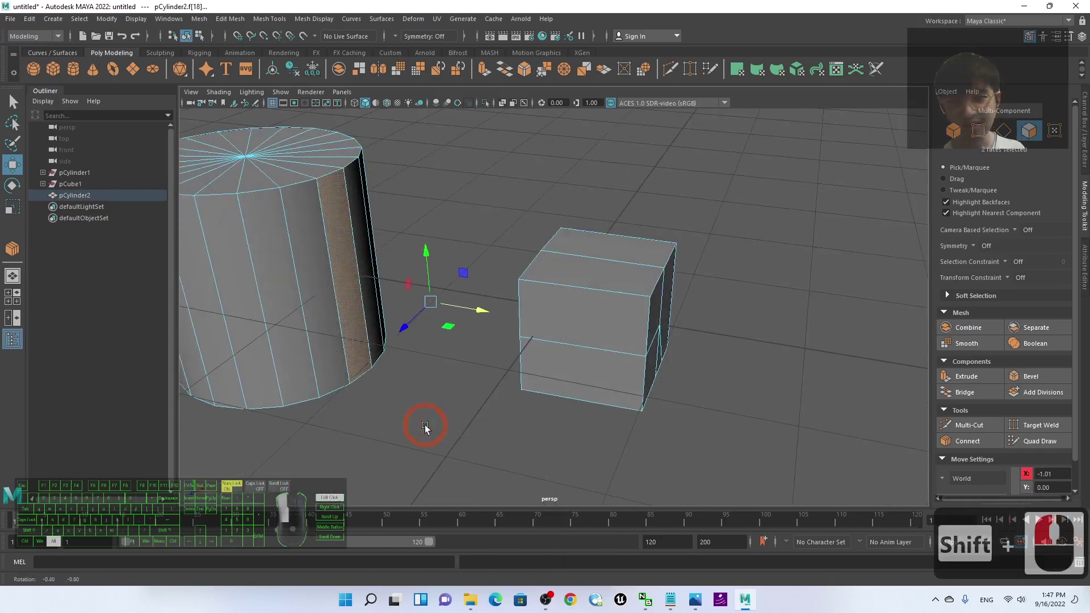
pyautogui.keyDown('alt'); pyautogui.moveTo(425, 425); pyautogui.dragTo(494, 433); pyautogui.keyUp('alt')
pyautogui.click(349, 348)
pyautogui.click(316, 322)
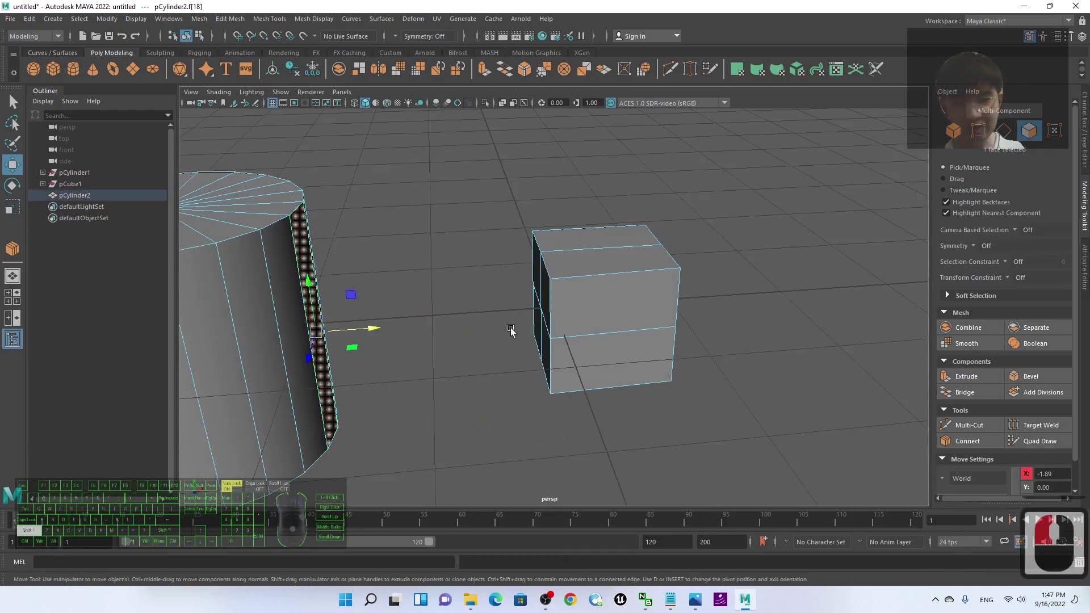
pyautogui.keyDown('shift'); pyautogui.click(547, 291); pyautogui.keyUp('shift')
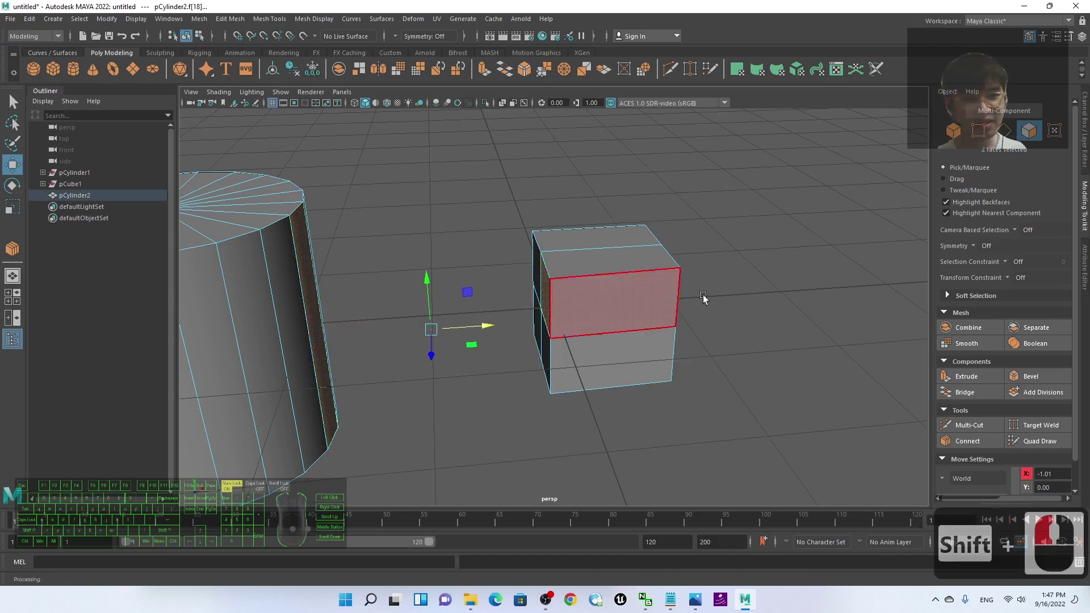
# Bridge the cylinder side face to the cube face, creating polyBridgeEdge1, and inspect the neck.
pyautogui.click(965, 392)
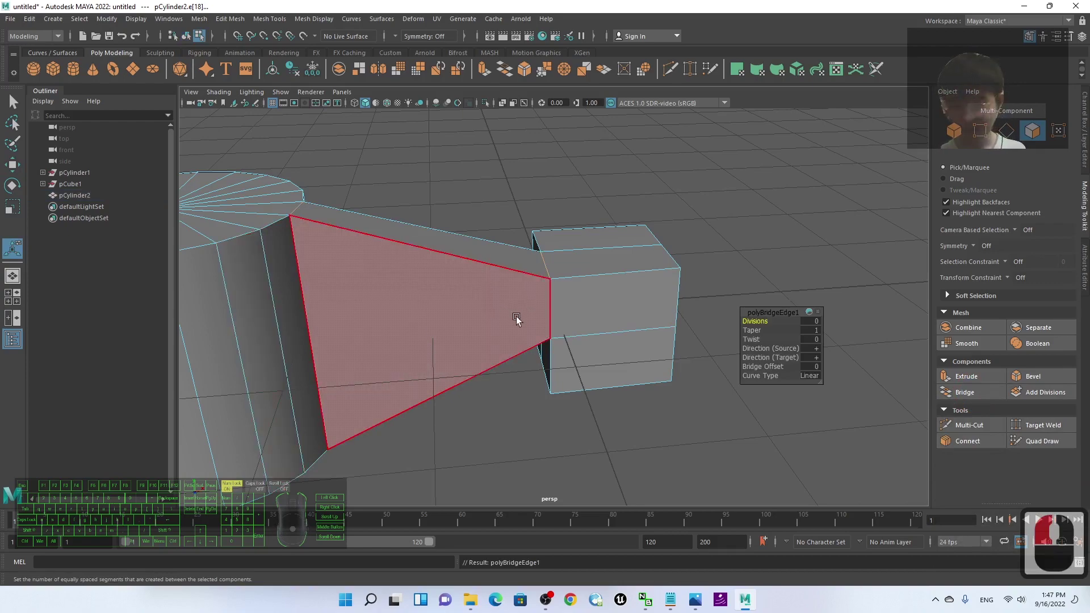
pyautogui.keyDown('alt'); pyautogui.moveTo(653, 312); pyautogui.dragTo(461, 321); pyautogui.keyUp('alt')
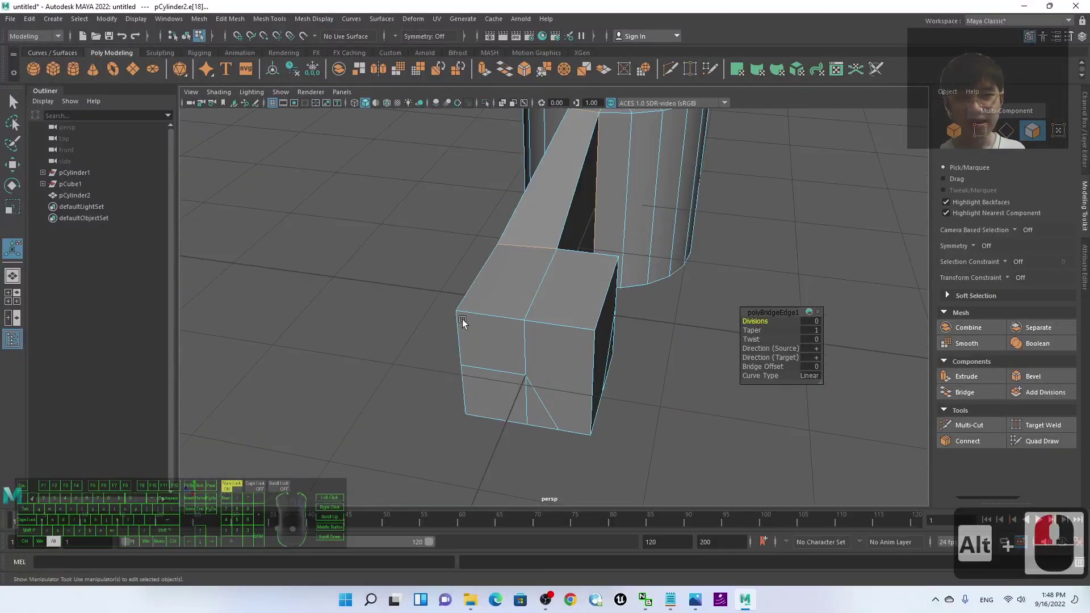
pyautogui.scroll(-3, 643, 289)
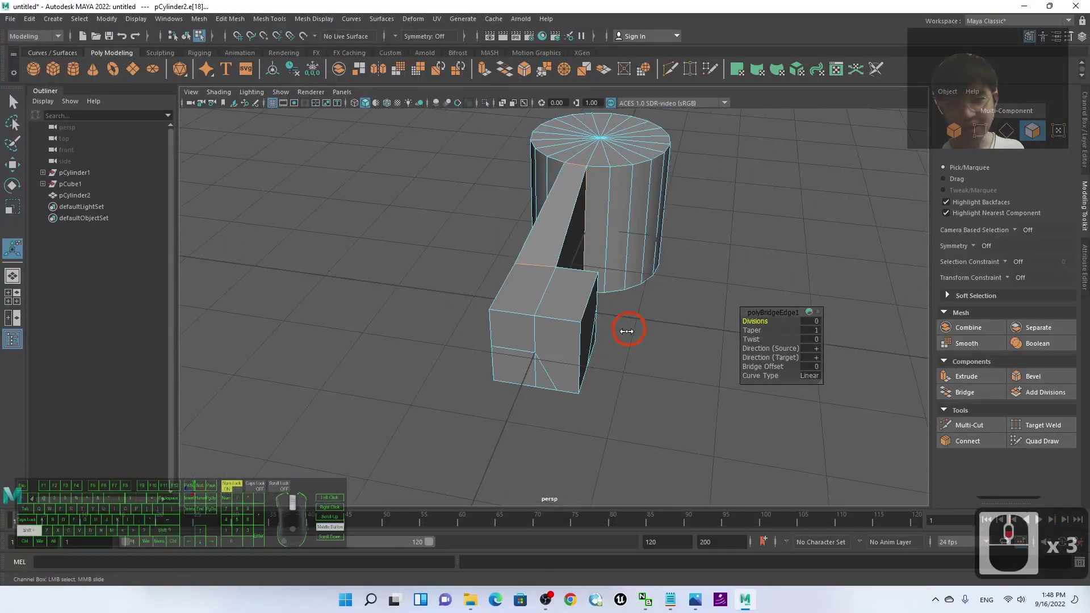
pyautogui.scroll(-2, 621, 376)
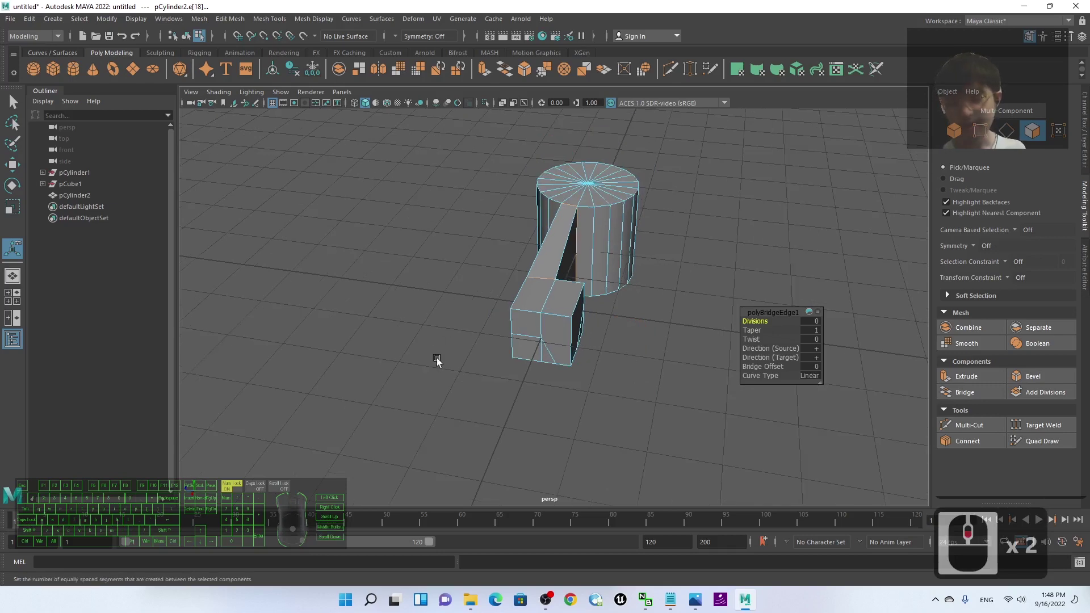
pyautogui.keyDown('alt'); pyautogui.moveTo(437, 360); pyautogui.dragTo(554, 375); pyautogui.keyUp('alt')
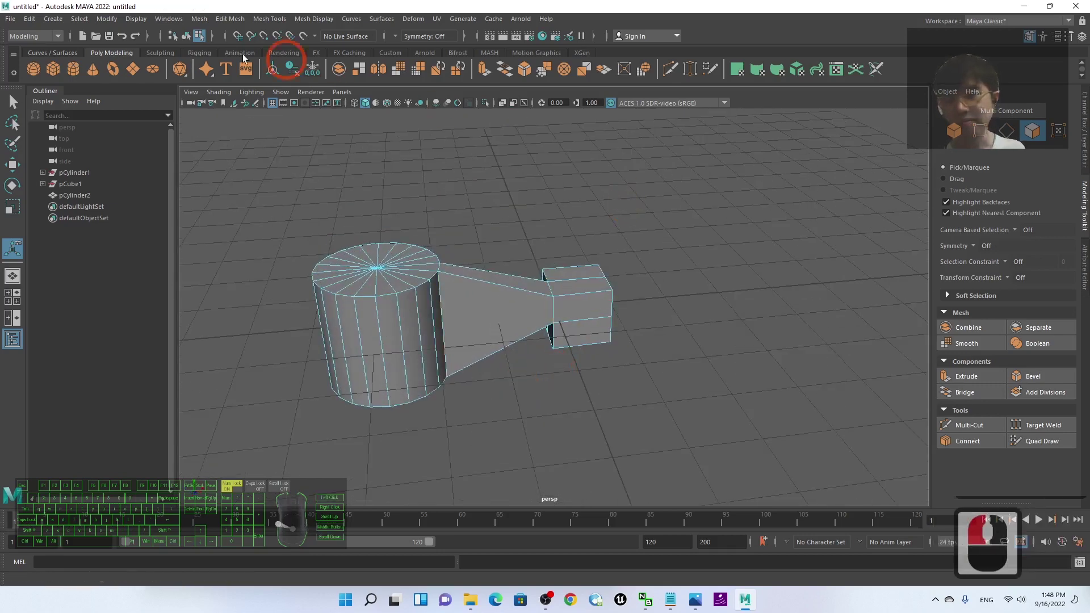
# Create a polygon sphere and move it along X to 2.50, past the cube.
pyautogui.click(36, 72)
pyautogui.click(713, 275)
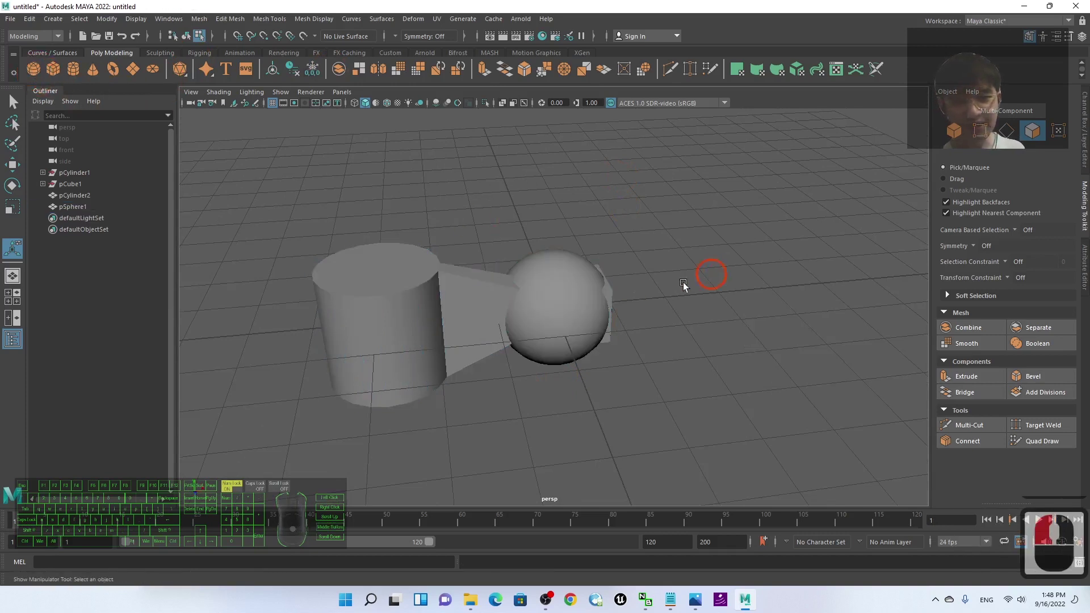
pyautogui.press('w')
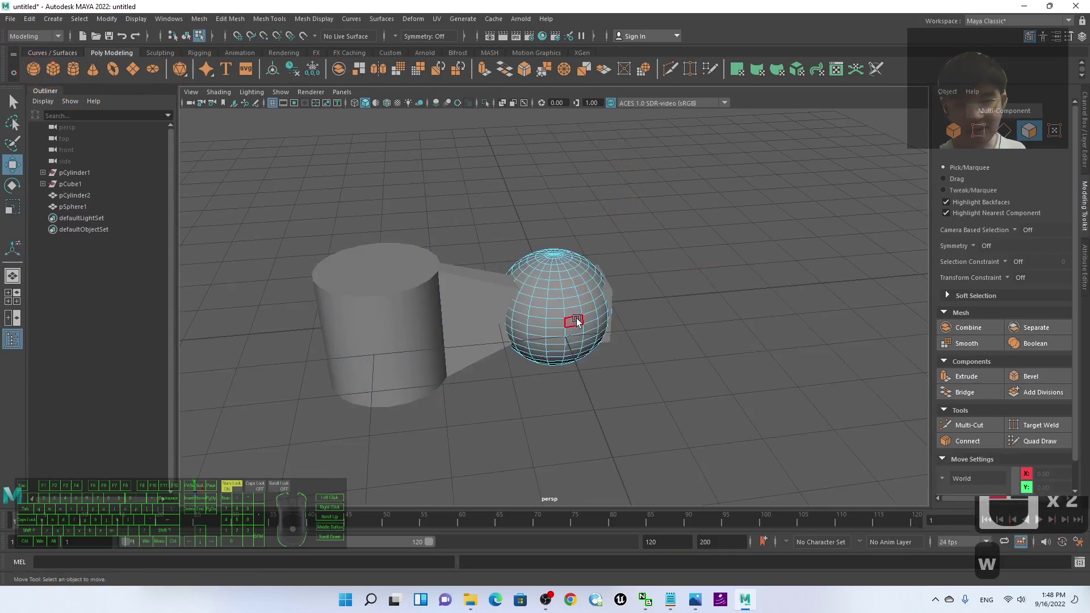
pyautogui.moveTo(568, 288); pyautogui.dragTo(624, 277, button='right')
pyautogui.click(769, 272)
pyautogui.click(519, 301)
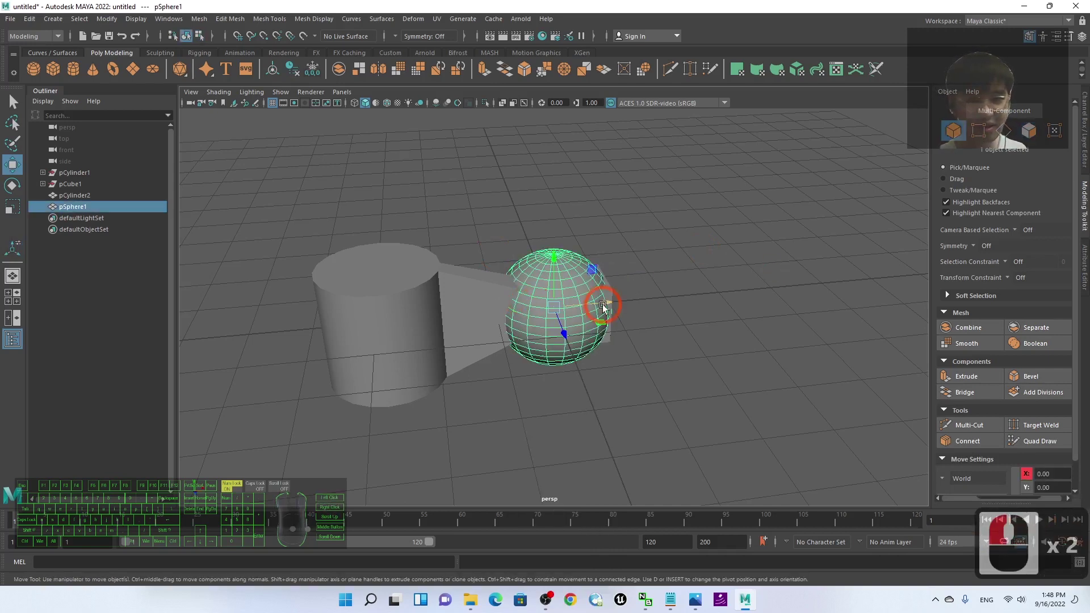
pyautogui.moveTo(608, 299); pyautogui.dragTo(673, 325)
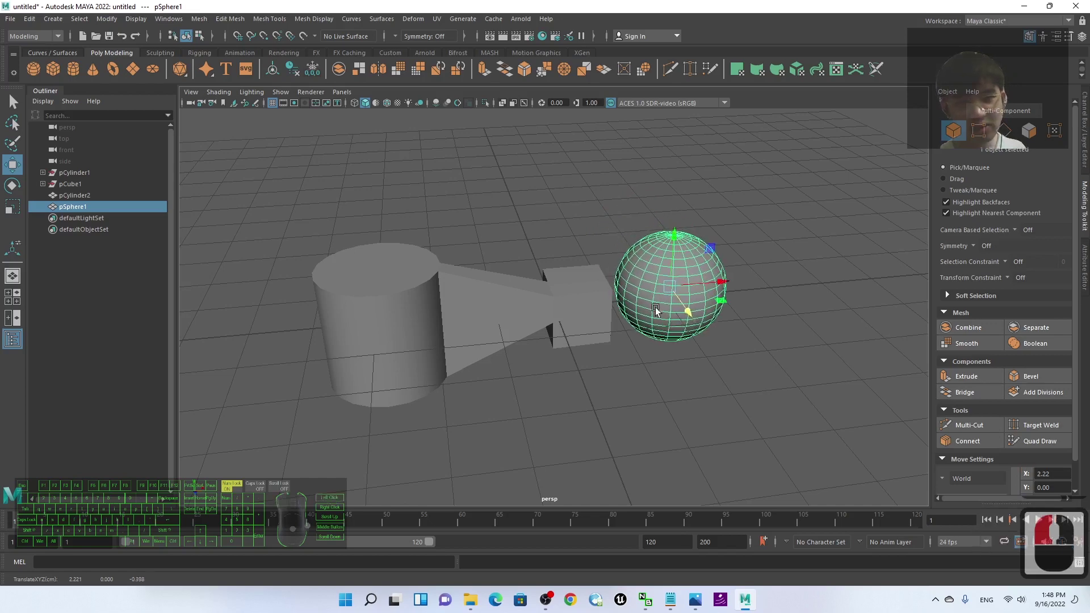
pyautogui.scroll(3, 716, 322)
pyautogui.keyDown('shift'); pyautogui.moveTo(760, 390); pyautogui.dragTo(706, 427, button='middle'); pyautogui.keyUp('shift')
pyautogui.keyDown('alt'); pyautogui.moveTo(705, 427); pyautogui.dragTo(648, 418); pyautogui.keyUp('alt')
# Combine pCylinder2 and the sphere into one mesh, pCylinder3, and clear the selection.
pyautogui.click(500, 296)
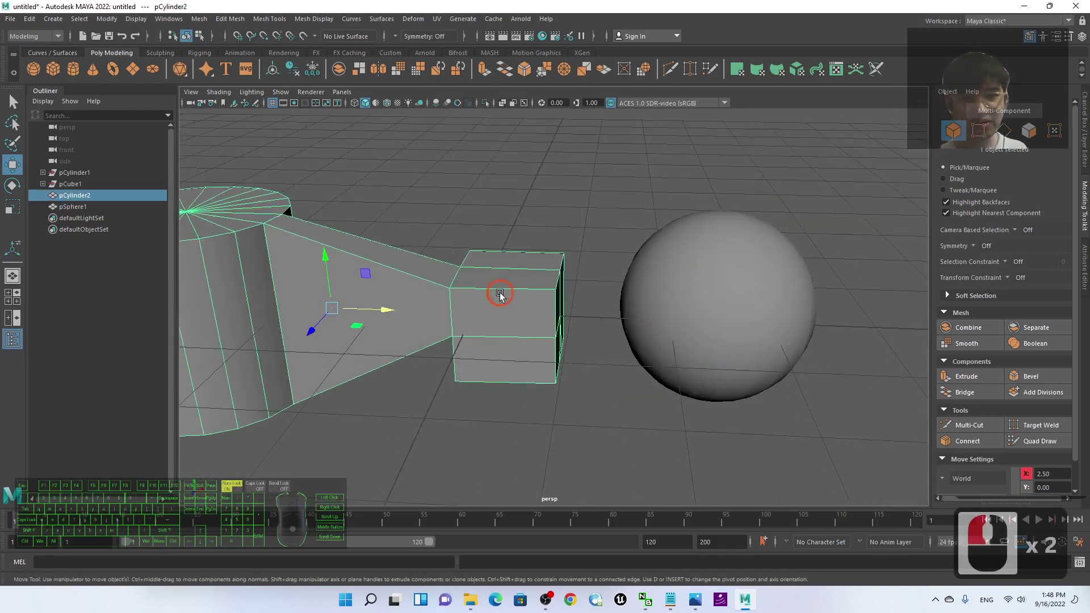
pyautogui.click(682, 276)
pyautogui.scroll(-2, 519, 312)
pyautogui.click(524, 305)
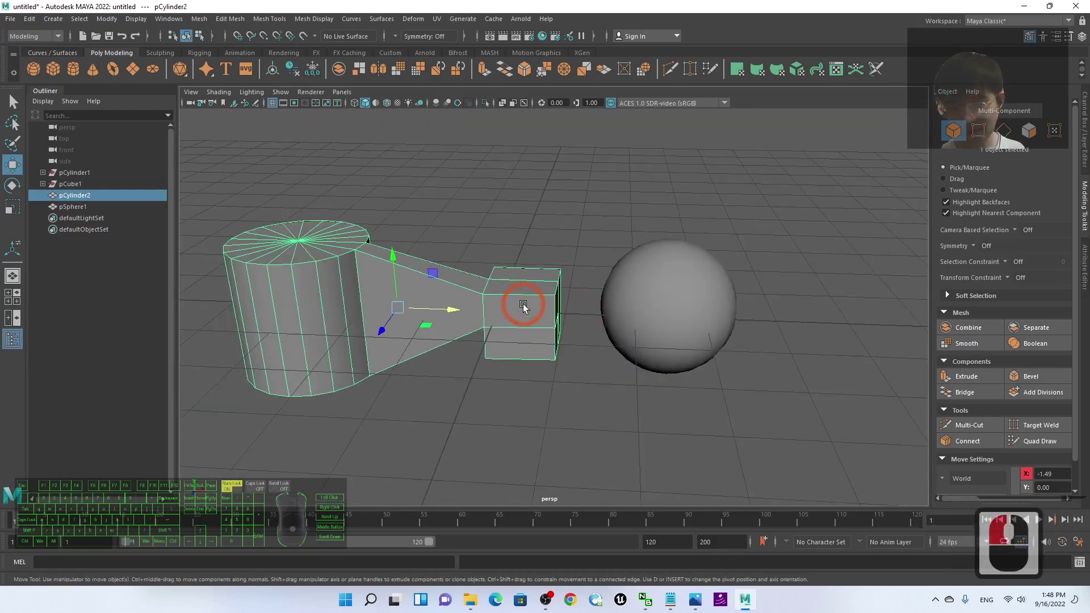
pyautogui.keyDown('shift'); pyautogui.click(680, 281); pyautogui.keyUp('shift')
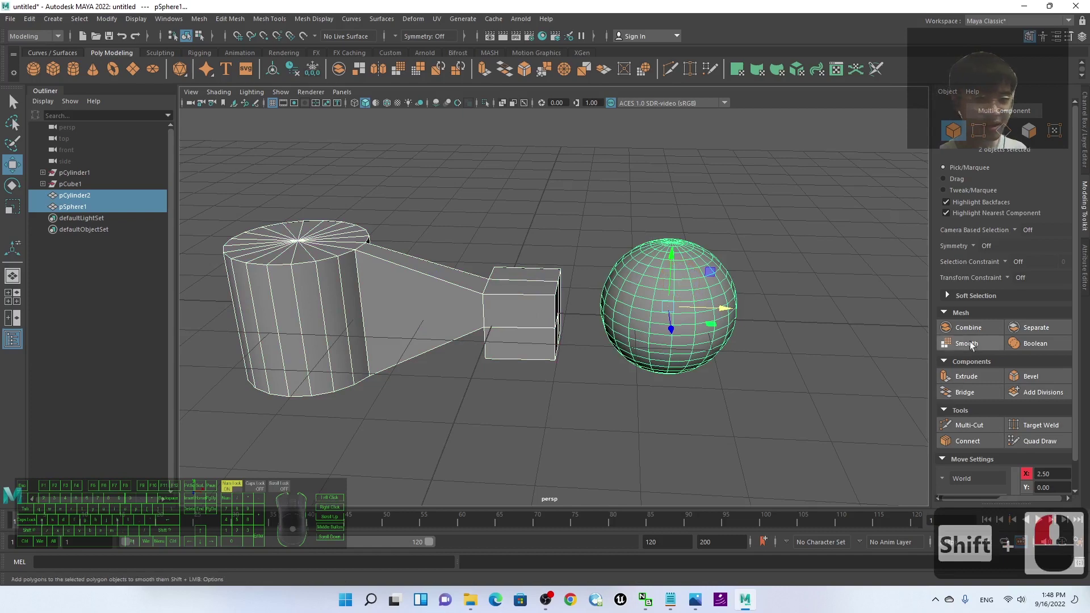
pyautogui.click(960, 328)
pyautogui.scroll(3, 681, 334)
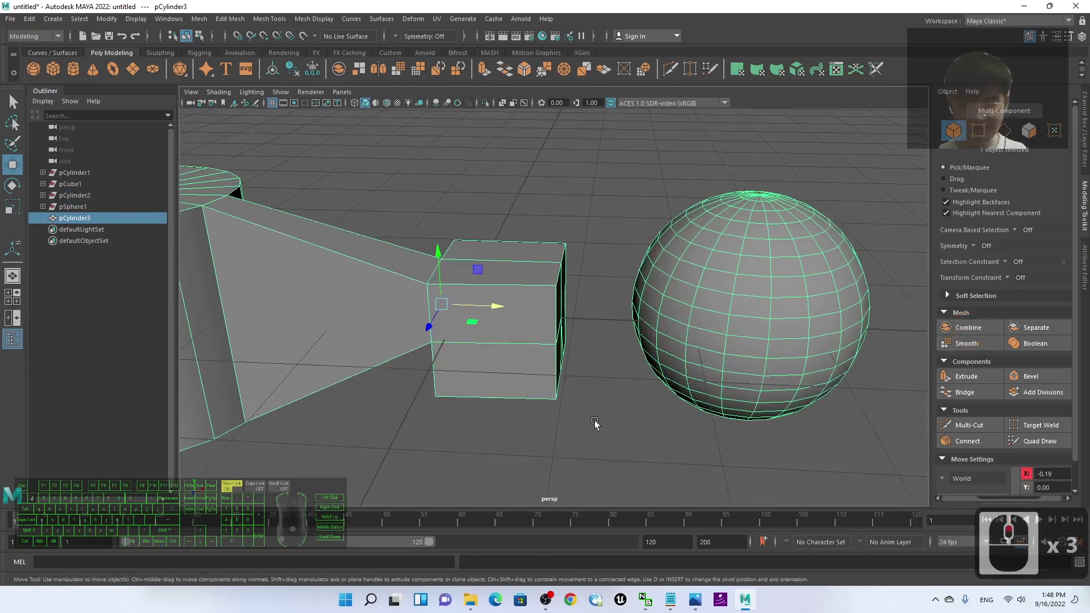
pyautogui.click(624, 430)
pyautogui.keyDown('alt'); pyautogui.moveTo(616, 438); pyautogui.dragTo(569, 444); pyautogui.keyUp('alt')
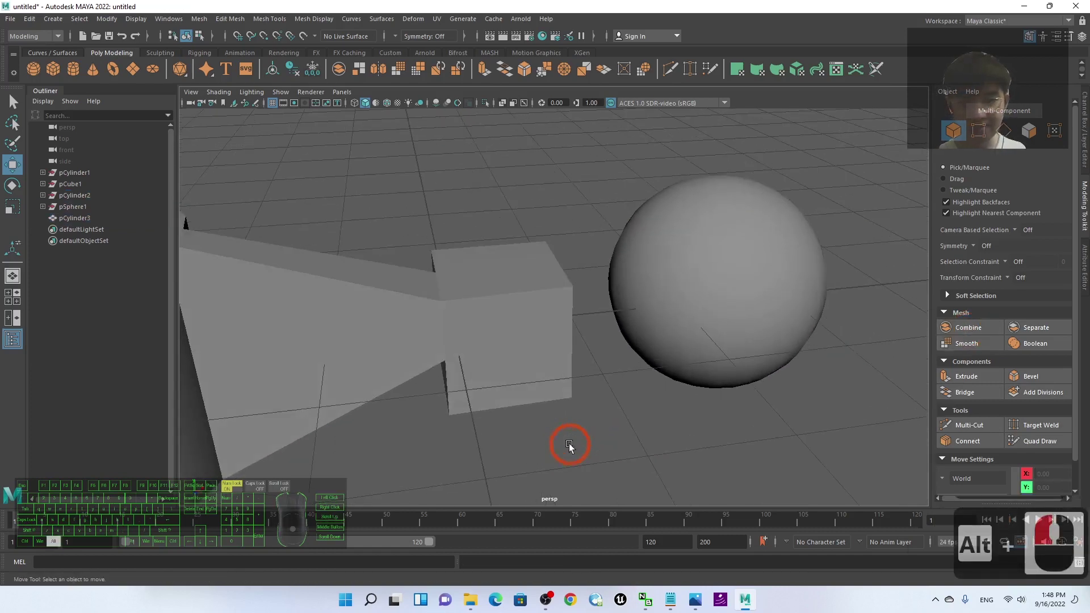
# Put the combined mesh pCylinder3 into Edge selection mode.
pyautogui.click(696, 282)
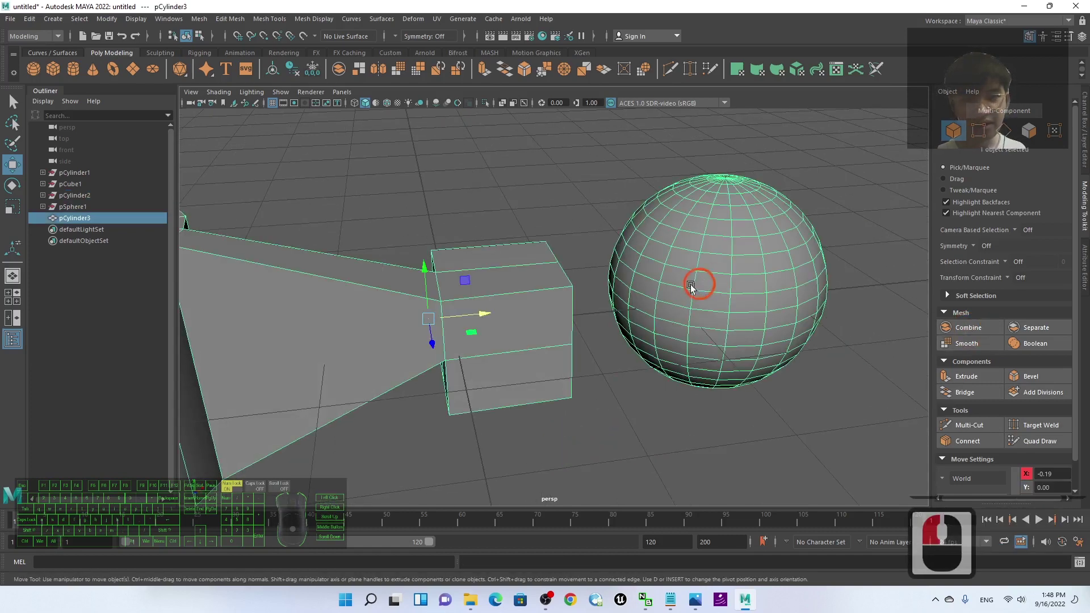
pyautogui.rightClick(656, 262)
pyautogui.moveTo(657, 265); pyautogui.dragTo(656, 234, button='right')
pyautogui.scroll(3, 689, 244)
pyautogui.click(743, 232)
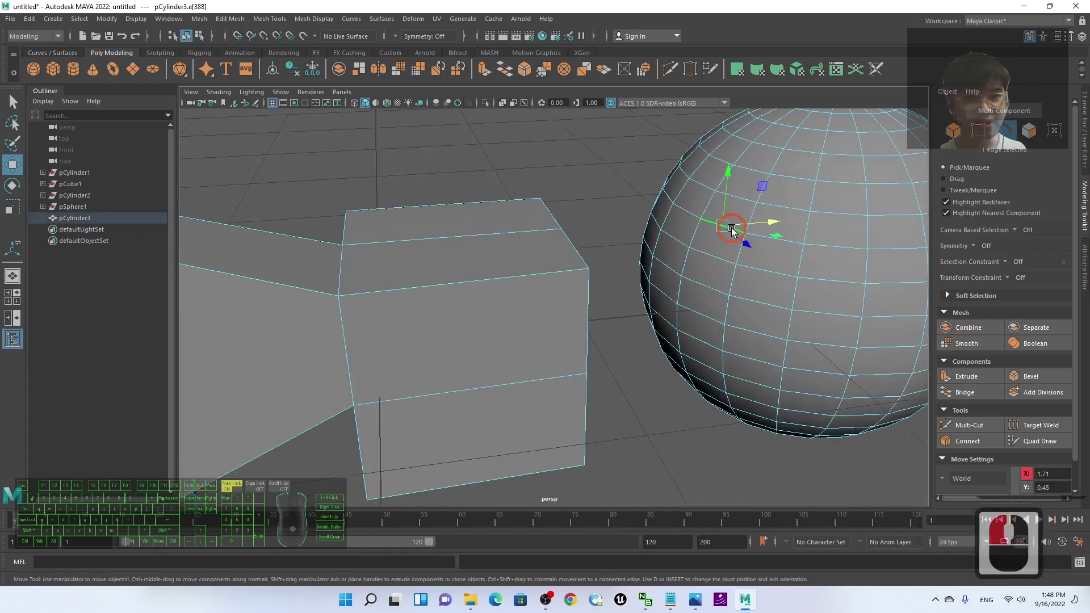
pyautogui.keyDown('alt'); pyautogui.moveTo(730, 370); pyautogui.dragTo(637, 420); pyautogui.keyUp('alt')
# Extrude the cube's outer vertical edge toward the sphere with Local Translate Z 0.279.
pyautogui.click(747, 310)
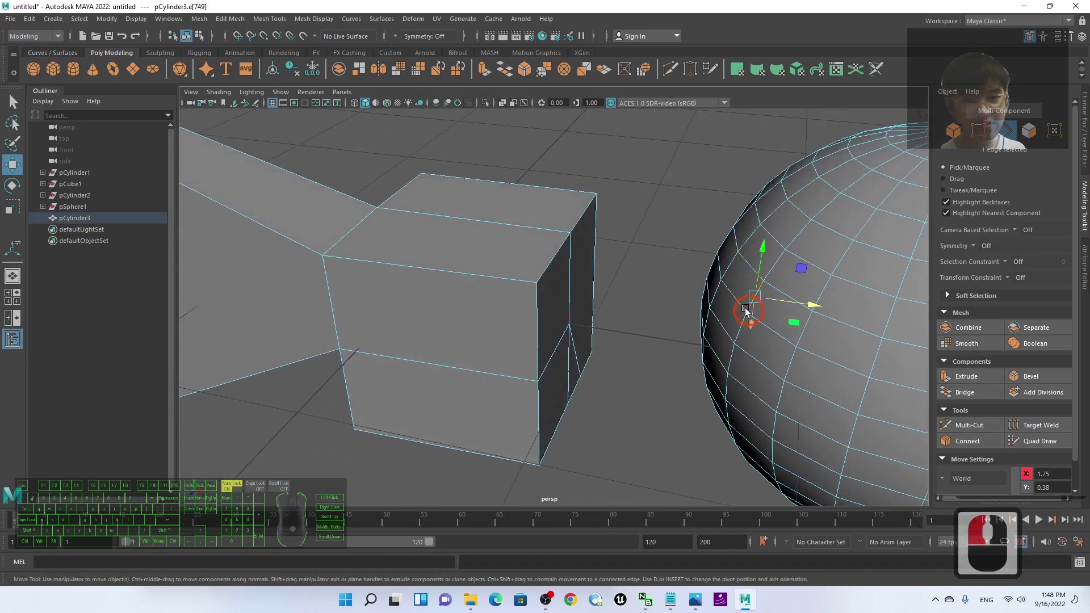
pyautogui.click(734, 299)
pyautogui.keyDown('shift'); pyautogui.click(558, 263); pyautogui.keyUp('shift')
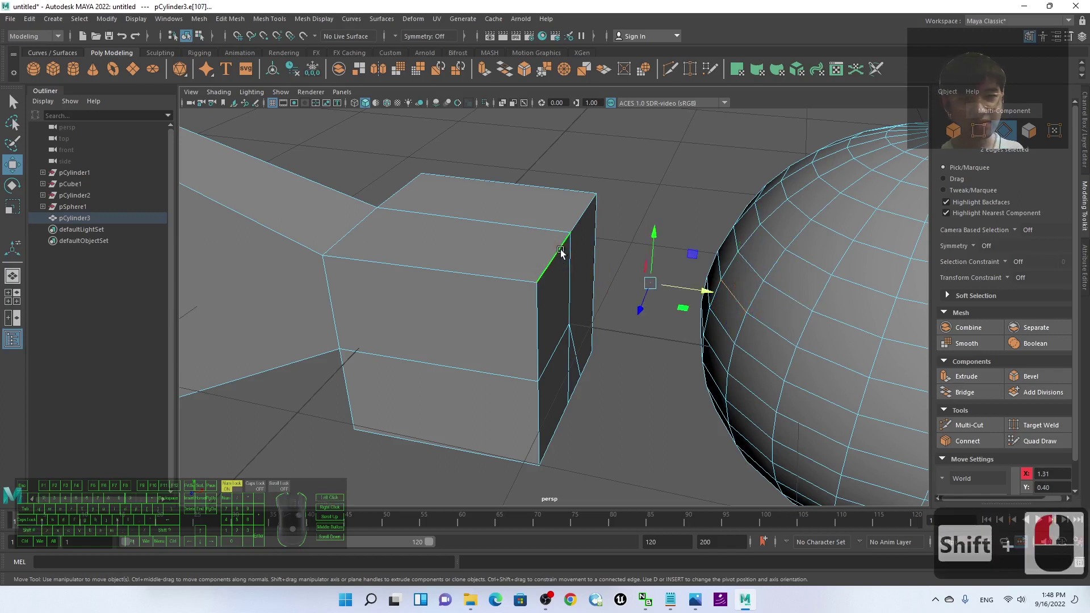
pyautogui.click(652, 401)
pyautogui.click(556, 264)
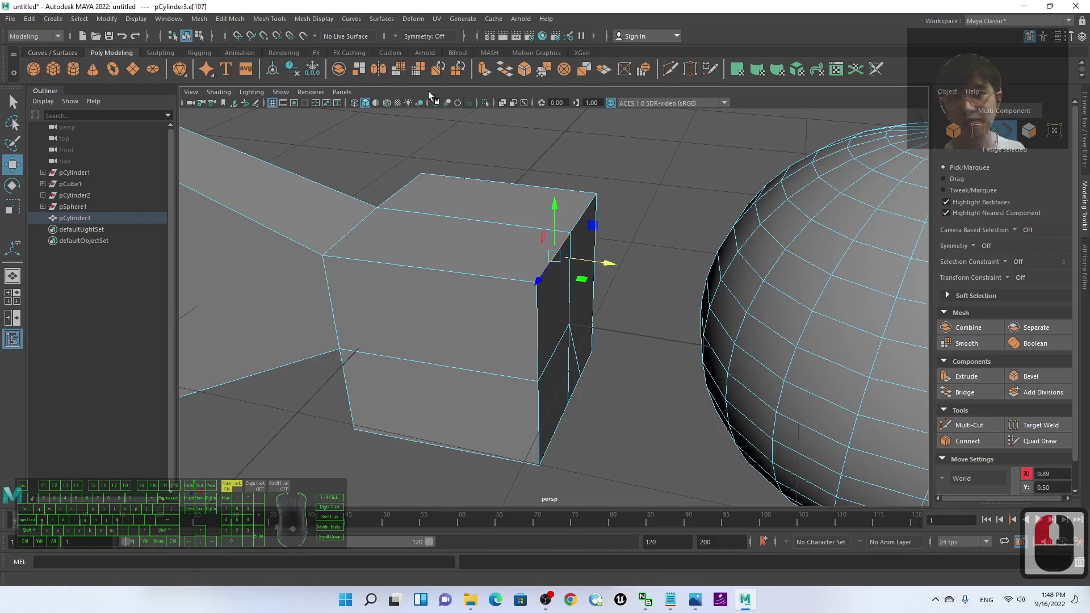
pyautogui.click(484, 69)
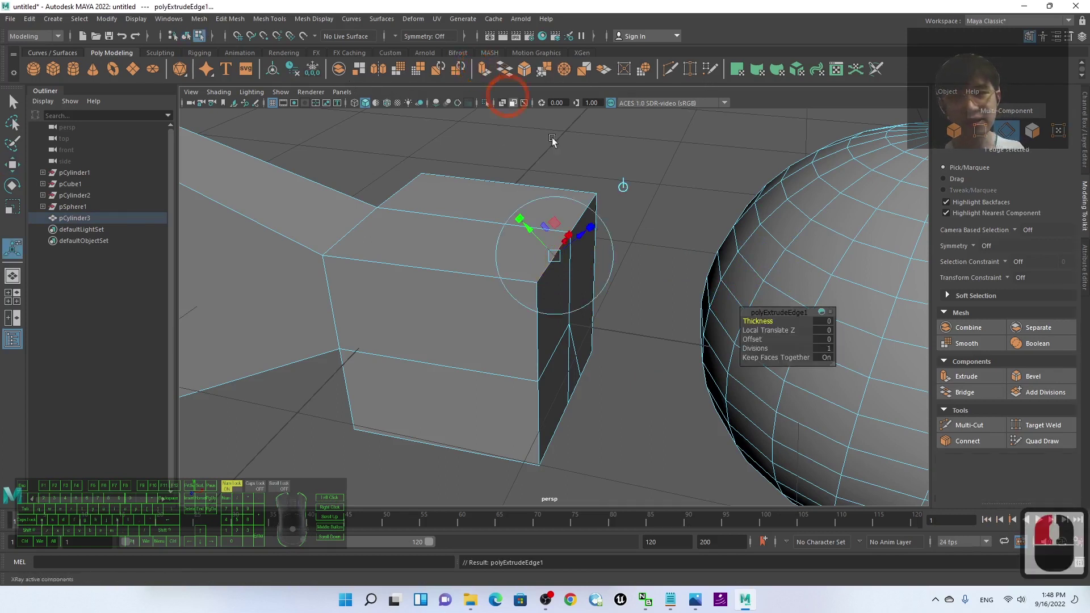
pyautogui.moveTo(584, 244); pyautogui.dragTo(625, 290)
# Finish the extrude, select the flap's outer edge, and activate the Target Weld tool.
pyautogui.click(626, 288)
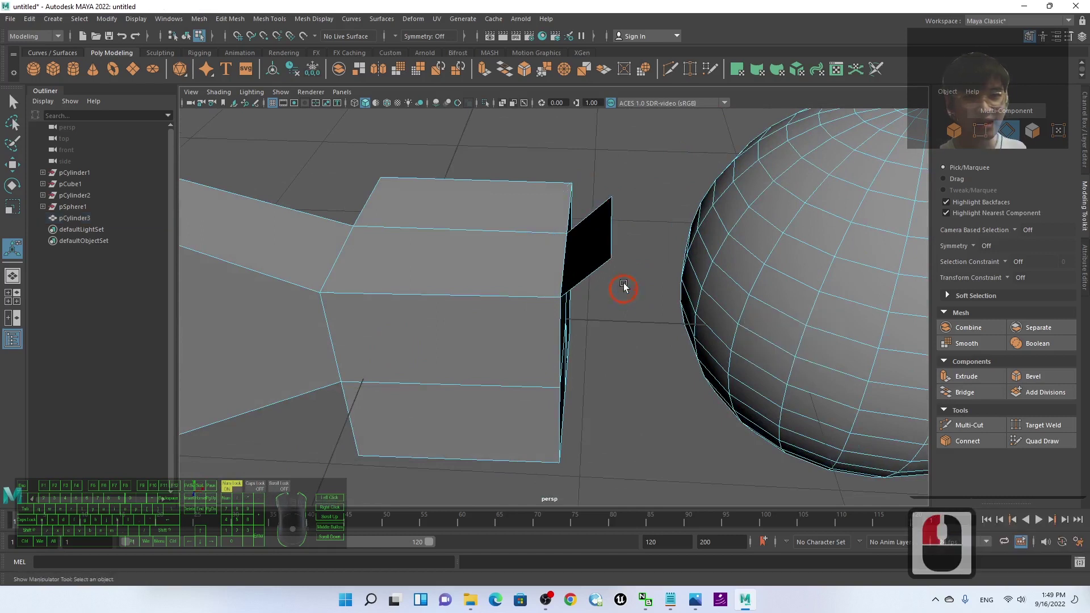
pyautogui.click(612, 241)
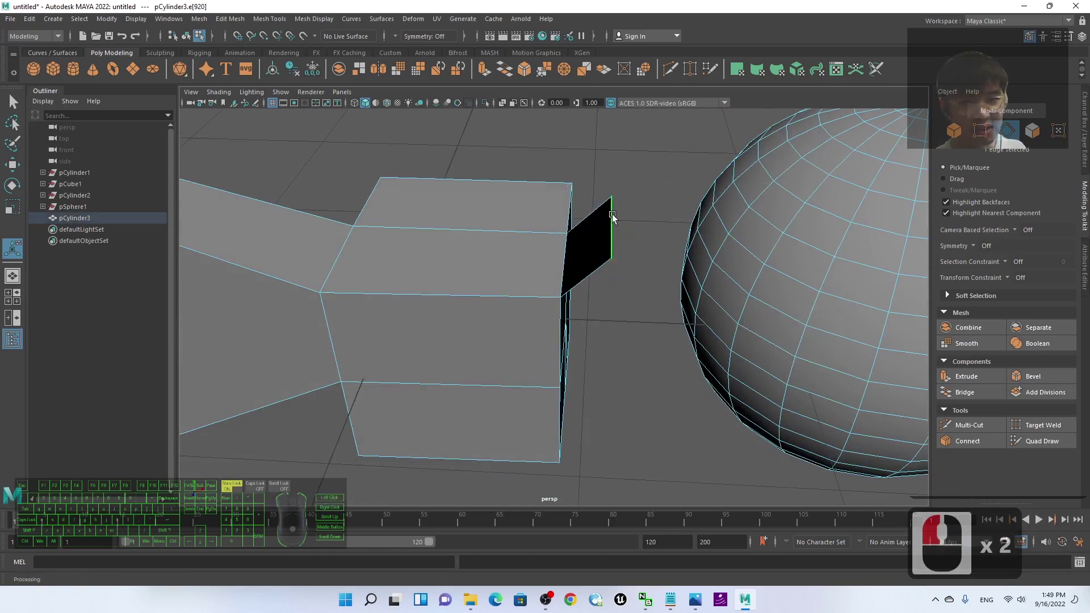
pyautogui.keyDown('shift'); pyautogui.click(725, 316); pyautogui.keyUp('shift')
pyautogui.keyDown('shift'); pyautogui.click(700, 343); pyautogui.keyUp('shift')
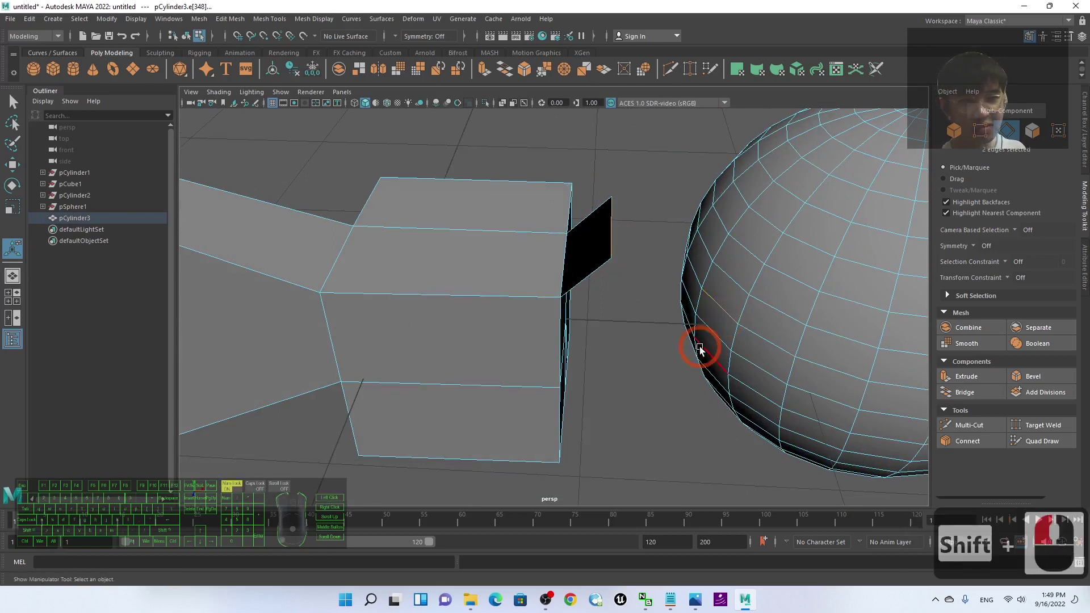
pyautogui.click(656, 364)
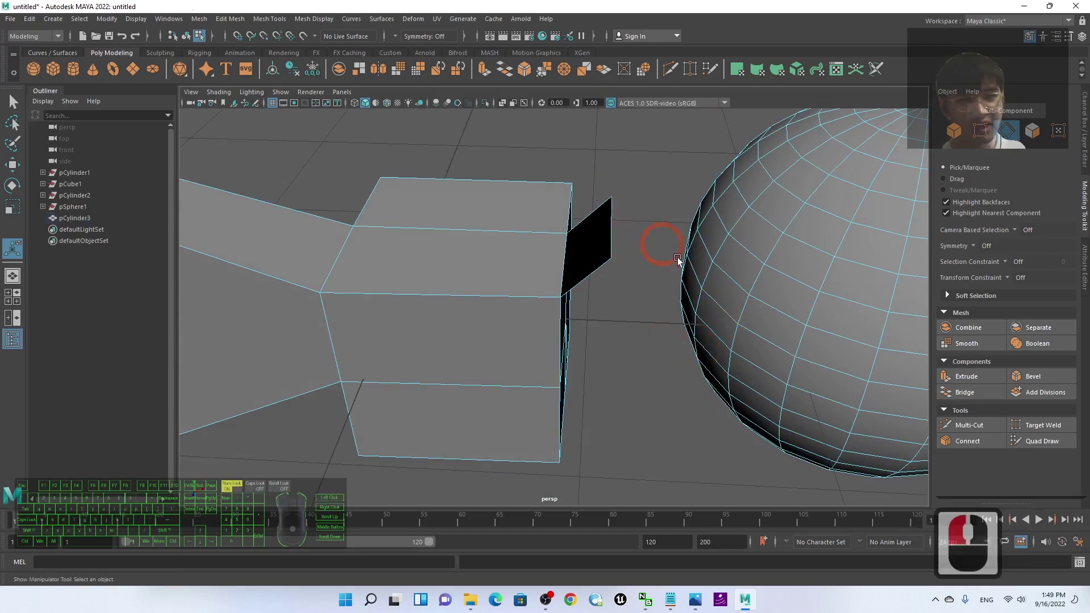
pyautogui.click(689, 70)
pyautogui.click(714, 293)
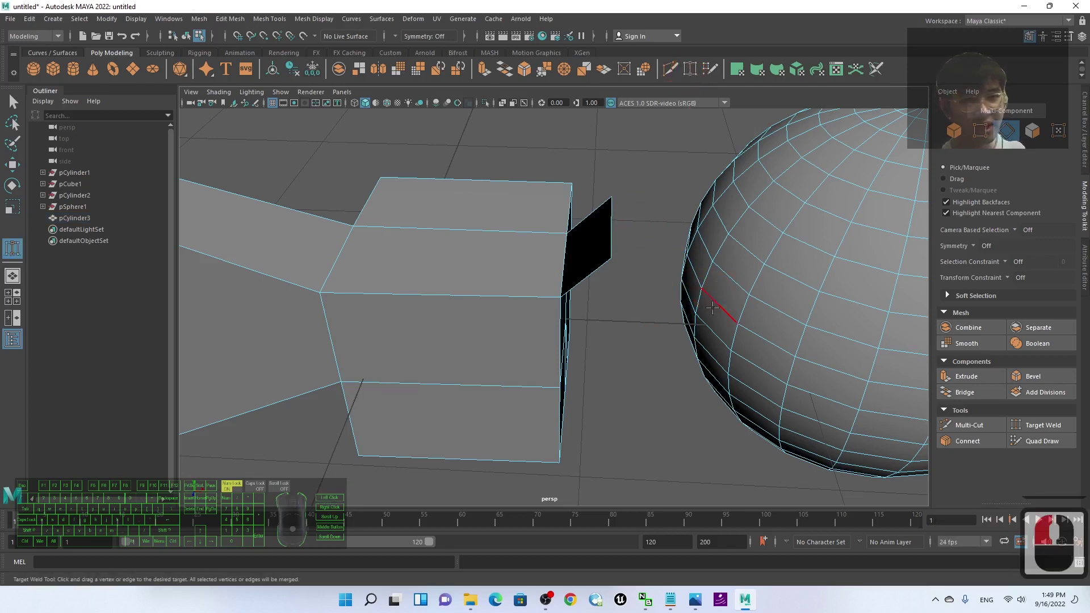
pyautogui.click(690, 71)
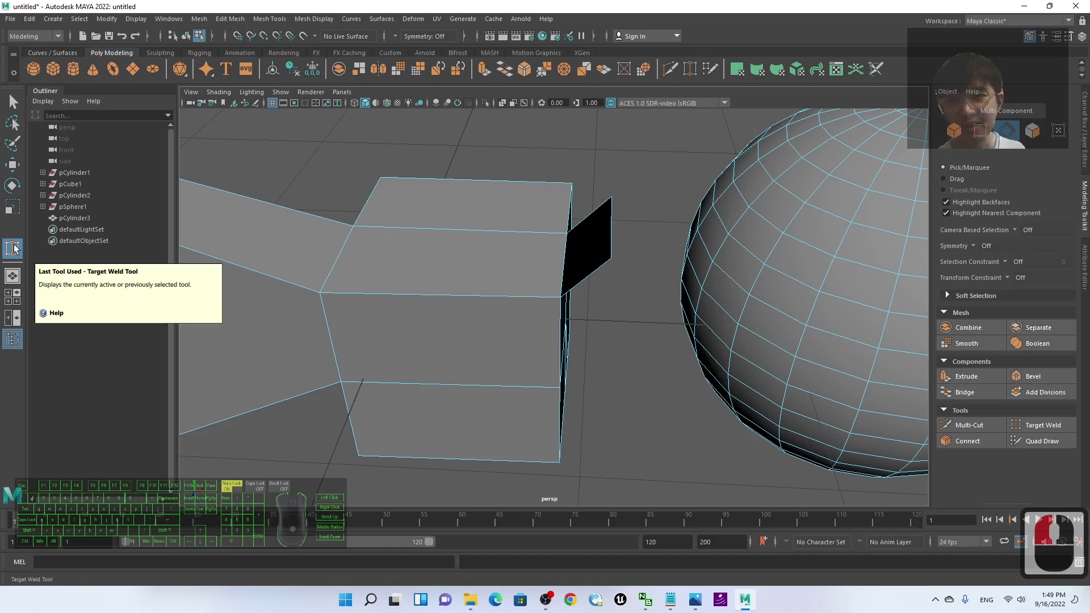
pyautogui.click(14, 101)
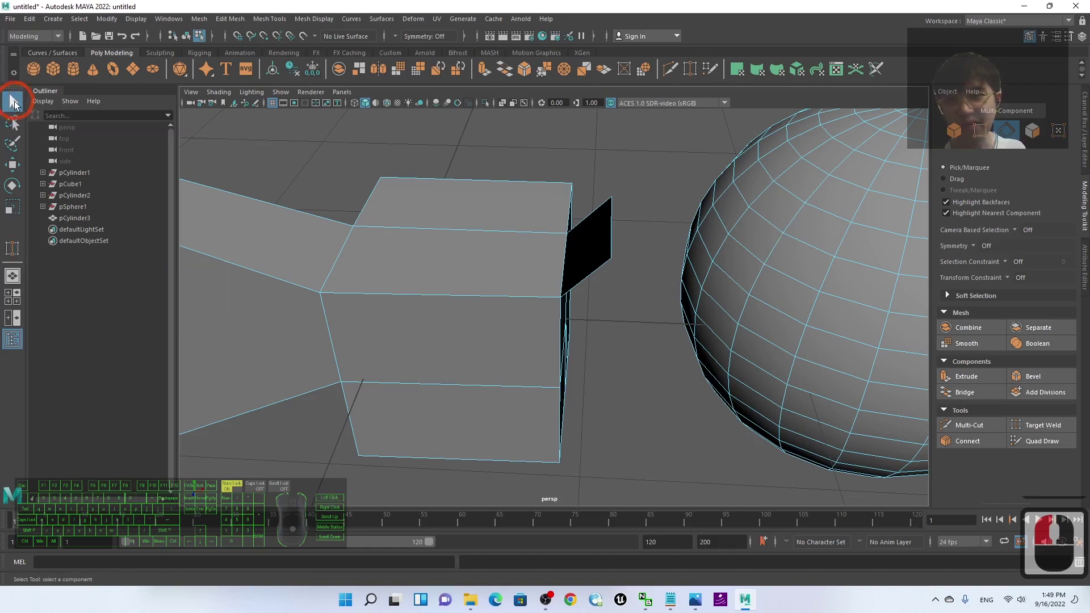
pyautogui.click(690, 70)
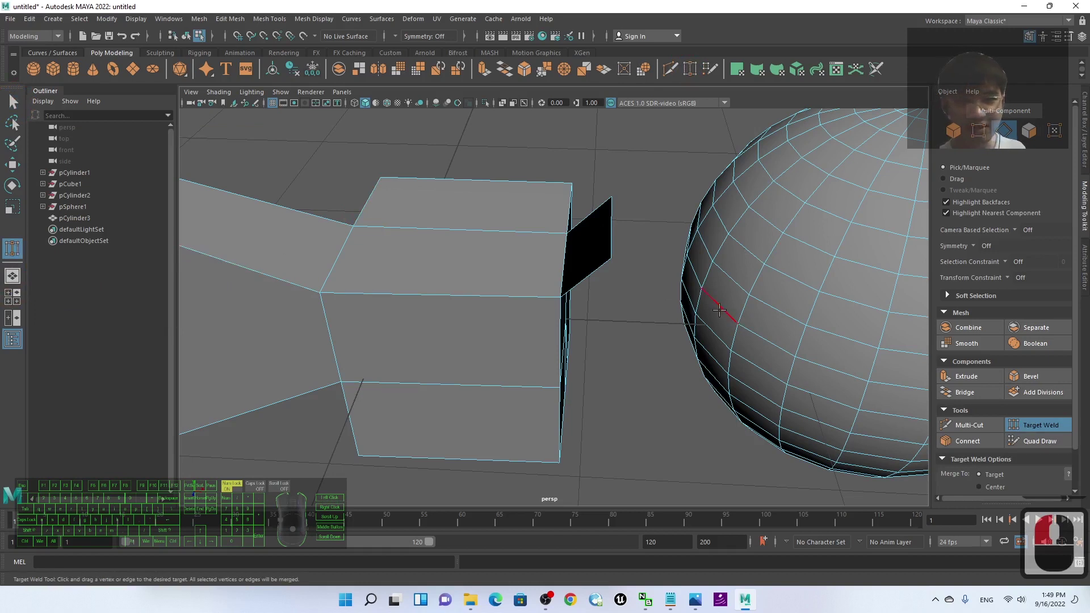
# Weld the flap's outer edge onto the sphere's edge, undoing the unwanted welds.
pyautogui.moveTo(719, 309); pyautogui.dragTo(611, 227)
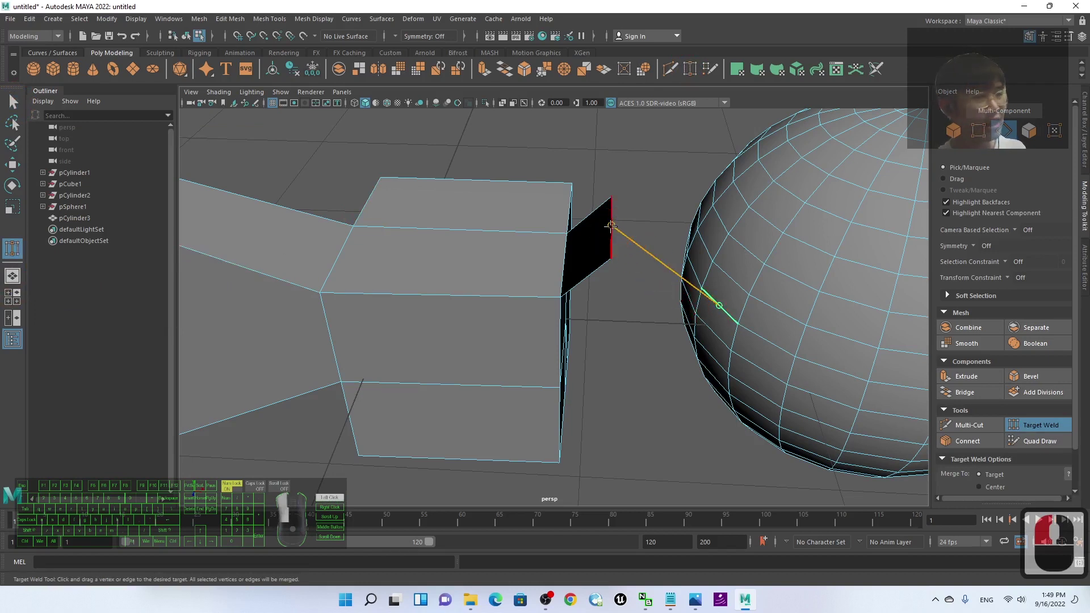
pyautogui.moveTo(612, 227); pyautogui.dragTo(611, 227)
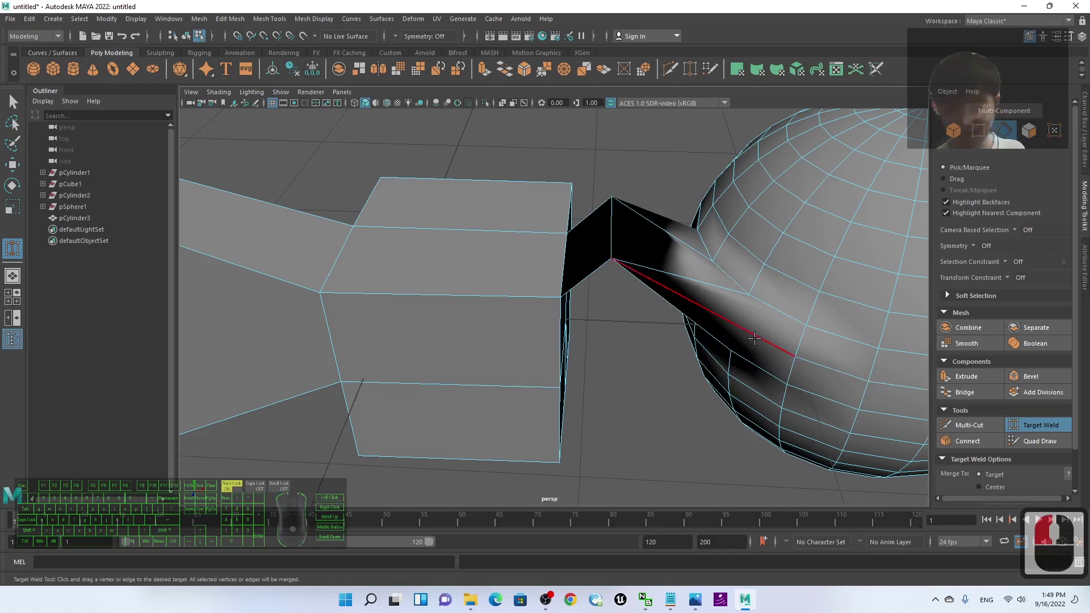
pyautogui.hotkey('ctrl', 'z')
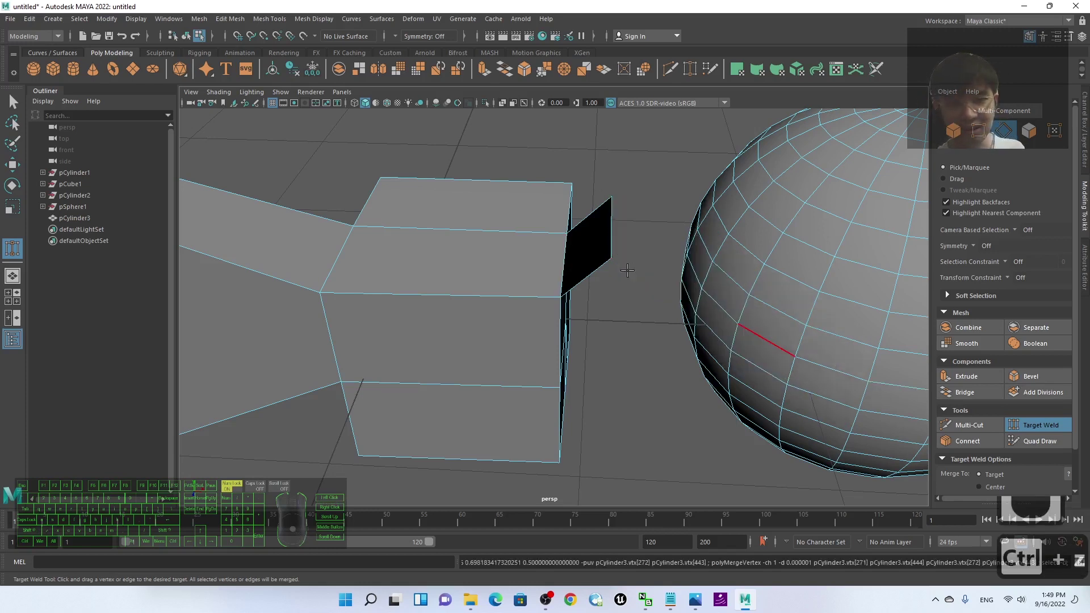
pyautogui.moveTo(612, 227); pyautogui.dragTo(612, 226)
pyautogui.moveTo(662, 274); pyautogui.dragTo(610, 286)
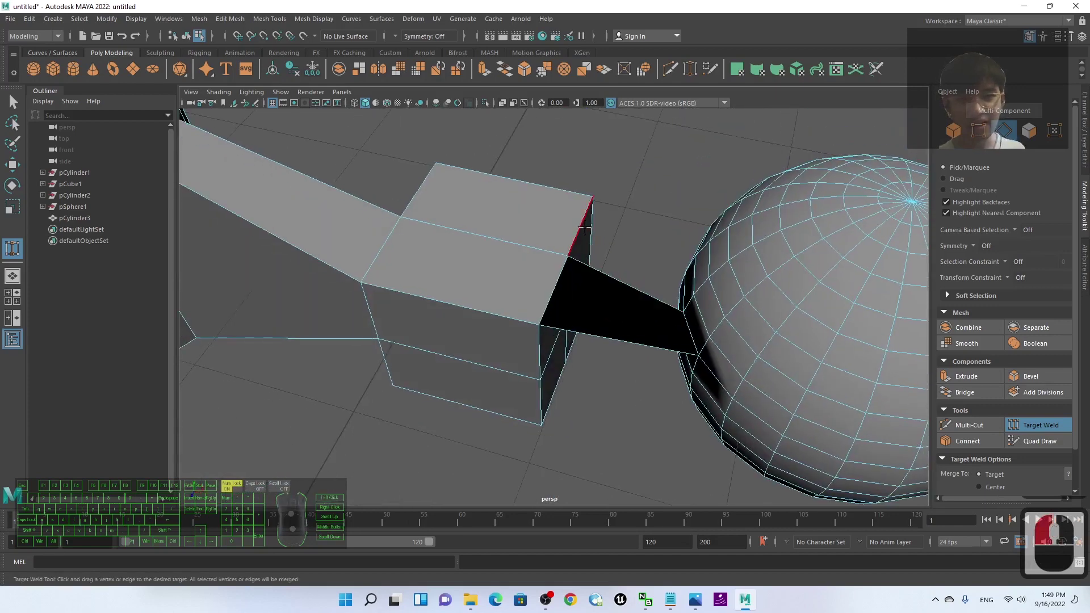
pyautogui.scroll(-1, 448, 225)
pyautogui.moveTo(494, 248); pyautogui.dragTo(705, 261)
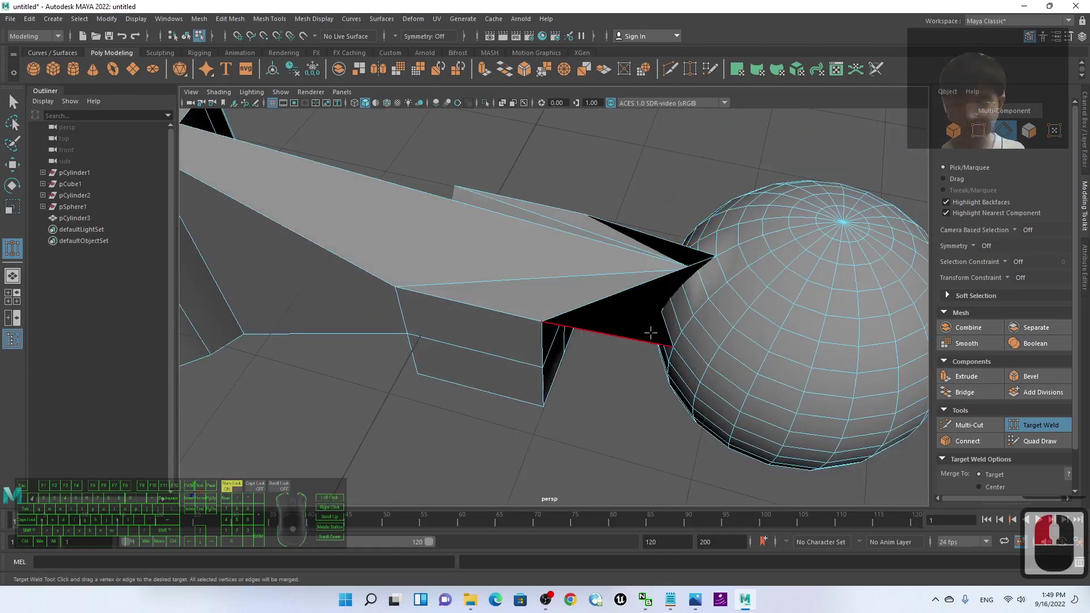
pyautogui.hotkey('ctrl', 'z')
pyautogui.click(484, 249)
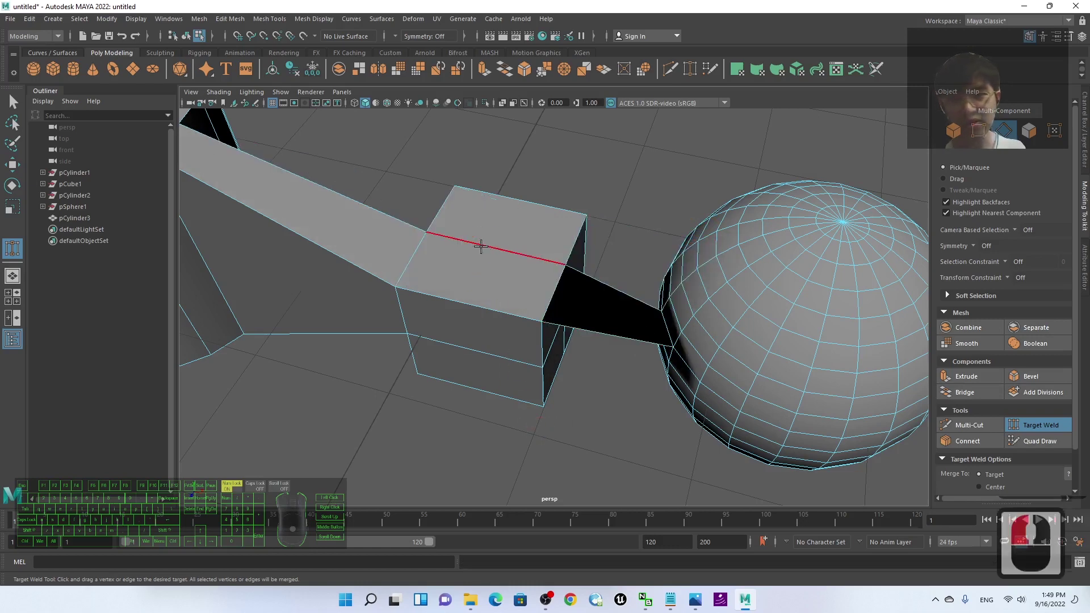
# Extrude the cube's top middle edge upward into a new wall.
pyautogui.press('q')
pyautogui.click(472, 242)
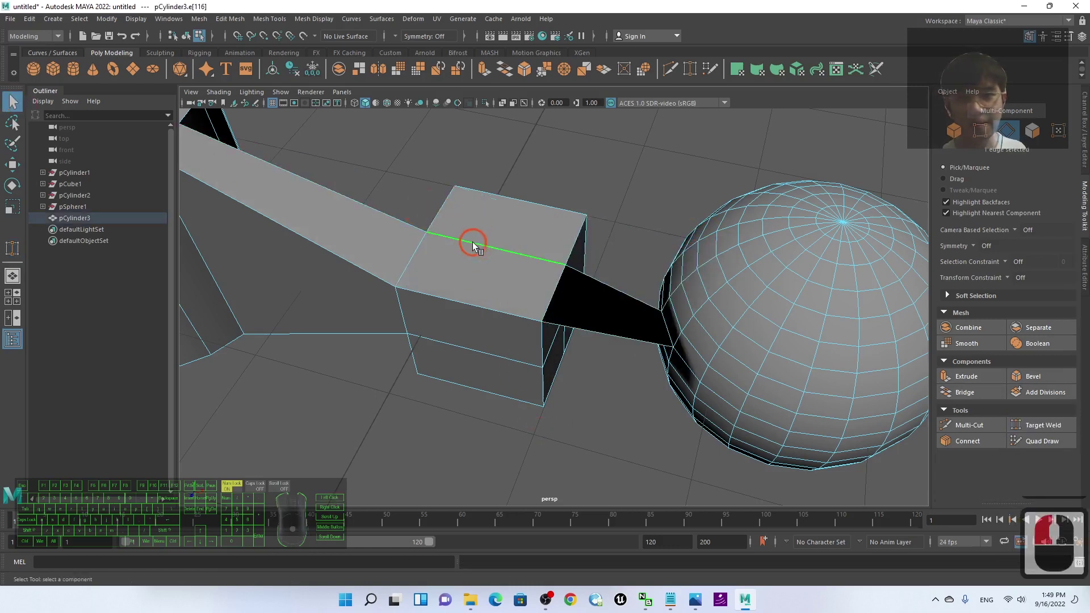
pyautogui.click(484, 68)
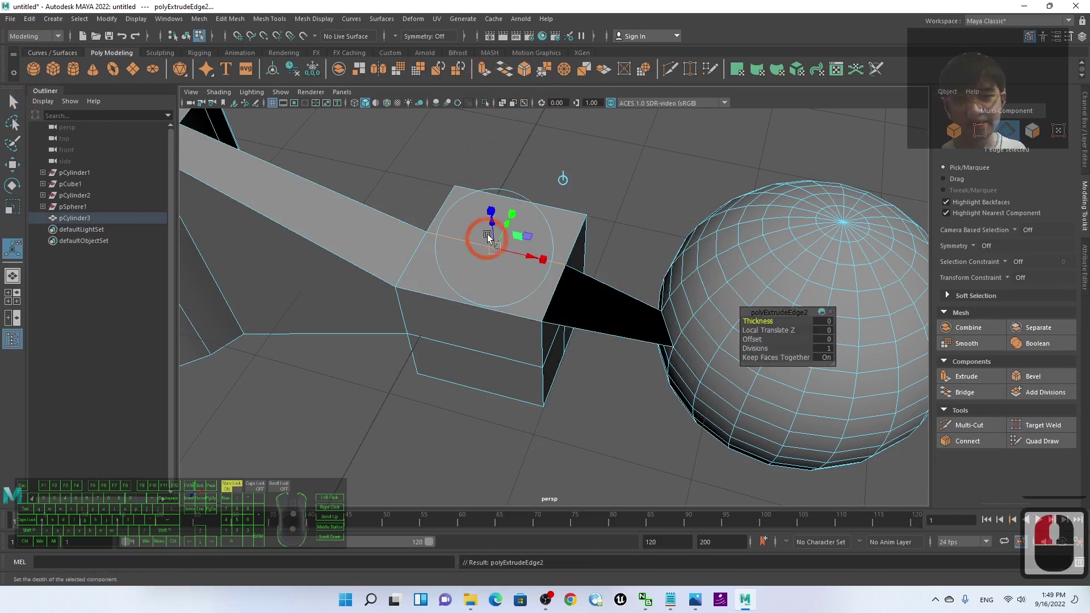
pyautogui.moveTo(487, 236); pyautogui.dragTo(490, 190)
pyautogui.click(634, 165)
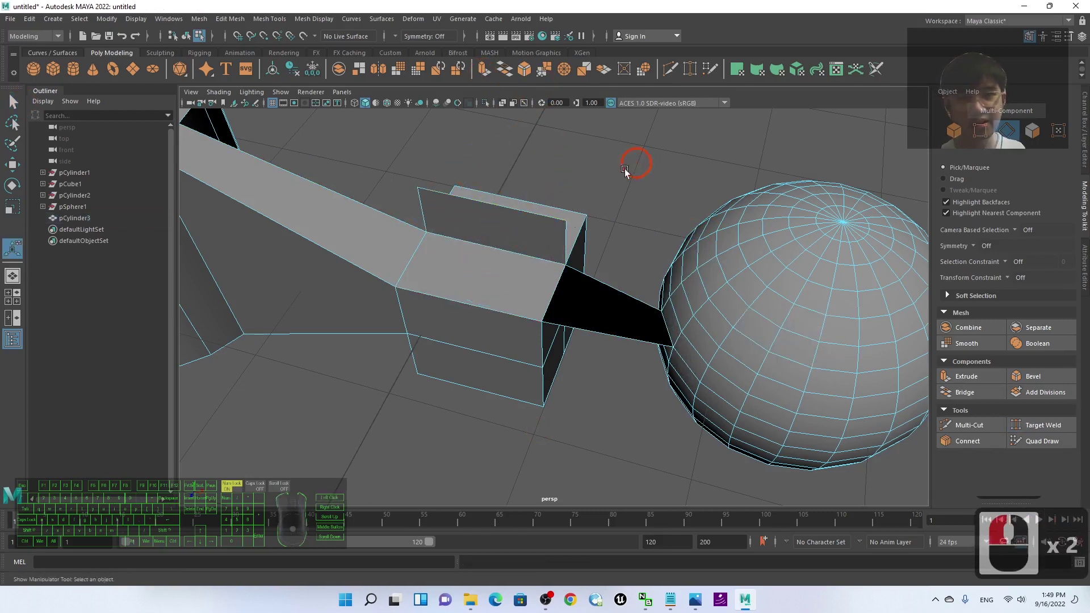
# Try Target Welding the wall and the box corner onto the sphere, then undo both welds.
pyautogui.click(694, 72)
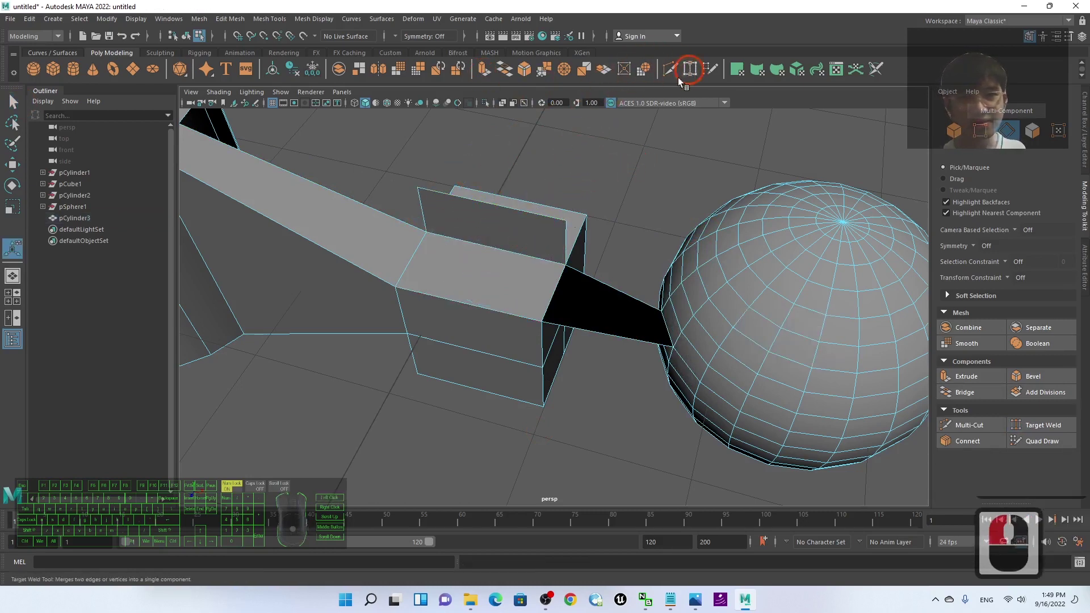
pyautogui.moveTo(510, 207); pyautogui.dragTo(704, 263)
pyautogui.keyDown('alt'); pyautogui.moveTo(621, 302); pyautogui.dragTo(539, 339); pyautogui.keyUp('alt')
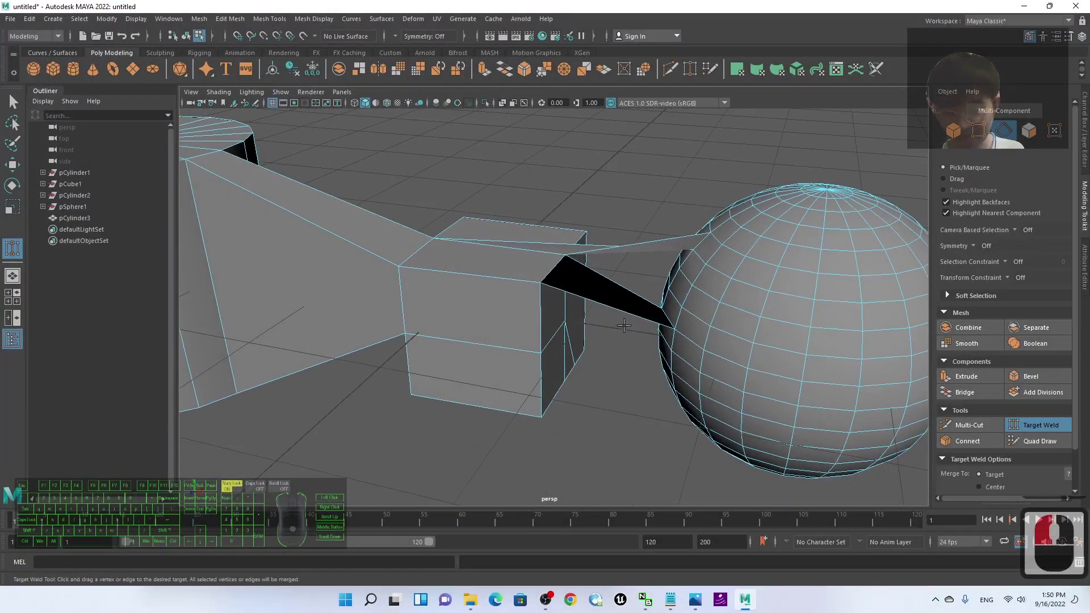
pyautogui.hotkey('ctrl', 'z')
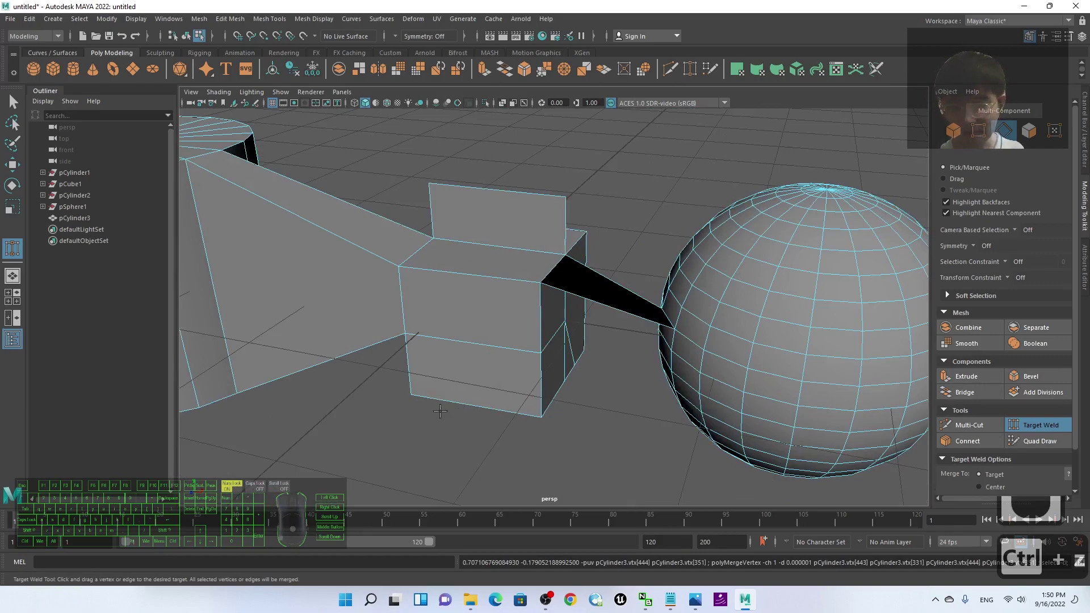
pyautogui.keyDown('alt'); pyautogui.moveTo(440, 410); pyautogui.dragTo(477, 416); pyautogui.keyUp('alt')
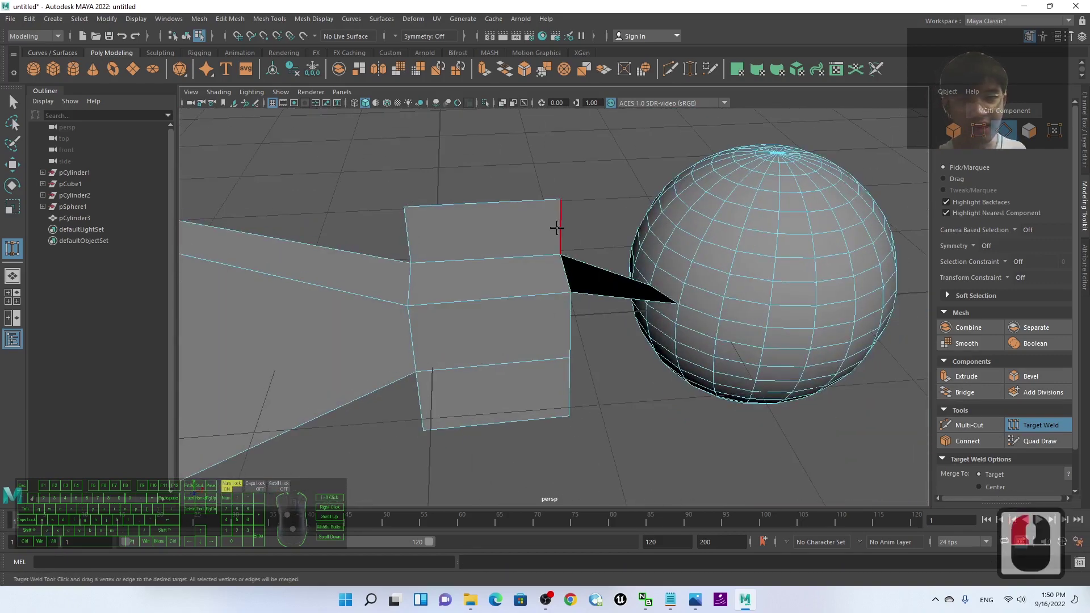
pyautogui.moveTo(557, 227); pyautogui.dragTo(670, 236)
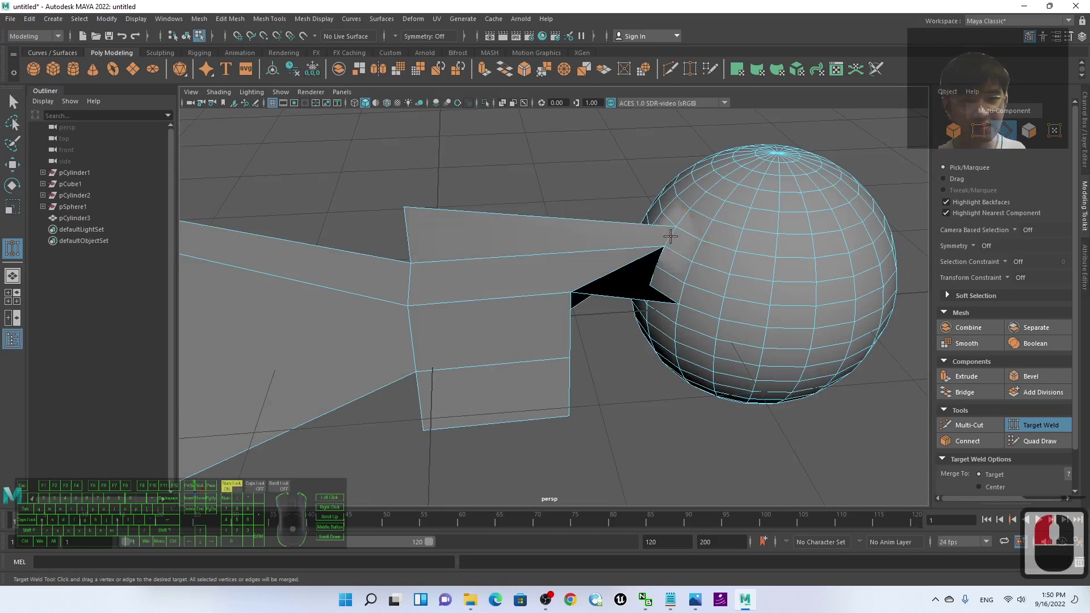
pyautogui.hotkey('ctrl', 'z')
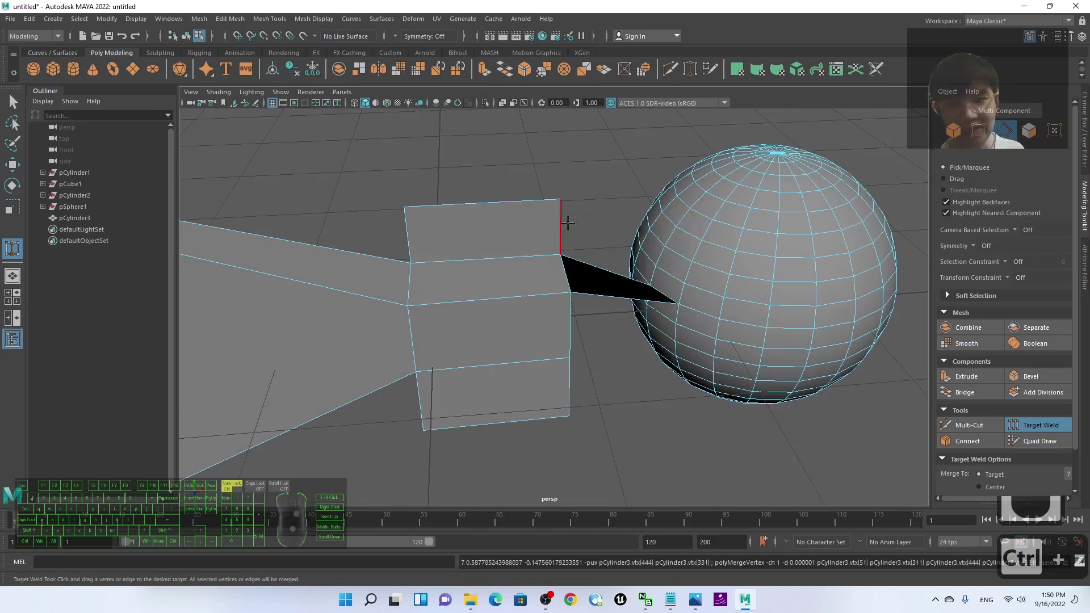
# Extrude the box's top corner edge with Ctrl+E, pulling it out toward the sphere.
pyautogui.click(14, 102)
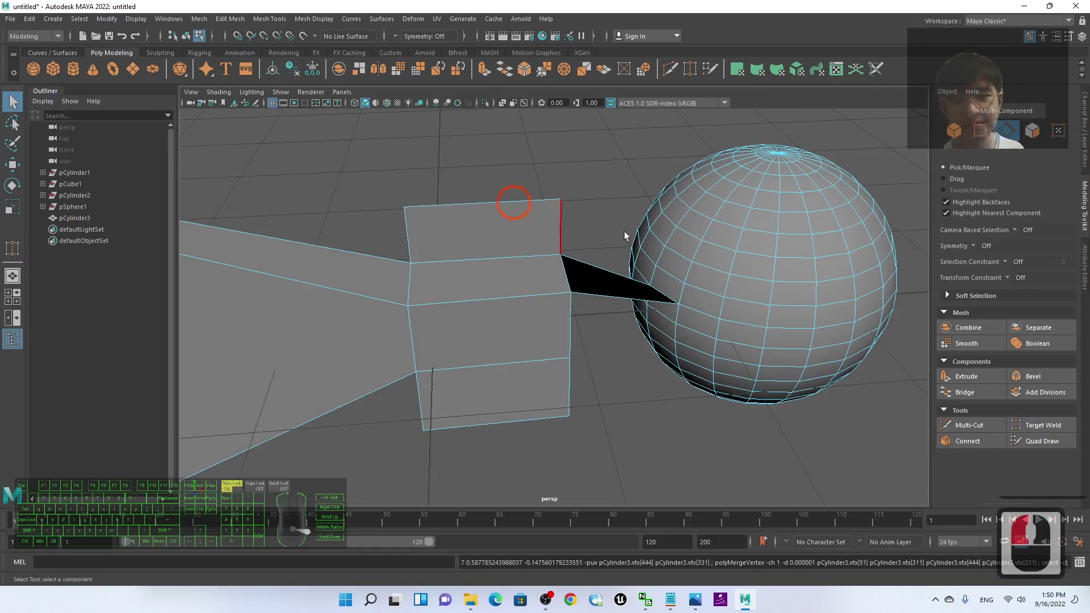
pyautogui.click(560, 225)
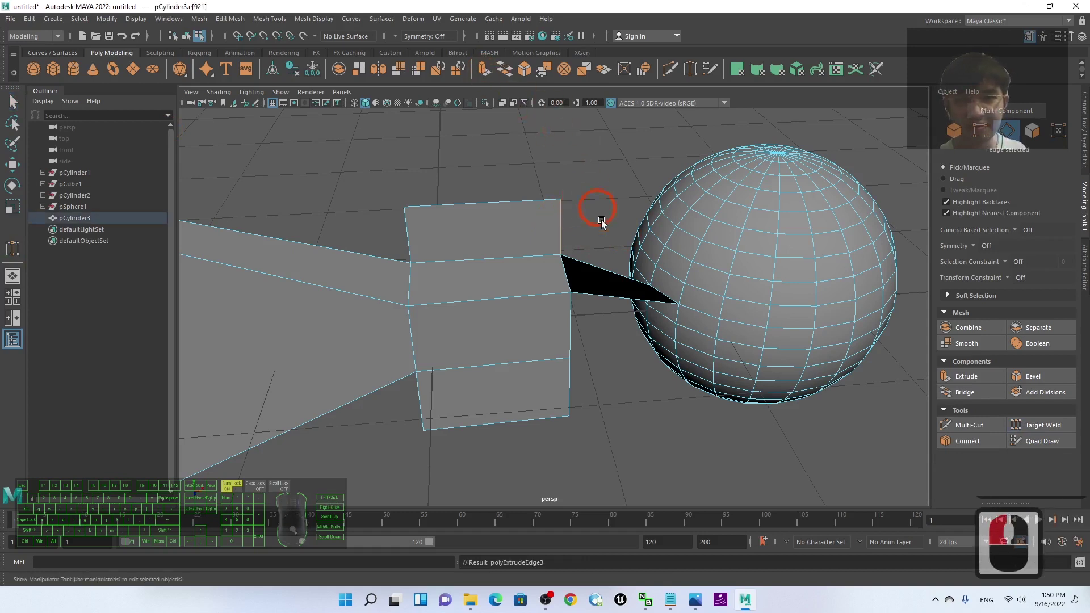
pyautogui.hotkey('ctrl', 'e')
pyautogui.moveTo(598, 226); pyautogui.dragTo(617, 227)
pyautogui.click(623, 189)
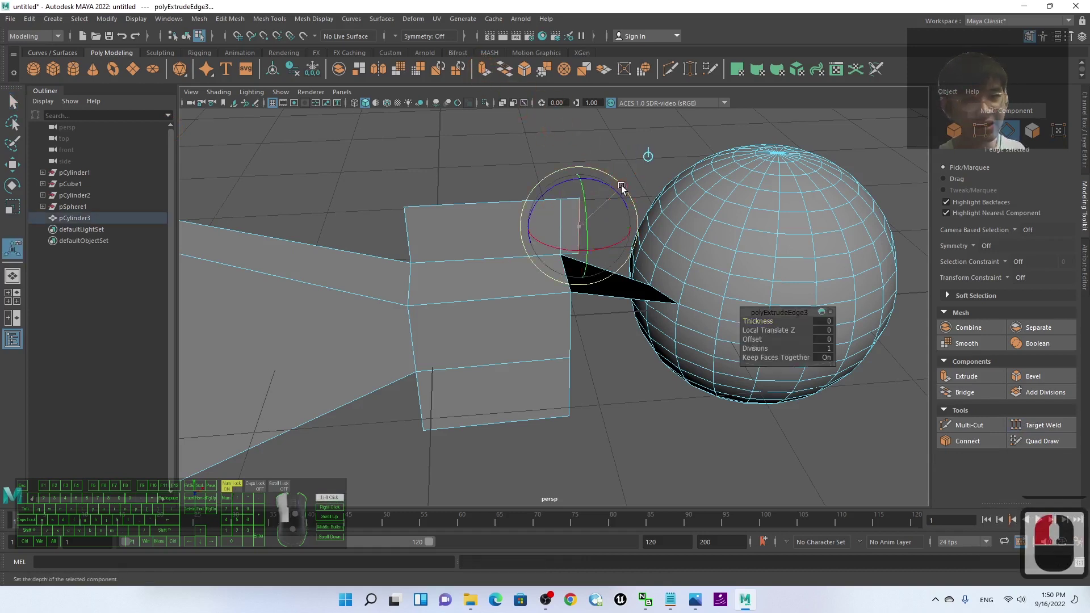
pyautogui.click(620, 144)
# Target Weld the new strip's end onto a sphere vertex and inspect the connection.
pyautogui.click(623, 69)
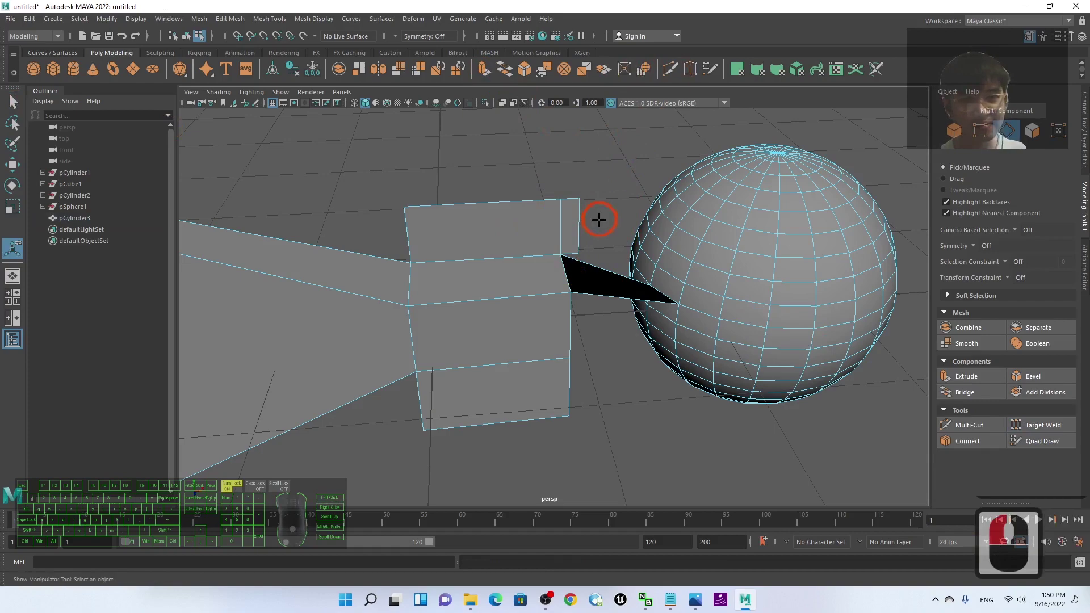
pyautogui.moveTo(579, 226); pyautogui.dragTo(666, 253)
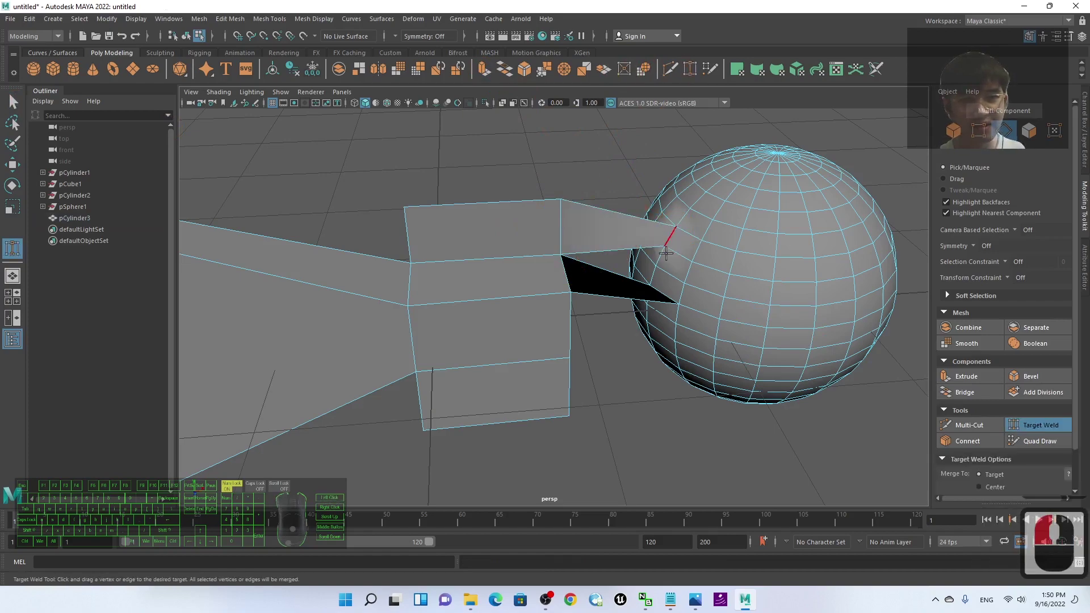
pyautogui.scroll(-2, 668, 393)
pyautogui.keyDown('alt'); pyautogui.moveTo(533, 355); pyautogui.dragTo(518, 335); pyautogui.keyUp('alt')
pyautogui.scroll(-3, 518, 335)
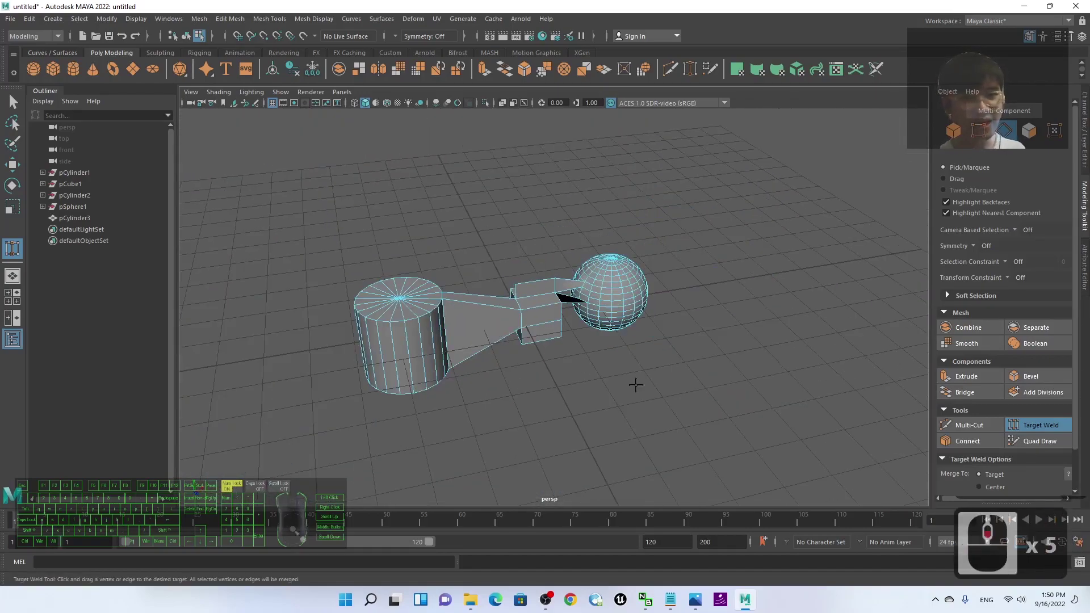
pyautogui.scroll(2, 484, 359)
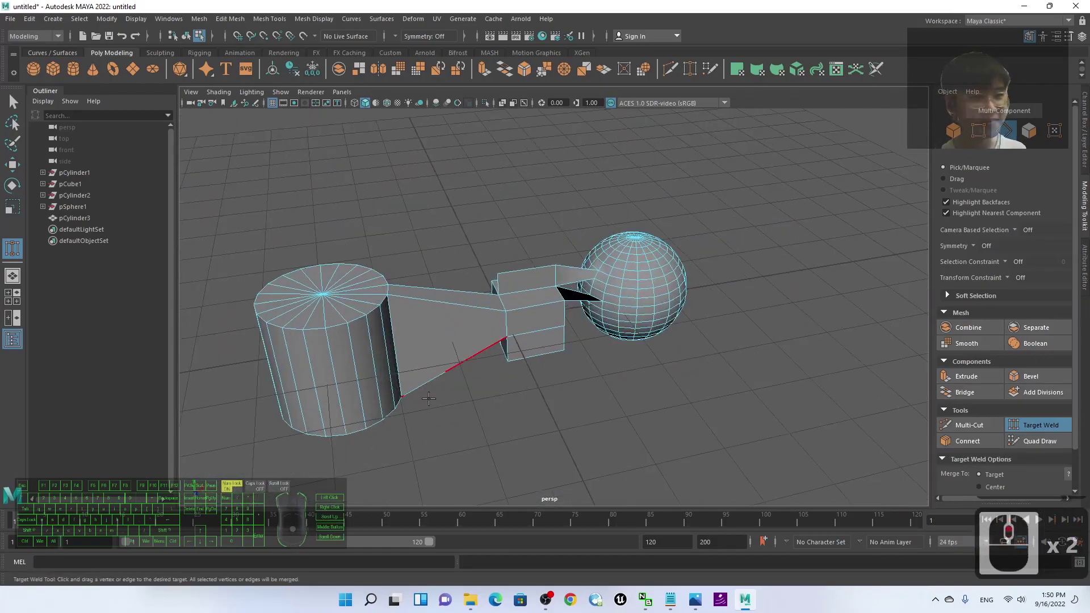
pyautogui.moveTo(0, 0); pyautogui.dragTo(0, 0)
pyautogui.keyDown('alt'); pyautogui.moveTo(438, 416); pyautogui.dragTo(470, 415, button='middle'); pyautogui.keyUp('alt')
pyautogui.scroll(2, 446, 398)
pyautogui.keyDown('alt'); pyautogui.moveTo(435, 416); pyautogui.dragTo(372, 340); pyautogui.keyUp('alt')
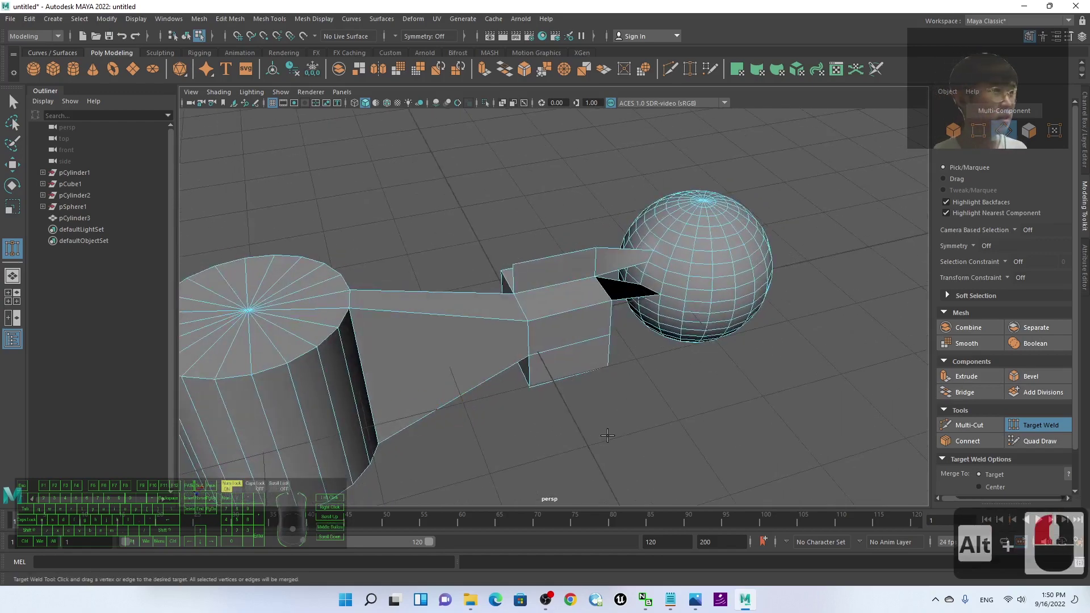
pyautogui.click(670, 600)
pyautogui.moveTo(409, 147); pyautogui.dragTo(411, 121)
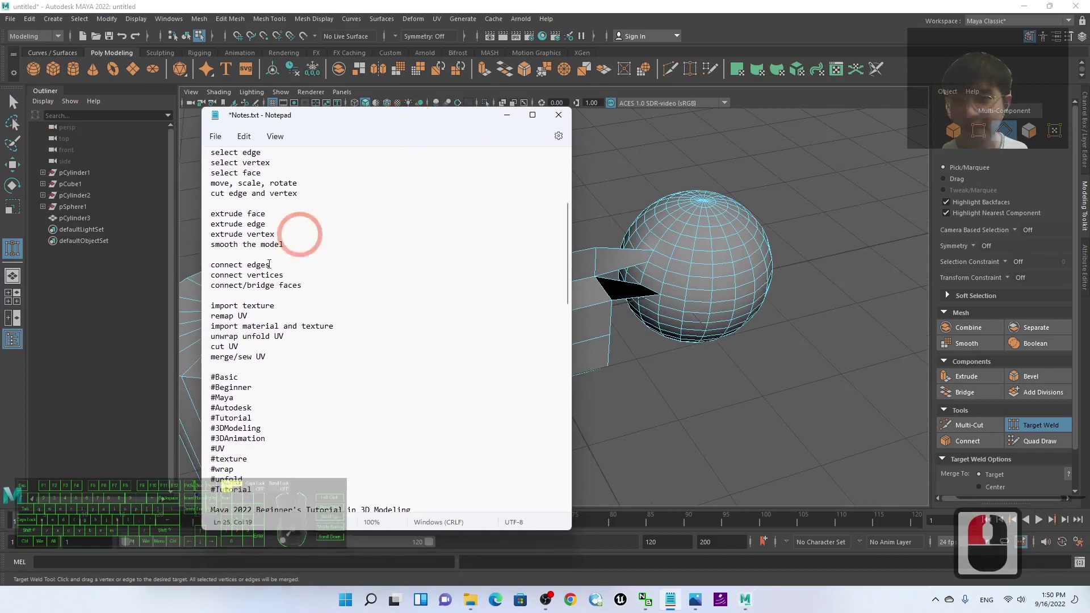
pyautogui.moveTo(211, 265); pyautogui.dragTo(228, 287)
pyautogui.click(265, 279)
pyautogui.click(225, 267)
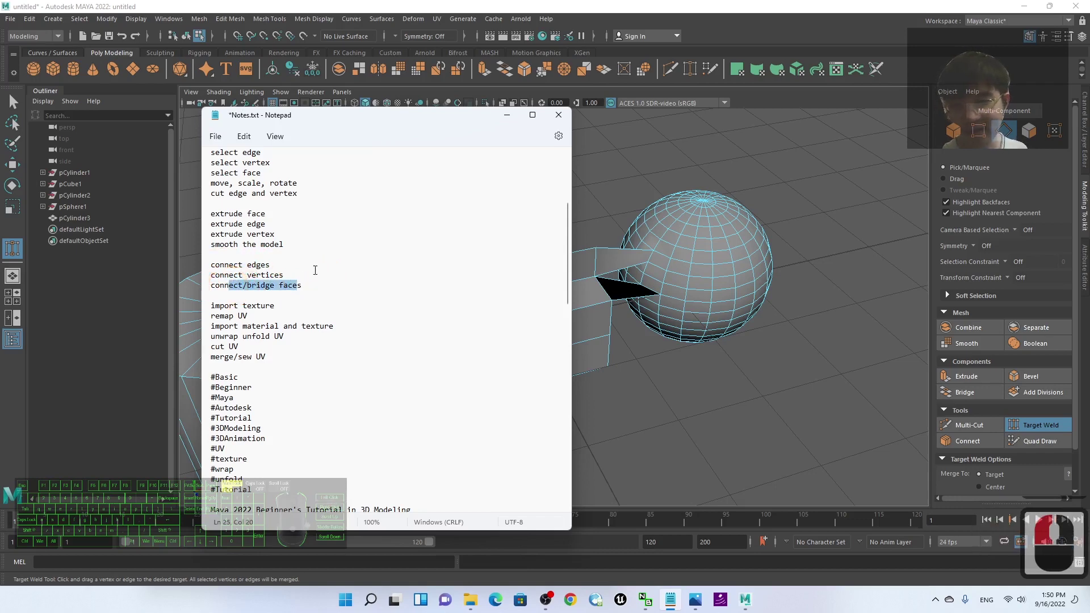
pyautogui.click(314, 268)
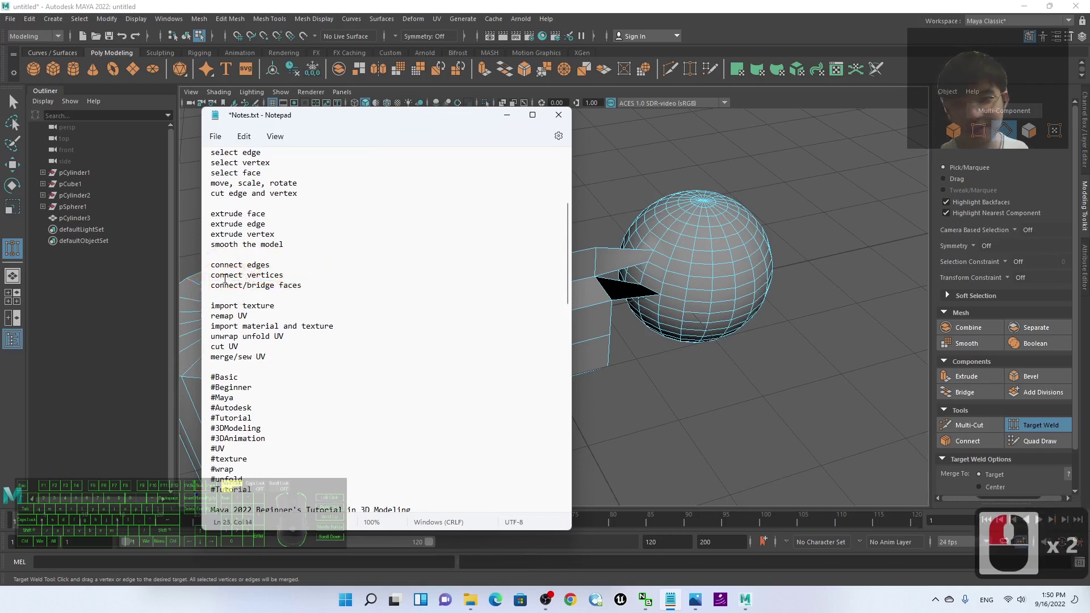
pyautogui.moveTo(225, 278); pyautogui.dragTo(313, 279)
pyautogui.click(507, 115)
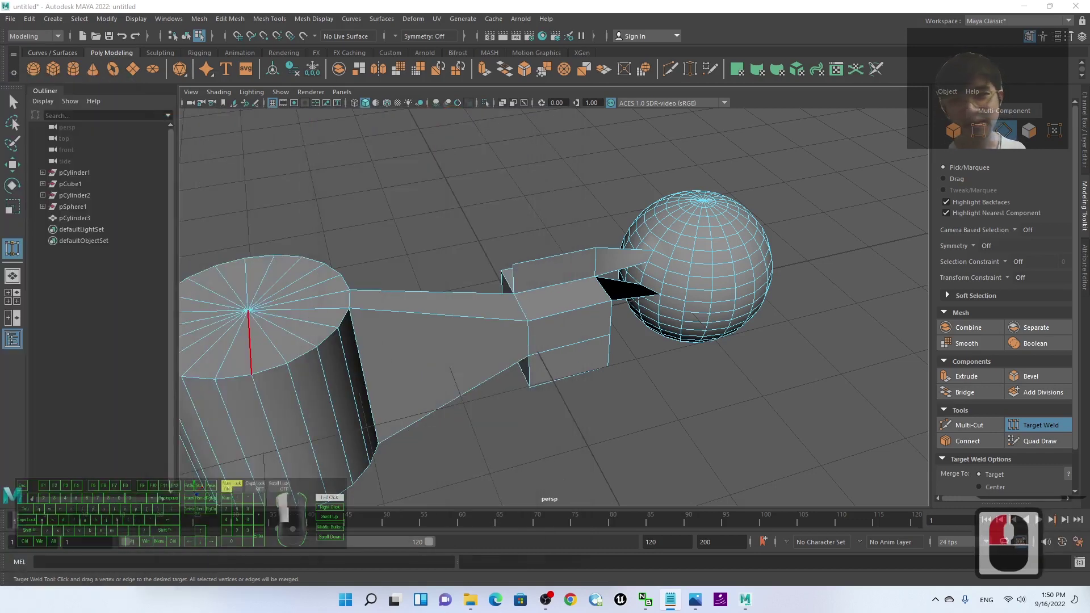
# Put the sphere into vertex mode from its right-click marking menu.
pyautogui.scroll(3, 810, 331)
pyautogui.keyDown('shift'); pyautogui.moveTo(653, 349); pyautogui.dragTo(638, 394, button='middle'); pyautogui.keyUp('shift')
pyautogui.scroll(2, 725, 383)
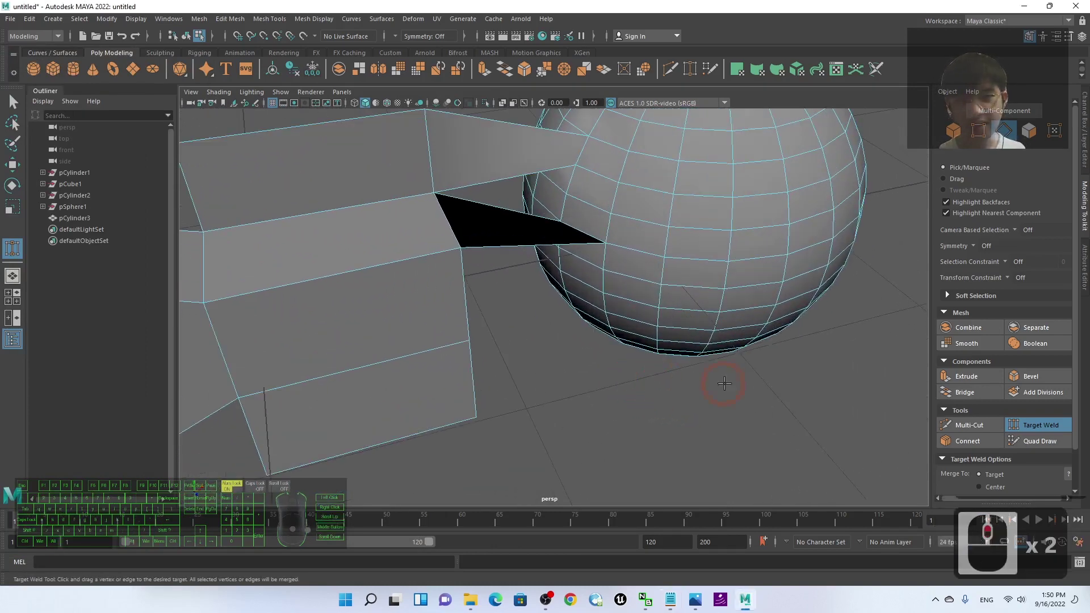
pyautogui.rightClick(644, 279)
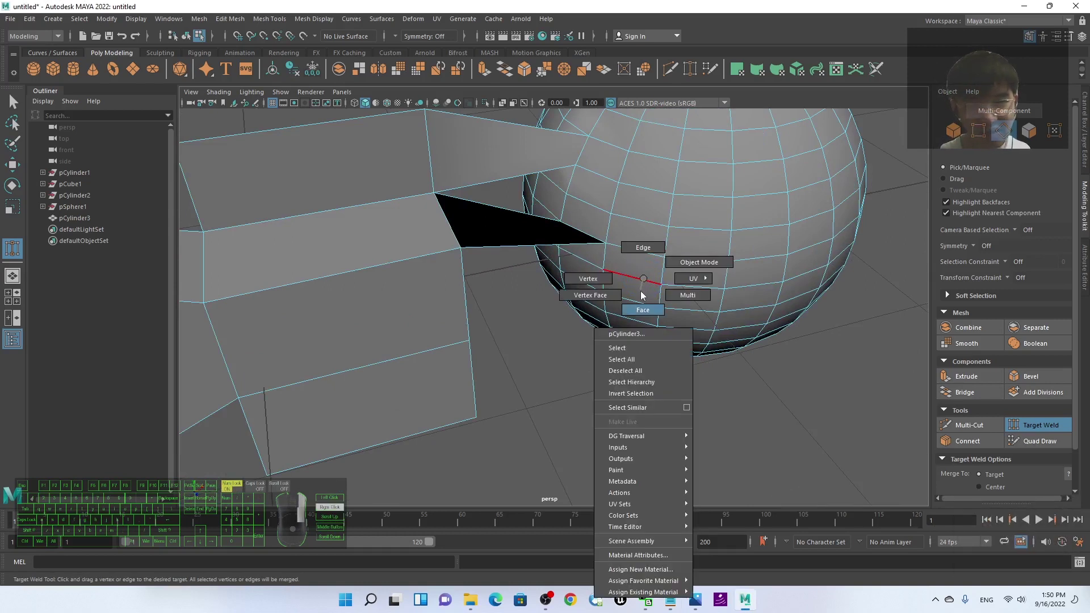
pyautogui.rightClick(590, 280)
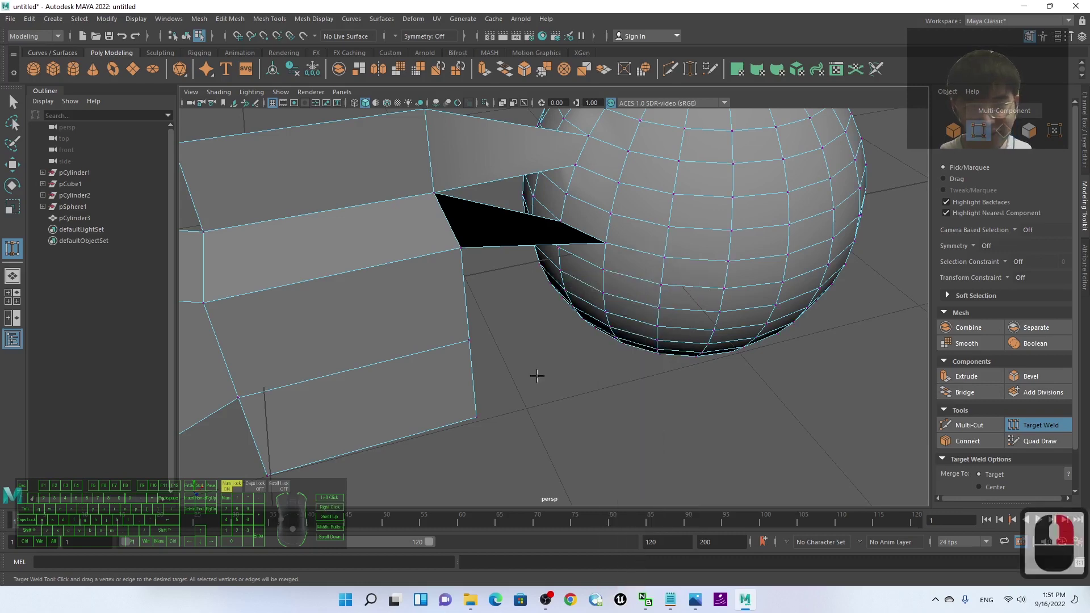
pyautogui.scroll(3, 536, 376)
# Pick the cube's corner vertex, try extruding it, and attempt welding it toward the sphere.
pyautogui.click(407, 370)
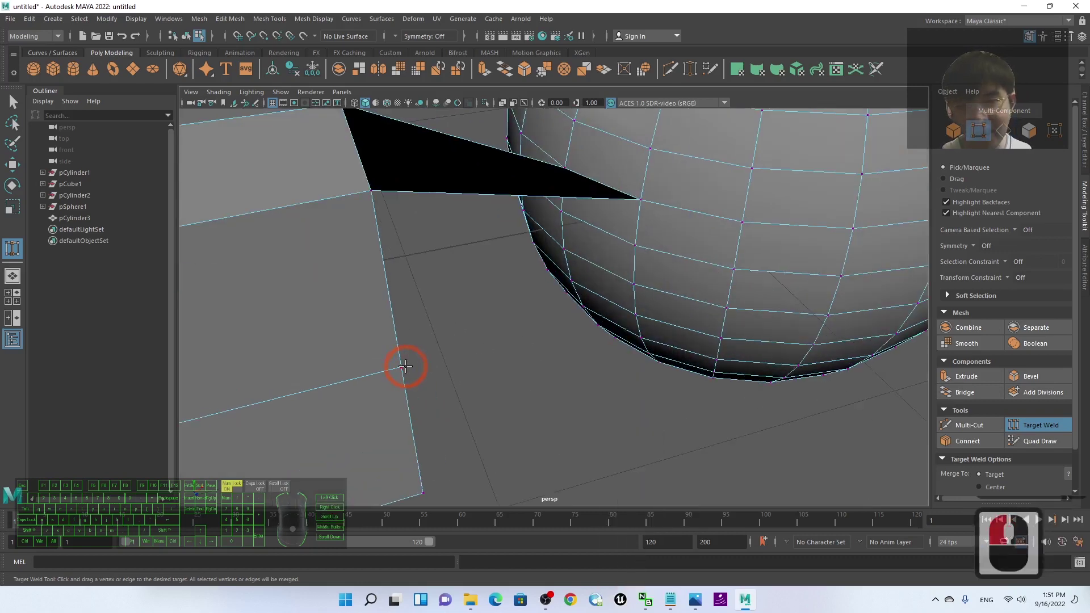
pyautogui.click(484, 69)
pyautogui.click(442, 372)
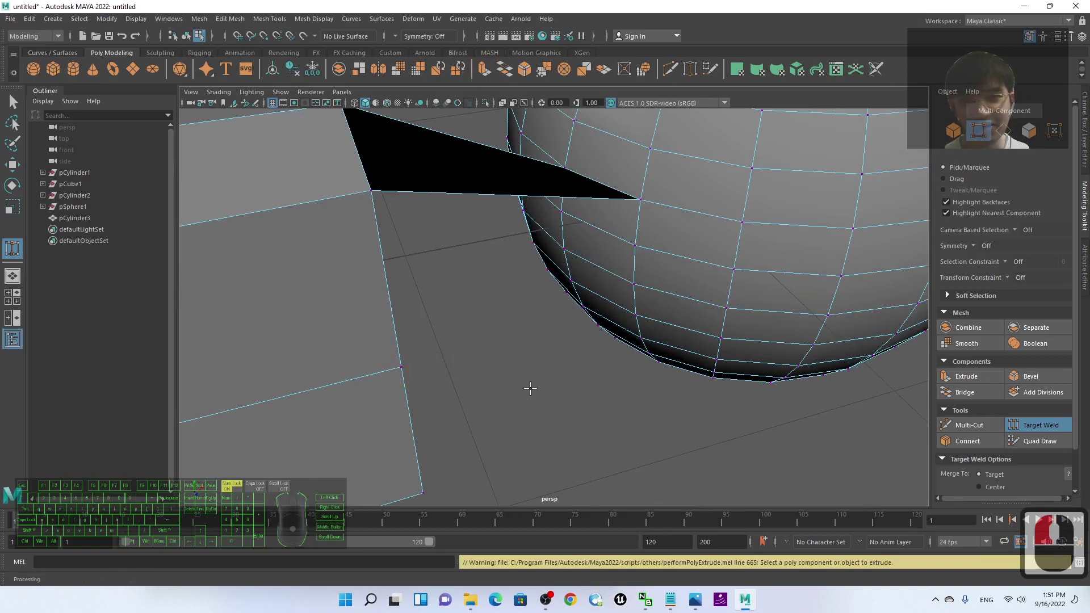
pyautogui.scroll(-2, 540, 385)
pyautogui.moveTo(443, 348); pyautogui.dragTo(454, 348)
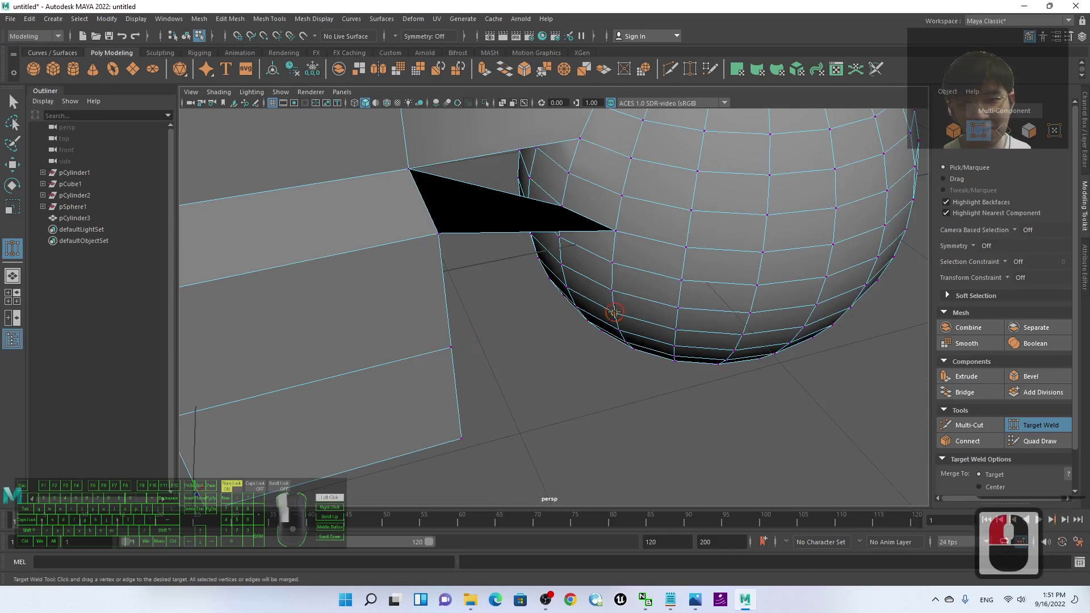
pyautogui.moveTo(614, 310)
pyautogui.mouseDown()
pyautogui.moveTo(572, 326)
pyautogui.moveTo(617, 312)
pyautogui.mouseUp()
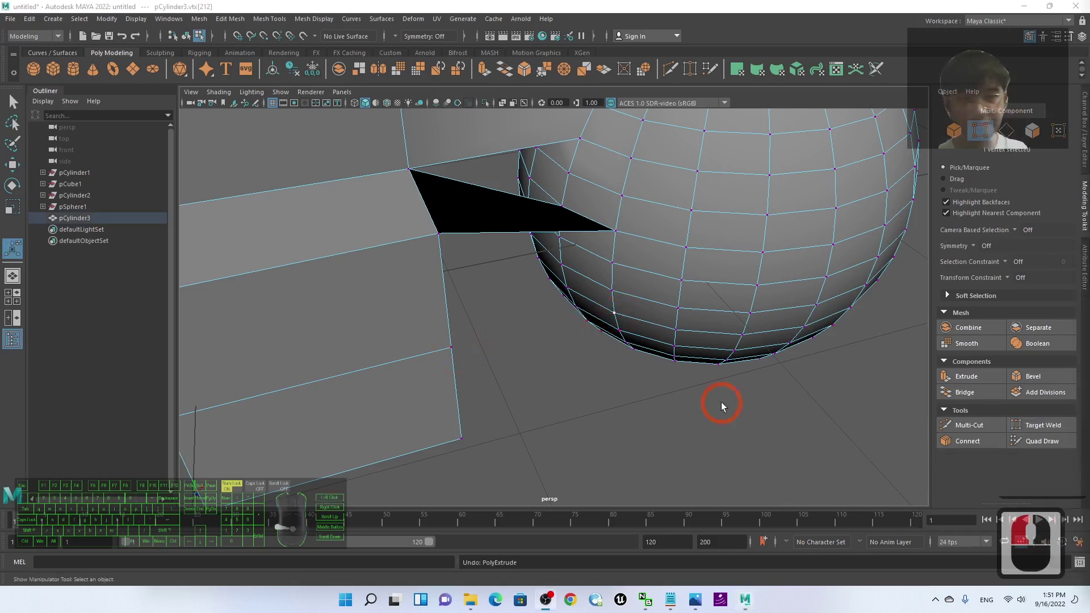
# Switch the sphere to vertex mode, try selecting edge vertices, then clear the selection.
pyautogui.scroll(1, 721, 402)
pyautogui.scroll(-2, 666, 389)
pyautogui.scroll(1, 663, 395)
pyautogui.moveTo(663, 397)
pyautogui.keyDown('alt'); pyautogui.mouseDown()
pyautogui.moveTo(674, 414)
pyautogui.moveTo(645, 409)
pyautogui.moveTo(652, 397)
pyautogui.moveTo(676, 400)
pyautogui.mouseUp(); pyautogui.keyUp('alt')
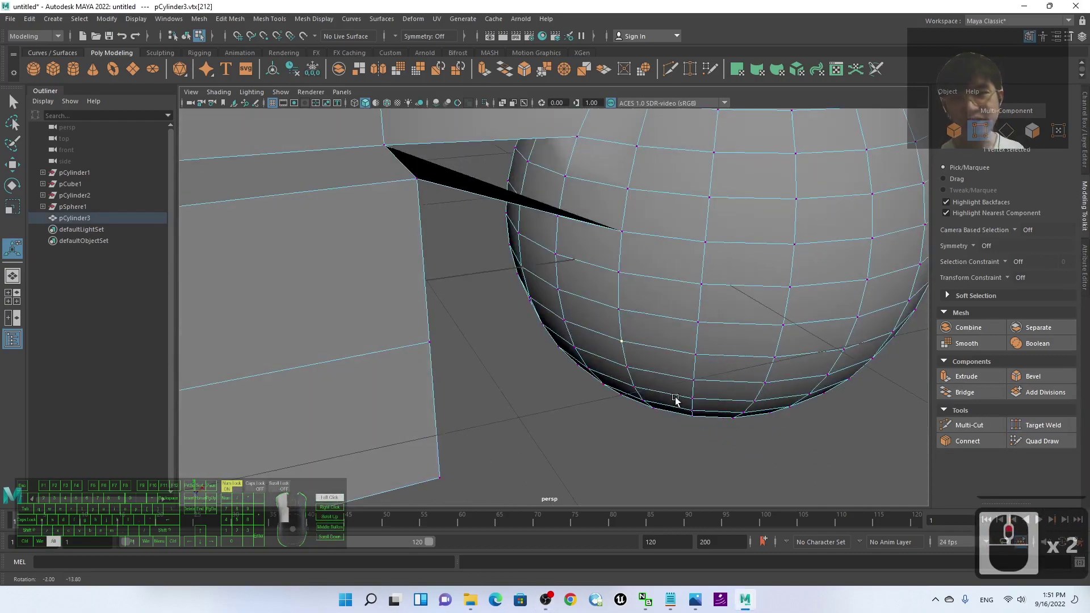
pyautogui.rightClick(546, 275)
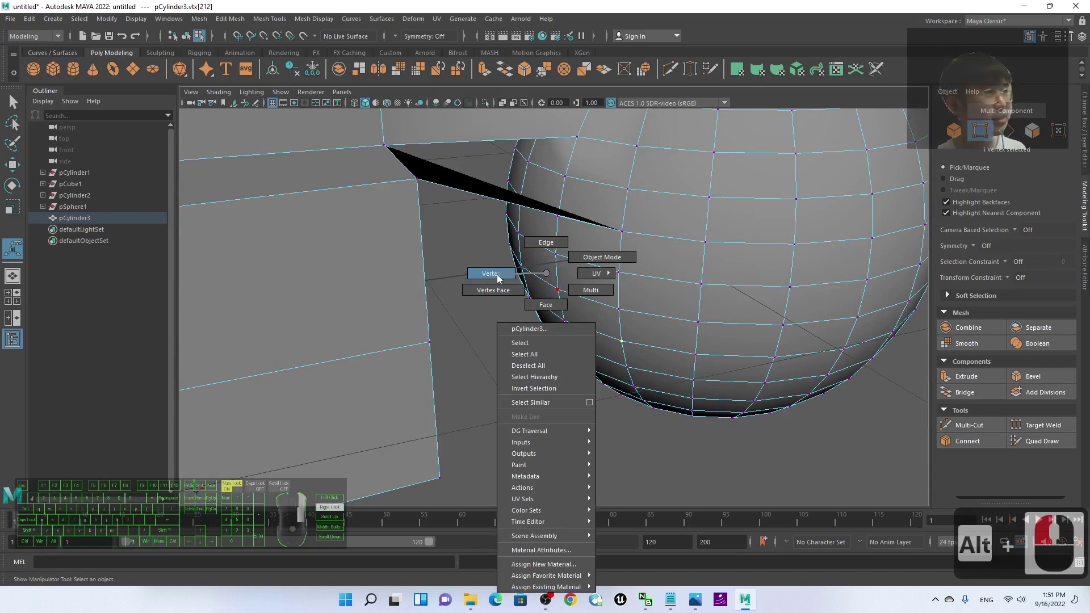
pyautogui.moveTo(546, 273); pyautogui.dragTo(497, 276, button='right')
pyautogui.click(618, 311)
pyautogui.click(620, 339)
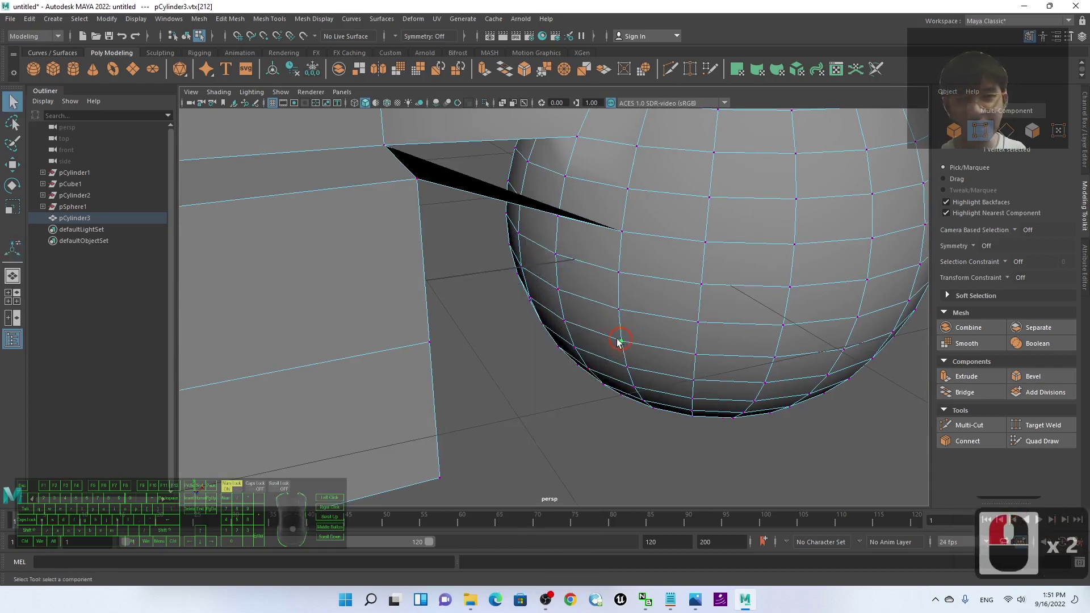
pyautogui.click(12, 102)
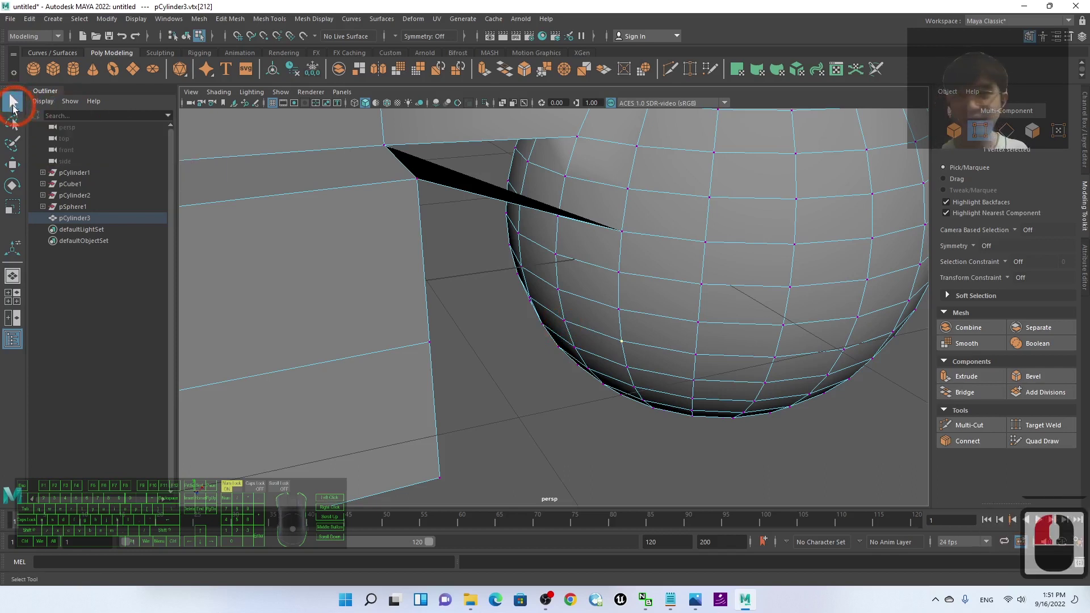
pyautogui.click(564, 380)
pyautogui.click(530, 413)
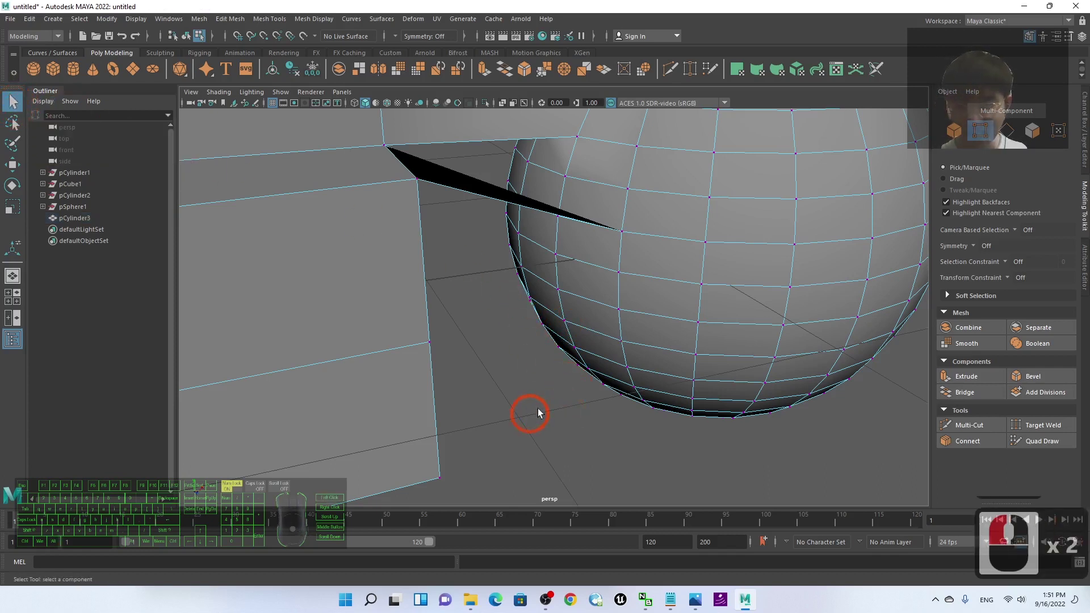
# Extrude a vertex on the sphere's lower side into a spike toward the block.
pyautogui.keyDown('alt'); pyautogui.moveTo(601, 434); pyautogui.dragTo(540, 396); pyautogui.keyUp('alt')
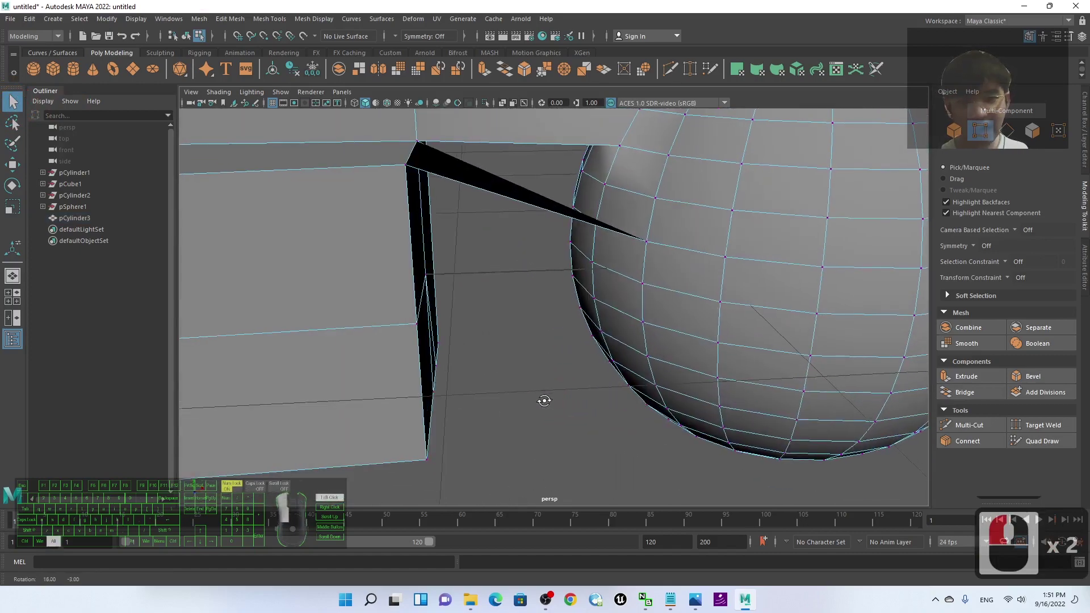
pyautogui.click(642, 324)
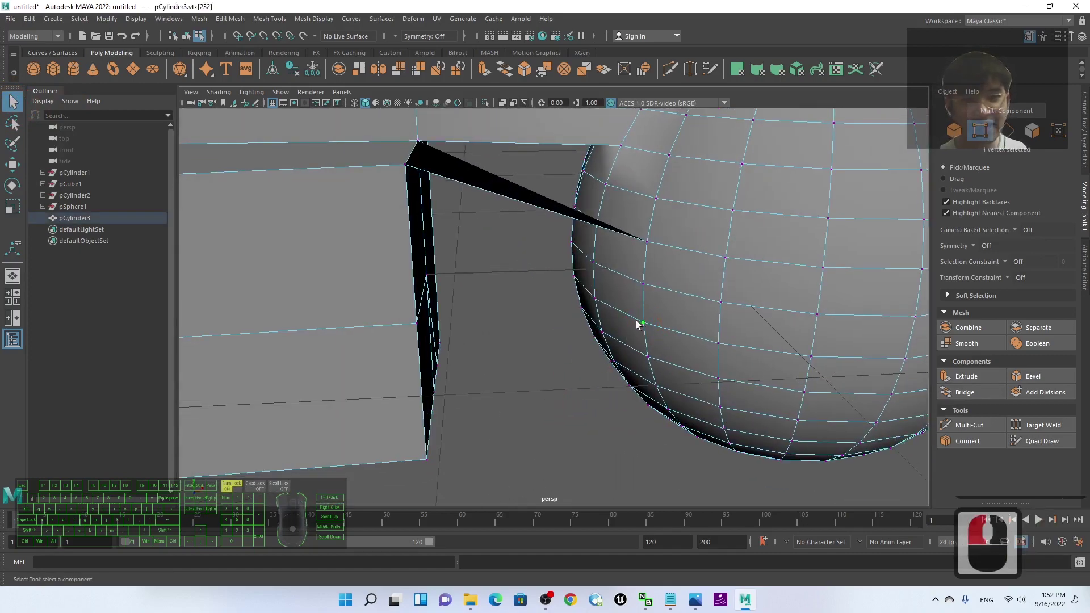
pyautogui.click(643, 324)
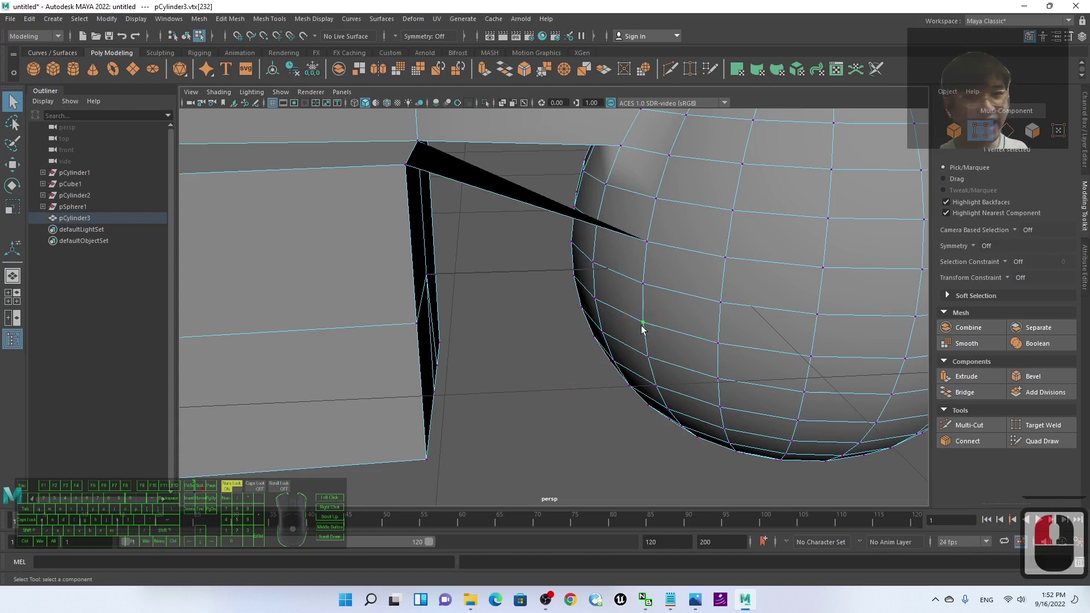
pyautogui.click(483, 69)
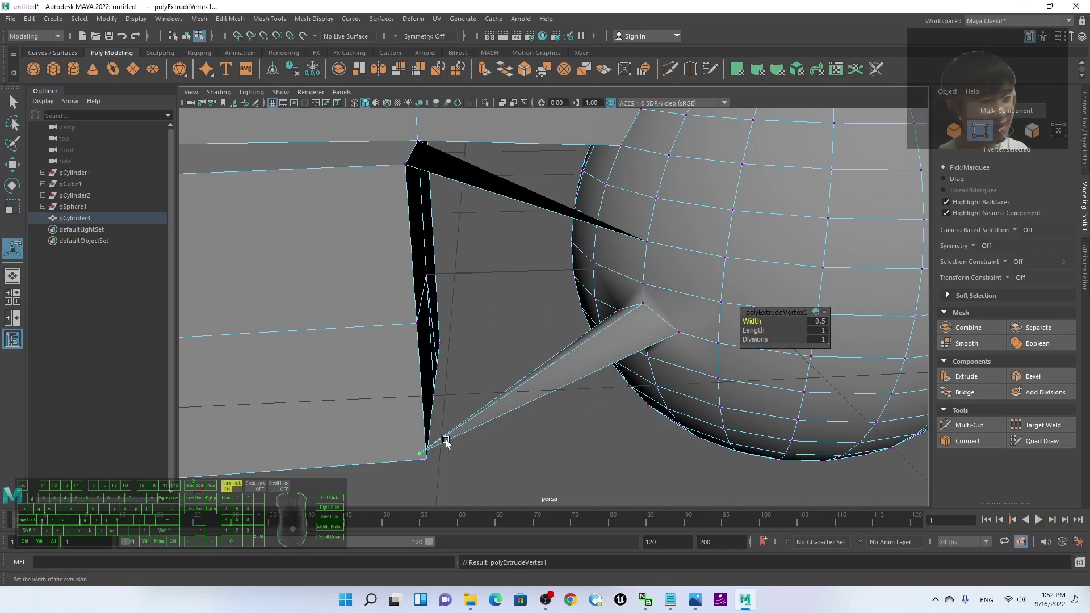
# Set the vertex extrusion's Width to 0 and Length to 0.5.
pyautogui.click(820, 322)
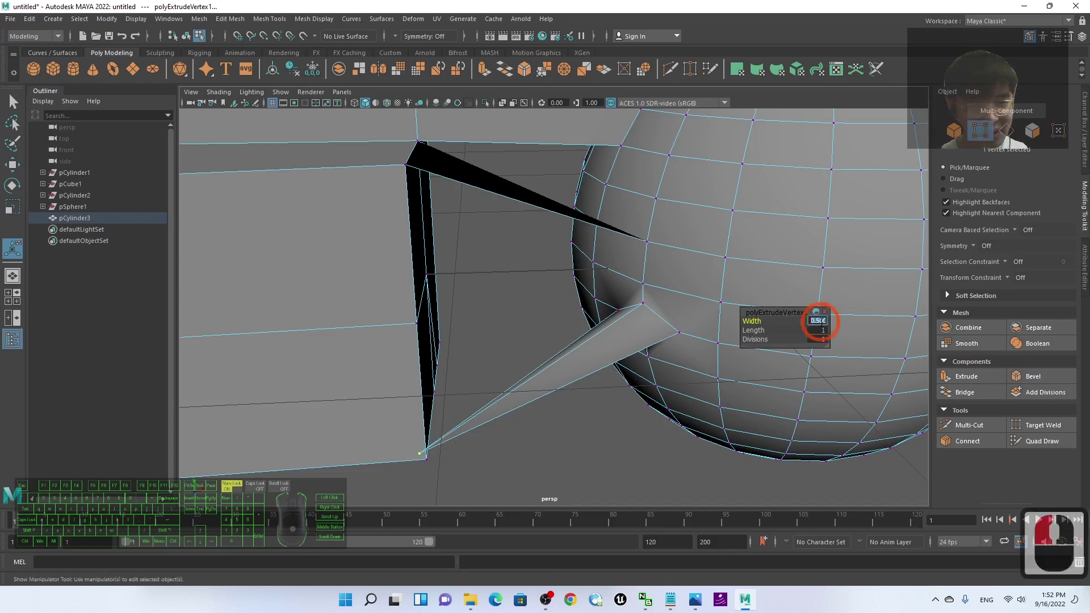
pyautogui.write('0')
pyautogui.press('Return')
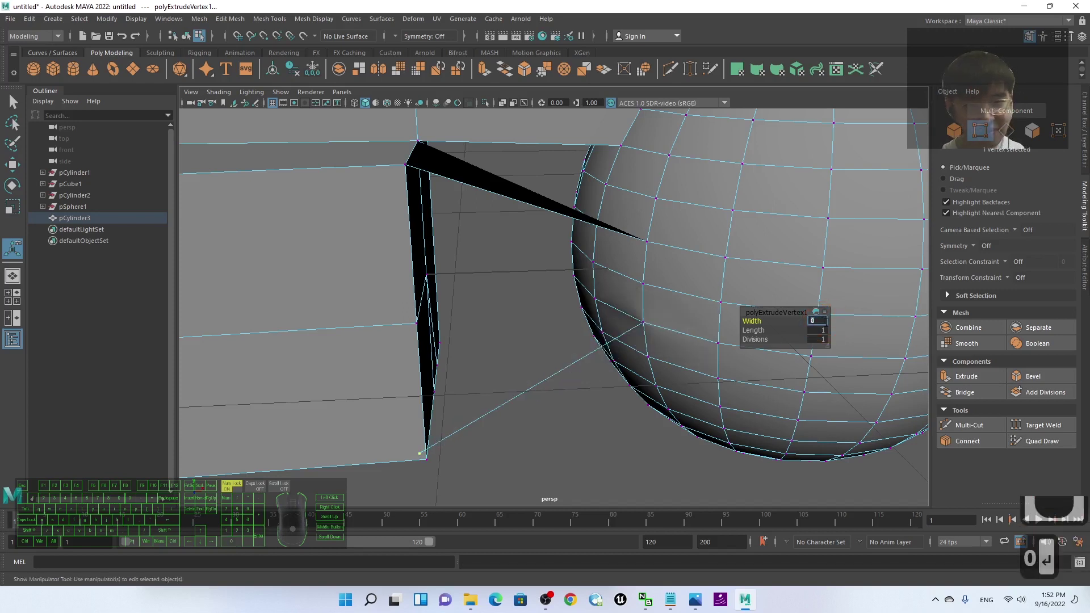
pyautogui.click(825, 333)
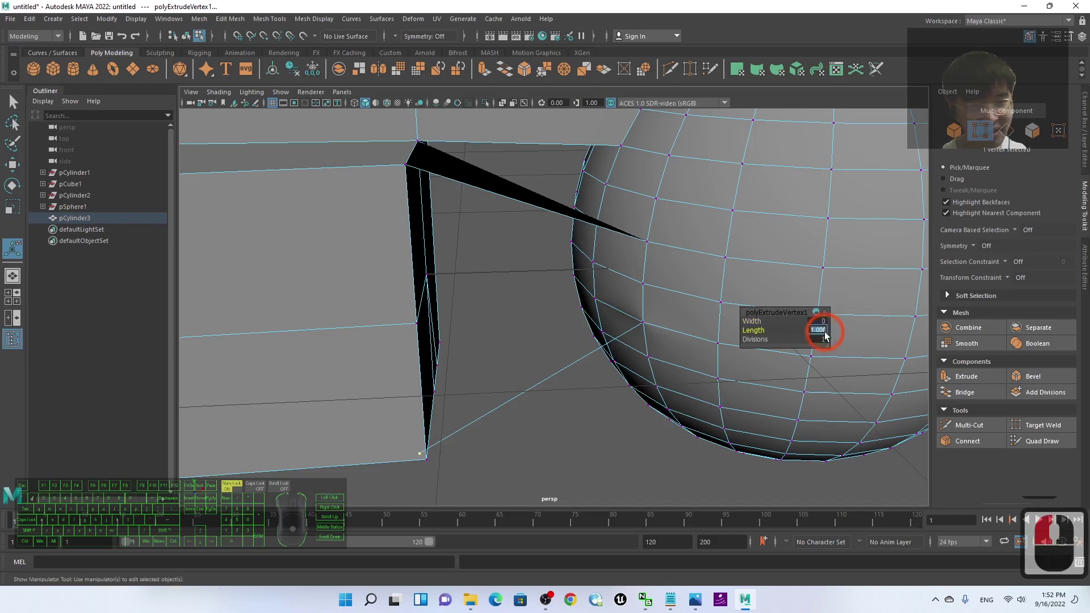
pyautogui.write('0.5')
pyautogui.press('Return')
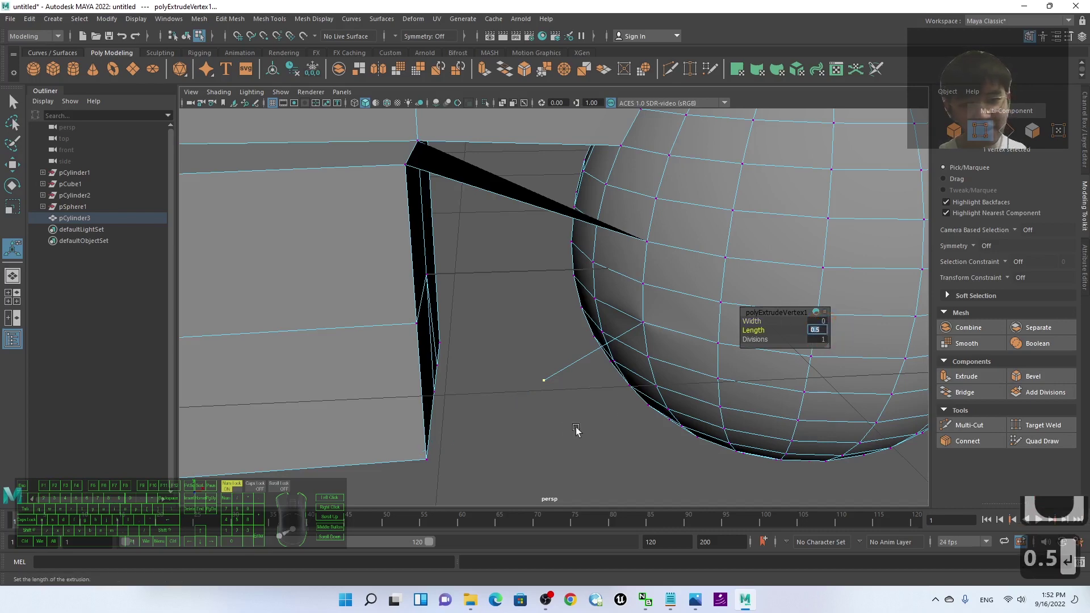
# Deselect the extruded vertex and activate Target Weld.
pyautogui.scroll(3, 547, 384)
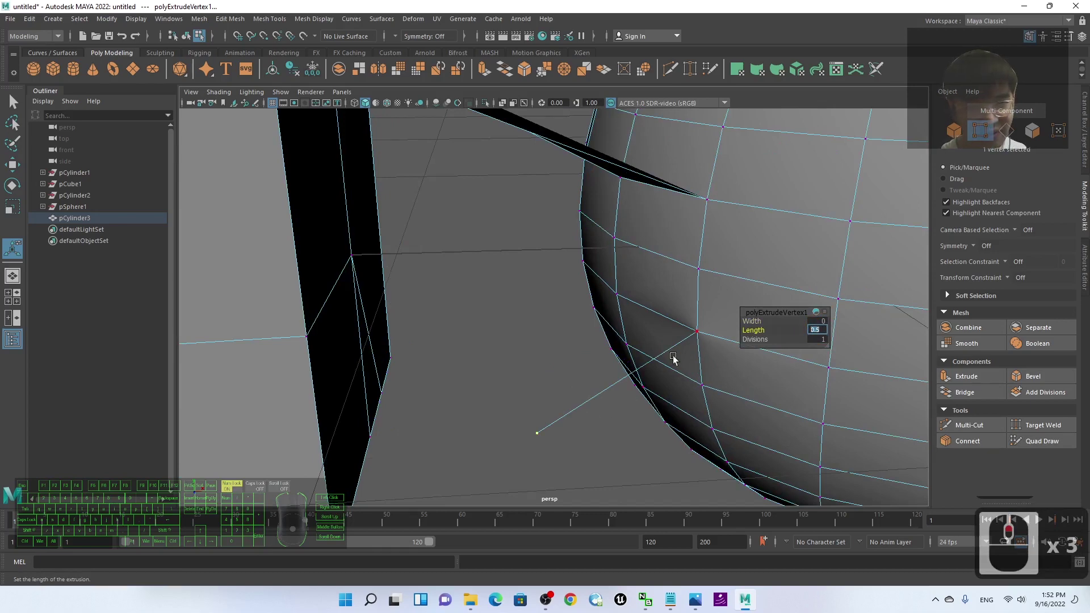
pyautogui.scroll(-2, 579, 423)
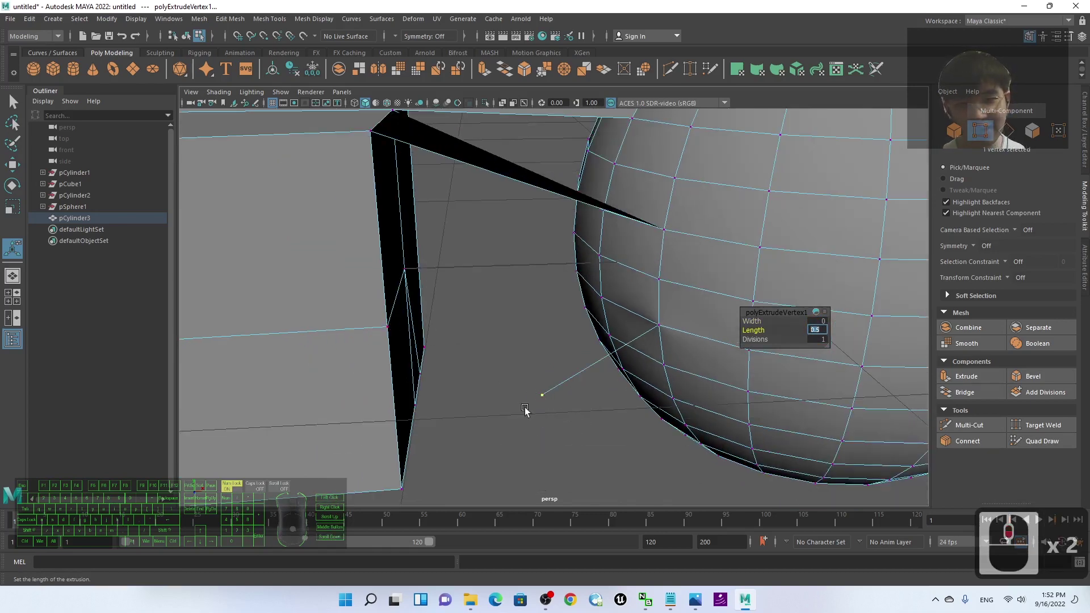
pyautogui.click(552, 391)
pyautogui.click(519, 329)
pyautogui.click(379, 271)
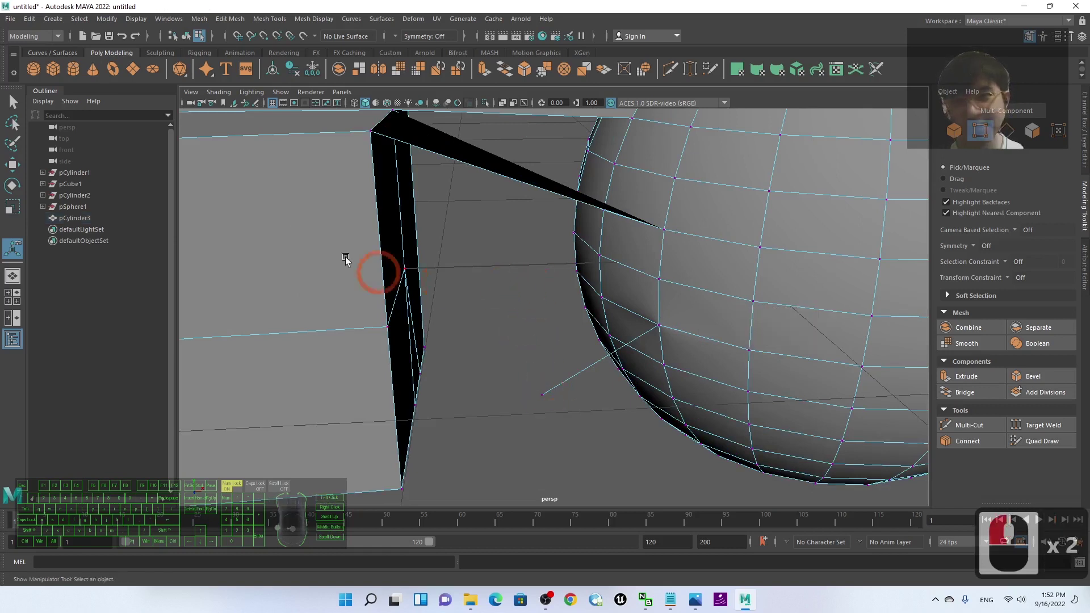
pyautogui.click(689, 69)
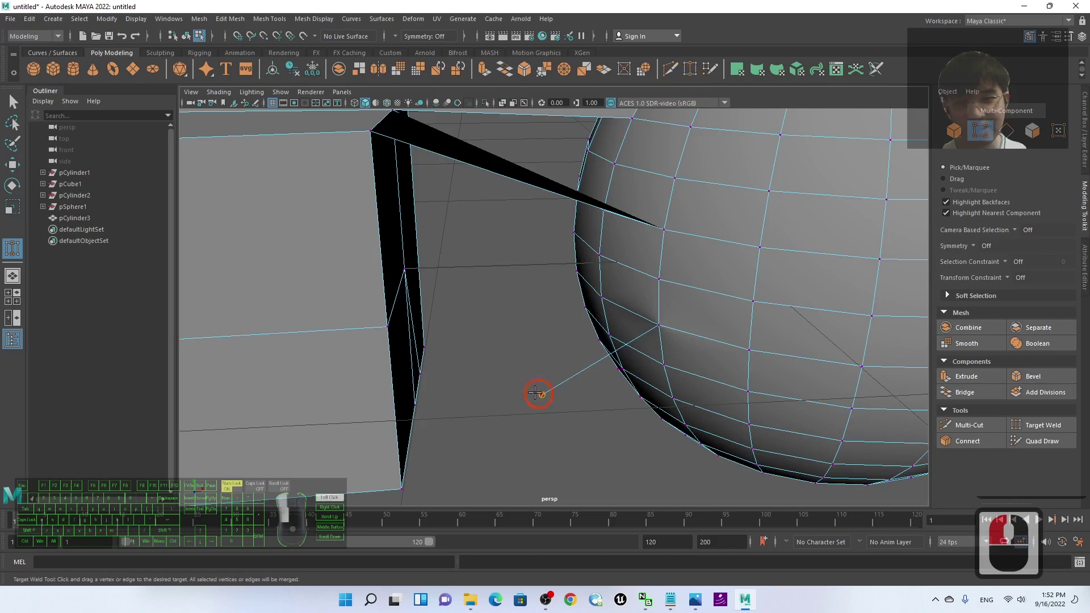
# Weld the extruded sphere vertex onto the block's corner vertex.
pyautogui.moveTo(535, 393); pyautogui.dragTo(387, 328)
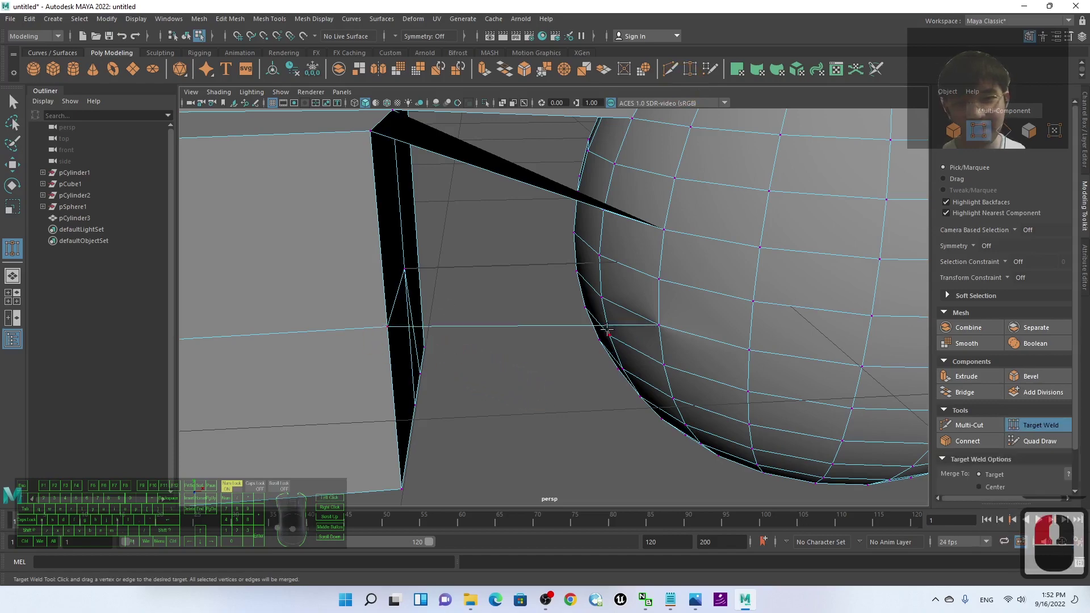
pyautogui.scroll(-2, 501, 370)
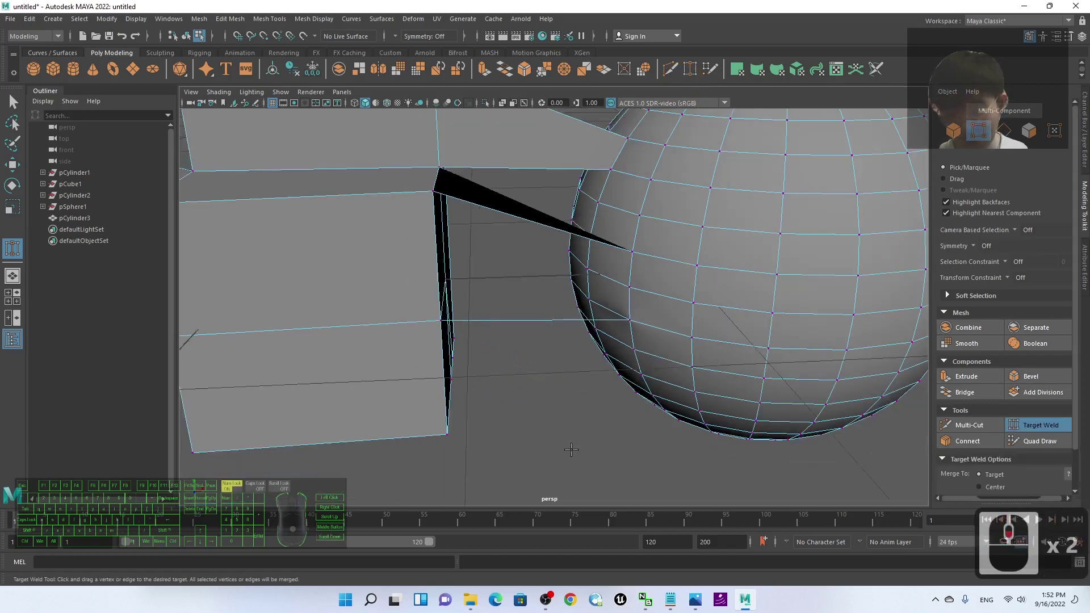
pyautogui.keyDown('alt'); pyautogui.moveTo(571, 450); pyautogui.dragTo(536, 402); pyautogui.keyUp('alt')
pyautogui.press('super')
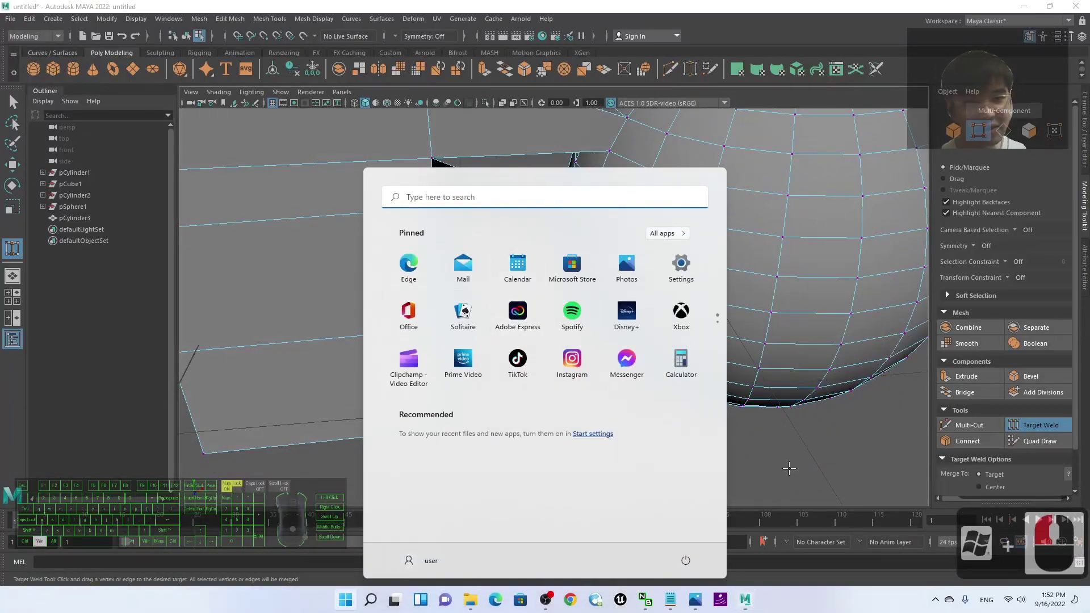
pyautogui.press('super')
pyautogui.click(548, 322)
pyautogui.click(544, 317)
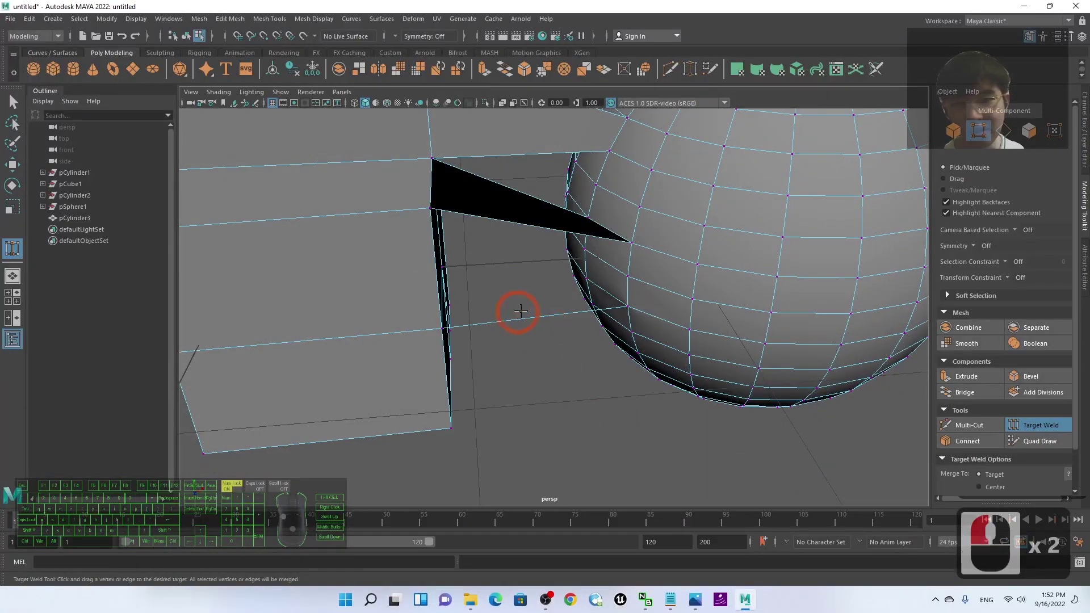
# Switch to edge mode and select the new edge linking block and sphere.
pyautogui.moveTo(573, 342); pyautogui.dragTo(563, 256, button='right')
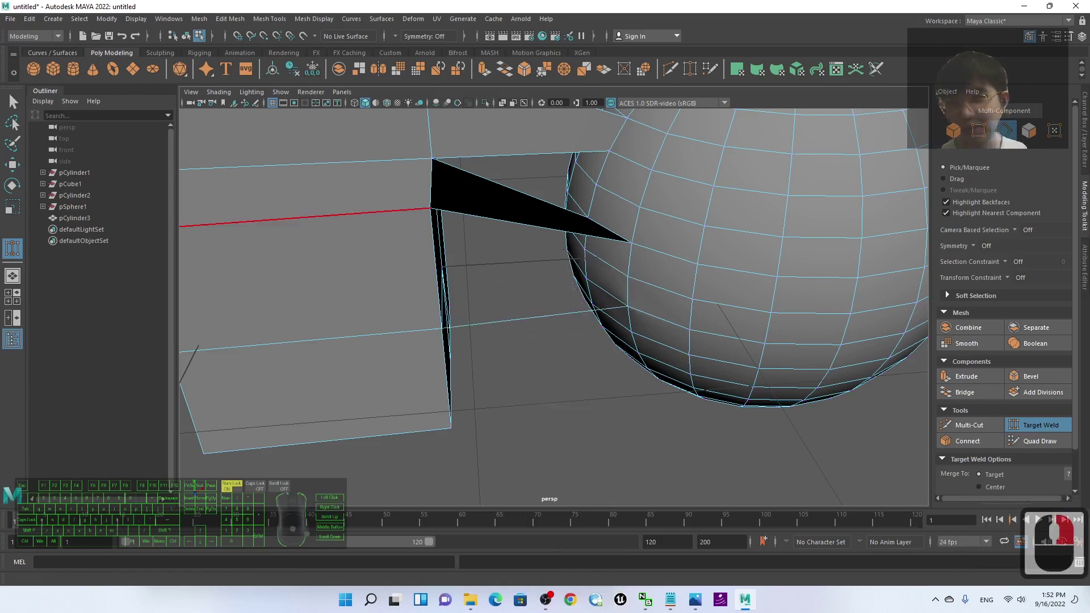
pyautogui.click(14, 103)
pyautogui.click(534, 317)
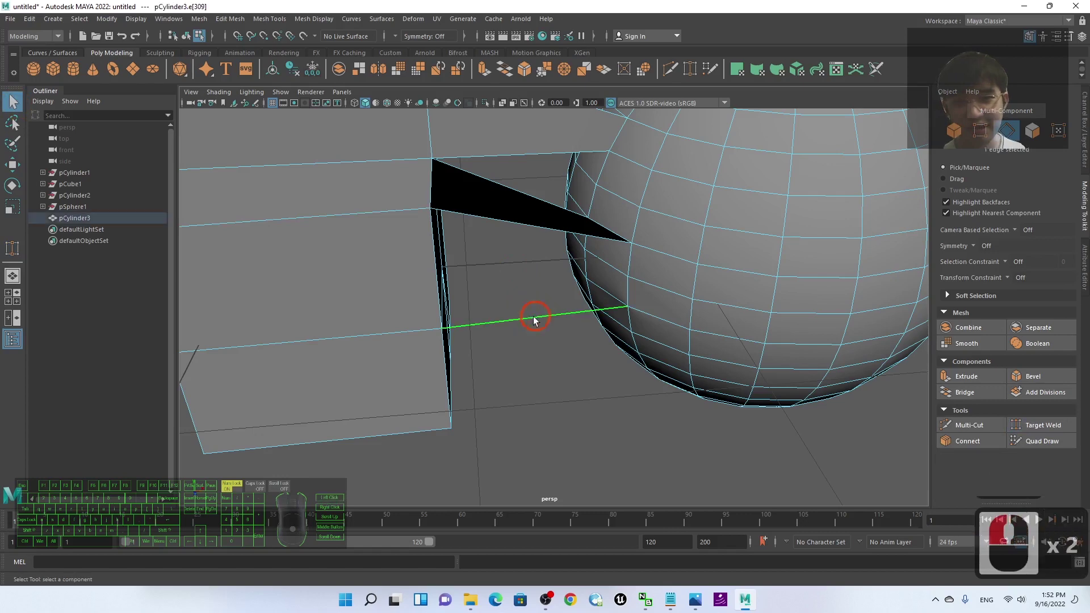
pyautogui.scroll(-3, 591, 402)
pyautogui.keyDown('alt'); pyautogui.moveTo(590, 402); pyautogui.dragTo(535, 328); pyautogui.keyUp('alt')
# Extrude the block-to-sphere edge and drag it out into a new flat face.
pyautogui.press('super')
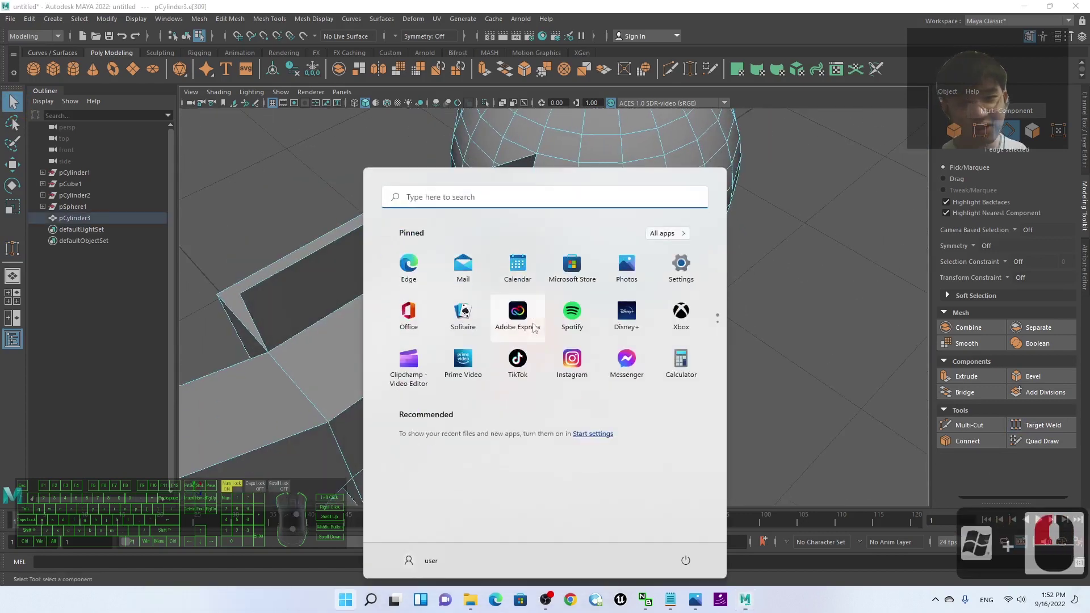
pyautogui.click(875, 353)
pyautogui.click(550, 317)
pyautogui.click(573, 318)
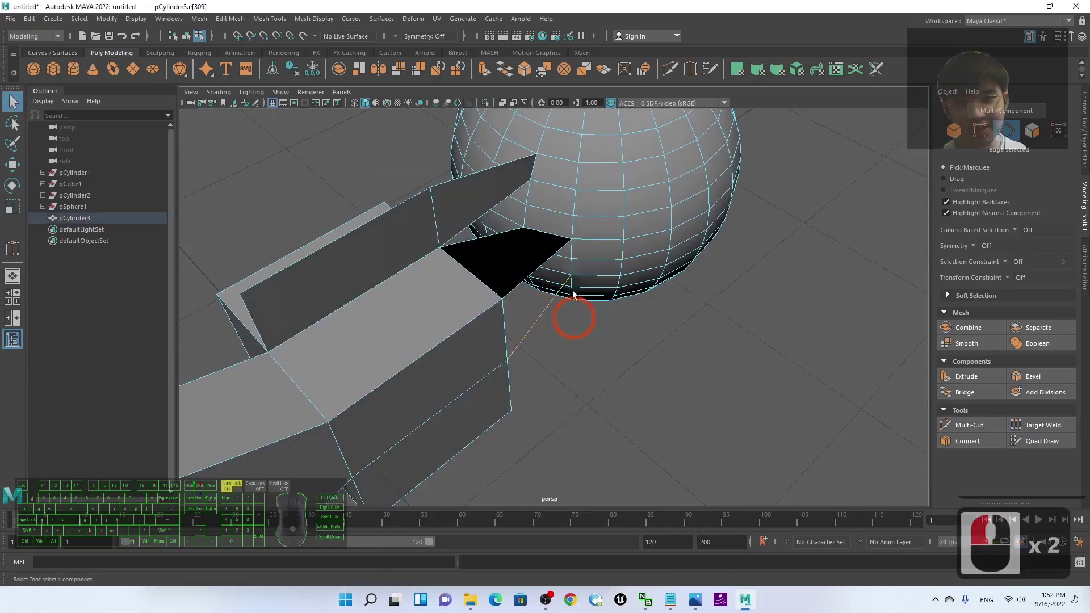
pyautogui.click(484, 71)
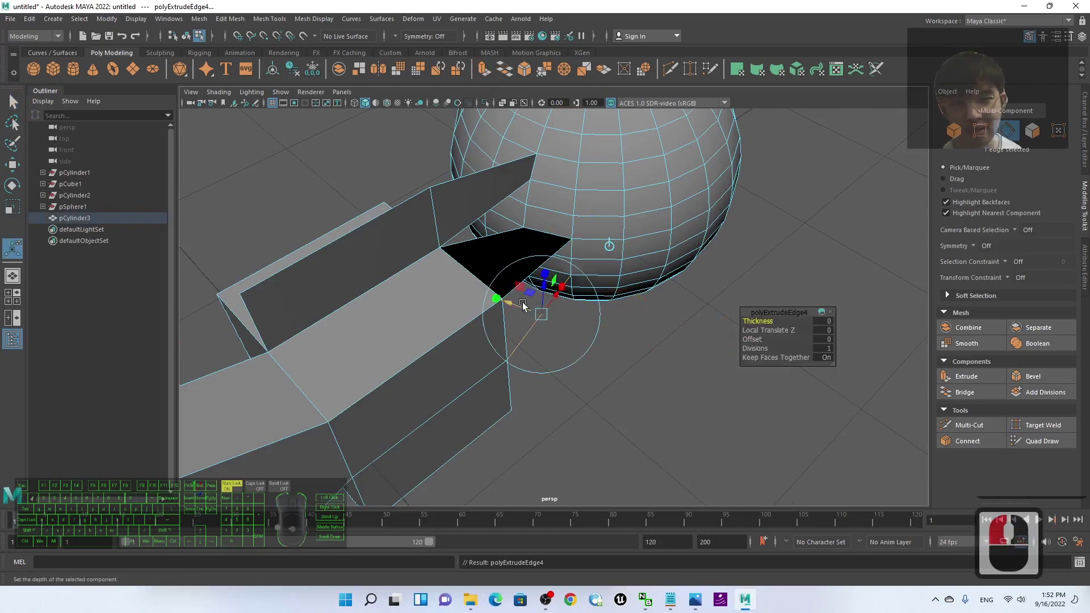
pyautogui.moveTo(512, 307); pyautogui.dragTo(586, 325)
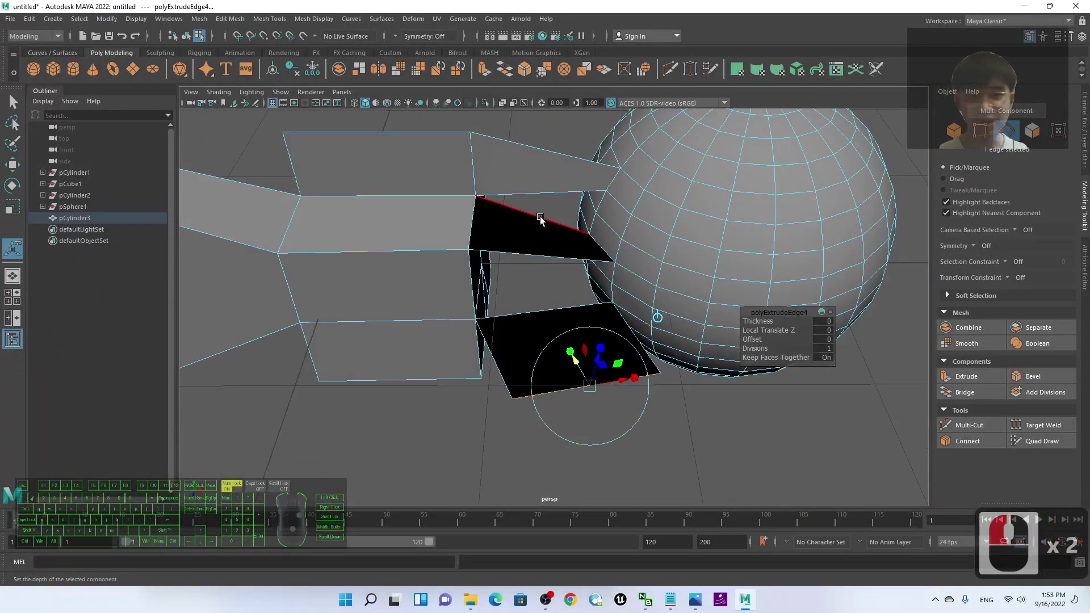
# Orbit around the new faces and bring the Notepad notes window over the scene.
pyautogui.scroll(2, 596, 403)
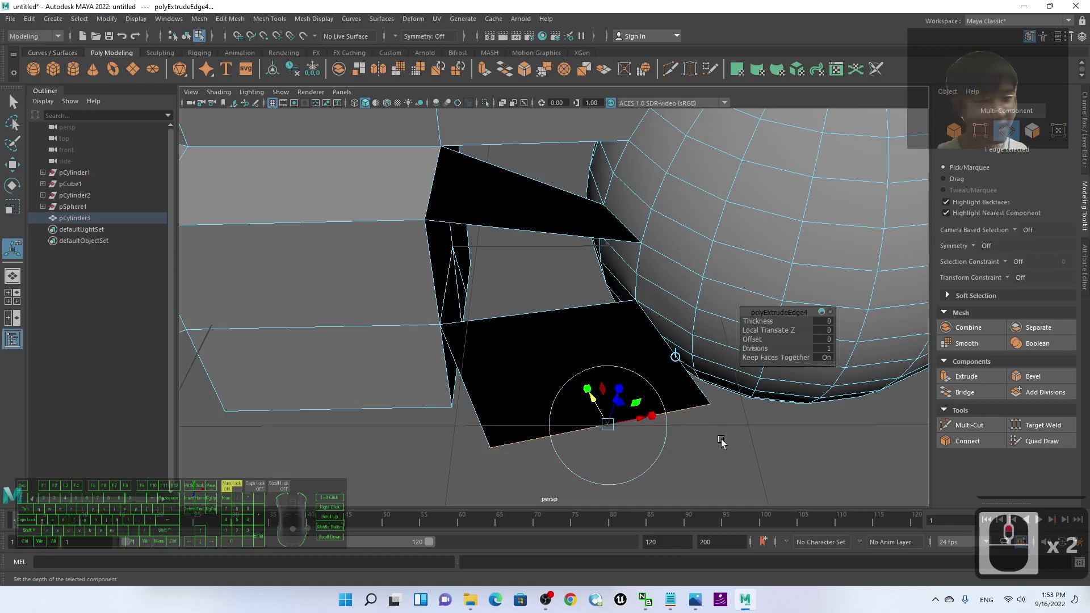
pyautogui.keyDown('alt'); pyautogui.moveTo(423, 473); pyautogui.dragTo(443, 484); pyautogui.keyUp('alt')
pyautogui.scroll(-11, 454, 403)
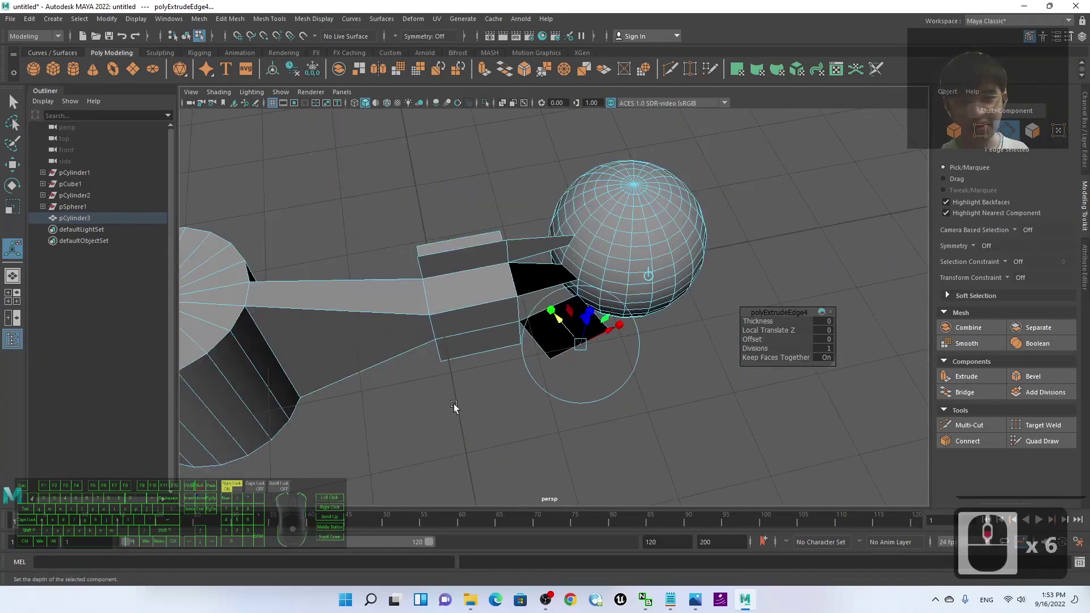
pyautogui.scroll(4, 577, 196)
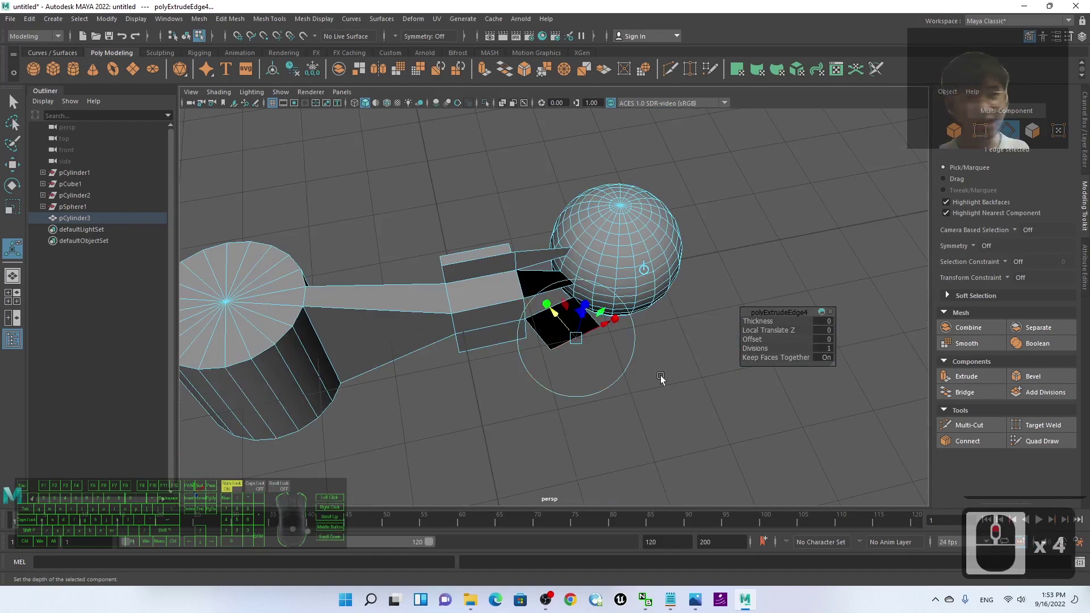
pyautogui.moveTo(0, 91); pyautogui.dragTo(748, 98)
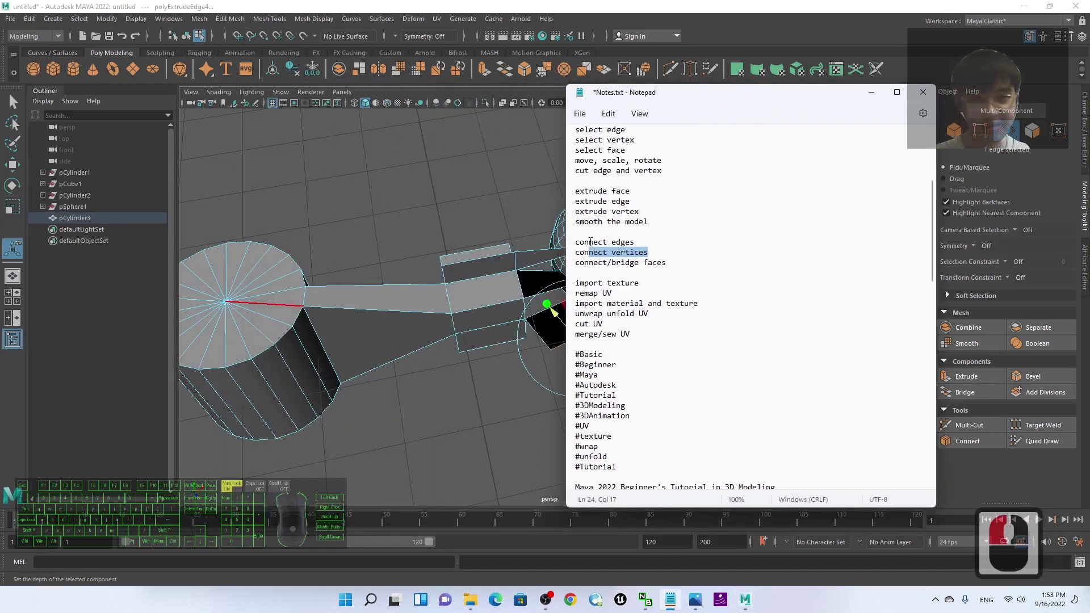
# Review the bridge, import texture, remap UV and material lines in Notes.txt, then drag Notepad off screen.
pyautogui.click(615, 256)
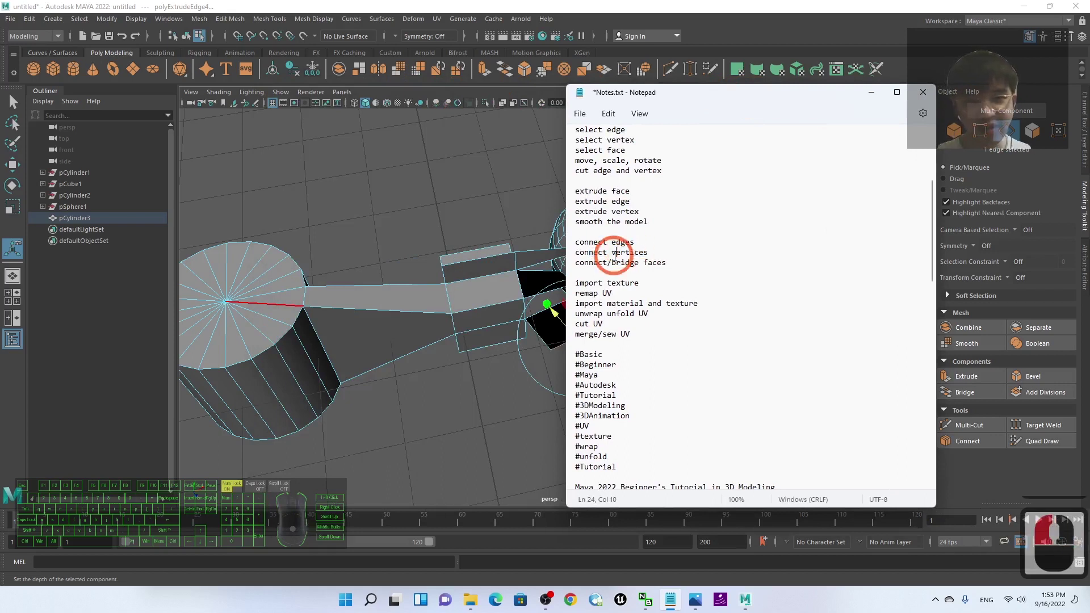
pyautogui.moveTo(625, 262); pyautogui.dragTo(644, 263)
pyautogui.click(608, 251)
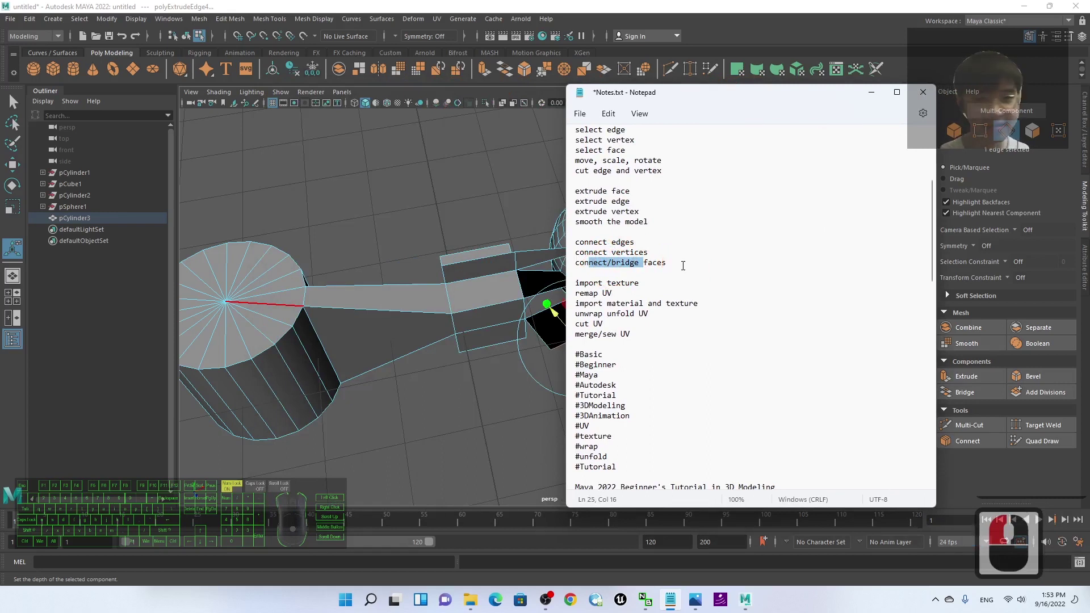
pyautogui.click(741, 254)
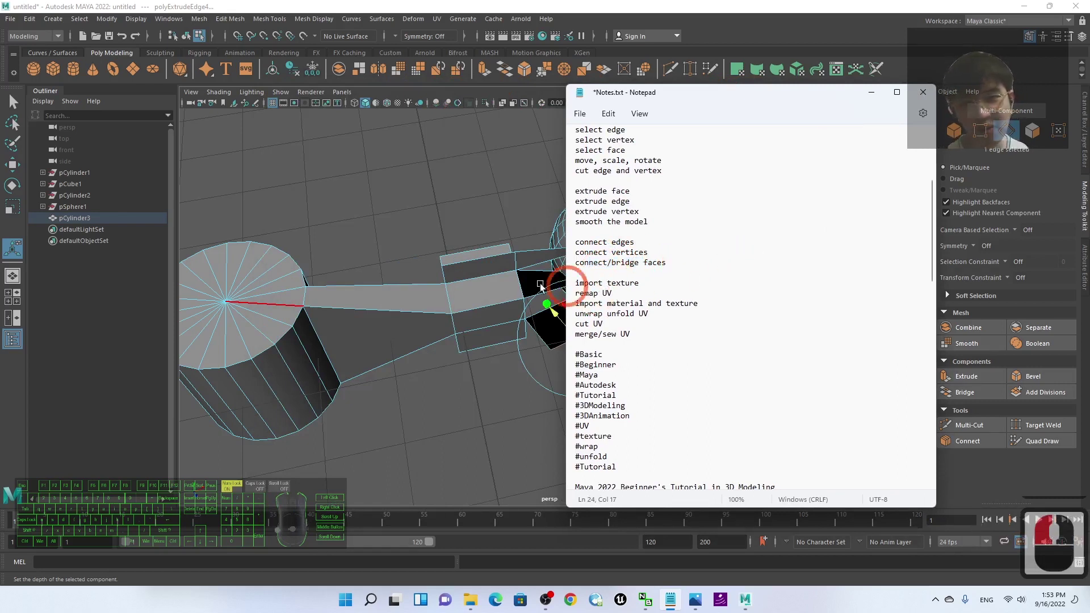
pyautogui.moveTo(585, 283); pyautogui.dragTo(761, 277)
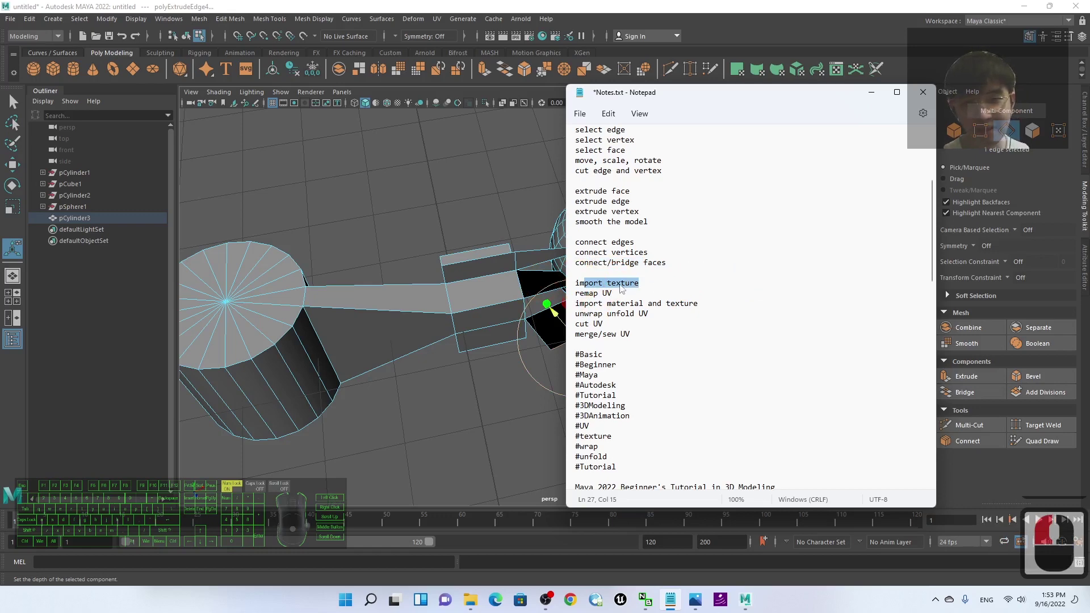
pyautogui.moveTo(585, 294); pyautogui.dragTo(841, 292)
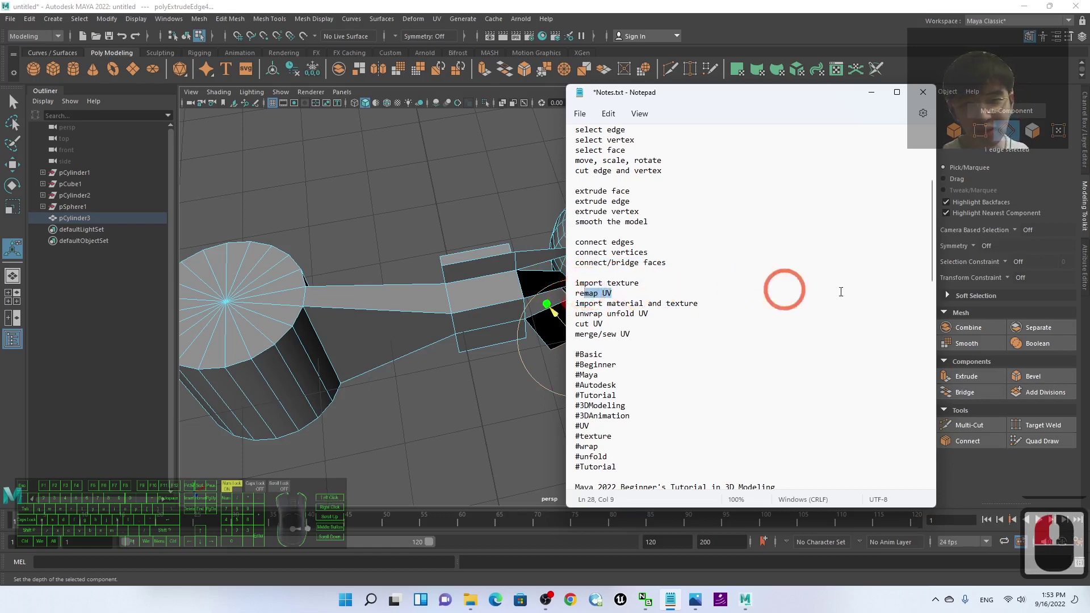
pyautogui.click(810, 297)
pyautogui.moveTo(585, 303); pyautogui.dragTo(809, 303)
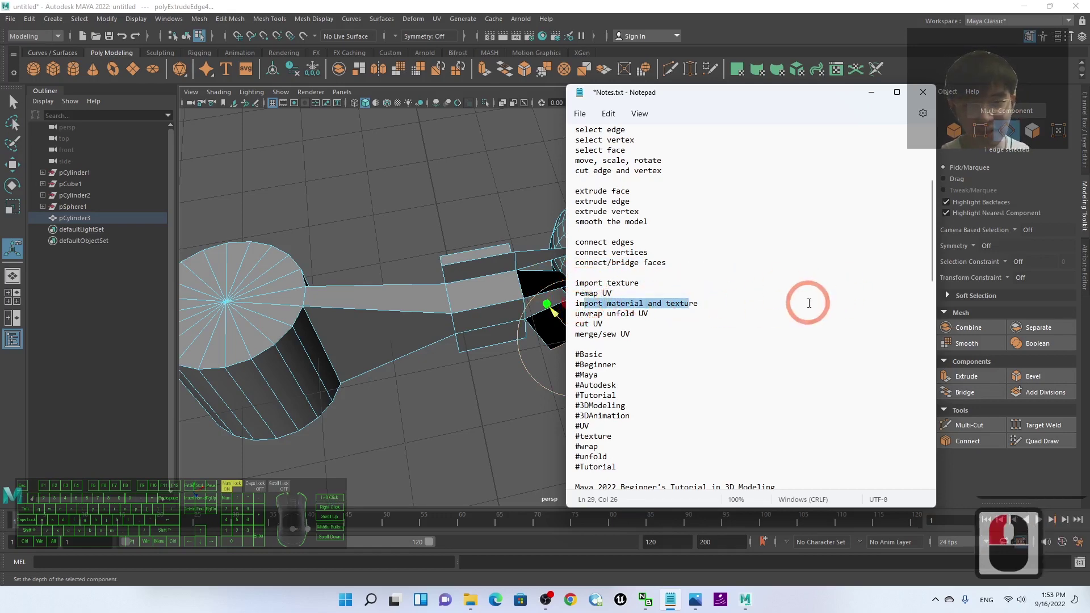
pyautogui.click(809, 303)
pyautogui.moveTo(760, 100); pyautogui.dragTo(0, 147)
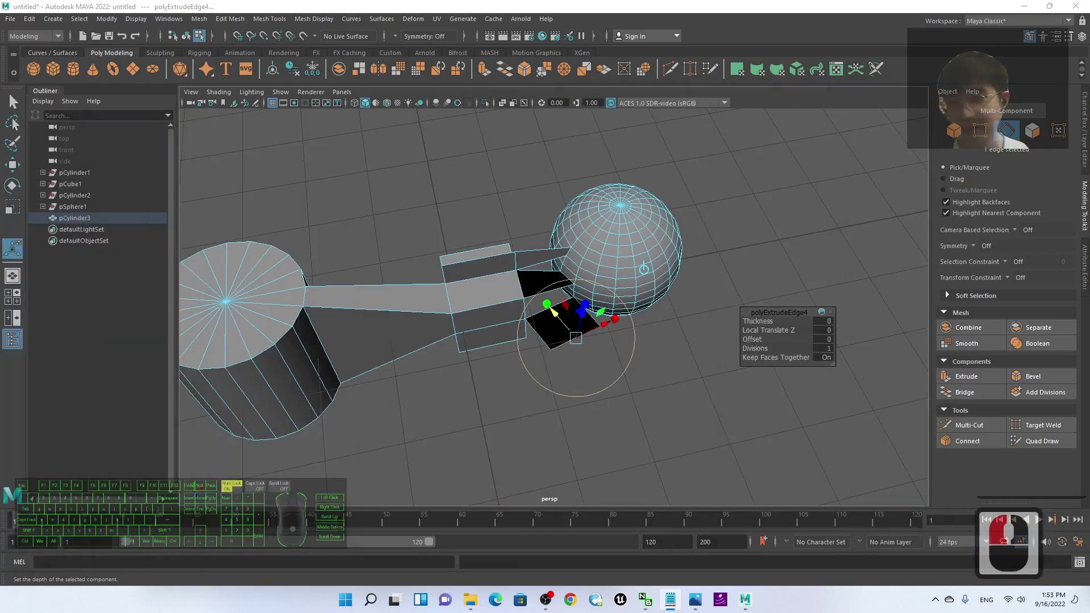
# Orbit the bridged model and select edges on the cylinder's top cap.
pyautogui.scroll(-2, 409, 329)
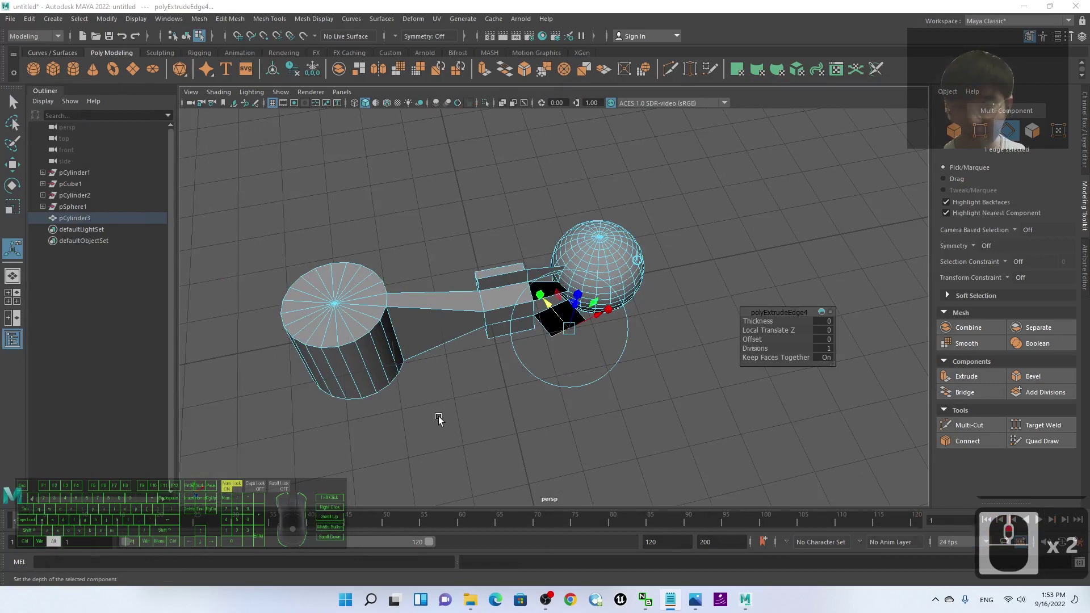
pyautogui.keyDown('alt'); pyautogui.moveTo(438, 417); pyautogui.dragTo(382, 346); pyautogui.keyUp('alt')
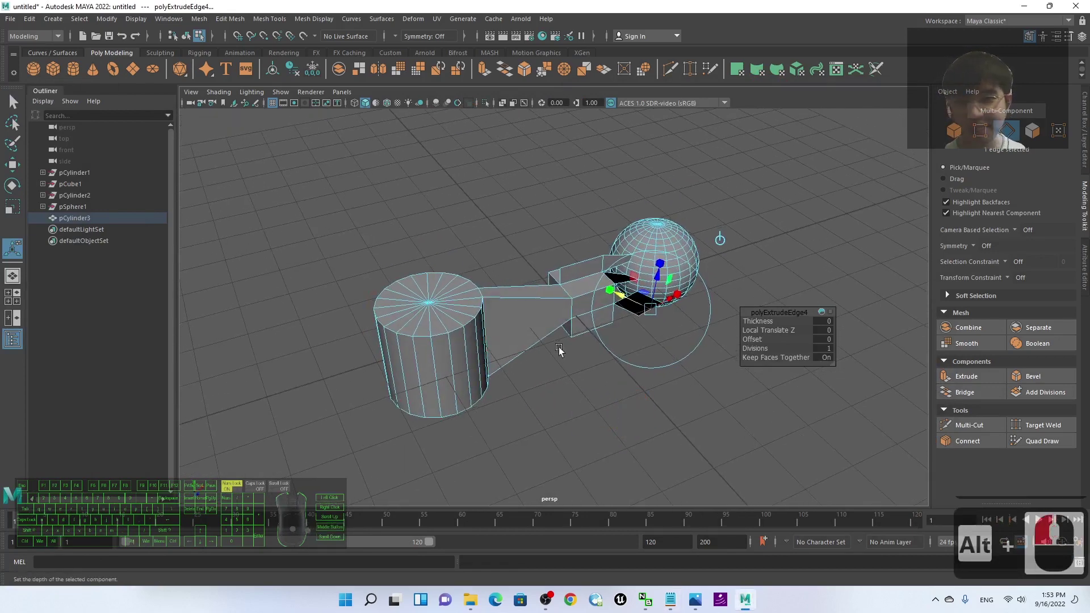
pyautogui.keyDown('alt'); pyautogui.moveTo(662, 376); pyautogui.dragTo(612, 354); pyautogui.keyUp('alt')
pyautogui.scroll(2, 289, 266)
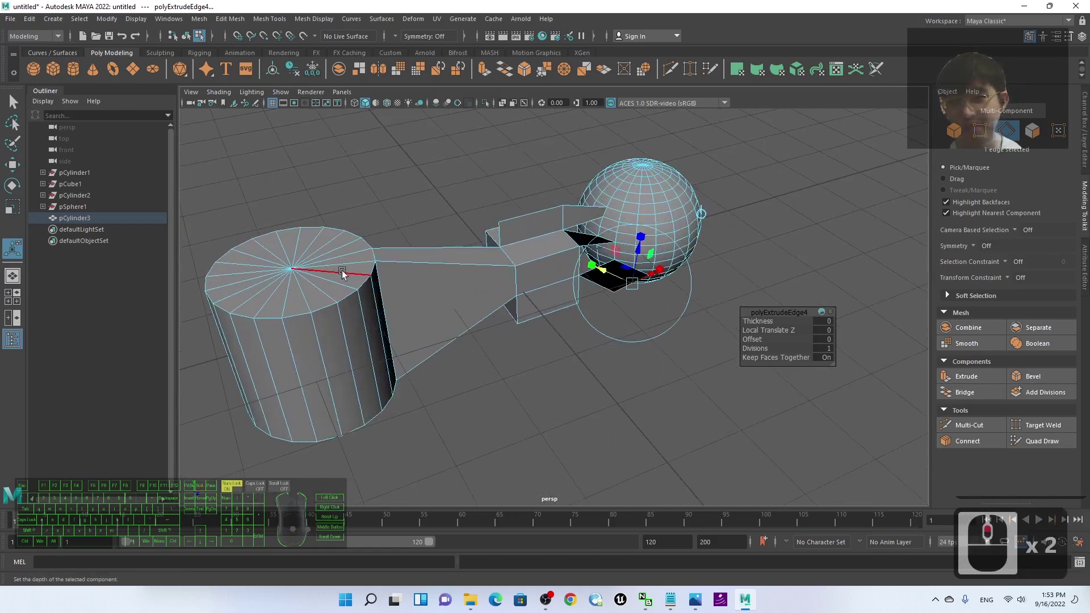
pyautogui.click(334, 270)
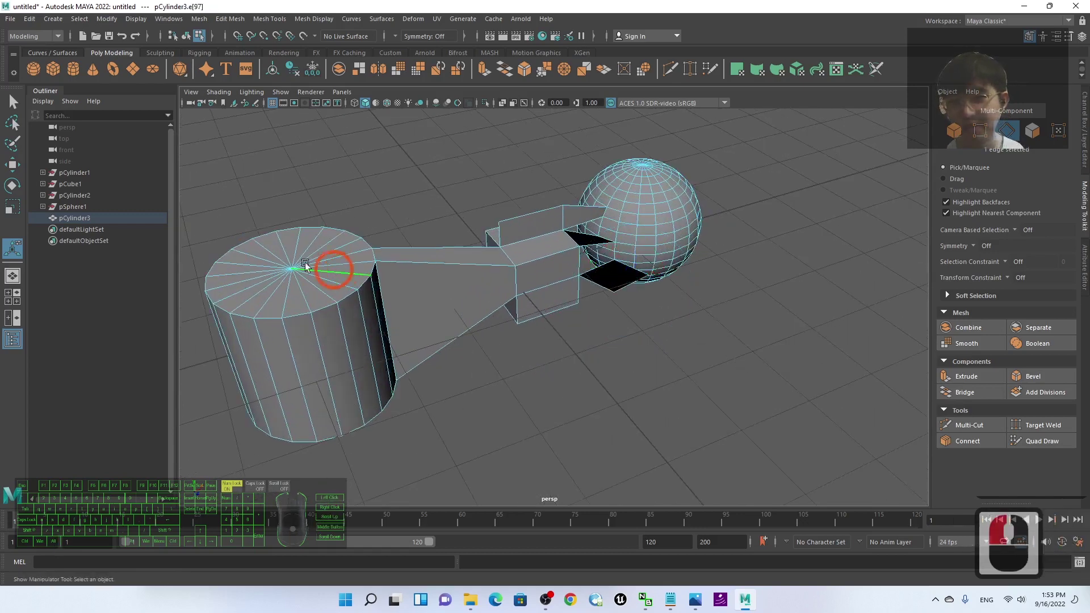
pyautogui.click(356, 281)
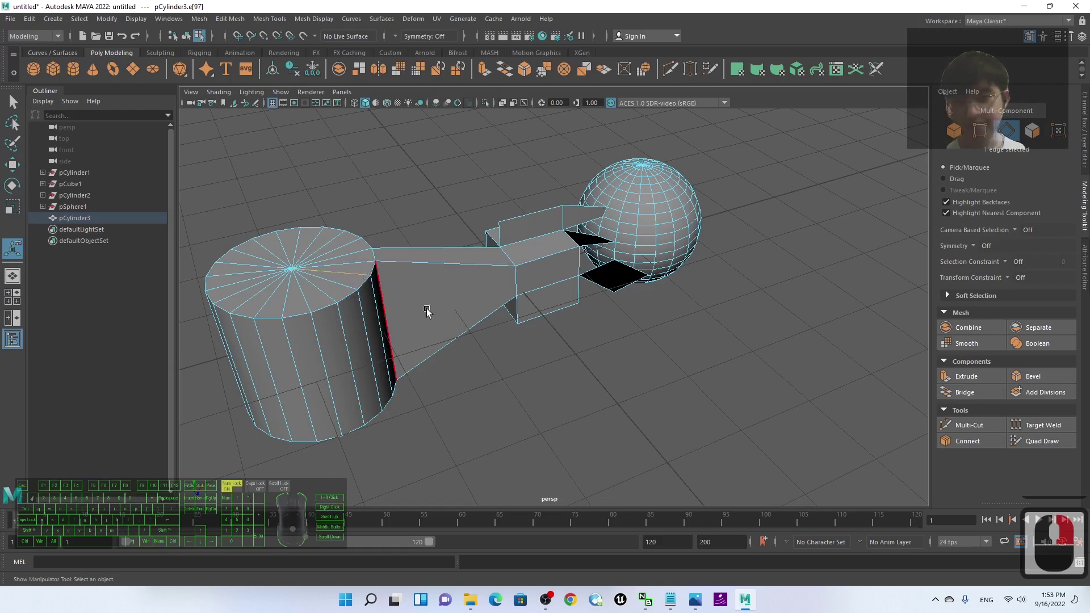
# Return to Object Mode via the marking menu and select the pCylinder3 mesh.
pyautogui.rightClick(409, 290)
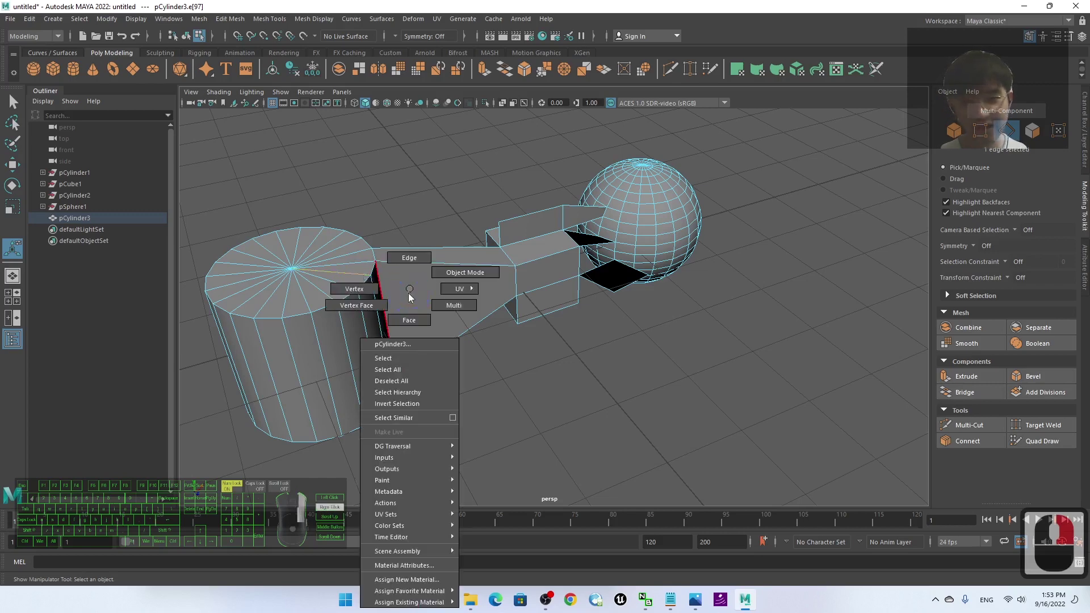
pyautogui.click(481, 274)
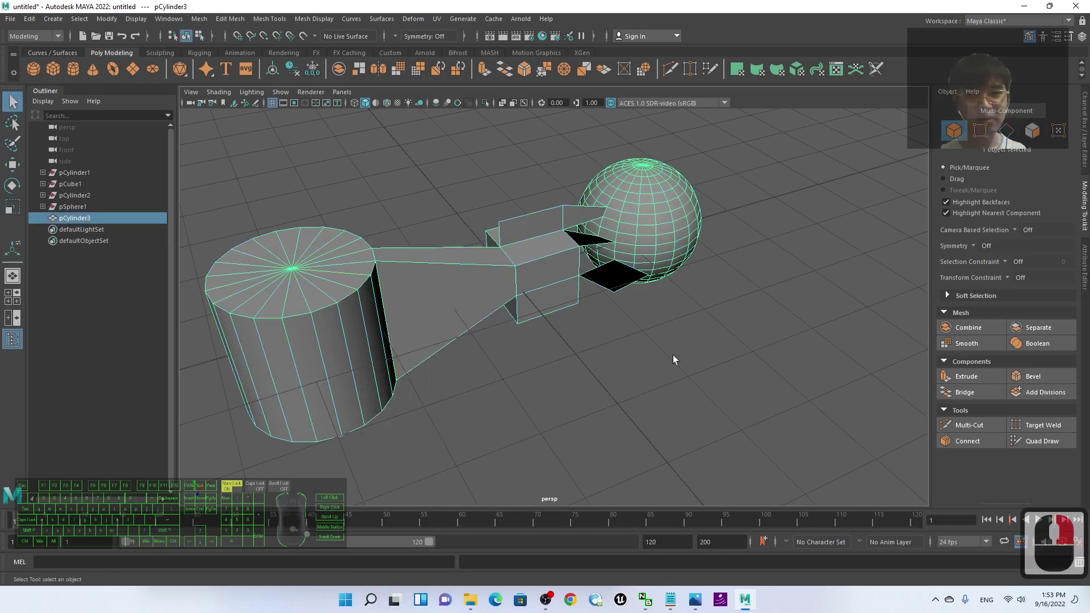
pyautogui.click(674, 356)
pyautogui.scroll(-2, 459, 294)
pyautogui.click(460, 294)
pyautogui.click(734, 301)
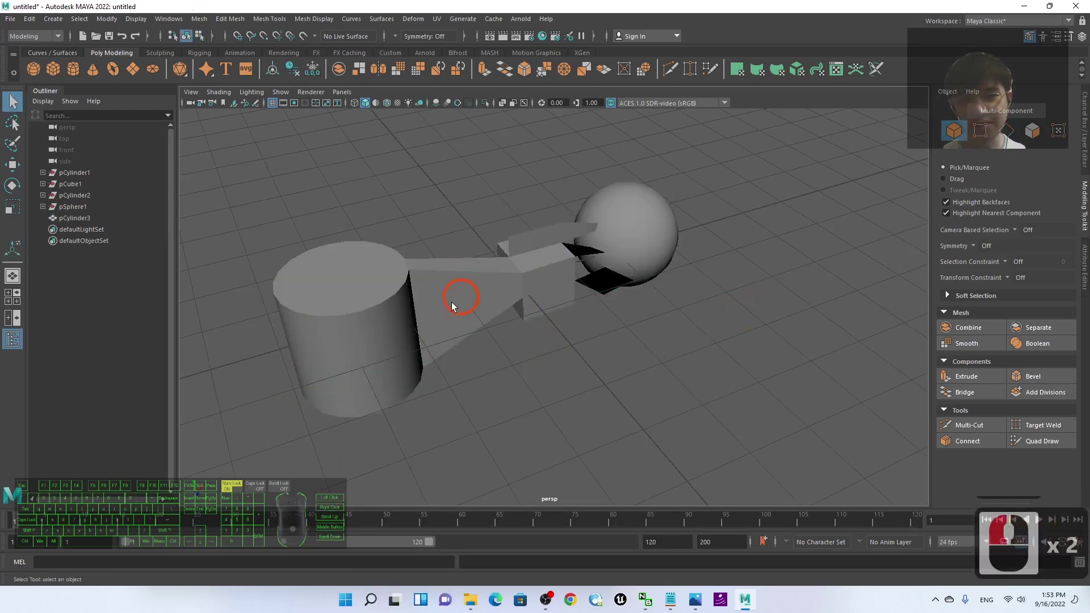
pyautogui.click(445, 302)
pyautogui.keyDown('alt'); pyautogui.moveTo(446, 302); pyautogui.dragTo(470, 301); pyautogui.keyUp('alt')
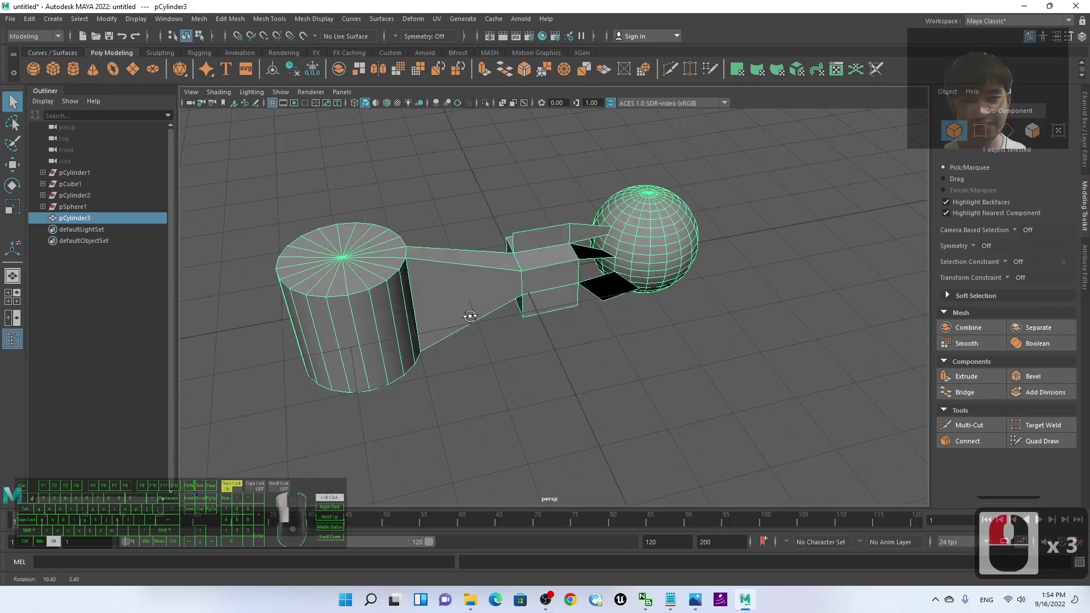
pyautogui.click(670, 600)
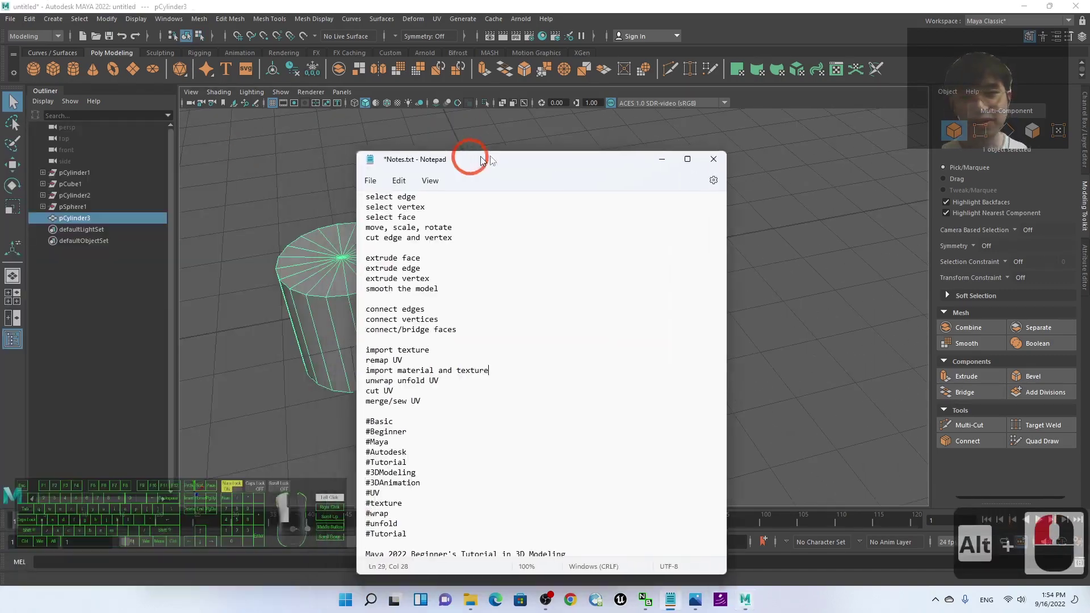
pyautogui.moveTo(470, 153); pyautogui.dragTo(615, 145)
pyautogui.moveTo(525, 334); pyautogui.dragTo(572, 335)
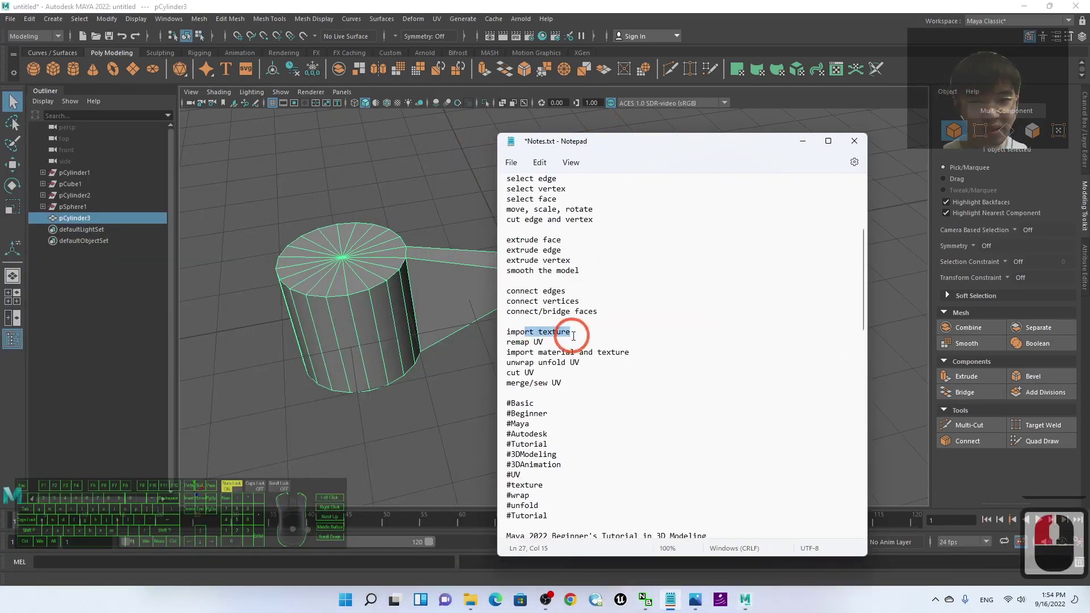
pyautogui.moveTo(685, 154); pyautogui.dragTo(0, 151)
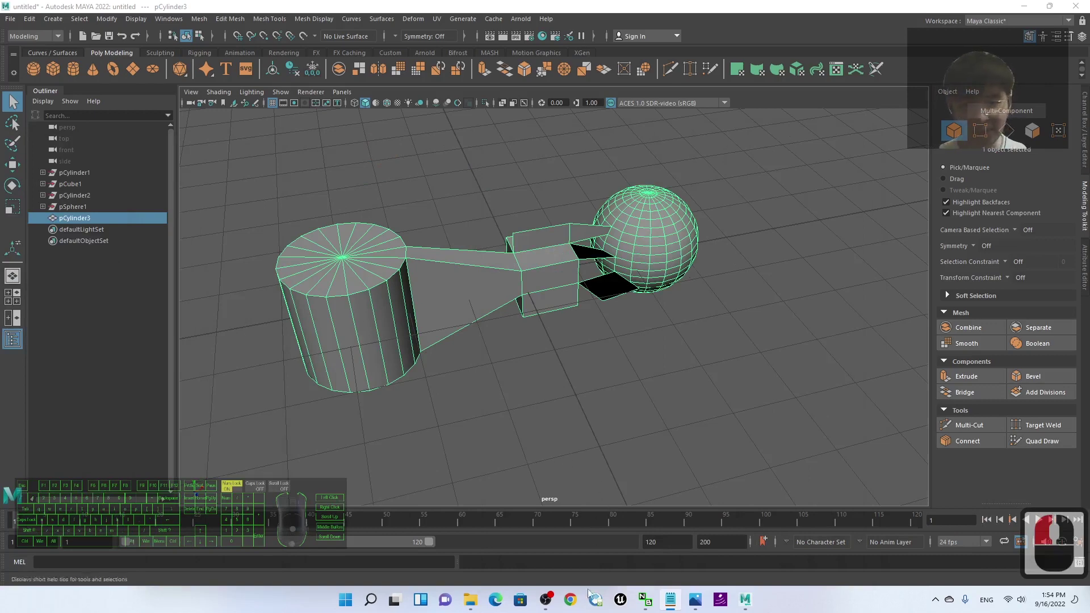
pyautogui.scroll(2, 589, 419)
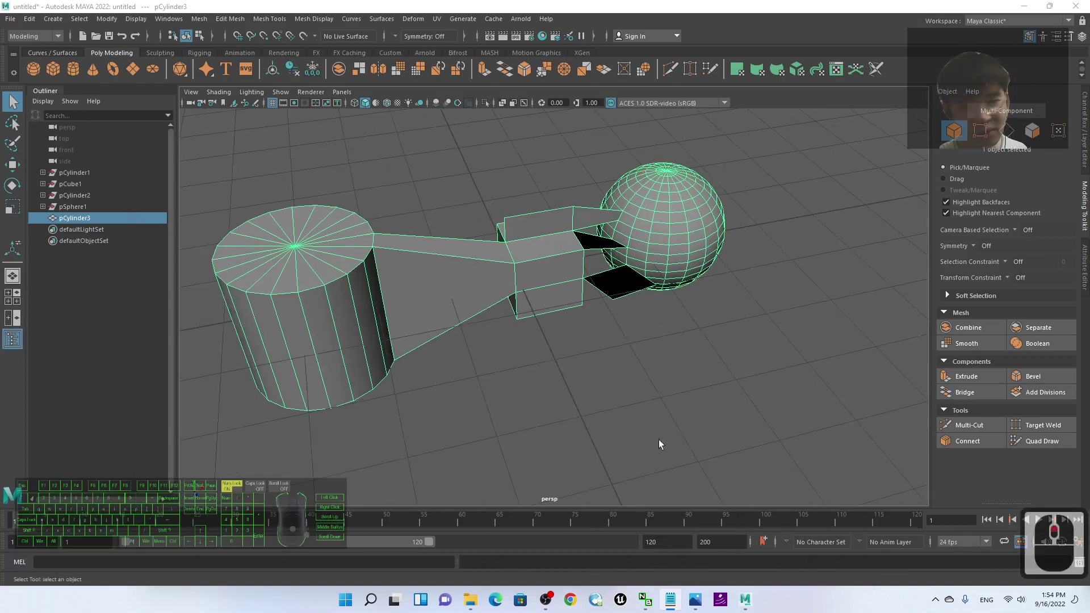
pyautogui.click(571, 601)
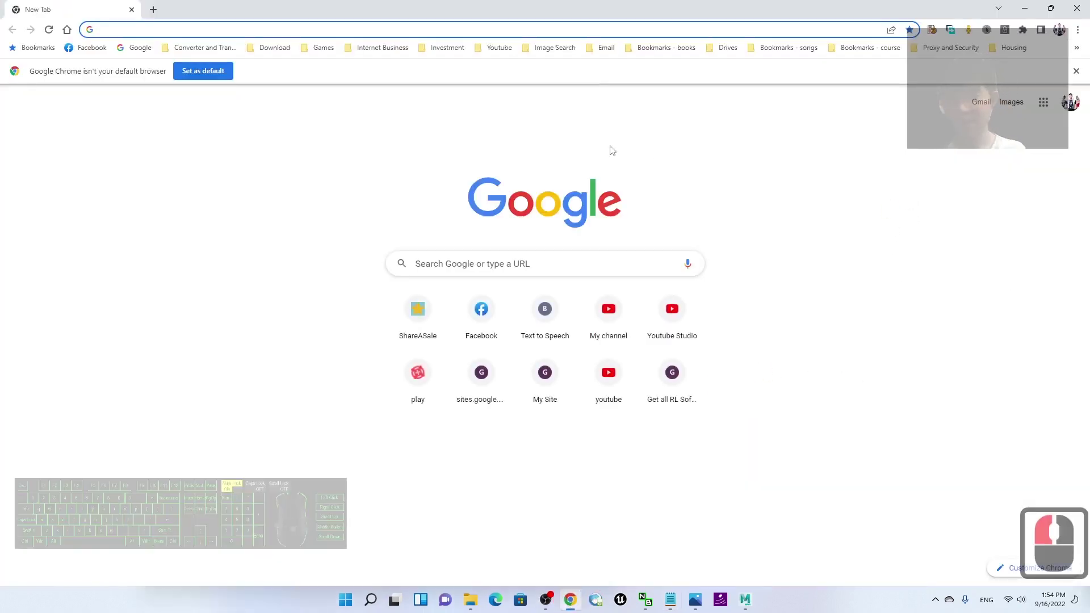
# Search Google for 'texture haven', open Poly Haven Textures, and filter to the Wood category.
pyautogui.click(414, 5)
pyautogui.write('texture haven')
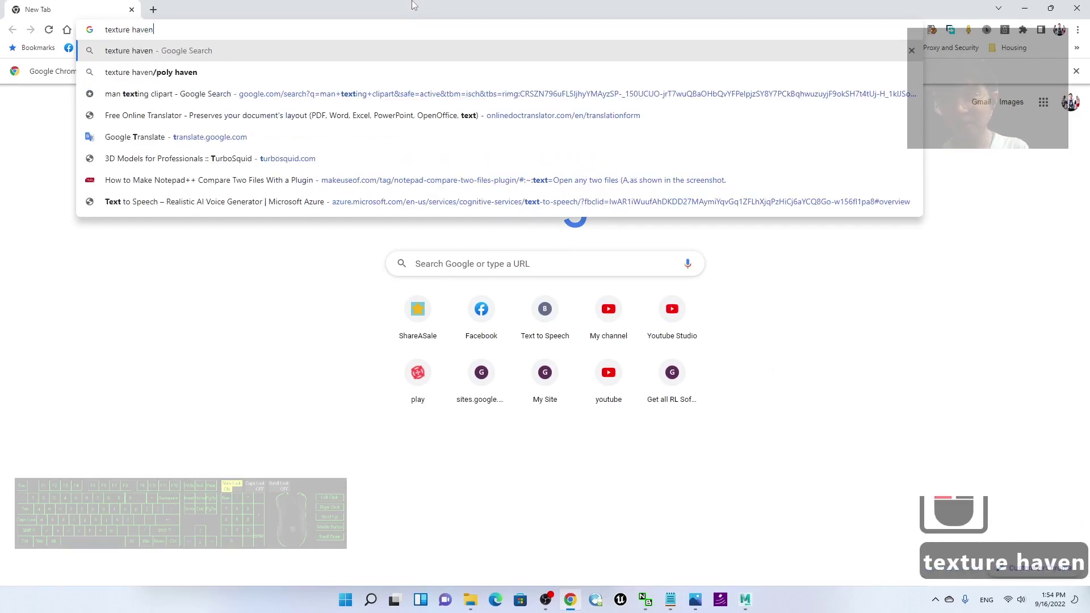
pyautogui.press('Return')
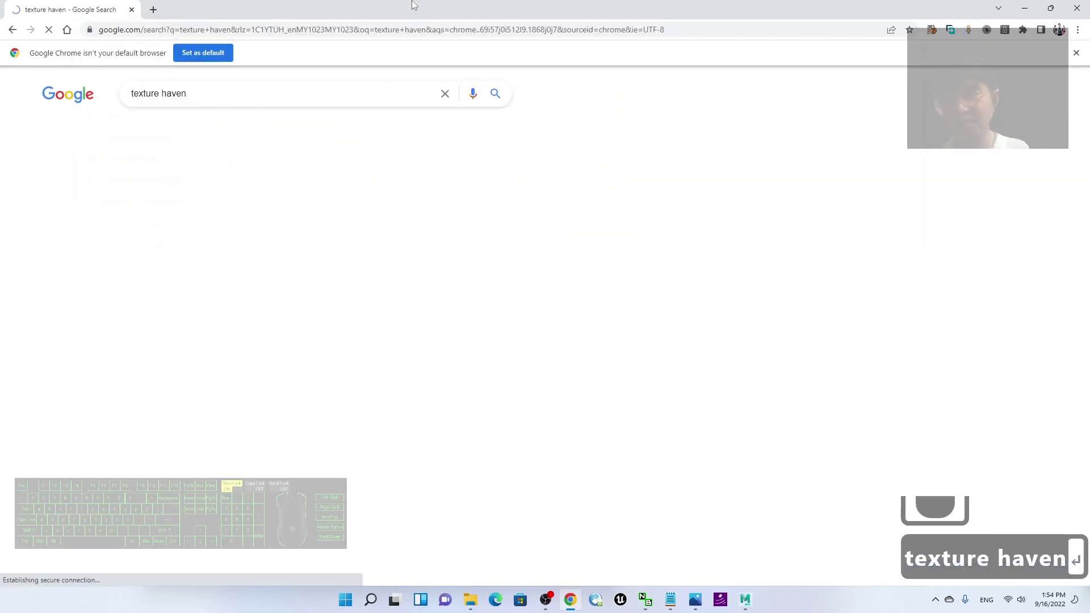
pyautogui.click(245, 192)
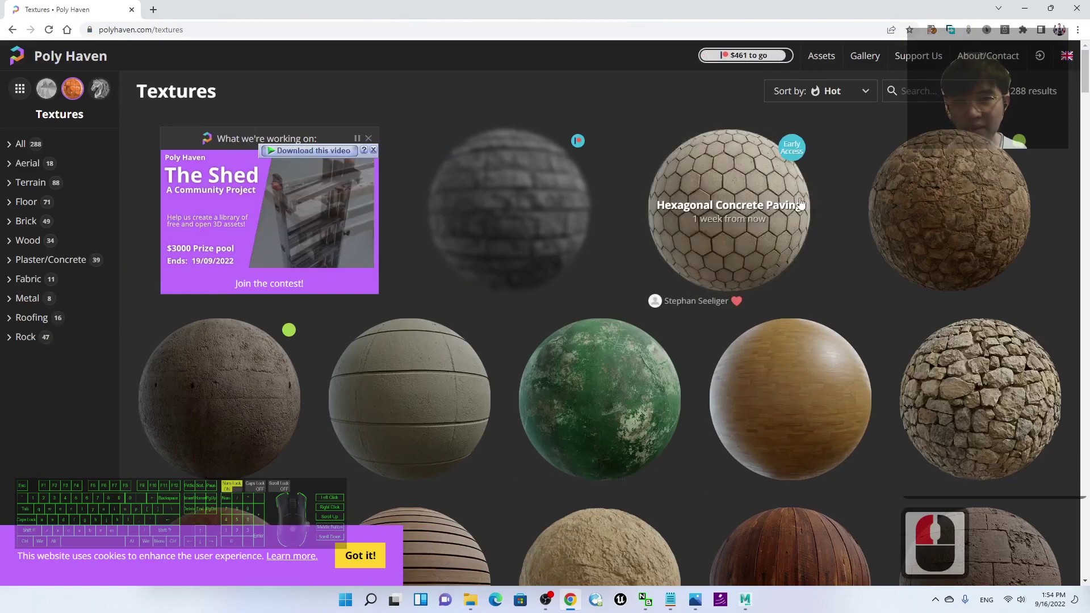
pyautogui.scroll(-4, 174, 274)
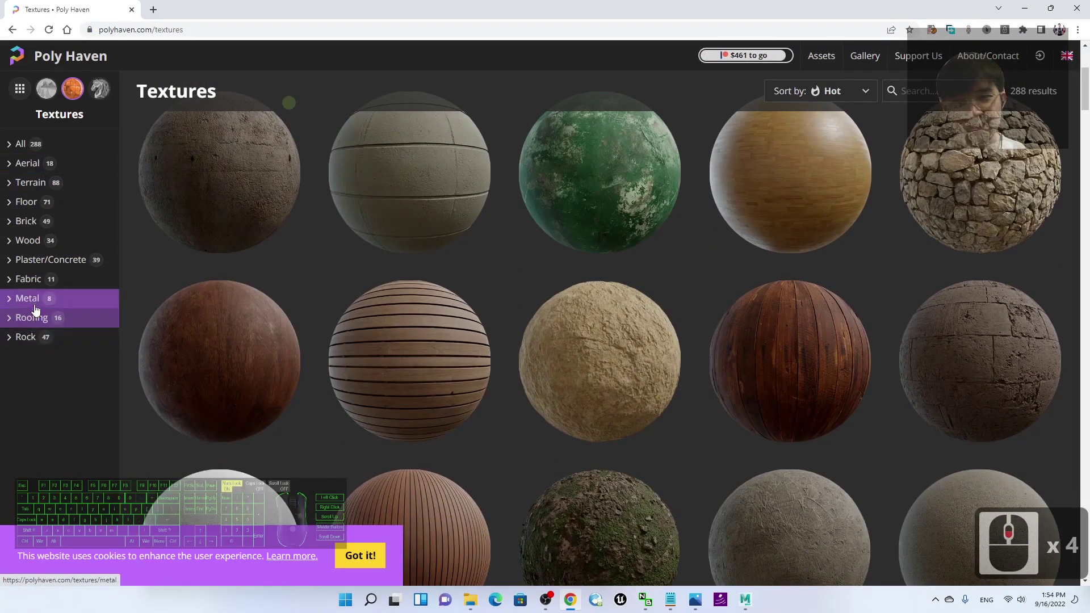
pyautogui.click(41, 244)
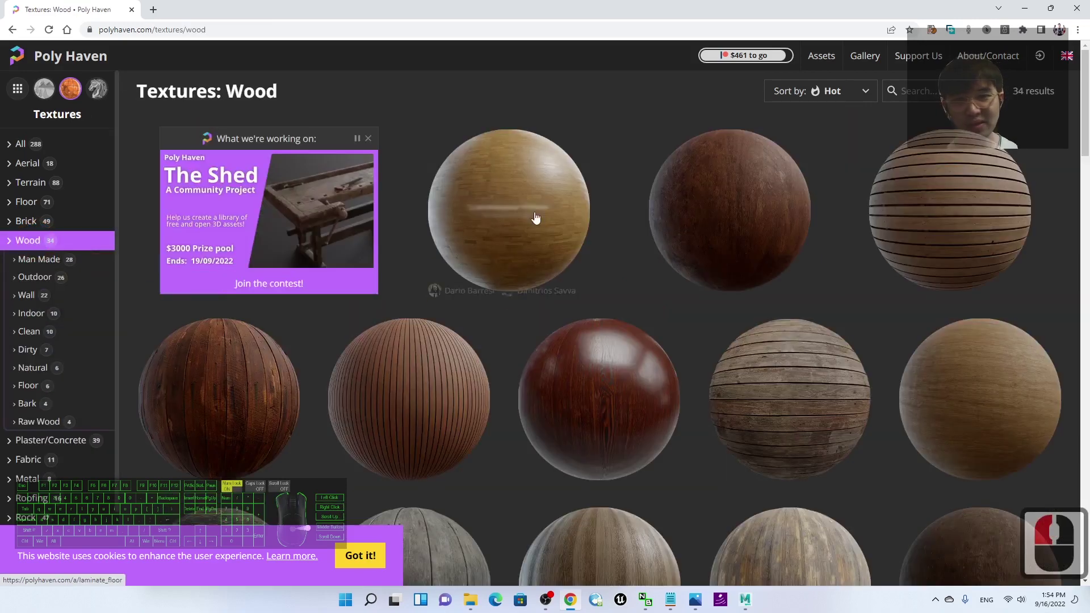
pyautogui.scroll(-3, 839, 240)
pyautogui.scroll(3, 803, 305)
# Open the Wooden Planks texture page and view its colour map.
pyautogui.click(927, 223)
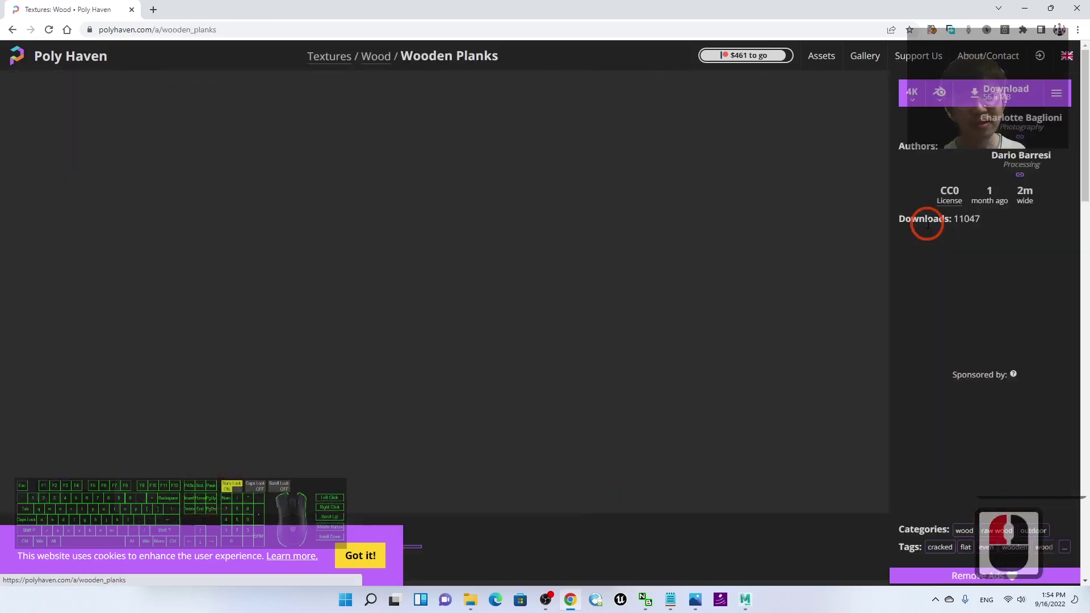
pyautogui.scroll(-4, 681, 378)
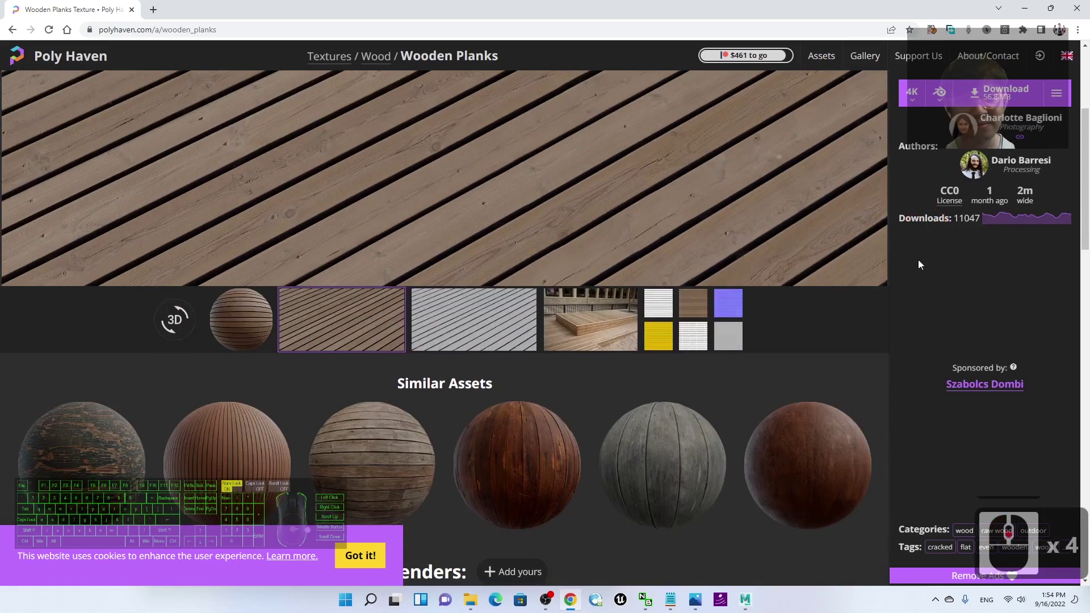
pyautogui.click(689, 310)
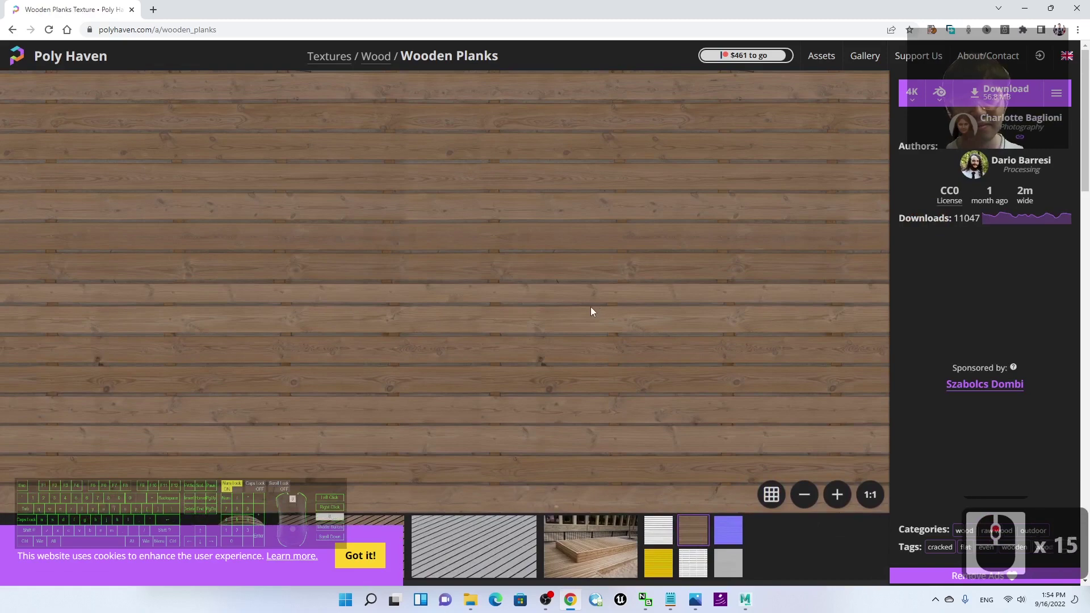
pyautogui.scroll(-3, 750, 284)
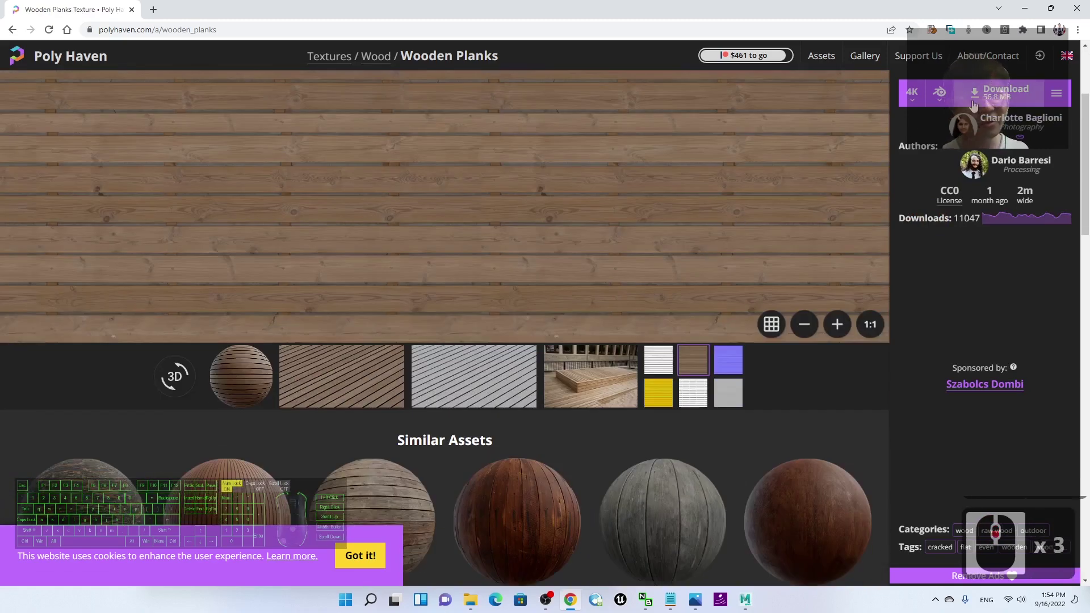
pyautogui.scroll(11, 975, 95)
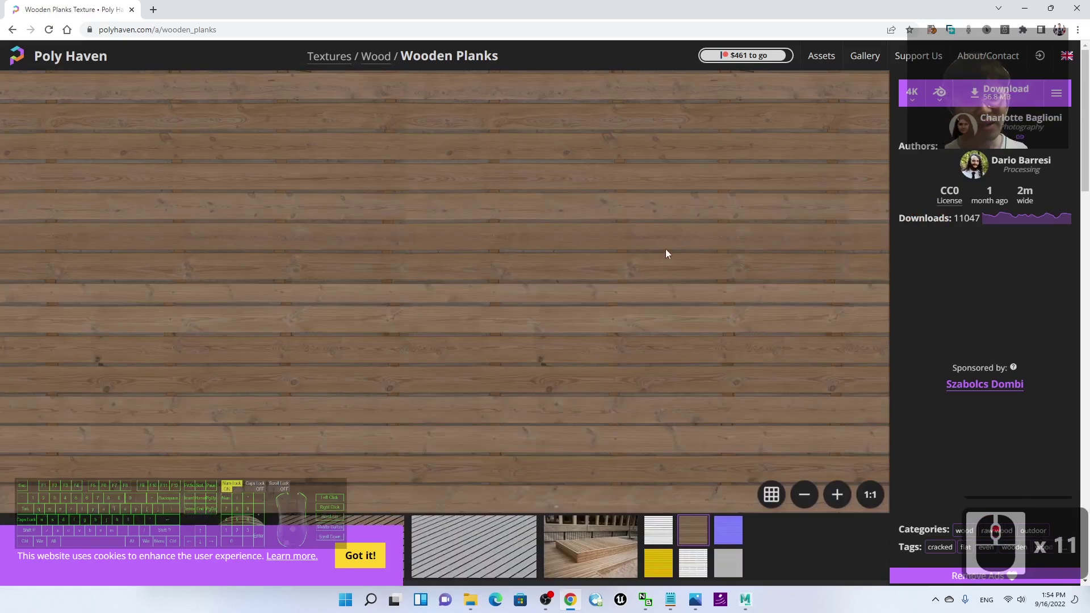
# Set the Wooden Planks download to 1K resolution in ZIP format.
pyautogui.click(905, 97)
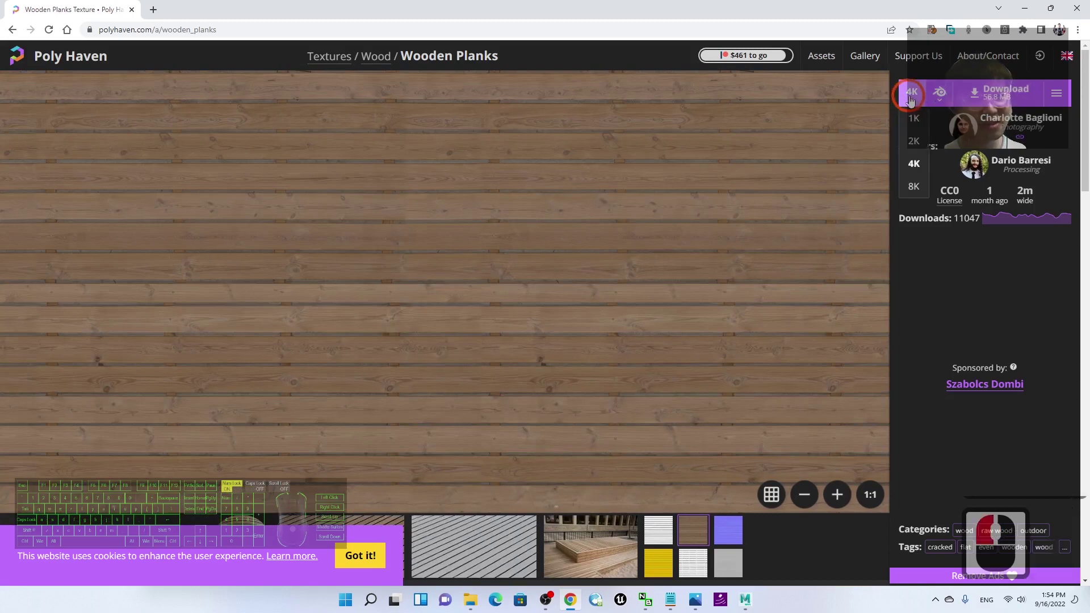
pyautogui.click(911, 119)
pyautogui.click(944, 103)
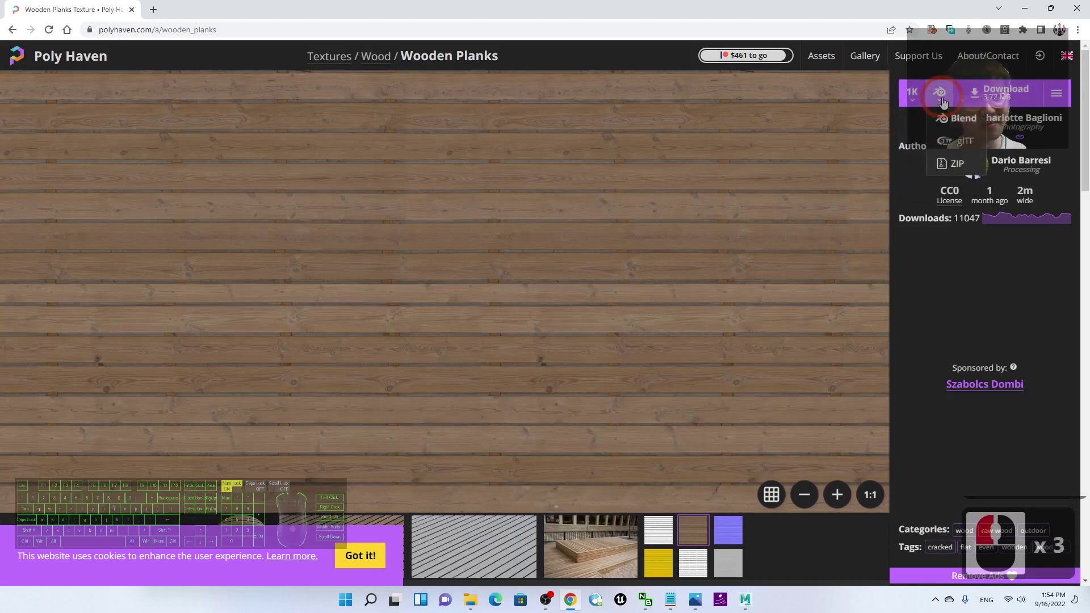
pyautogui.click(956, 164)
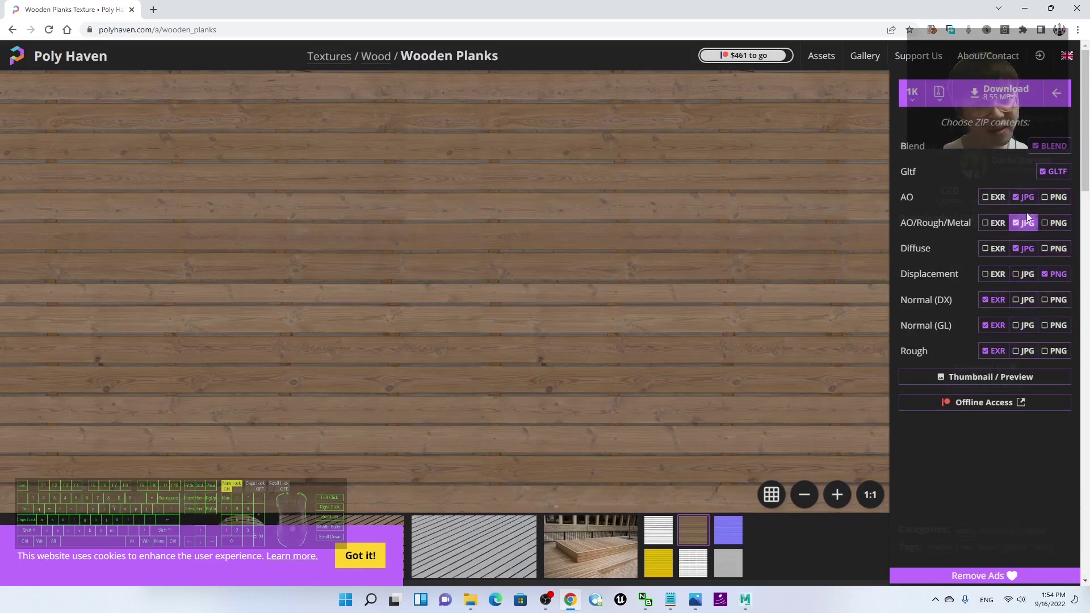
# Leave the Blend, glTF, EXR Normal and Rough, and PNG Displacement files out of the ZIP.
pyautogui.click(1050, 146)
pyautogui.click(1051, 171)
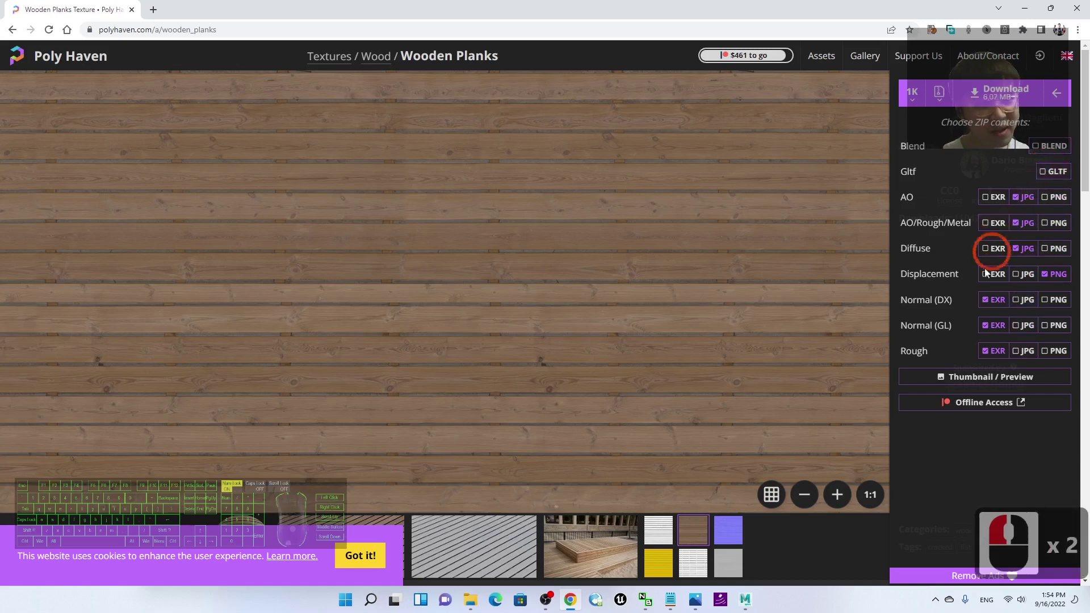
pyautogui.click(986, 300)
pyautogui.click(986, 325)
pyautogui.click(988, 351)
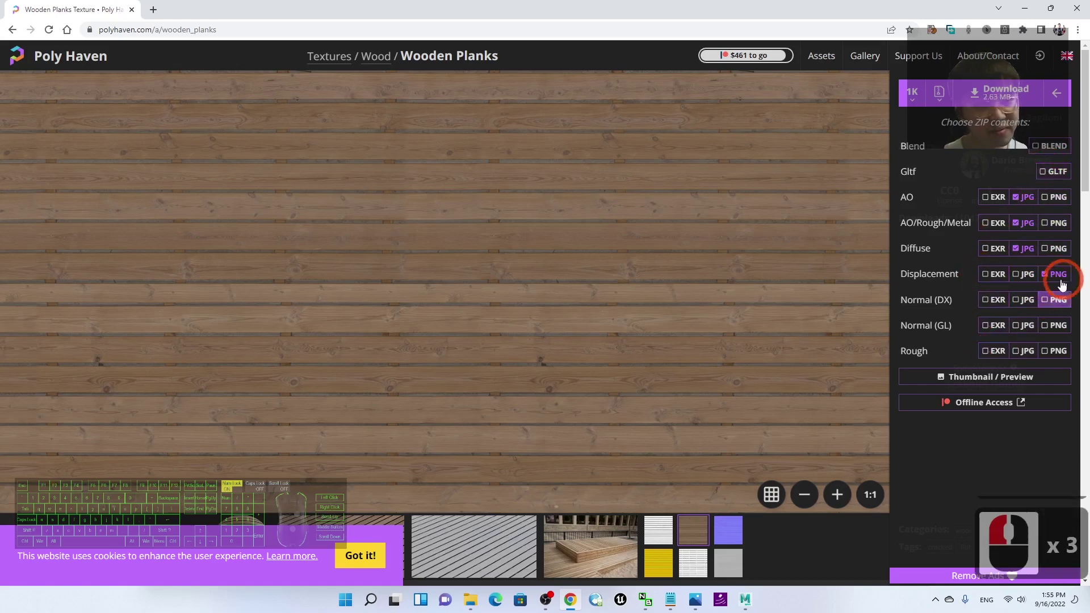
pyautogui.click(1049, 276)
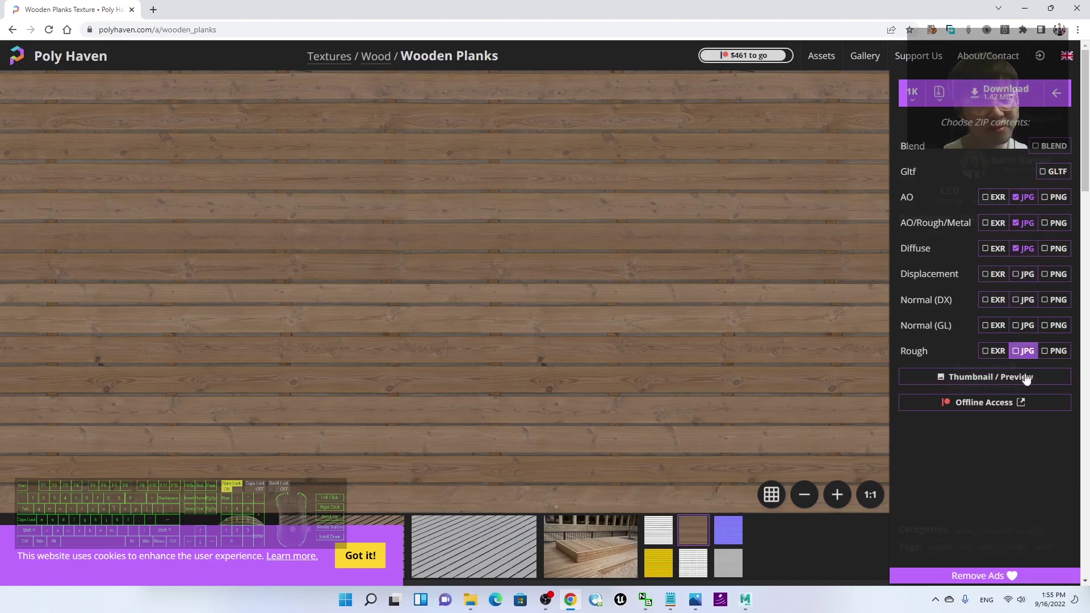
# Toggle the JPG map boxes, removing the AO and AO/Rough/Metal maps from the ZIP.
pyautogui.click(1018, 352)
pyautogui.click(1018, 326)
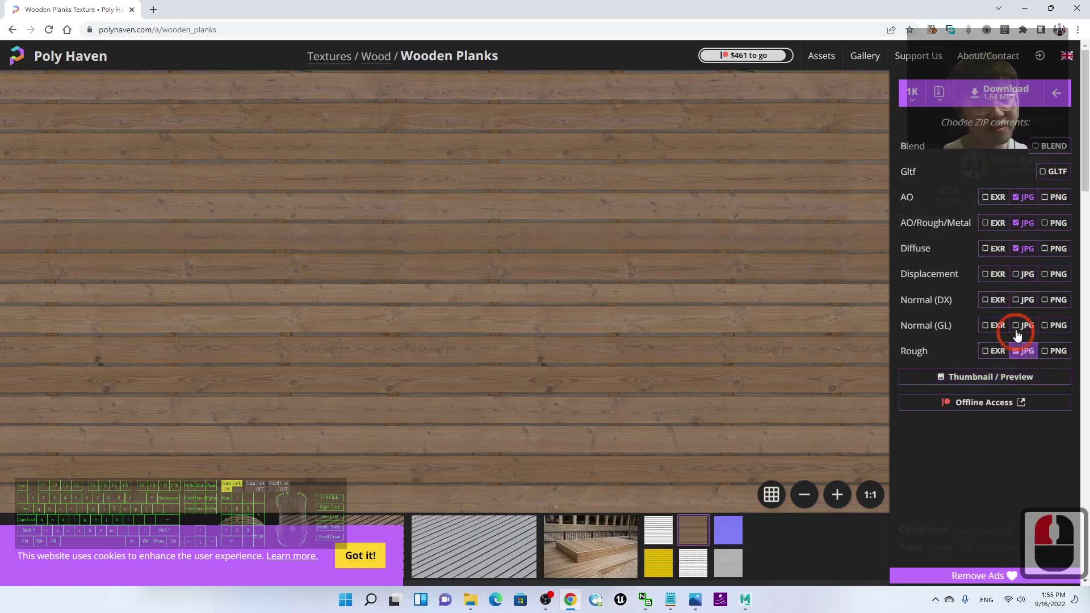
pyautogui.click(1019, 274)
pyautogui.click(1021, 197)
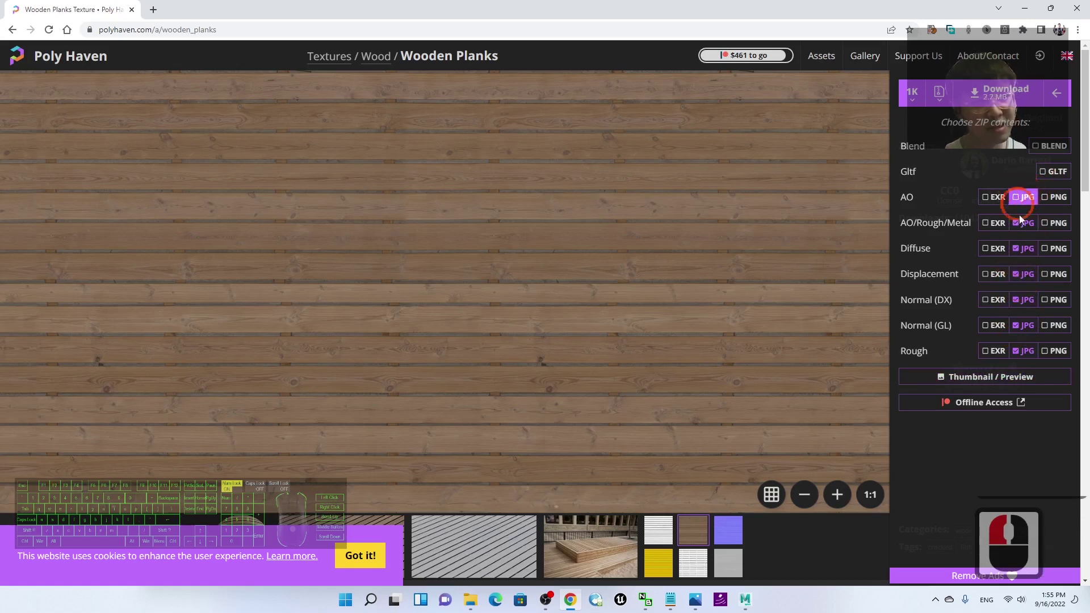
pyautogui.click(1021, 222)
pyautogui.click(1017, 301)
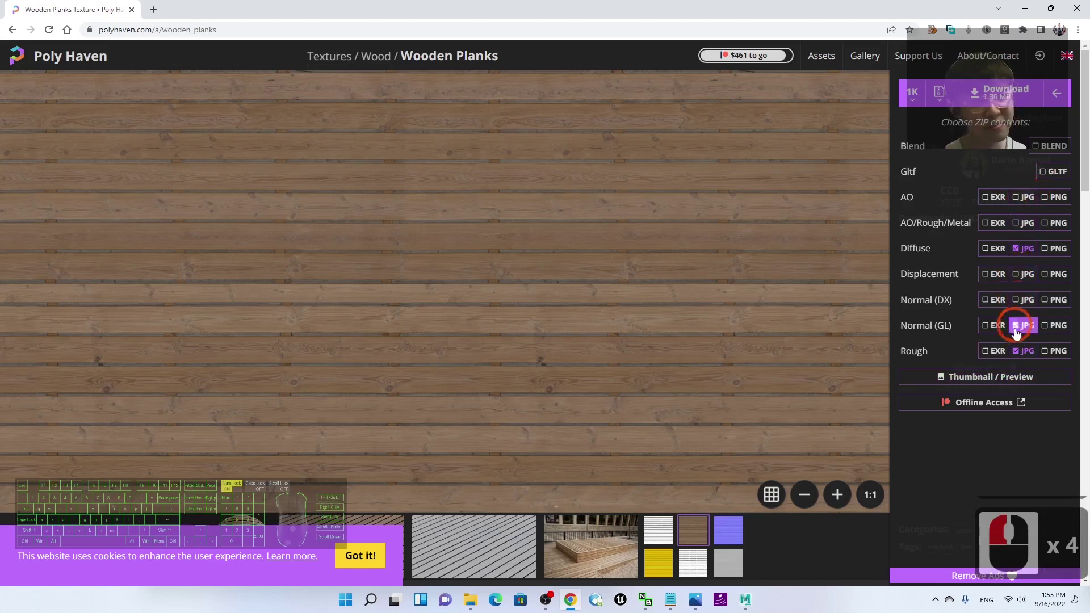
pyautogui.click(1018, 326)
pyautogui.click(1018, 351)
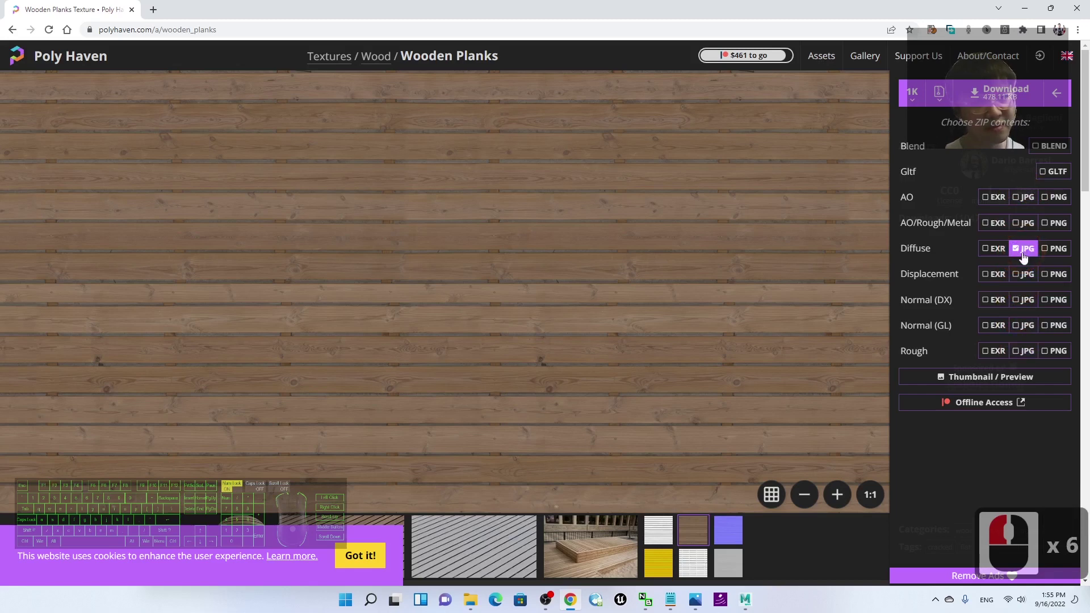
# Re-add JPG Normal (DX), Normal (GL) and Rough, download the 2.09 MB ZIP, and minimize Chrome.
pyautogui.click(1018, 300)
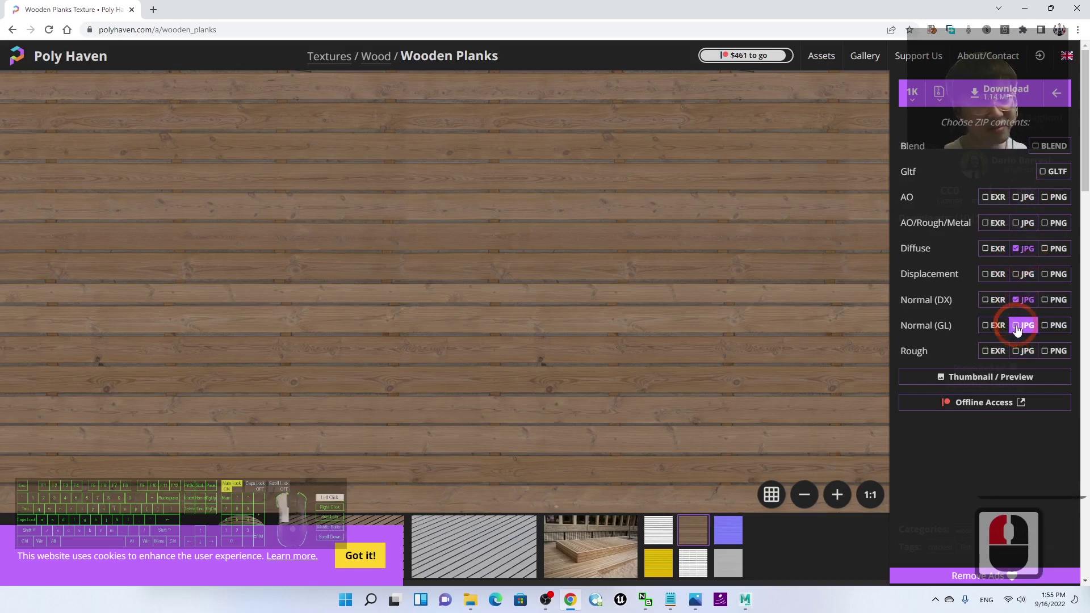
pyautogui.click(1018, 326)
pyautogui.click(1018, 350)
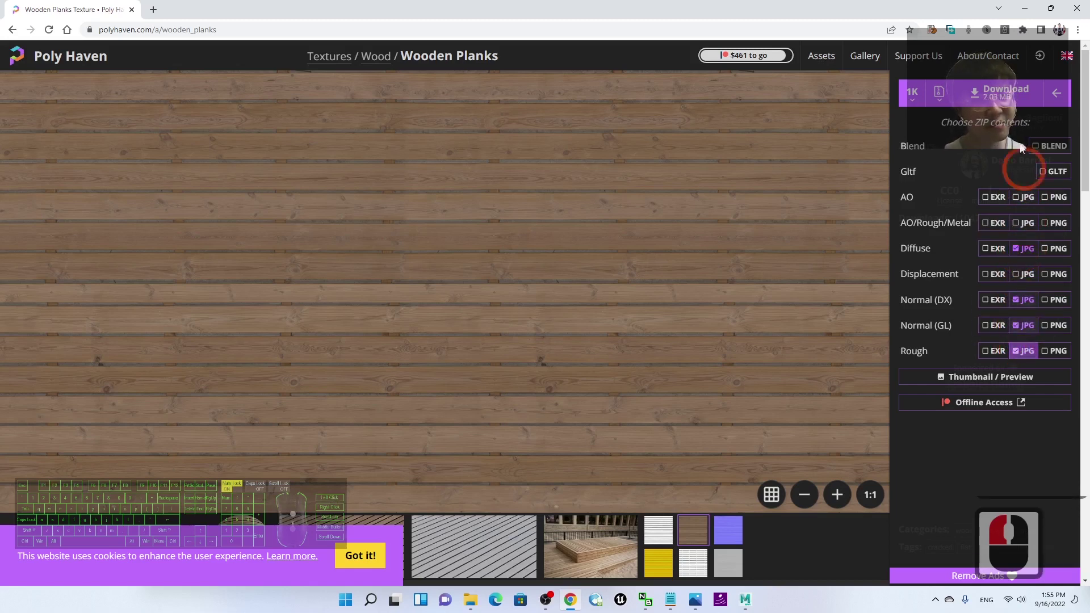
pyautogui.click(1000, 94)
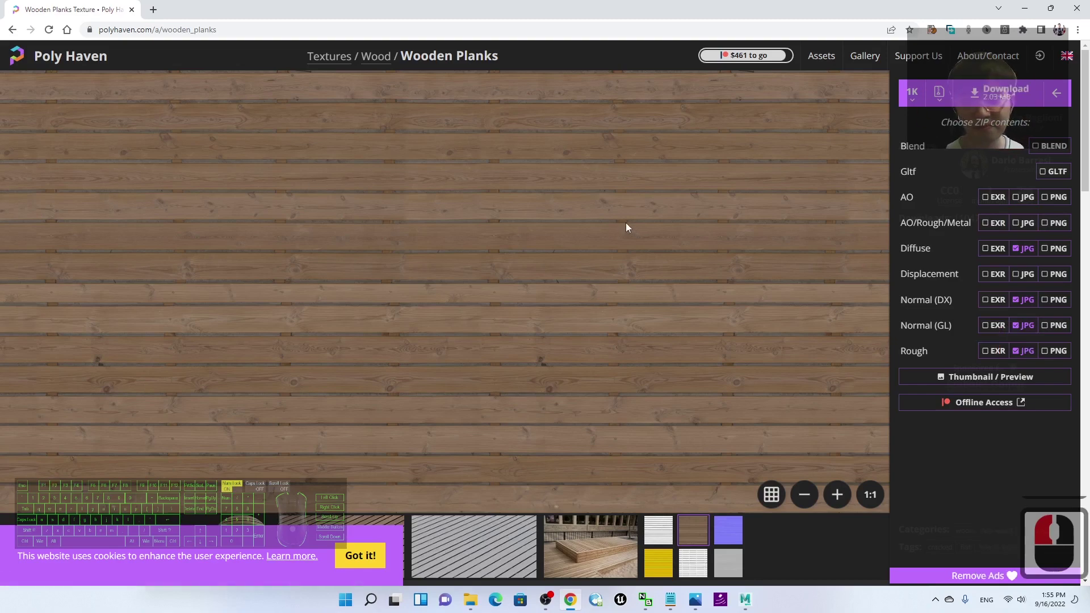
pyautogui.click(1025, 9)
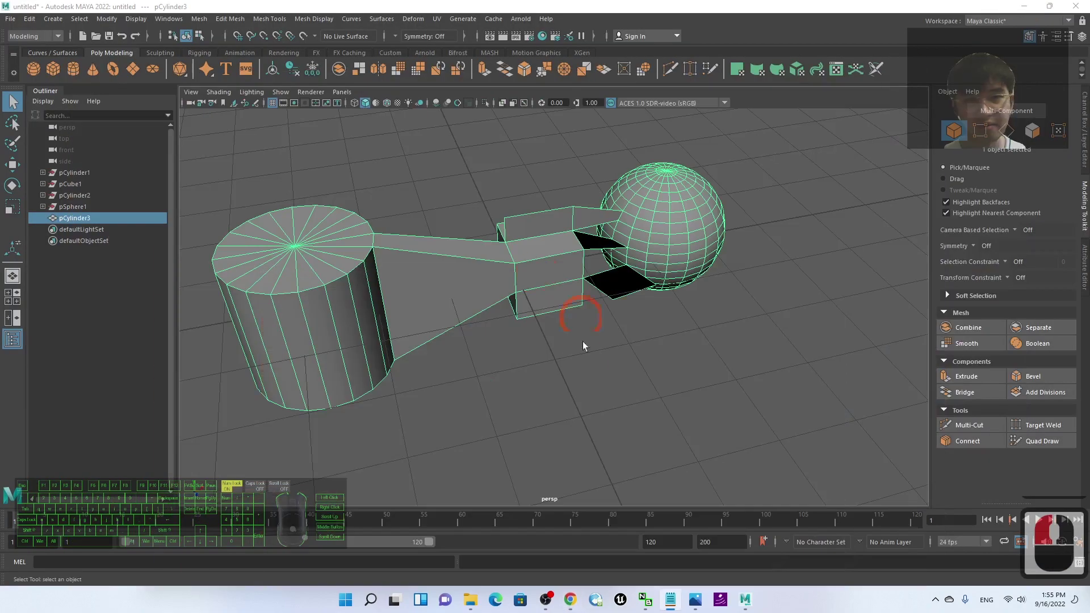
# Bring Chrome's Poly Haven Wooden Planks page back in front of Maya.
pyautogui.click(570, 600)
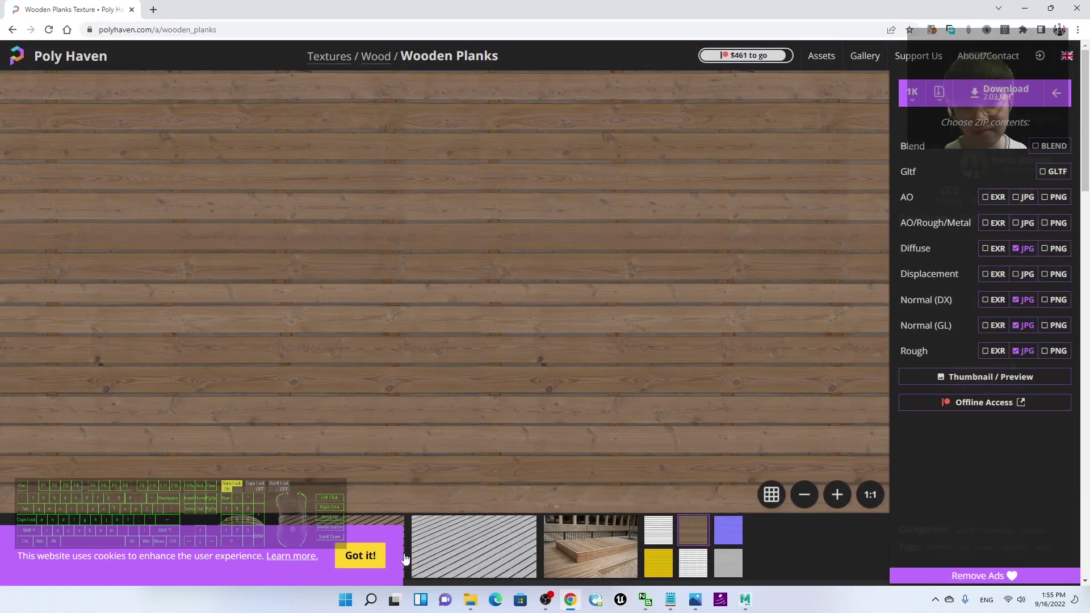
# Untick and re-tick the Diffuse JPG in the ZIP, then open File Explorer's pinned-folder jump list.
pyautogui.click(839, 564)
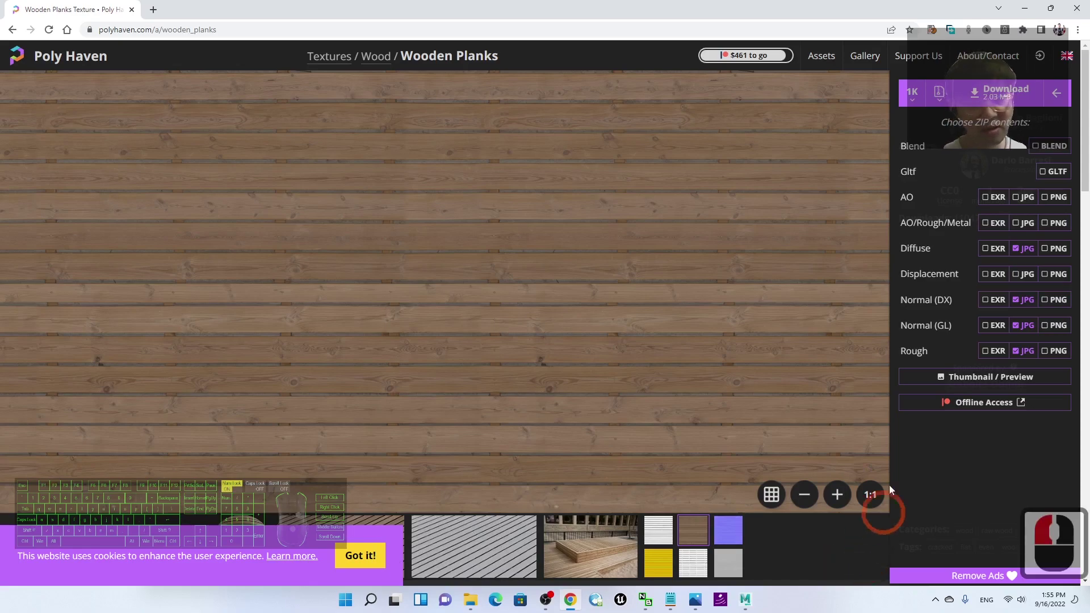
pyautogui.scroll(-5, 774, 372)
pyautogui.scroll(-4, 766, 372)
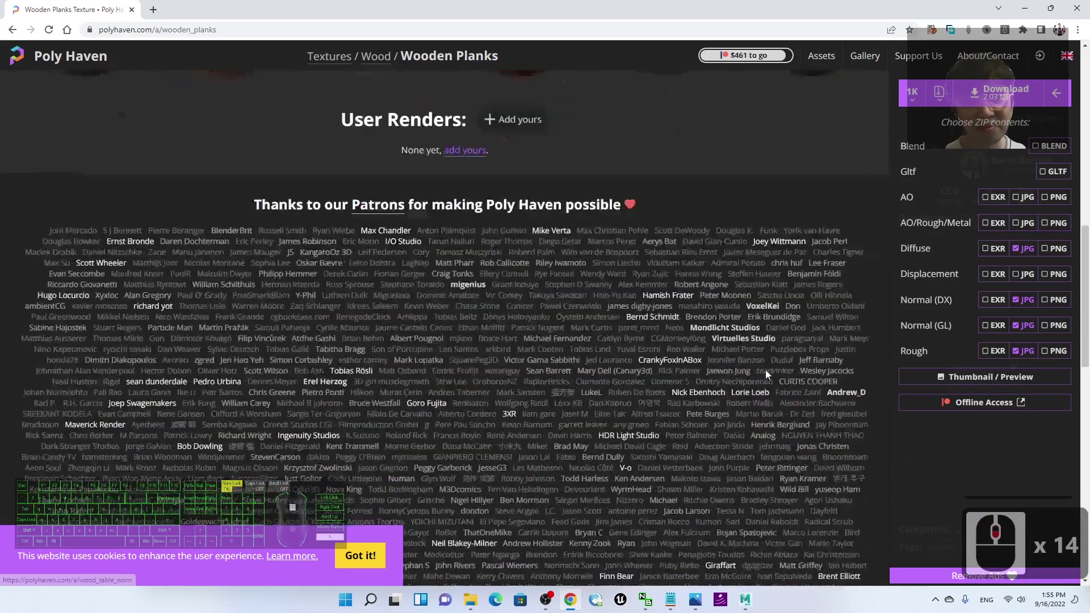
pyautogui.scroll(14, 765, 369)
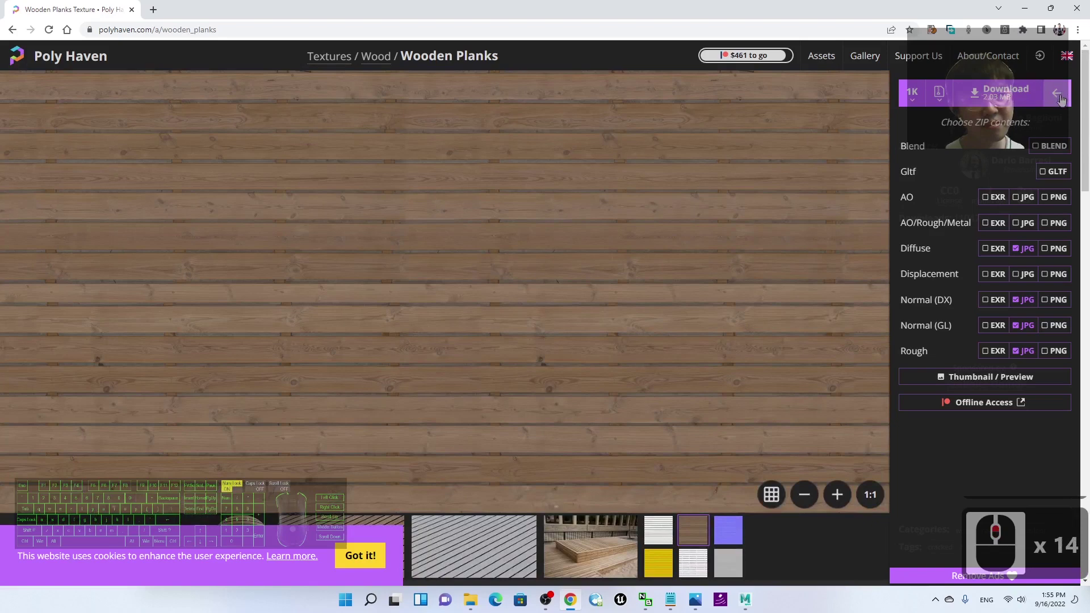
pyautogui.click(1028, 251)
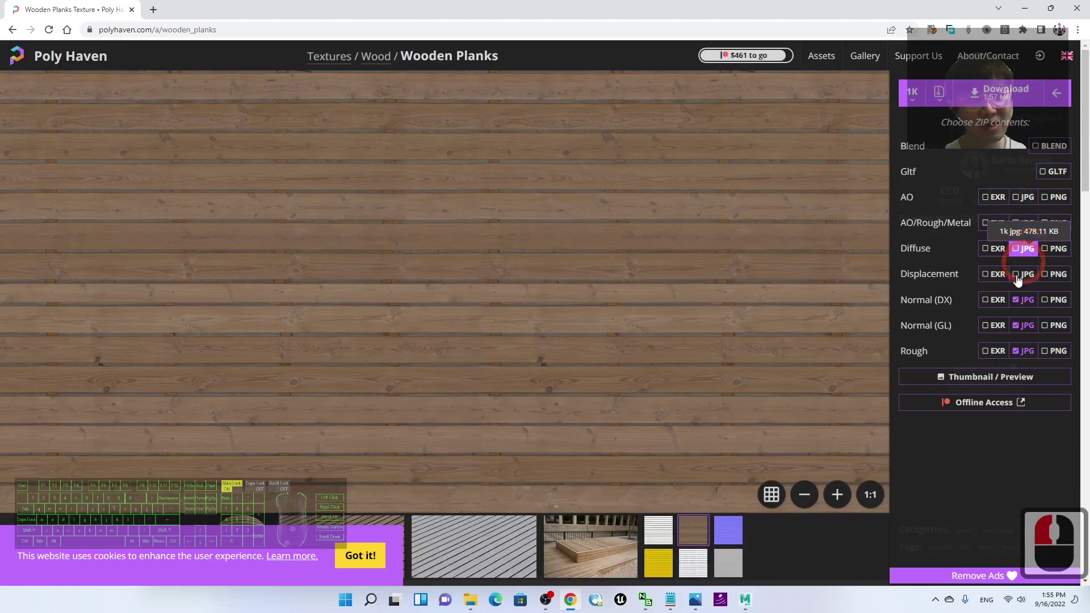
pyautogui.click(1026, 249)
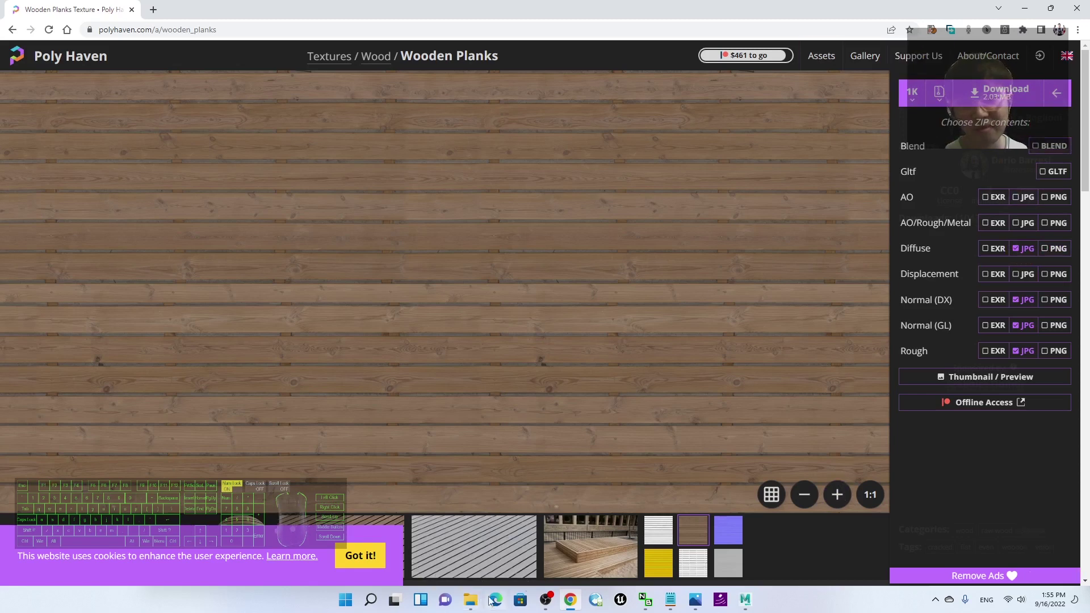
pyautogui.rightClick(465, 602)
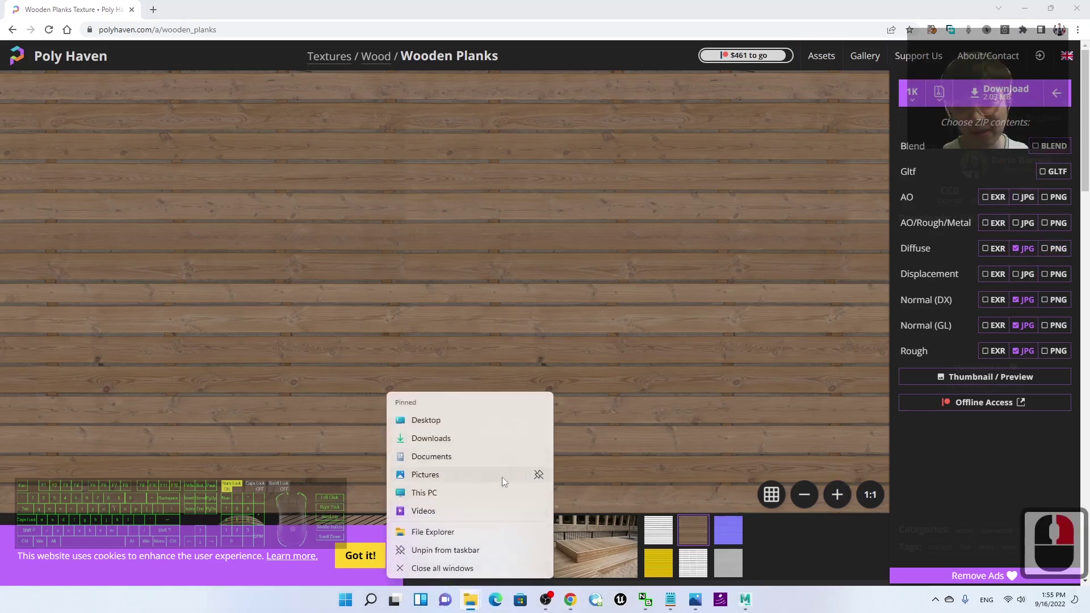
# Open Downloads\Compressed, then start and cancel the Wooden Planks ZIP download.
pyautogui.click(452, 439)
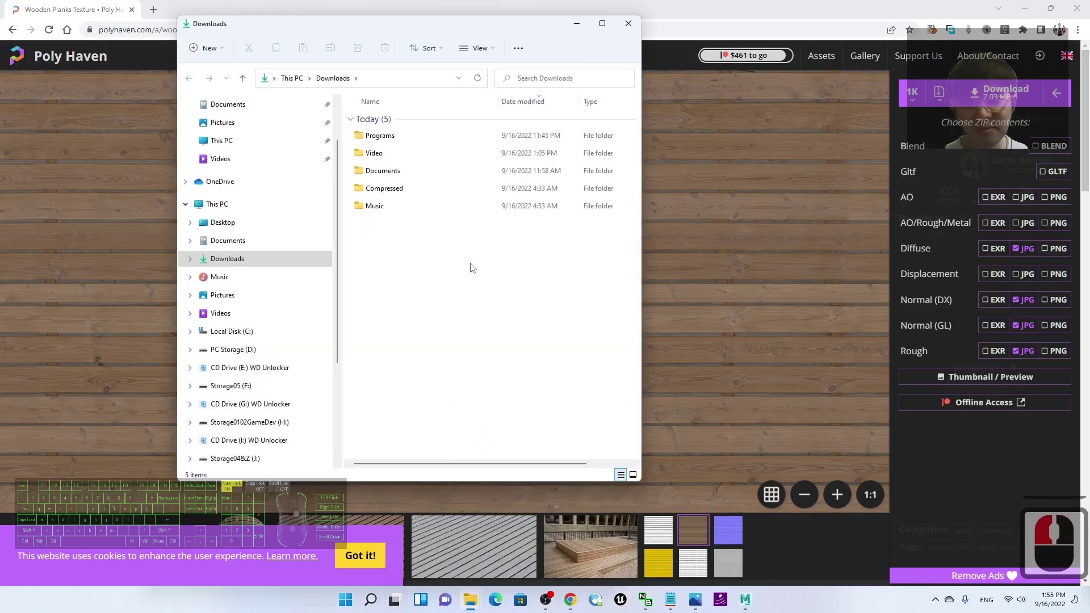
pyautogui.doubleClick(386, 188)
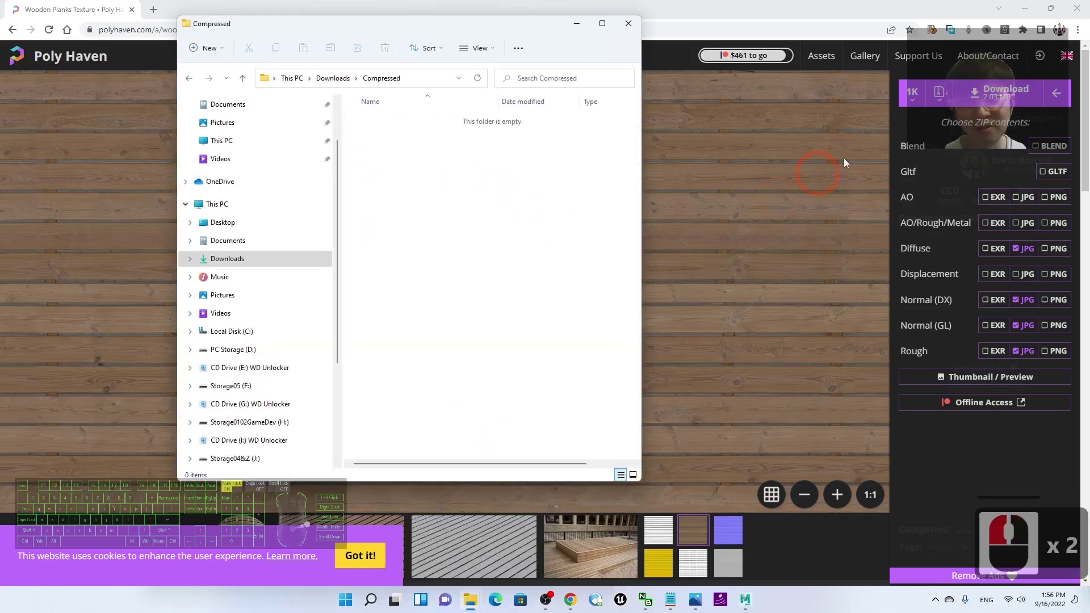
pyautogui.click(984, 101)
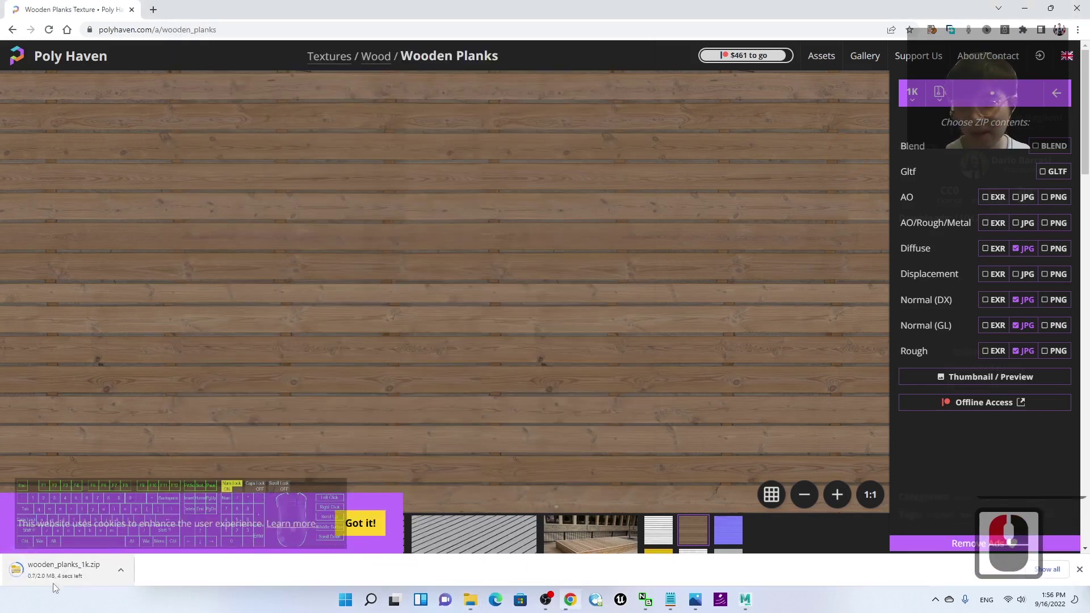
pyautogui.click(96, 574)
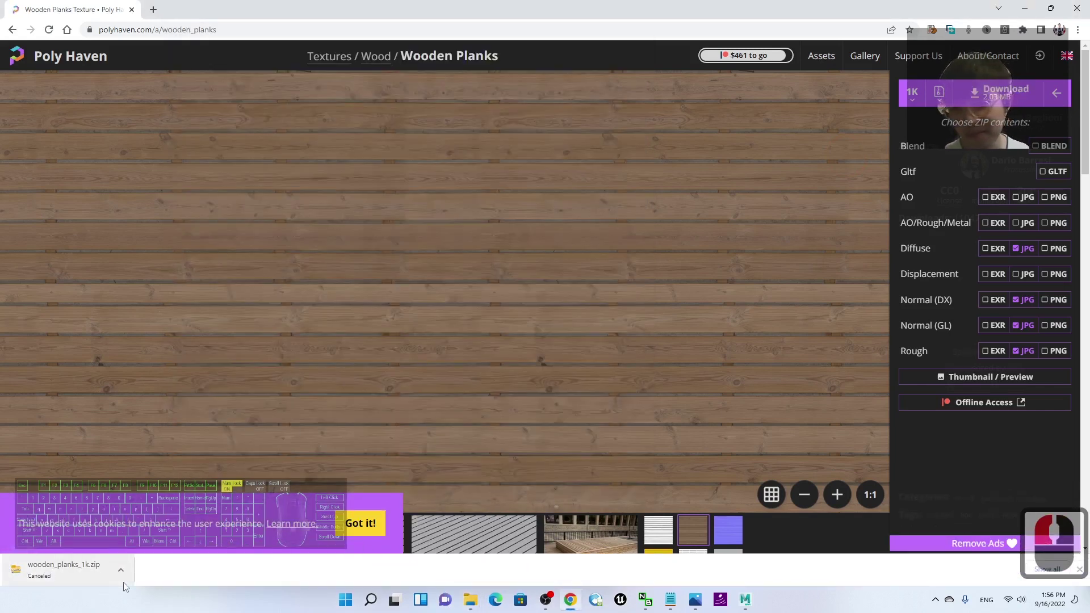
# Close the Videos window and move between the Downloads and empty Compressed folders.
pyautogui.click(471, 601)
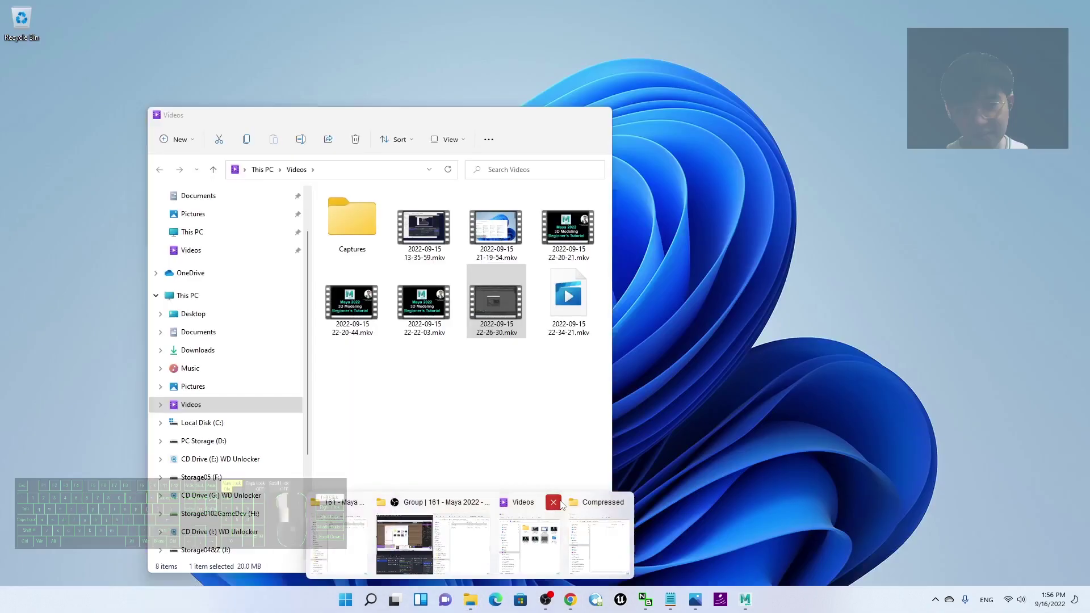
pyautogui.click(554, 503)
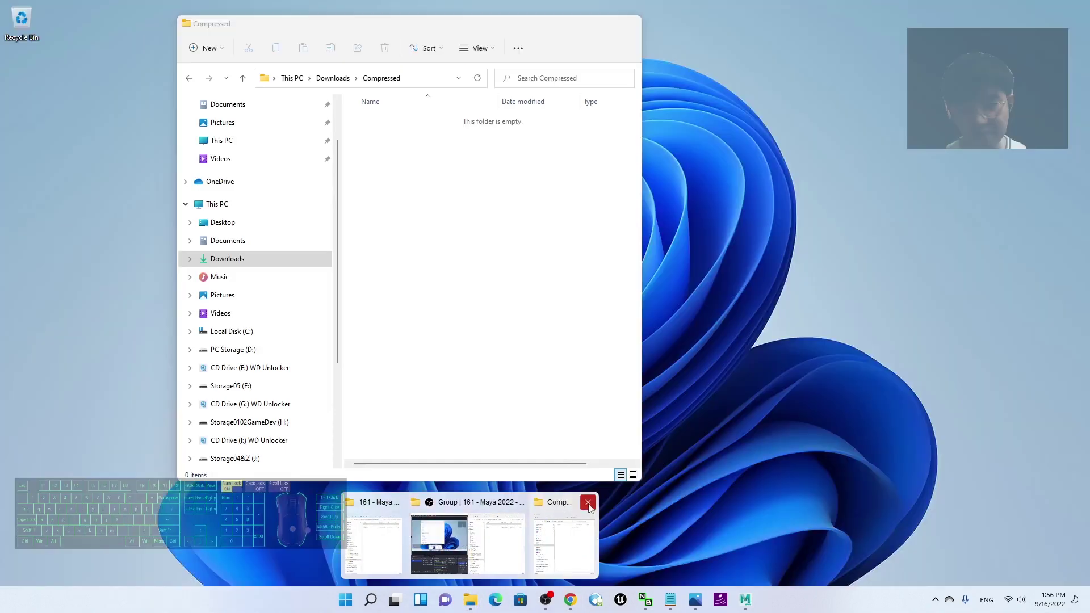
pyautogui.click(585, 538)
pyautogui.rightClick(453, 188)
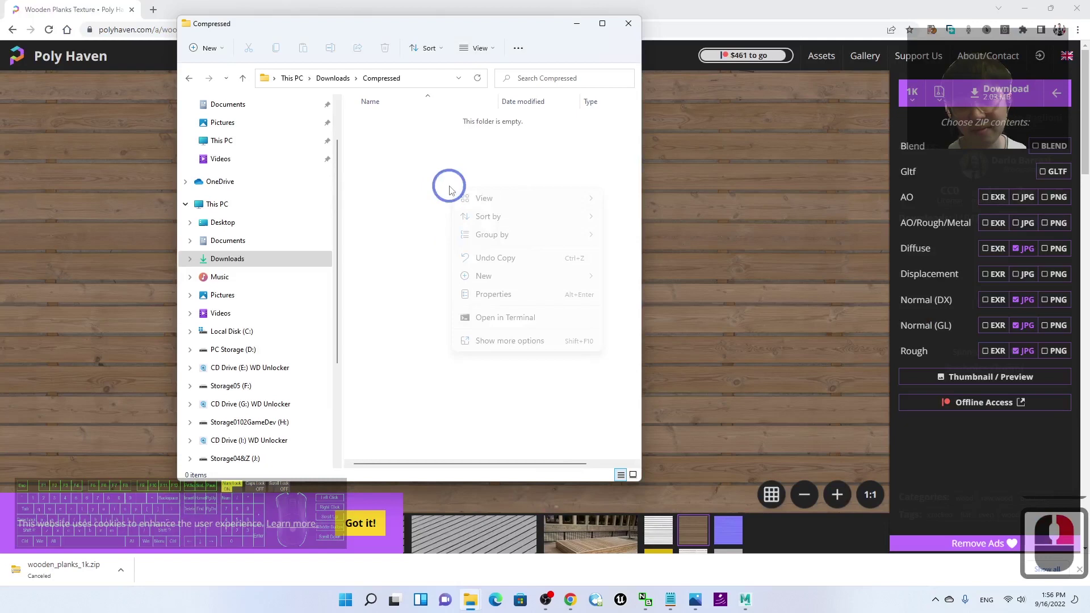
pyautogui.click(333, 80)
pyautogui.rightClick(408, 276)
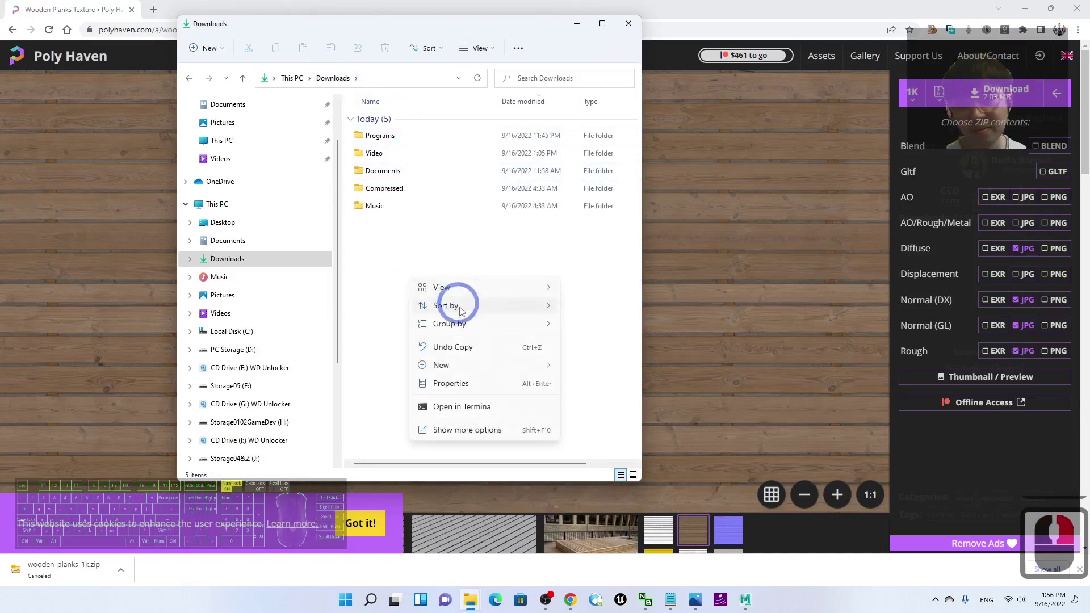
pyautogui.moveTo(448, 367)
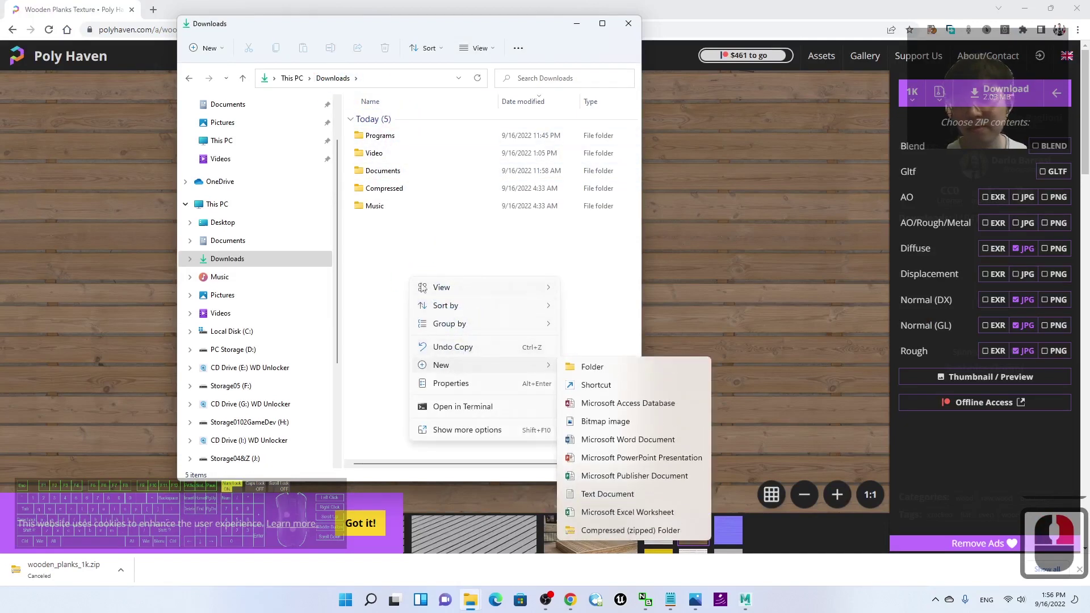
pyautogui.click(388, 305)
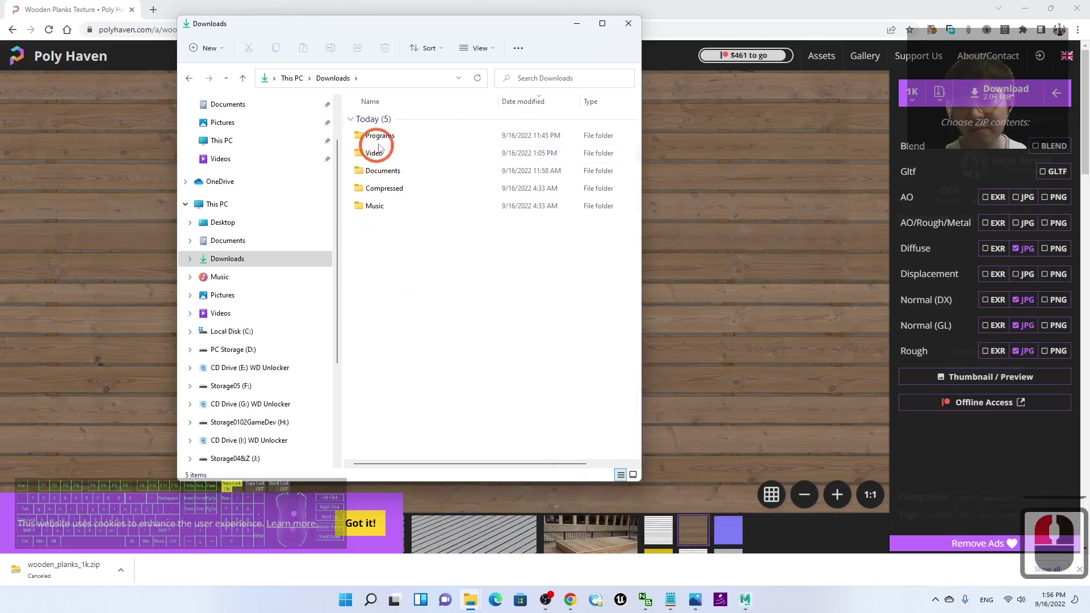
pyautogui.doubleClick(388, 186)
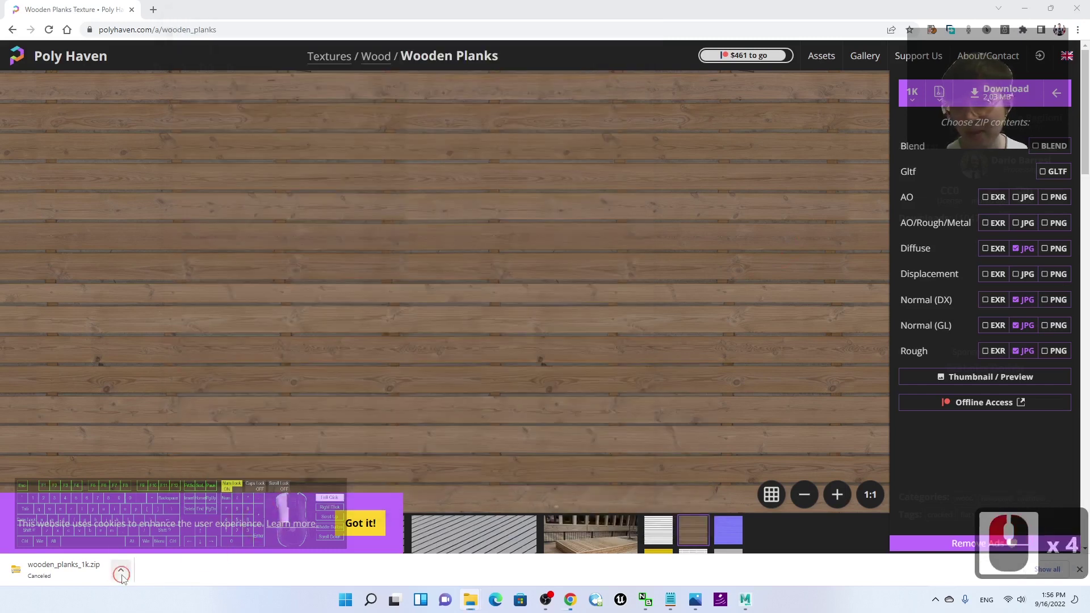
# Check the canceled wooden_planks_1k.zip download's options in Chrome, then close them.
pyautogui.click(121, 571)
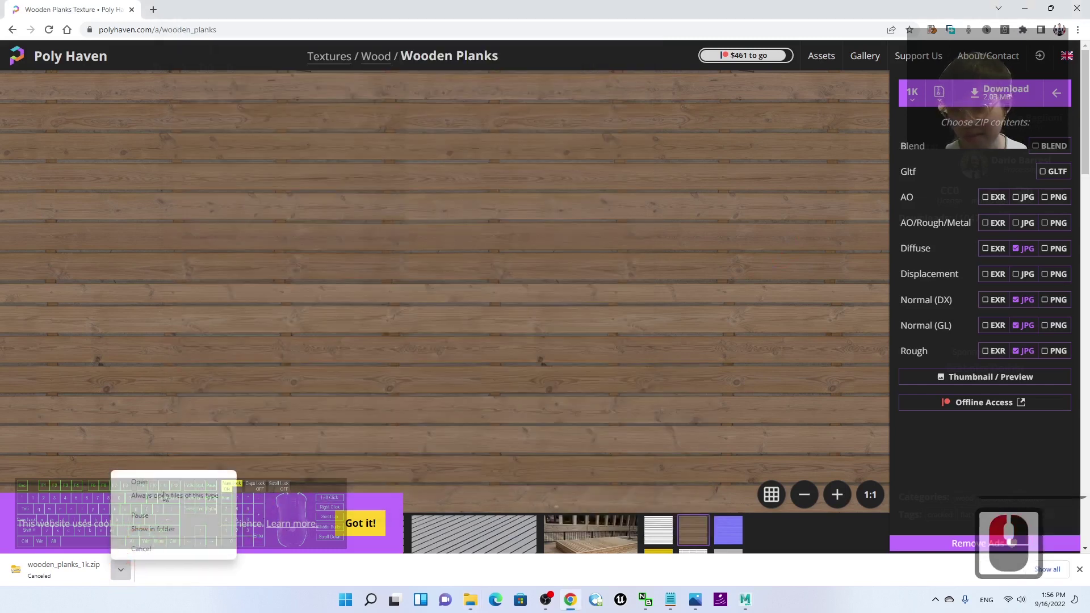
pyautogui.click(102, 577)
pyautogui.click(121, 569)
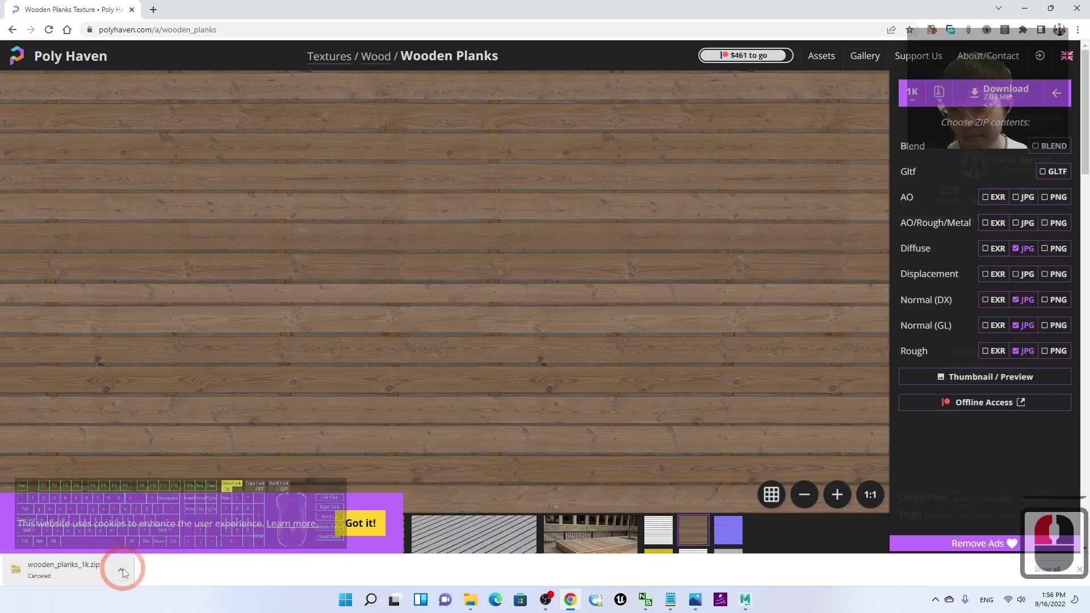
pyautogui.click(202, 568)
pyautogui.click(182, 420)
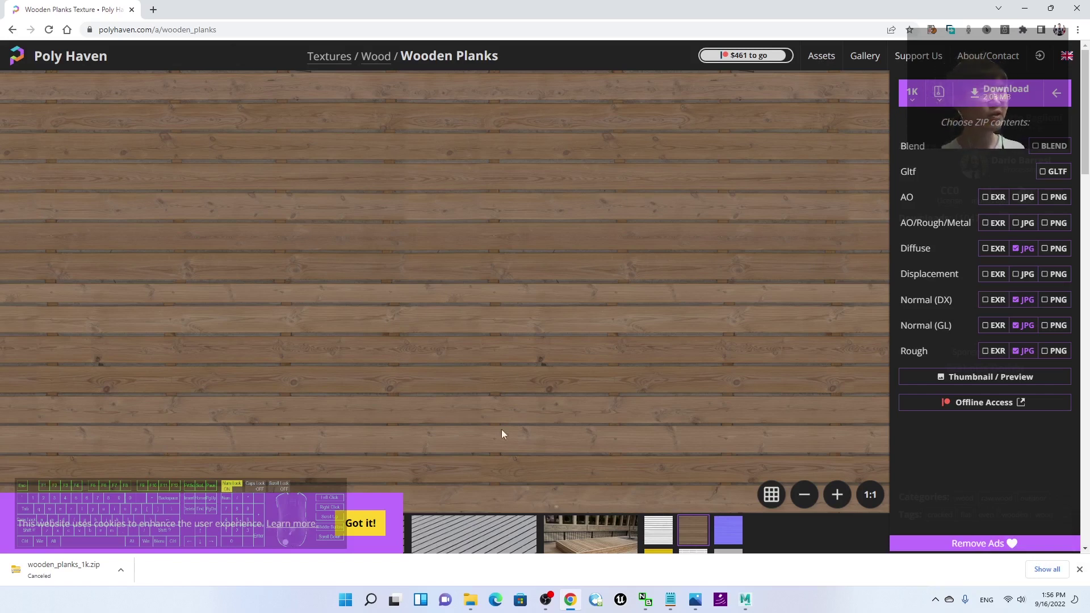
# Search Google for 'wood texture' in a new tab and show the image results.
pyautogui.click(152, 12)
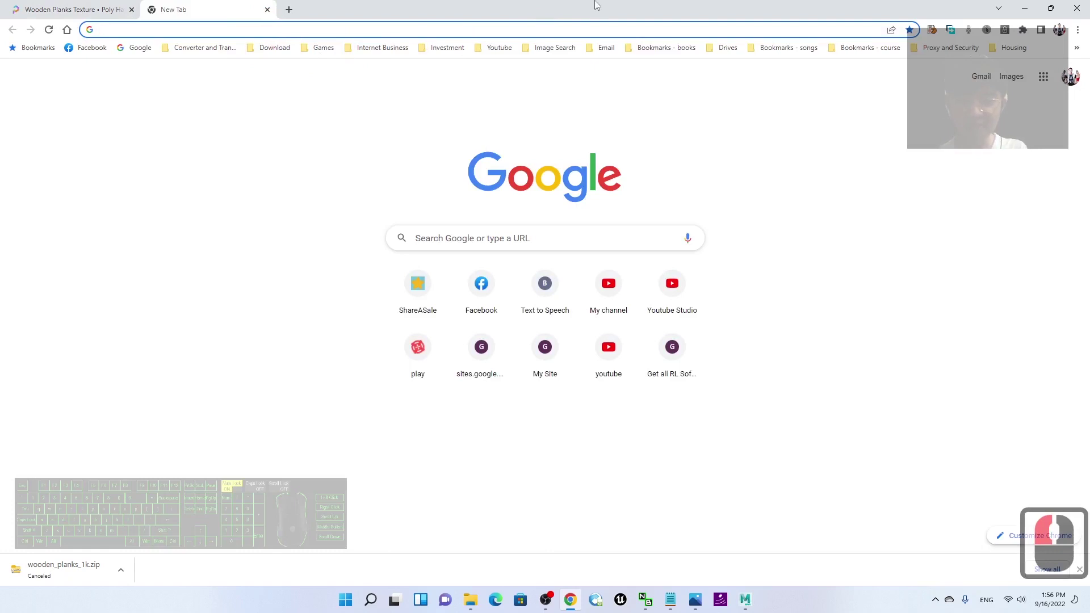
pyautogui.write('wood te')
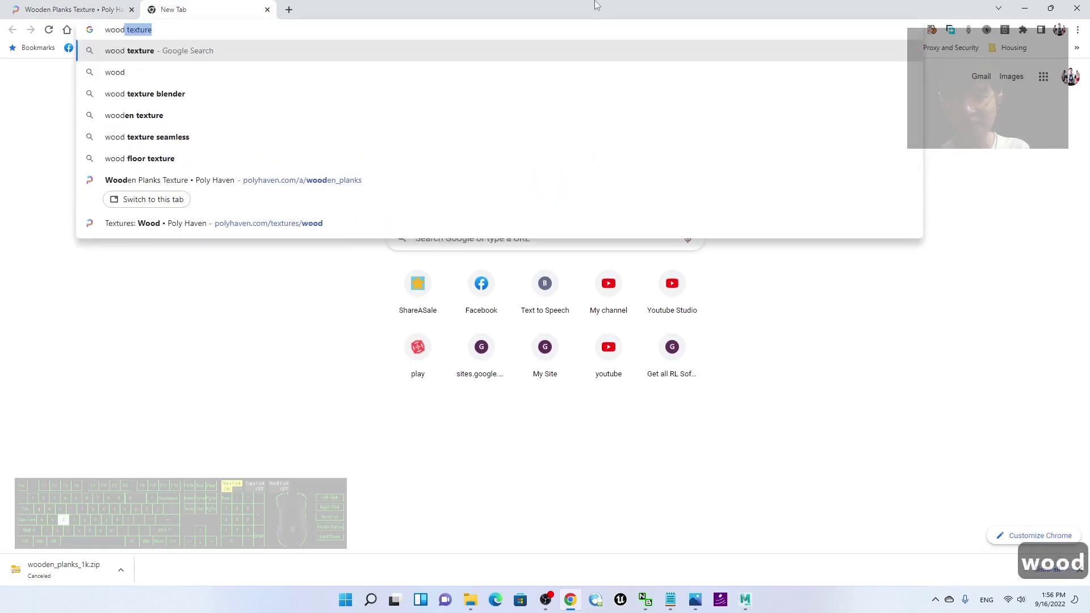
pyautogui.write('xture')
pyautogui.press('Return')
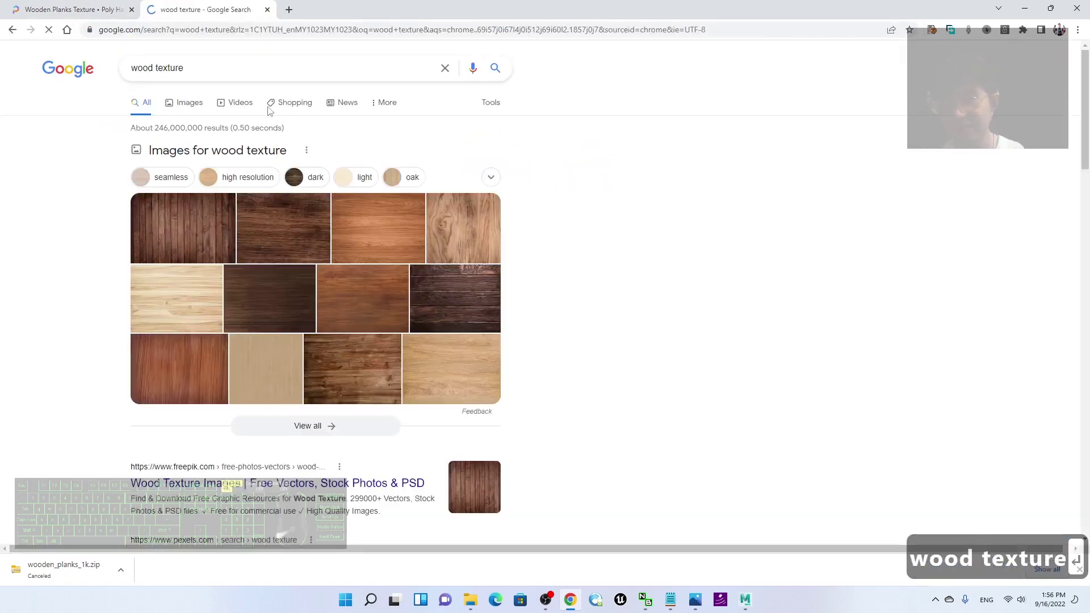
pyautogui.click(194, 101)
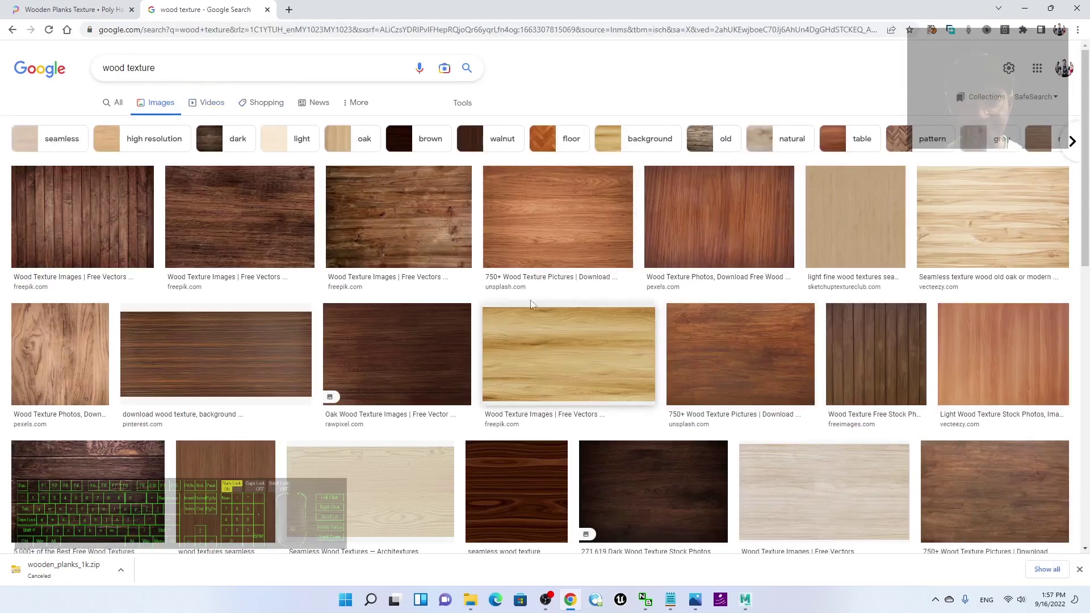
# Preview the Unsplash wood texture image and choose Save image as.
pyautogui.click(550, 230)
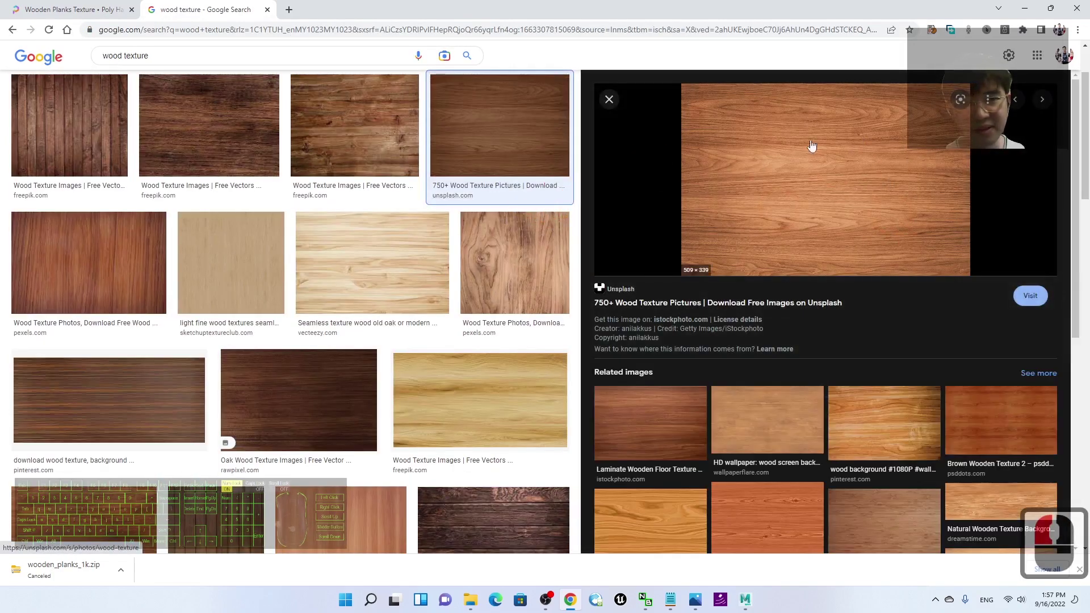
pyautogui.scroll(-2, 727, 221)
pyautogui.scroll(-3, 511, 386)
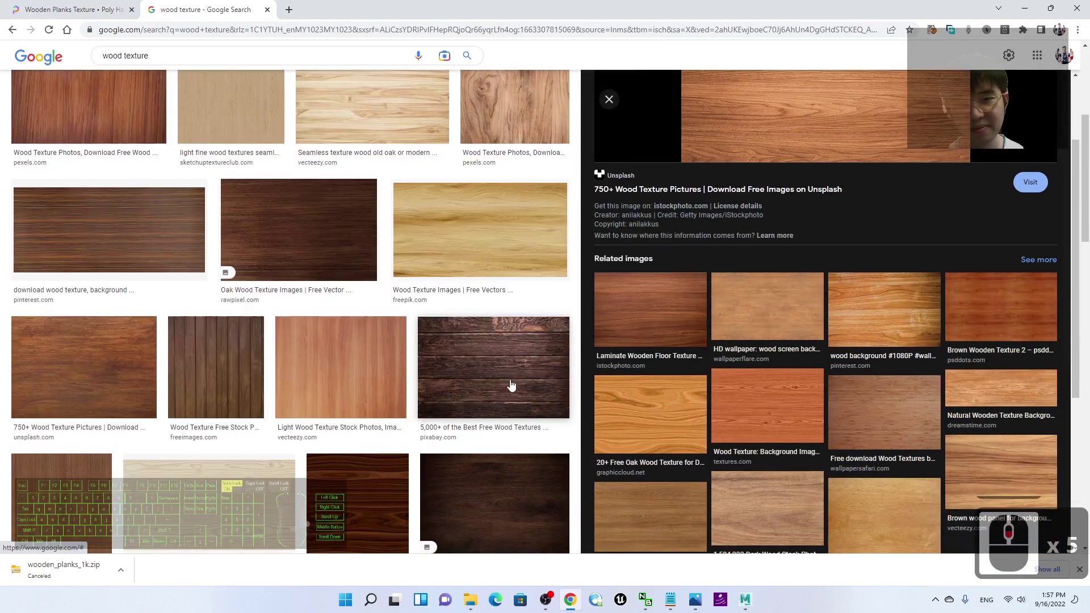
pyautogui.scroll(7, 784, 238)
pyautogui.rightClick(739, 204)
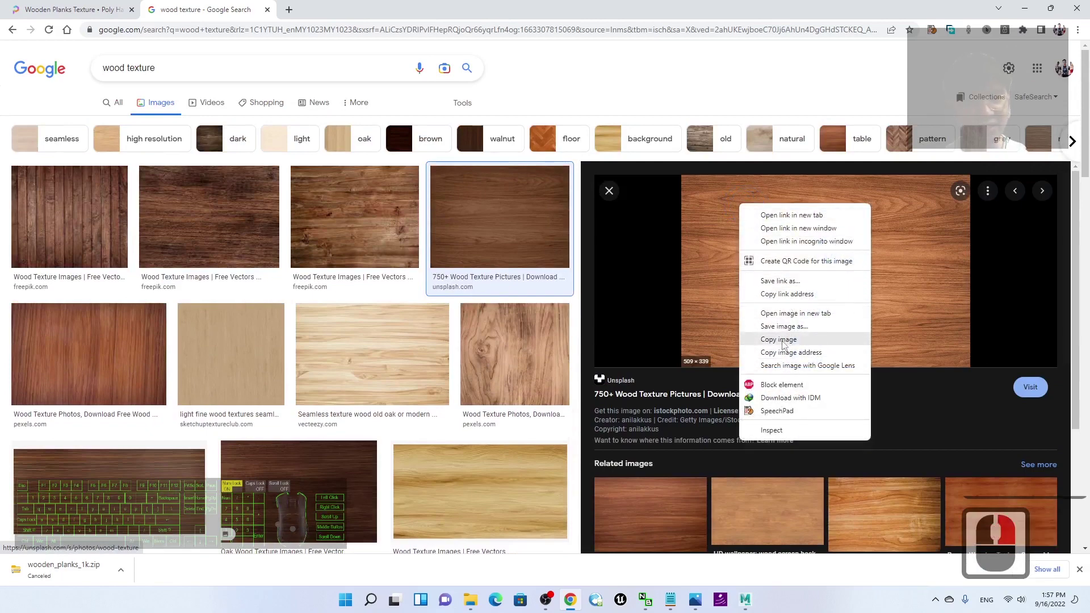
pyautogui.click(802, 329)
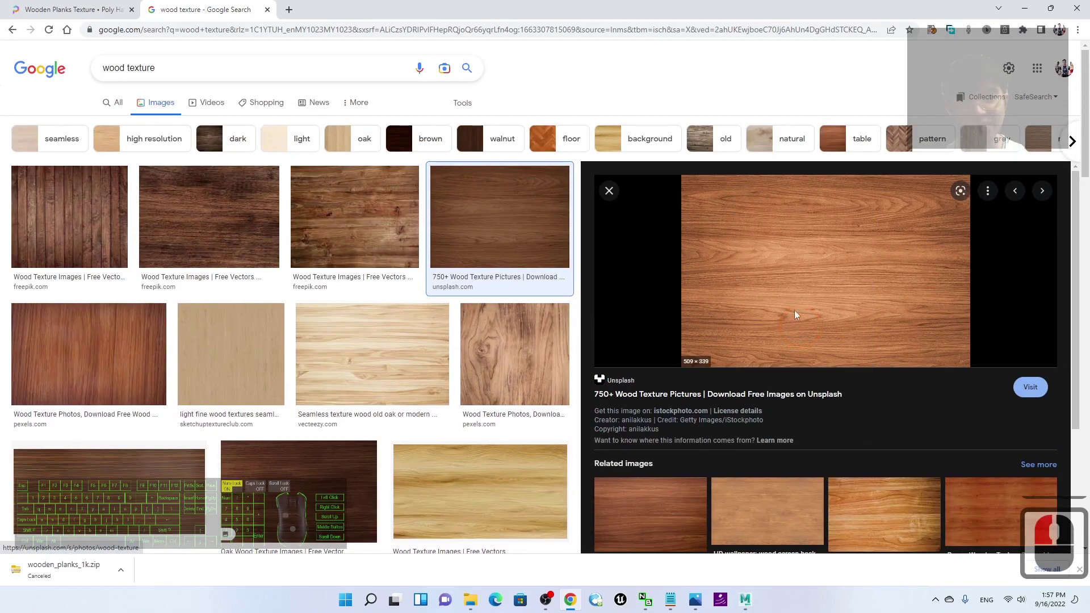
# Save the image to the Desktop as 'wood texture.jpg' and close Chrome.
pyautogui.rightClick(777, 240)
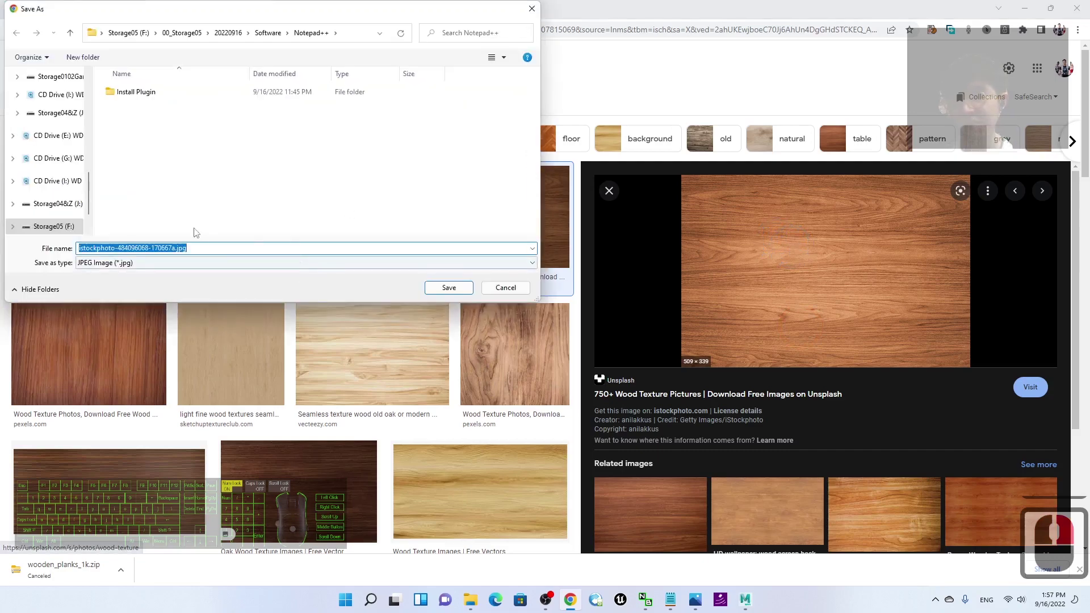
pyautogui.moveTo(87, 189); pyautogui.dragTo(71, 88)
pyautogui.click(51, 100)
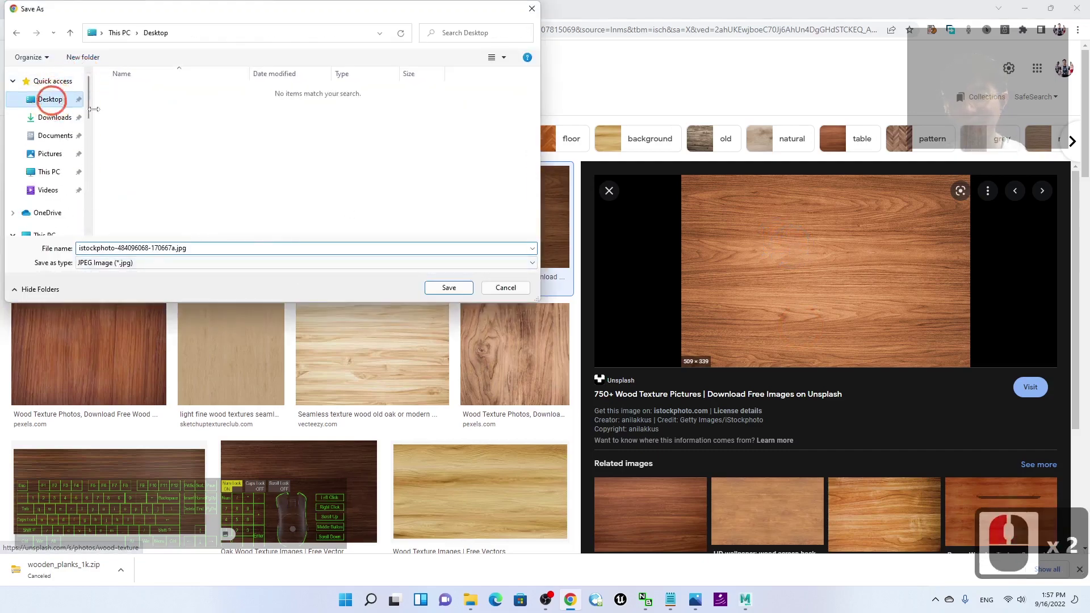
pyautogui.click(373, 249)
pyautogui.write('w')
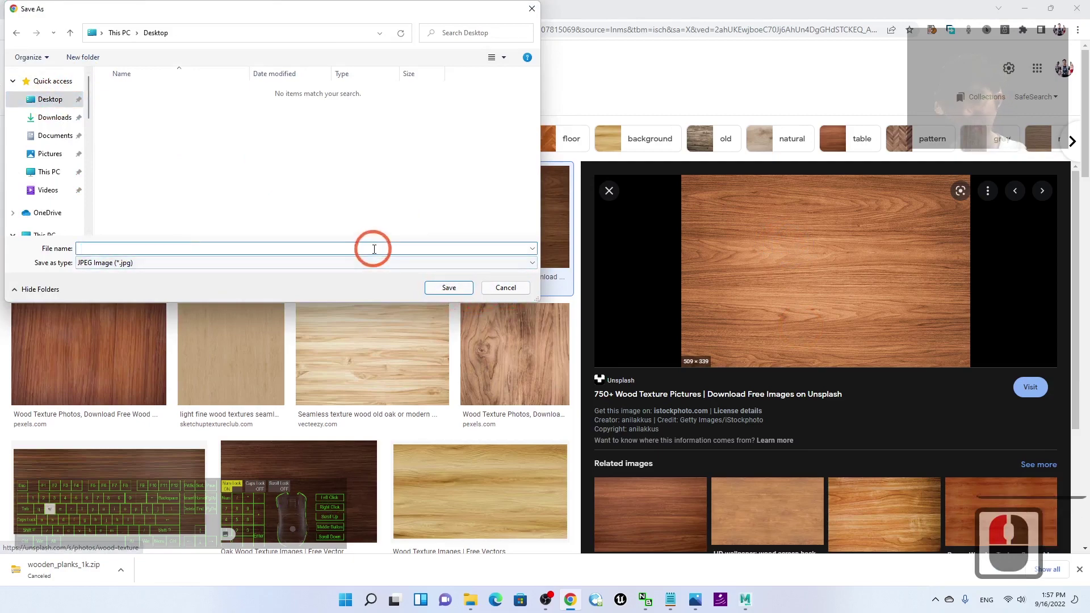
pyautogui.write('wood text')
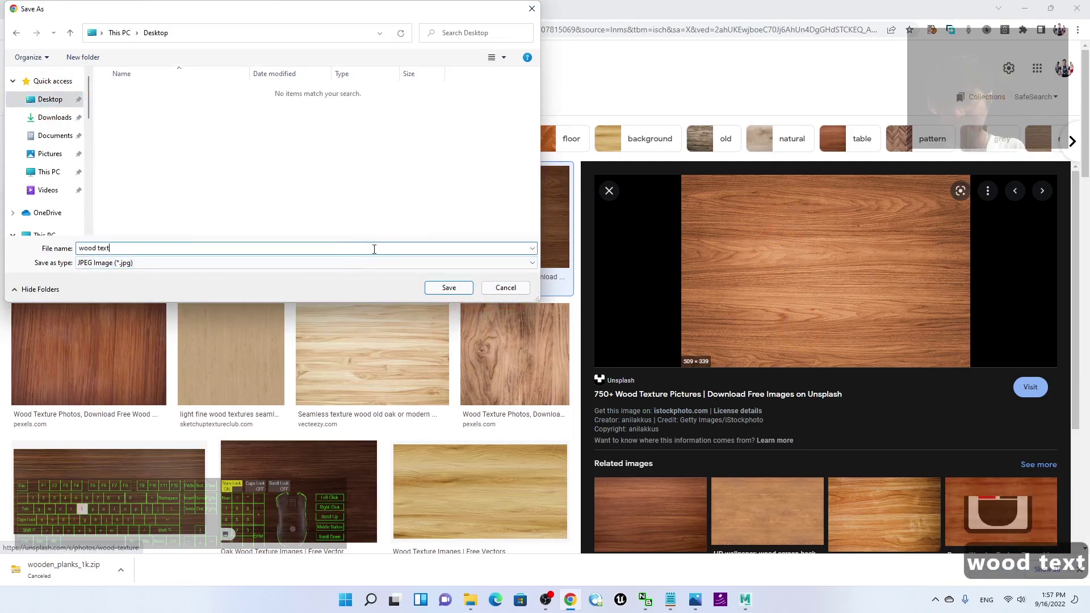
pyautogui.write('ure')
pyautogui.press('Return')
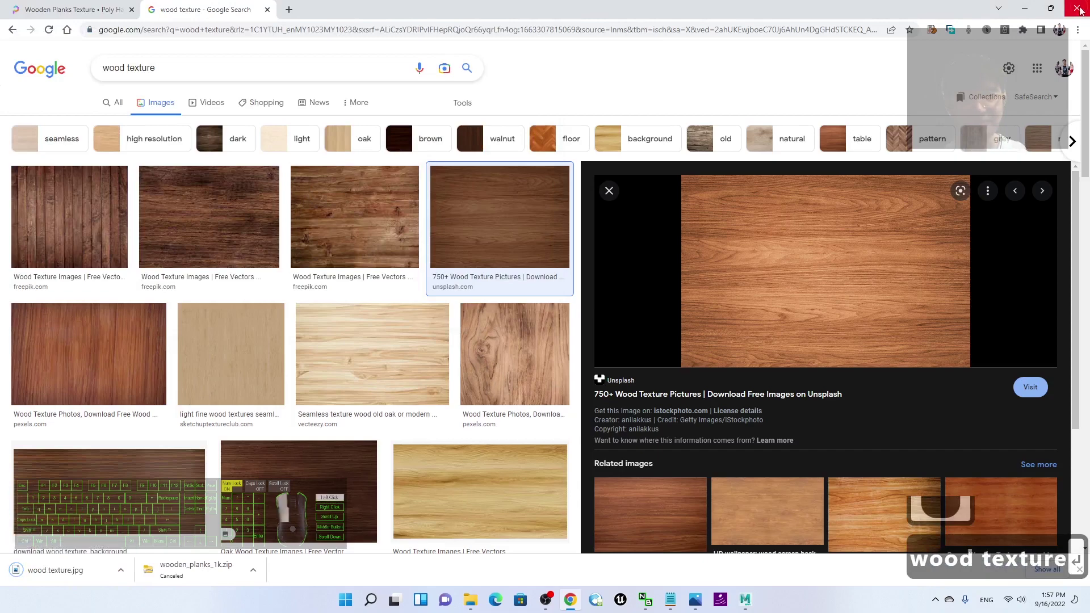
pyautogui.click(1079, 9)
# Bring Maya forward and pan and orbit the viewport to recenter the bridged model.
pyautogui.click(778, 3)
pyautogui.scroll(3, 436, 354)
pyautogui.scroll(-4, 507, 368)
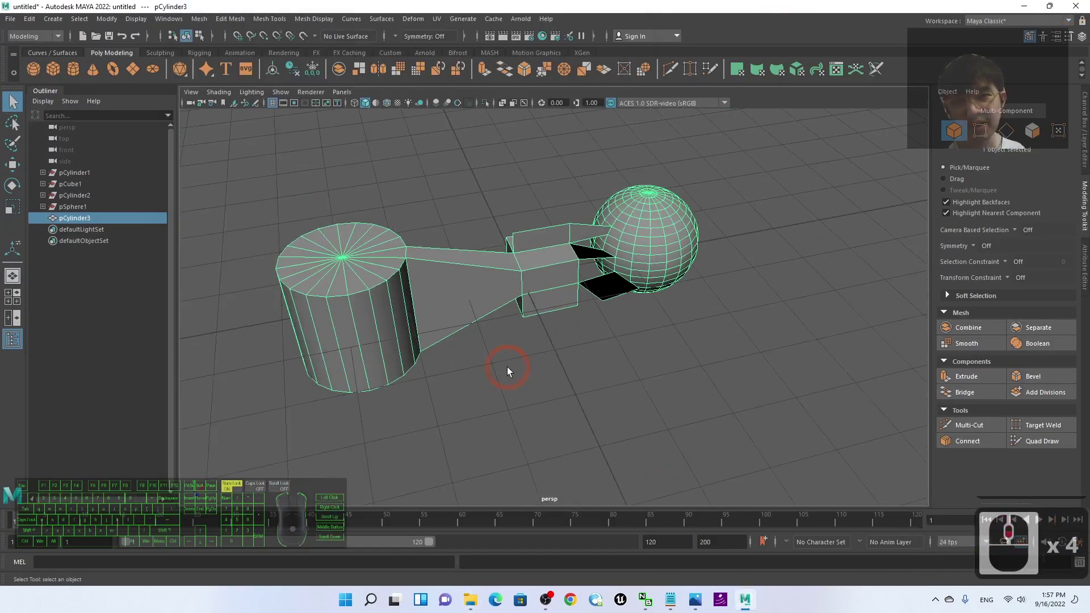
pyautogui.scroll(1, 508, 367)
pyautogui.keyDown('shift'); pyautogui.moveTo(570, 416); pyautogui.dragTo(513, 366, button='middle'); pyautogui.keyUp('shift')
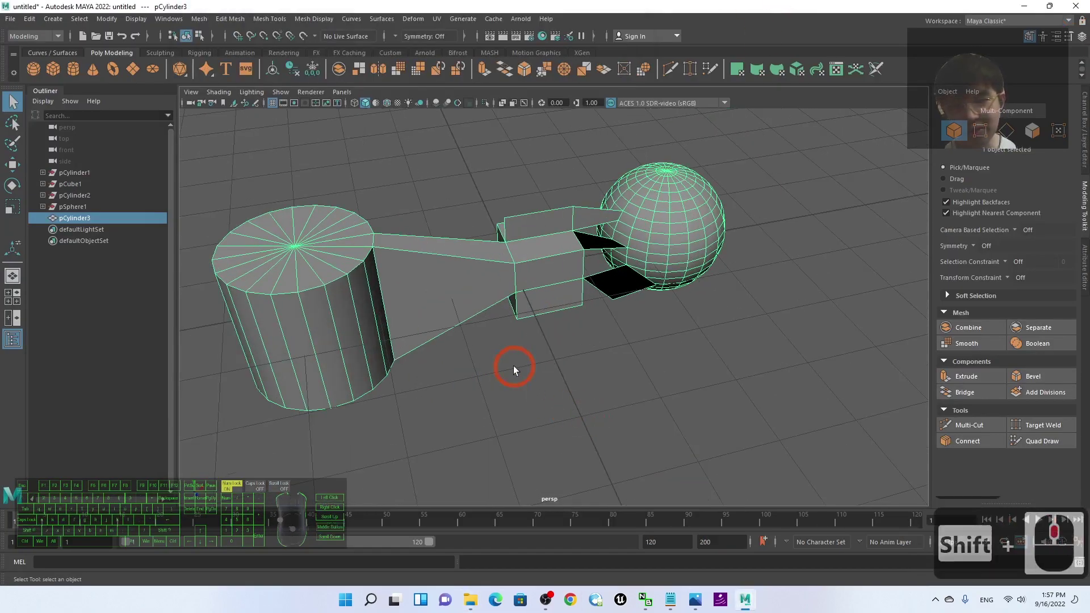
pyautogui.keyDown('alt'); pyautogui.moveTo(529, 430); pyautogui.dragTo(573, 438, button='middle'); pyautogui.keyUp('alt')
pyautogui.keyDown('alt'); pyautogui.moveTo(573, 438); pyautogui.dragTo(559, 412); pyautogui.keyUp('alt')
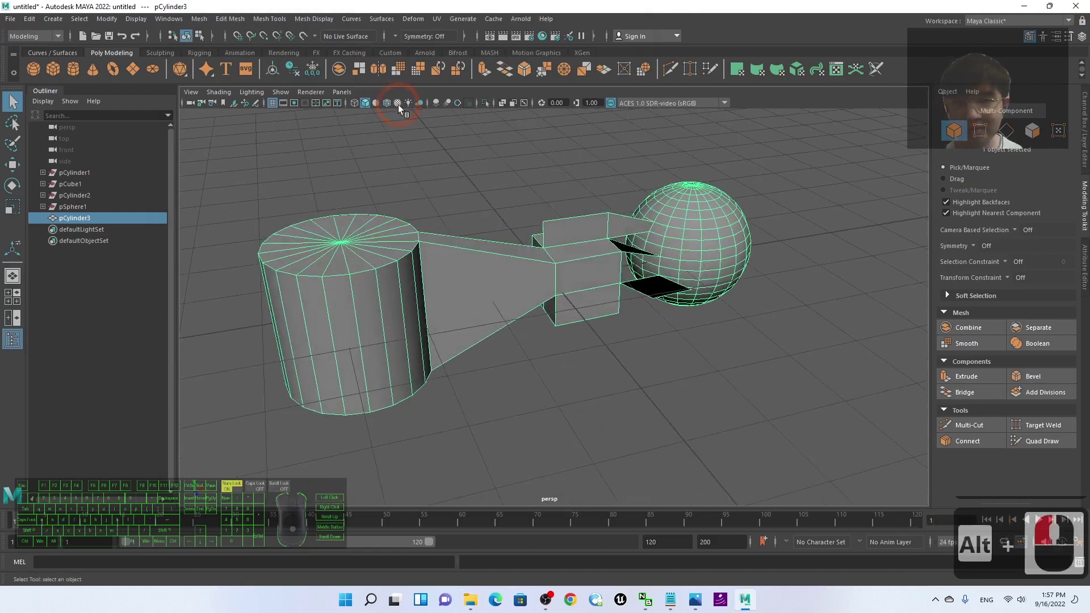
pyautogui.click(398, 103)
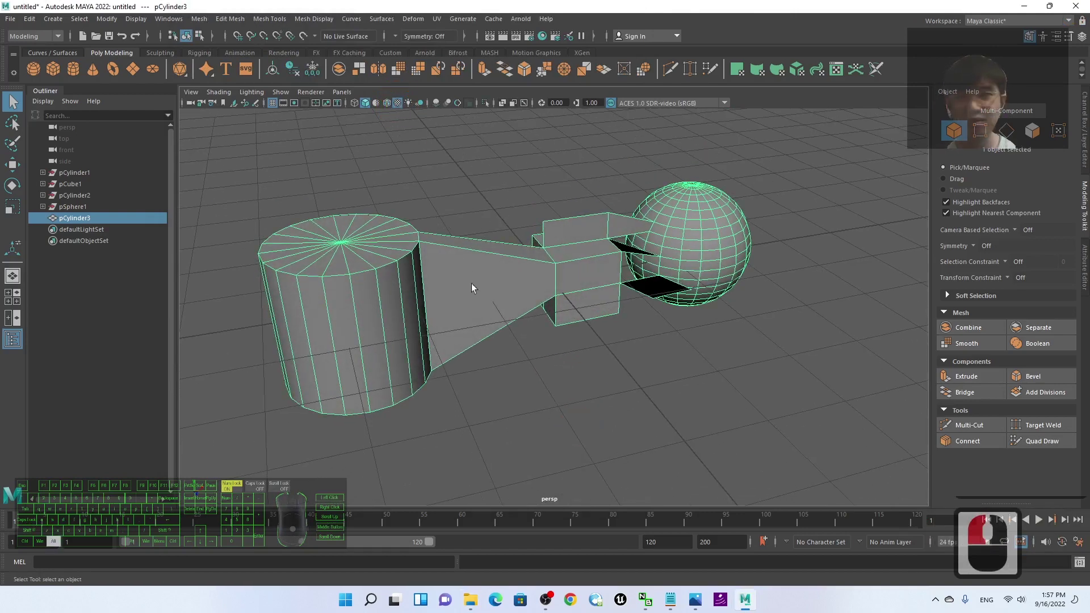
pyautogui.keyDown('alt'); pyautogui.moveTo(497, 355); pyautogui.dragTo(498, 378); pyautogui.keyUp('alt')
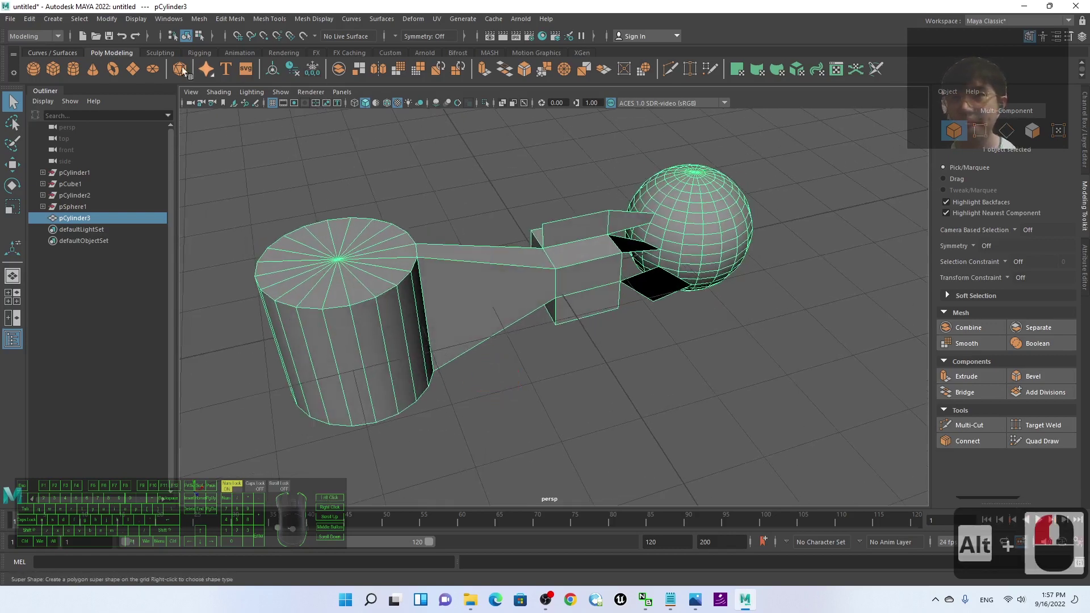
pyautogui.scroll(1, 581, 306)
pyautogui.scroll(-1, 564, 339)
pyautogui.keyDown('alt'); pyautogui.moveTo(564, 340); pyautogui.dragTo(572, 355, button='middle'); pyautogui.keyUp('alt')
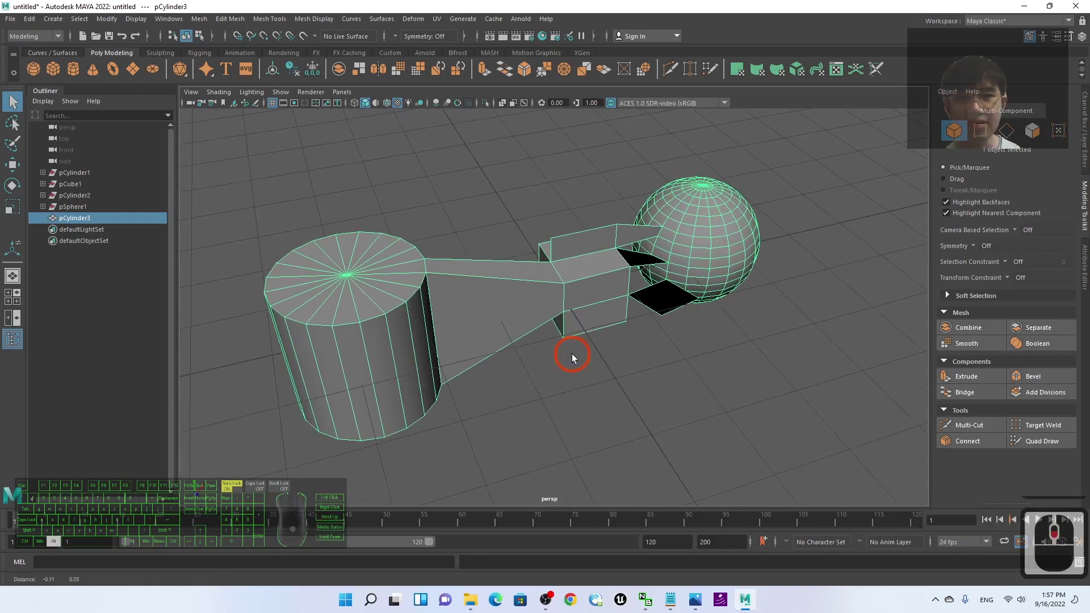
pyautogui.keyDown('alt'); pyautogui.moveTo(571, 356); pyautogui.dragTo(652, 391); pyautogui.keyUp('alt')
# Select the bridged cylinder mesh in Object Mode and bring up Assign New Material.
pyautogui.click(405, 319)
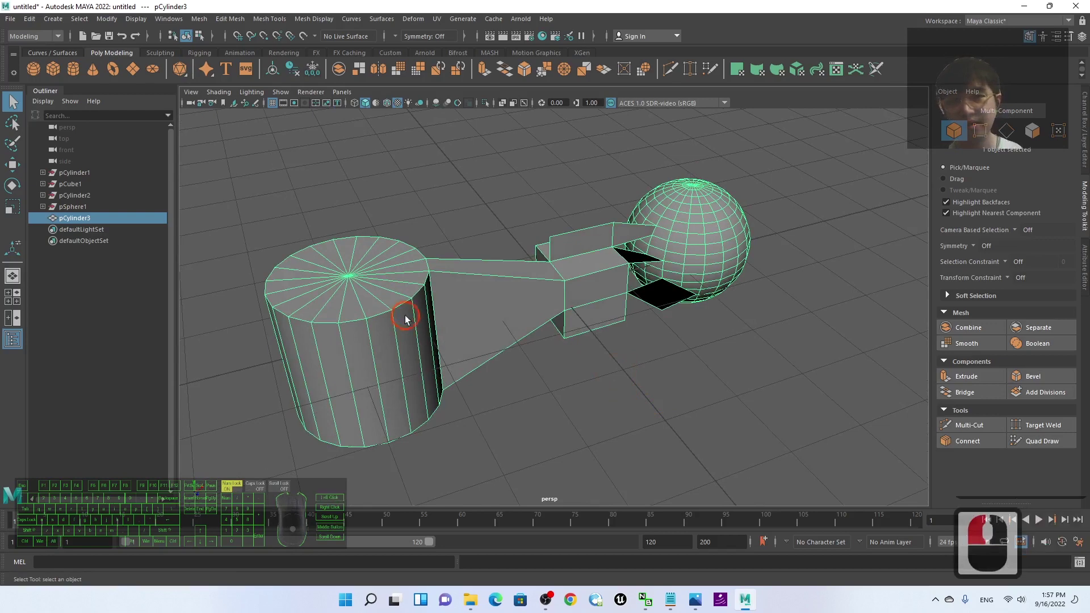
pyautogui.moveTo(463, 311); pyautogui.dragTo(462, 329, button='right')
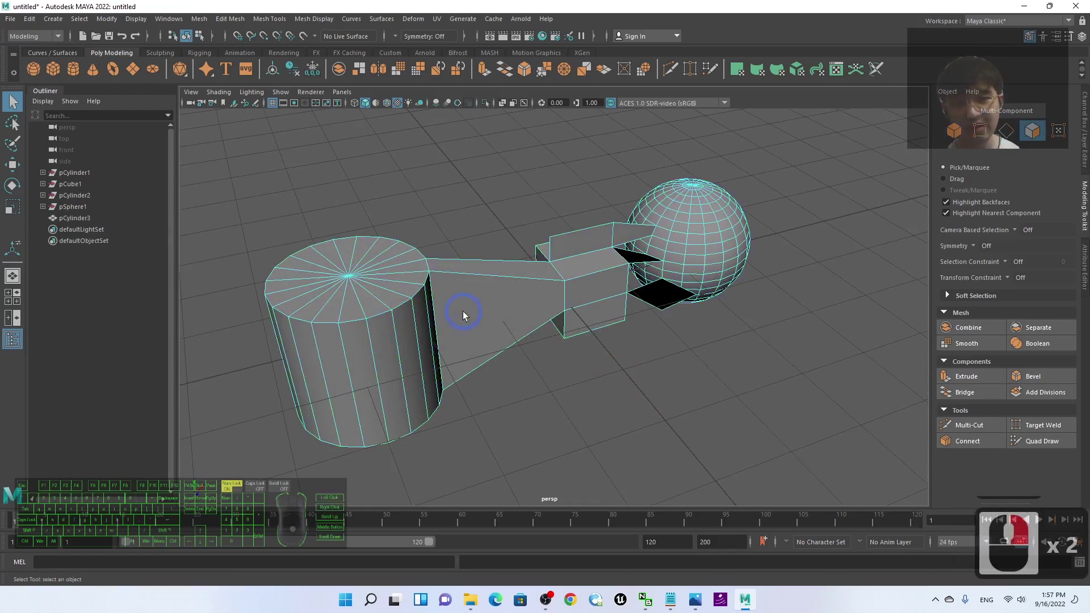
pyautogui.rightClick(458, 307)
pyautogui.click(459, 258)
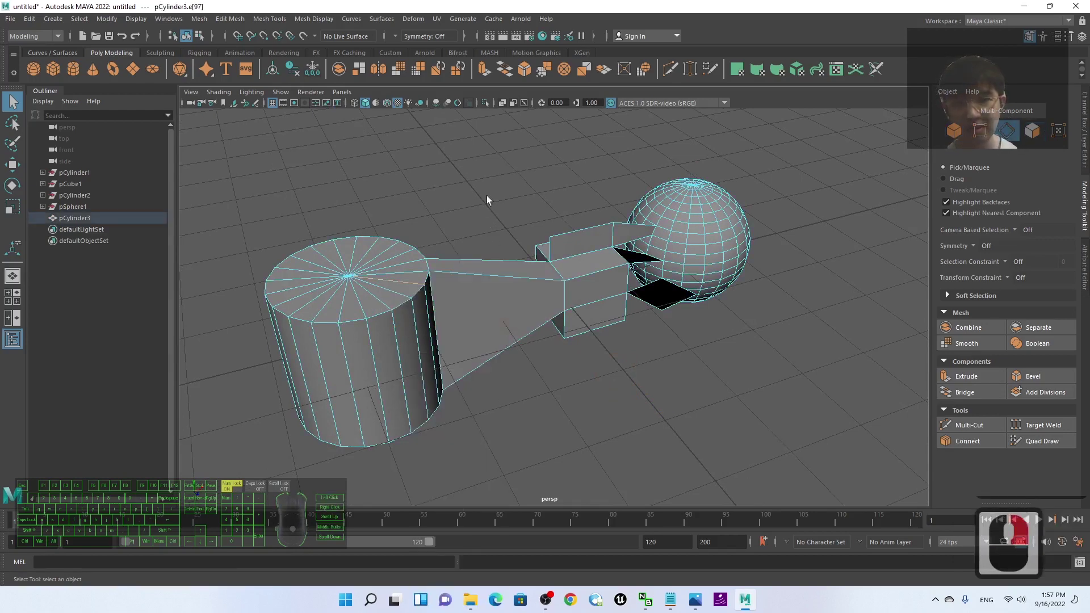
pyautogui.click(446, 162)
pyautogui.rightClick(420, 305)
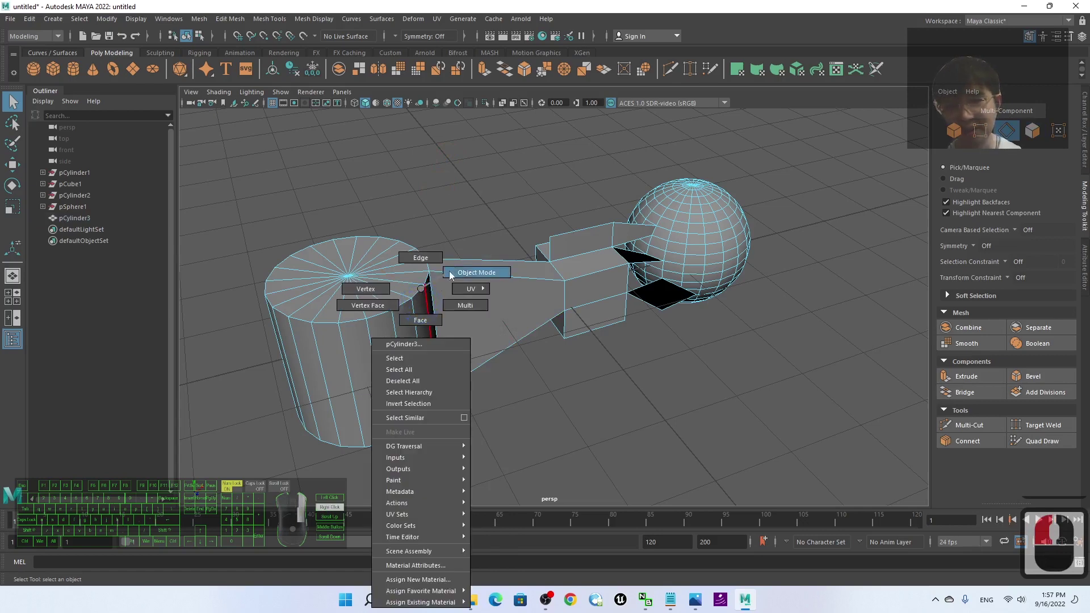
pyautogui.click(471, 272)
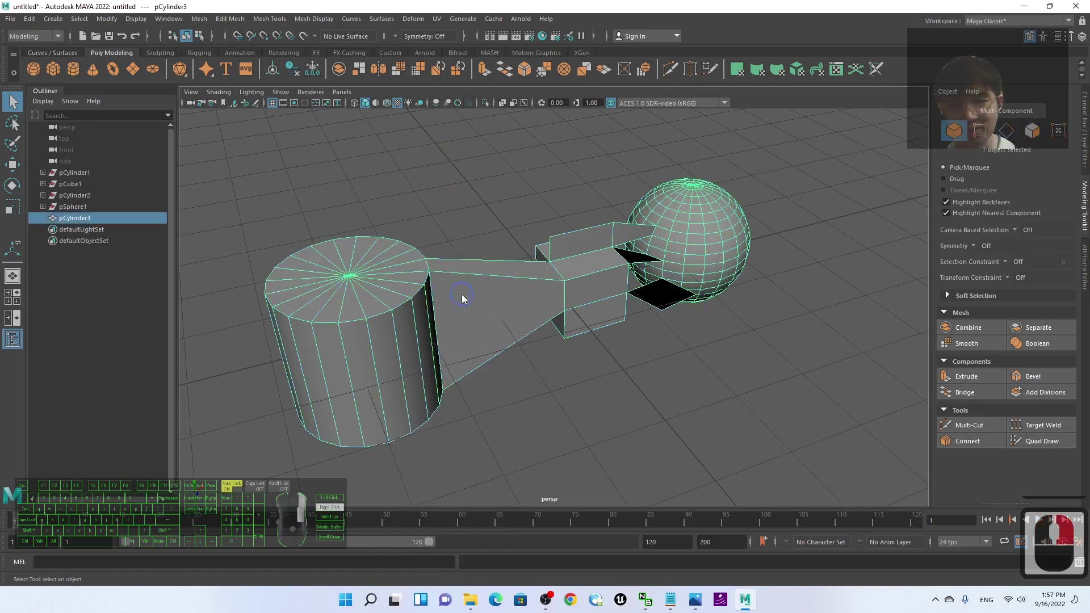
pyautogui.rightClick(461, 294)
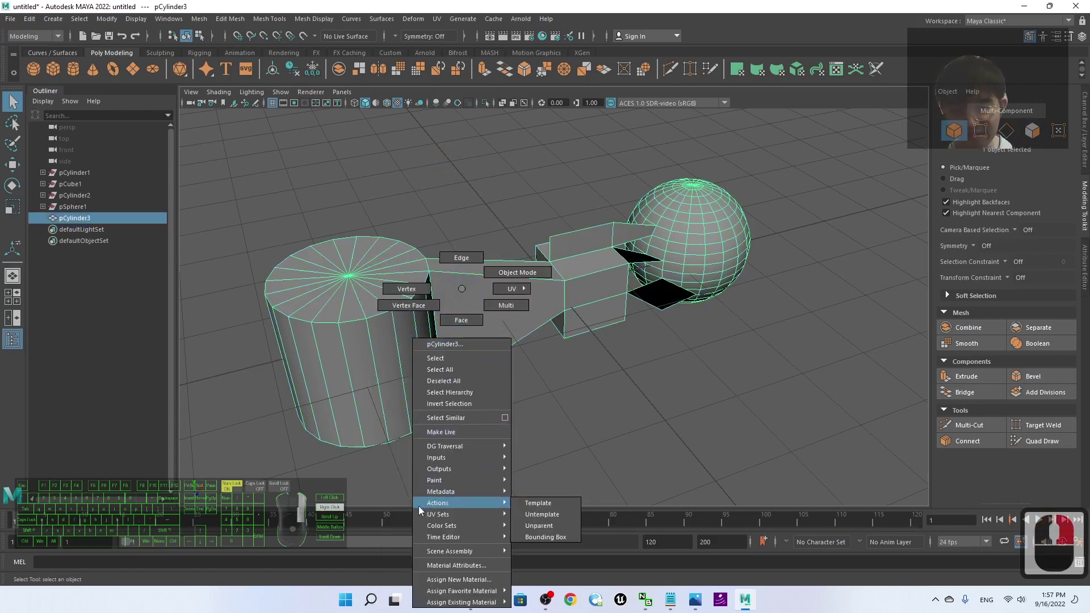
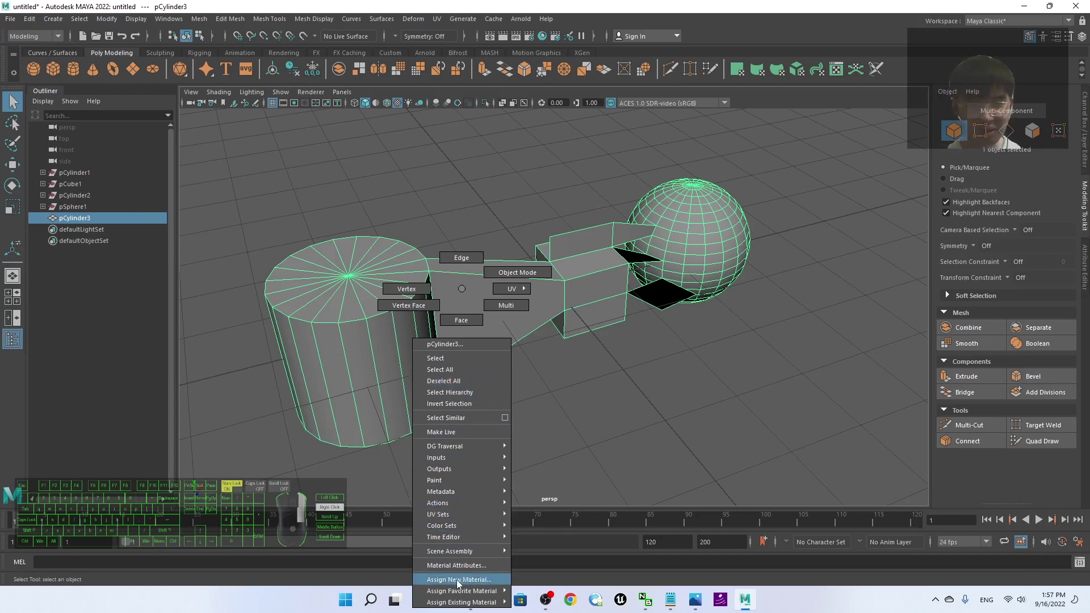
# Assign a new Lambert material to the combined cylinder–cube–sphere model.
pyautogui.click(456, 580)
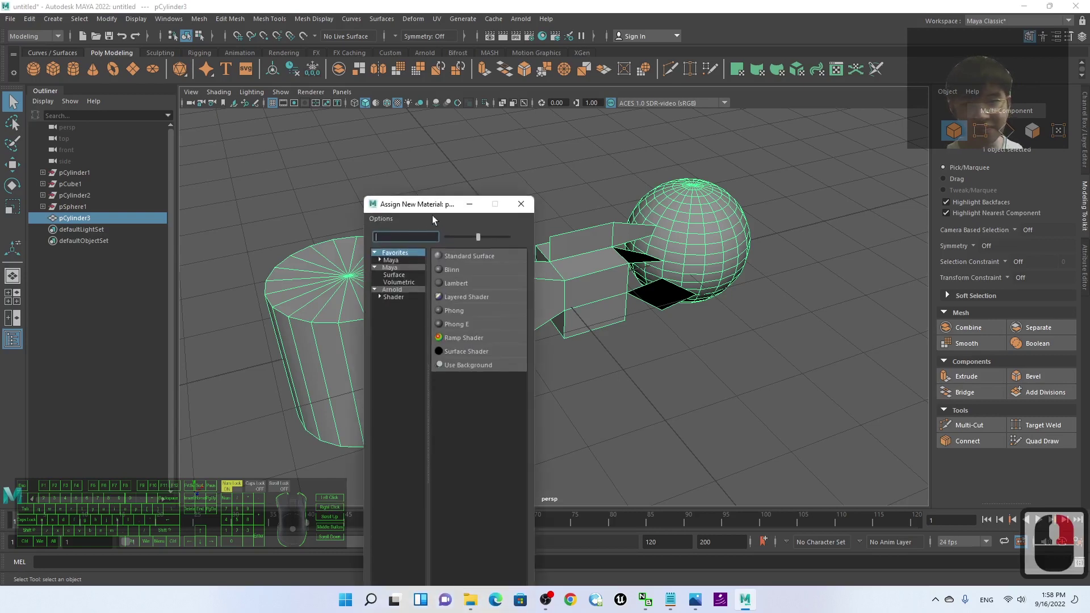
pyautogui.moveTo(426, 204); pyautogui.dragTo(578, 183)
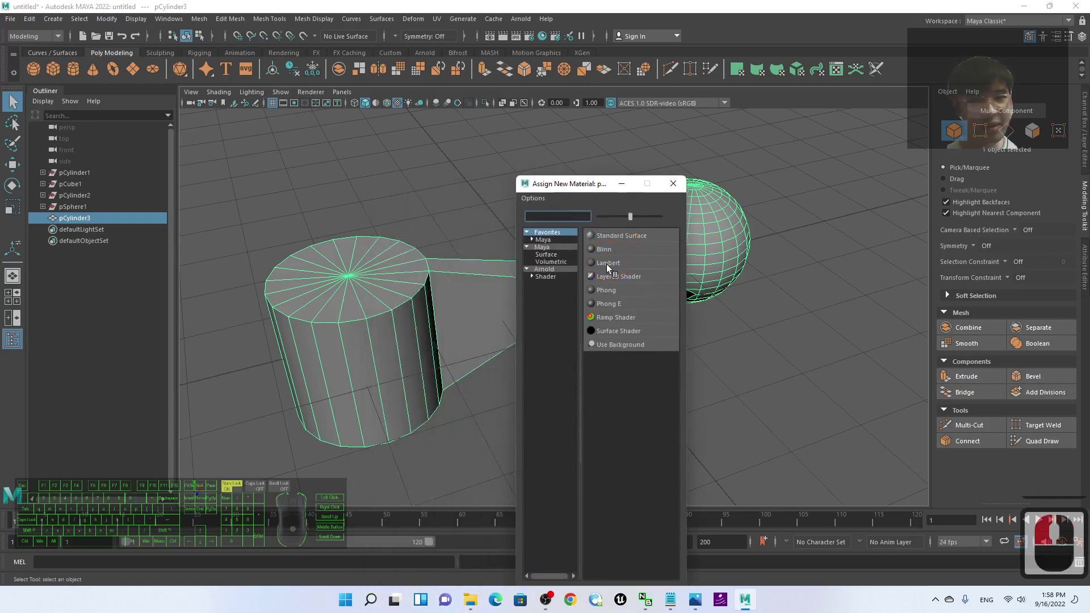
pyautogui.click(608, 263)
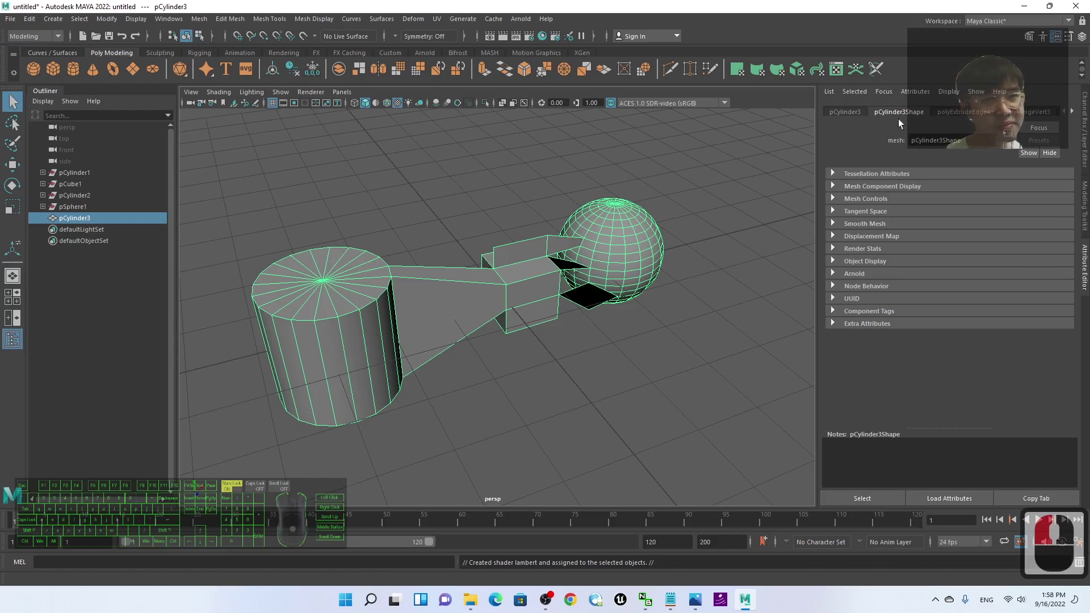
# Scroll through the model's Attribute Editor node tabs and back, then reopen Assign New Material.
pyautogui.click(1073, 112)
pyautogui.click(1073, 113)
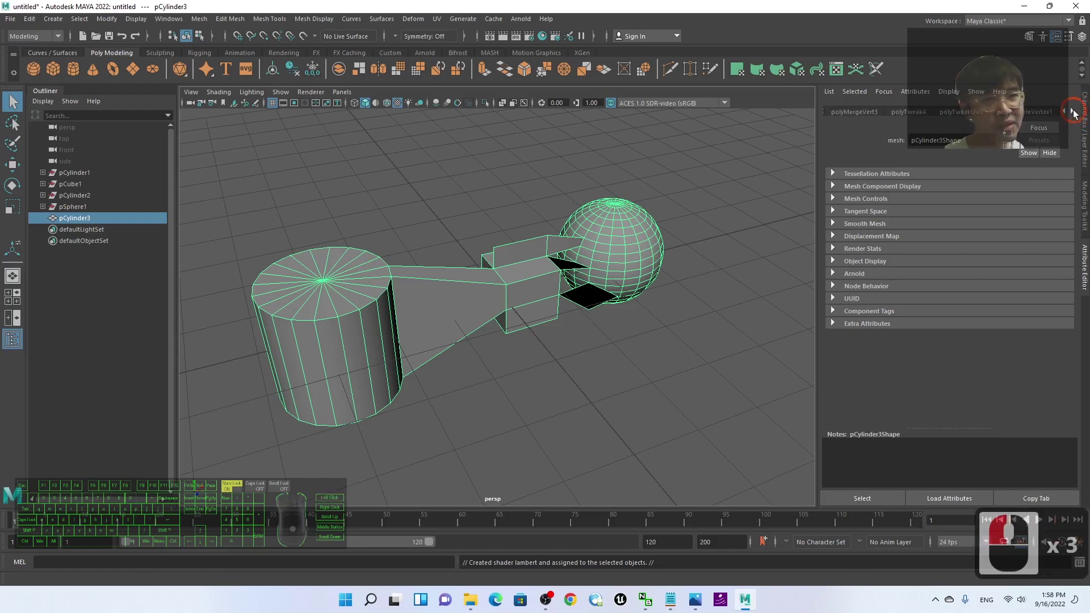
pyautogui.click(1074, 113)
pyautogui.click(1073, 113)
pyautogui.click(1074, 112)
pyautogui.click(1073, 112)
pyautogui.click(1074, 113)
pyautogui.click(1073, 113)
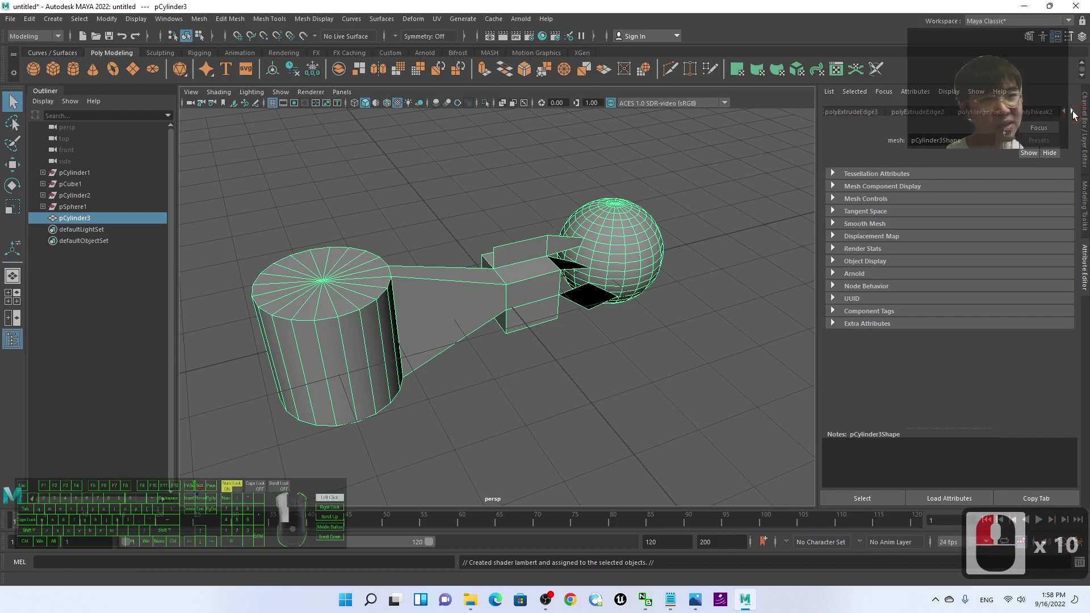
pyautogui.click(1073, 113)
pyautogui.click(1073, 112)
pyautogui.click(1073, 112)
pyautogui.click(1073, 113)
pyautogui.doubleClick(1073, 112)
pyautogui.doubleClick(1073, 113)
pyautogui.click(1073, 113)
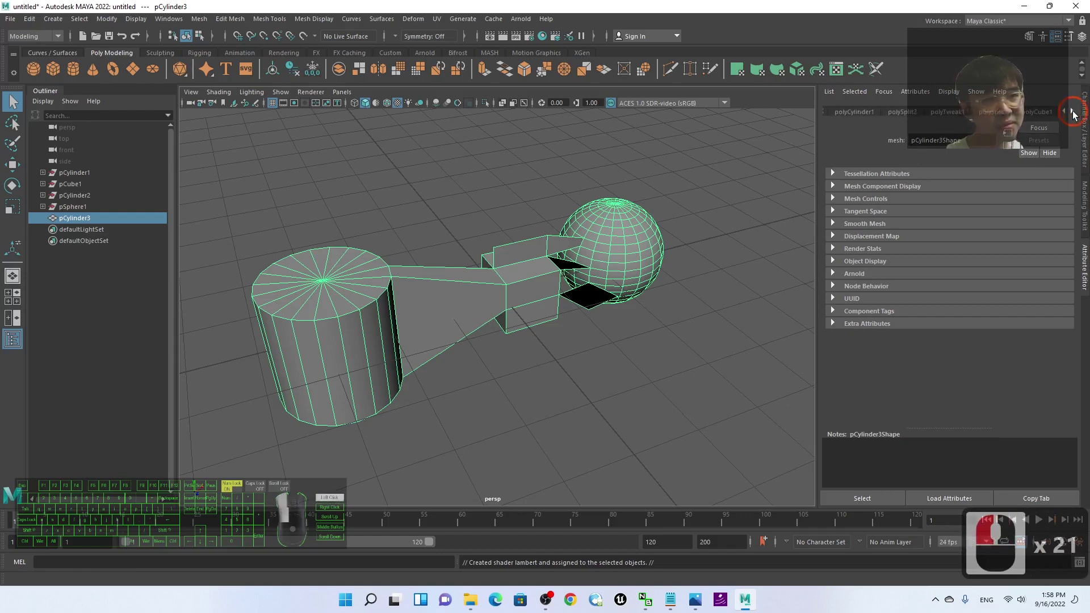
pyautogui.doubleClick(1072, 113)
pyautogui.click(1072, 113)
pyautogui.doubleClick(1070, 114)
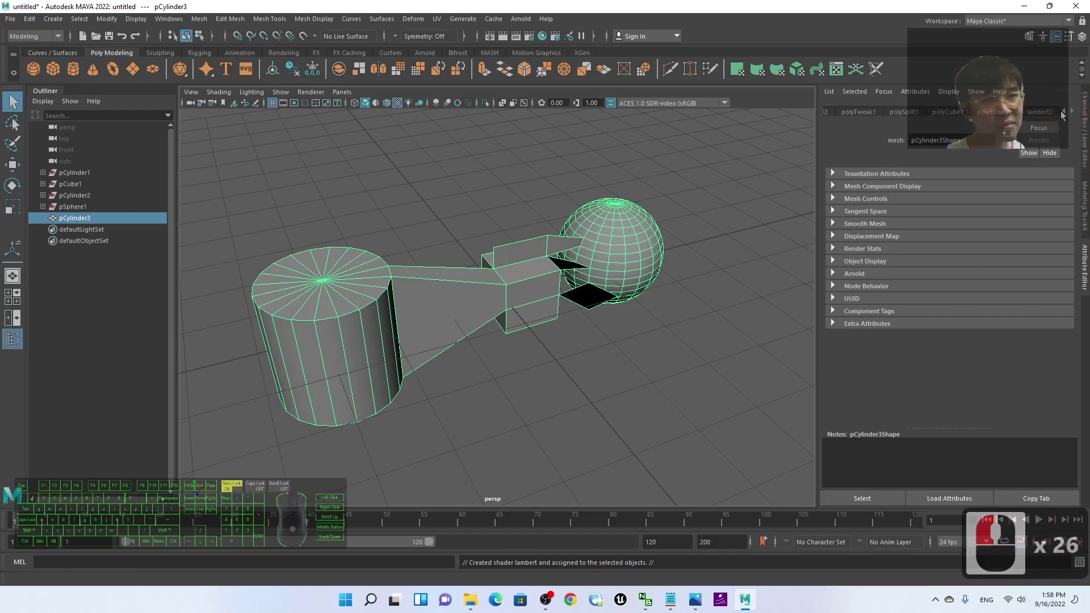
pyautogui.click(1064, 113)
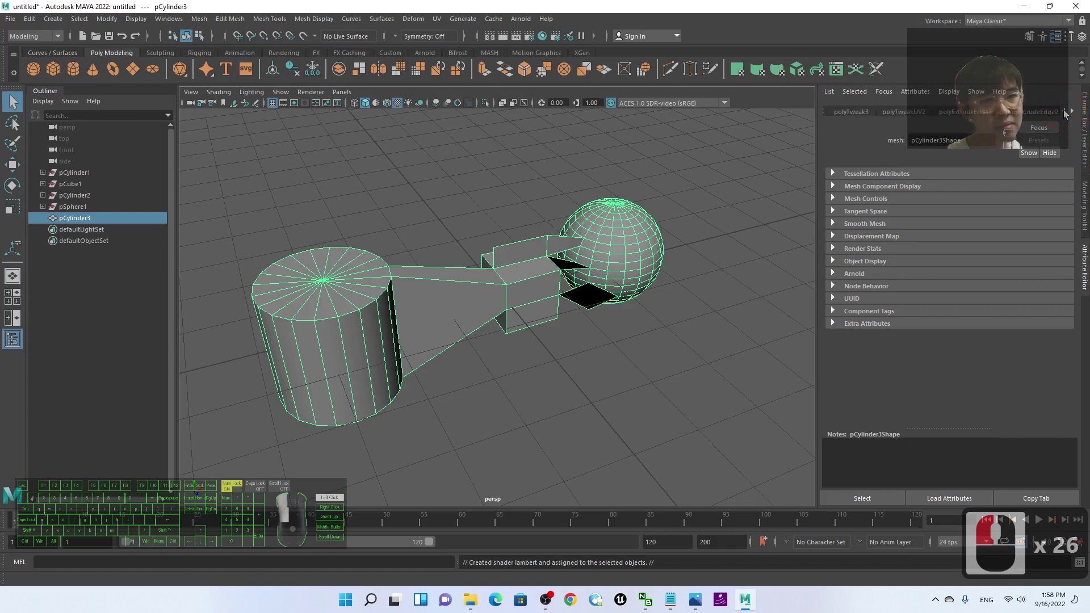
pyautogui.click(1064, 113)
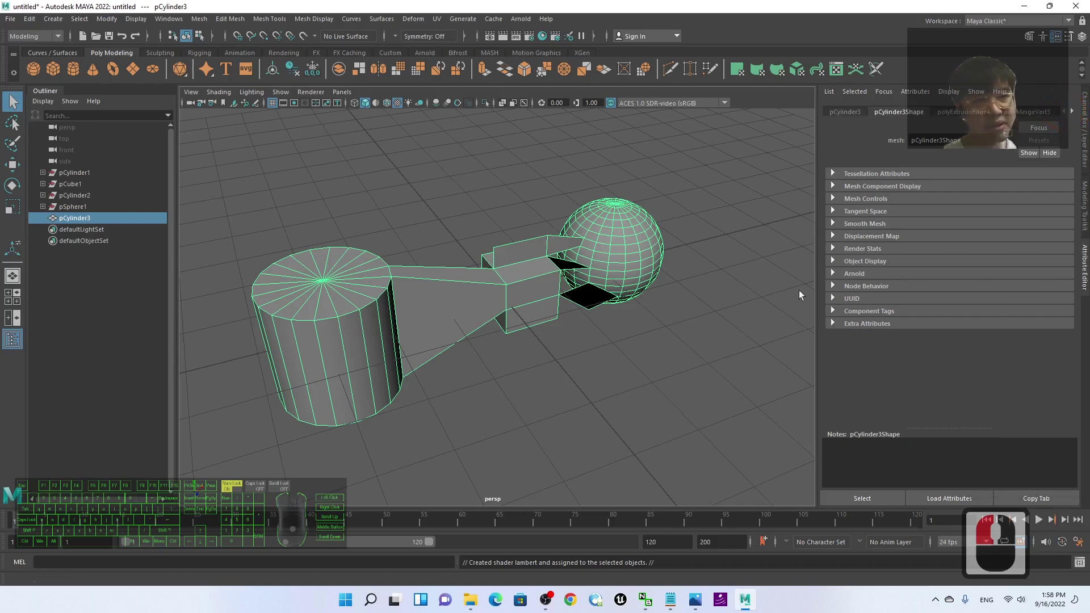
pyautogui.moveTo(404, 288); pyautogui.dragTo(417, 578, button='right')
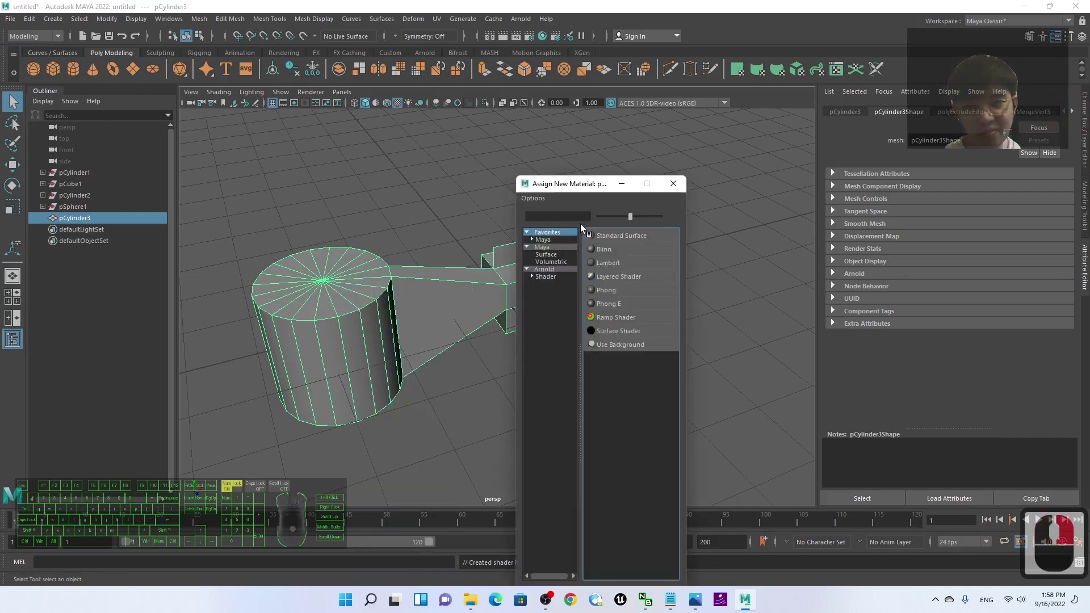
# Assign another Lambert whose Color is a File texture of Desktop 'wood texture.jpg'.
pyautogui.click(605, 263)
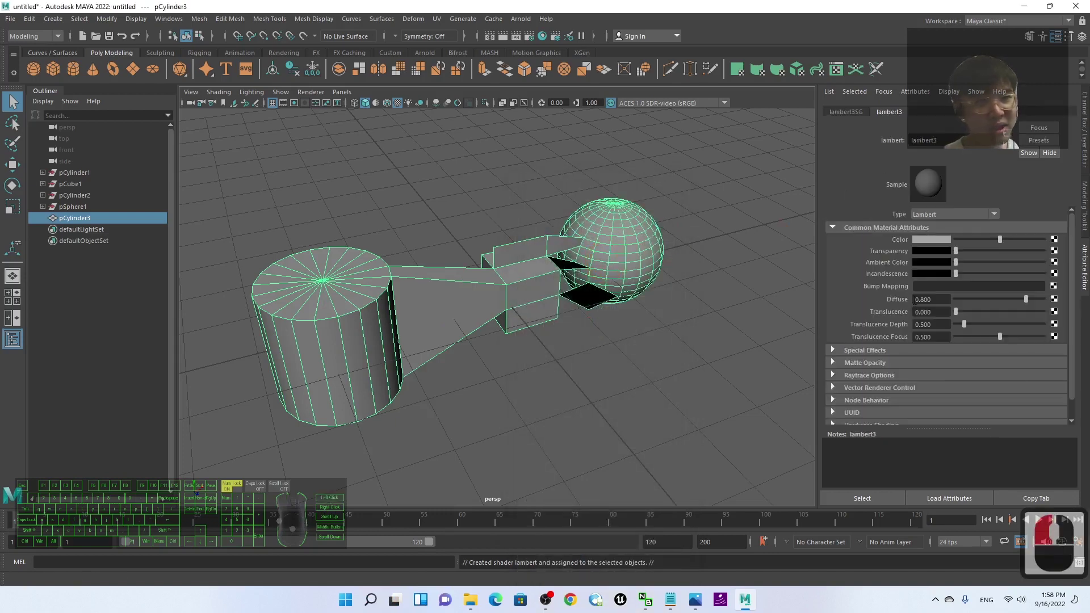
pyautogui.click(1054, 240)
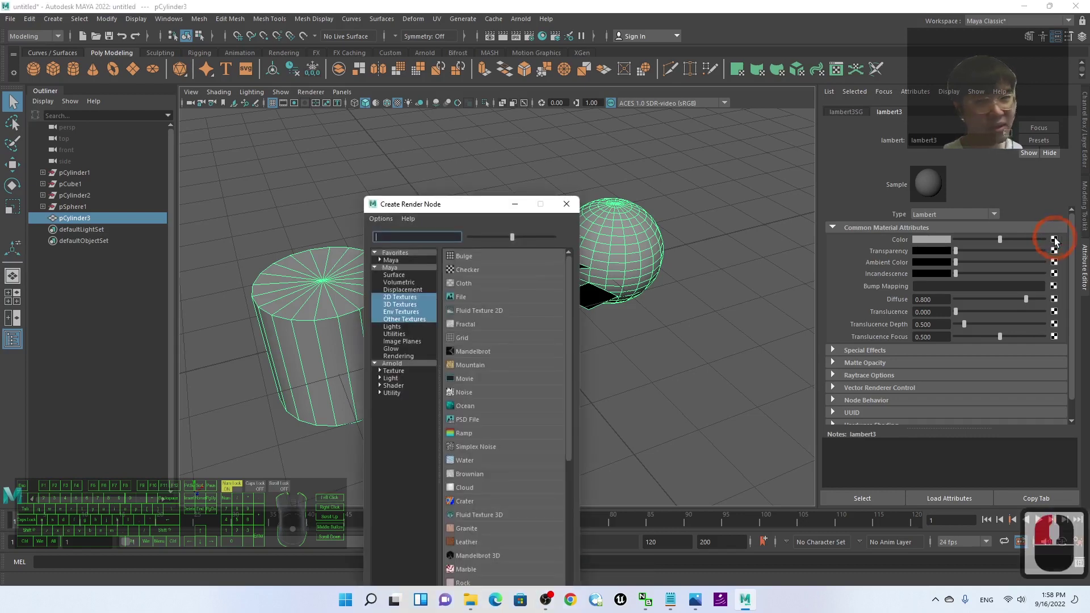
pyautogui.moveTo(498, 205); pyautogui.dragTo(511, 103)
pyautogui.click(473, 195)
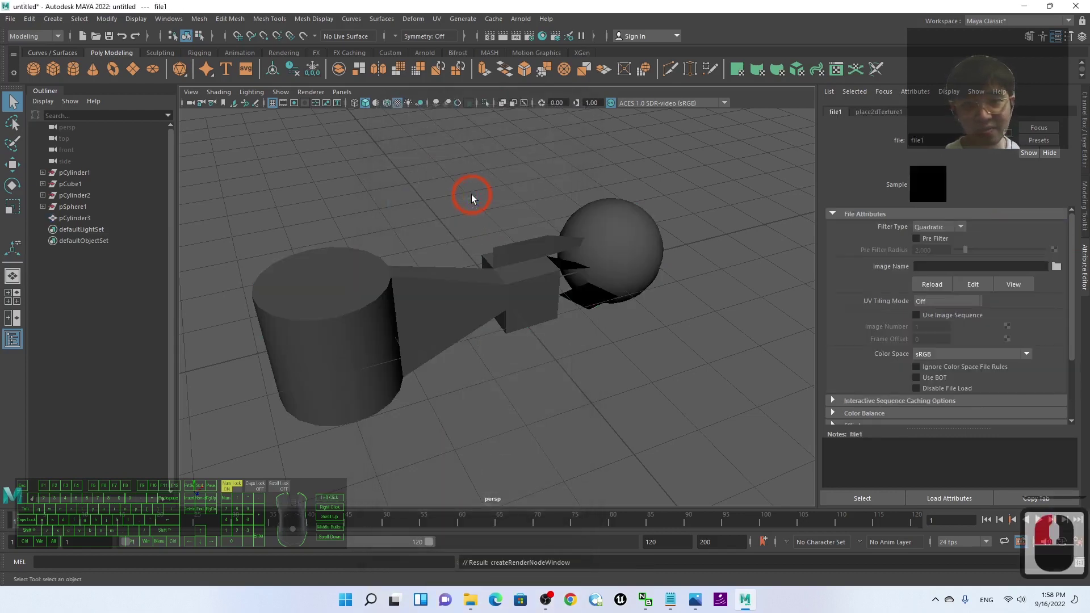
pyautogui.click(1056, 266)
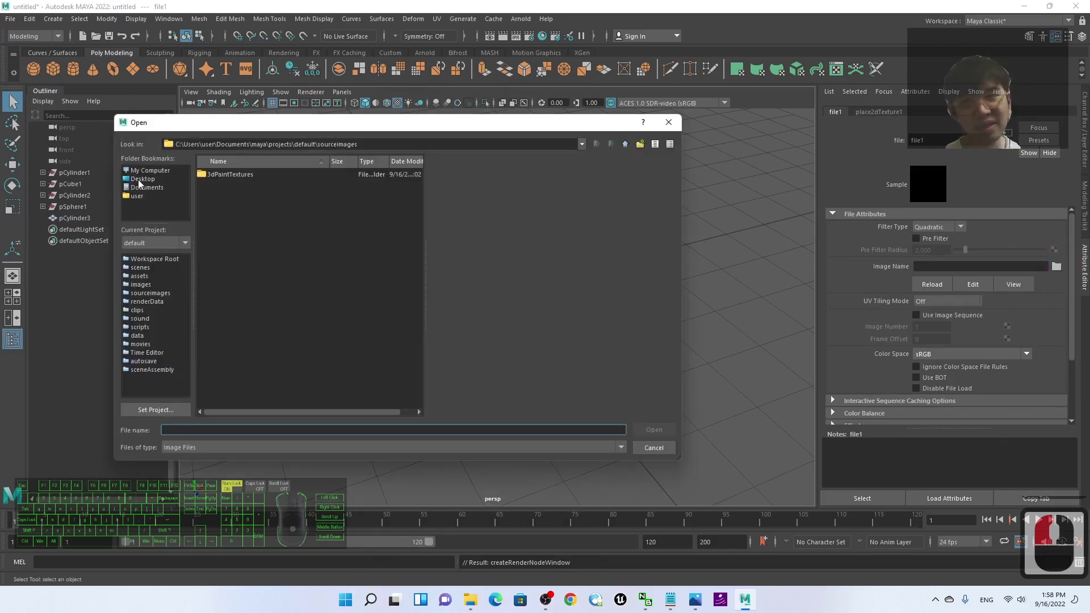
pyautogui.click(141, 179)
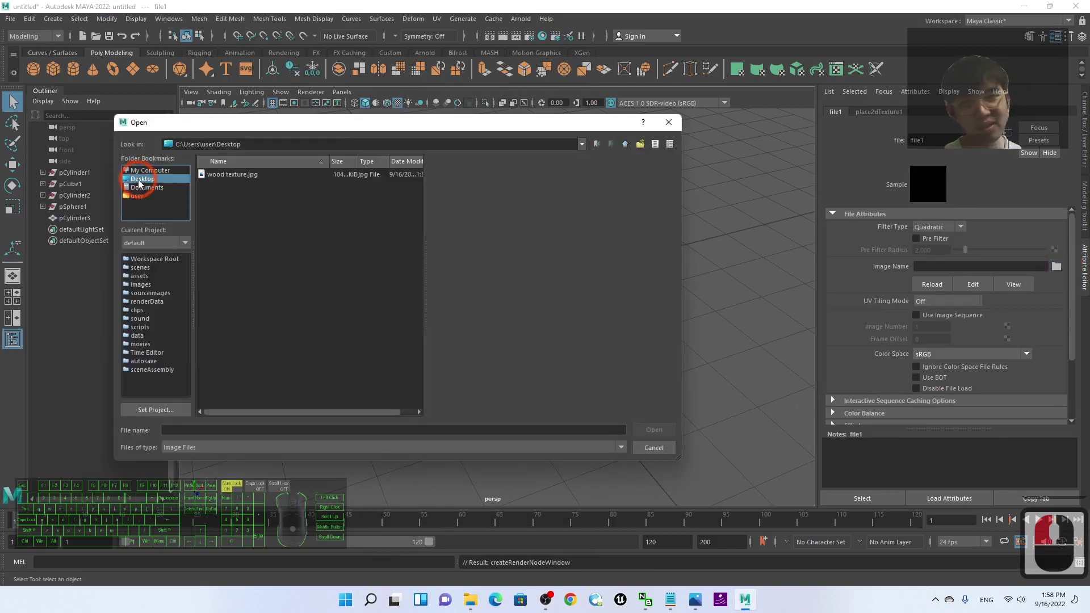
pyautogui.doubleClick(229, 174)
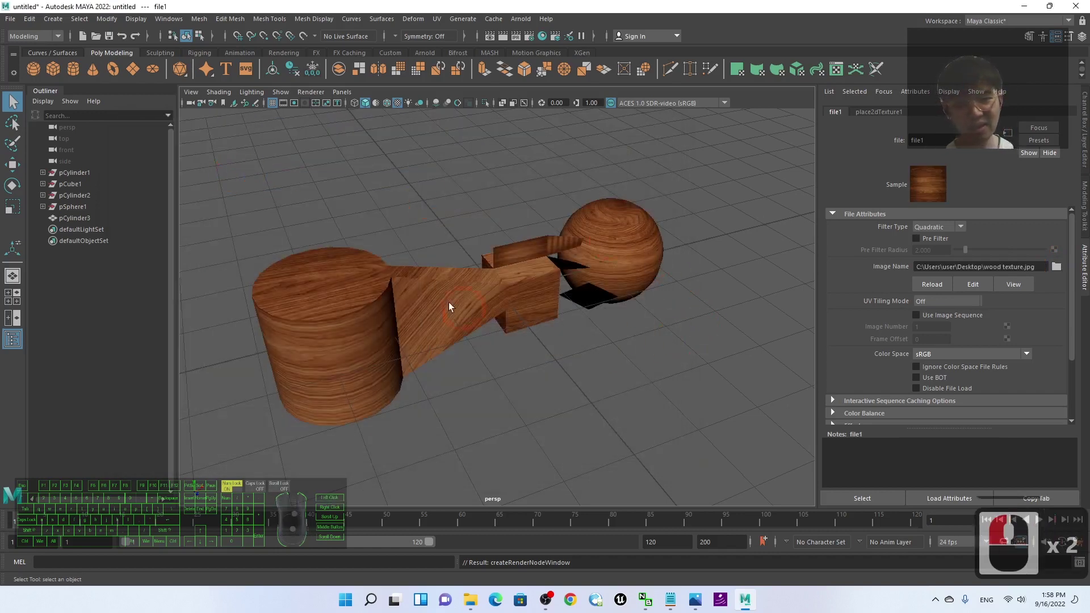
# Orbit around the wood-textured model and reselect pCylinder3 for UV work.
pyautogui.keyDown('alt'); pyautogui.moveTo(449, 307); pyautogui.dragTo(511, 341); pyautogui.keyUp('alt')
pyautogui.click(519, 308)
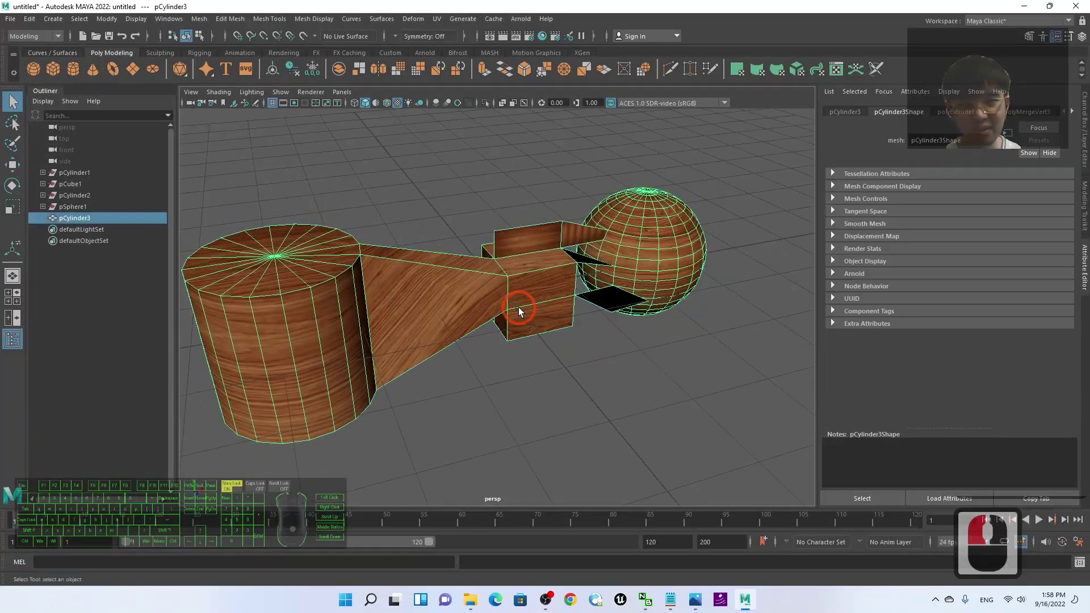
pyautogui.click(591, 423)
pyautogui.click(526, 290)
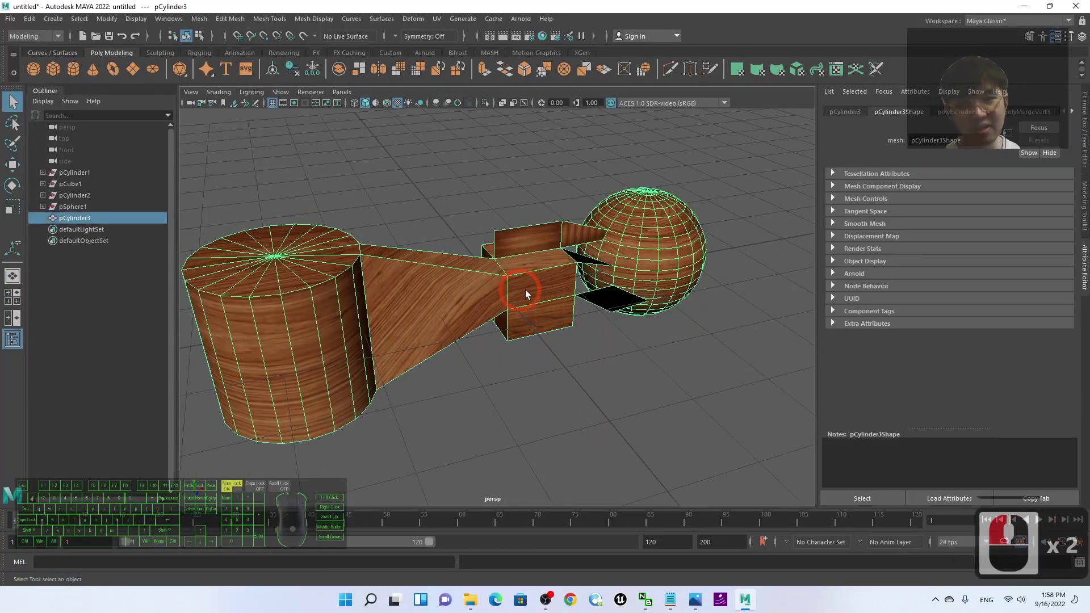
pyautogui.click(589, 369)
pyautogui.click(537, 288)
pyautogui.keyDown('alt'); pyautogui.moveTo(537, 288); pyautogui.dragTo(585, 323); pyautogui.keyUp('alt')
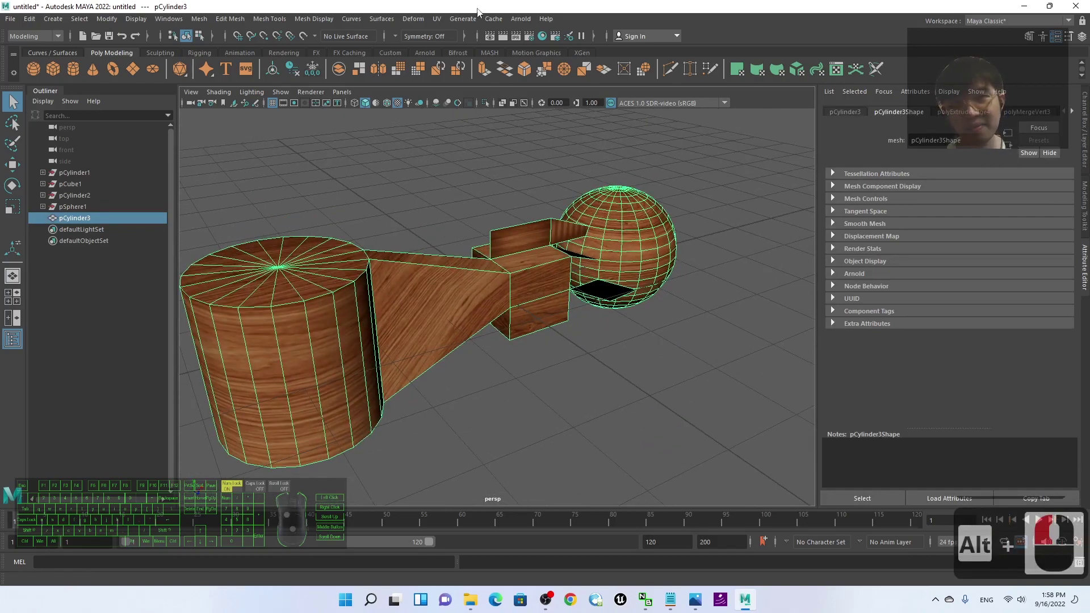
pyautogui.click(438, 19)
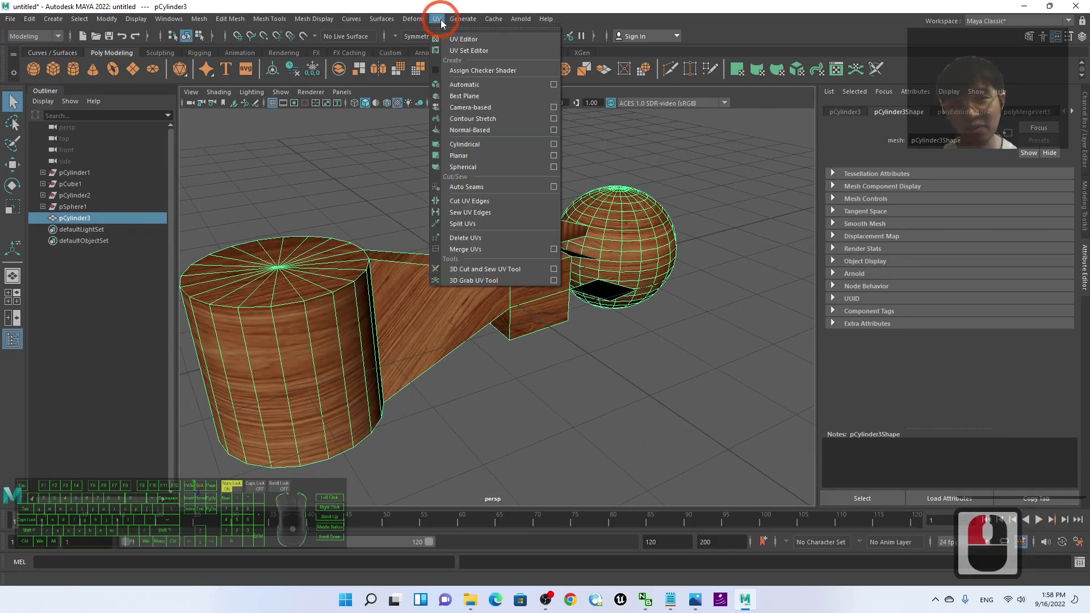
# Open the UV Editor, move it aside, and reselect the beam to display its UVs.
pyautogui.click(461, 41)
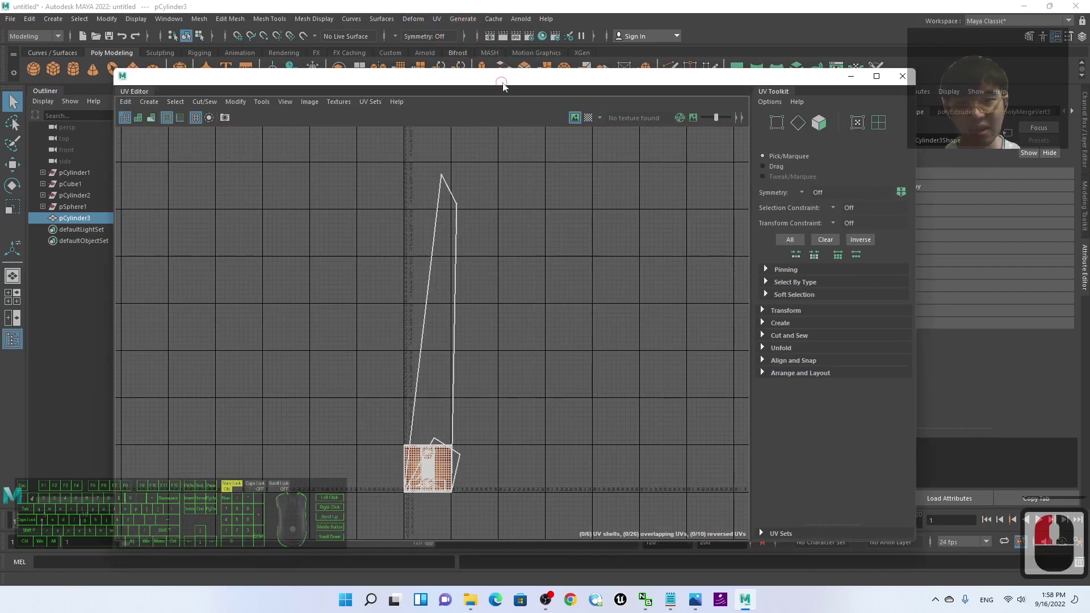
pyautogui.moveTo(503, 85); pyautogui.dragTo(916, 48)
pyautogui.click(453, 295)
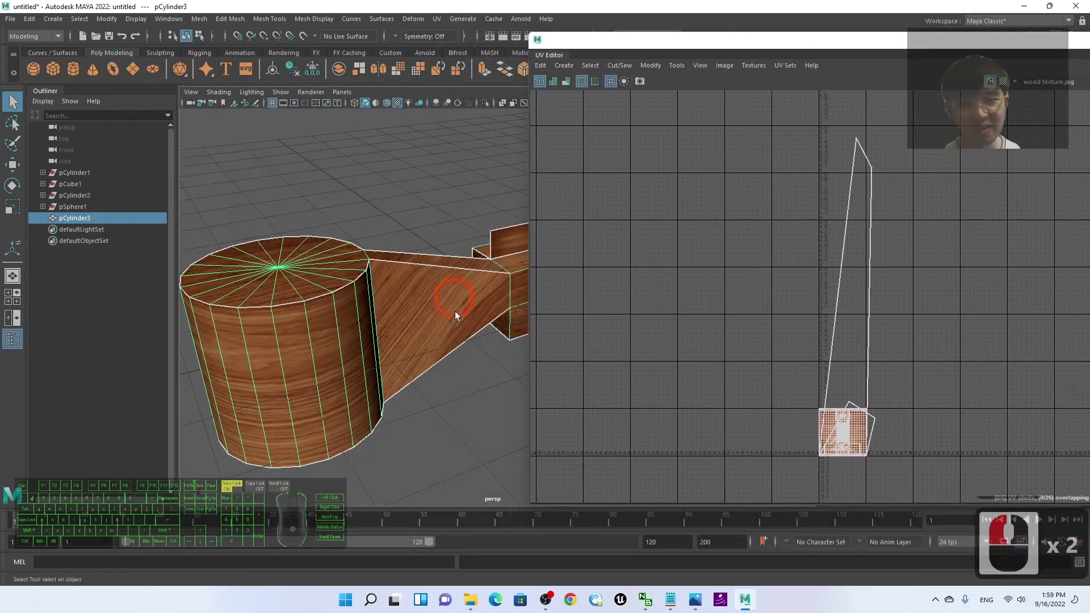
pyautogui.click(470, 408)
pyautogui.click(474, 320)
pyautogui.scroll(-4, 446, 367)
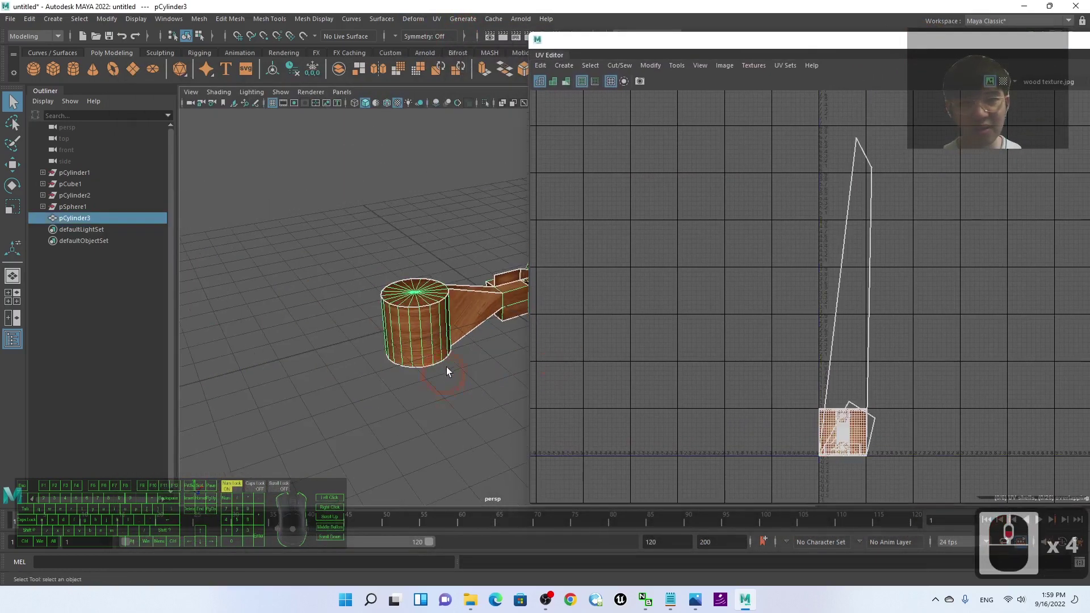
pyautogui.scroll(2, 446, 367)
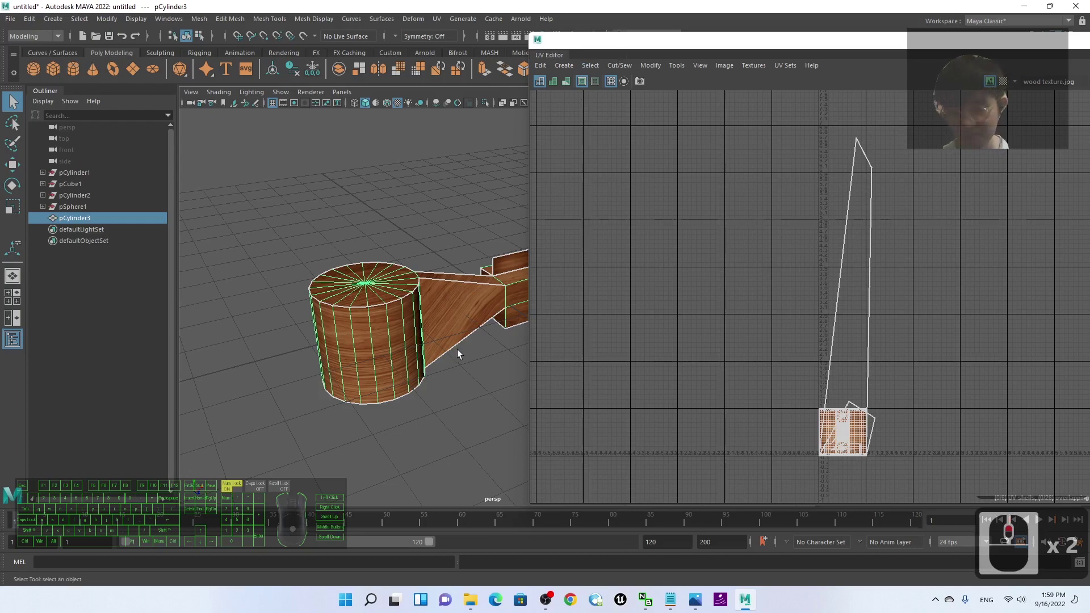
# Orbit toward the sphere, switch to face mode and select beam face f[77].
pyautogui.keyDown('alt'); pyautogui.moveTo(458, 350); pyautogui.dragTo(349, 350); pyautogui.keyUp('alt')
pyautogui.scroll(2, 371, 377)
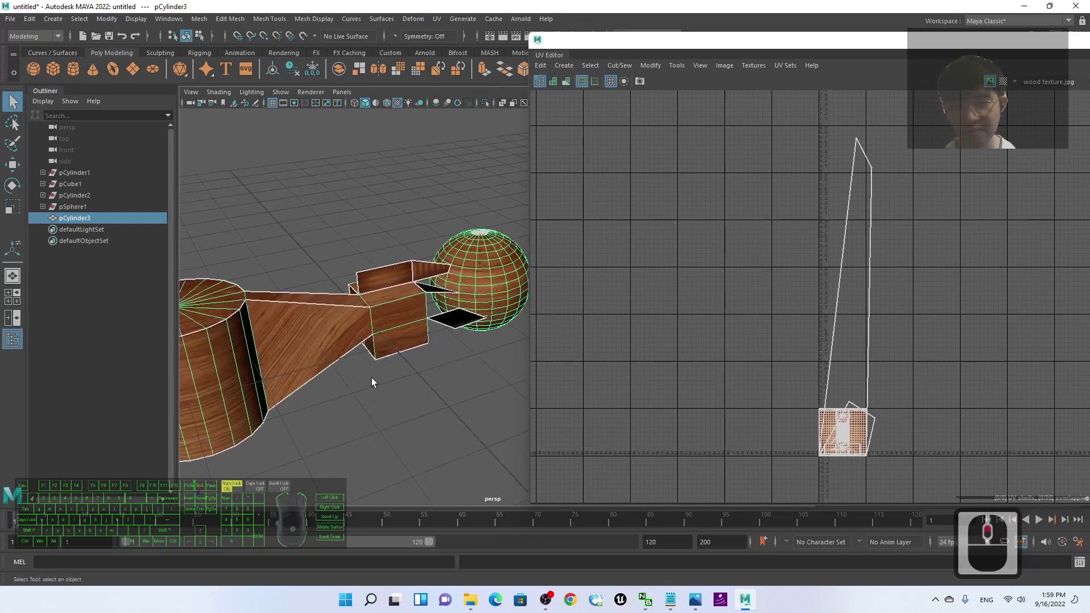
pyautogui.moveTo(321, 332); pyautogui.dragTo(332, 321, button='right')
pyautogui.click(331, 329)
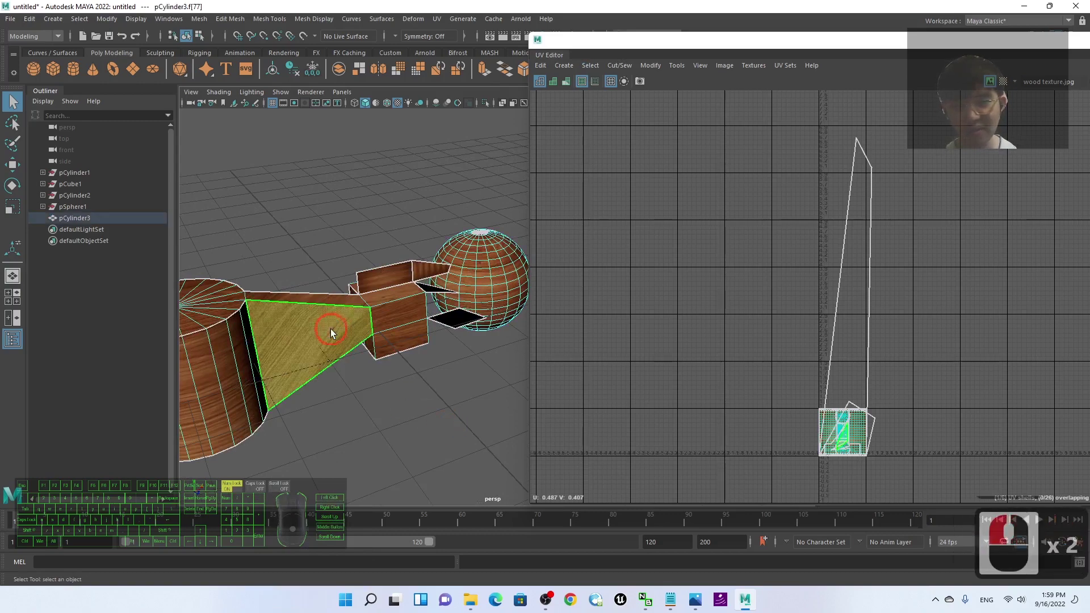
pyautogui.scroll(13, 847, 430)
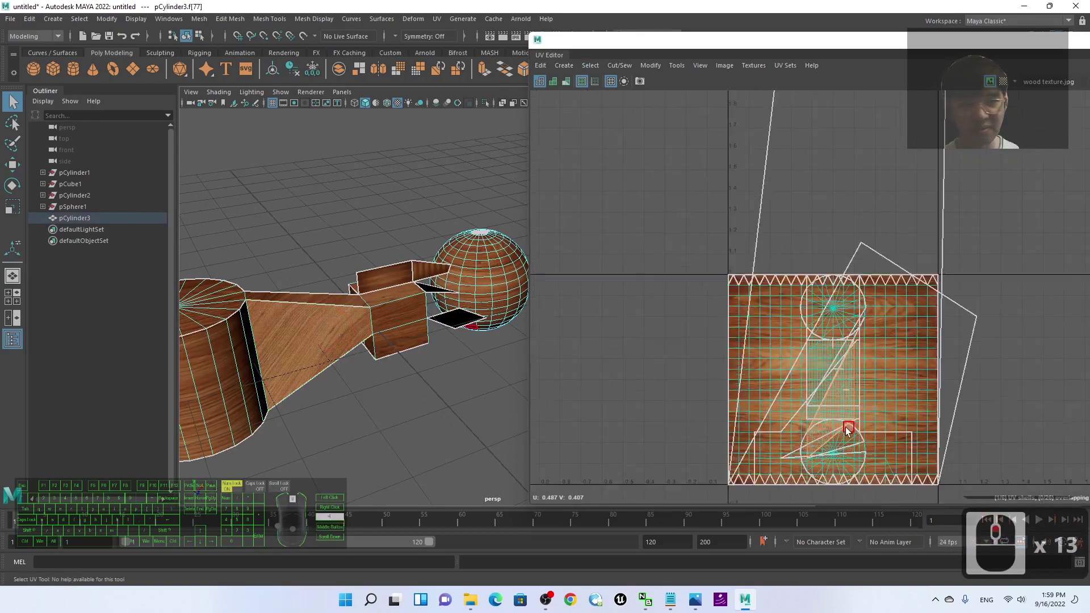
pyautogui.scroll(7, 847, 430)
pyautogui.click(321, 402)
pyautogui.click(307, 335)
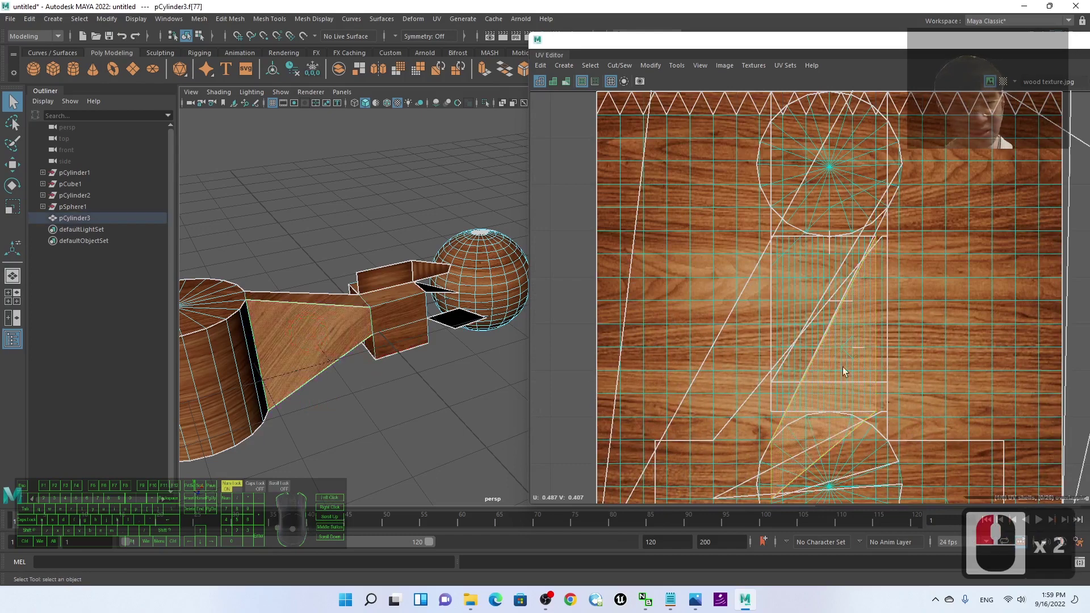
# Select the cone face and a face strip in the UV layout, then dock the UV Editor beside the viewport.
pyautogui.click(858, 381)
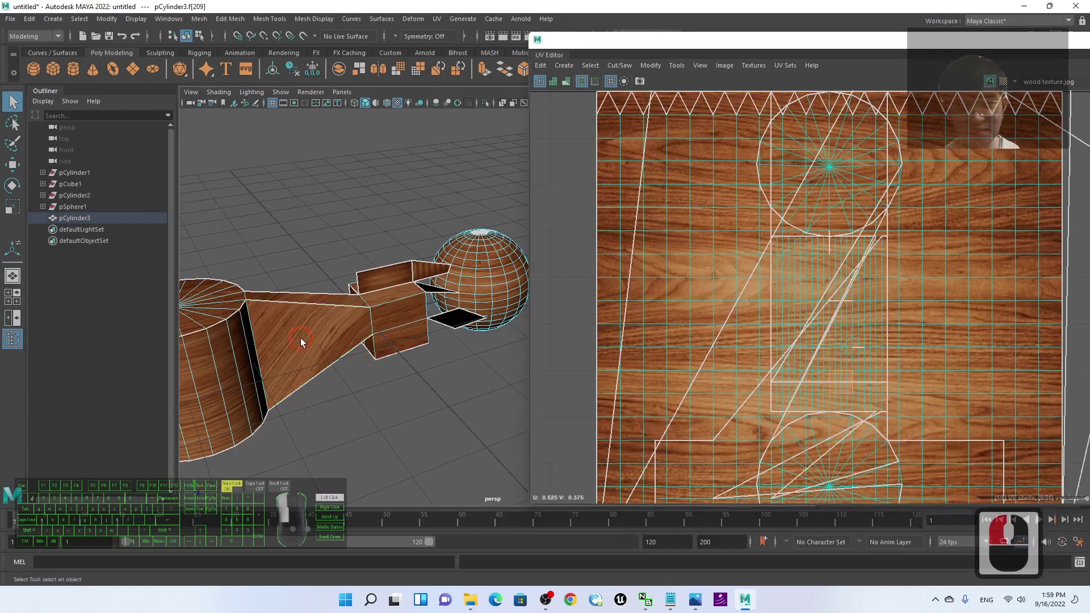
pyautogui.click(319, 341)
pyautogui.click(846, 410)
pyautogui.scroll(-3, 846, 406)
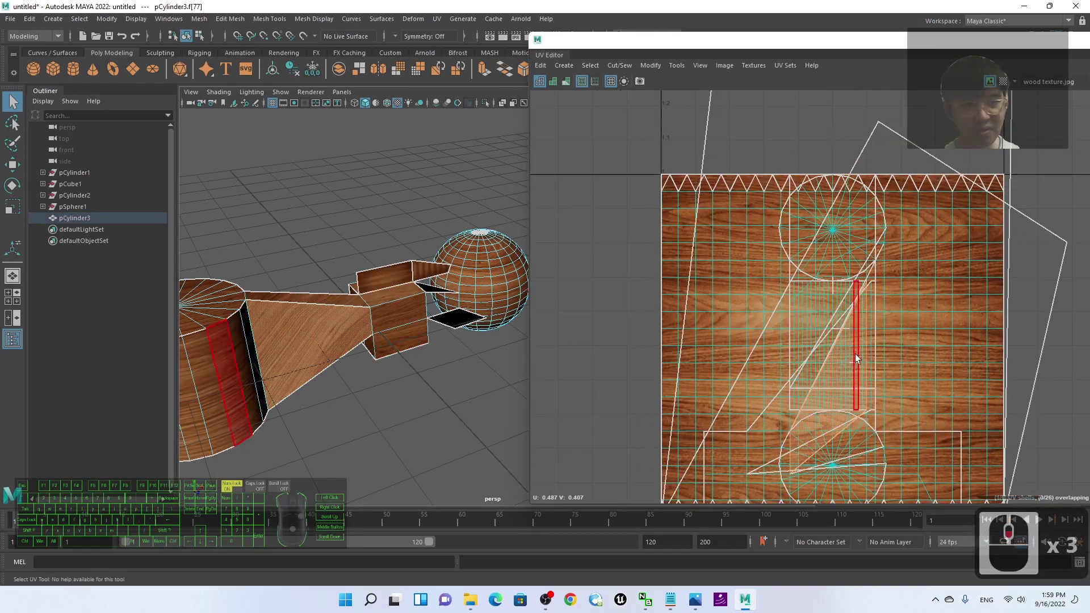
pyautogui.click(848, 380)
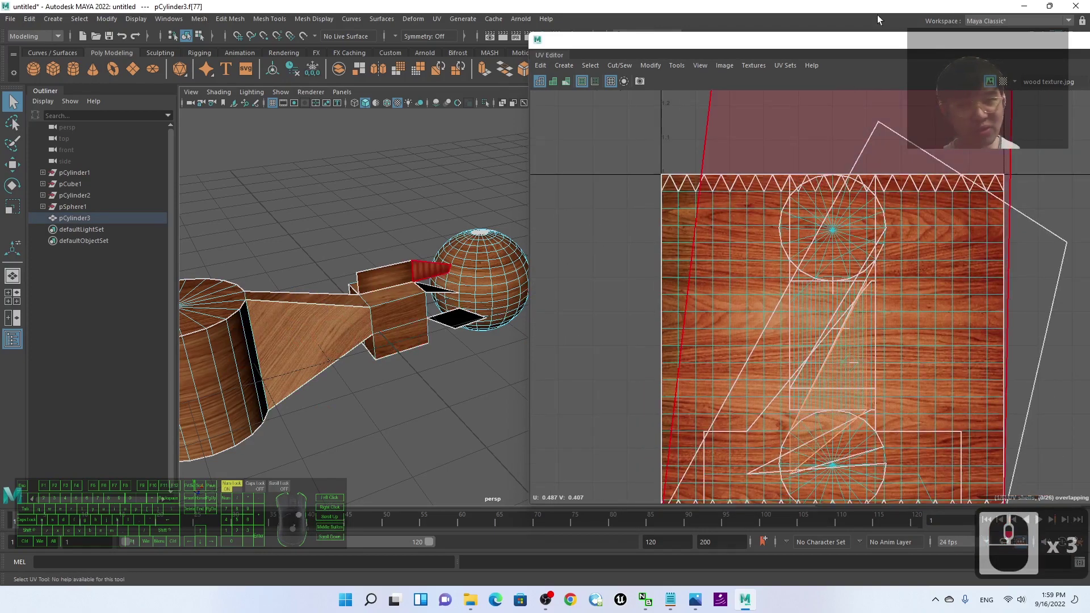
pyautogui.moveTo(880, 46); pyautogui.dragTo(797, 54)
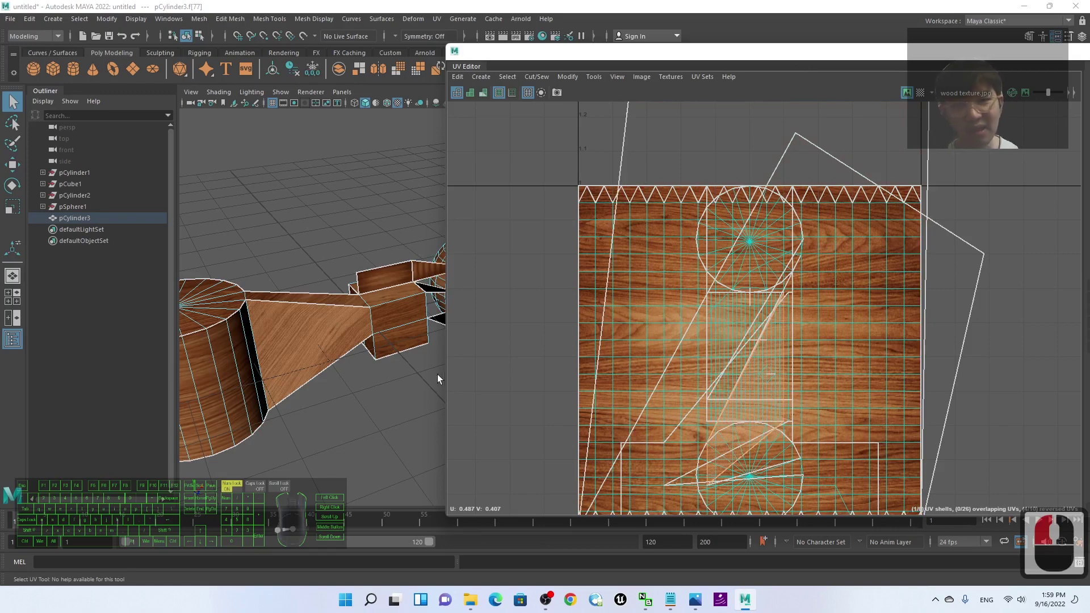
# Select the box's lower side face and pan the UV layout to the tile's bottom.
pyautogui.scroll(5, 796, 385)
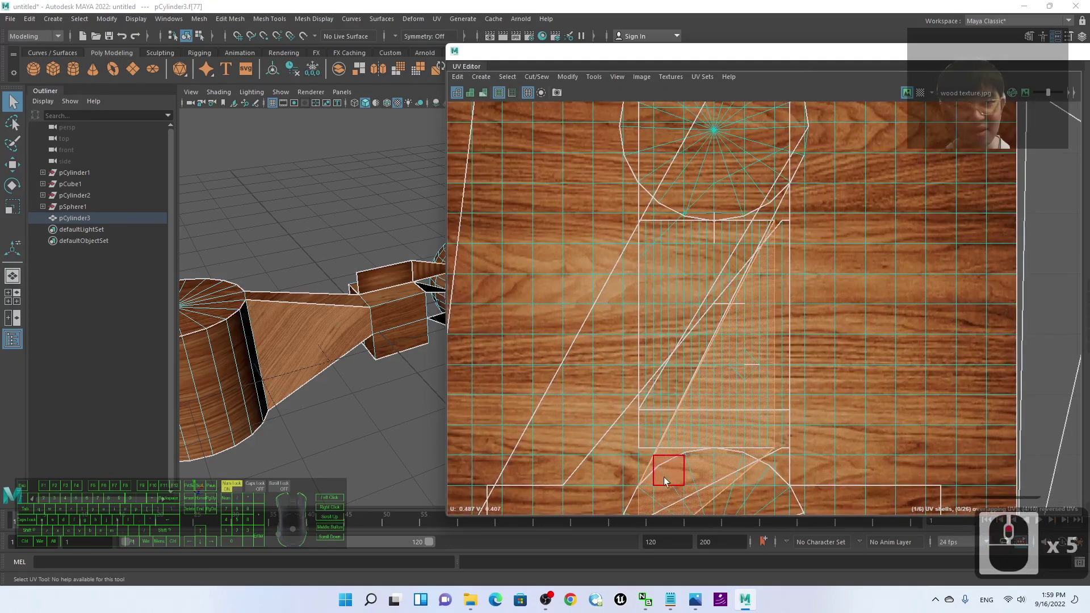
pyautogui.click(392, 319)
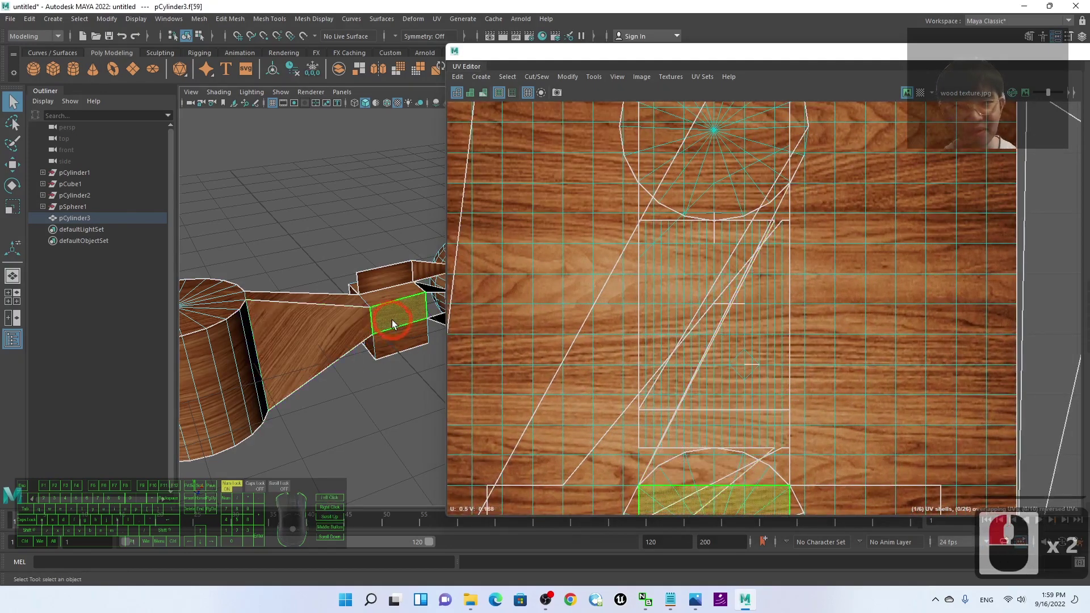
pyautogui.scroll(-3, 392, 319)
pyautogui.click(401, 400)
pyautogui.scroll(3, 400, 399)
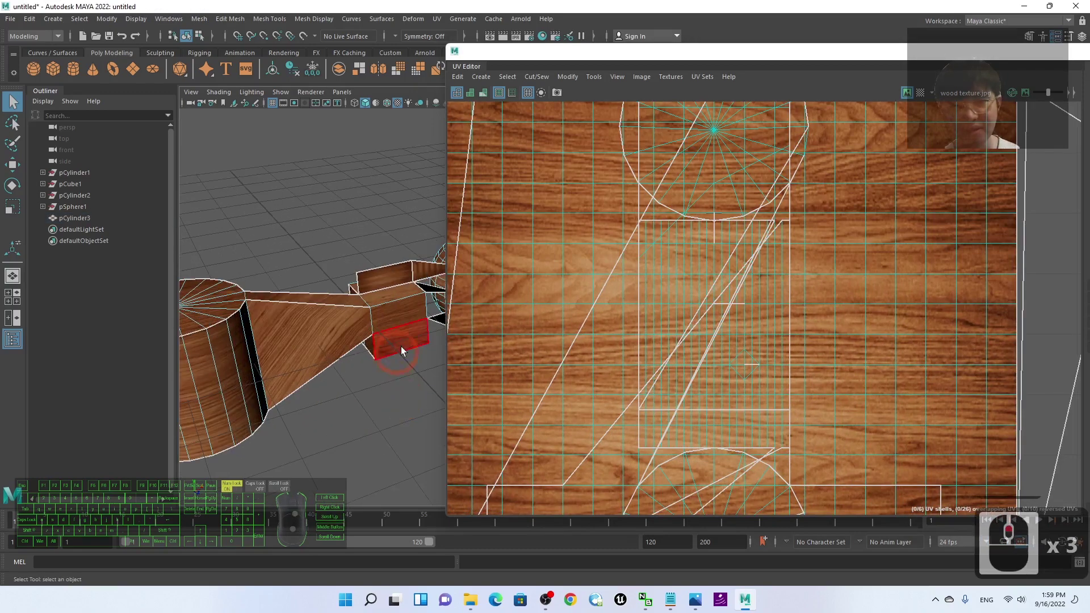
pyautogui.click(401, 340)
pyautogui.scroll(-5, 892, 397)
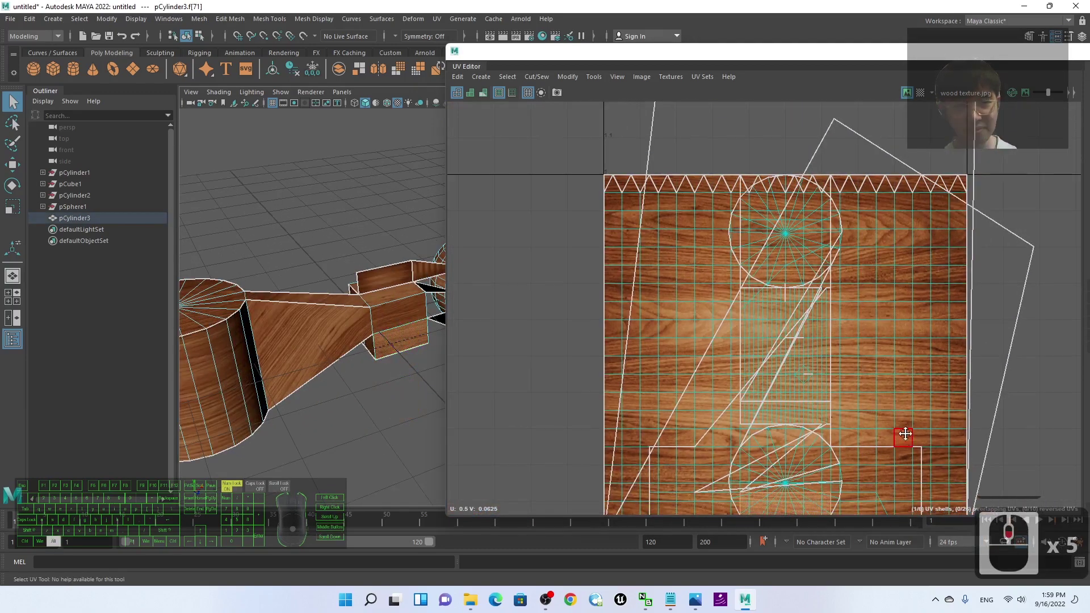
pyautogui.keyDown('alt'); pyautogui.moveTo(905, 434); pyautogui.dragTo(888, 316, button='middle'); pyautogui.keyUp('alt')
# Reselect the box's lower side face and Cut its UVs into a separate shell.
pyautogui.click(420, 398)
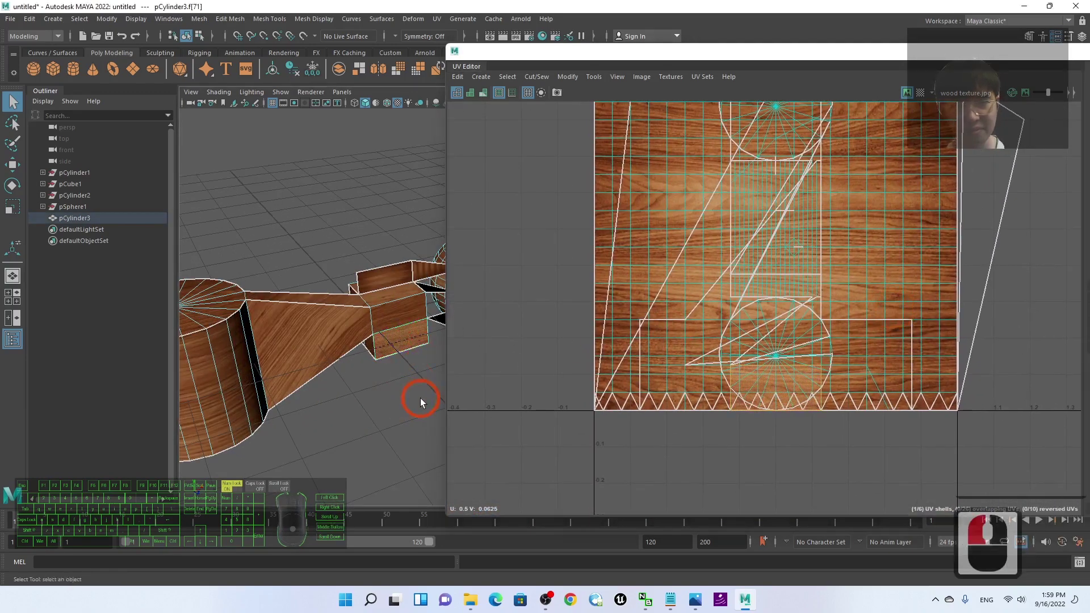
pyautogui.click(401, 314)
pyautogui.click(403, 317)
pyautogui.click(411, 340)
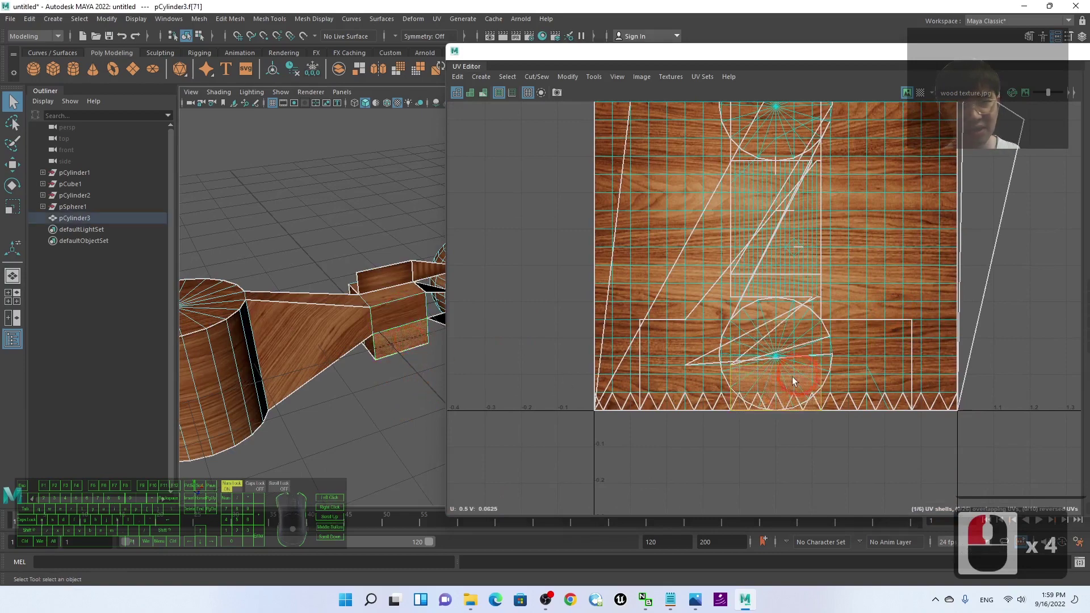
pyautogui.scroll(4, 796, 410)
pyautogui.click(776, 356)
pyautogui.click(716, 368)
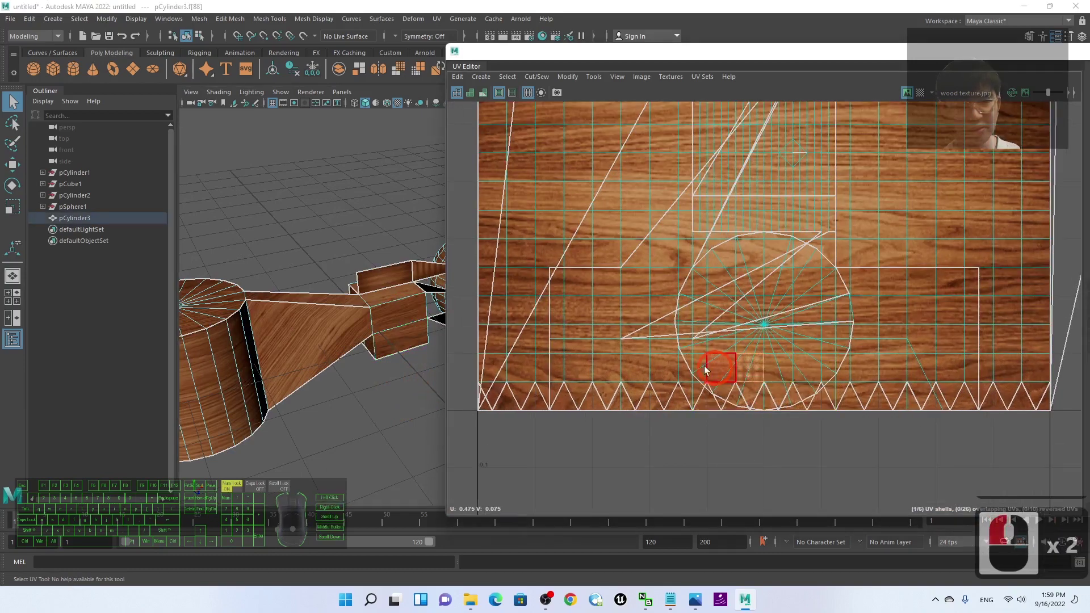
pyautogui.click(699, 345)
pyautogui.scroll(-6, 744, 449)
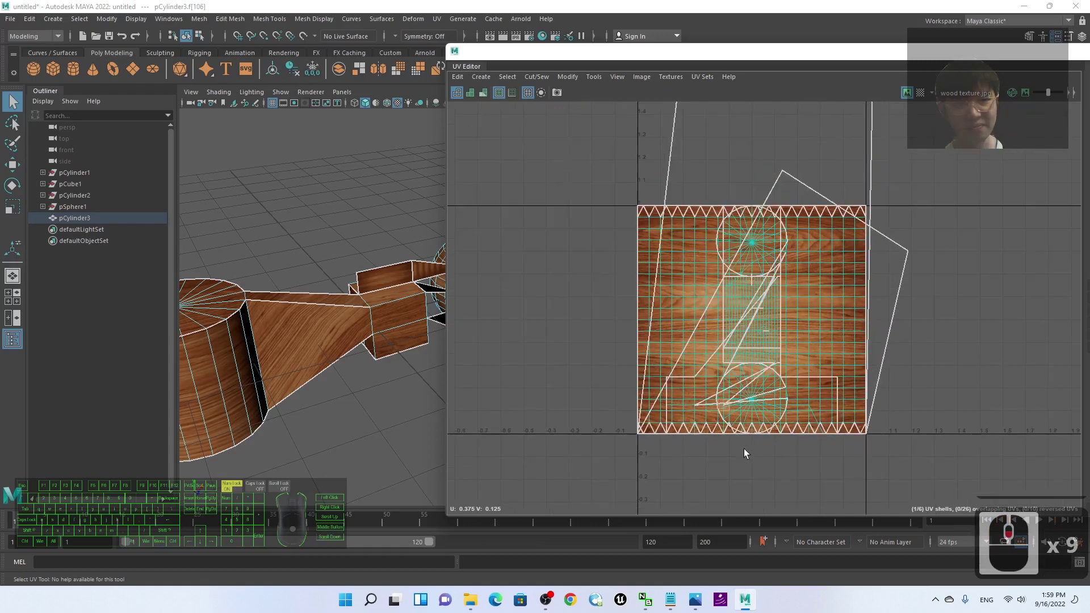
pyautogui.click(405, 333)
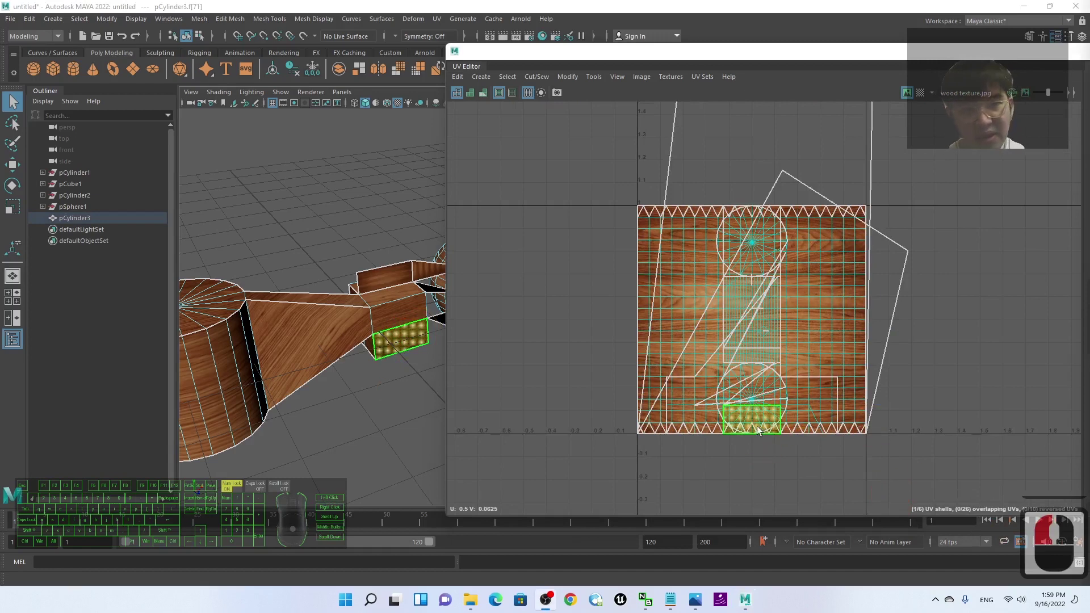
pyautogui.click(535, 76)
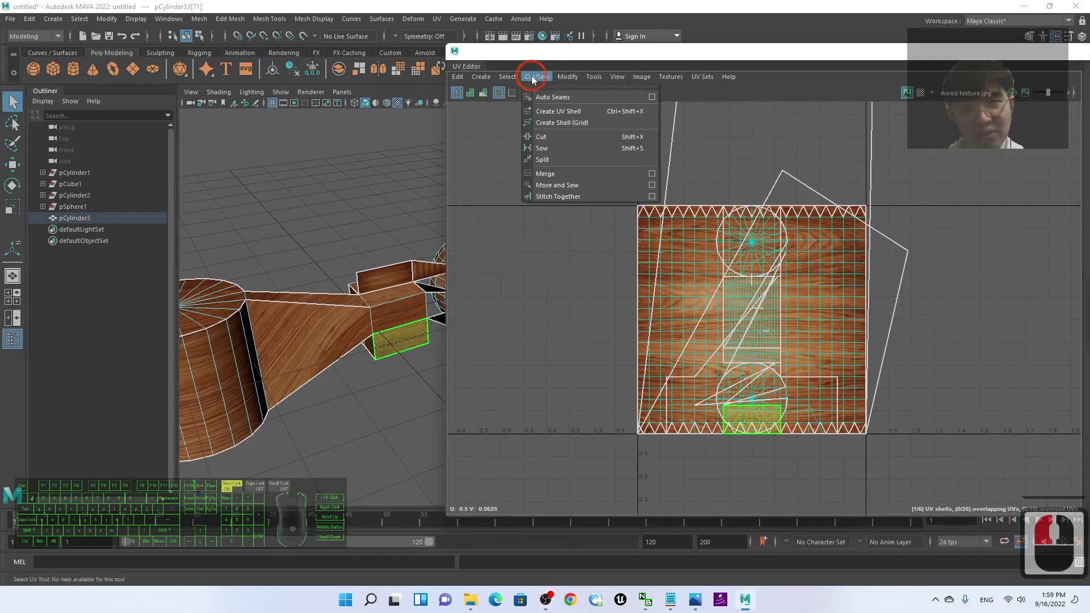
pyautogui.click(558, 138)
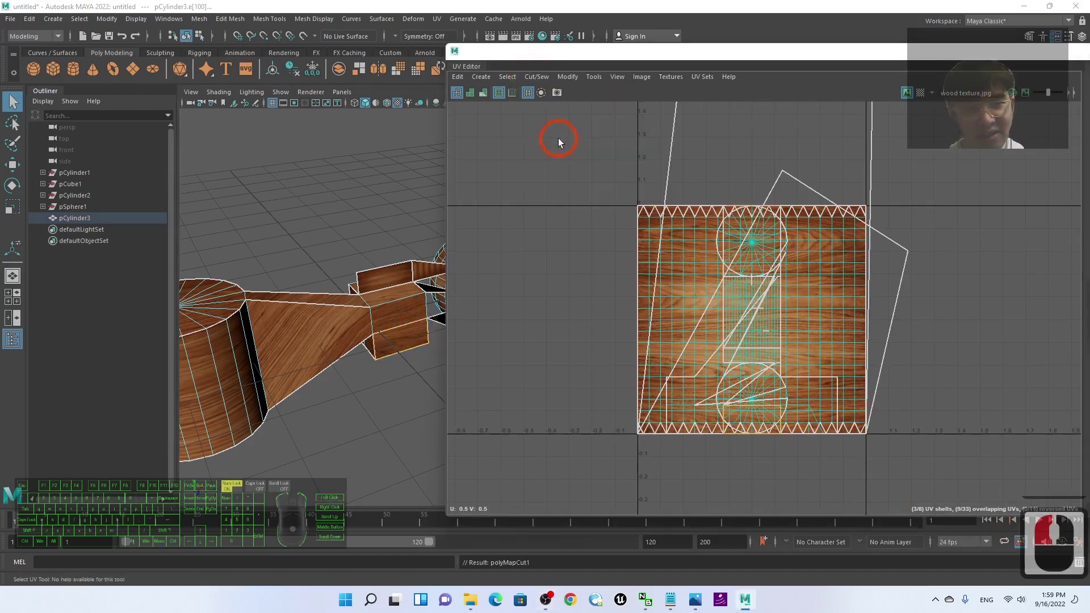
# Move the lower side face's UV shell up and left into the texture tile.
pyautogui.click(410, 342)
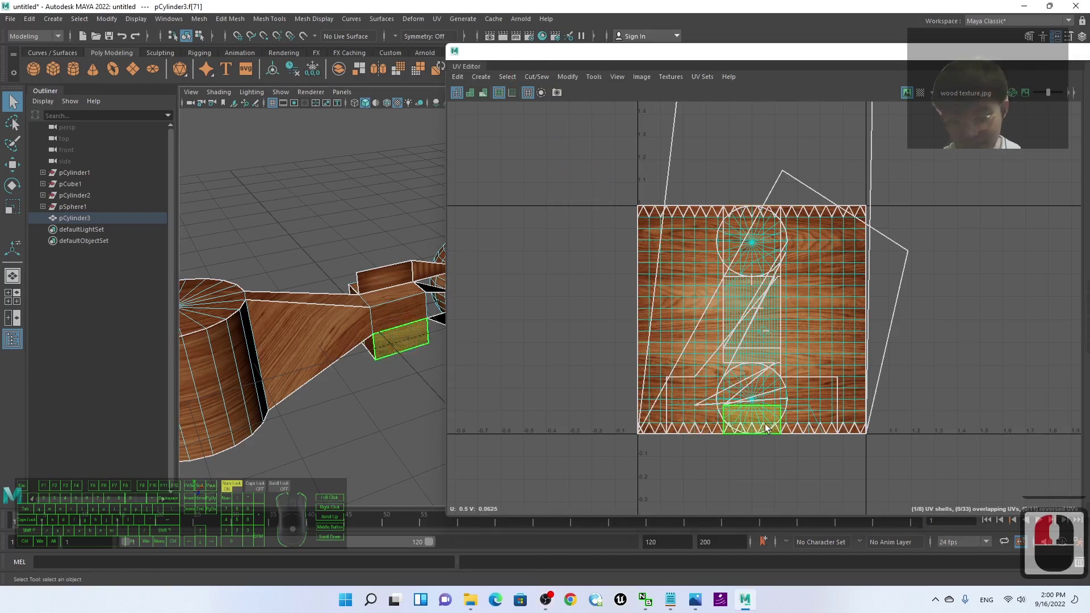
pyautogui.press('w')
pyautogui.moveTo(760, 420); pyautogui.dragTo(818, 304)
pyautogui.scroll(2, 394, 353)
pyautogui.scroll(4, 394, 352)
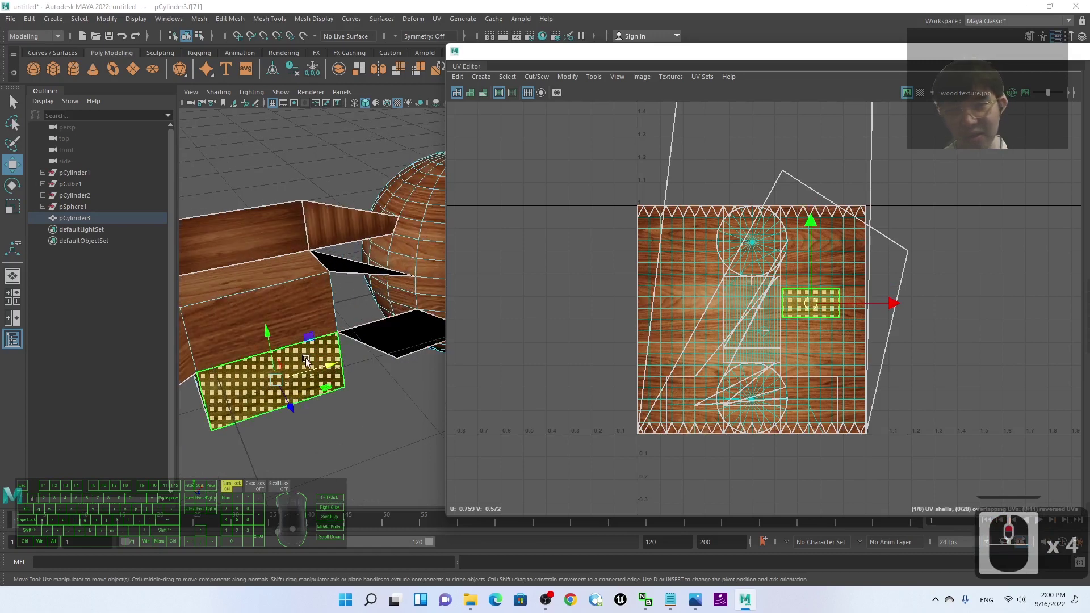
pyautogui.keyDown('alt'); pyautogui.moveTo(305, 483); pyautogui.dragTo(379, 444, button='middle'); pyautogui.keyUp('alt')
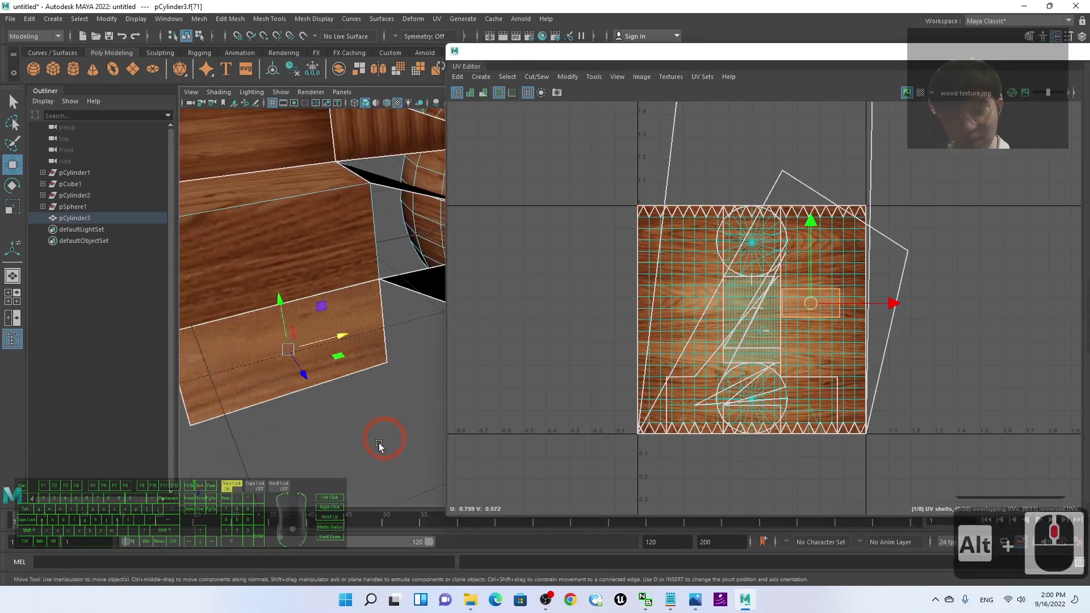
pyautogui.click(404, 382)
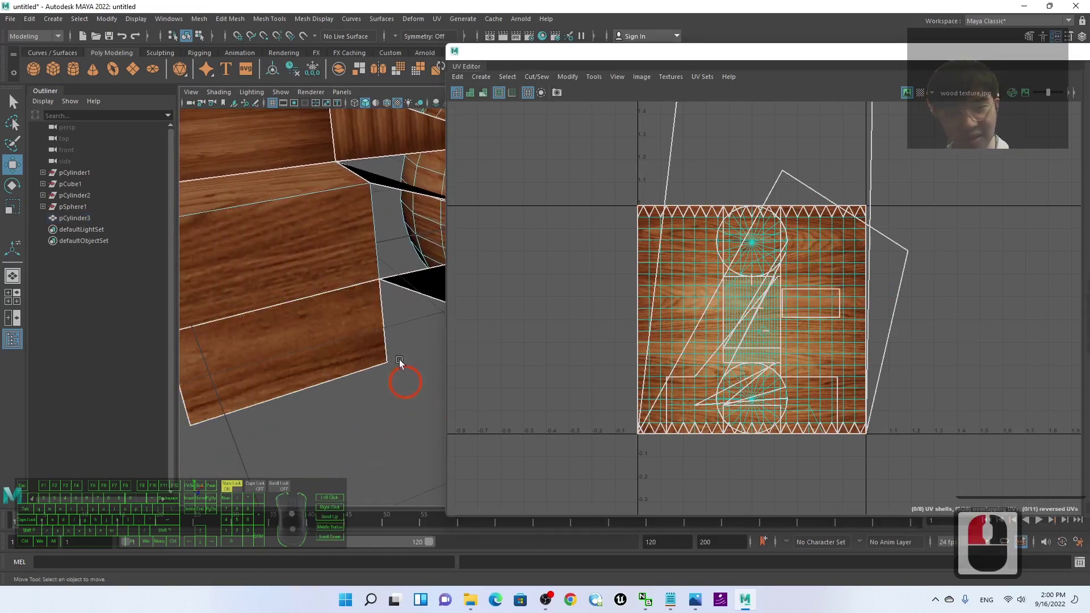
pyautogui.click(347, 330)
pyautogui.click(781, 324)
pyautogui.moveTo(808, 308); pyautogui.dragTo(693, 327)
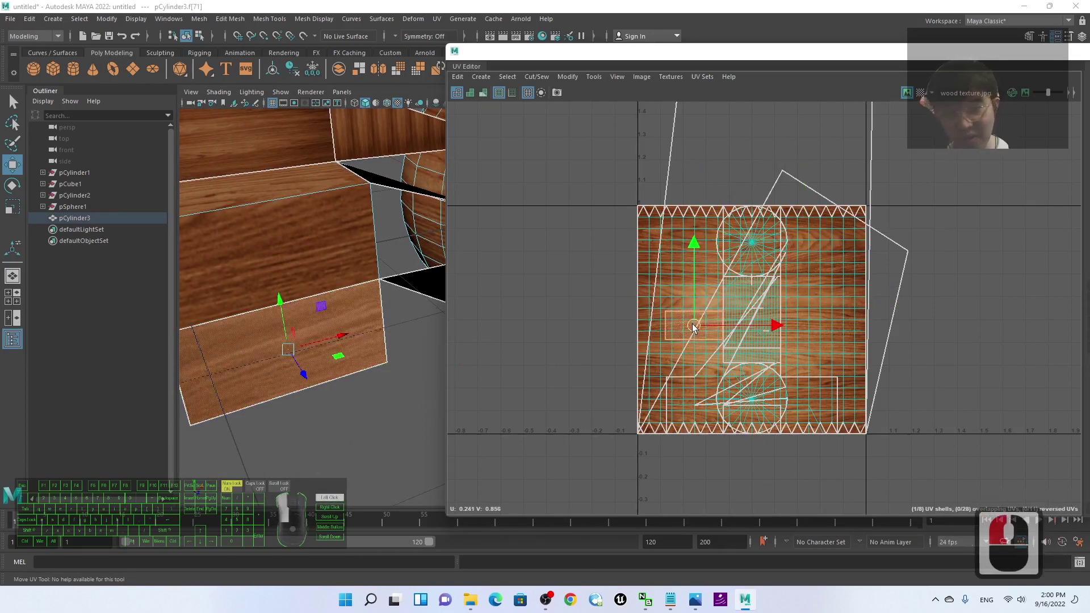
# Scale the UV shell up and back down, then rotate it to angle the wood grain.
pyautogui.press('e')
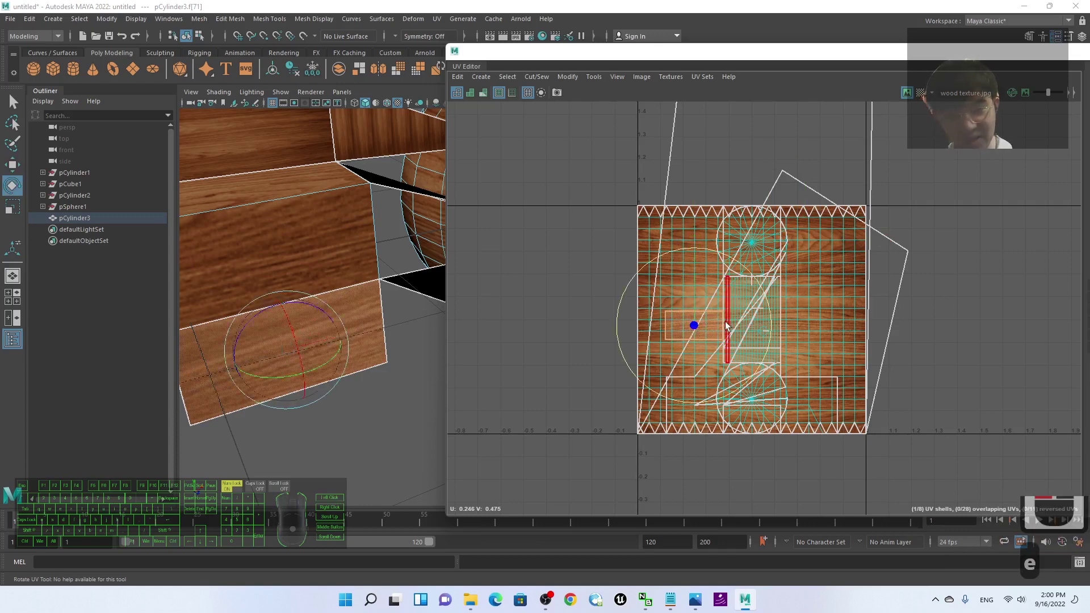
pyautogui.press('r')
pyautogui.press('r')
pyautogui.moveTo(695, 325); pyautogui.dragTo(877, 134)
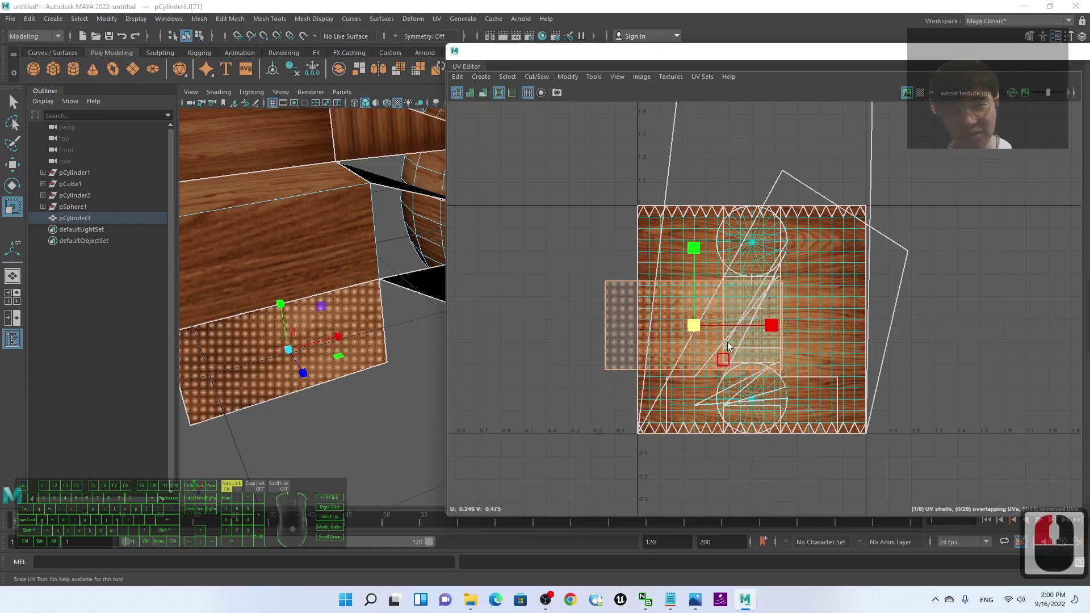
pyautogui.moveTo(696, 326); pyautogui.dragTo(713, 302)
pyautogui.press('e')
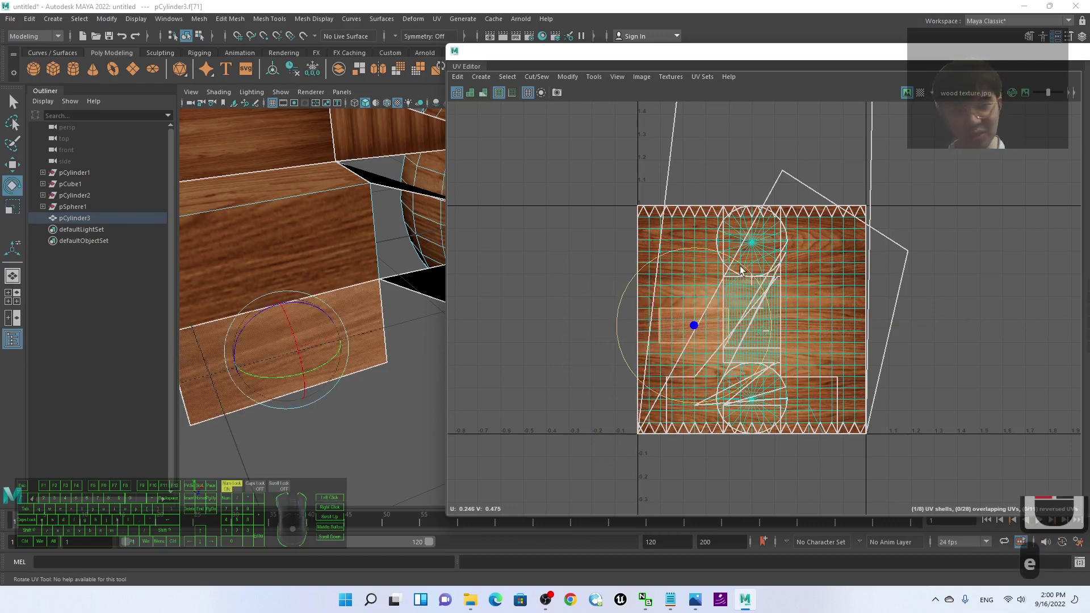
pyautogui.moveTo(740, 265); pyautogui.dragTo(760, 291)
pyautogui.scroll(2, 365, 388)
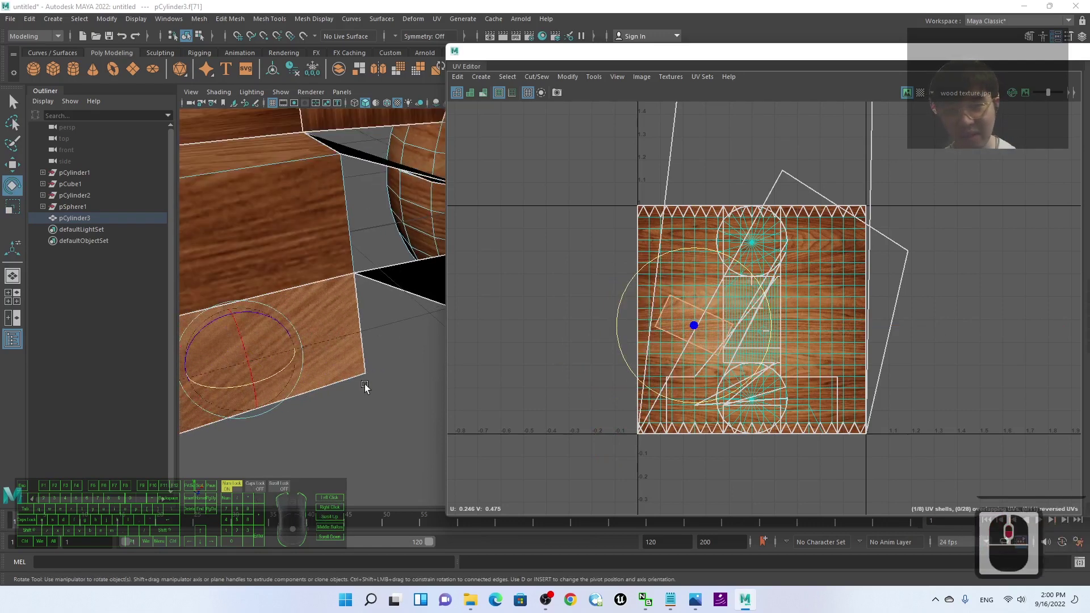
pyautogui.moveTo(297, 433); pyautogui.dragTo(271, 438, button='middle')
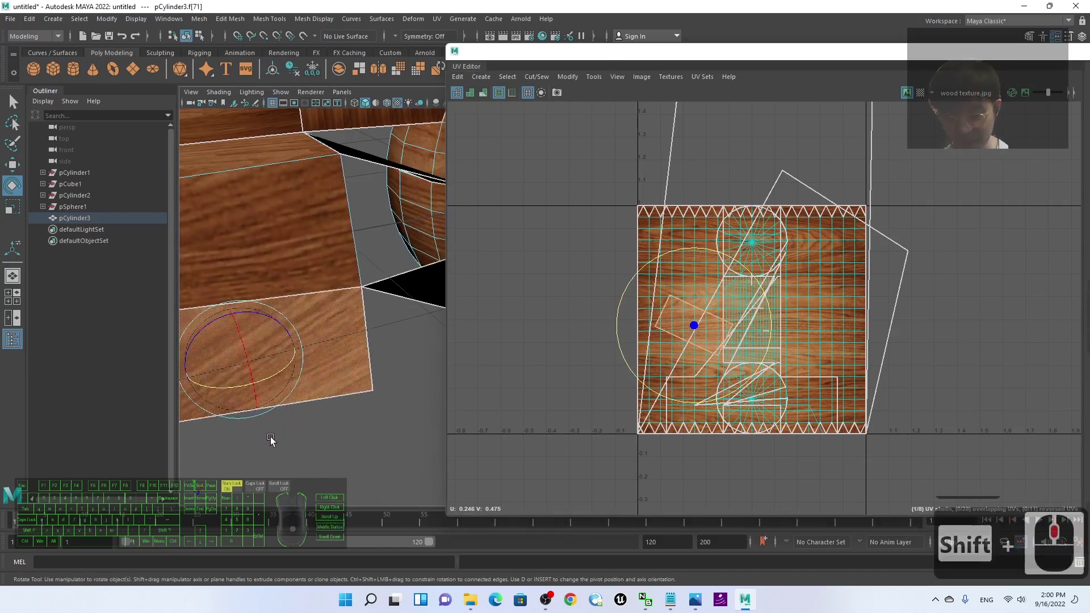
pyautogui.hotkey('ctrl', 'z')
pyautogui.keyDown('alt'); pyautogui.moveTo(271, 437); pyautogui.dragTo(373, 392); pyautogui.keyUp('alt')
pyautogui.scroll(12, 690, 341)
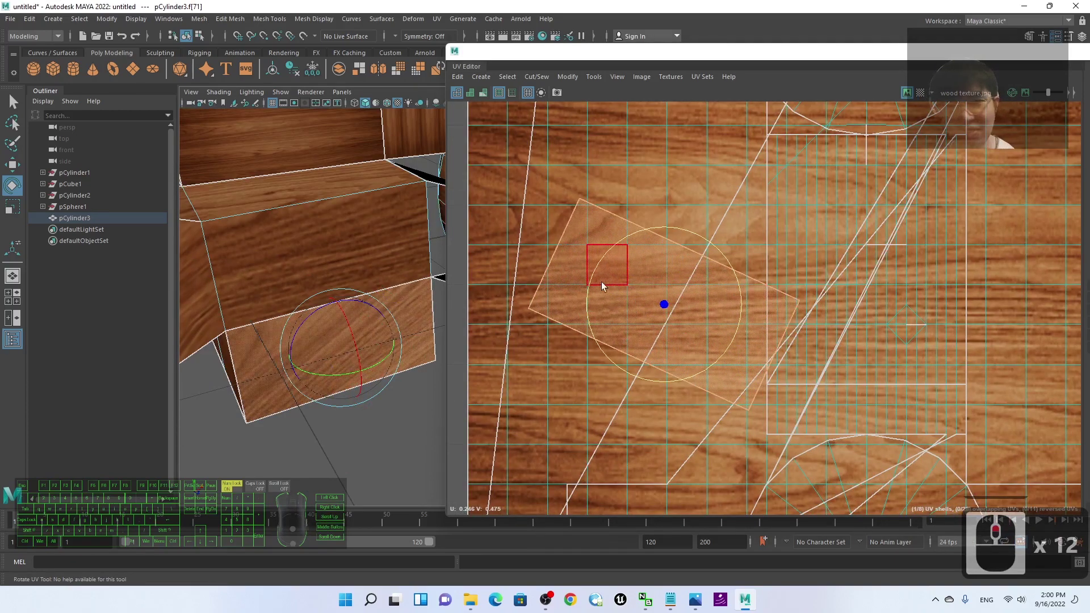
# Move a corner UV of the rotated shell to reshape it.
pyautogui.rightClick(649, 295)
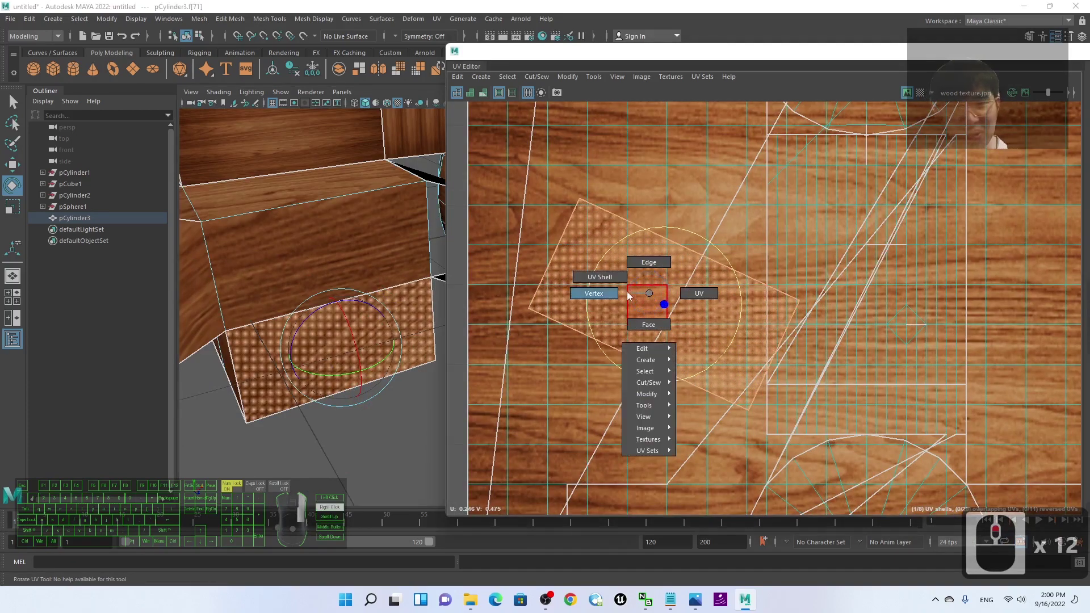
pyautogui.click(594, 294)
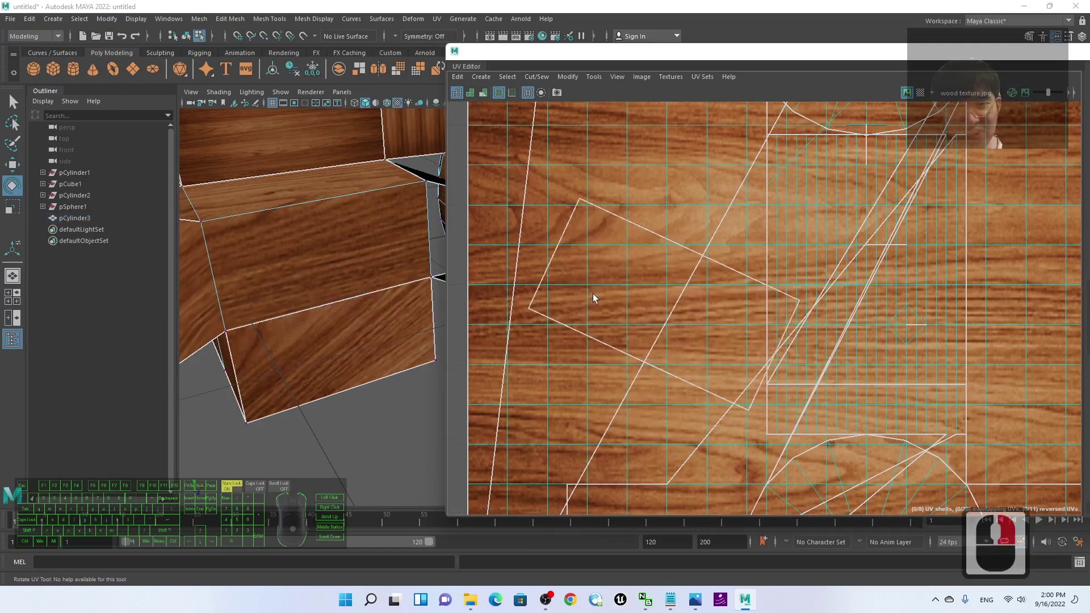
pyautogui.click(578, 197)
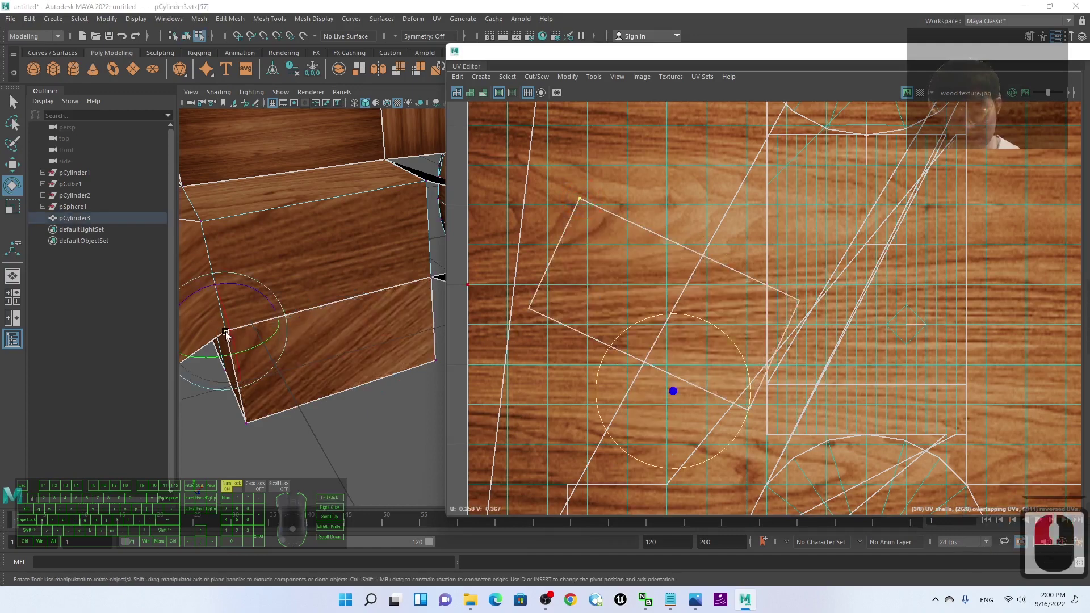
pyautogui.press('w')
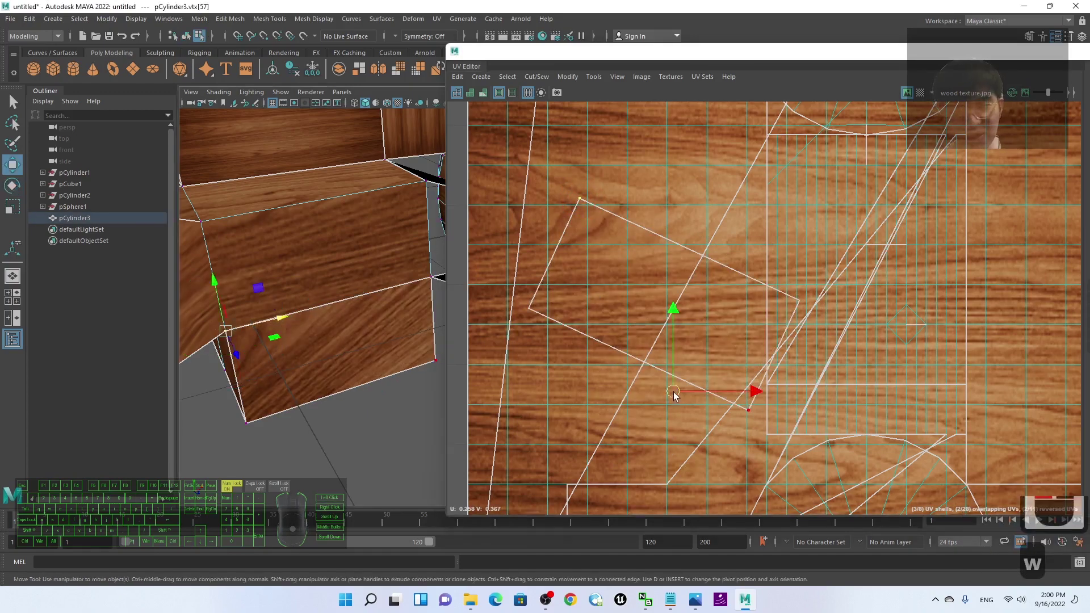
pyautogui.moveTo(674, 396); pyautogui.dragTo(677, 440)
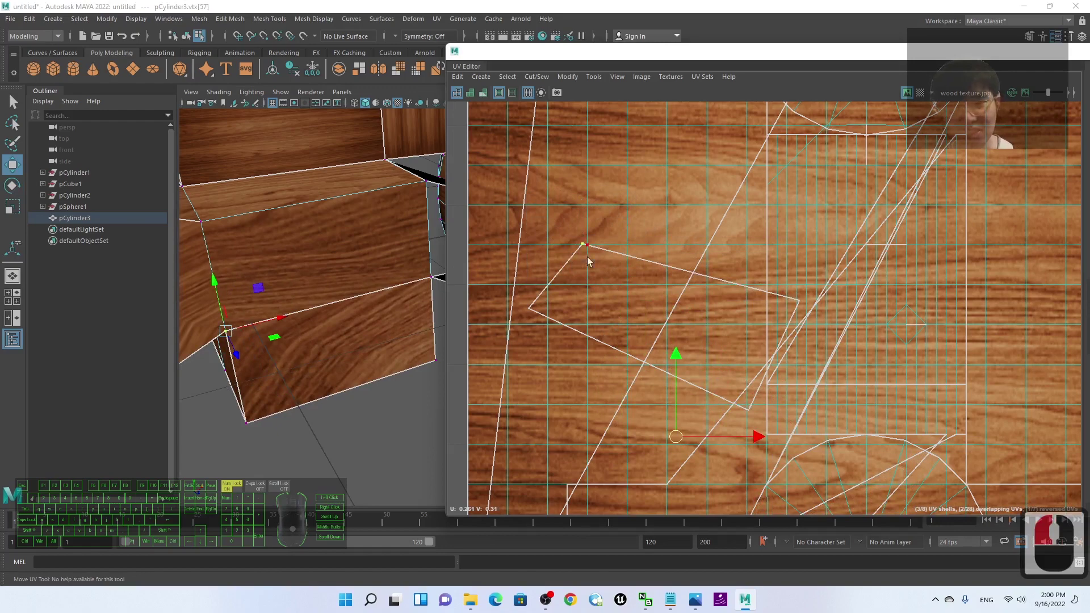
# Select the box face's upper UV edge e[130] and slide it left across the texture.
pyautogui.click(401, 373)
pyautogui.click(406, 370)
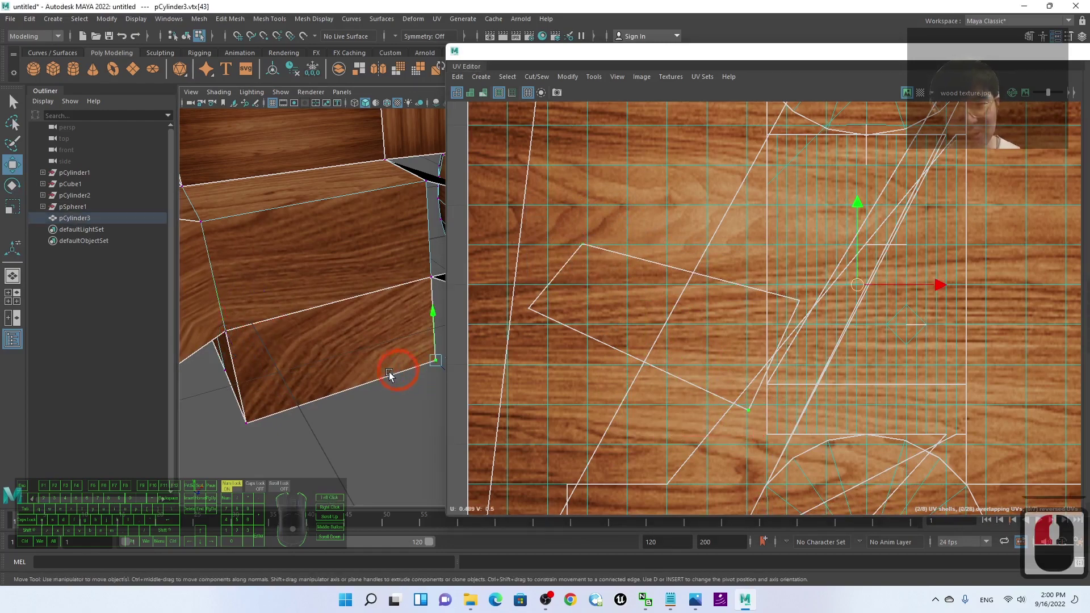
pyautogui.moveTo(364, 344); pyautogui.dragTo(364, 260, button='right')
pyautogui.click(367, 382)
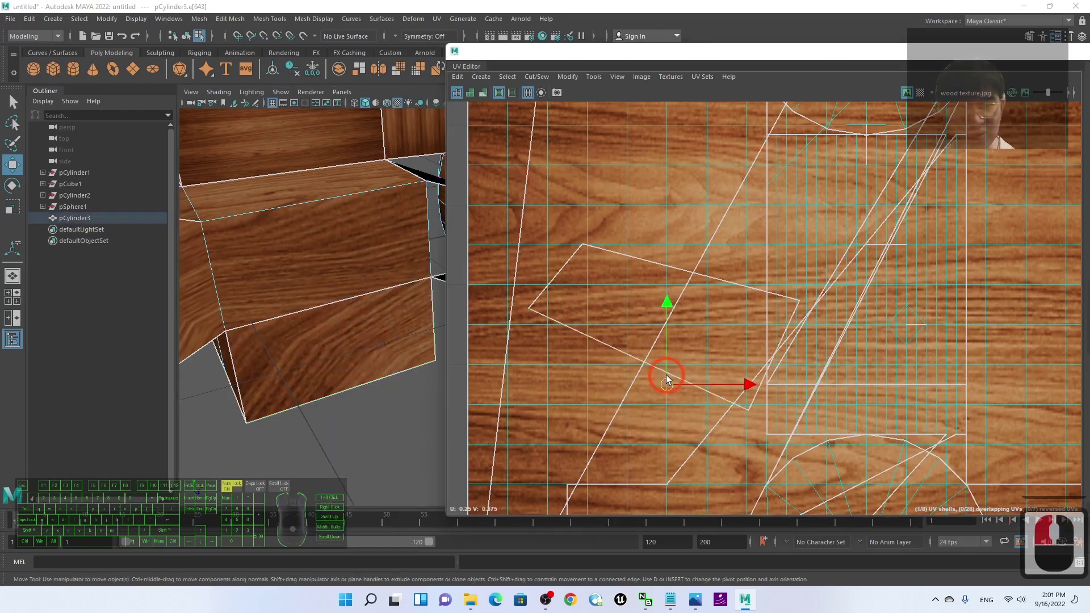
pyautogui.click(688, 264)
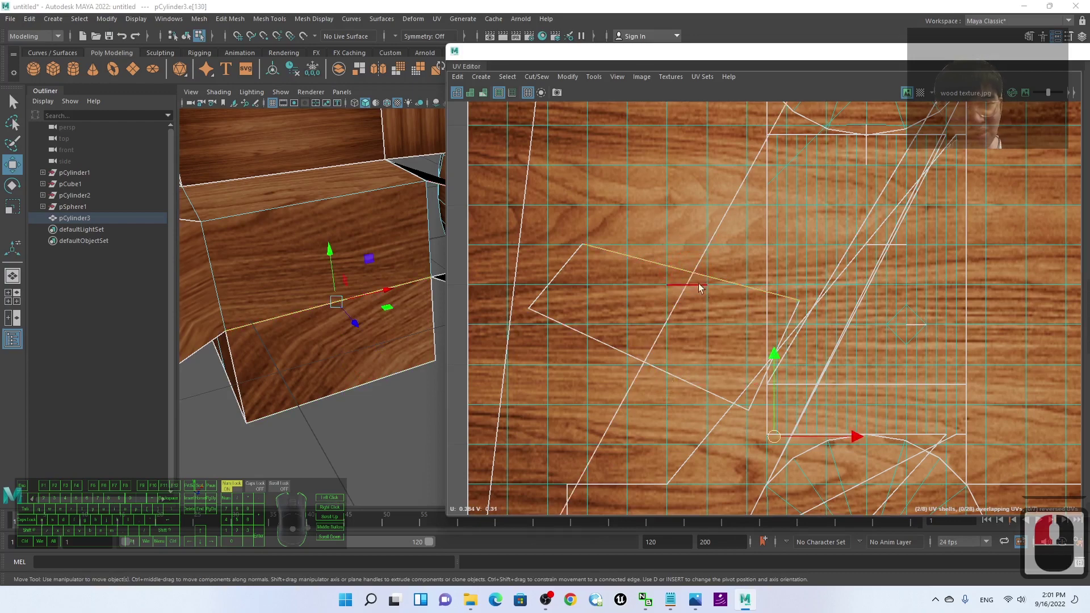
pyautogui.moveTo(778, 441)
pyautogui.mouseDown()
pyautogui.moveTo(746, 386)
pyautogui.moveTo(715, 441)
pyautogui.moveTo(791, 466)
pyautogui.moveTo(743, 423)
pyautogui.moveTo(834, 463)
pyautogui.moveTo(810, 419)
pyautogui.moveTo(784, 430)
pyautogui.mouseUp()
pyautogui.scroll(-2, 343, 437)
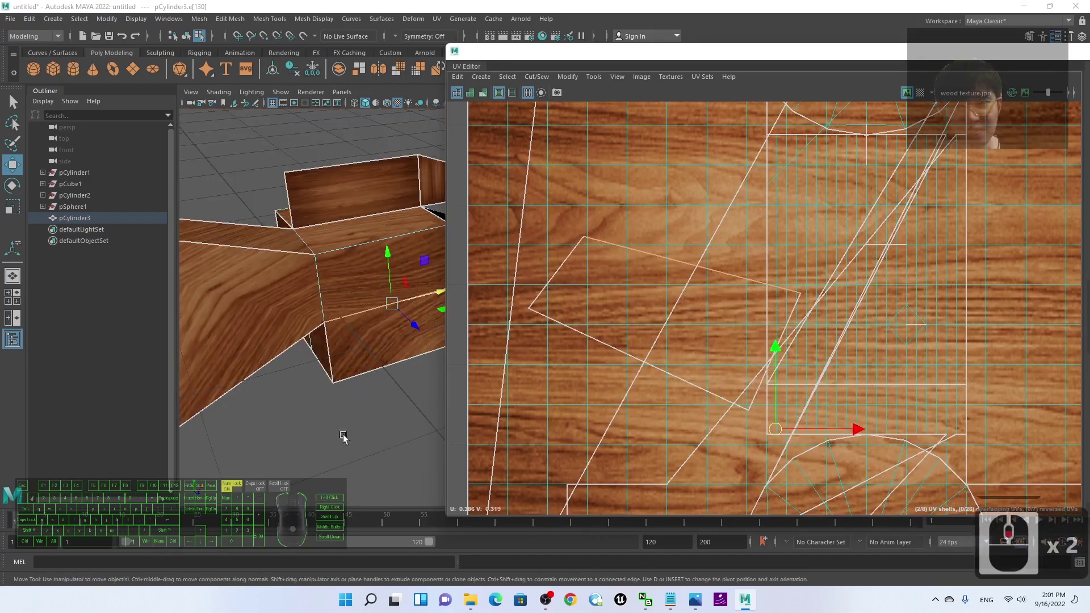
pyautogui.click(292, 322)
pyautogui.click(415, 281)
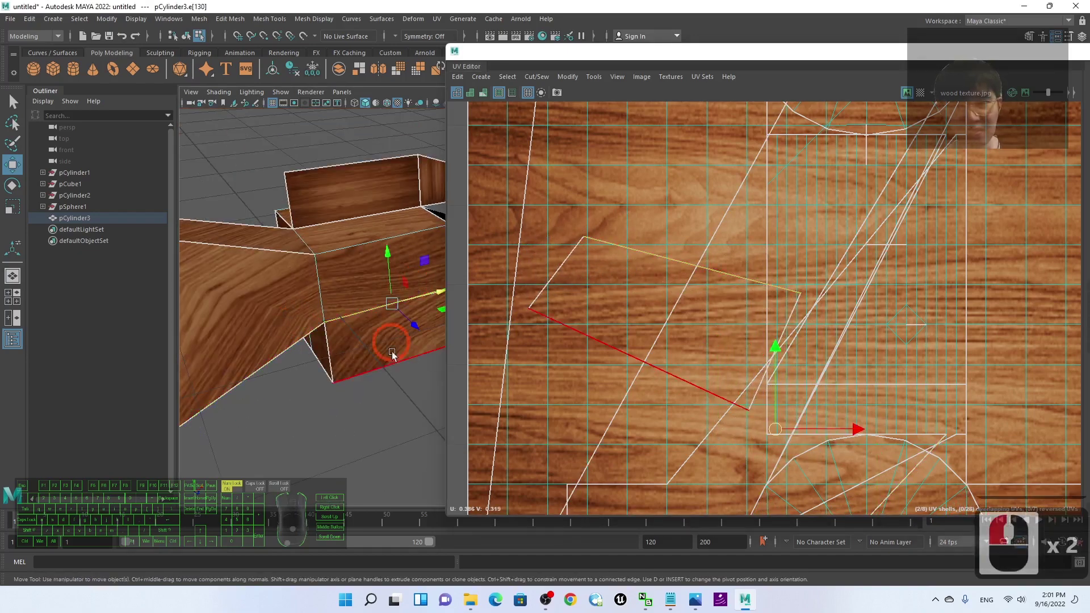
pyautogui.rightClick(380, 343)
pyautogui.rightClick(380, 348)
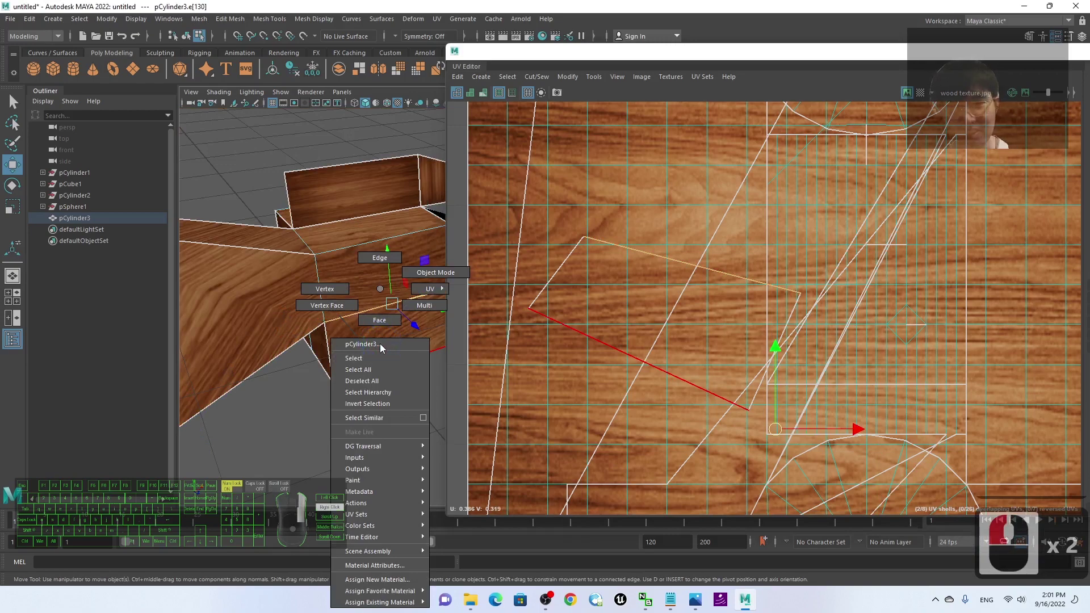
pyautogui.moveTo(380, 343); pyautogui.dragTo(380, 320, button='right')
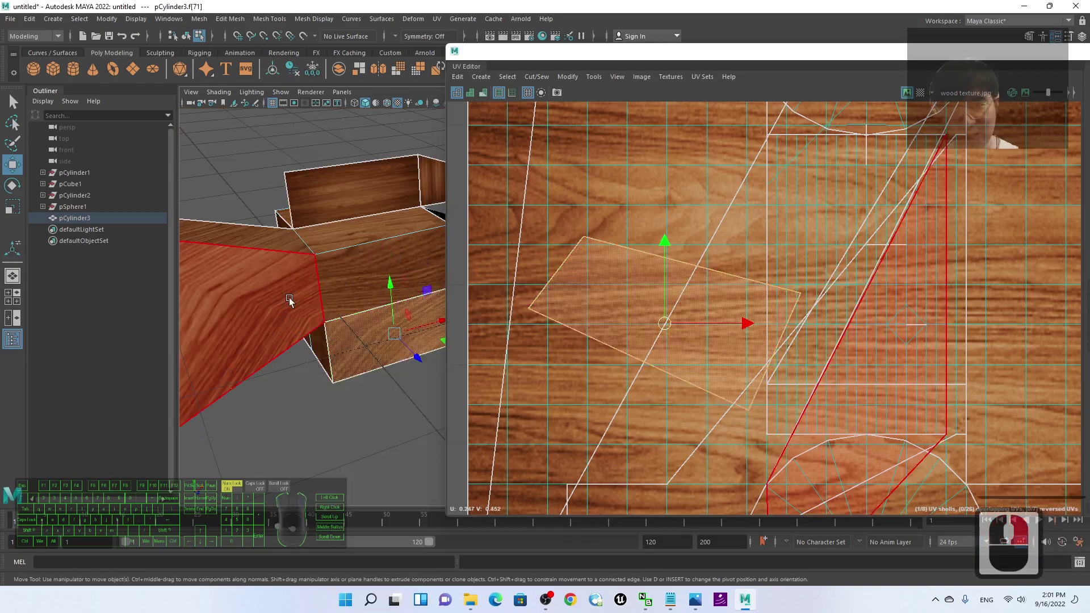
pyautogui.click(288, 297)
pyautogui.click(397, 334)
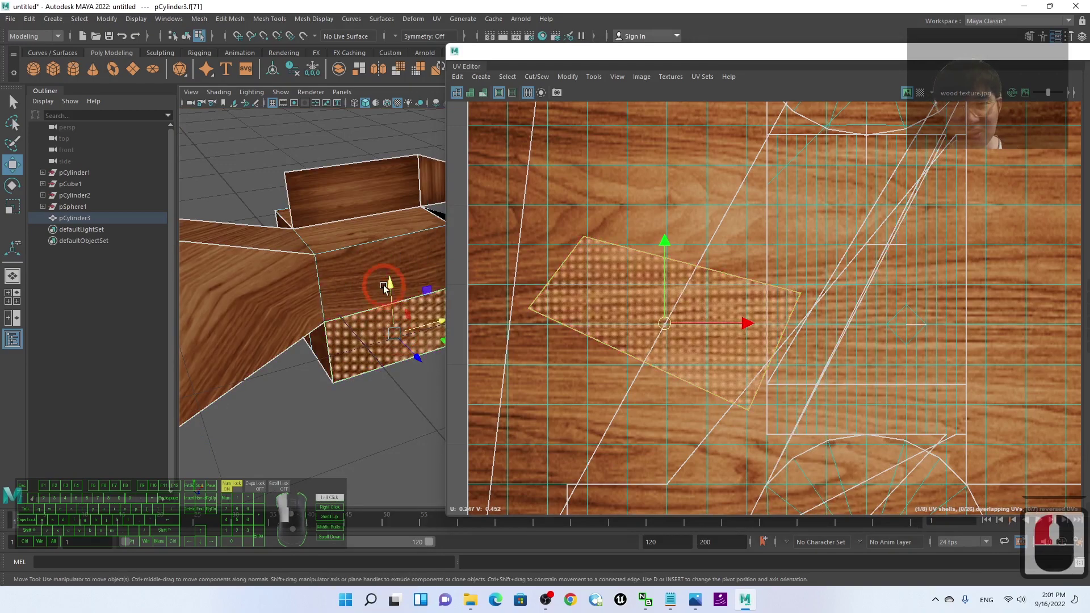
pyautogui.click(363, 271)
pyautogui.click(363, 272)
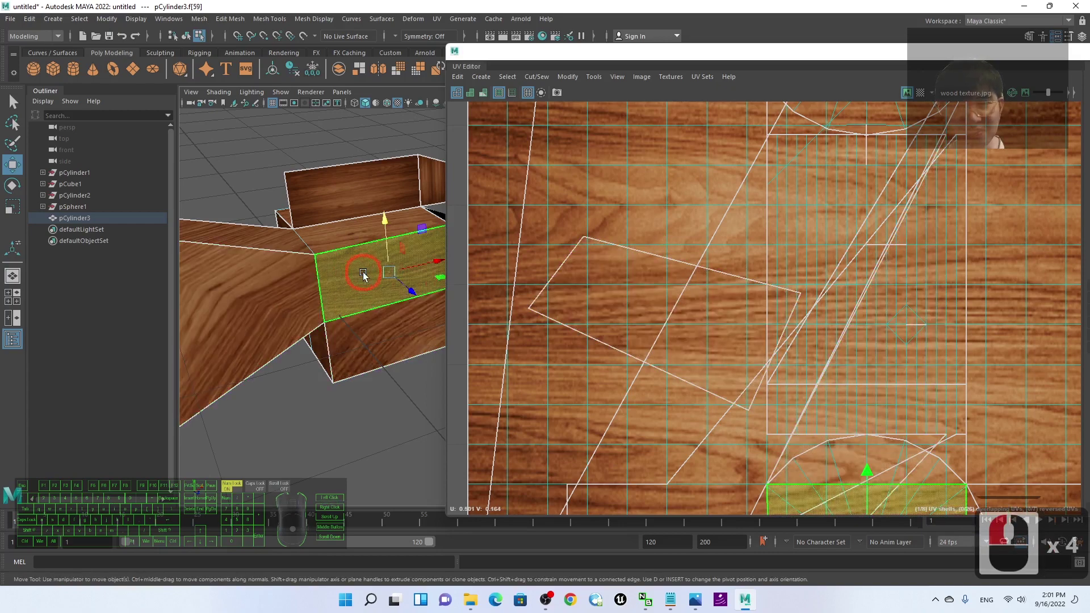
pyautogui.click(376, 351)
pyautogui.click(292, 302)
pyautogui.scroll(-4, 332, 390)
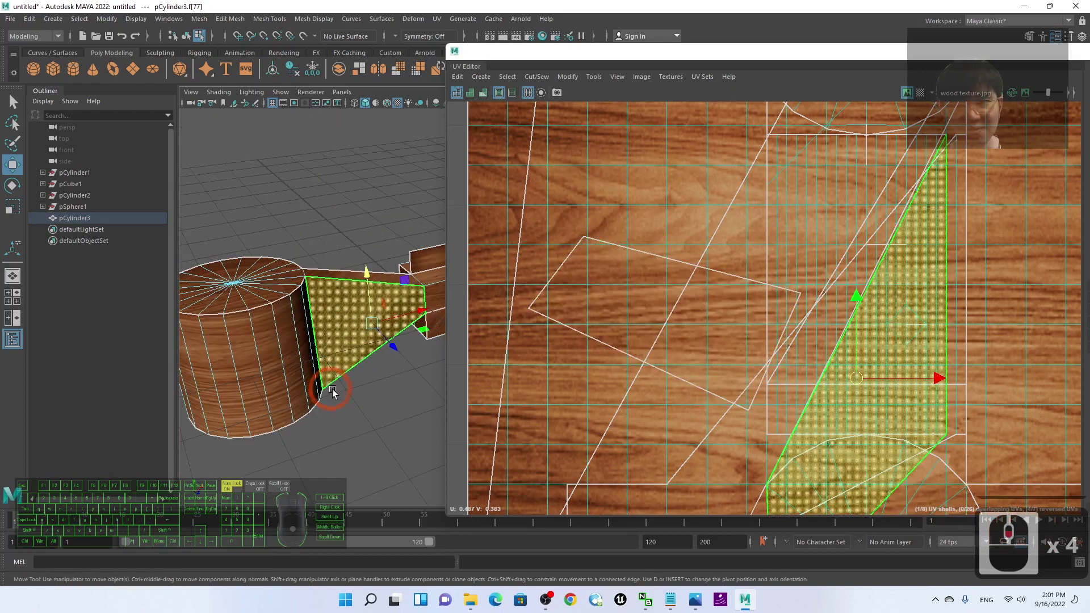
pyautogui.click(287, 353)
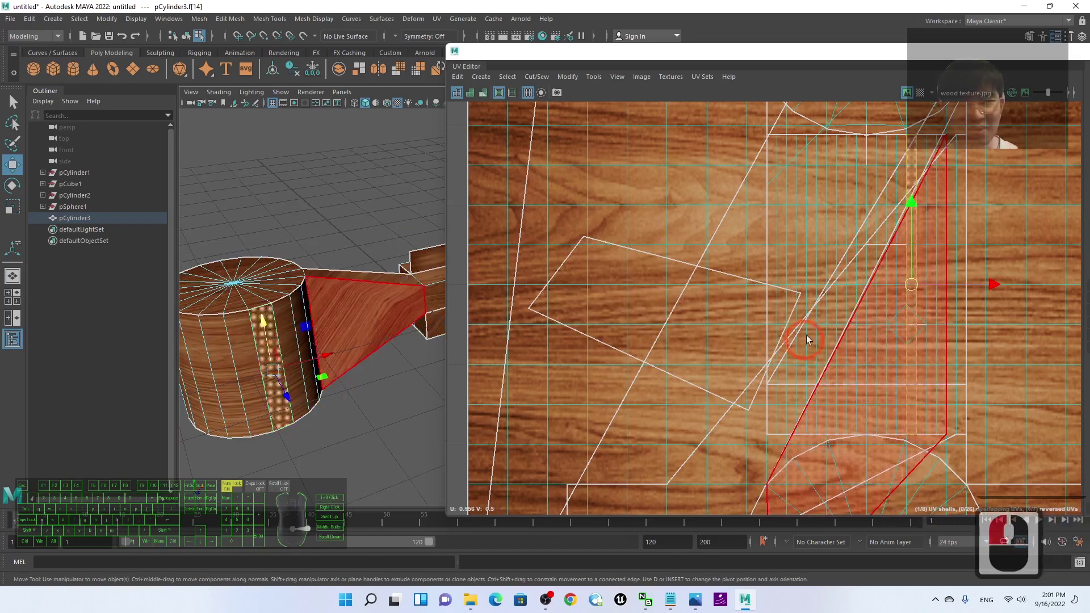
pyautogui.scroll(-2, 850, 307)
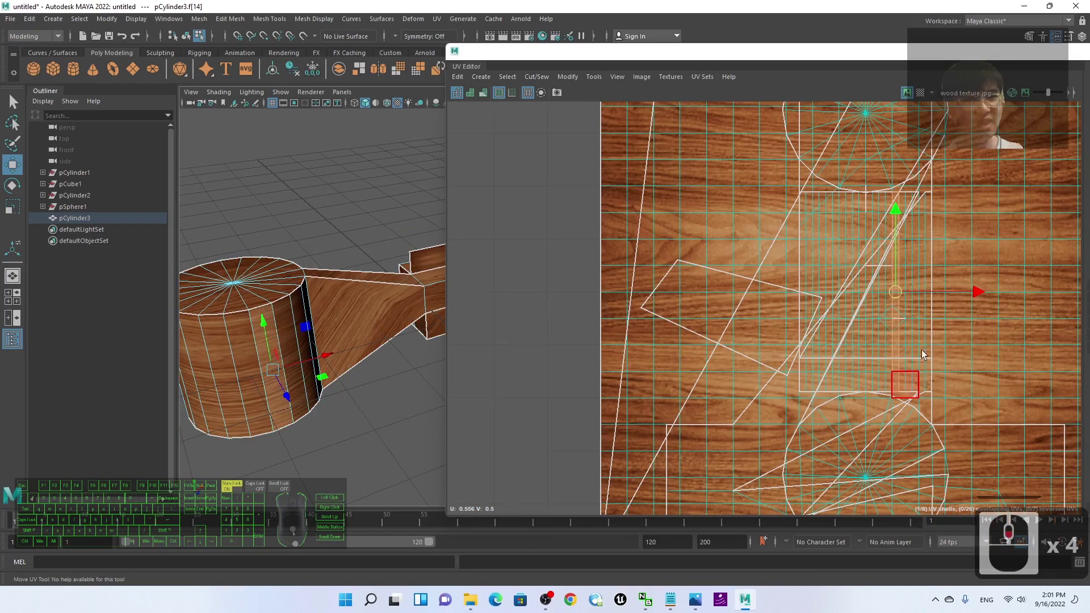
pyautogui.scroll(-1, 861, 366)
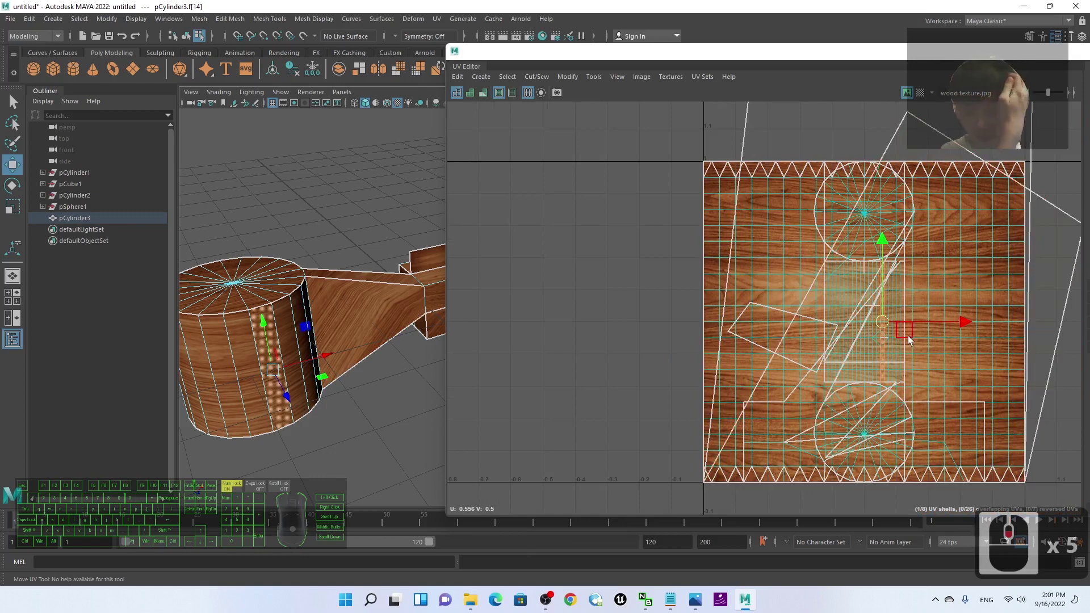
pyautogui.scroll(-4, 391, 344)
pyautogui.scroll(6, 391, 344)
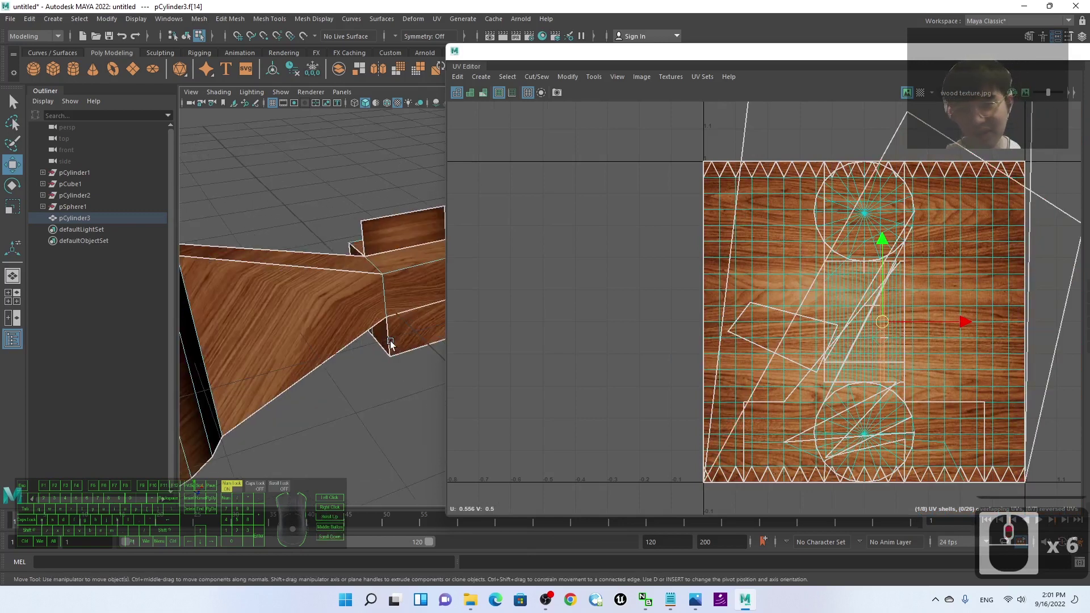
pyautogui.scroll(-2, 390, 341)
pyautogui.keyDown('shift'); pyautogui.moveTo(419, 445); pyautogui.dragTo(366, 424, button='middle'); pyautogui.keyUp('shift')
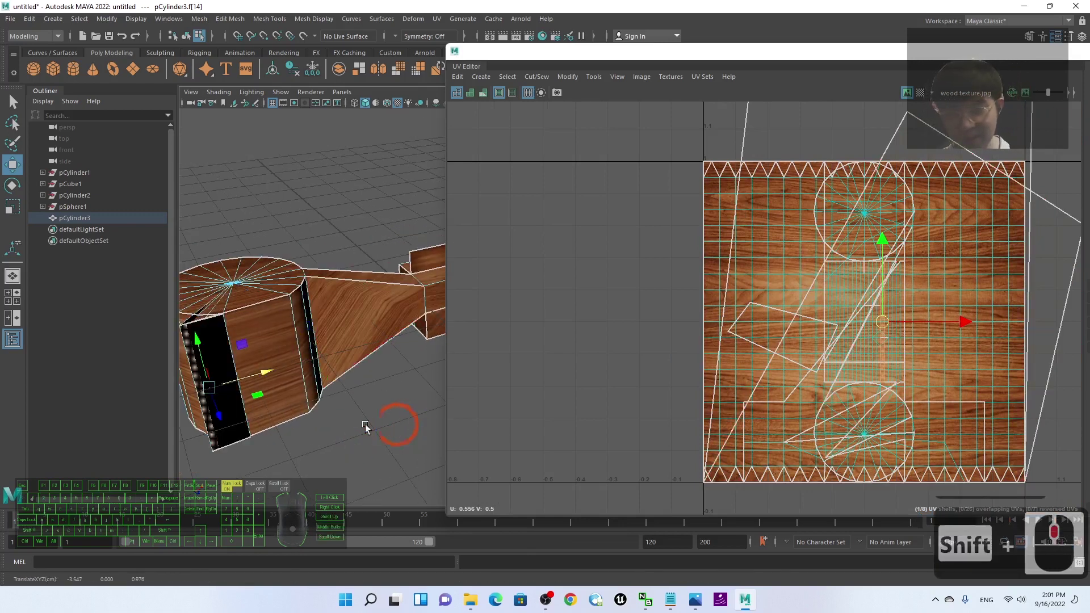
pyautogui.hotkey('ctrl', 'z')
pyautogui.scroll(-2, 366, 408)
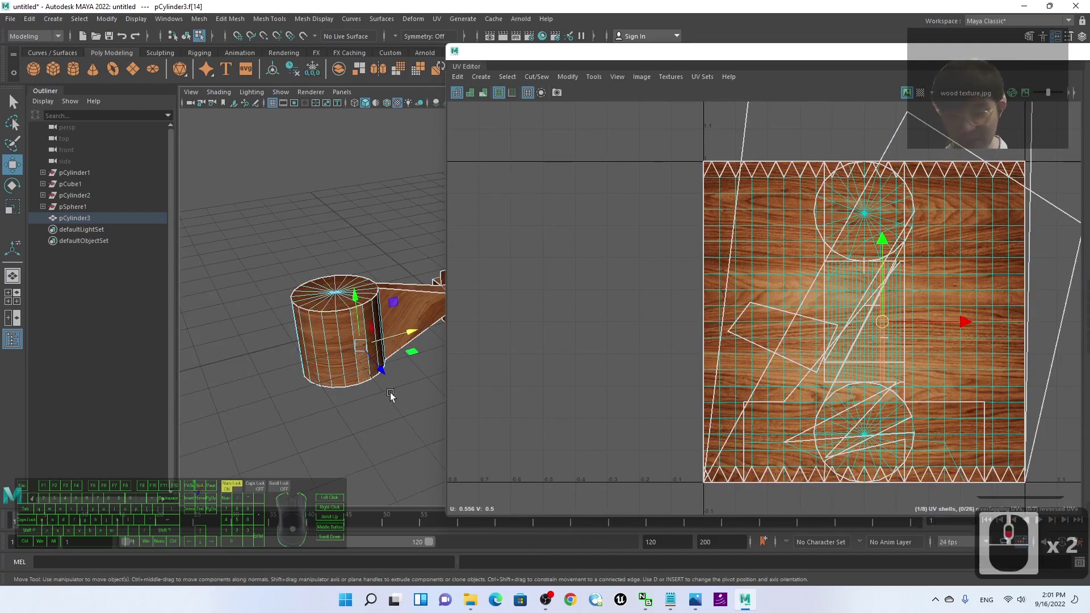
pyautogui.scroll(-2, 389, 402)
pyautogui.keyDown('alt'); pyautogui.moveTo(386, 407); pyautogui.dragTo(354, 433); pyautogui.keyUp('alt')
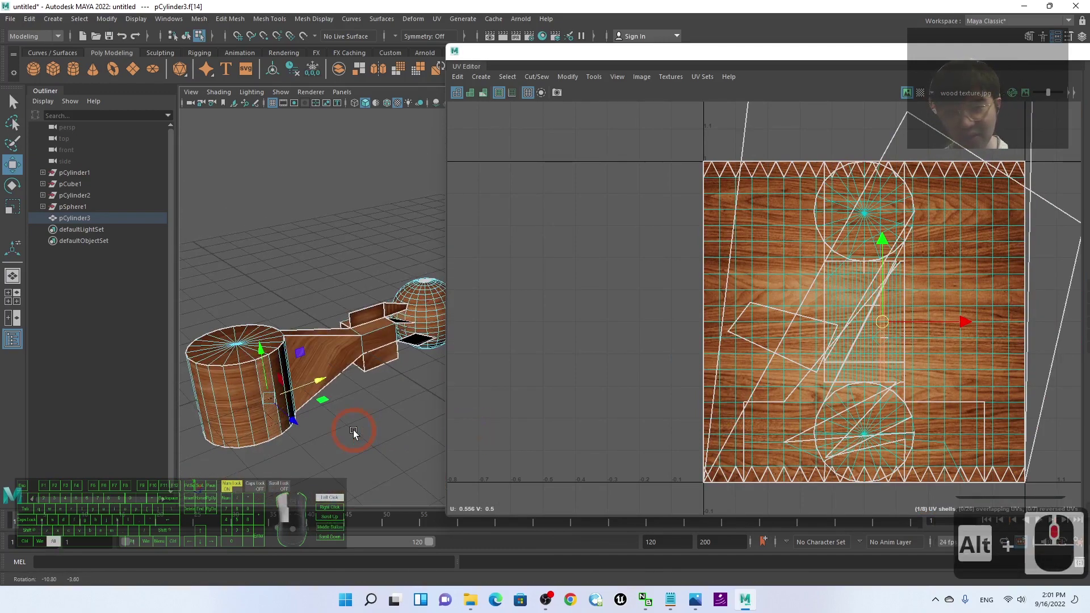
pyautogui.scroll(-2, 351, 397)
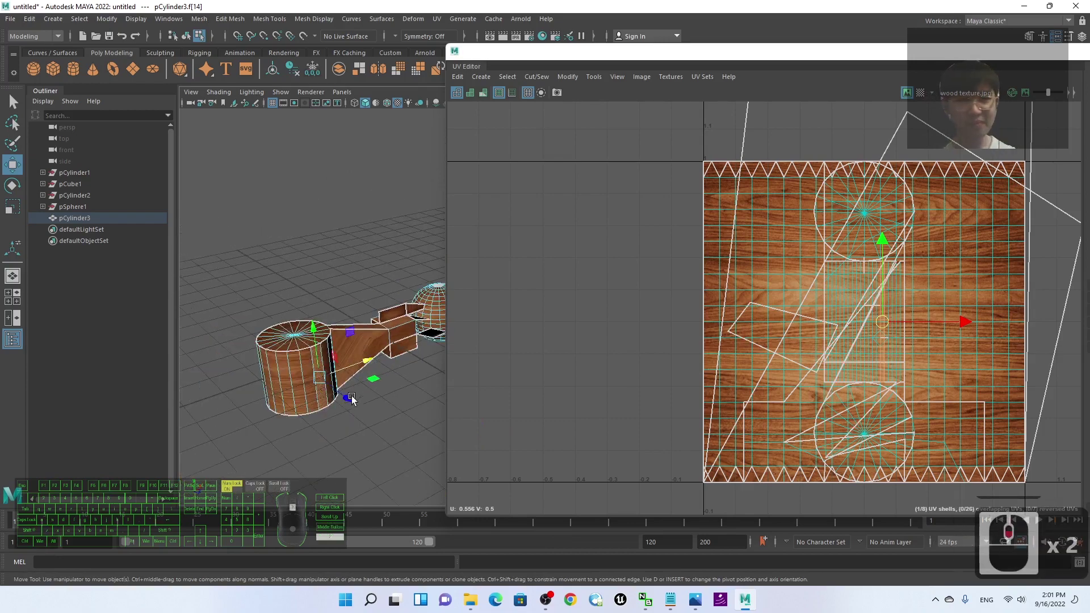
pyautogui.keyDown('alt'); pyautogui.moveTo(325, 416); pyautogui.dragTo(377, 394, button='middle'); pyautogui.keyUp('alt')
pyautogui.scroll(4, 378, 430)
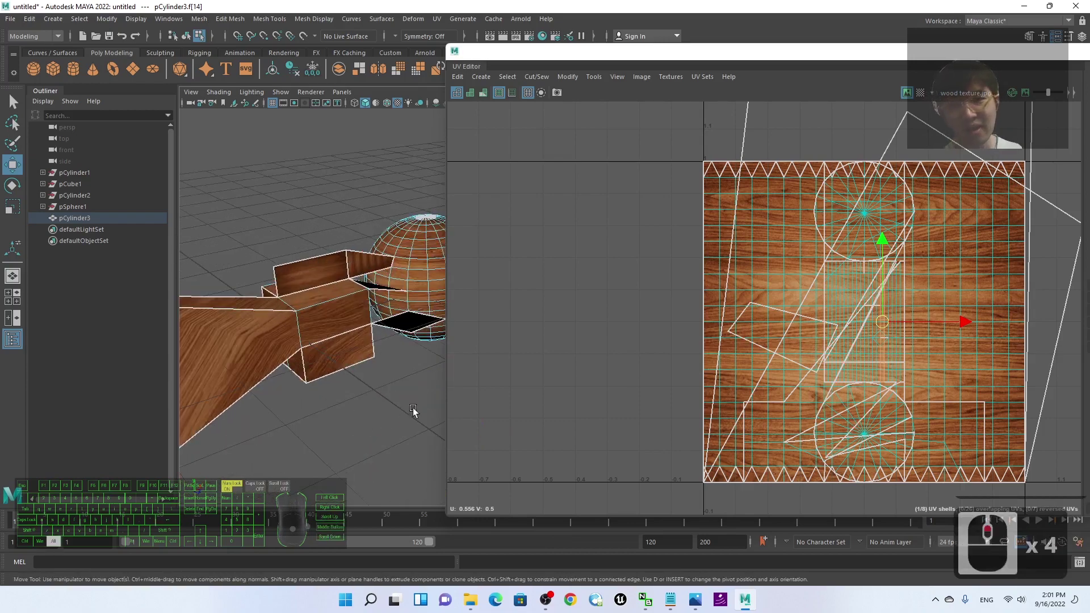
pyautogui.keyDown('alt'); pyautogui.moveTo(413, 408); pyautogui.dragTo(310, 369); pyautogui.keyUp('alt')
pyautogui.click(312, 372)
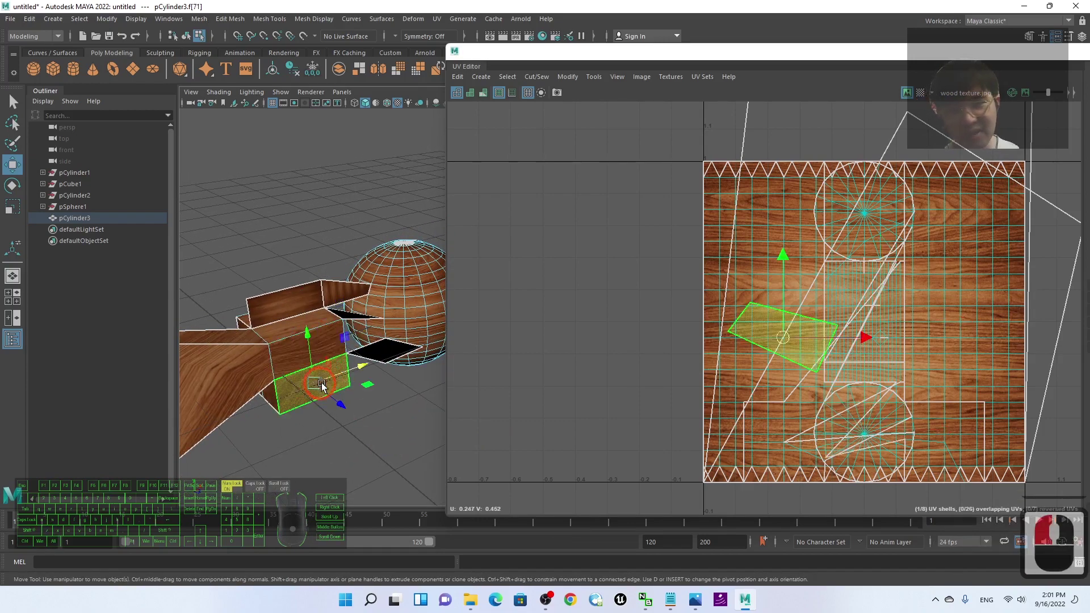
pyautogui.click(287, 304)
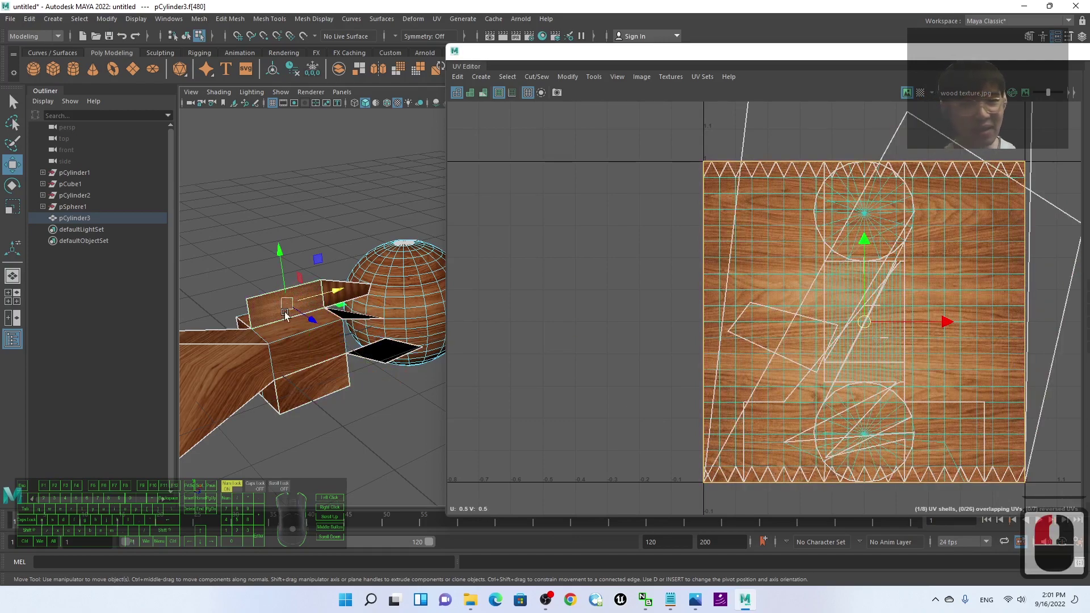
pyautogui.scroll(-10, 905, 329)
pyautogui.scroll(3, 852, 333)
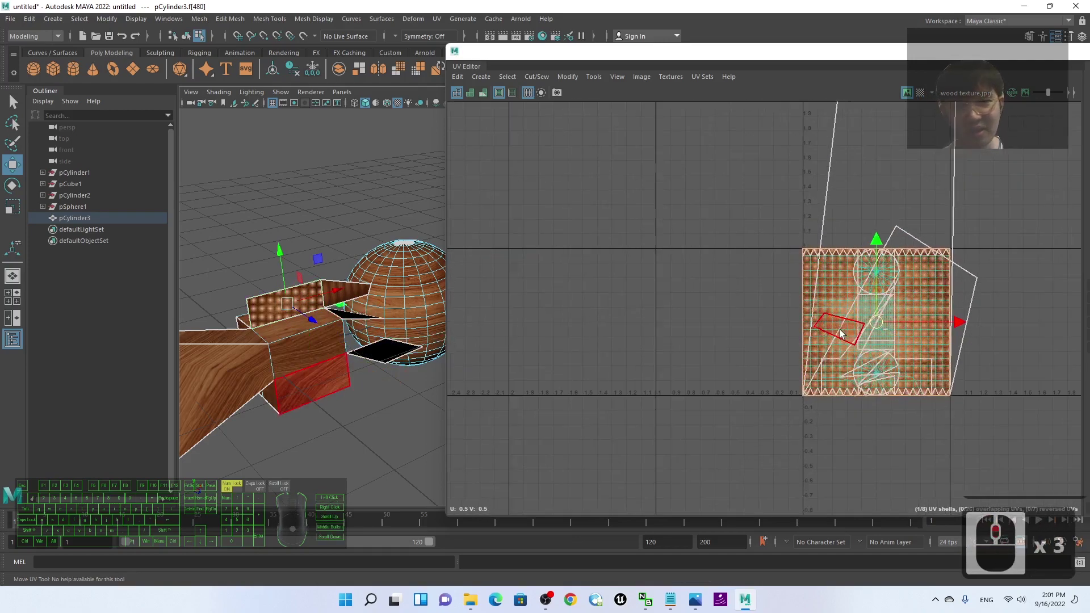
pyautogui.keyDown('alt'); pyautogui.moveTo(977, 341); pyautogui.dragTo(925, 340, button='middle'); pyautogui.keyUp('alt')
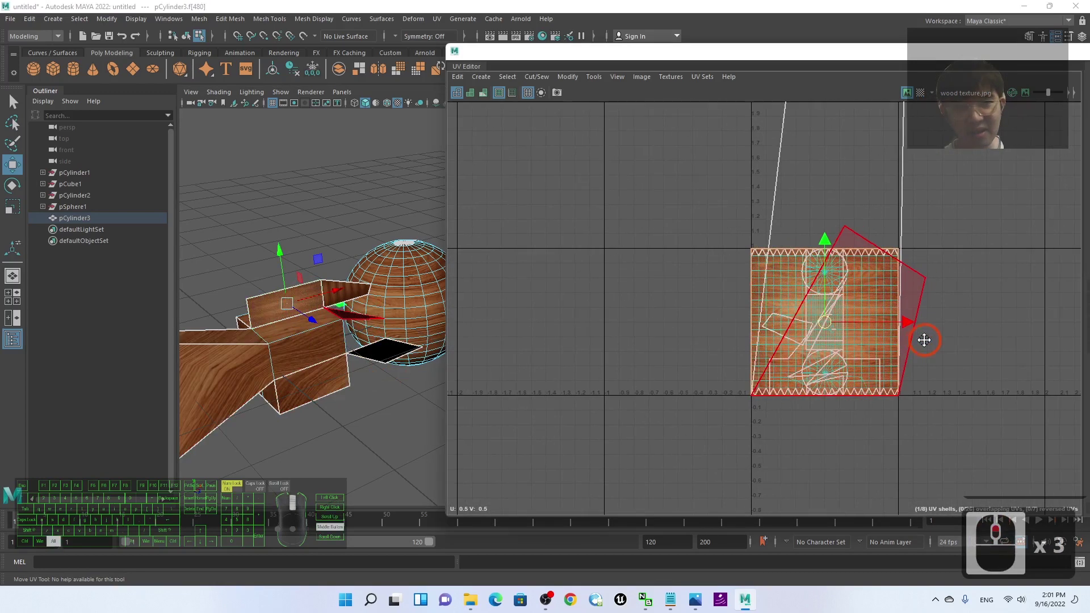
pyautogui.click(573, 603)
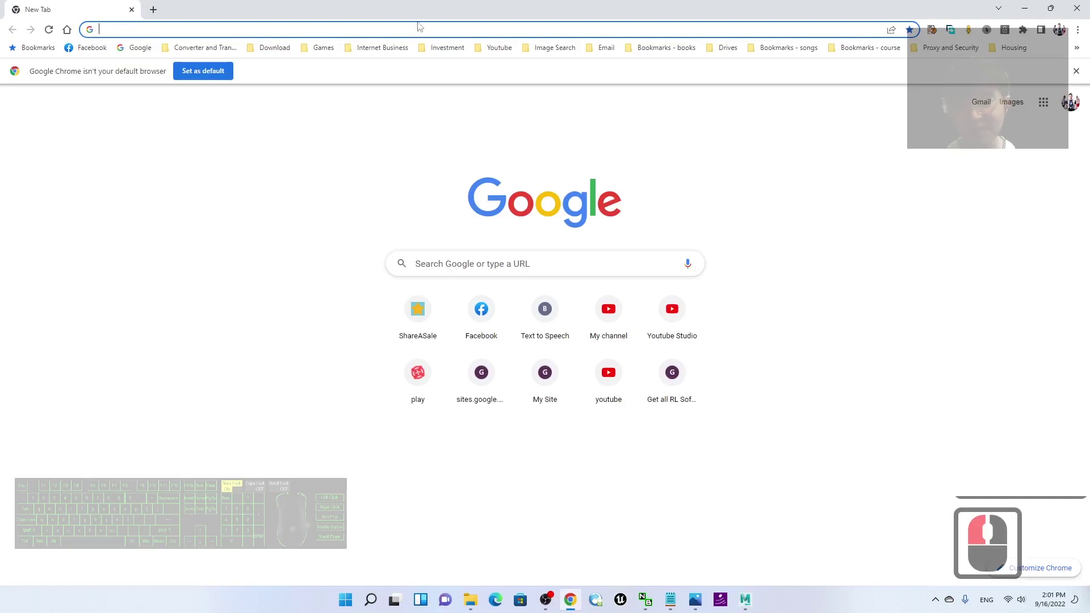
# Open Google Images and search for 'metallic surface'.
pyautogui.write('iamge')
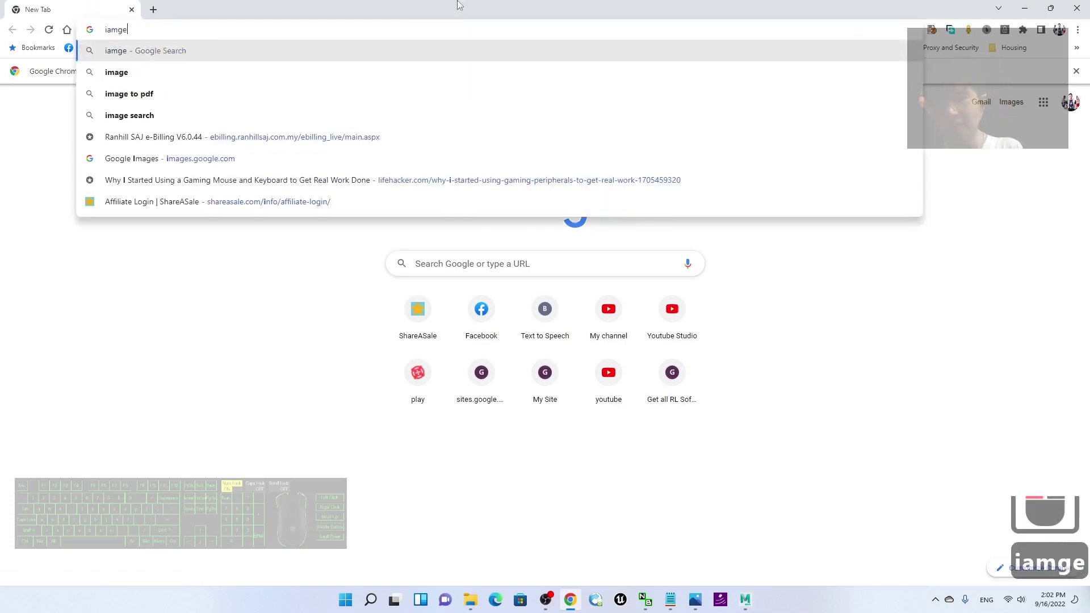
pyautogui.press('BackSpace')
pyautogui.press('BackSpace')
pyautogui.press('BackSpace')
pyautogui.press('BackSpace')
pyautogui.write('mage')
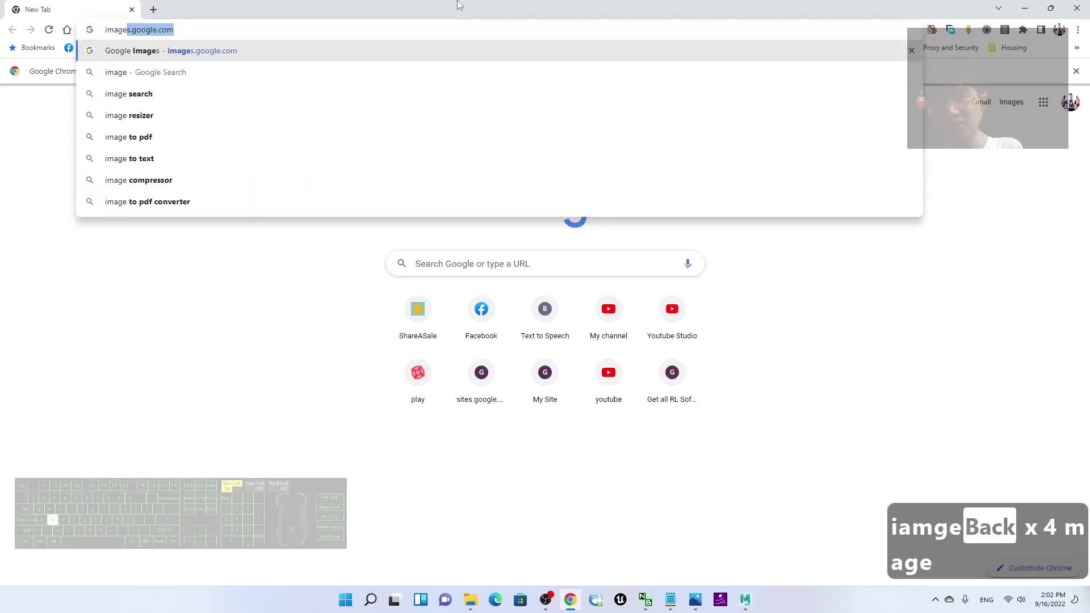
pyautogui.write('s')
pyautogui.press('Return')
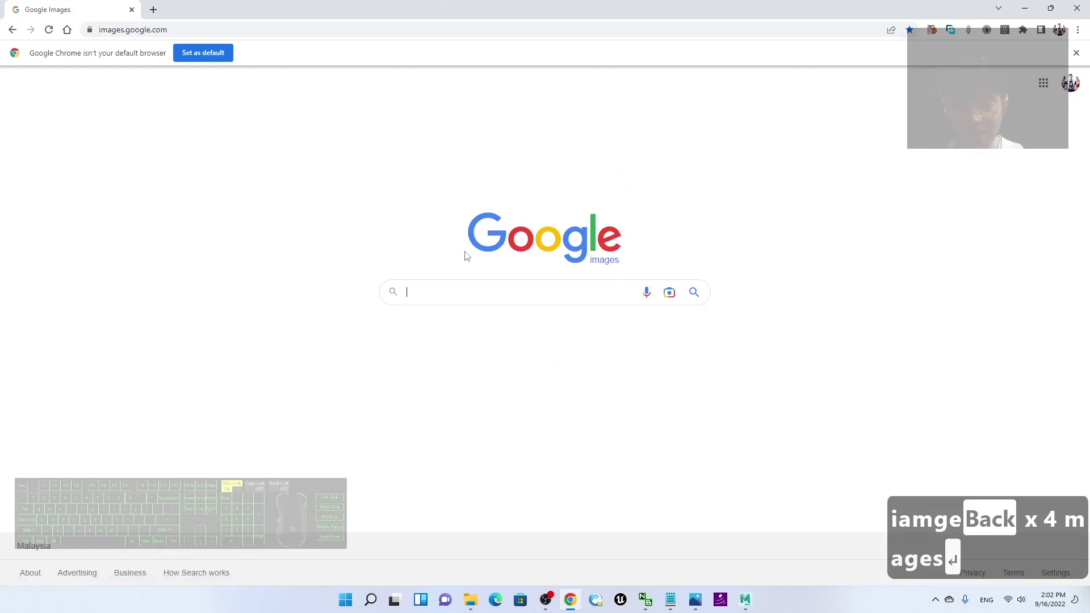
pyautogui.click(471, 297)
pyautogui.write('mel')
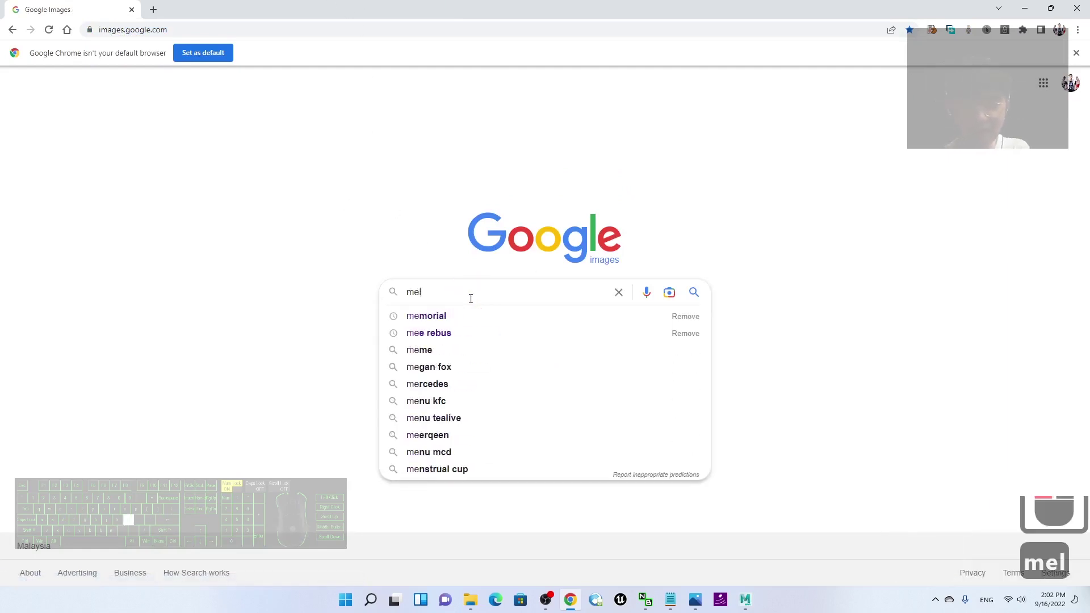
pyautogui.press('BackSpace')
pyautogui.write('tallic surface')
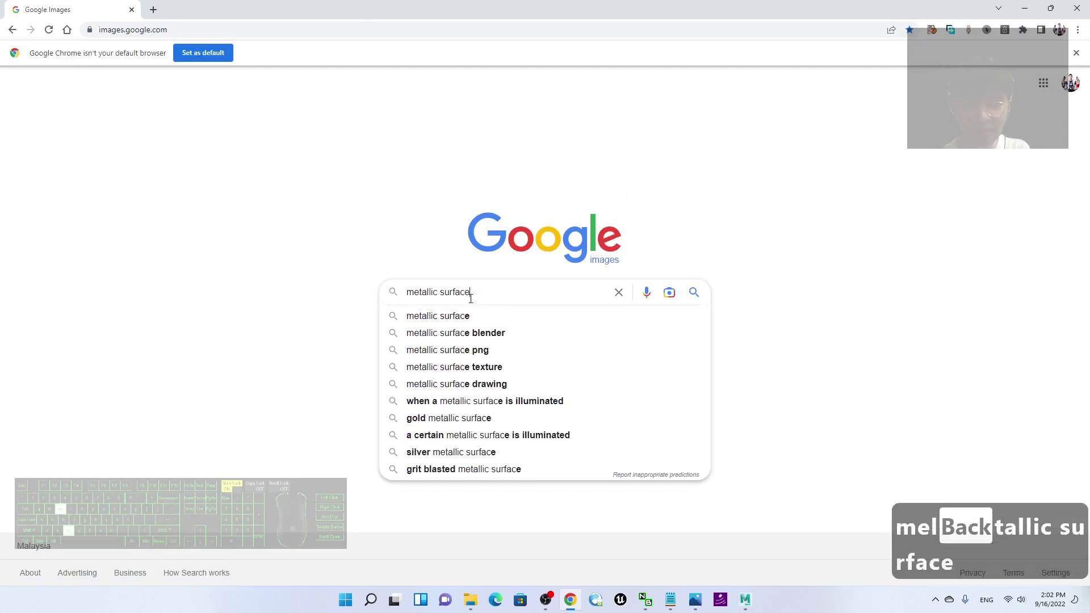
pyautogui.press('Return')
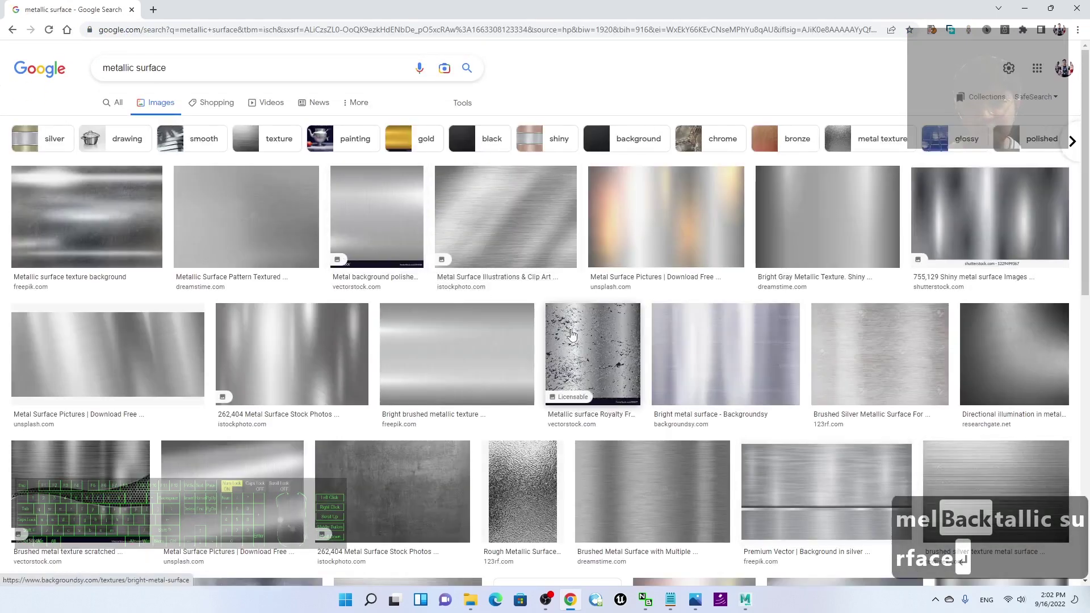
# Save the iStock brushed-metal image to the Desktop as 'metalic surface'.
pyautogui.click(511, 236)
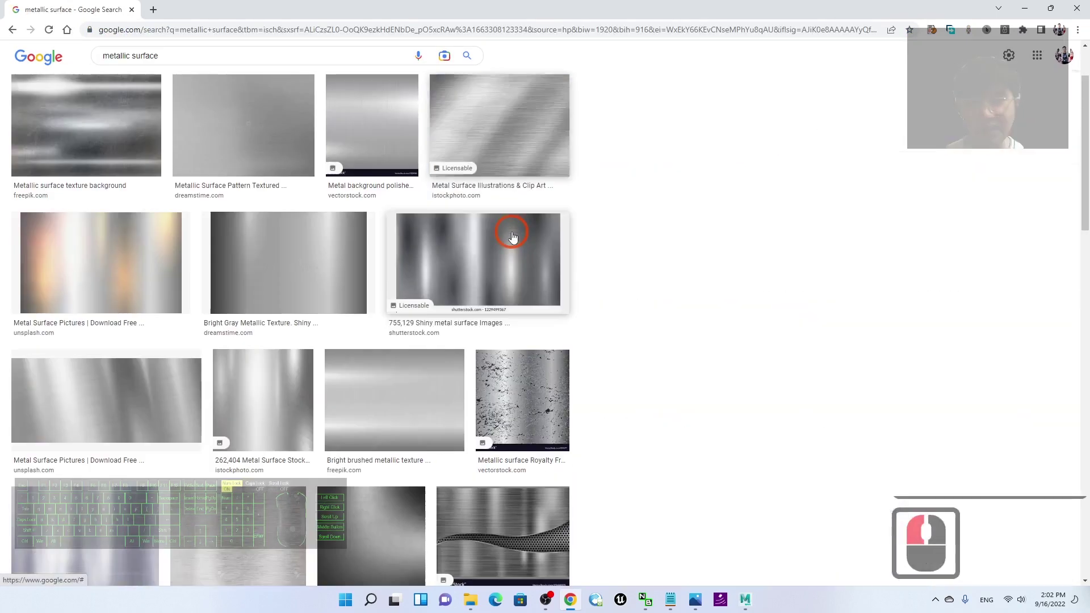
pyautogui.rightClick(763, 181)
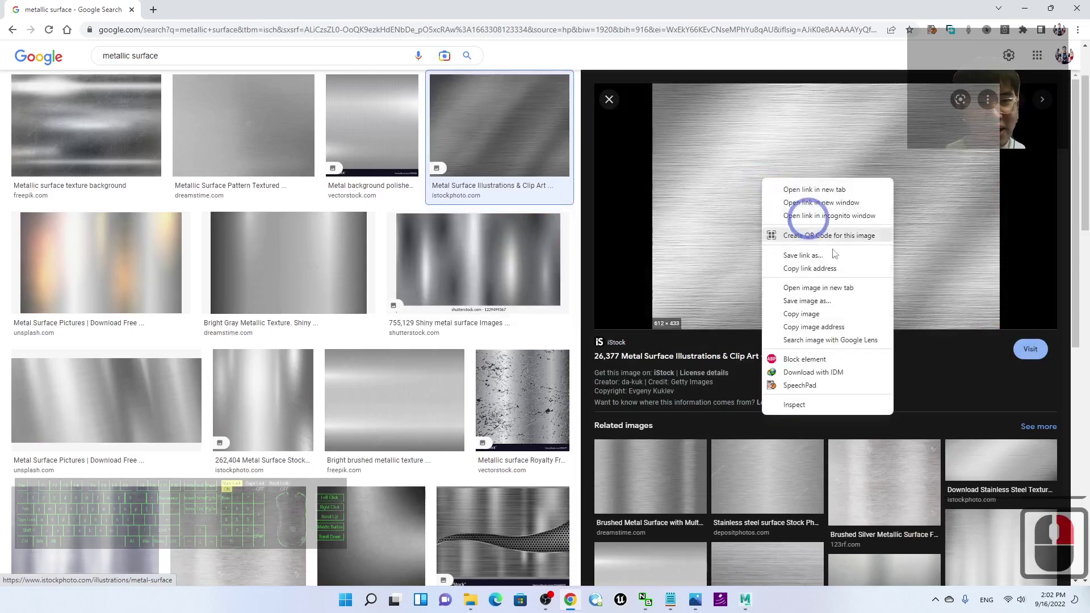
pyautogui.click(809, 295)
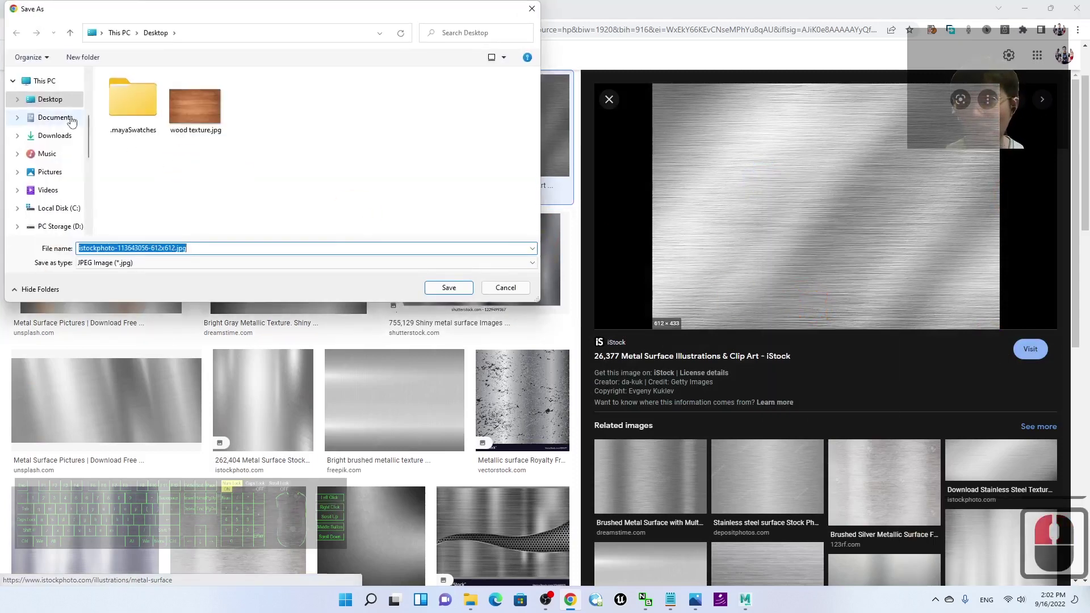
pyautogui.click(32, 100)
pyautogui.click(211, 248)
pyautogui.click(211, 249)
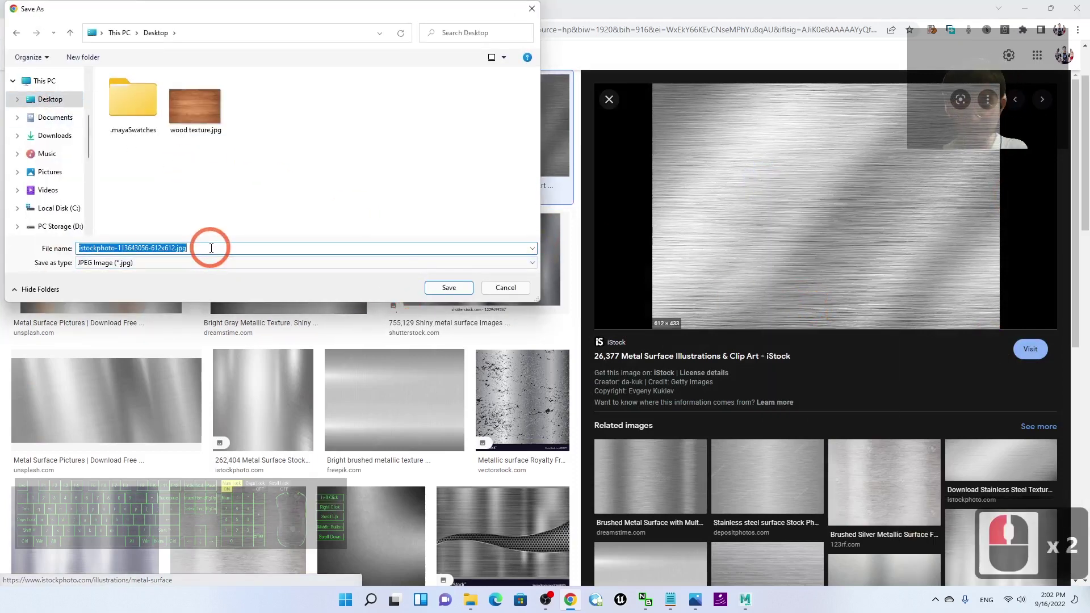
pyautogui.write('metalic surface')
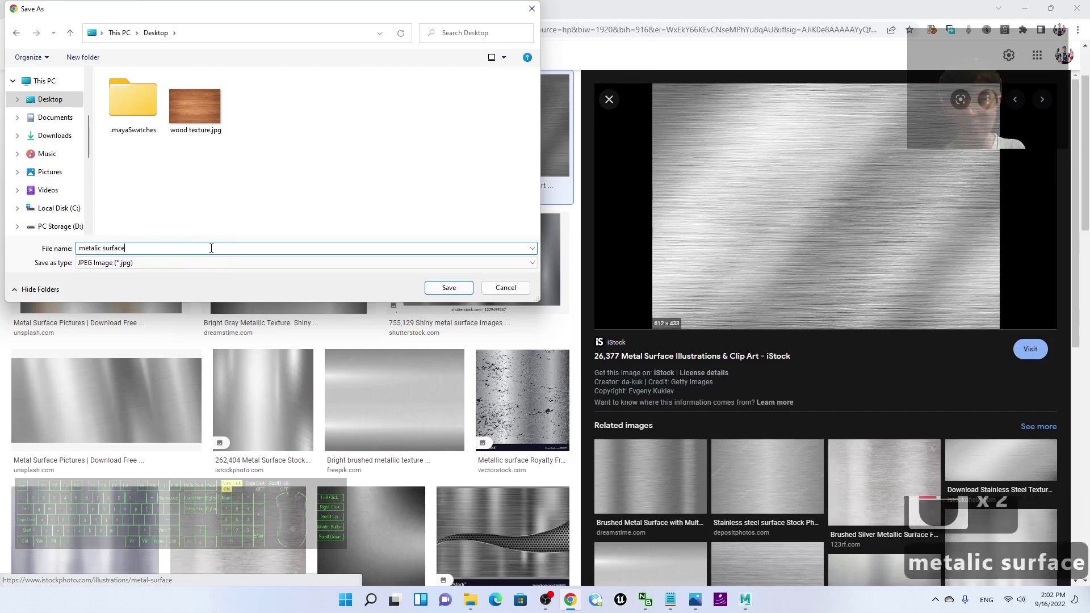
pyautogui.press('Return')
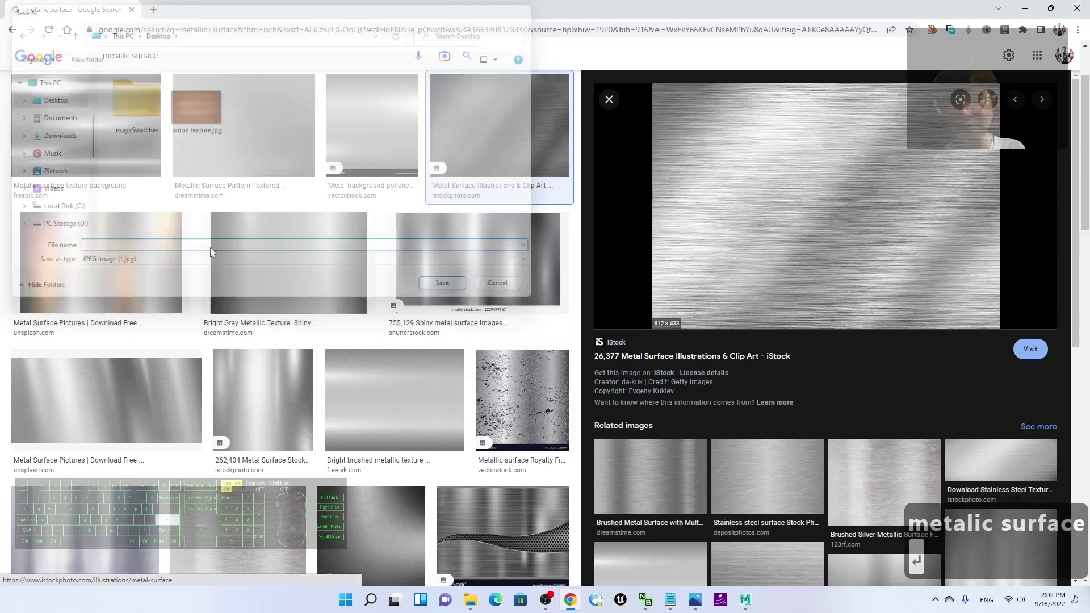
# Return to Maya and pan the view to bring the cylinder into sight.
pyautogui.click(745, 600)
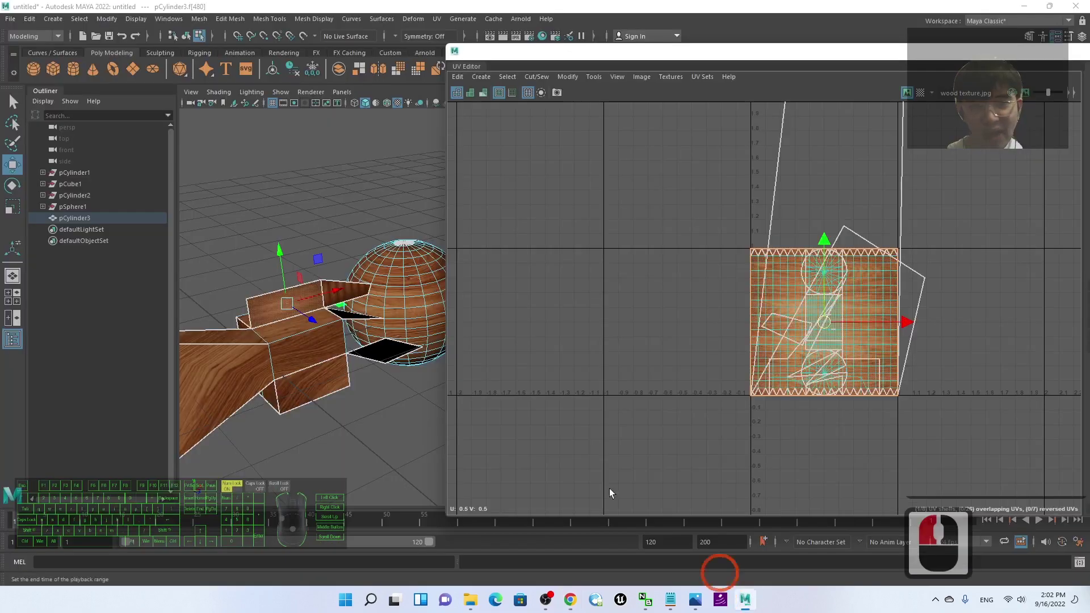
pyautogui.scroll(-3, 381, 412)
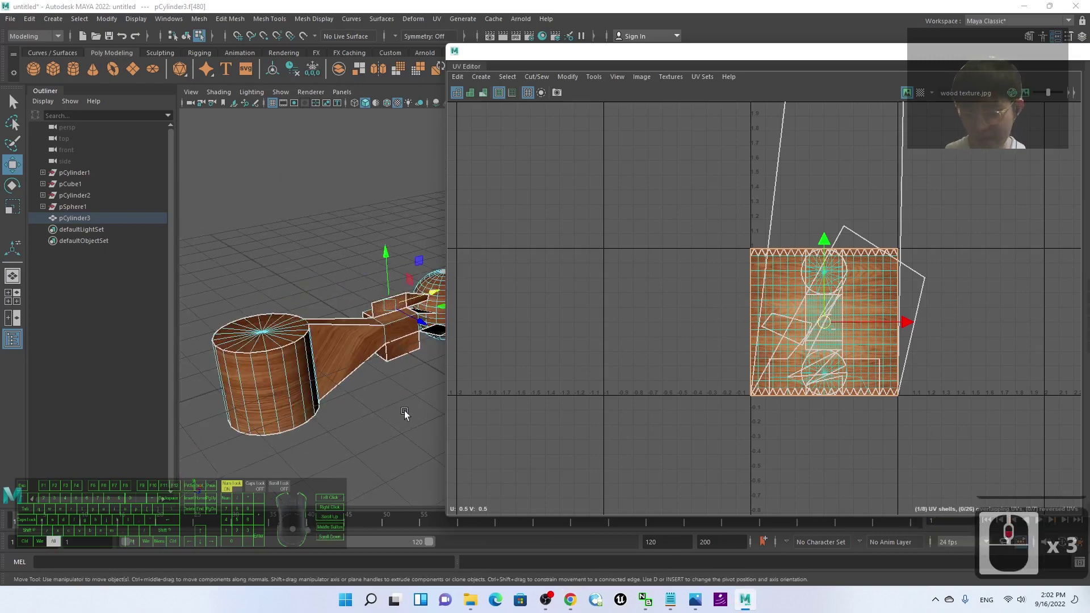
pyautogui.moveTo(404, 414)
pyautogui.keyDown('alt'); pyautogui.mouseDown(button='middle')
pyautogui.moveTo(352, 438)
pyautogui.moveTo(415, 418)
pyautogui.mouseUp(button='middle'); pyautogui.keyUp('alt')
pyautogui.scroll(3, 295, 423)
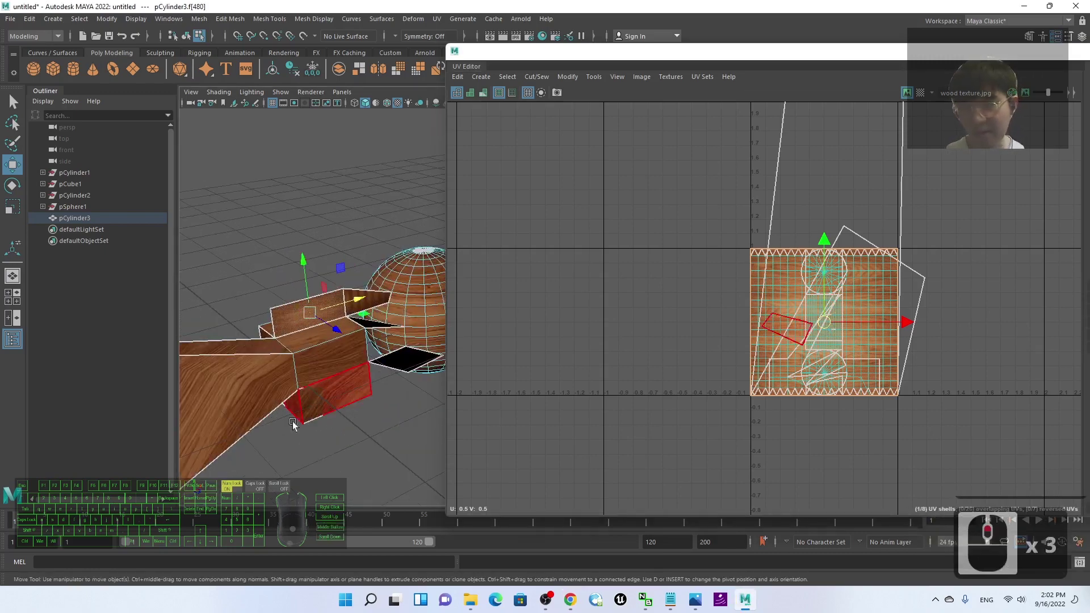
pyautogui.keyDown('alt'); pyautogui.moveTo(293, 423); pyautogui.dragTo(513, 333, button='middle'); pyautogui.keyUp('alt')
# Select three adjacent cylinder side faces, undo a stray move, and open Assign New Material.
pyautogui.click(344, 349)
pyautogui.click(318, 352)
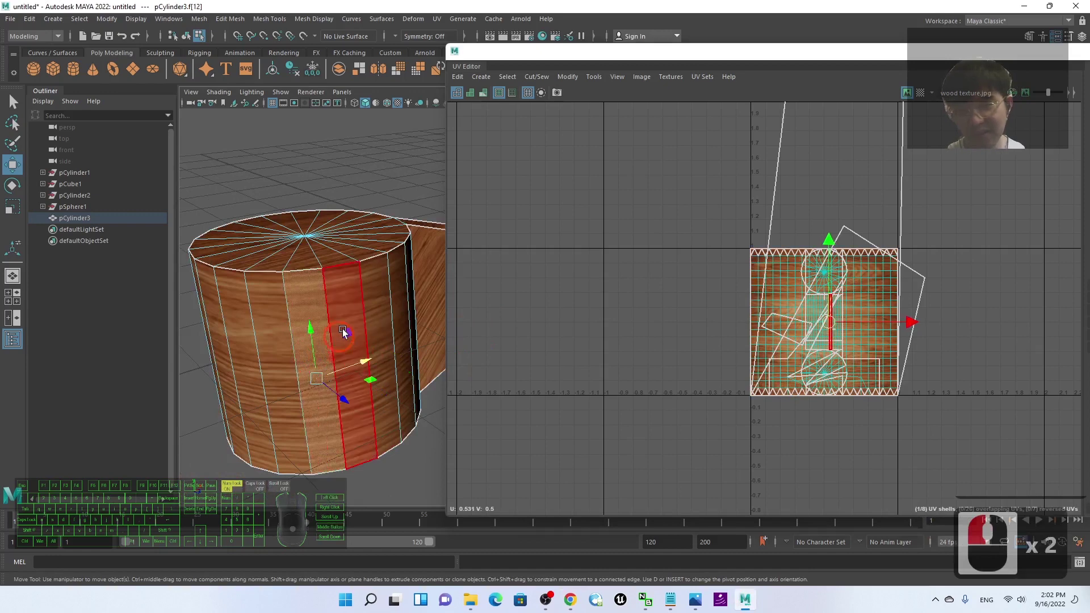
pyautogui.click(414, 481)
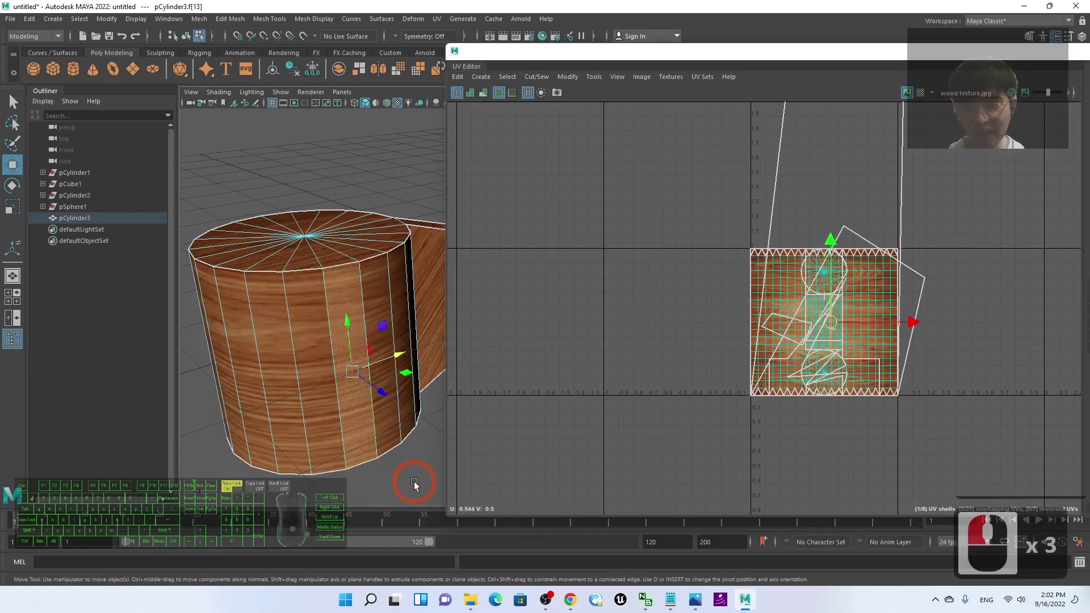
pyautogui.click(357, 357)
pyautogui.keyDown('shift'); pyautogui.click(312, 356); pyautogui.keyUp('shift')
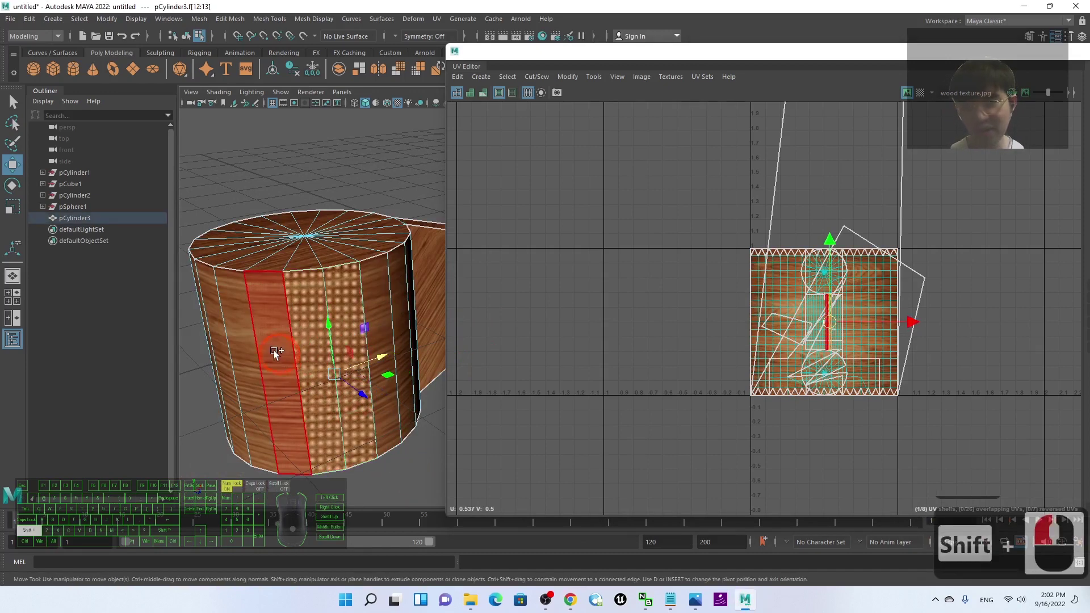
pyautogui.keyDown('shift'); pyautogui.click(274, 349); pyautogui.keyUp('shift')
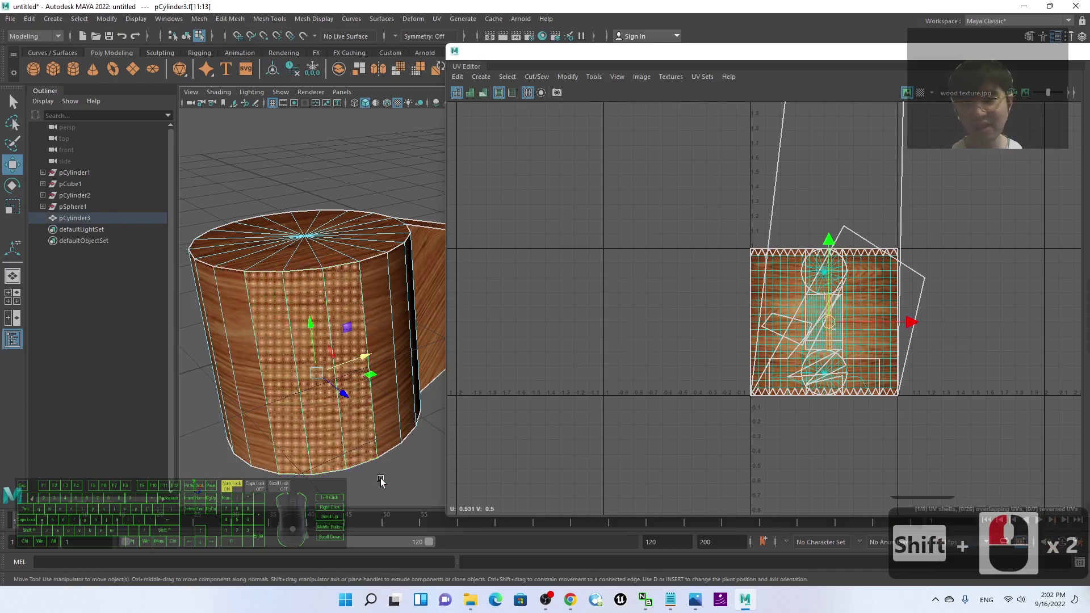
pyautogui.moveTo(381, 479)
pyautogui.keyDown('shift'); pyautogui.mouseDown(button='middle')
pyautogui.moveTo(377, 458)
pyautogui.moveTo(395, 472)
pyautogui.mouseUp(button='middle'); pyautogui.keyUp('shift')
pyautogui.hotkey('ctrl', 'z')
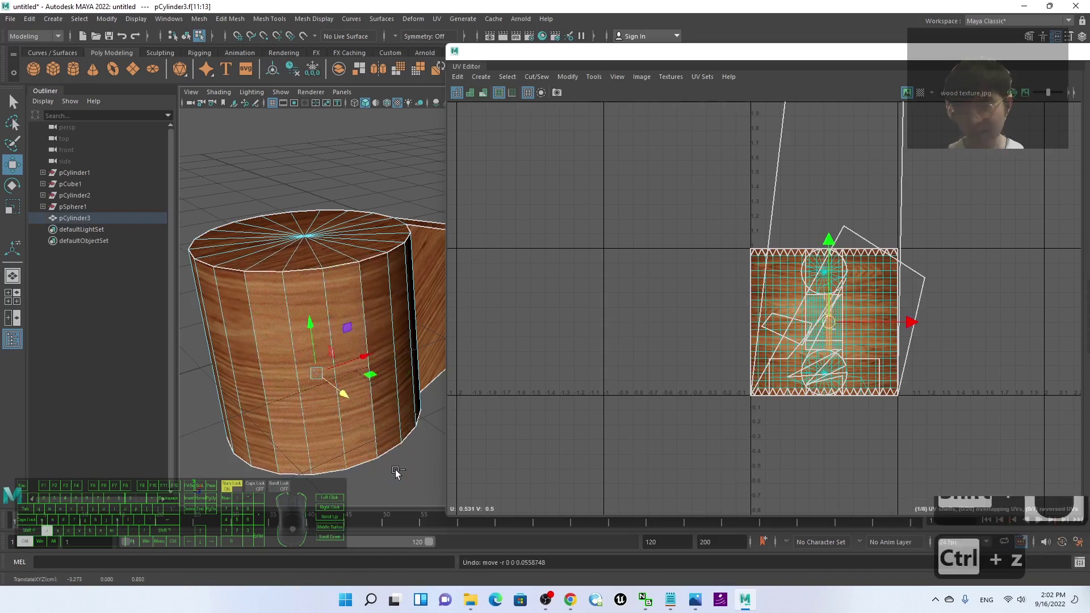
pyautogui.moveTo(319, 289); pyautogui.dragTo(323, 578, button='right')
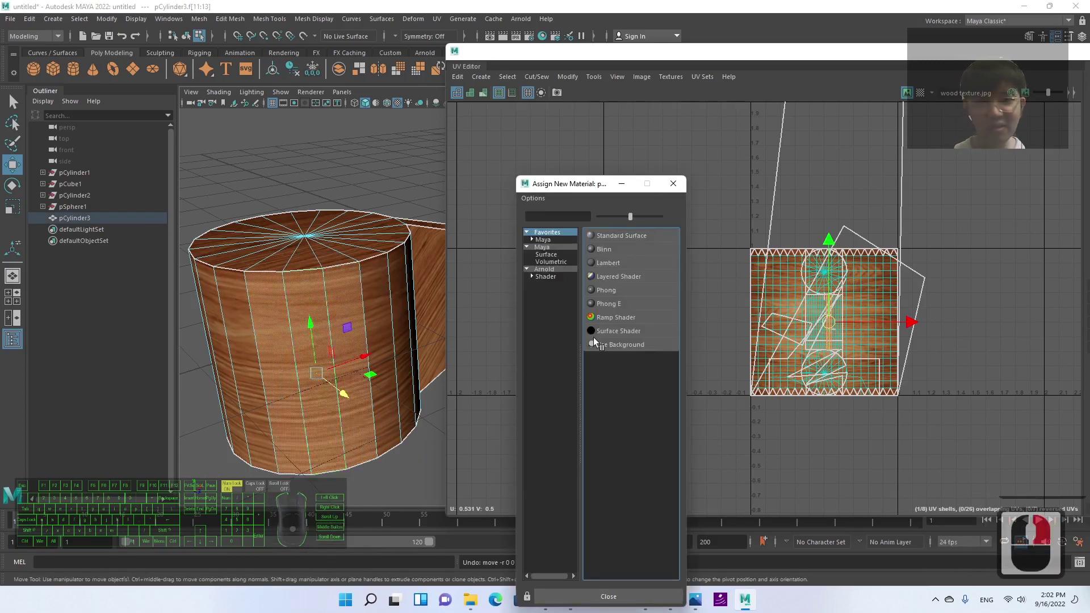
# Assign a new Lambert material to the three cylinder faces and give its Color a File texture.
pyautogui.click(616, 267)
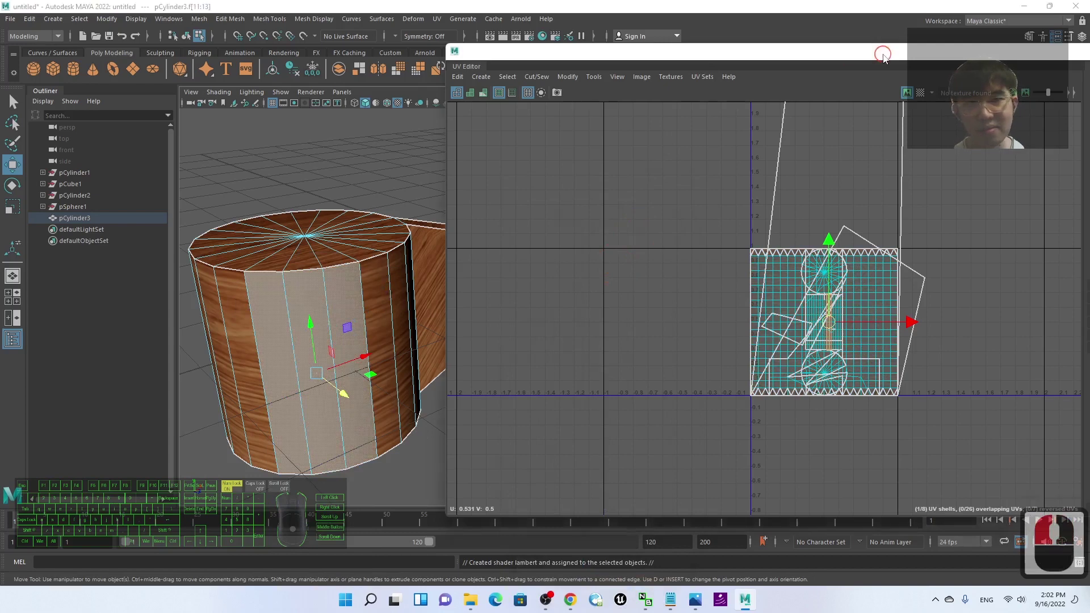
pyautogui.moveTo(881, 50); pyautogui.dragTo(377, 253)
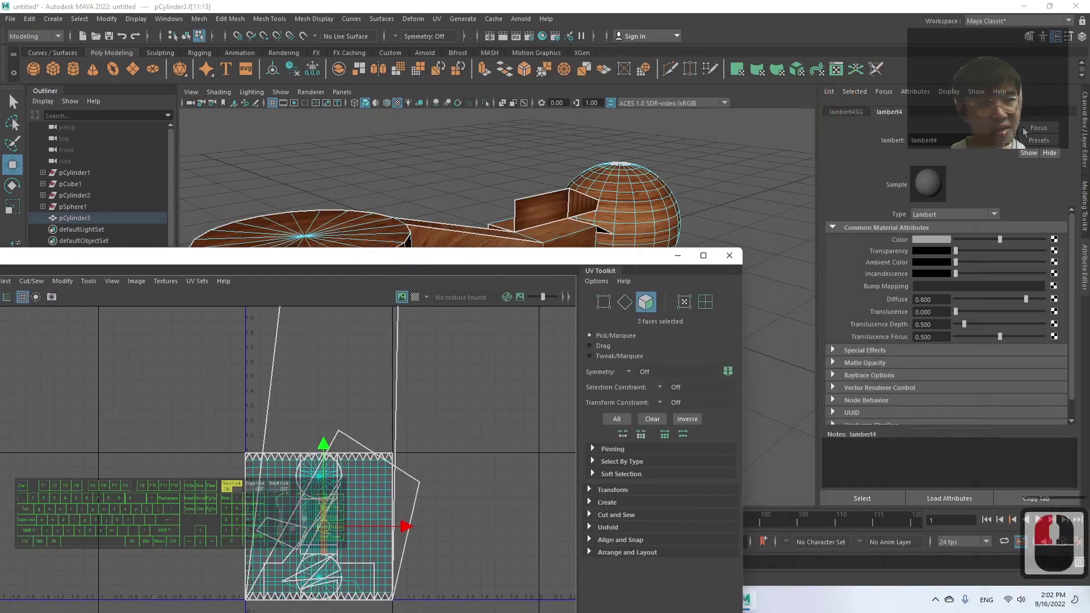
pyautogui.click(1054, 239)
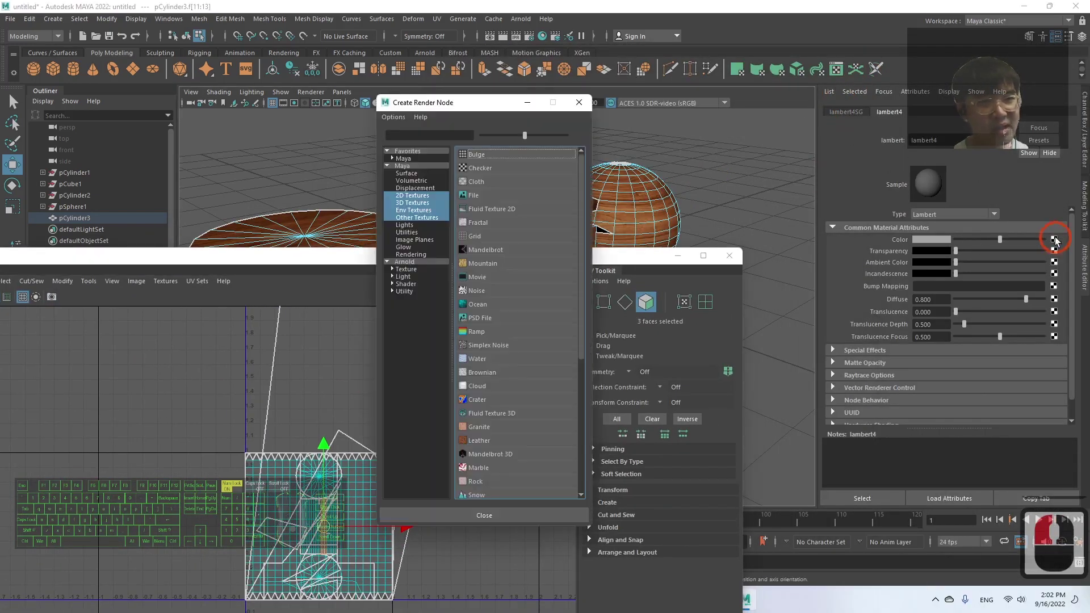
pyautogui.click(475, 196)
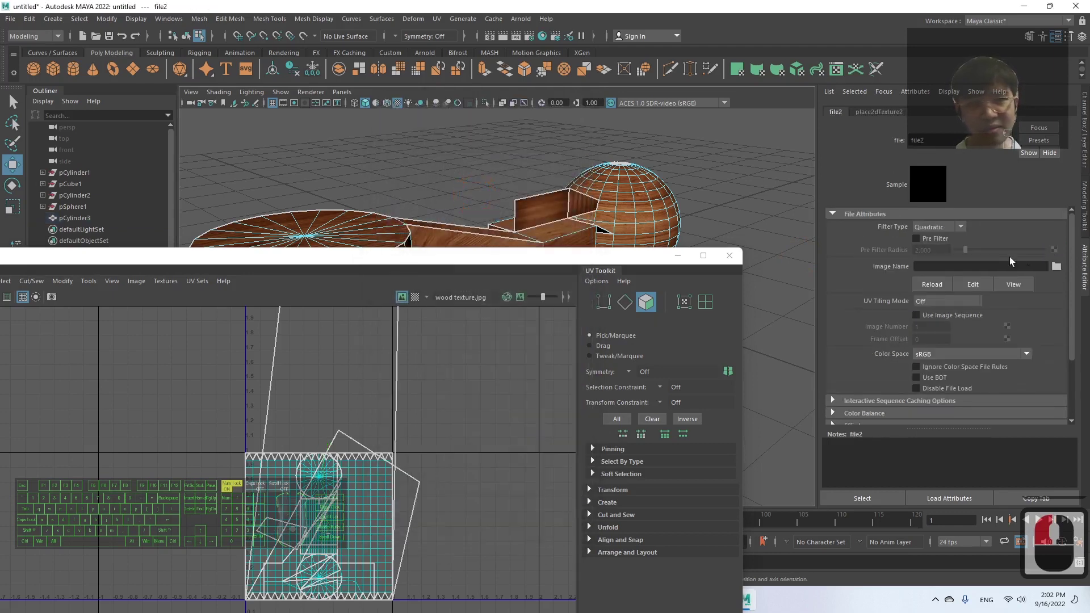
# Load metalic surface.jpg from the Desktop as the Lambert's colour texture.
pyautogui.click(1056, 266)
pyautogui.click(143, 179)
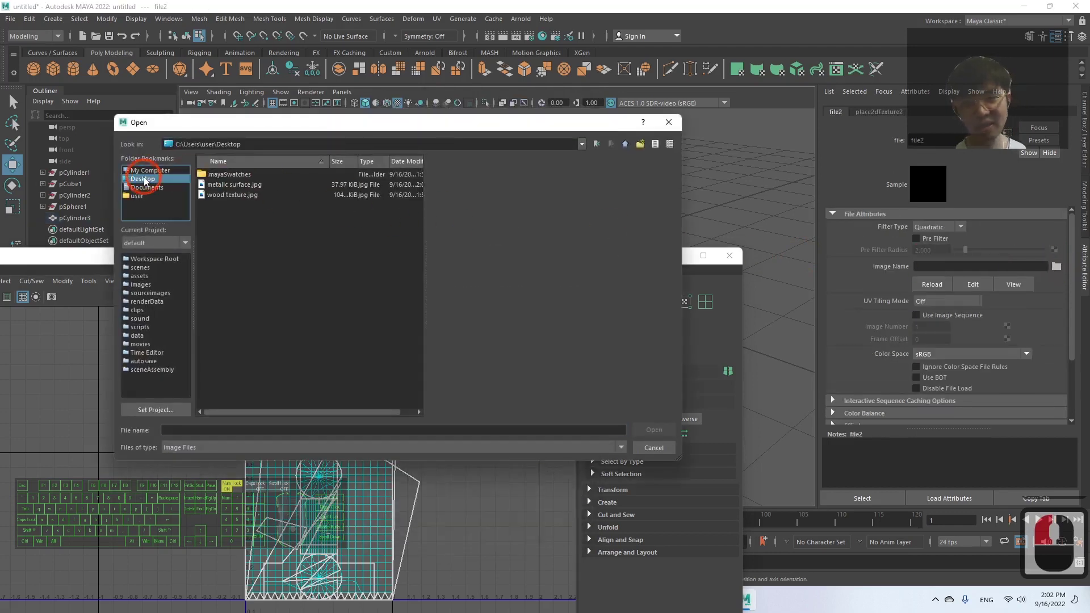
pyautogui.click(253, 192)
pyautogui.doubleClick(232, 190)
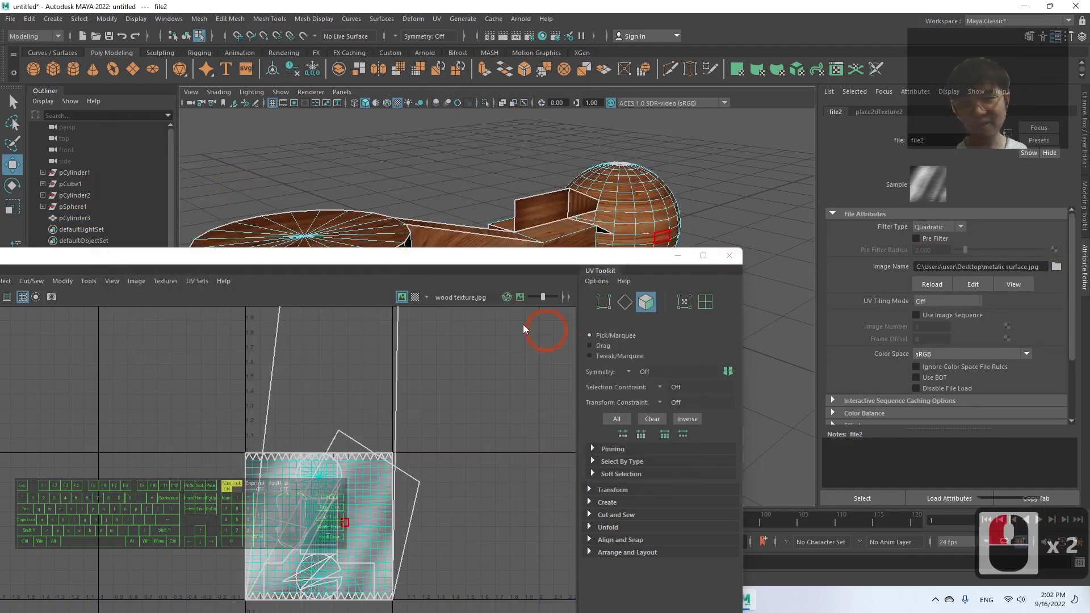
pyautogui.moveTo(499, 275); pyautogui.dragTo(1030, 347)
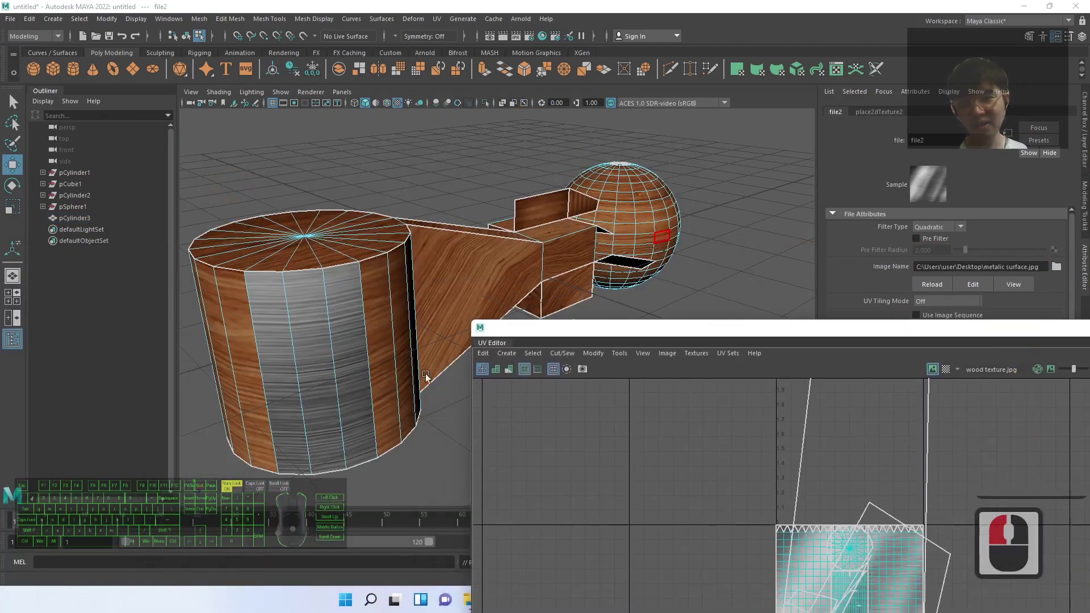
pyautogui.moveTo(792, 328); pyautogui.dragTo(750, 112)
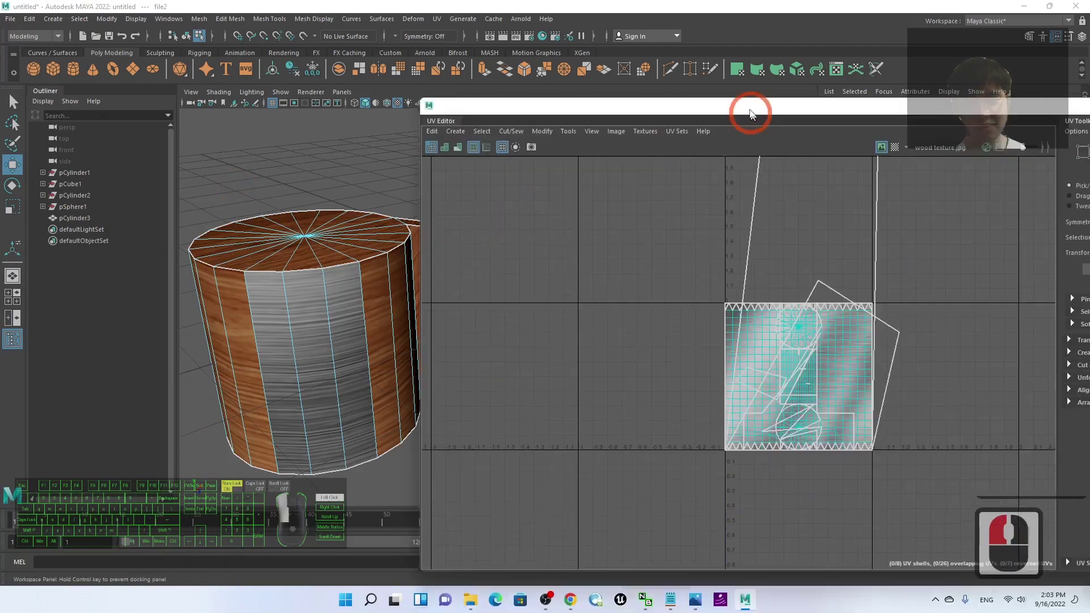
pyautogui.scroll(3, 309, 370)
pyautogui.scroll(-3, 301, 366)
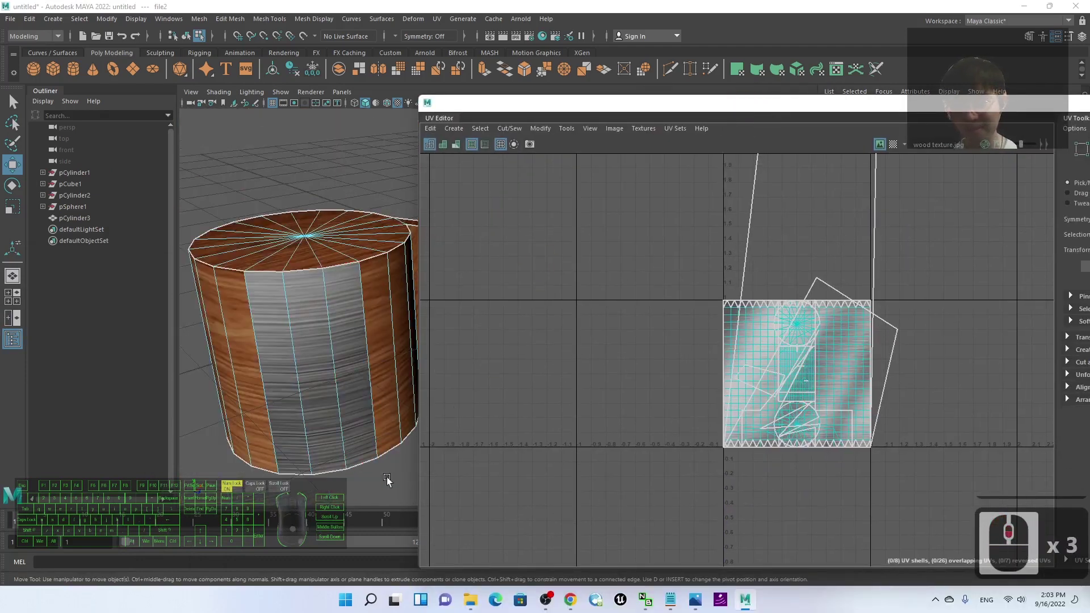
# Reselect the cylinder's three metal faces f[11:13] and bring up the UV Editor's Cut/Sew menu.
pyautogui.click(387, 477)
pyautogui.click(339, 341)
pyautogui.click(309, 342)
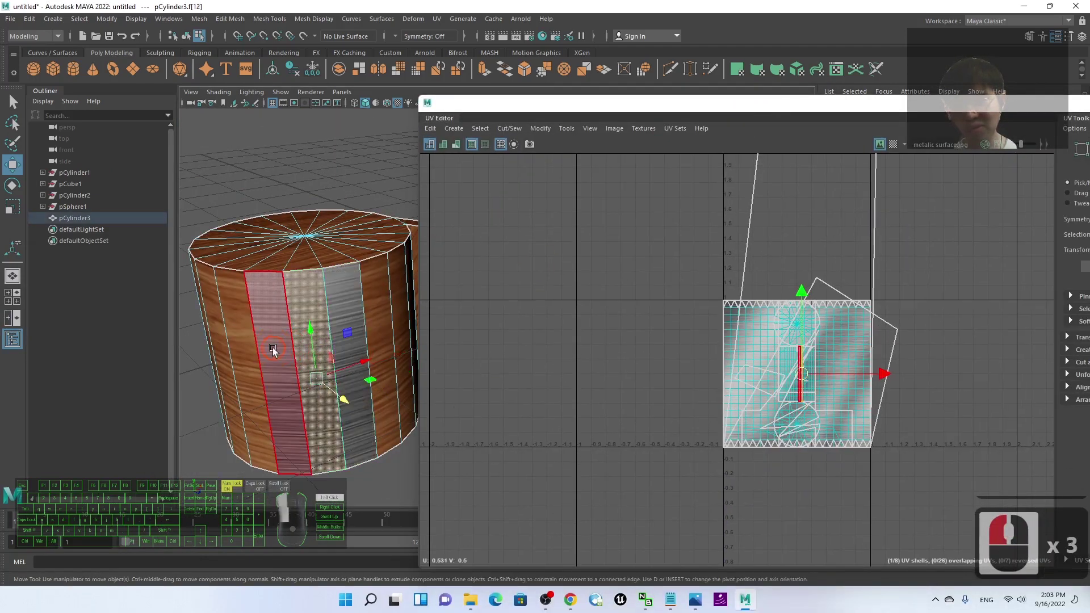
pyautogui.click(292, 349)
pyautogui.click(312, 343)
pyautogui.click(372, 343)
pyautogui.click(355, 322)
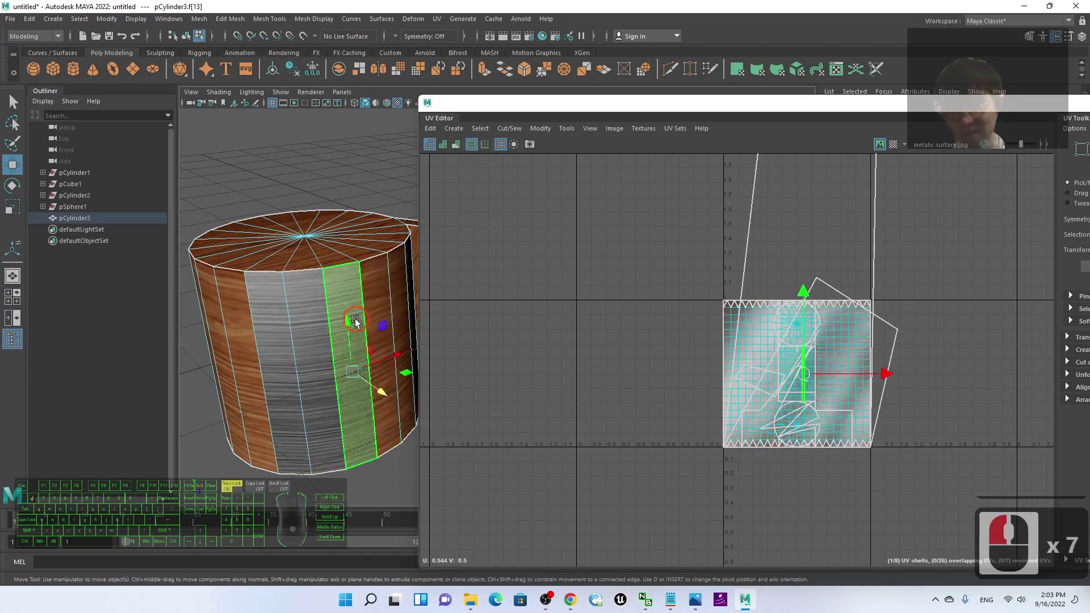
pyautogui.keyDown('shift'); pyautogui.click(297, 312); pyautogui.keyUp('shift')
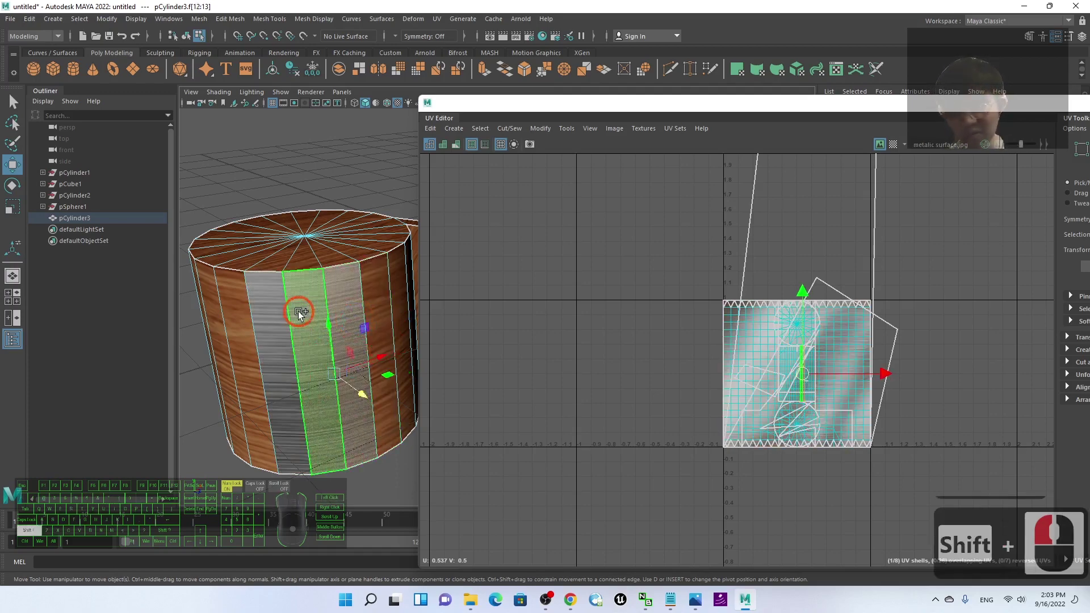
pyautogui.keyDown('shift'); pyautogui.click(264, 312); pyautogui.keyUp('shift')
pyautogui.scroll(10, 816, 368)
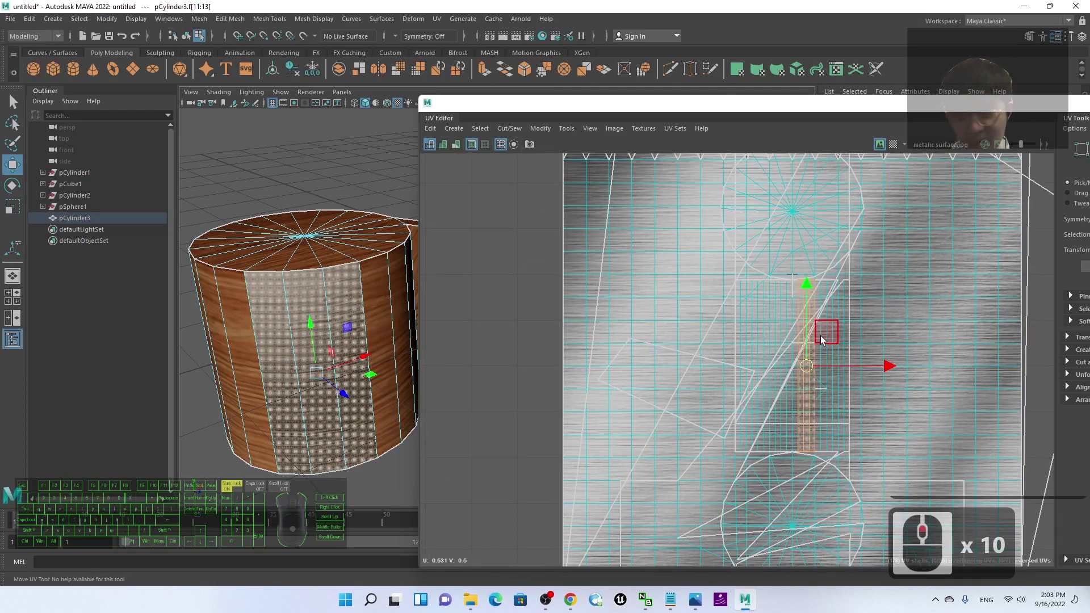
pyautogui.click(514, 129)
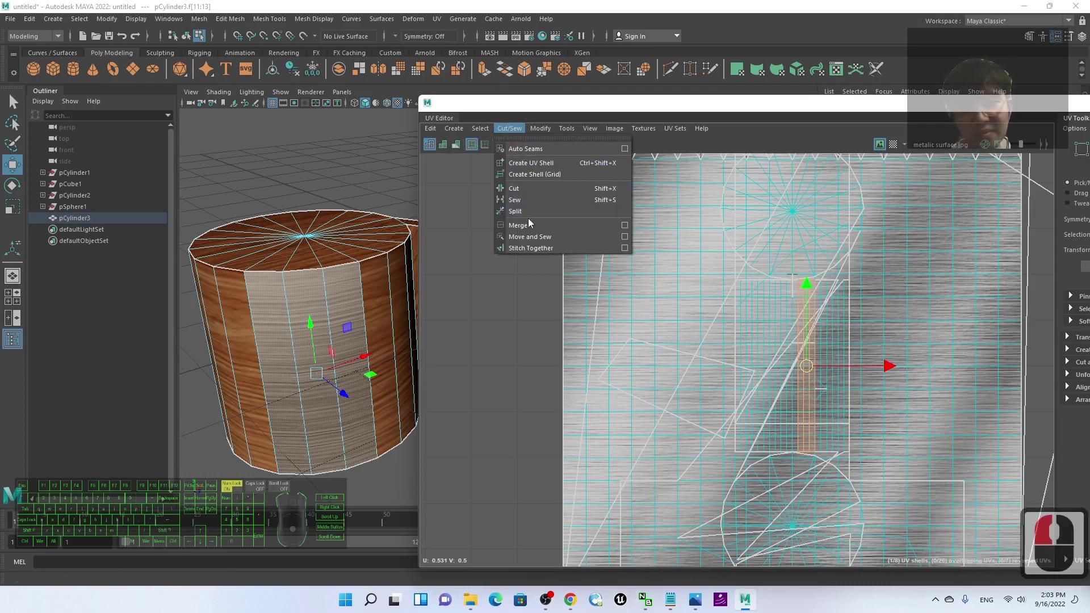
# Split the cylinder's UVs along the selected edges with Cut/Sew.
pyautogui.click(535, 187)
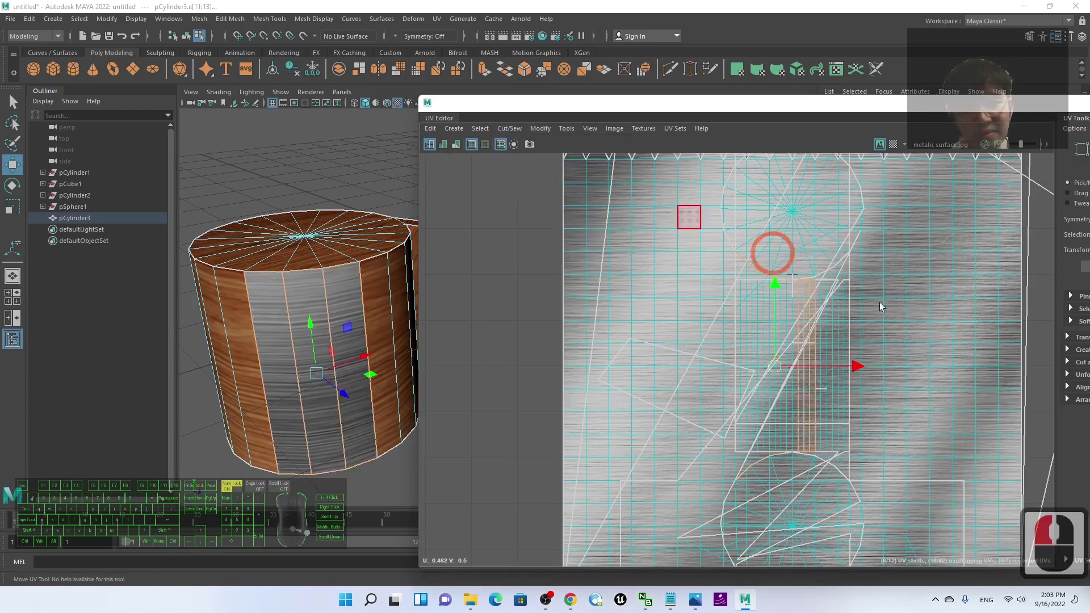
pyautogui.click(730, 409)
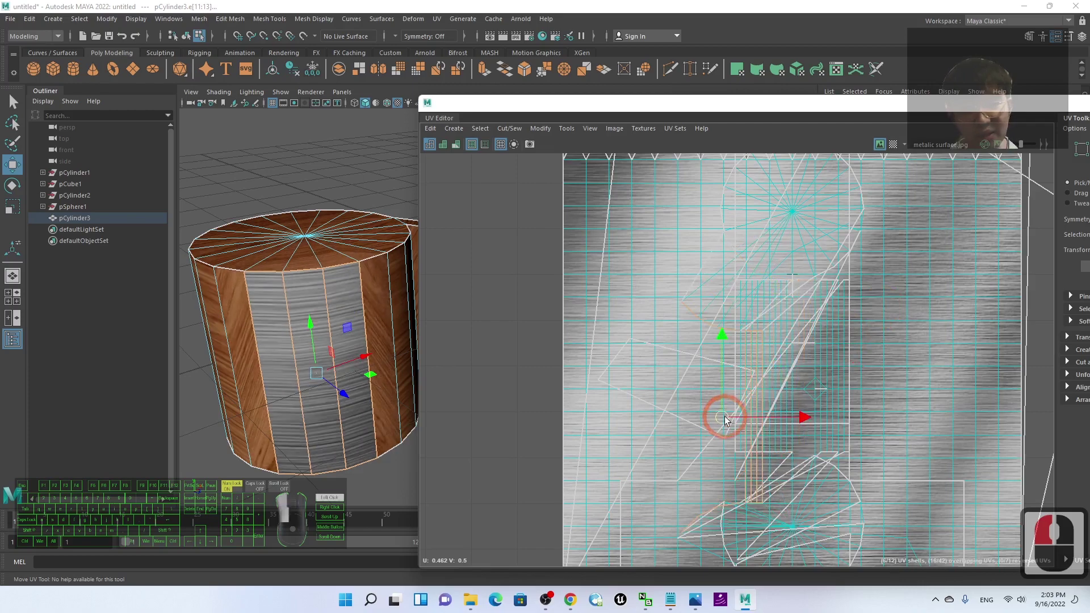
pyautogui.hotkey('ctrl', 'z')
pyautogui.scroll(14, 817, 284)
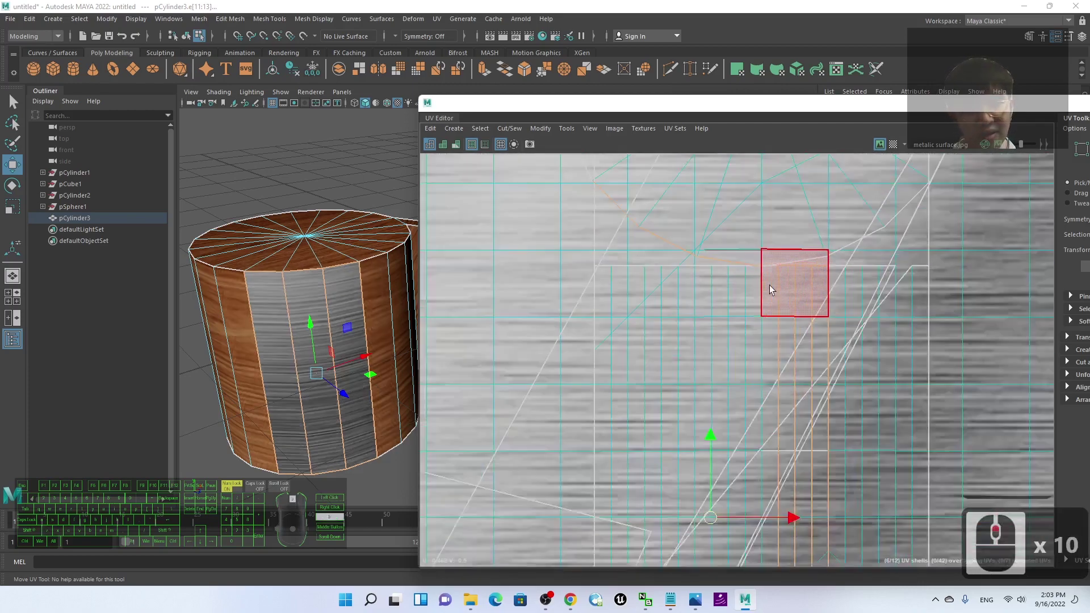
pyautogui.scroll(-9, 815, 287)
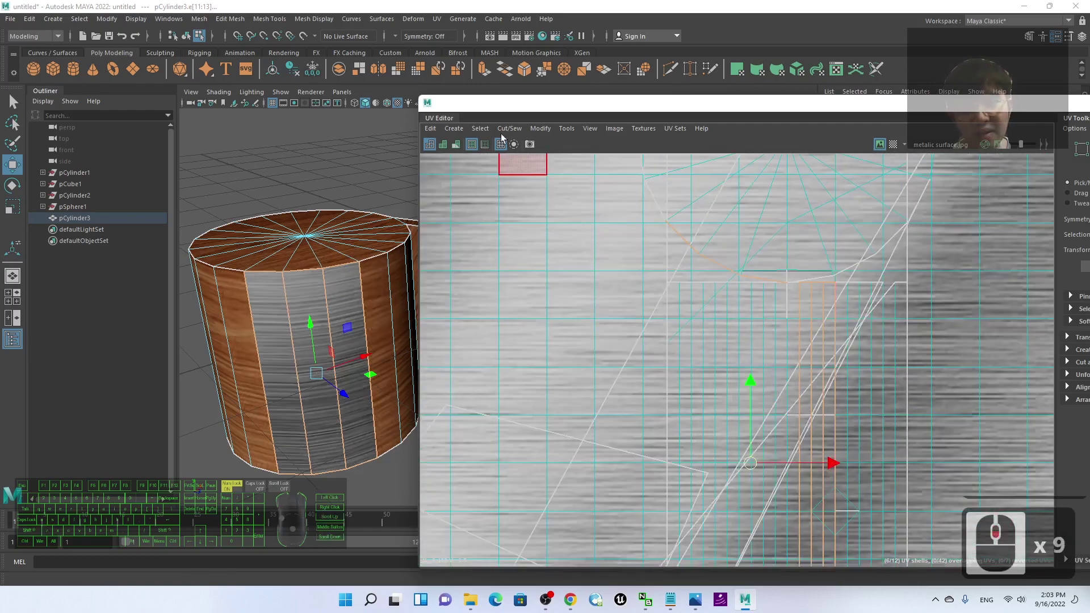
pyautogui.click(510, 128)
pyautogui.click(524, 213)
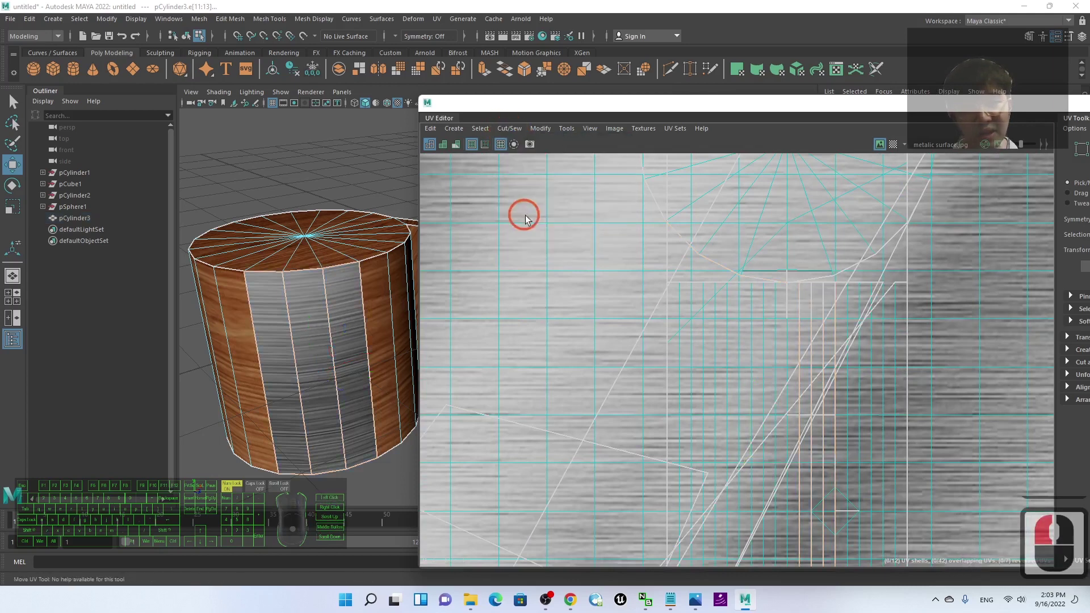
pyautogui.scroll(-1, 878, 454)
# Select the three metallic faces and move their UV shell across the metal texture.
pyautogui.click(357, 367)
pyautogui.keyDown('shift'); pyautogui.click(307, 365); pyautogui.keyUp('shift')
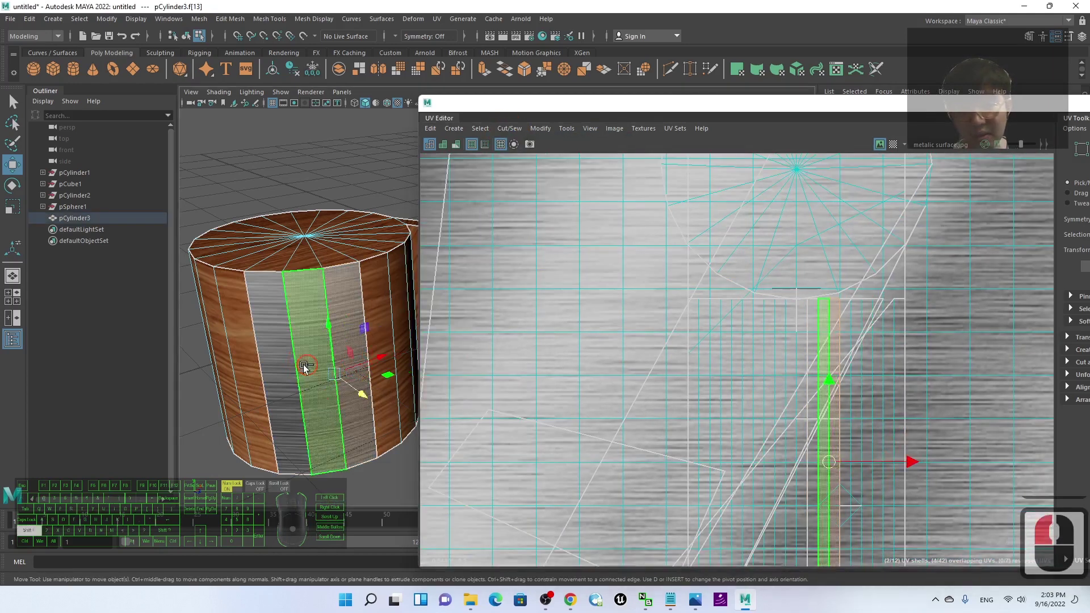
pyautogui.keyDown('shift'); pyautogui.click(285, 360); pyautogui.keyUp('shift')
pyautogui.moveTo(823, 462); pyautogui.dragTo(677, 378)
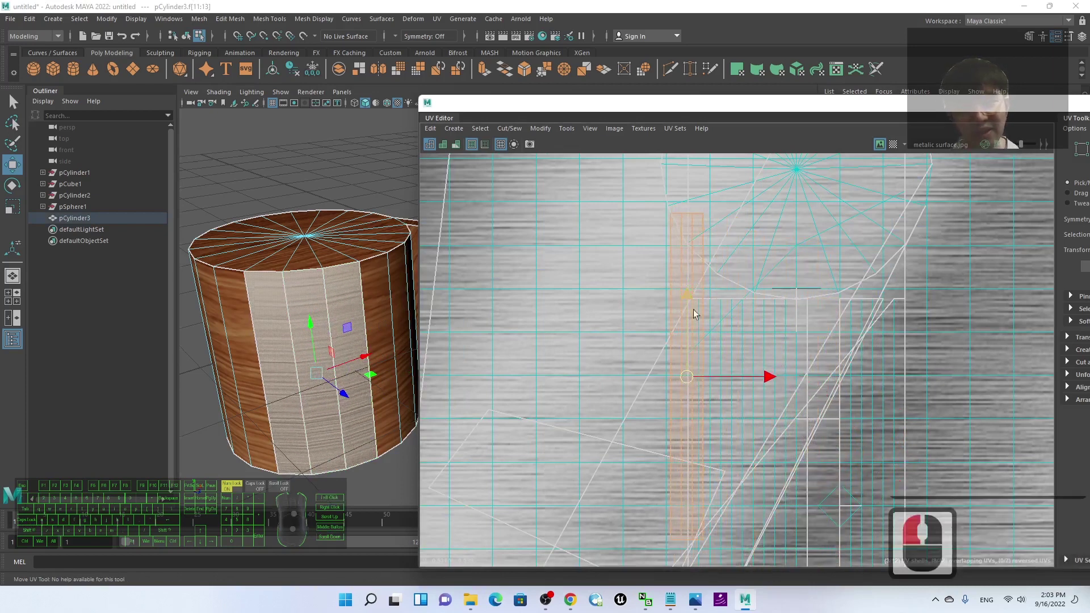
# Shorten the UV shell vertically and rotate it to lie nearly horizontal.
pyautogui.press('r')
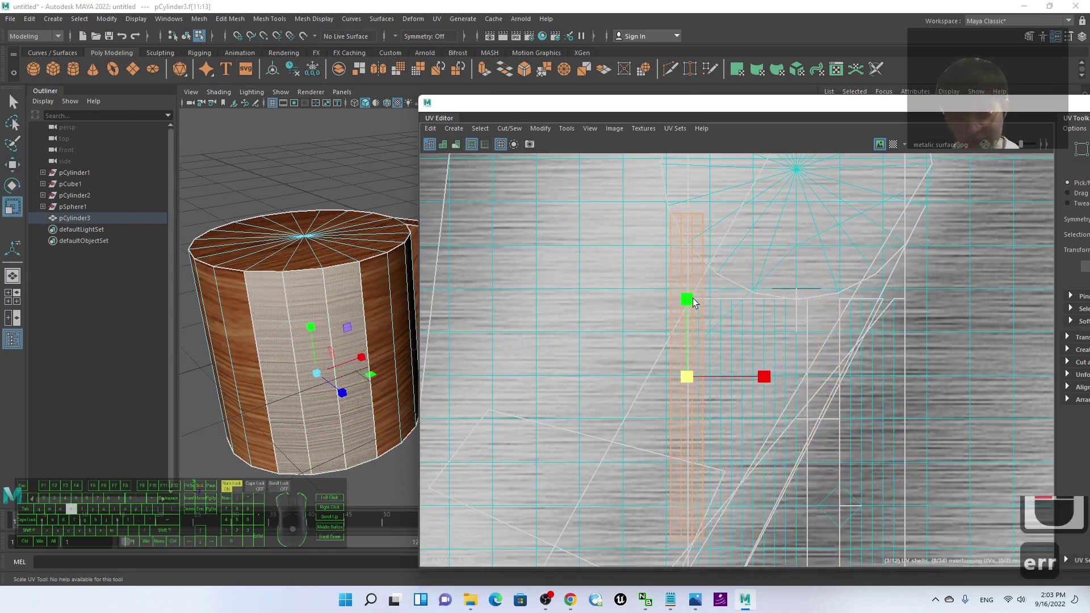
pyautogui.moveTo(687, 299)
pyautogui.mouseDown()
pyautogui.moveTo(696, 382)
pyautogui.moveTo(694, 288)
pyautogui.moveTo(693, 301)
pyautogui.mouseUp()
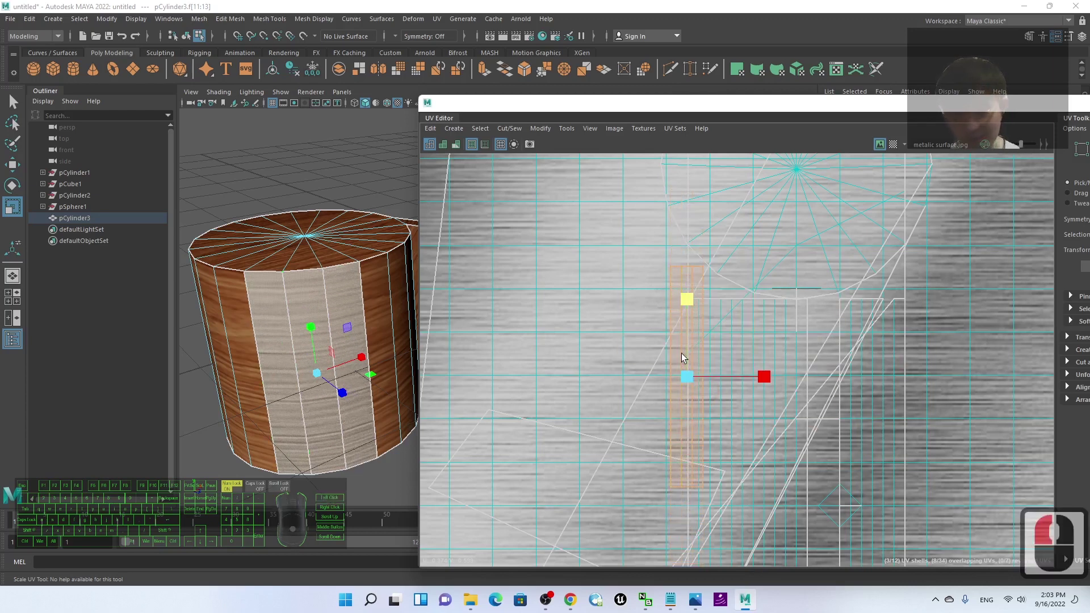
pyautogui.press('e')
pyautogui.press('r')
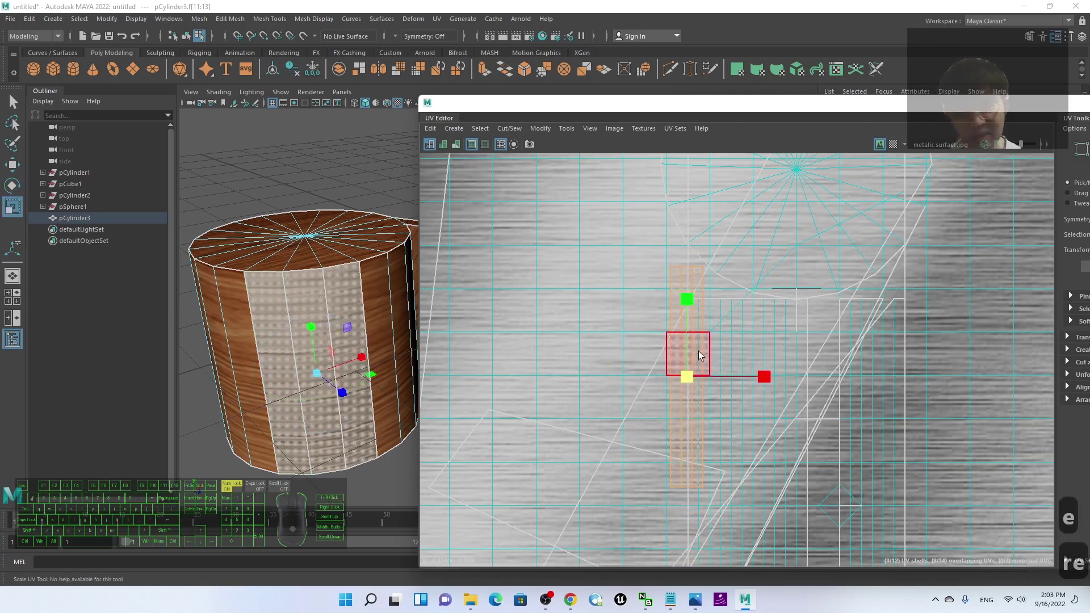
pyautogui.press('e')
pyautogui.moveTo(706, 304); pyautogui.dragTo(632, 368)
pyautogui.click(470, 353)
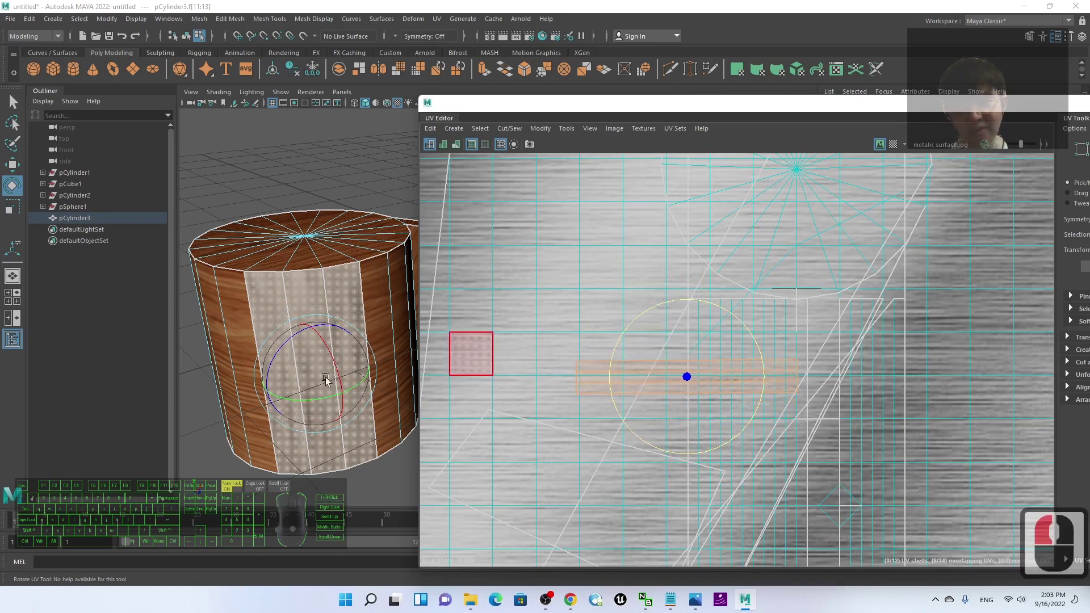
# Clear the face selection, pan to the attached arm, and bring the Notepad notes over the editor.
pyautogui.scroll(-2, 338, 452)
pyautogui.click(362, 430)
pyautogui.scroll(2, 363, 430)
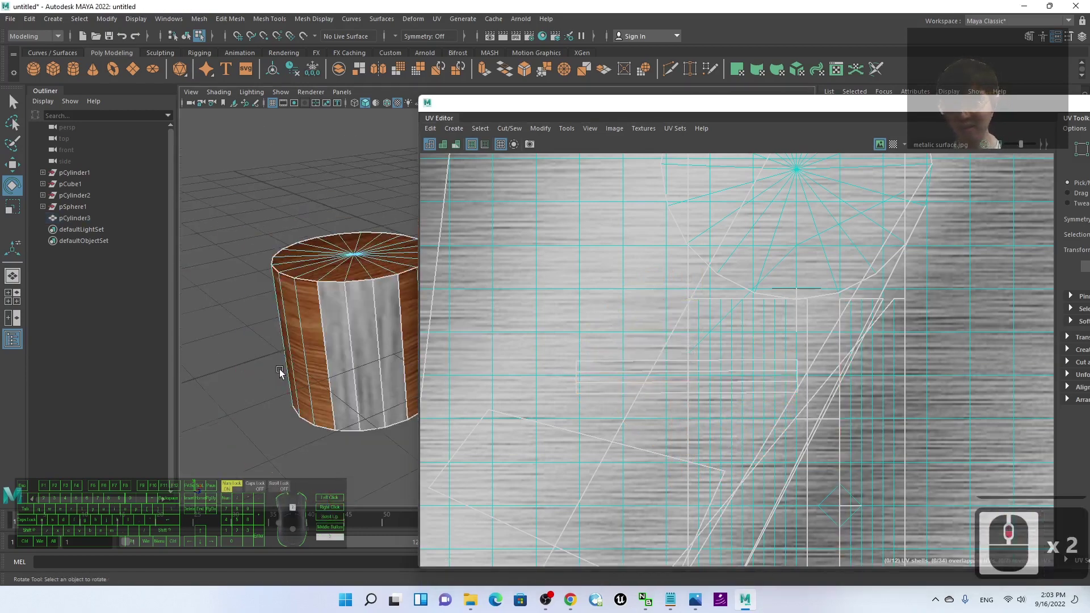
pyautogui.scroll(-2, 251, 408)
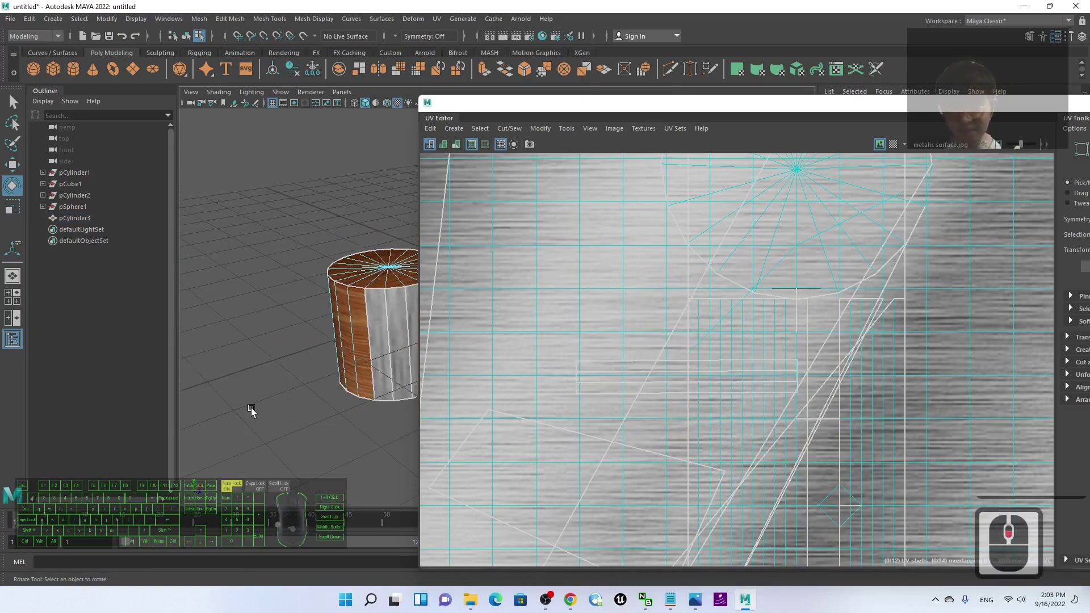
pyautogui.keyDown('alt'); pyautogui.moveTo(366, 408); pyautogui.dragTo(279, 419, button='middle'); pyautogui.keyUp('alt')
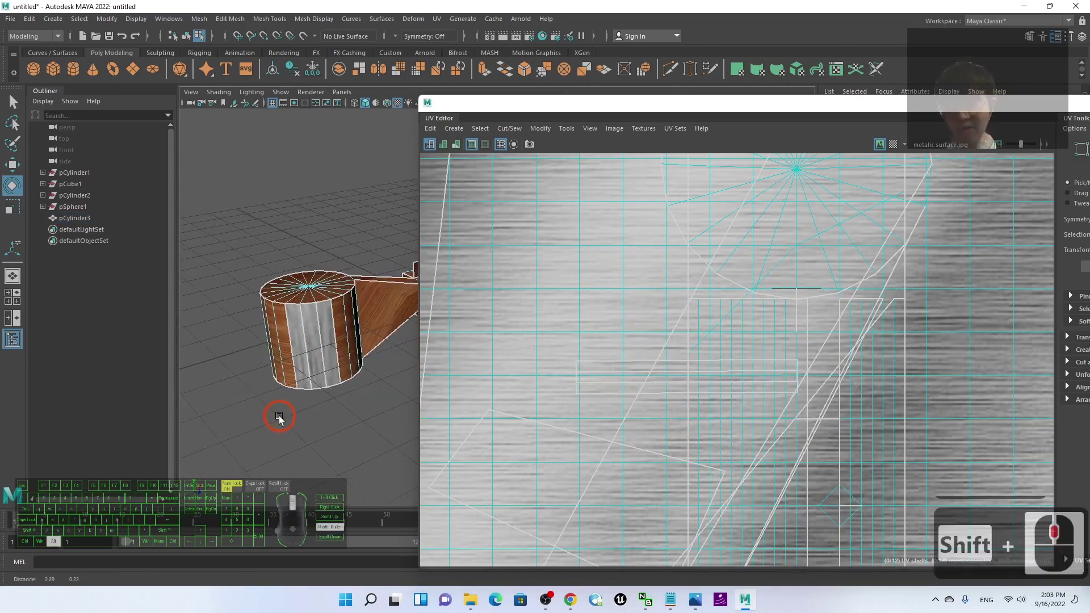
pyautogui.moveTo(0, 170); pyautogui.dragTo(801, 144)
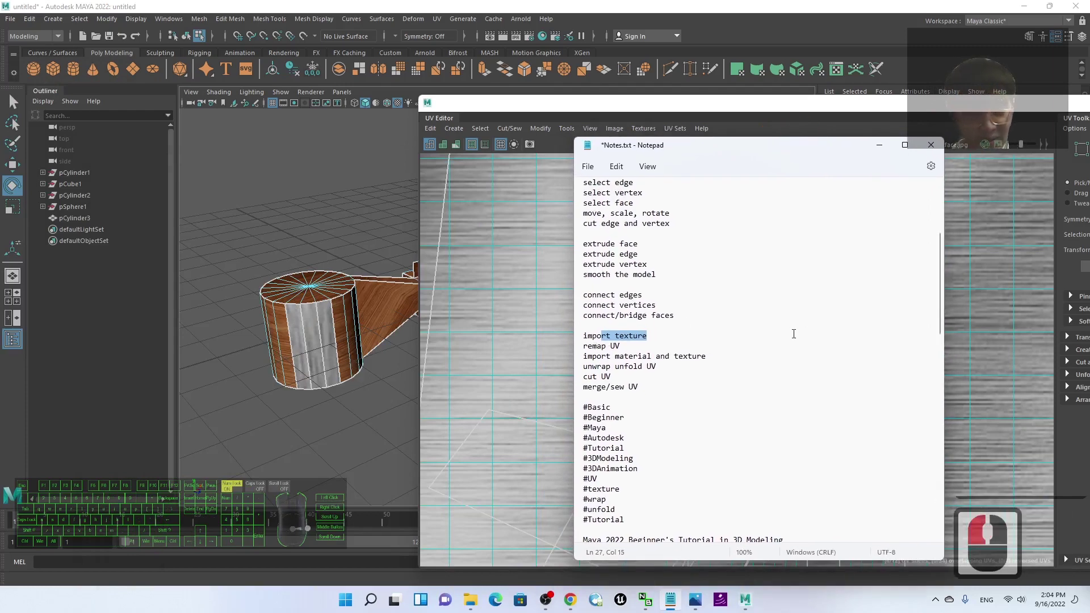
# Highlight the remap UV and unwrap/unfold UV steps in Notes.txt.
pyautogui.click(639, 342)
pyautogui.click(589, 339)
pyautogui.moveTo(606, 337); pyautogui.dragTo(689, 359)
pyautogui.moveTo(592, 366); pyautogui.dragTo(624, 388)
# Slide Notepad off screen and select the cylinder's dark side face f[14].
pyautogui.moveTo(752, 152); pyautogui.dragTo(0, 153)
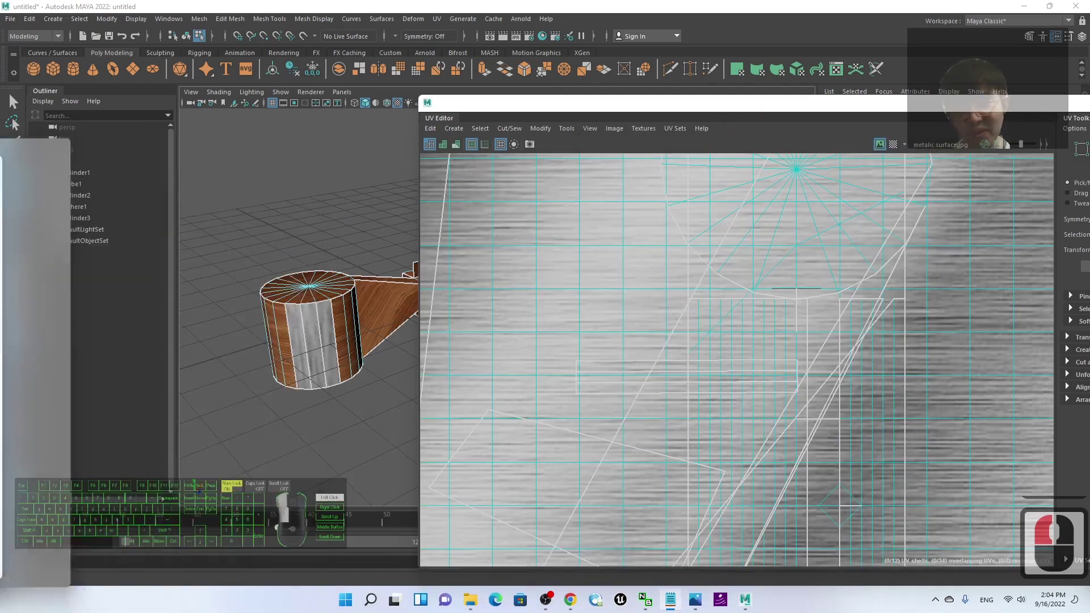
pyautogui.click(504, 287)
pyautogui.scroll(1, 450, 357)
pyautogui.scroll(3, 321, 322)
pyautogui.scroll(-2, 322, 322)
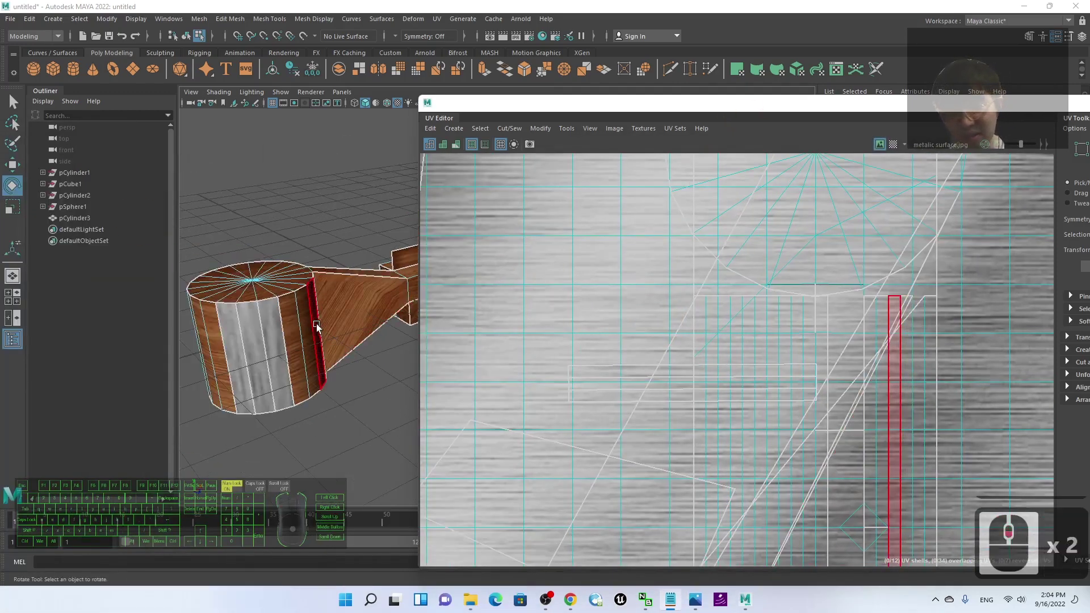
pyautogui.click(297, 319)
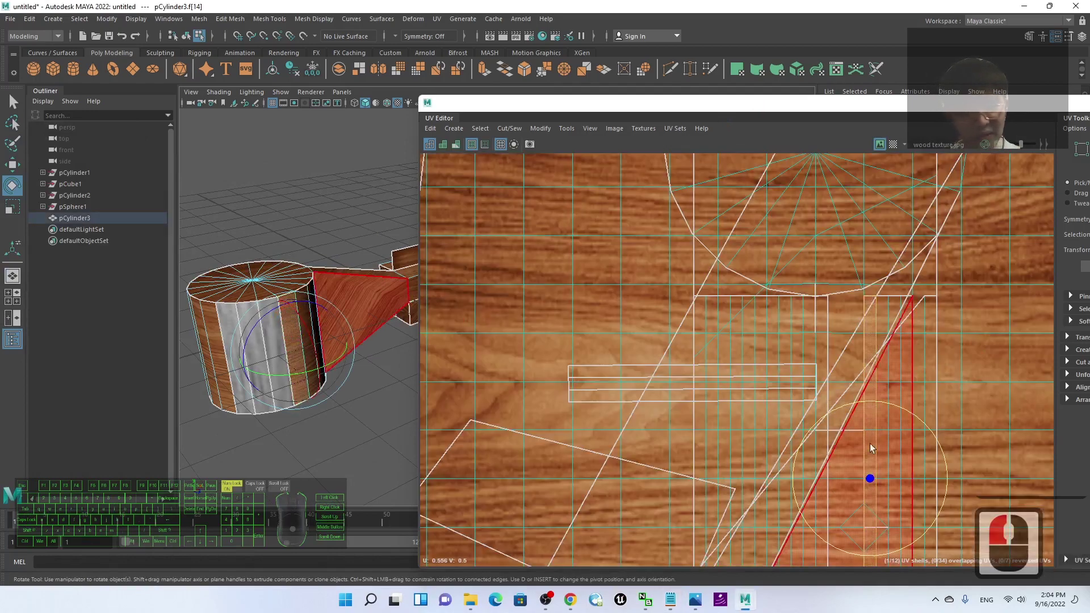
pyautogui.scroll(-3, 872, 448)
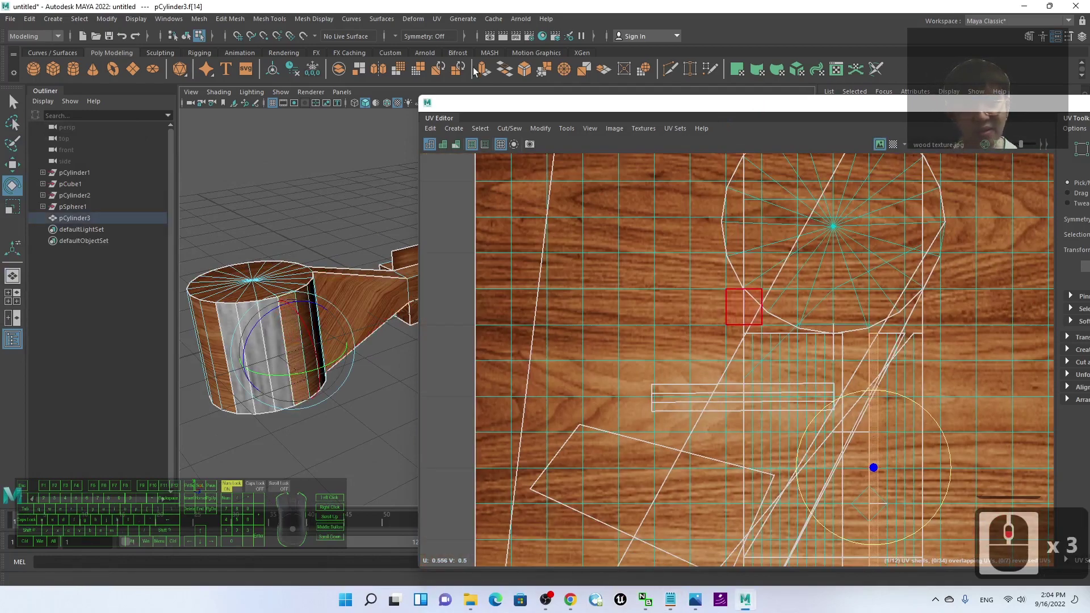
# Split face f[14]'s UVs into their own shell and move it onto the wood texture.
pyautogui.click(507, 128)
pyautogui.click(523, 211)
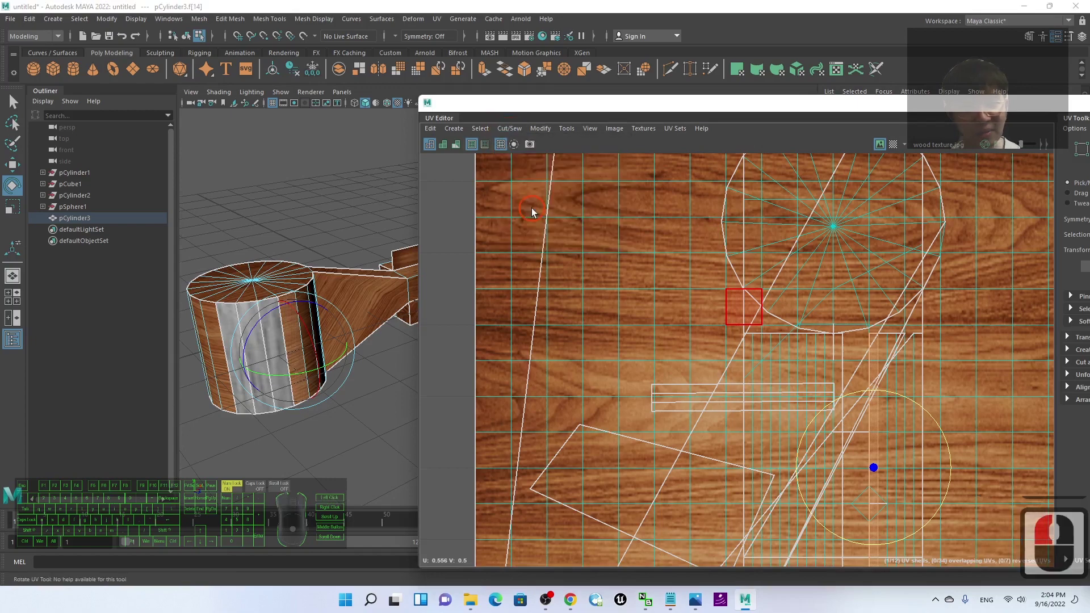
pyautogui.press('w')
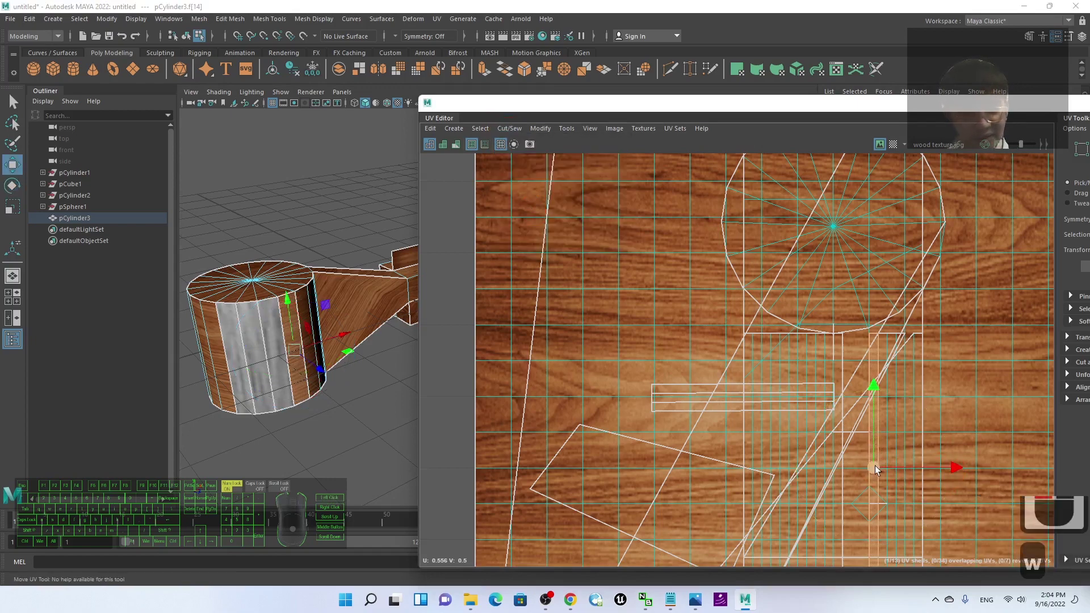
pyautogui.moveTo(875, 462); pyautogui.dragTo(690, 429)
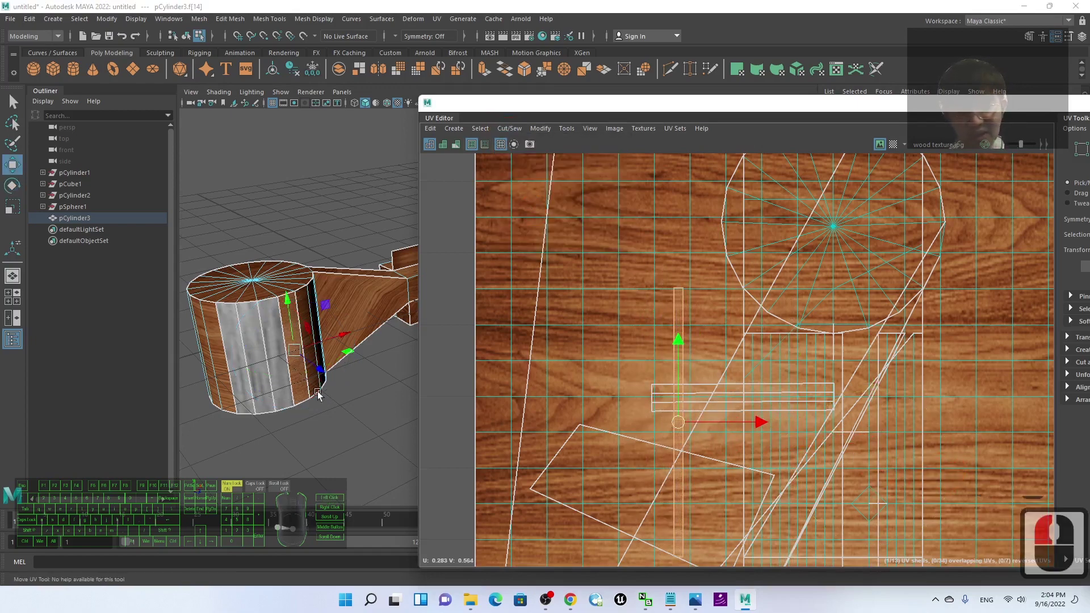
pyautogui.scroll(3, 292, 377)
pyautogui.scroll(-1, 284, 381)
pyautogui.keyDown('shift'); pyautogui.moveTo(281, 381); pyautogui.dragTo(386, 381, button='middle'); pyautogui.keyUp('shift')
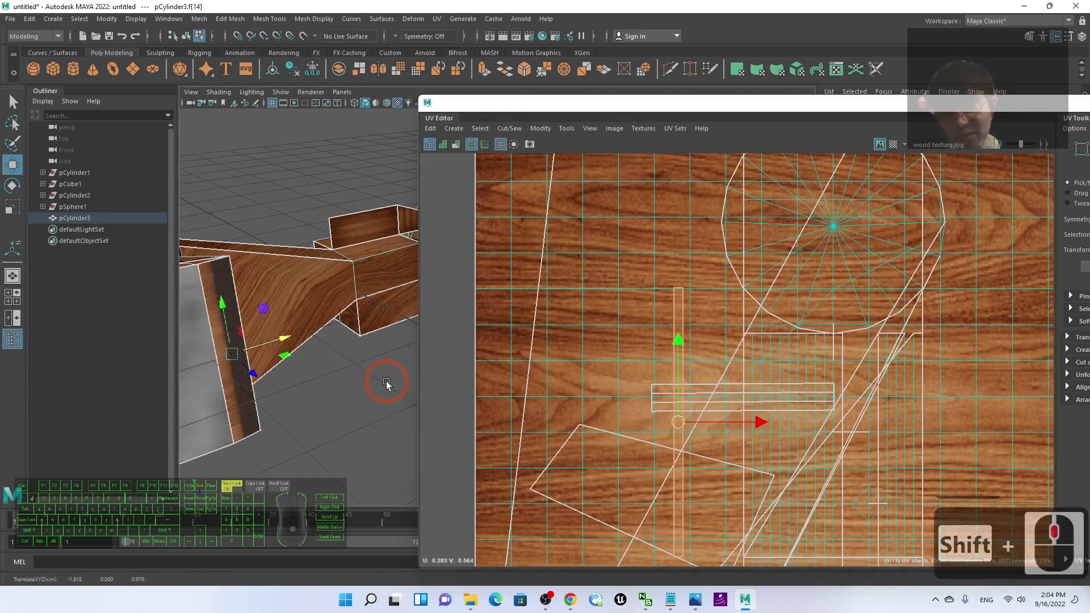
pyautogui.hotkey('ctrl', 'z')
# Reposition the f[14] UV strip on the wood, widen it slightly and squash it vertically.
pyautogui.keyDown('alt'); pyautogui.moveTo(386, 380); pyautogui.dragTo(387, 422); pyautogui.keyUp('alt')
pyautogui.keyDown('alt'); pyautogui.moveTo(387, 422); pyautogui.dragTo(404, 421, button='middle'); pyautogui.keyUp('alt')
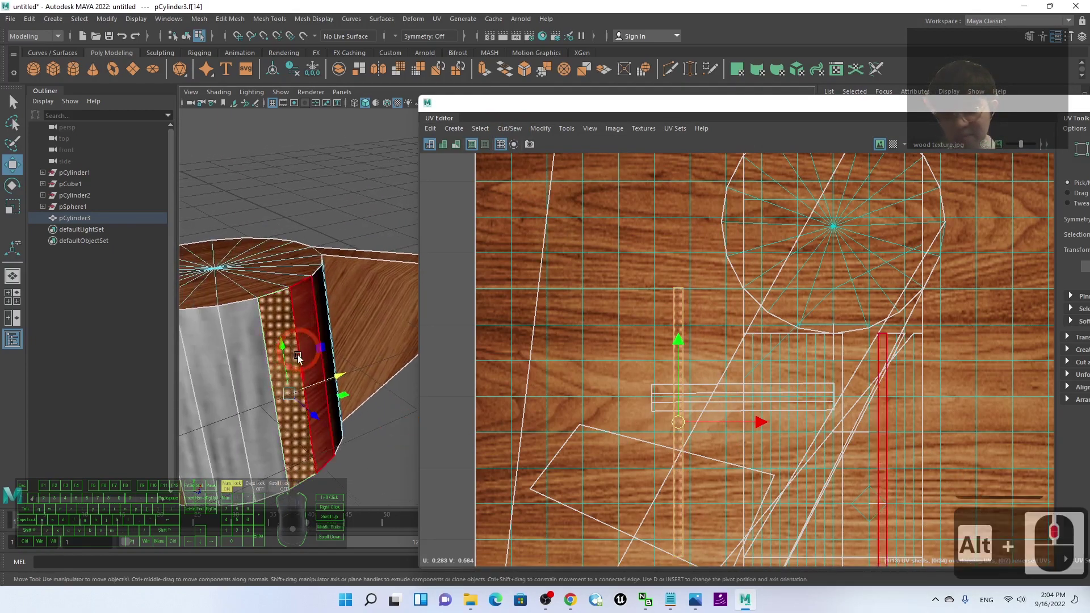
pyautogui.moveTo(678, 424); pyautogui.dragTo(725, 320)
pyautogui.press('r')
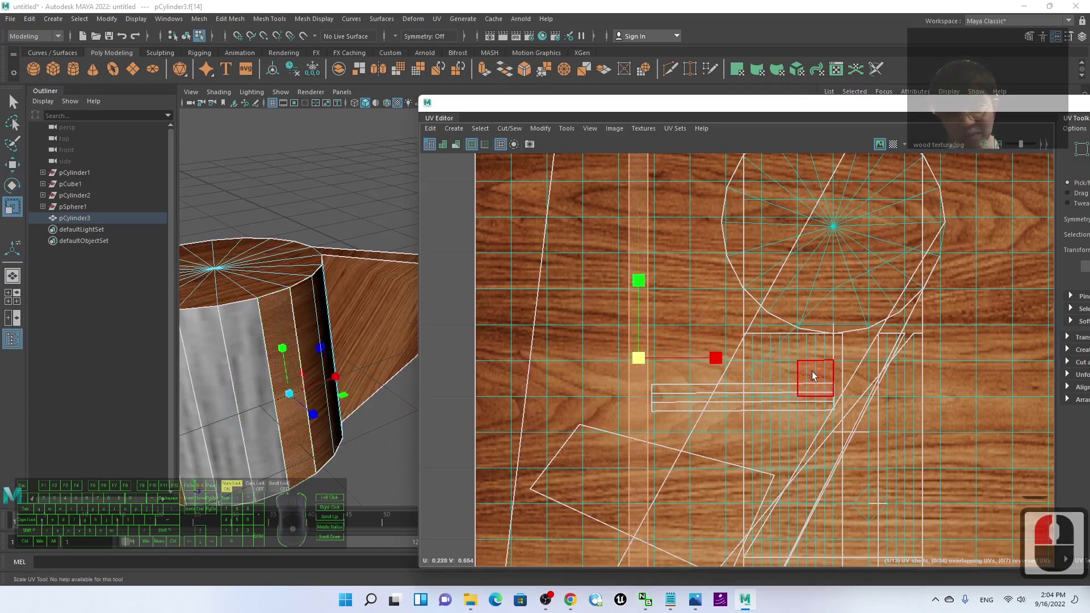
pyautogui.moveTo(718, 358); pyautogui.dragTo(923, 378)
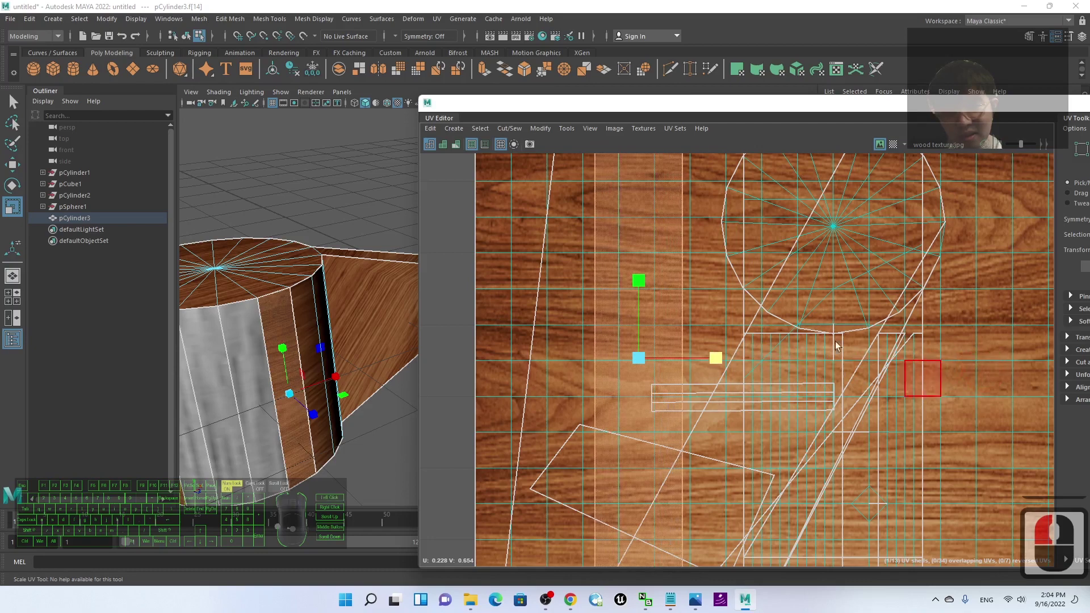
pyautogui.moveTo(635, 282); pyautogui.dragTo(543, 343)
pyautogui.press('w')
# Deselect the face and pan the view over to the sphere.
pyautogui.click(401, 436)
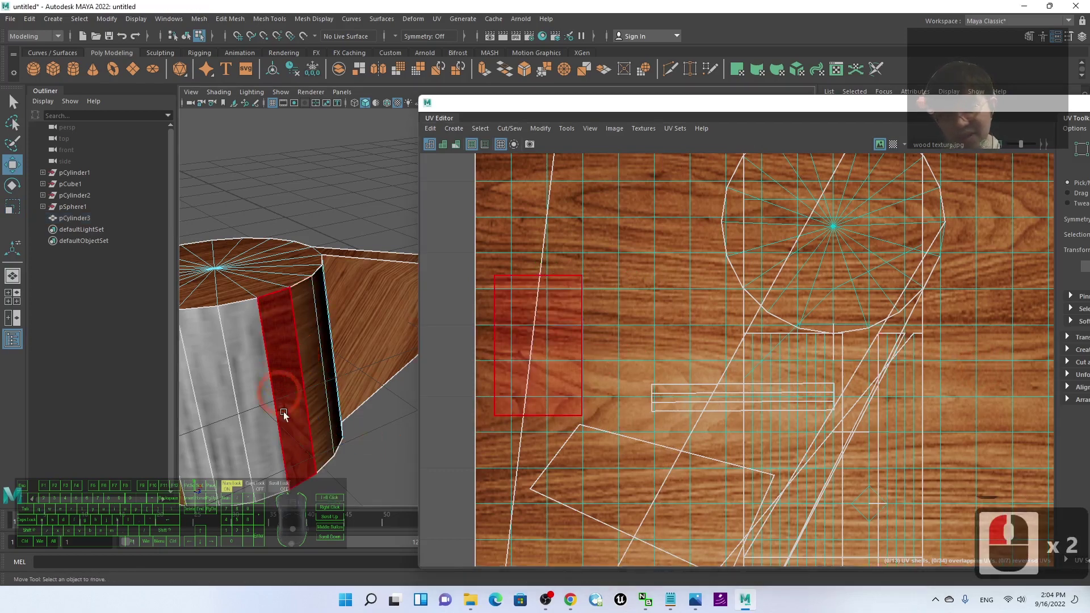
pyautogui.click(421, 455)
pyautogui.scroll(-3, 549, 360)
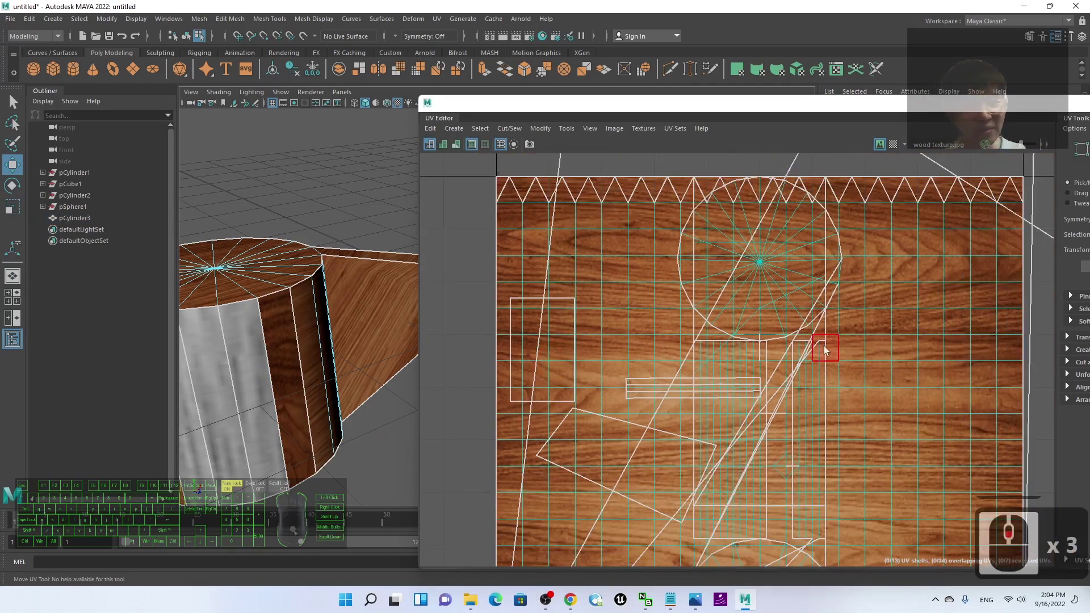
pyautogui.scroll(-5, 341, 337)
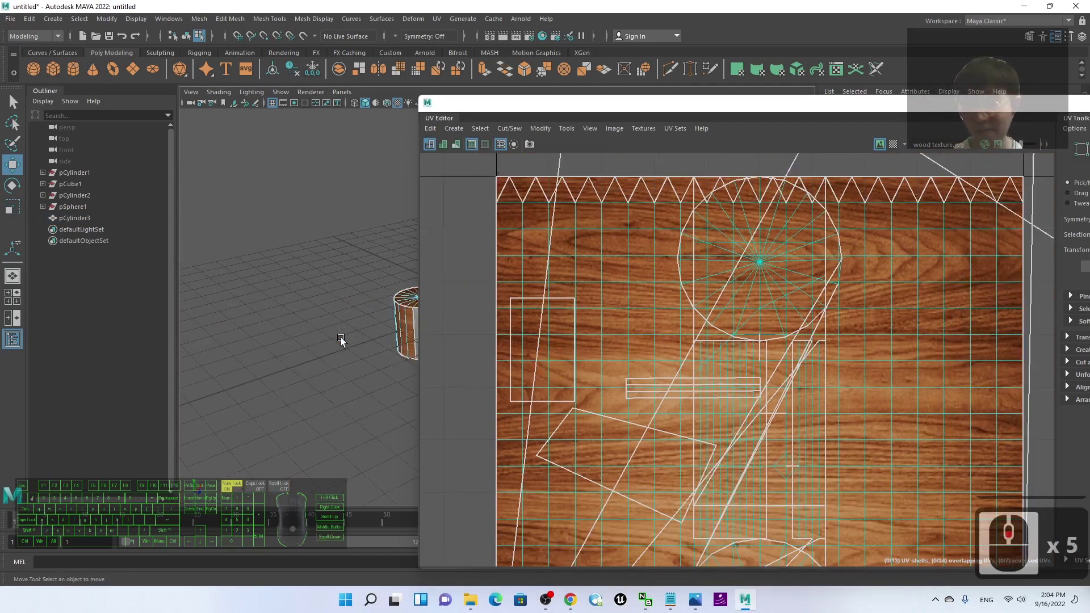
pyautogui.scroll(3, 341, 343)
pyautogui.keyDown('alt'); pyautogui.moveTo(372, 405); pyautogui.dragTo(213, 404, button='middle'); pyautogui.keyUp('alt')
pyautogui.scroll(-2, 300, 396)
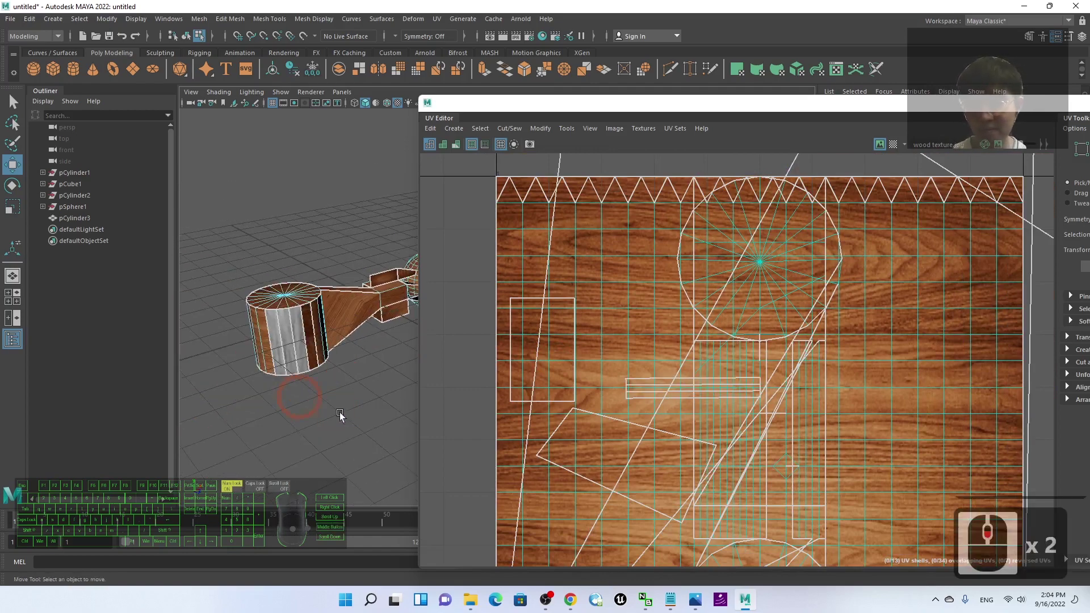
# Scroll through and highlight the Tutorial Summary list in Notes.txt, then put Notepad away and refocus Maya.
pyautogui.moveTo(0, 151); pyautogui.dragTo(567, 146)
pyautogui.scroll(-3, 476, 381)
pyautogui.scroll(4, 523, 368)
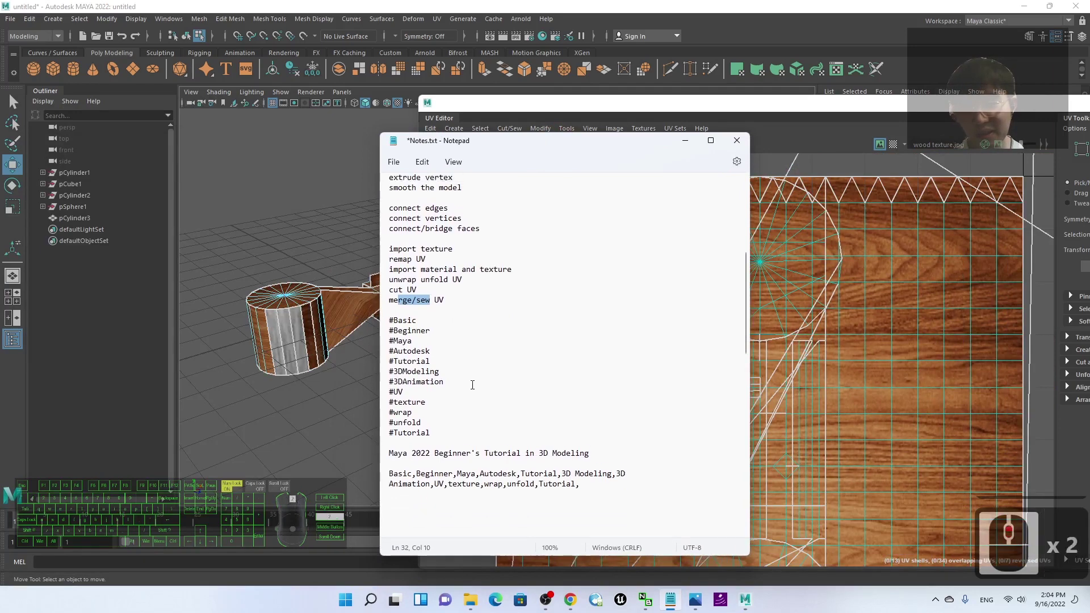
pyautogui.moveTo(461, 427); pyautogui.dragTo(418, 262)
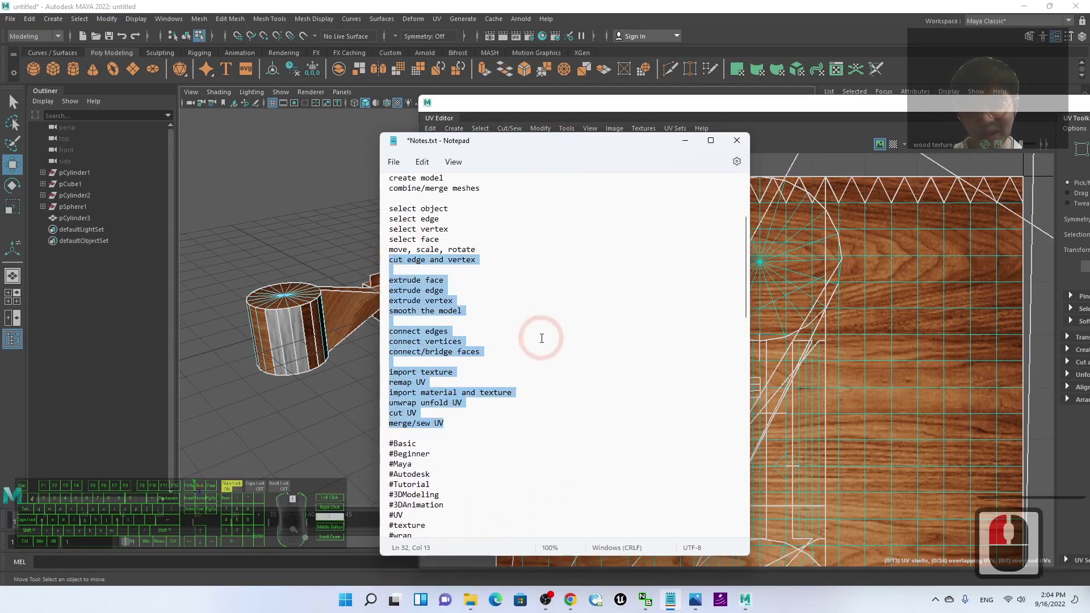
pyautogui.scroll(4, 443, 314)
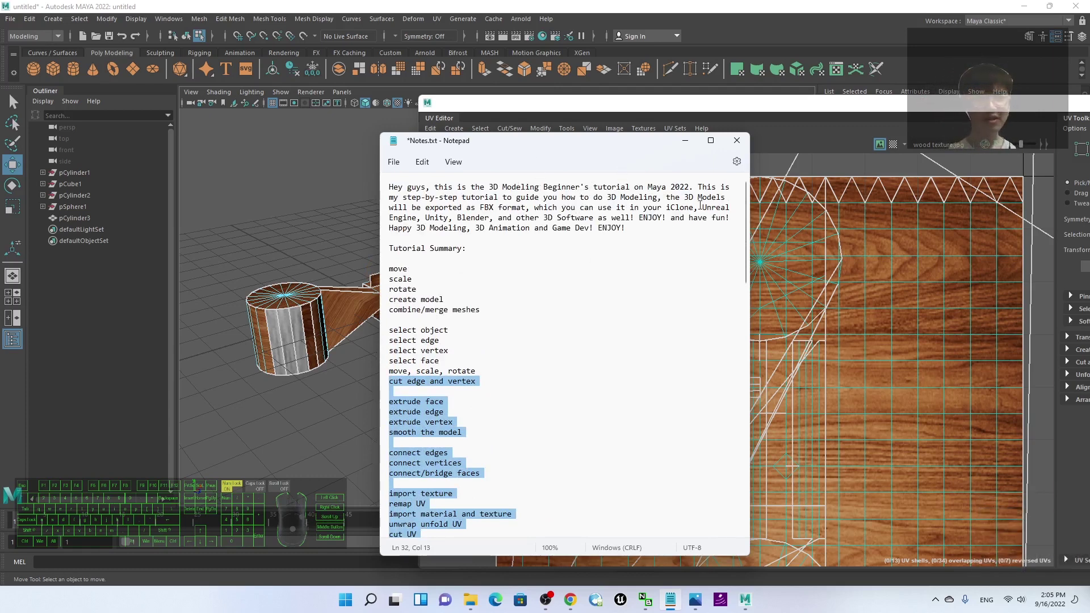
pyautogui.scroll(-2, 466, 420)
pyautogui.scroll(1, 514, 453)
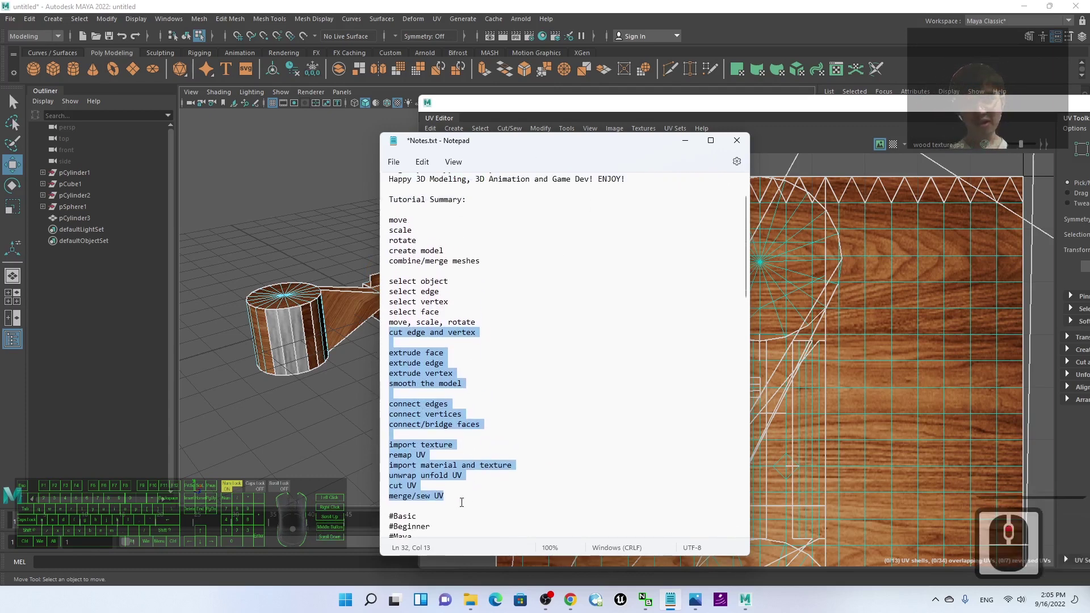
pyautogui.moveTo(463, 491); pyautogui.dragTo(377, 217)
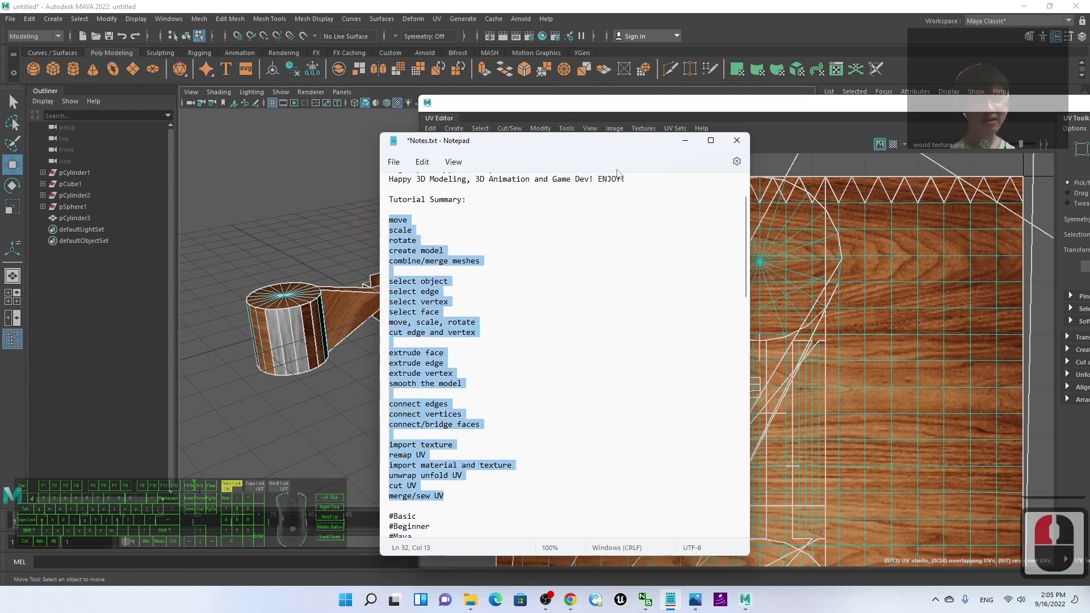
pyautogui.moveTo(620, 144); pyautogui.dragTo(0, 91)
pyautogui.click(380, 5)
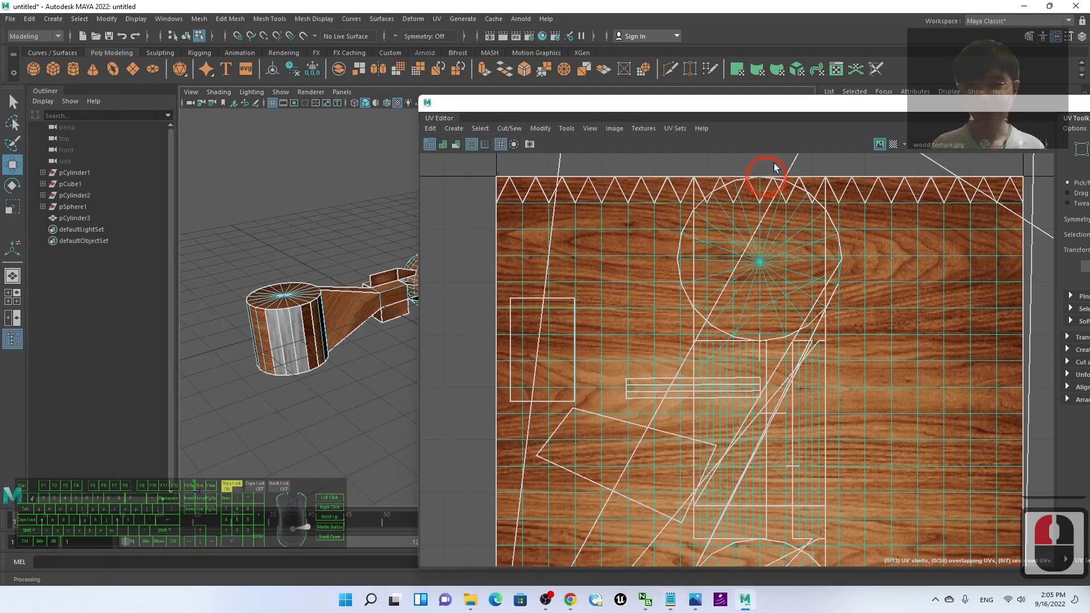
# Close the UV Editor and orbit, pan and zoom around the wood-and-metal cylinder, cube and sphere.
pyautogui.moveTo(959, 106); pyautogui.dragTo(681, 82)
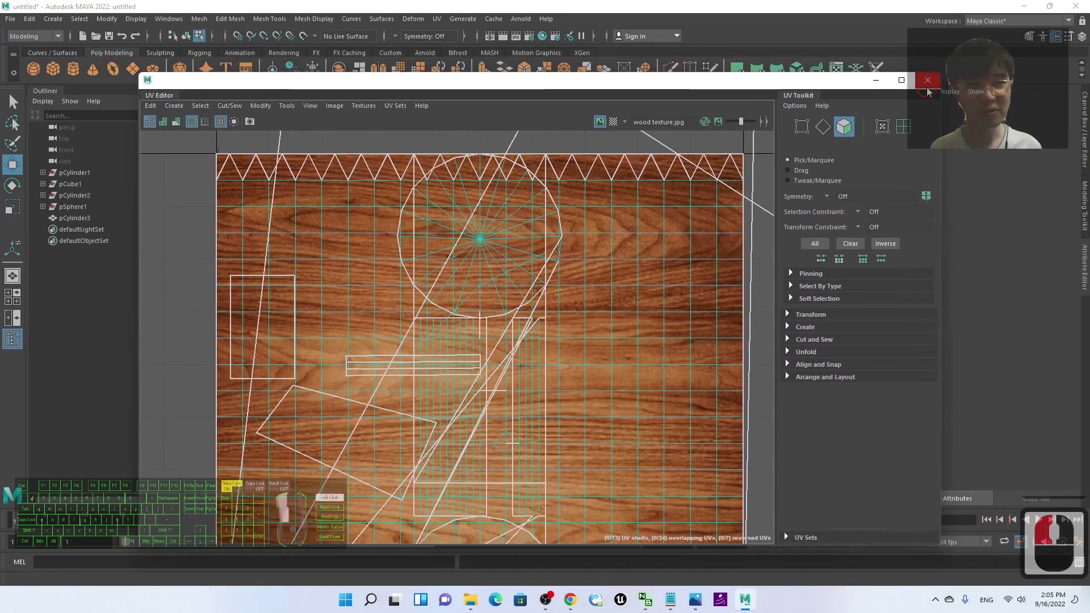
pyautogui.click(928, 85)
pyautogui.scroll(2, 463, 353)
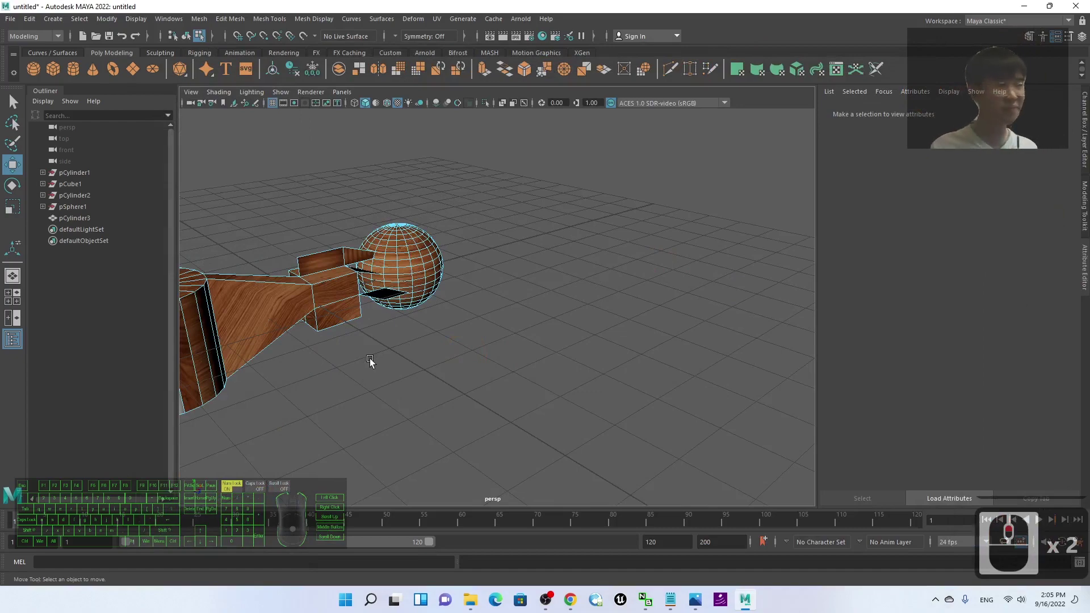
pyautogui.keyDown('alt'); pyautogui.moveTo(372, 368); pyautogui.dragTo(351, 375, button='middle'); pyautogui.keyUp('alt')
pyautogui.keyDown('alt'); pyautogui.moveTo(351, 374); pyautogui.dragTo(426, 386); pyautogui.keyUp('alt')
pyautogui.keyDown('alt'); pyautogui.moveTo(453, 370); pyautogui.dragTo(550, 386, button='middle'); pyautogui.keyUp('alt')
pyautogui.scroll(5, 531, 375)
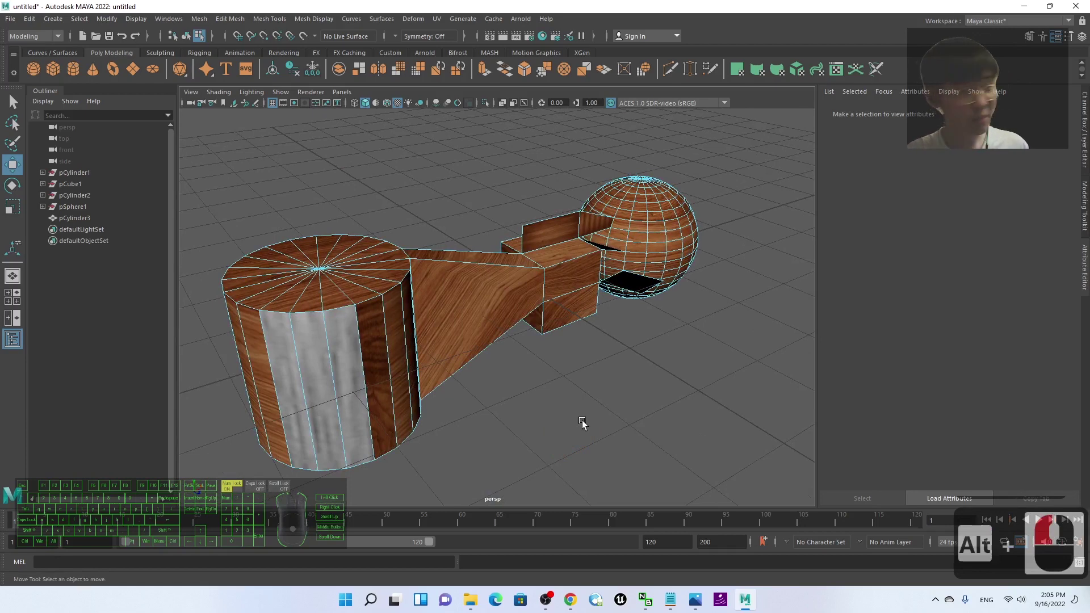
# View the cover.jpg title card in Photos, then switch back to Maya from the taskbar.
pyautogui.click(695, 601)
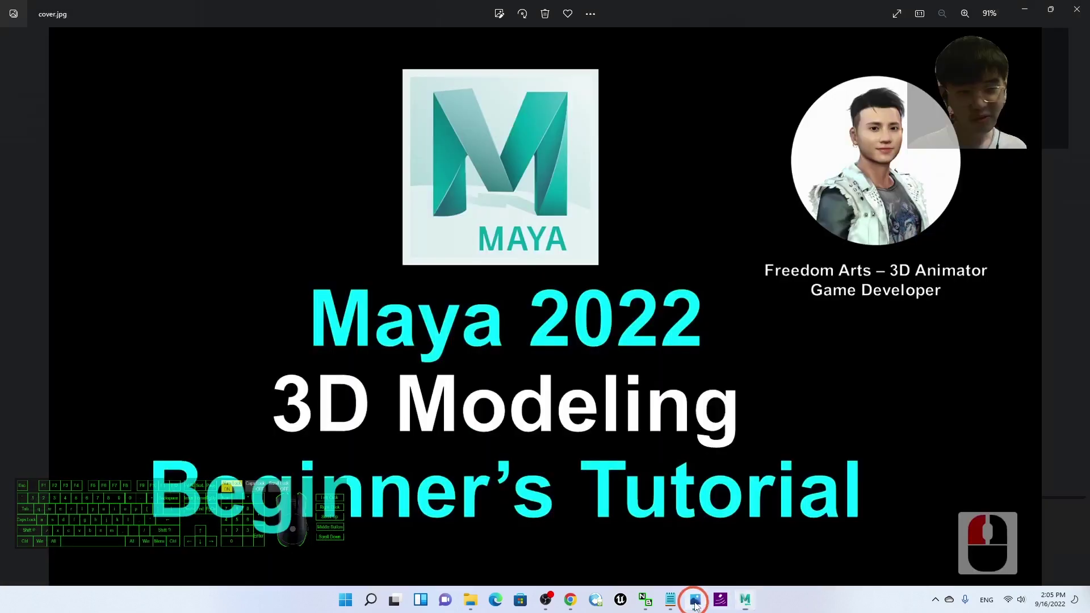
pyautogui.click(405, 342)
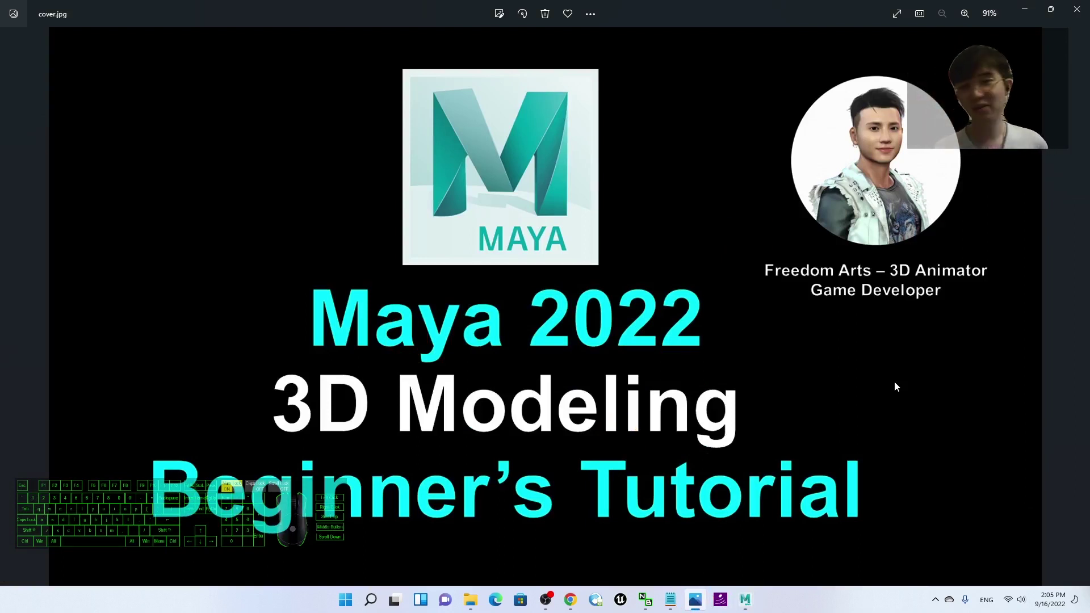
pyautogui.click(746, 600)
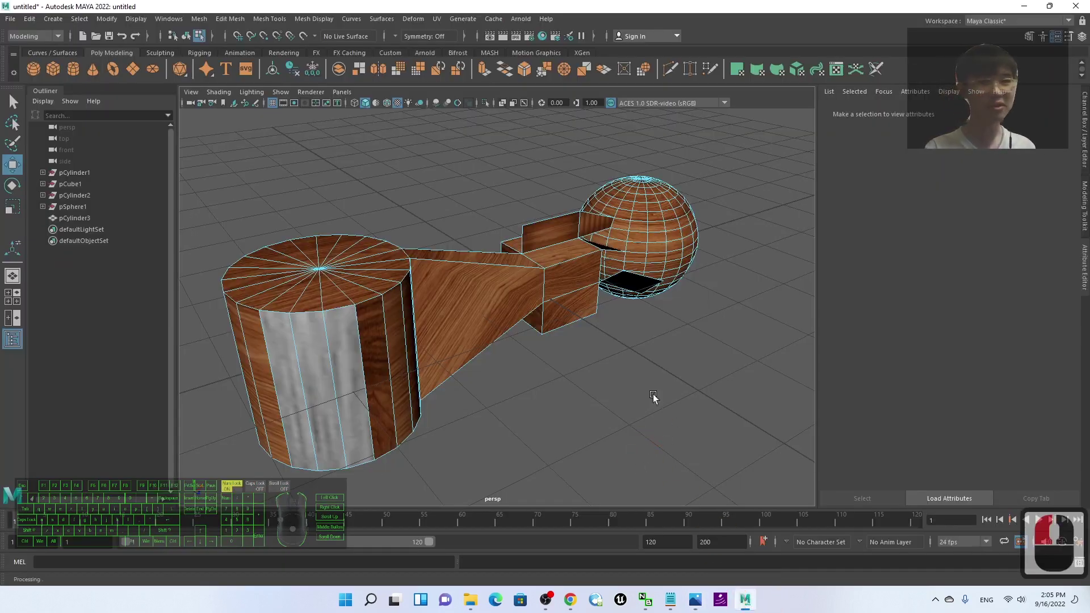
# Deselect everything, restore Maya from full screen, and hide the photo viewer and browser.
pyautogui.scroll(-2, 571, 370)
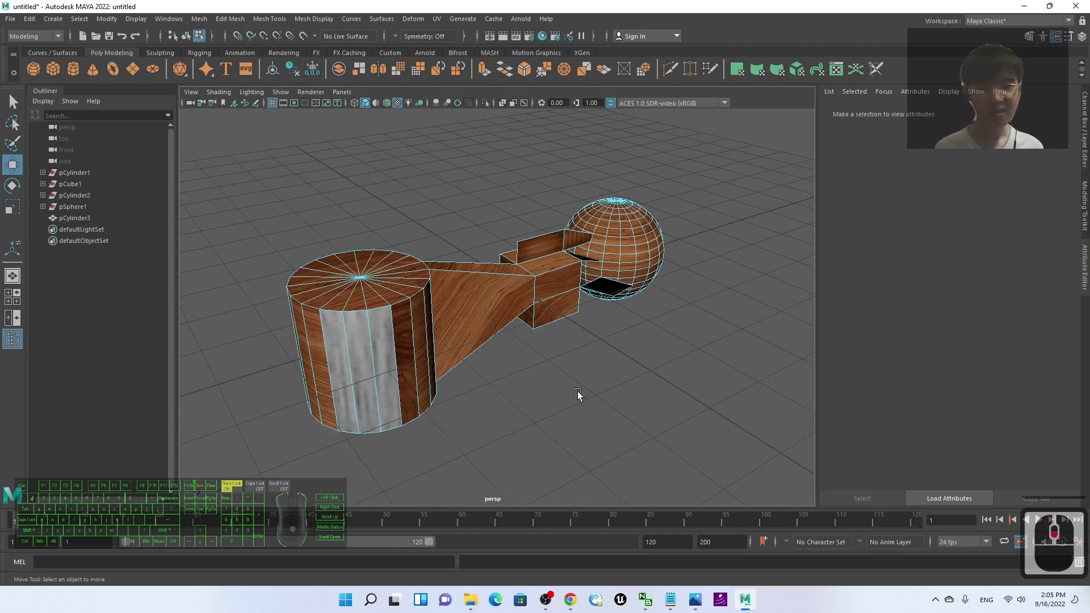
pyautogui.click(576, 390)
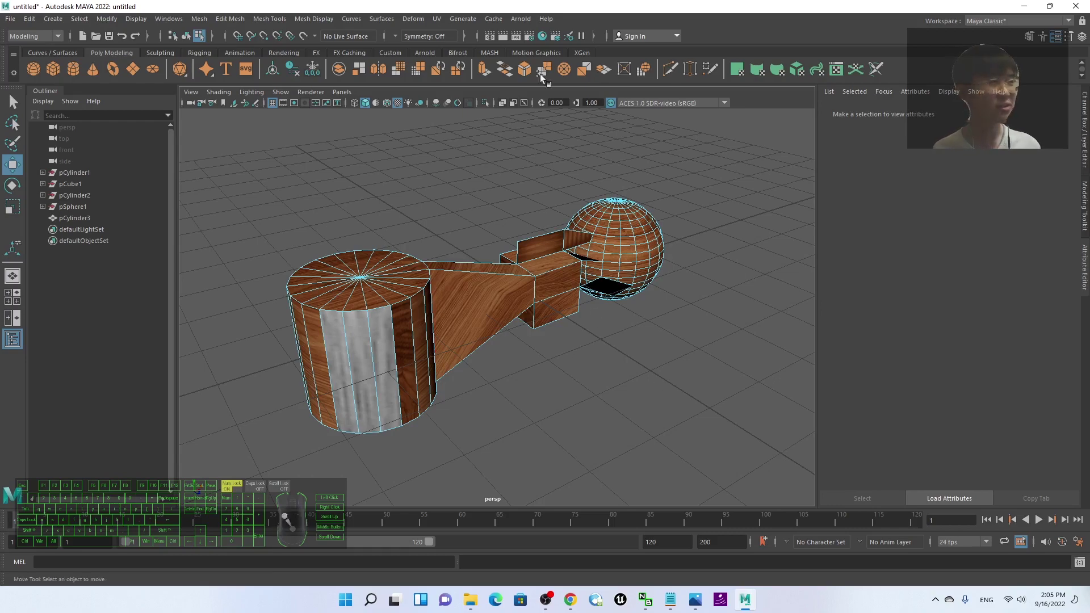
pyautogui.moveTo(550, 4); pyautogui.dragTo(643, 74)
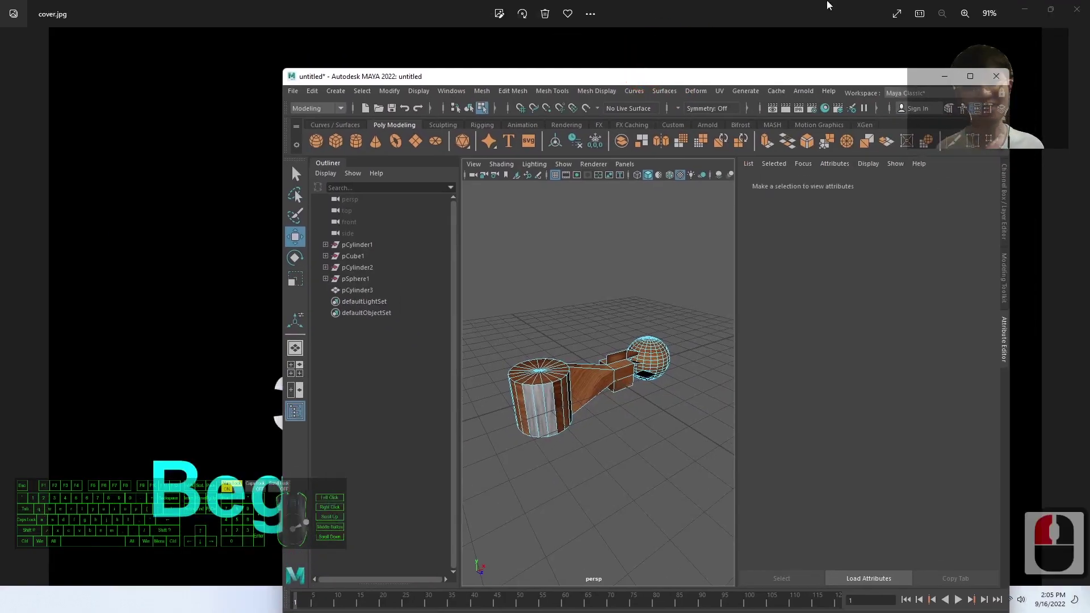
pyautogui.click(1022, 14)
pyautogui.click(993, 5)
pyautogui.click(1009, 6)
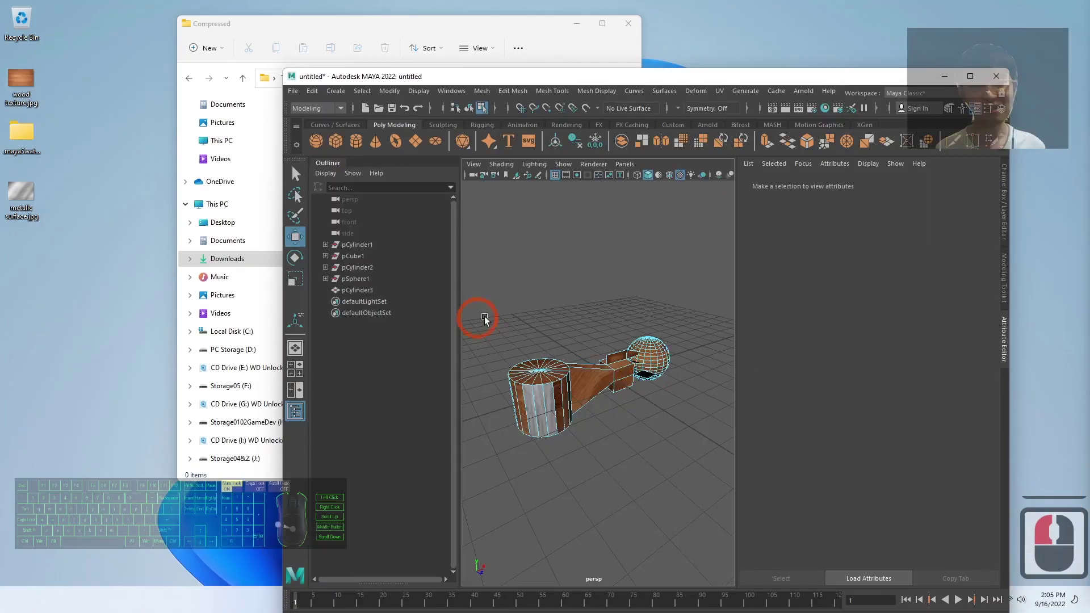
# Save the scene to the Desktop as model01.mb with Save Scene As.
pyautogui.click(293, 90)
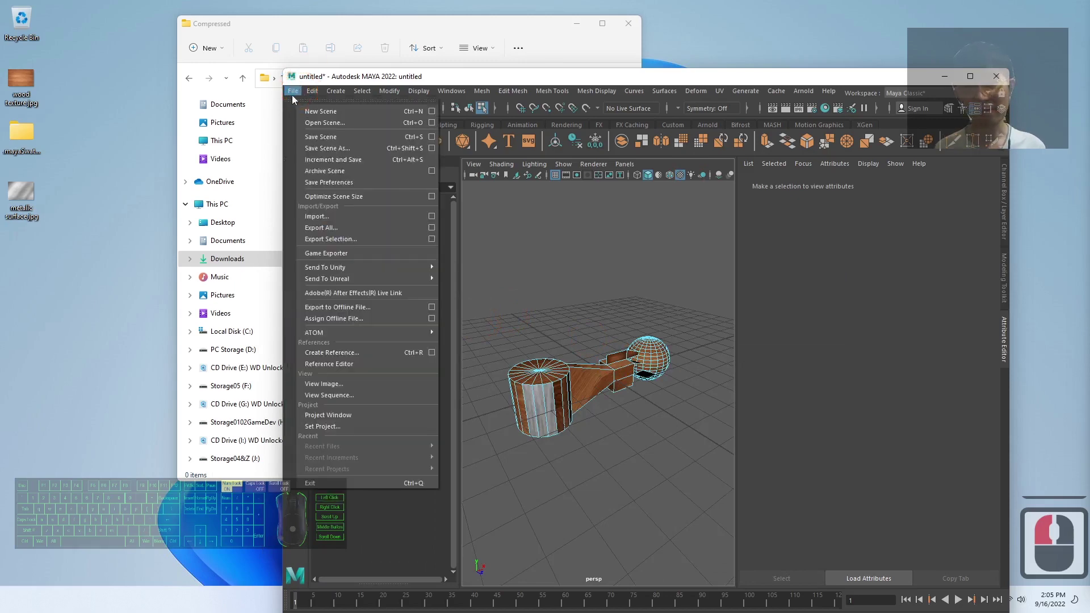
pyautogui.click(322, 149)
pyautogui.click(143, 180)
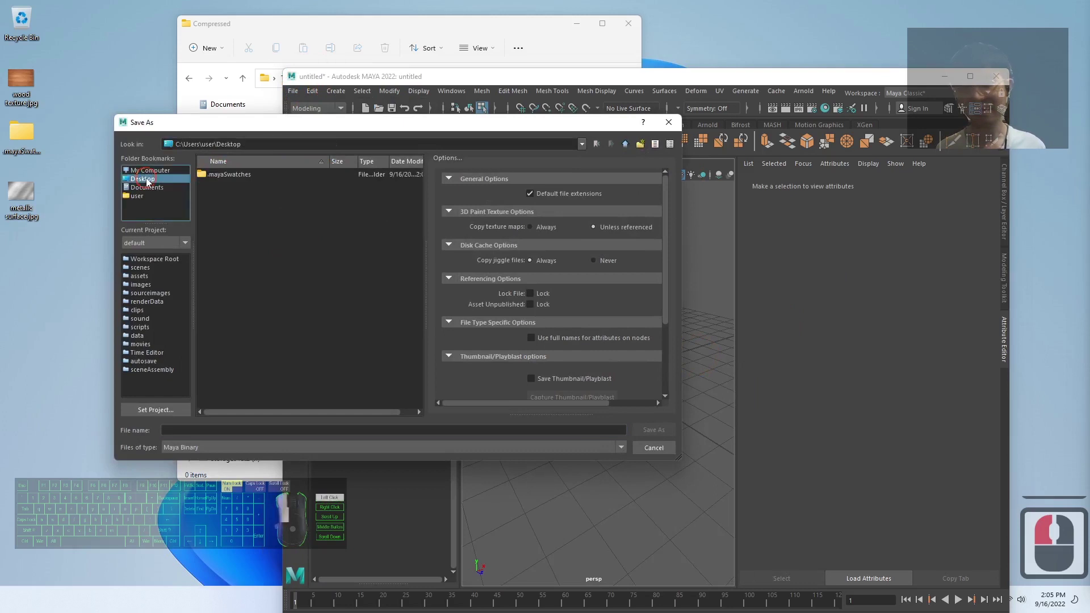
pyautogui.click(181, 429)
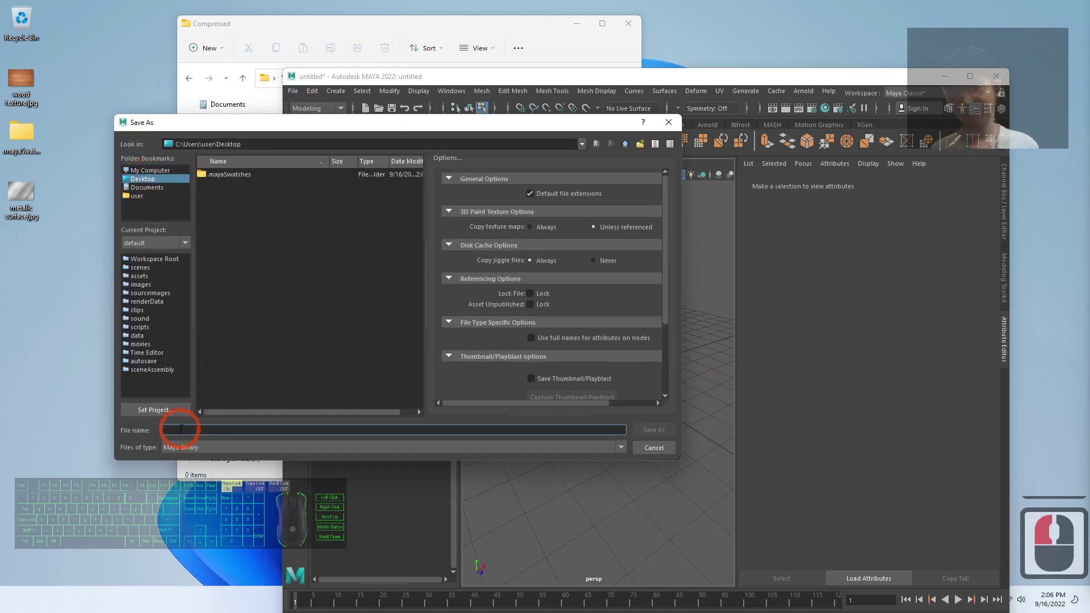
pyautogui.write('model01')
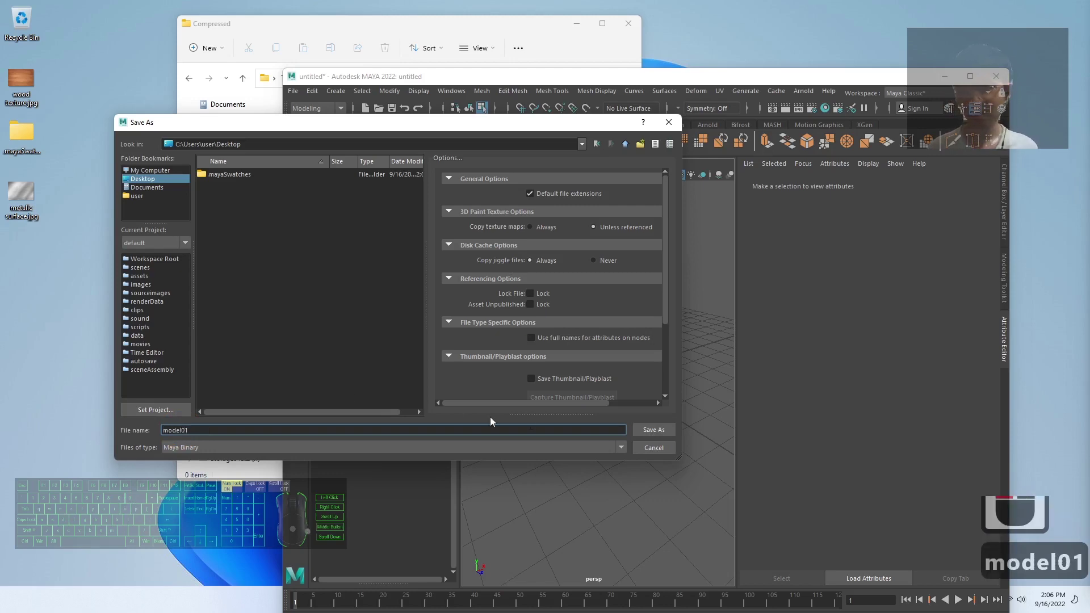
pyautogui.click(657, 430)
# Close Maya to return to the Windows desktop.
pyautogui.click(17, 265)
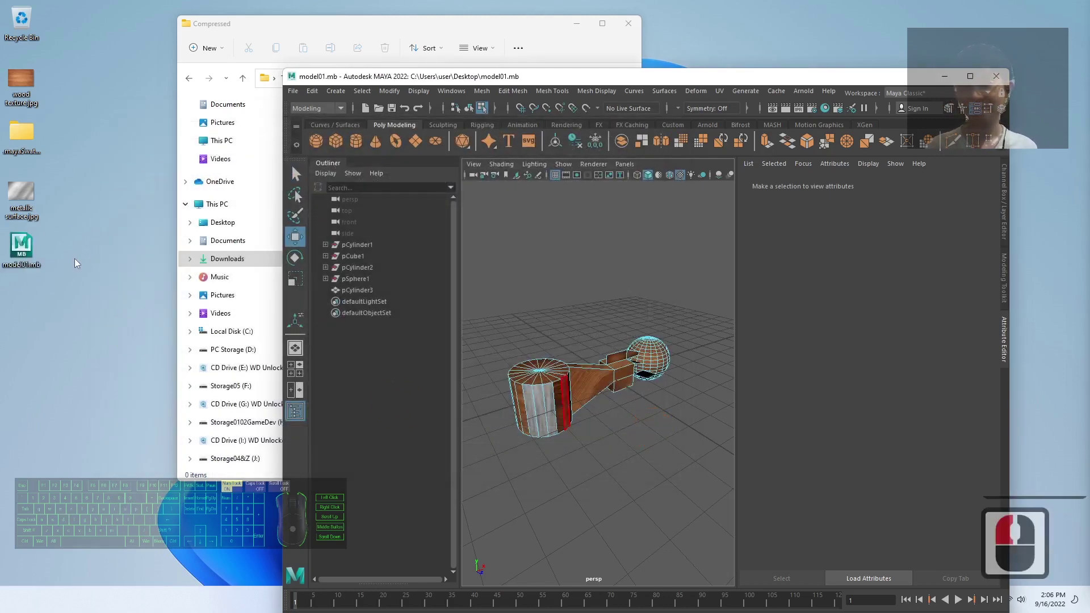
pyautogui.click(995, 79)
pyautogui.click(901, 368)
pyautogui.click(98, 204)
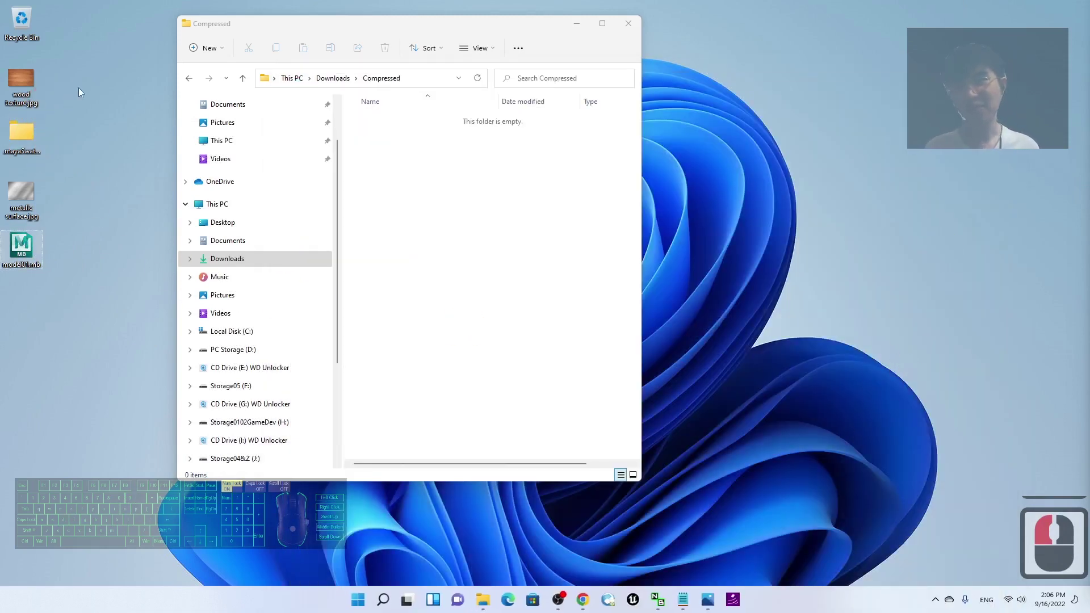
# Open model01.mb from the desktop so Maya 2022 relaunches with the scene.
pyautogui.doubleClick(21, 85)
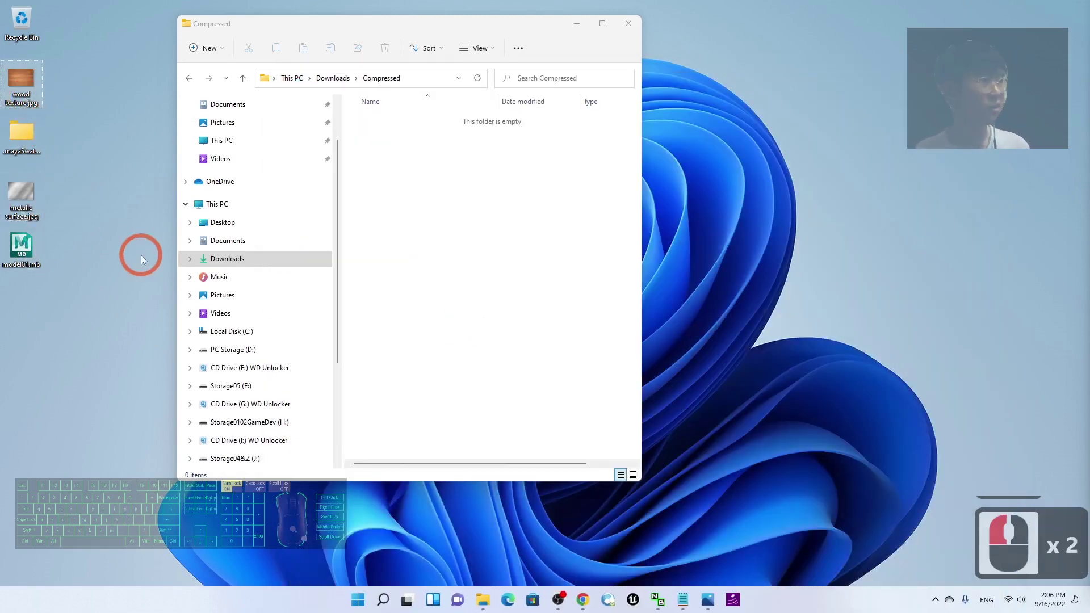
pyautogui.doubleClick(21, 250)
pyautogui.click(682, 271)
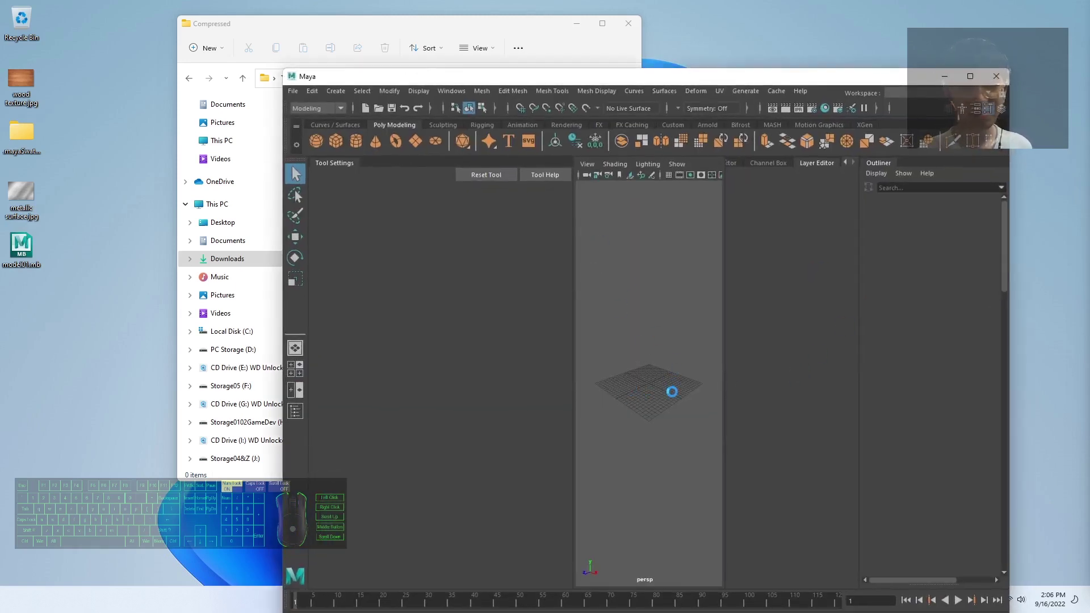
# Dismiss the What's New Highlight Settings notice in the reopened model01.mb.
pyautogui.scroll(3, 612, 397)
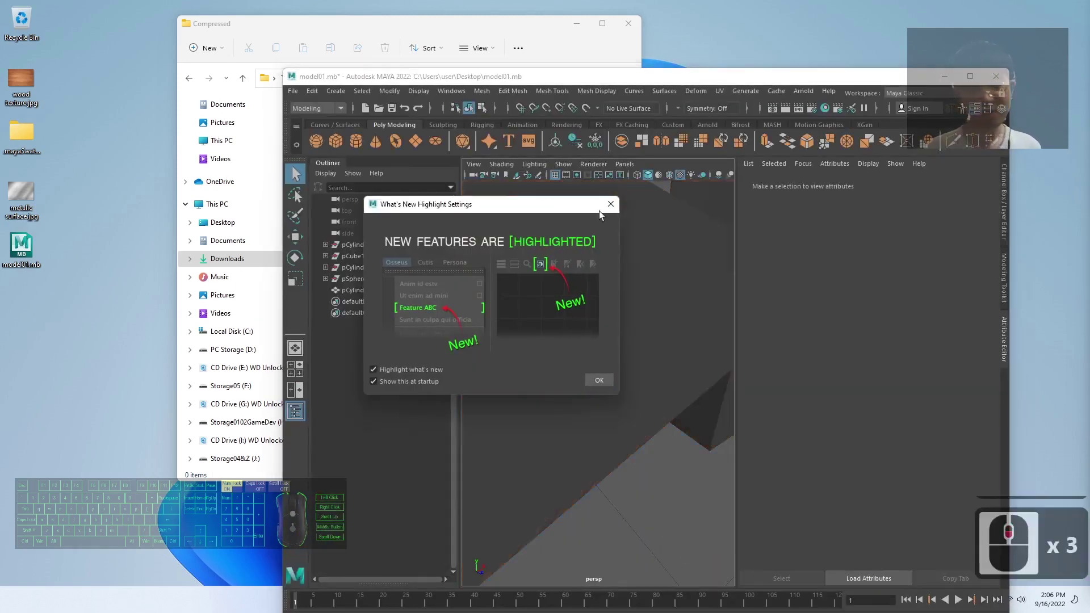
pyautogui.click(599, 380)
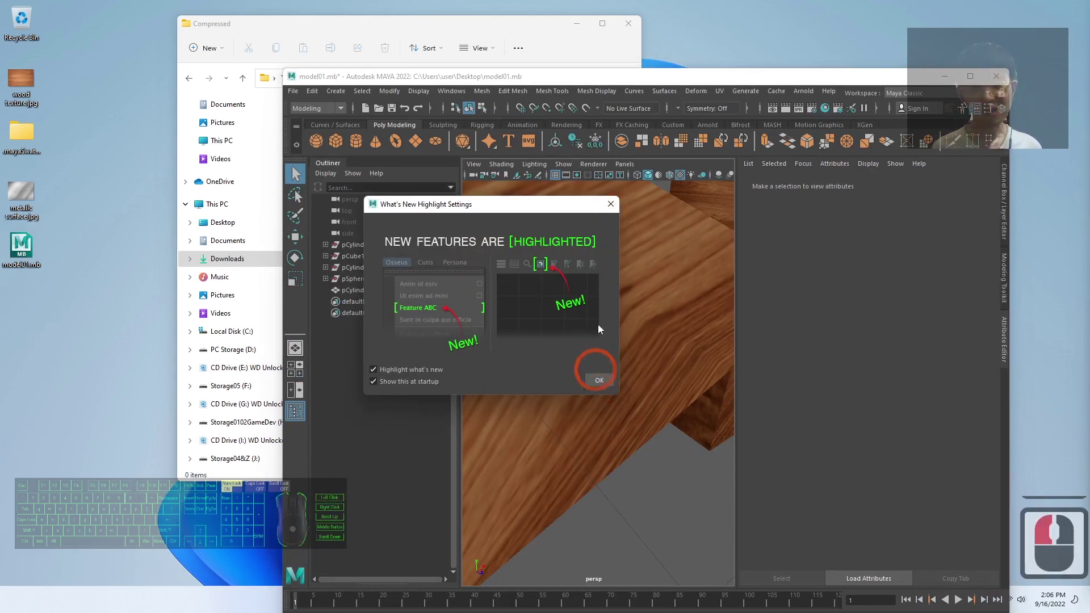
pyautogui.click(550, 207)
pyautogui.click(588, 206)
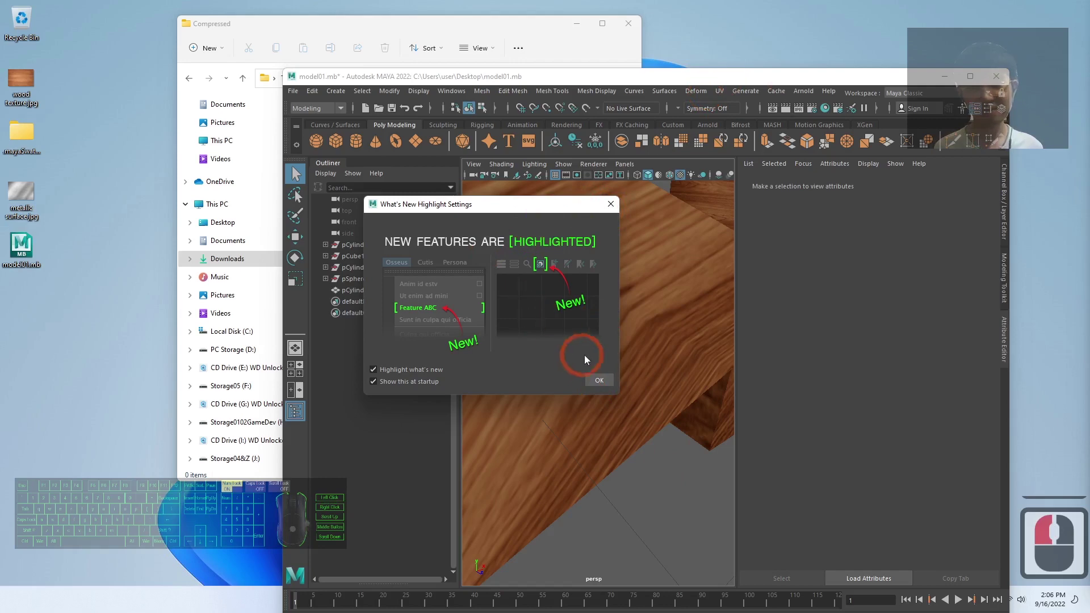
pyautogui.click(591, 379)
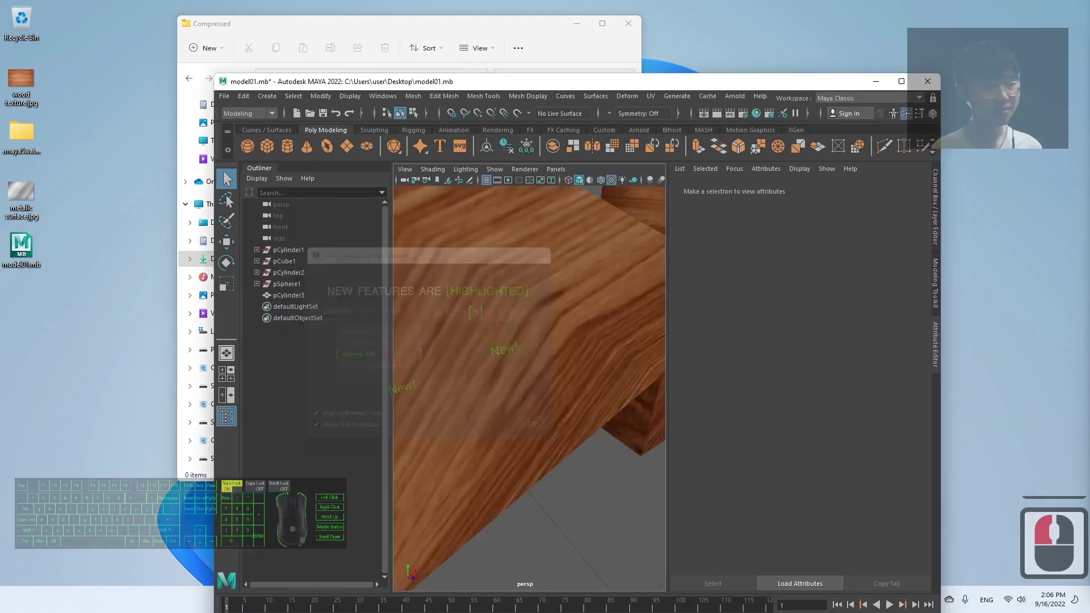
# Zoom out to check the wood textures, reposition the Maya window and open the File menu.
pyautogui.scroll(-5, 568, 312)
pyautogui.click(516, 379)
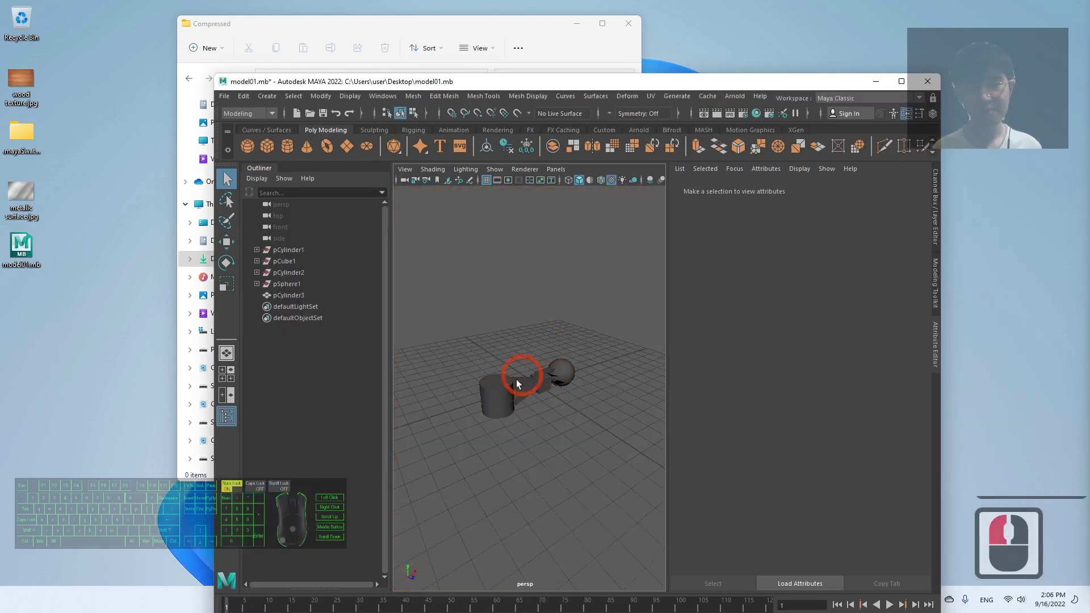
pyautogui.scroll(3, 522, 385)
pyautogui.scroll(-2, 533, 396)
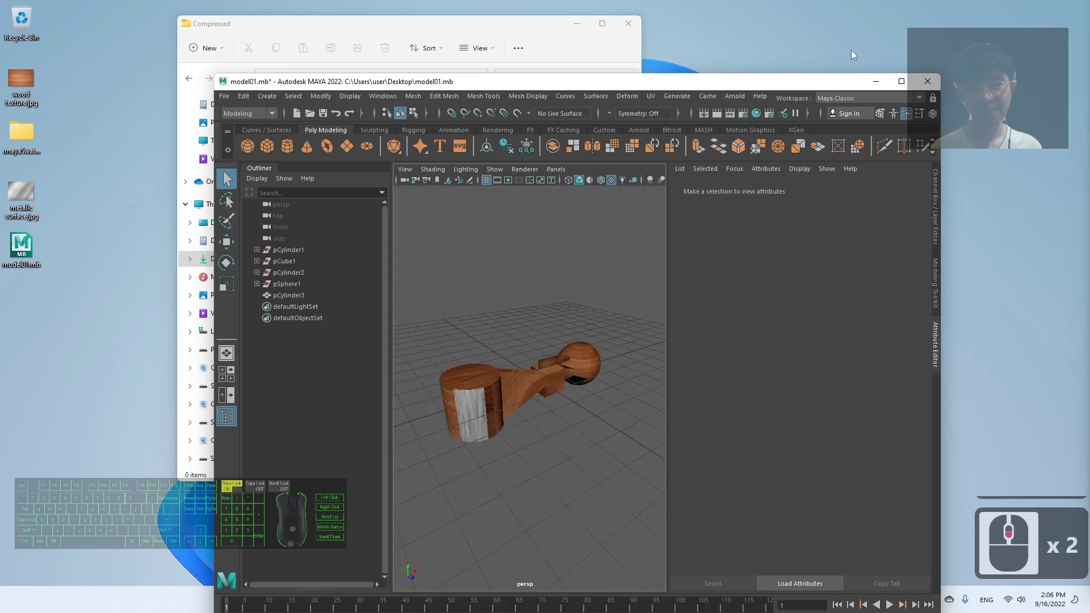
pyautogui.moveTo(741, 86); pyautogui.dragTo(822, 47)
pyautogui.click(305, 57)
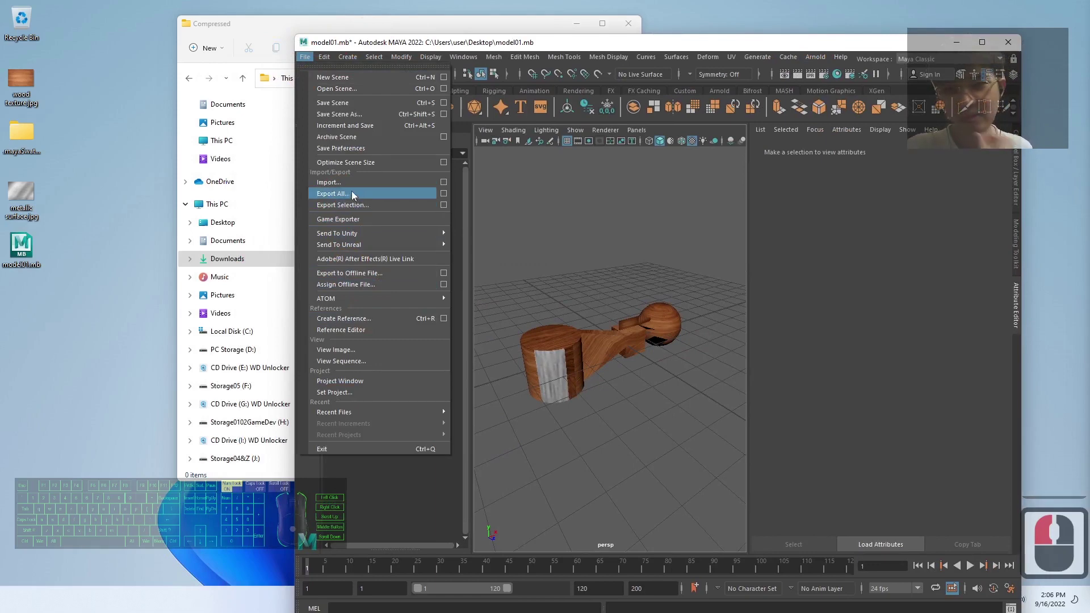
# Export All to the scenes folder as FBX export file 'model01'.
pyautogui.click(353, 194)
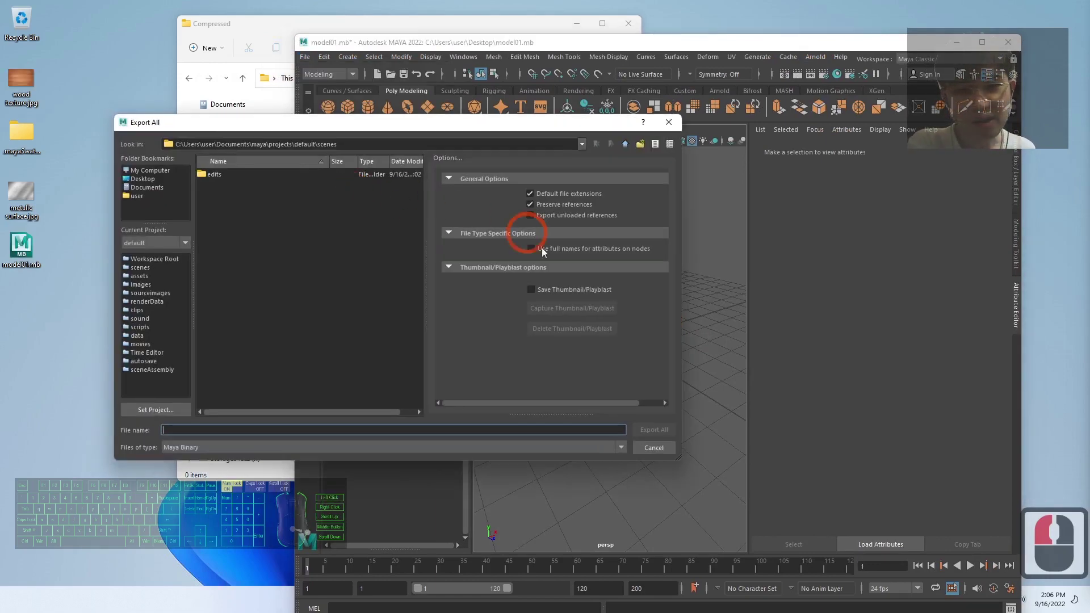
pyautogui.click(228, 448)
pyautogui.scroll(-3, 239, 502)
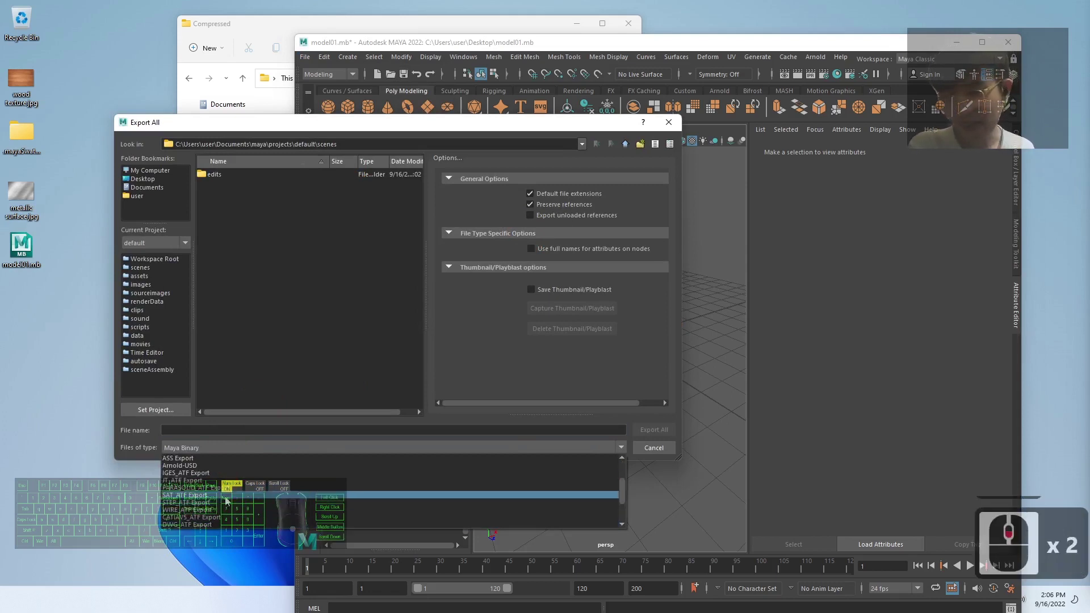
pyautogui.scroll(-1, 238, 506)
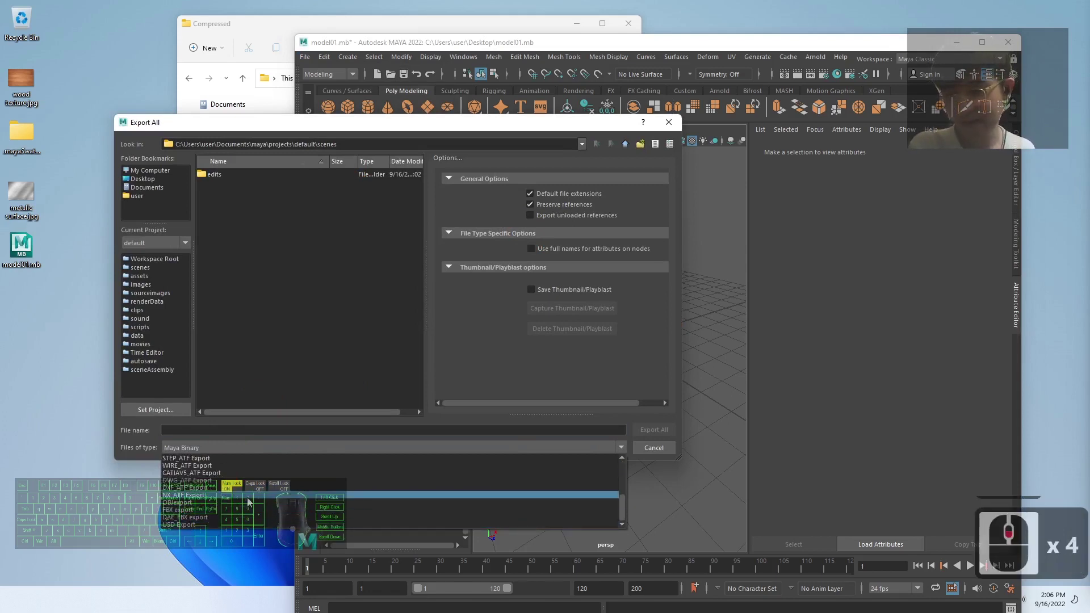
pyautogui.click(200, 511)
pyautogui.click(210, 431)
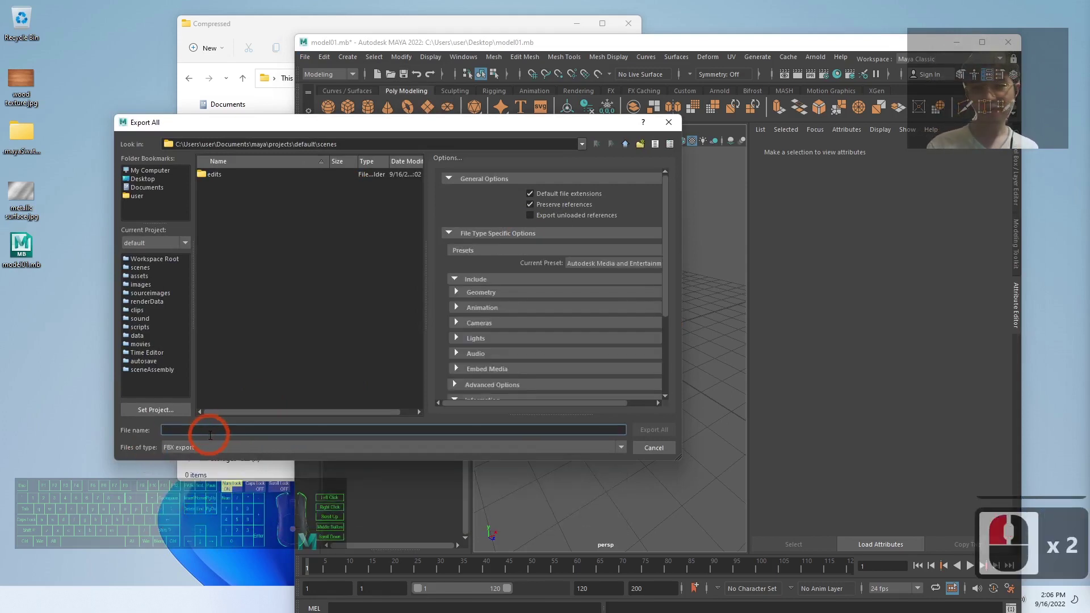
pyautogui.write('model01')
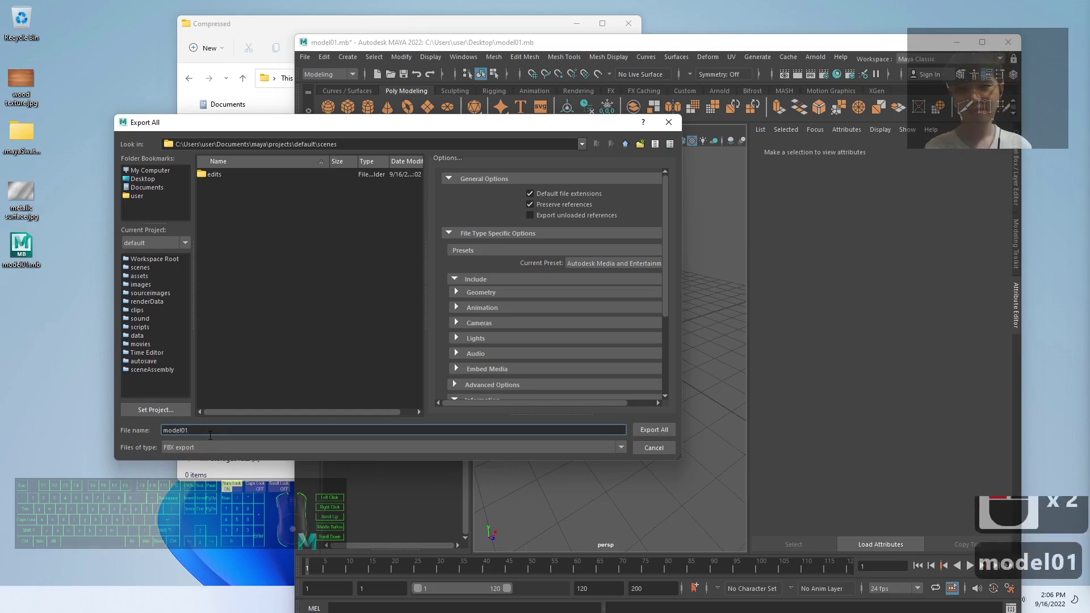
pyautogui.press('Return')
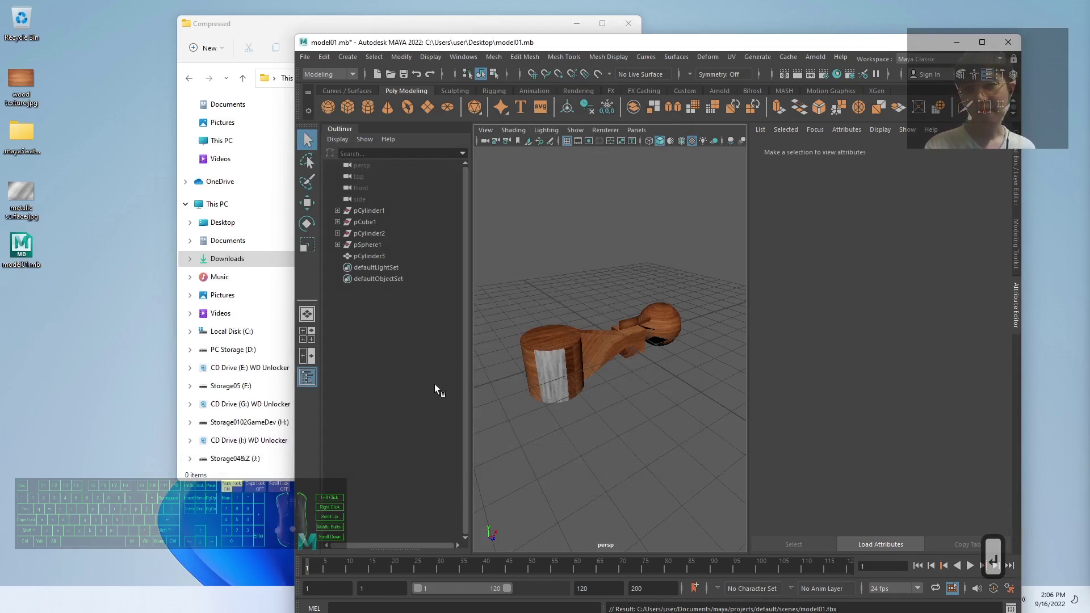
# Export All to the Desktop as model01.fbx and open that file in a viewer.
pyautogui.click(305, 57)
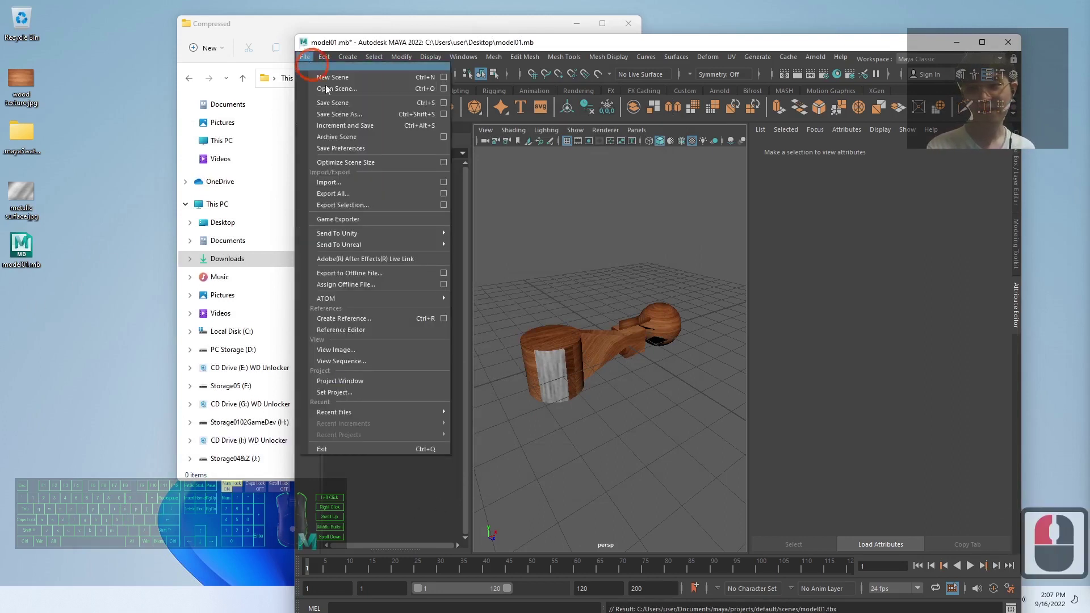
pyautogui.click(351, 194)
pyautogui.click(155, 194)
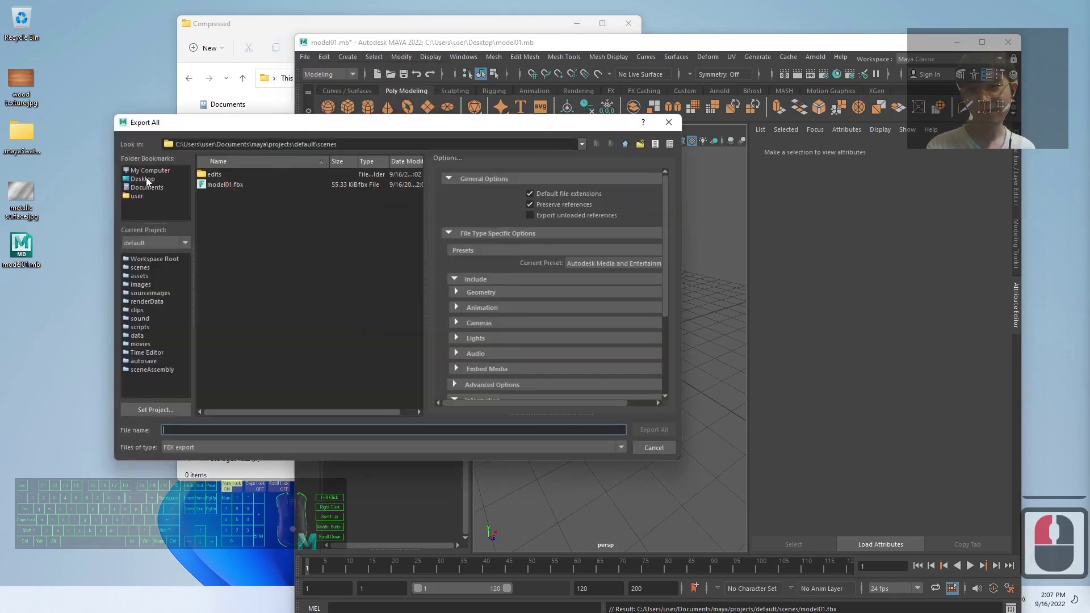
pyautogui.click(145, 179)
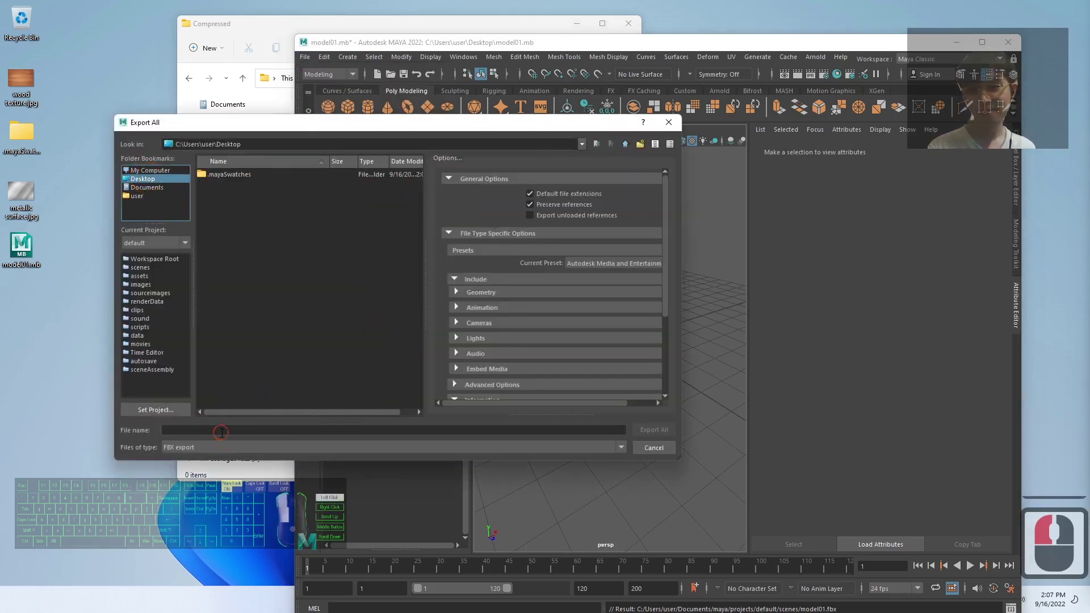
pyautogui.click(221, 431)
pyautogui.write('model01')
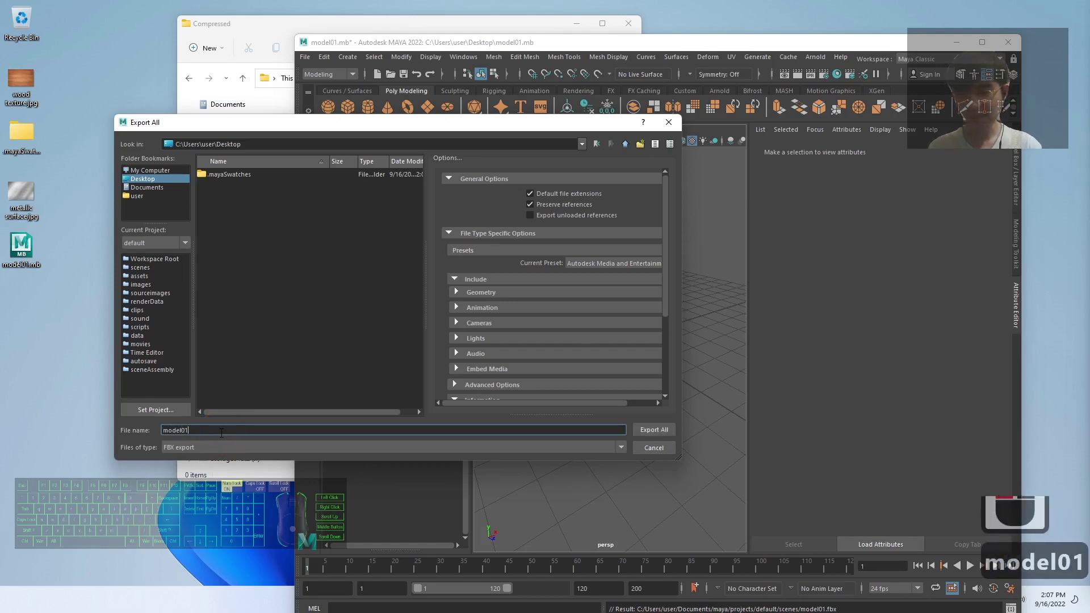
pyautogui.press('Return')
pyautogui.doubleClick(28, 306)
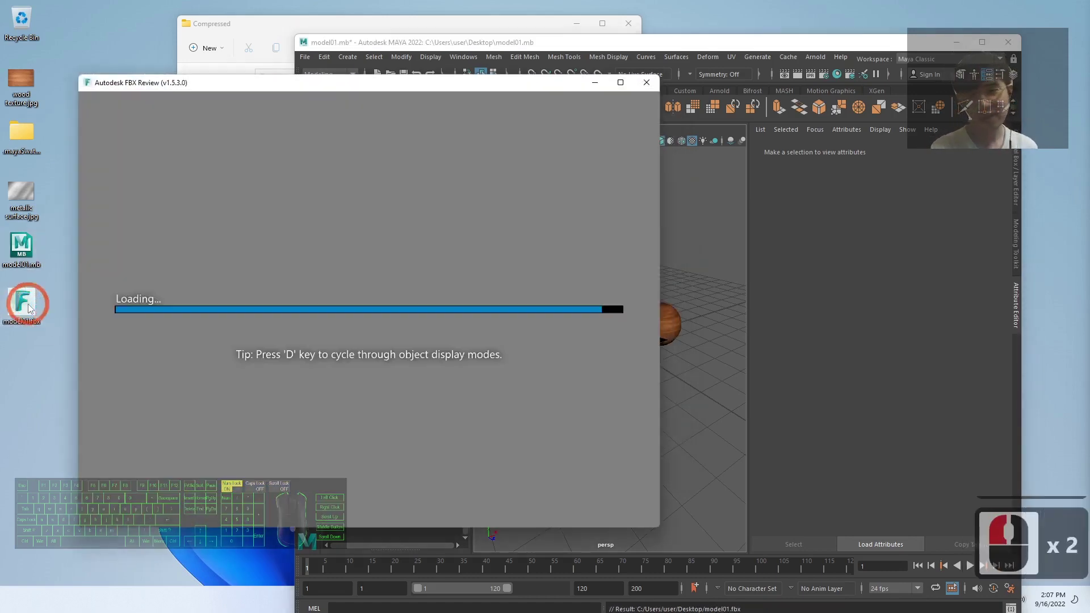
# Maximize FBX Review, then zoom and orbit to inspect the wood-textured model01.fbx.
pyautogui.moveTo(502, 91); pyautogui.dragTo(725, 10)
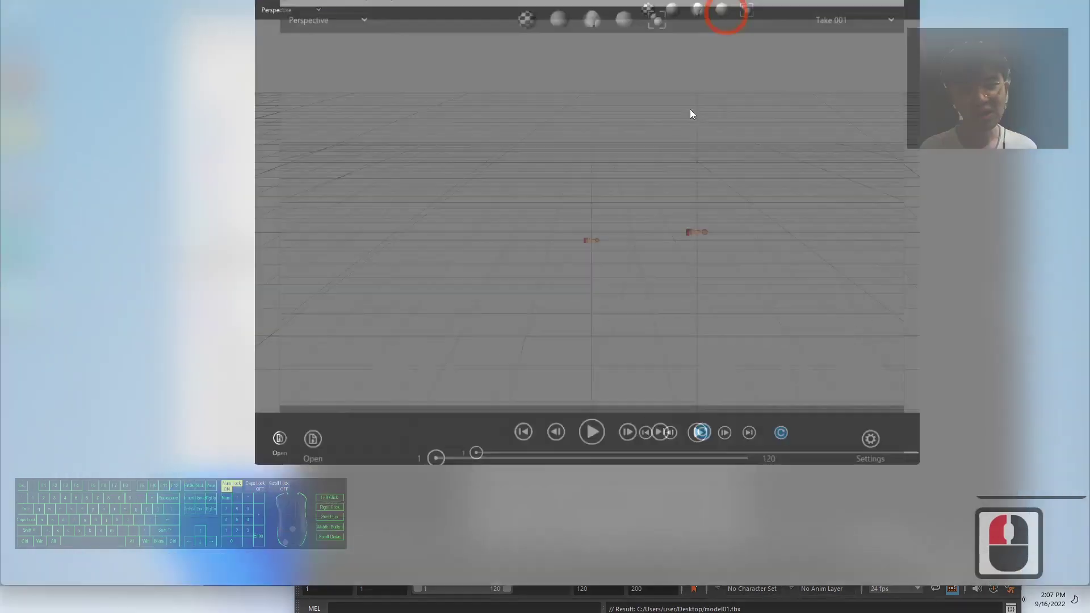
pyautogui.scroll(10, 553, 318)
pyautogui.scroll(8, 554, 304)
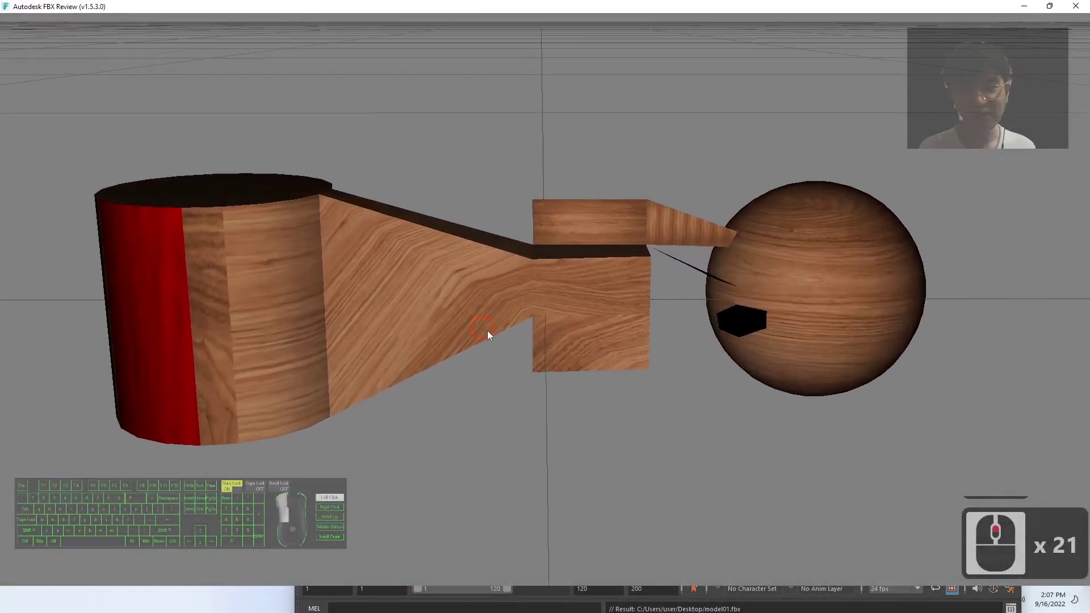
pyautogui.moveTo(489, 333); pyautogui.dragTo(562, 363)
pyautogui.scroll(-8, 504, 328)
# Close FBX Review, minimize Maya and launch iClone 7 from Windows search.
pyautogui.click(1076, 6)
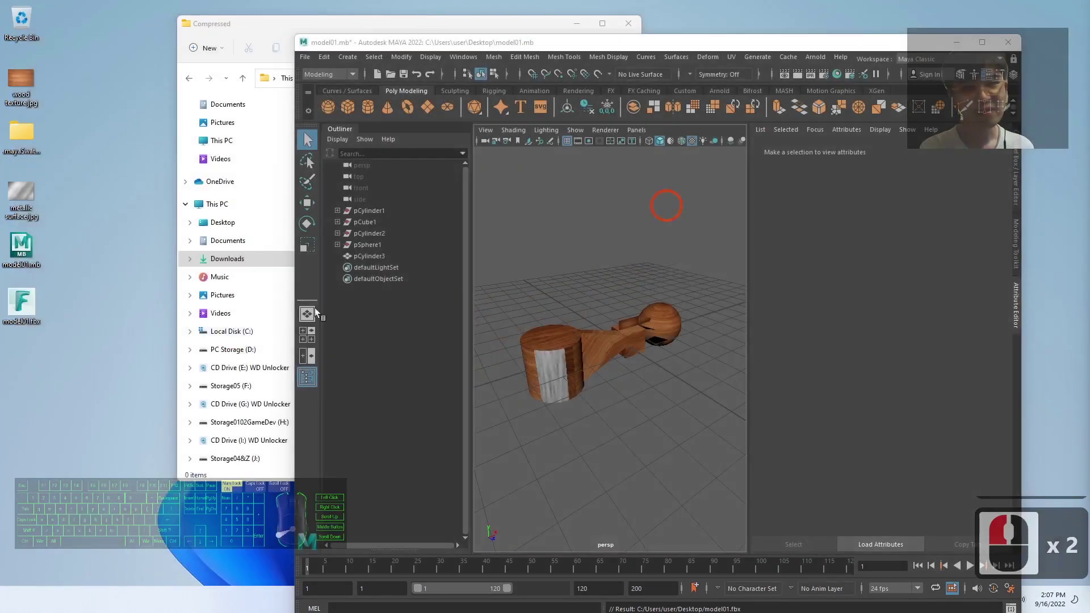
pyautogui.click(957, 42)
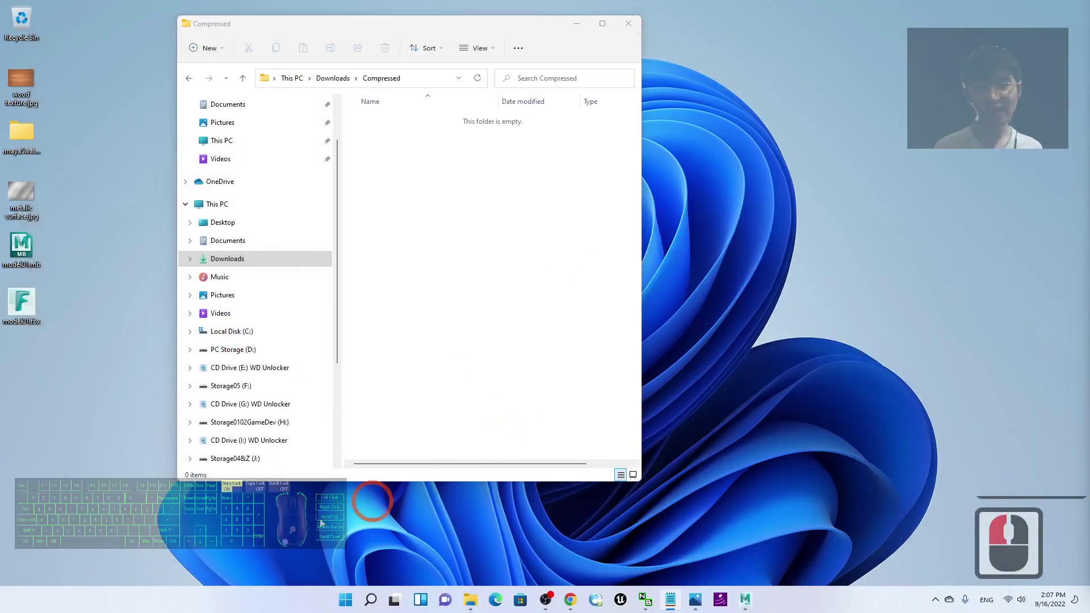
pyautogui.click(371, 601)
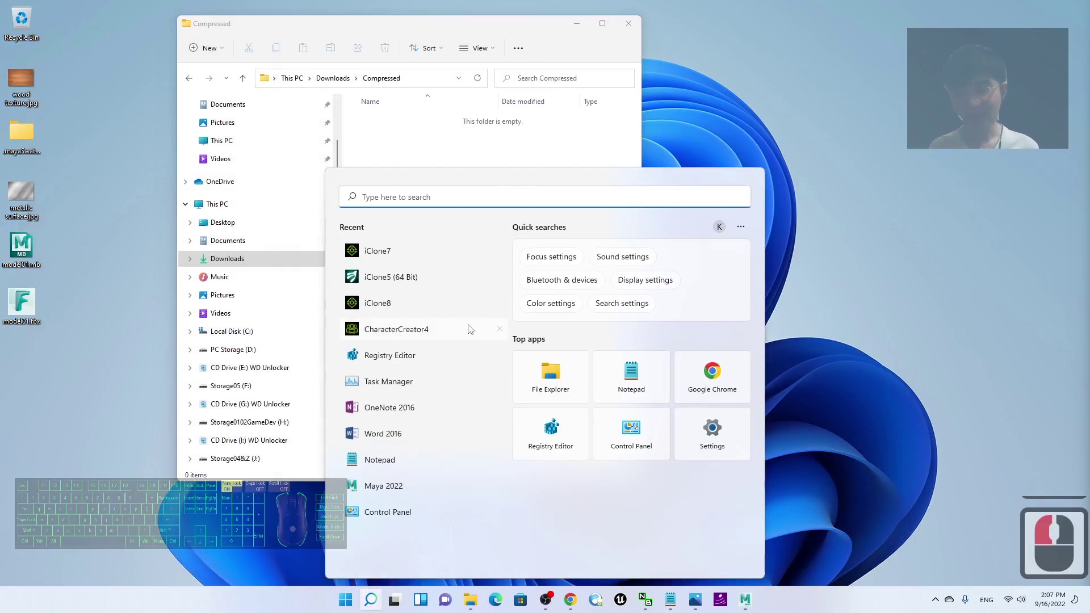
pyautogui.click(390, 253)
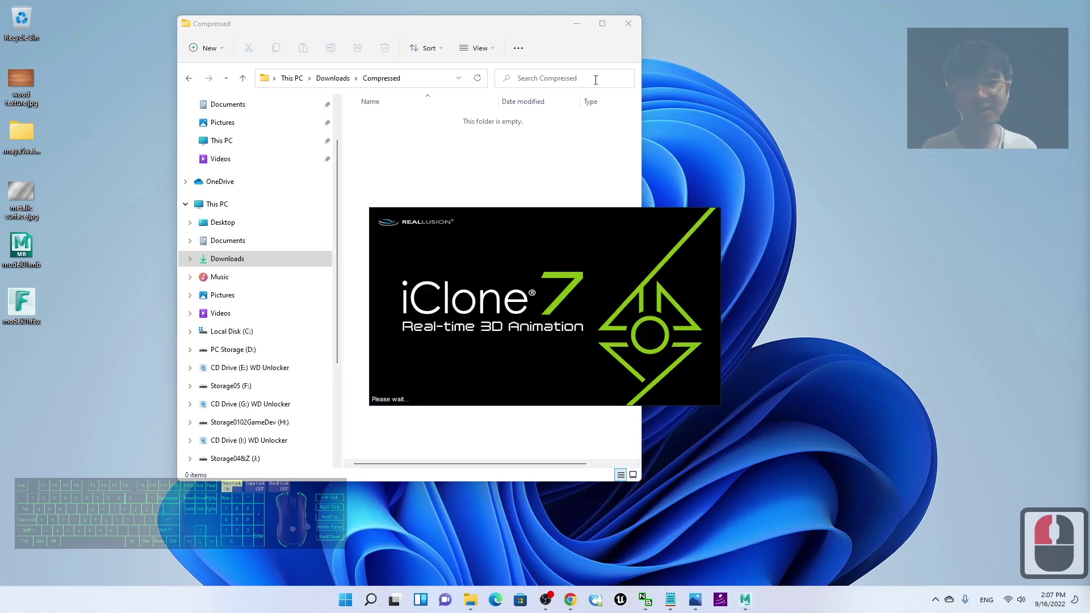
# Decline the iClone sign-up offer and drop model01.fbx from the desktop into the scene.
pyautogui.click(577, 25)
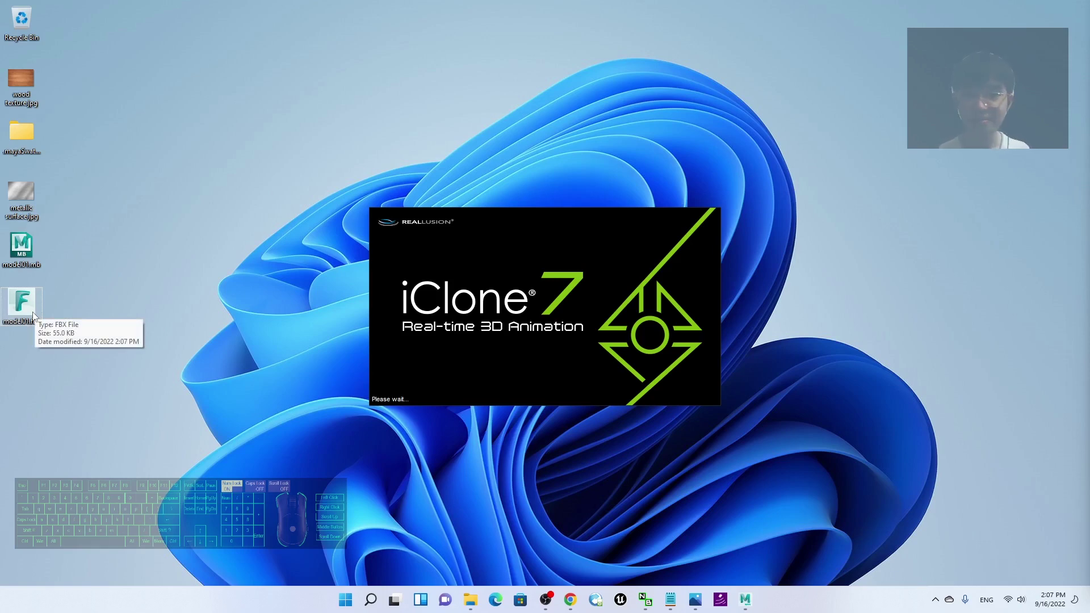
pyautogui.click(118, 225)
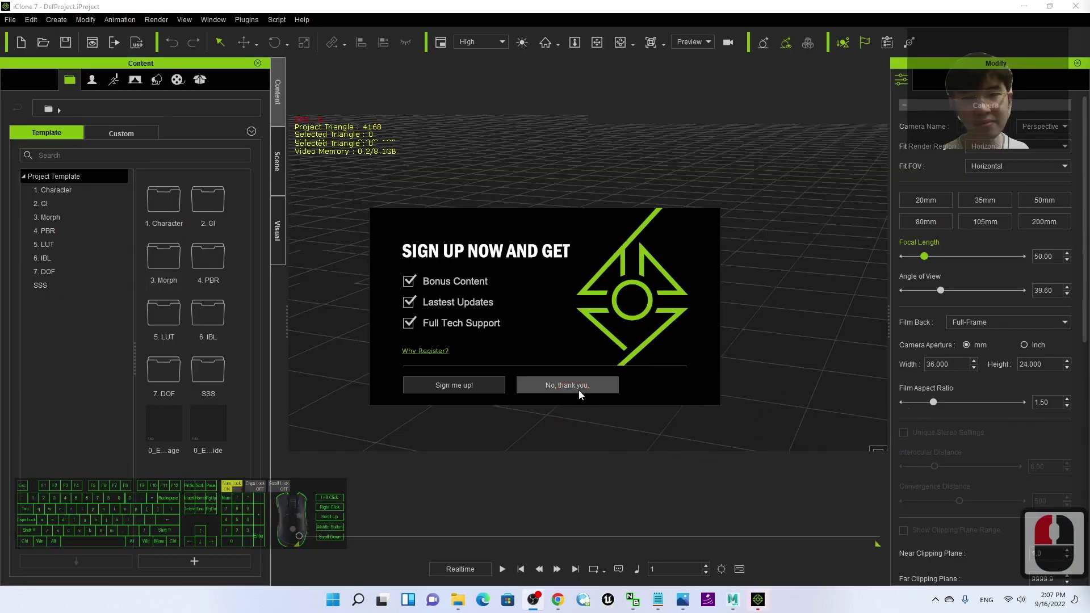
pyautogui.click(585, 390)
pyautogui.moveTo(349, 7); pyautogui.dragTo(471, 36)
pyautogui.moveTo(25, 303); pyautogui.dragTo(722, 431)
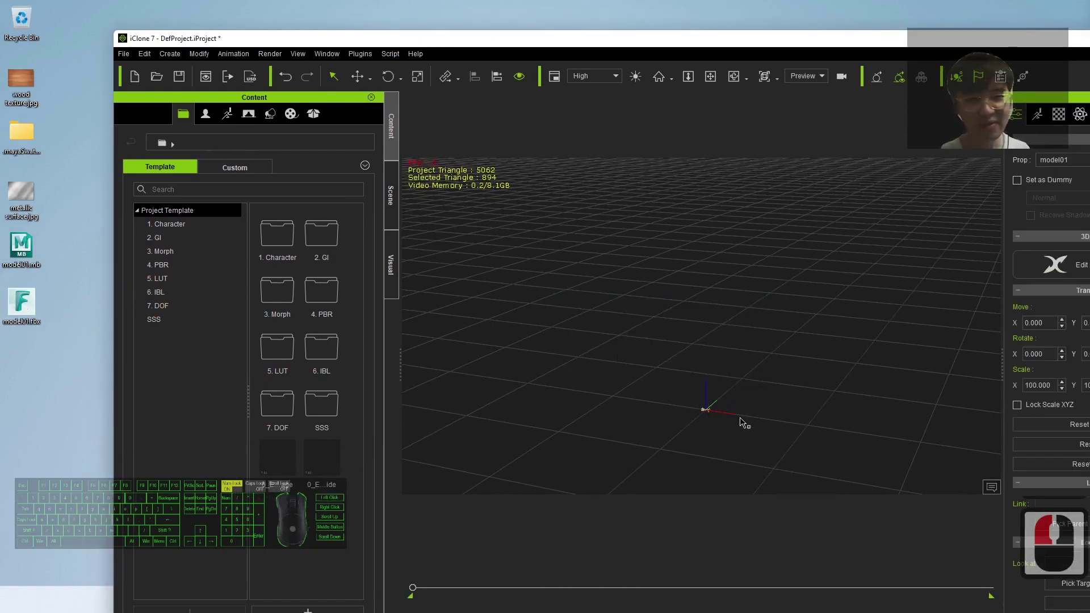
# Scale the model01 prop up to X scale 7198.451 and orbit to frame it.
pyautogui.press('e')
pyautogui.press('r')
pyautogui.moveTo(708, 412); pyautogui.dragTo(1088, 100)
pyautogui.moveTo(707, 410); pyautogui.dragTo(857, 298)
pyautogui.press('x')
pyautogui.moveTo(662, 434); pyautogui.dragTo(647, 372)
pyautogui.press('c')
pyautogui.moveTo(632, 376); pyautogui.dragTo(538, 304)
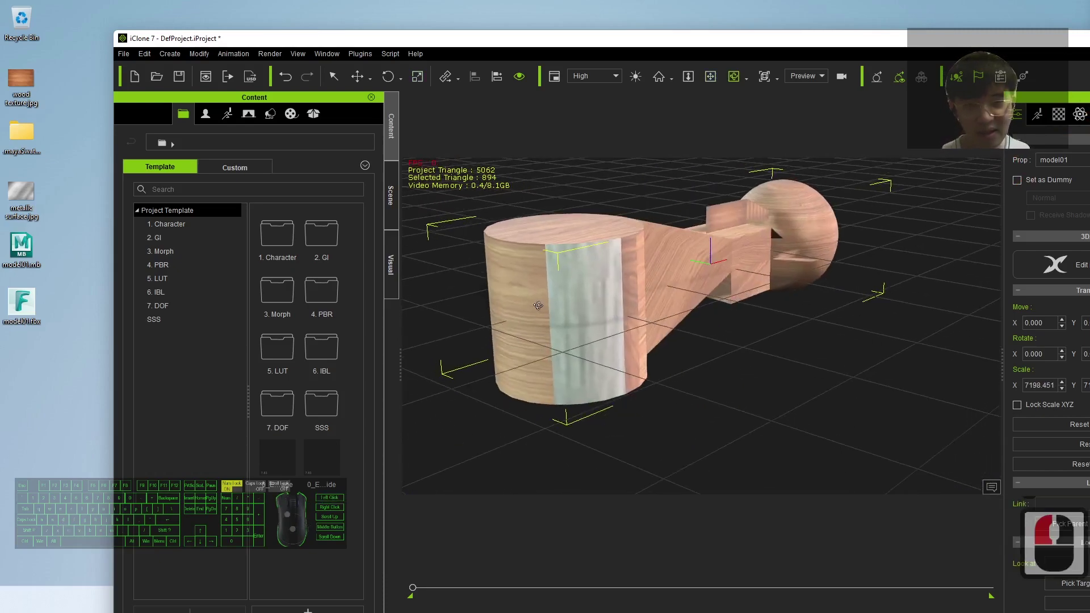
pyautogui.scroll(5, 538, 303)
pyautogui.moveTo(548, 242); pyautogui.dragTo(547, 277)
pyautogui.moveTo(631, 298); pyautogui.dragTo(584, 383)
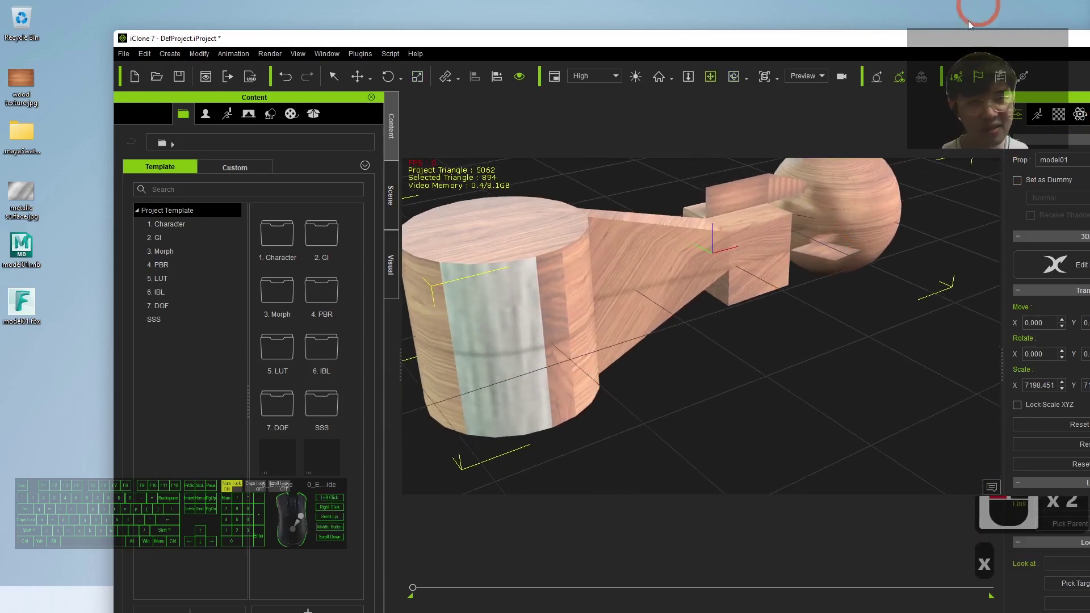
# Inspect the pCylinder3 wood Base Color material in the maximized iClone, then minimize it.
pyautogui.moveTo(952, 39); pyautogui.dragTo(958, 3)
pyautogui.click(945, 80)
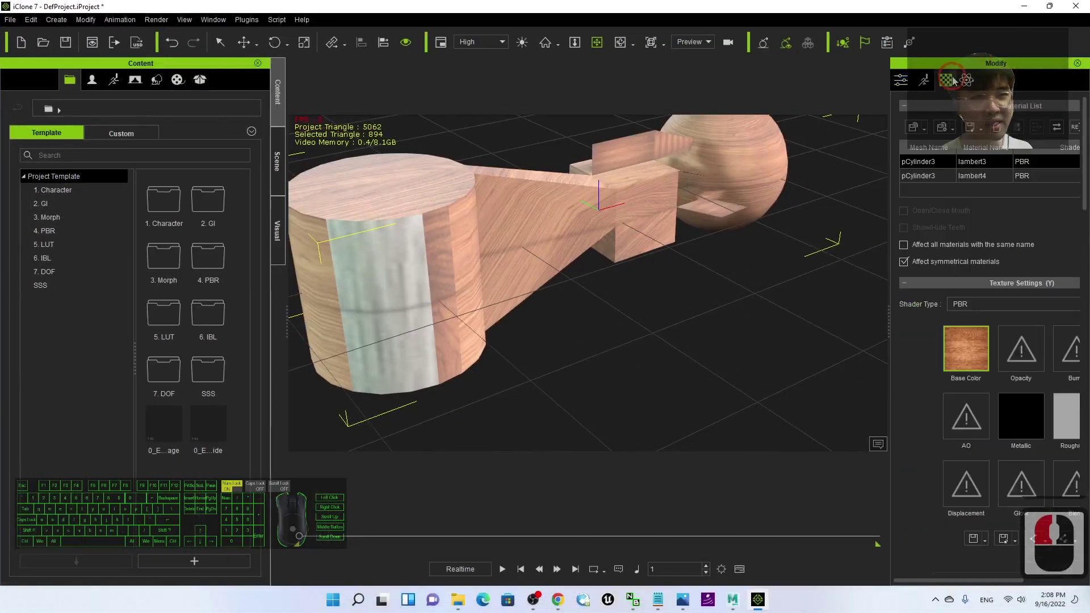
pyautogui.click(942, 250)
pyautogui.click(932, 175)
pyautogui.click(936, 182)
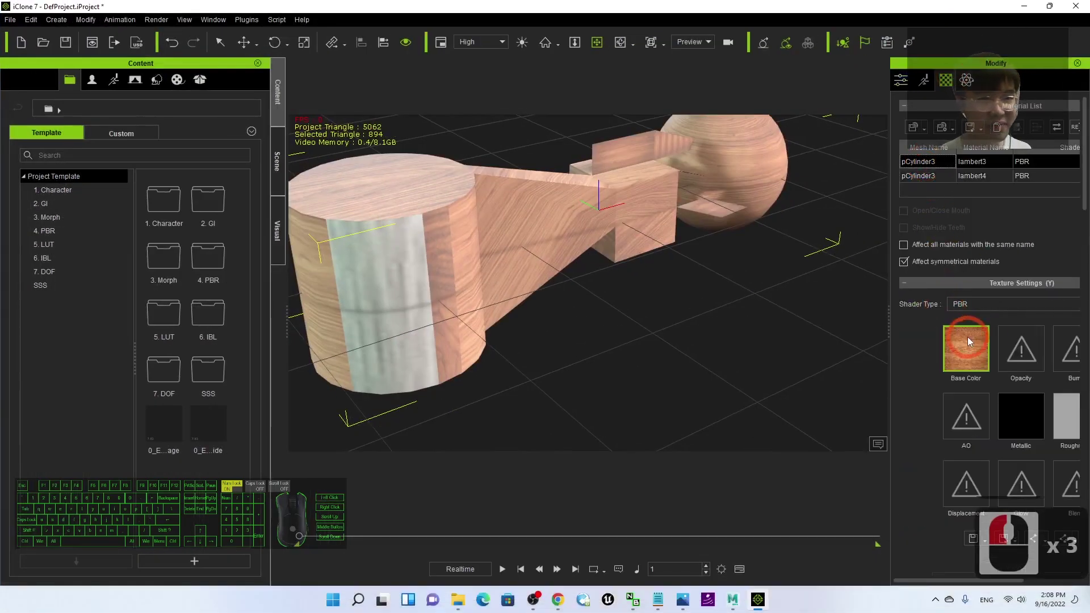
pyautogui.moveTo(425, 276); pyautogui.dragTo(718, 577)
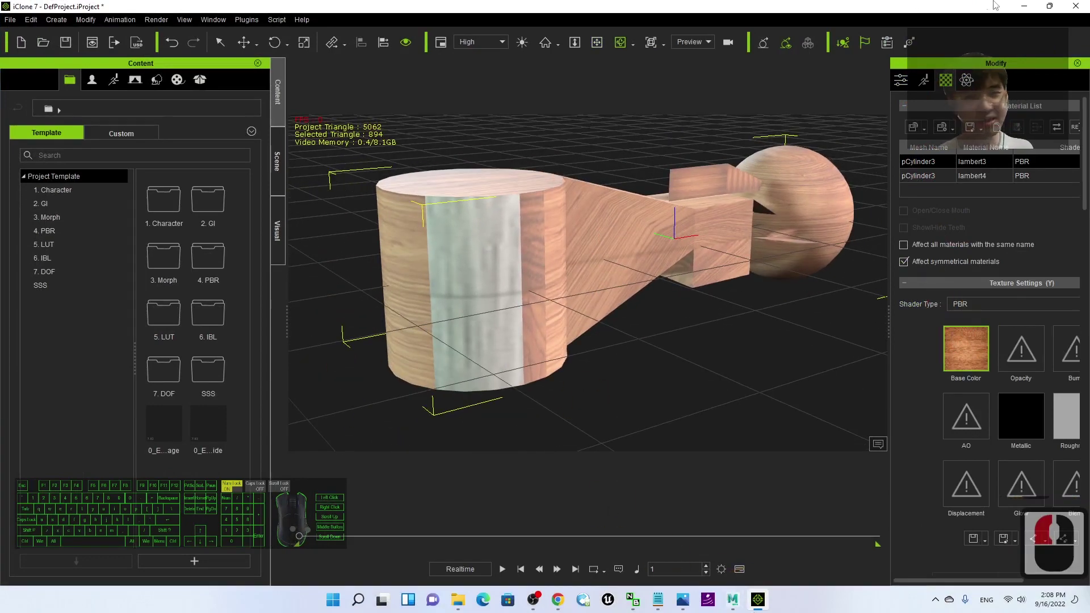
pyautogui.click(1023, 6)
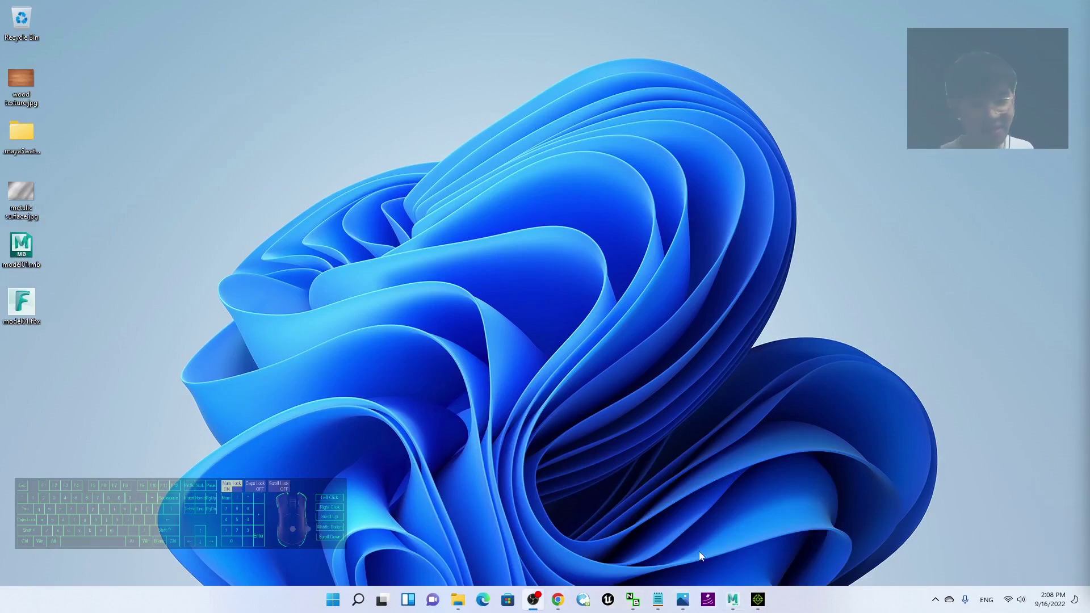
# Open cover.jpg in Photos and bring the tutorial title card in front of iClone and Maya.
pyautogui.click(684, 601)
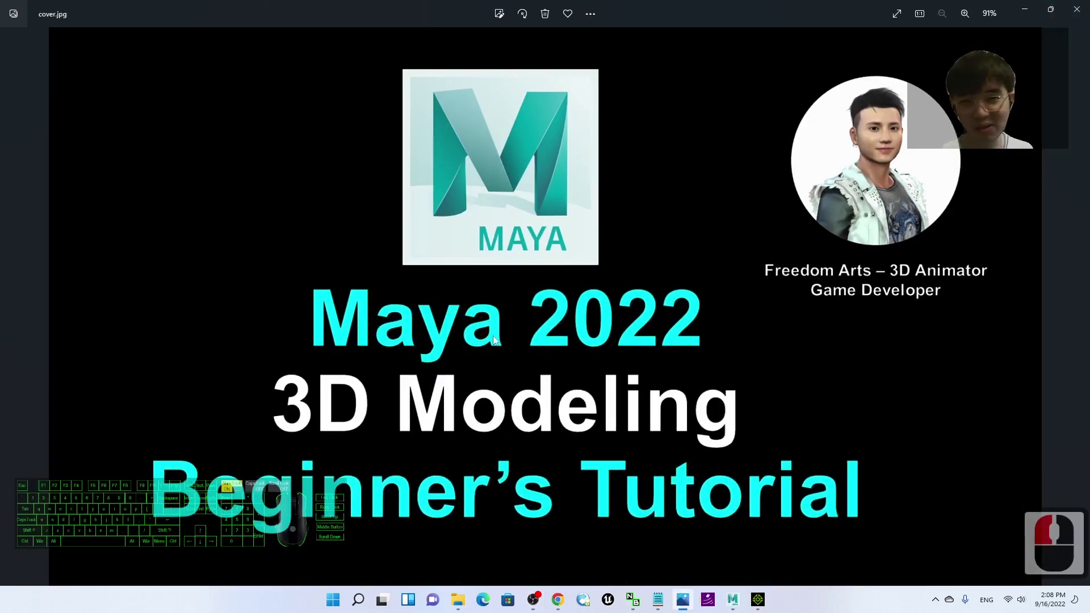
pyautogui.click(760, 601)
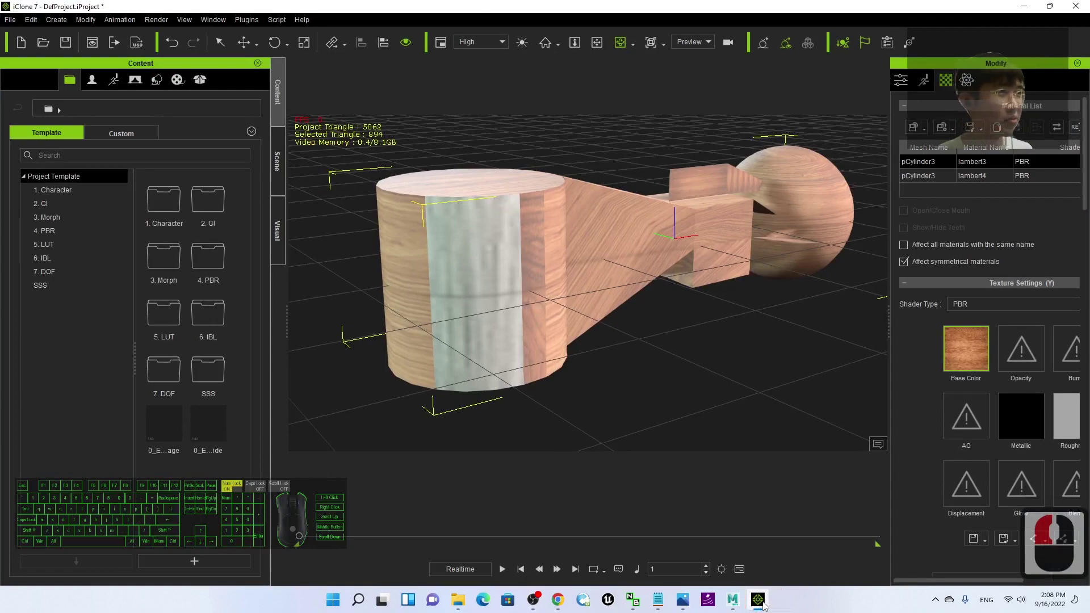
pyautogui.moveTo(611, 393); pyautogui.dragTo(665, 304)
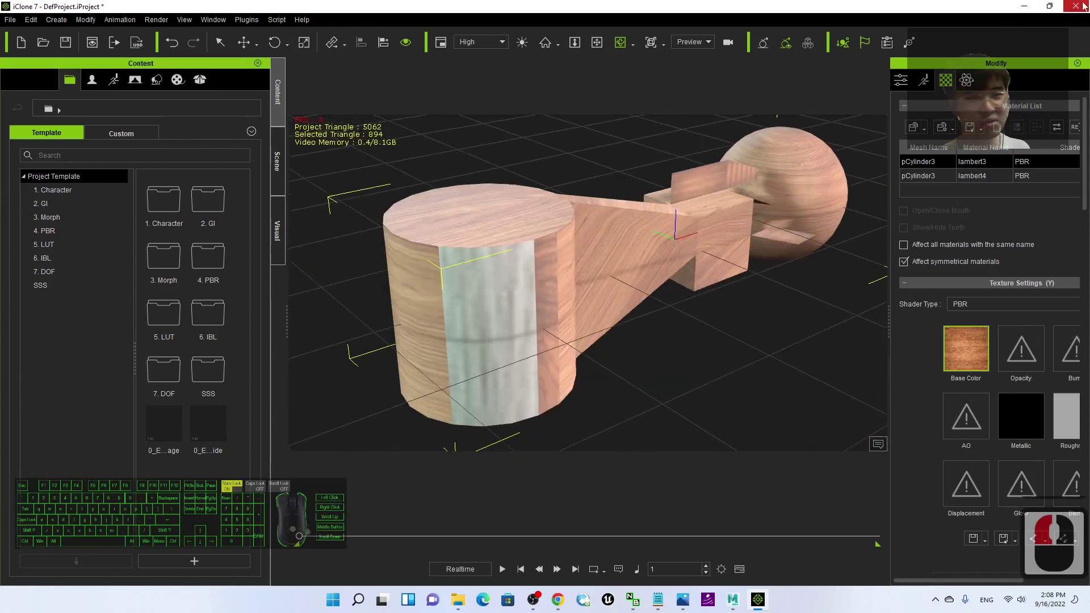
pyautogui.click(1023, 7)
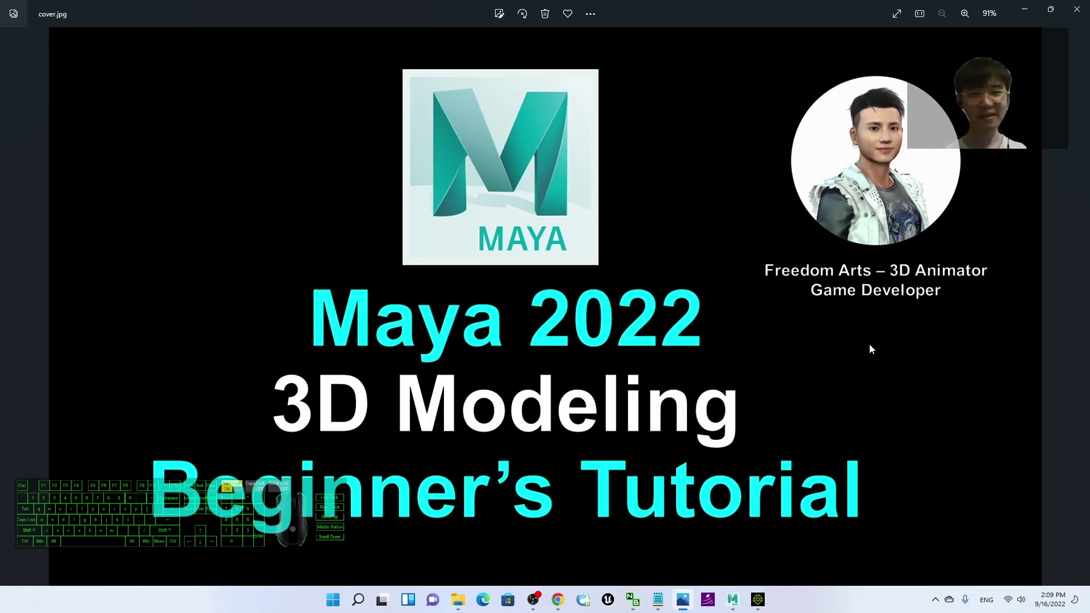
pyautogui.click(733, 599)
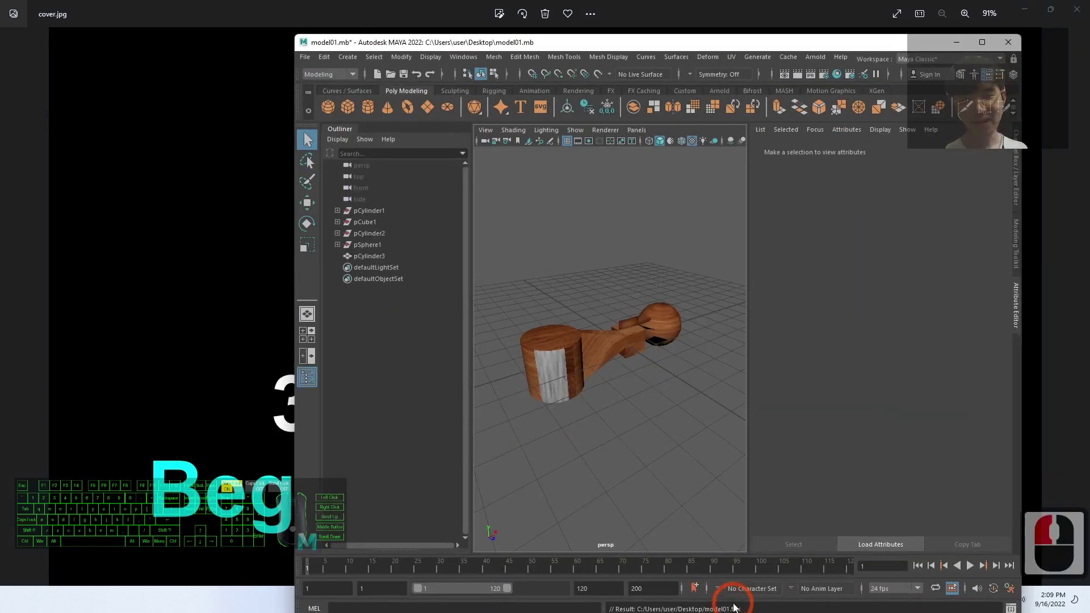
pyautogui.click(730, 8)
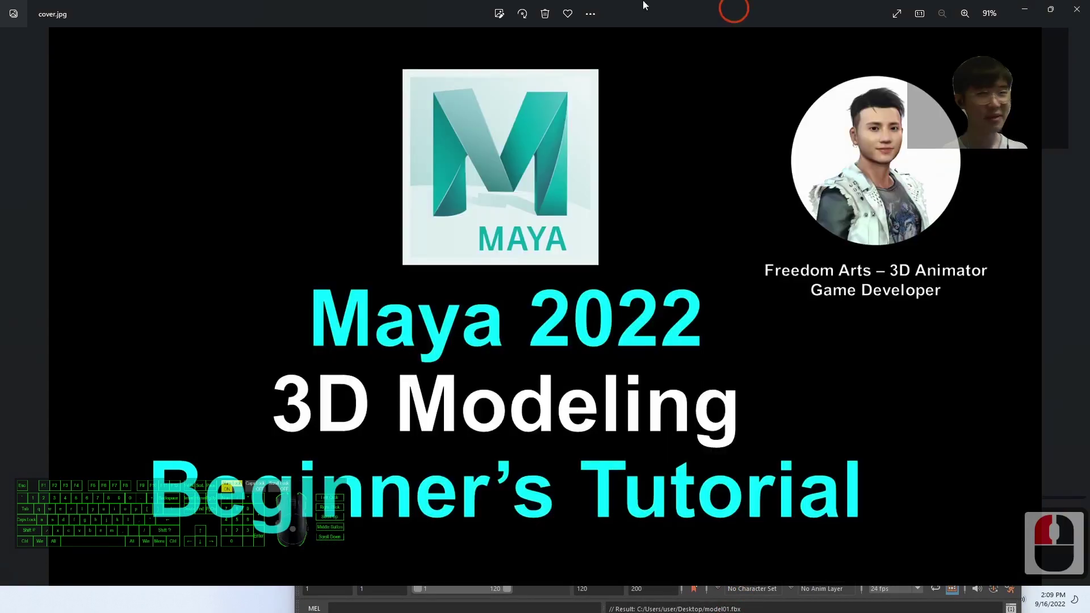